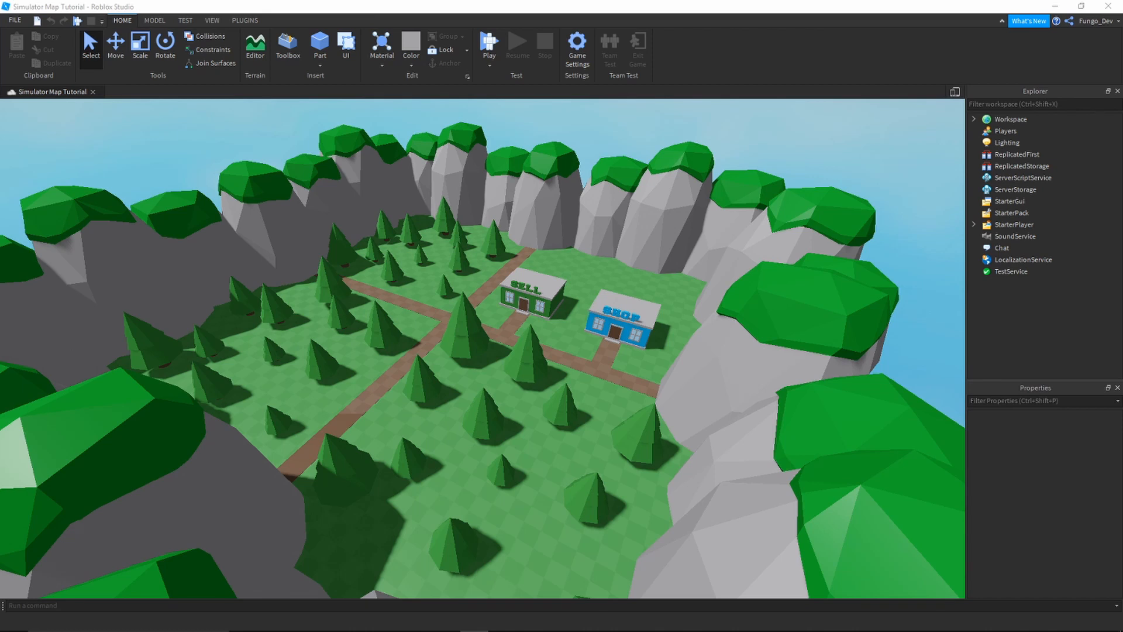
- Examine the finished simulator map's trees, paths, mountains and the sell and shop buildings from several distances
right_drag(362, 497, 476, 427)
key(w)
scroll(465, 398, down, 6)
scroll(476, 426, up, 5)
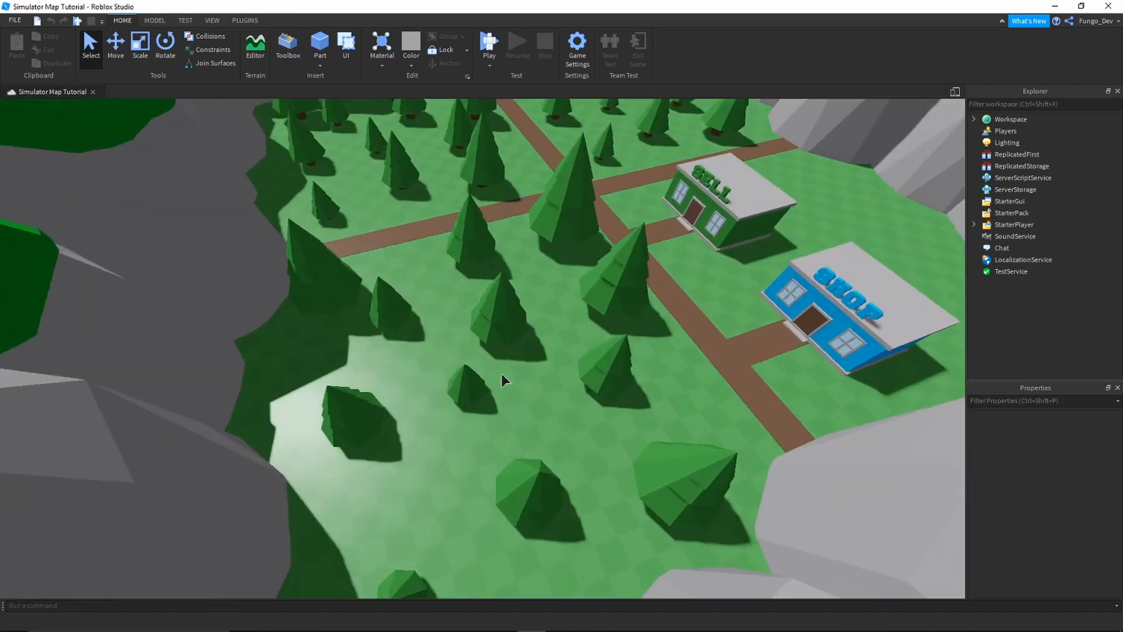
right_drag(502, 374, 469, 378)
scroll(469, 378, up, 4)
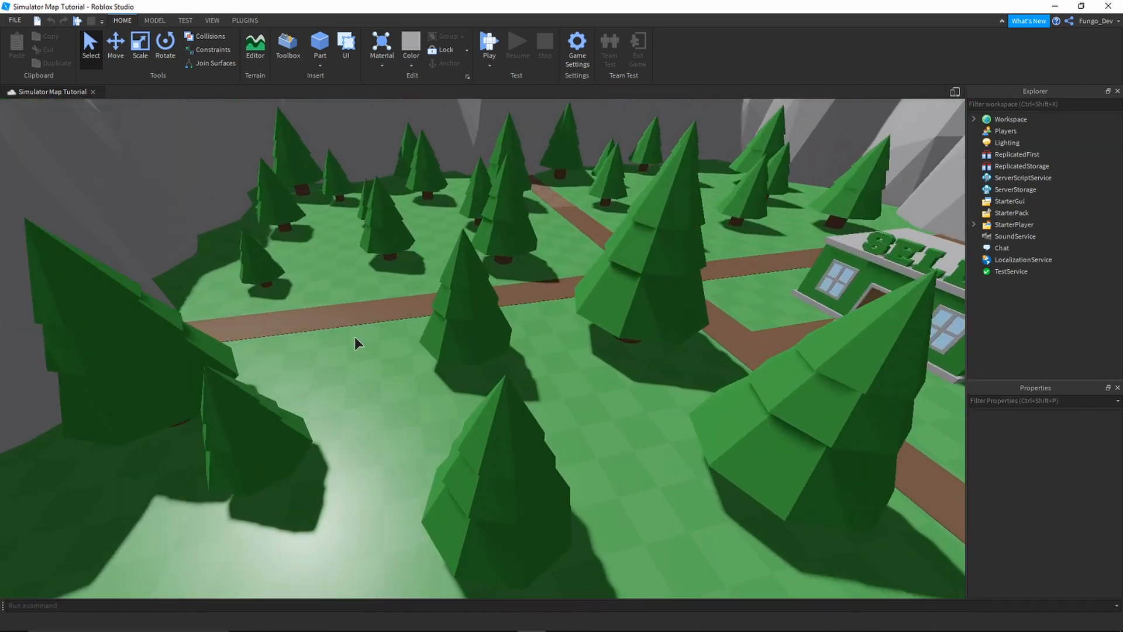
scroll(356, 337, down, 5)
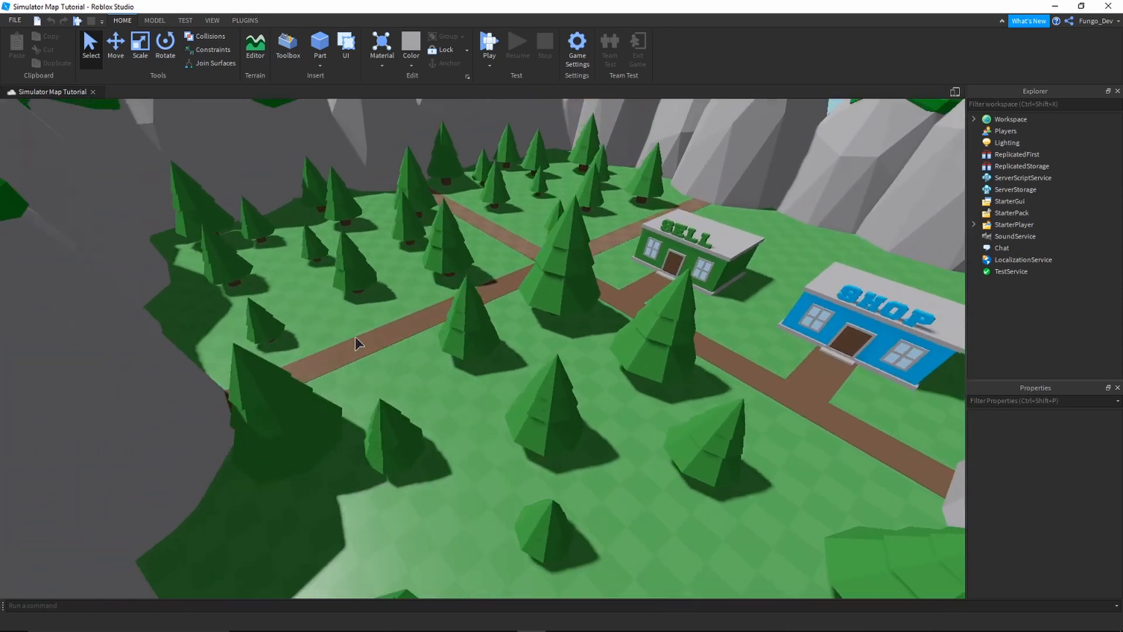
scroll(359, 342, up, 3)
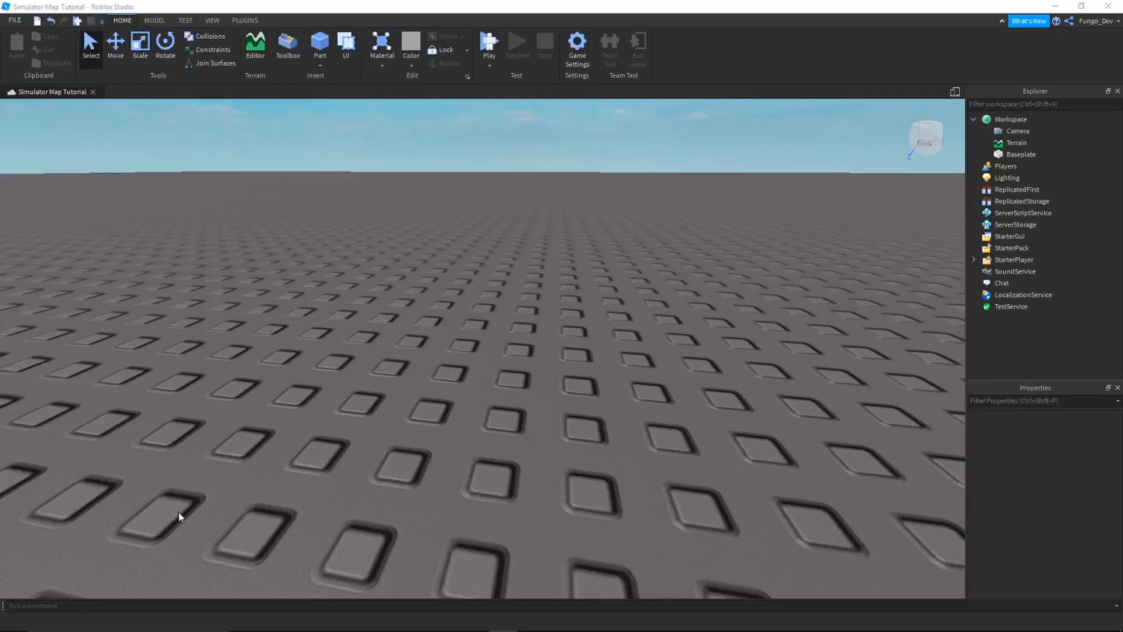
- Delete the default Baseplate from the workspace
right_drag(302, 444, 304, 450)
scroll(310, 447, down, 10)
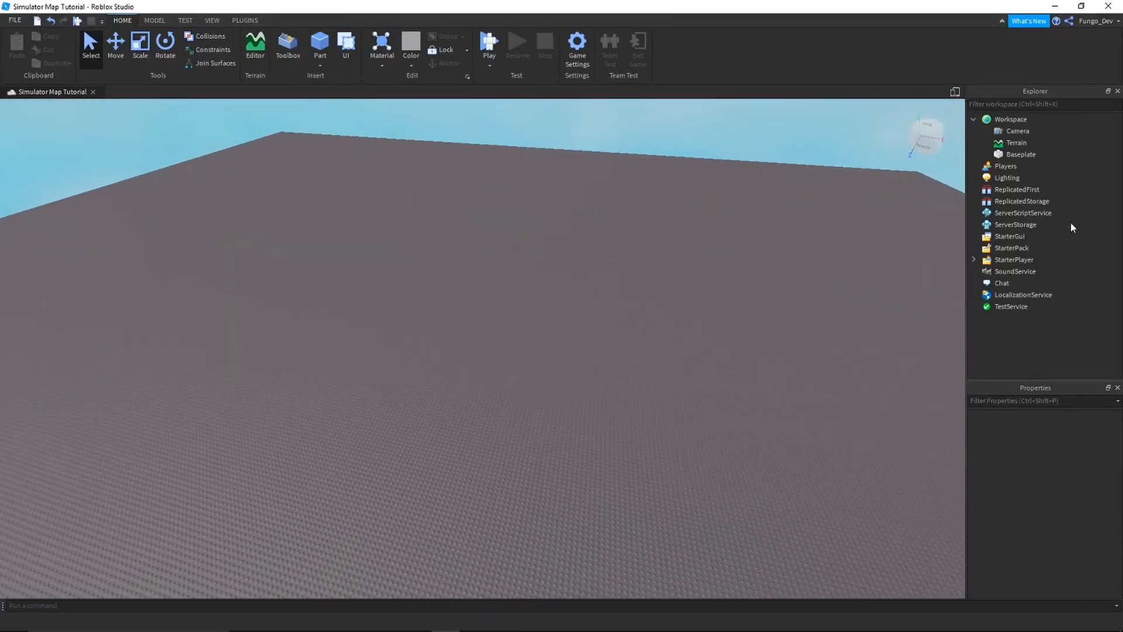
click(1012, 153)
key(Delete)
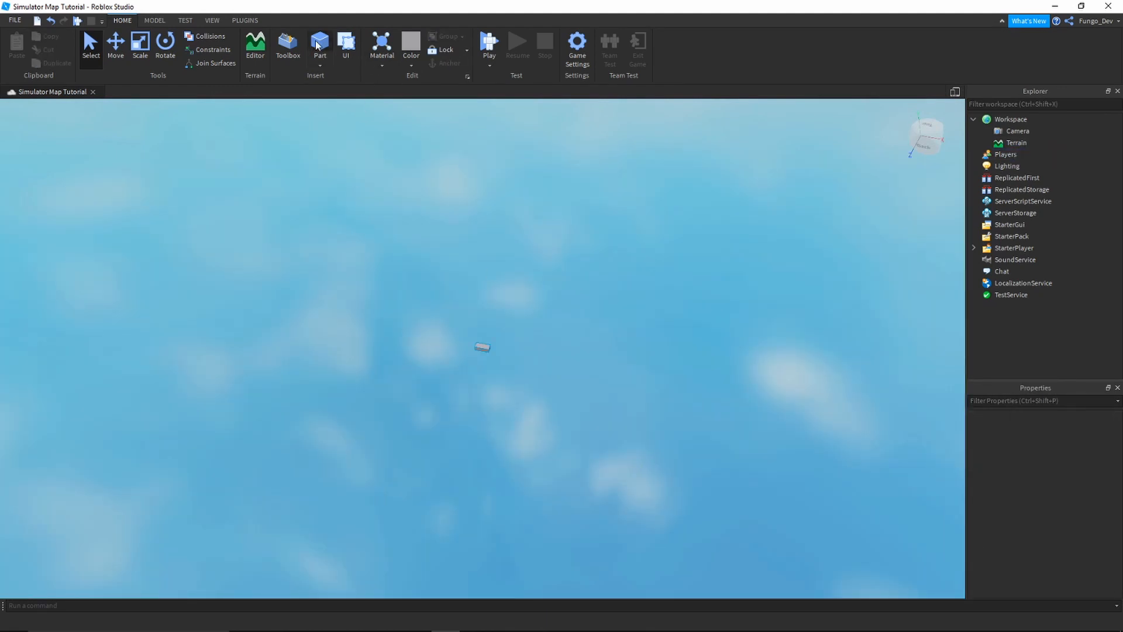
- Insert a new block part into the empty workspace
scroll(463, 383, up, 5)
key(w)
right_drag(463, 383, 499, 356)
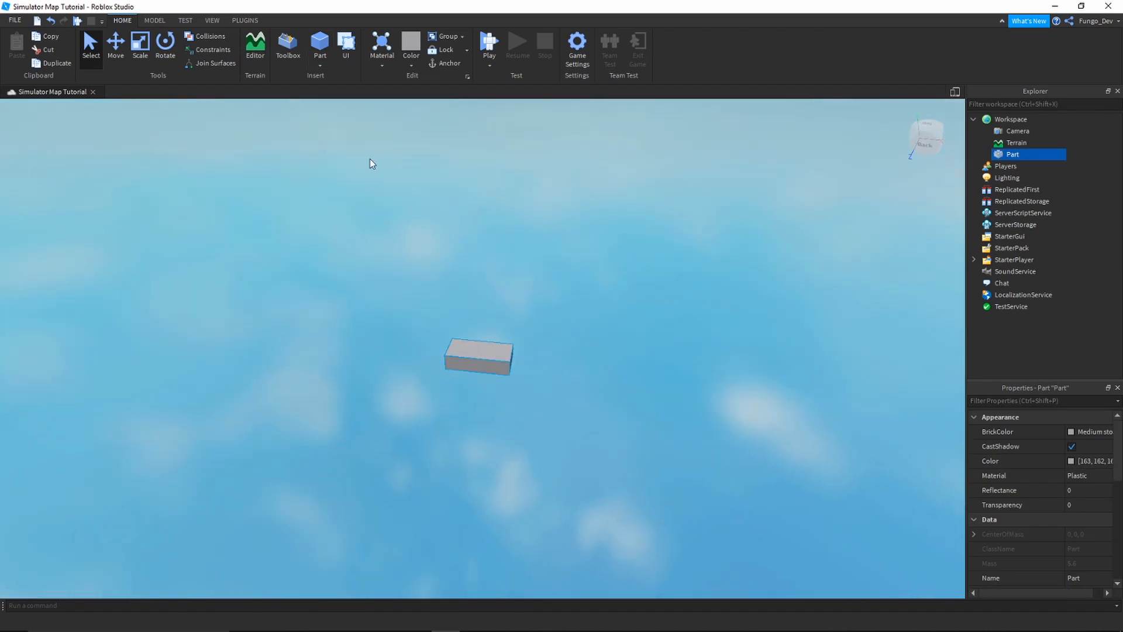
key(w)
- Scale the part along its Z axis to a length of about 51 studs
click(142, 57)
scroll(499, 356, down, 4)
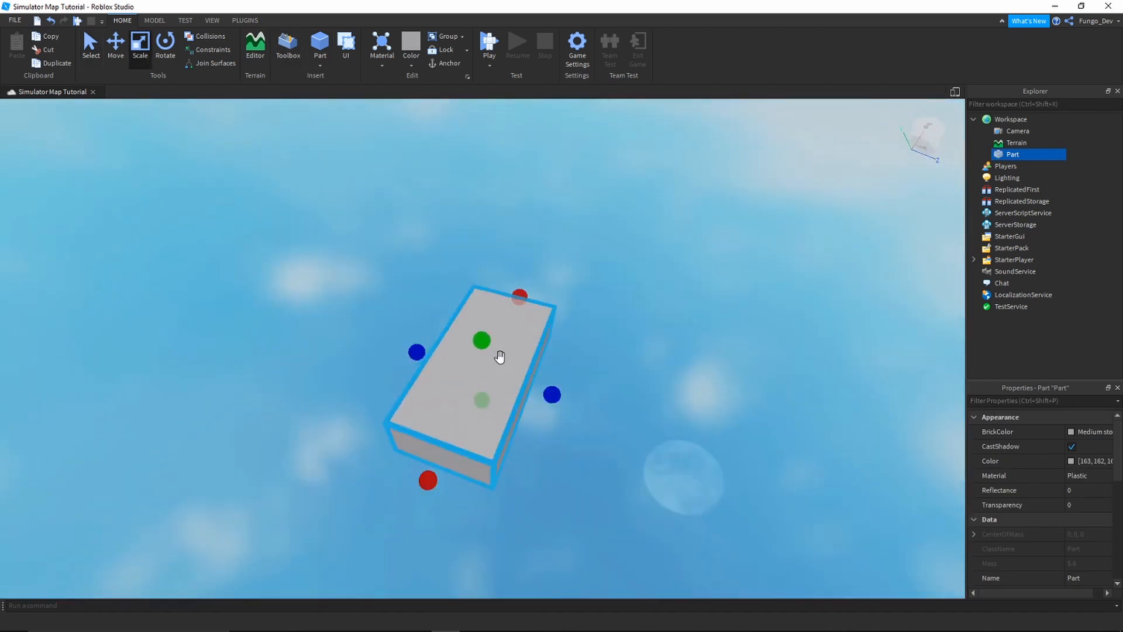
drag(535, 381, 702, 253)
- Set the part's size to 250, 1, 250
scroll(1061, 474, down, 8)
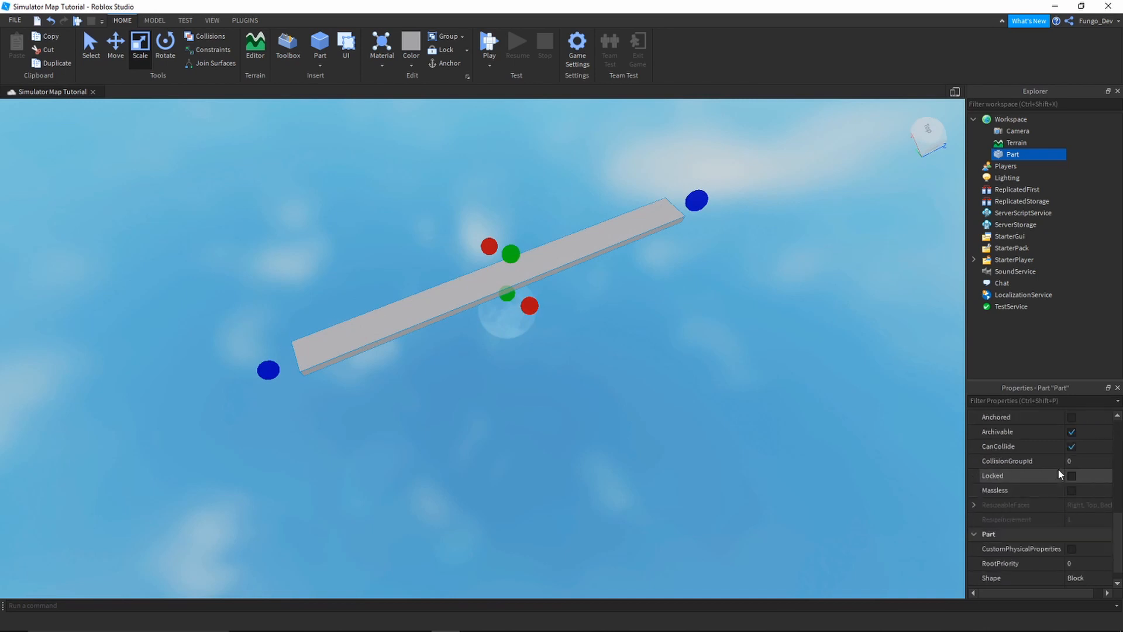
scroll(1090, 571, down, 1)
click(1082, 578)
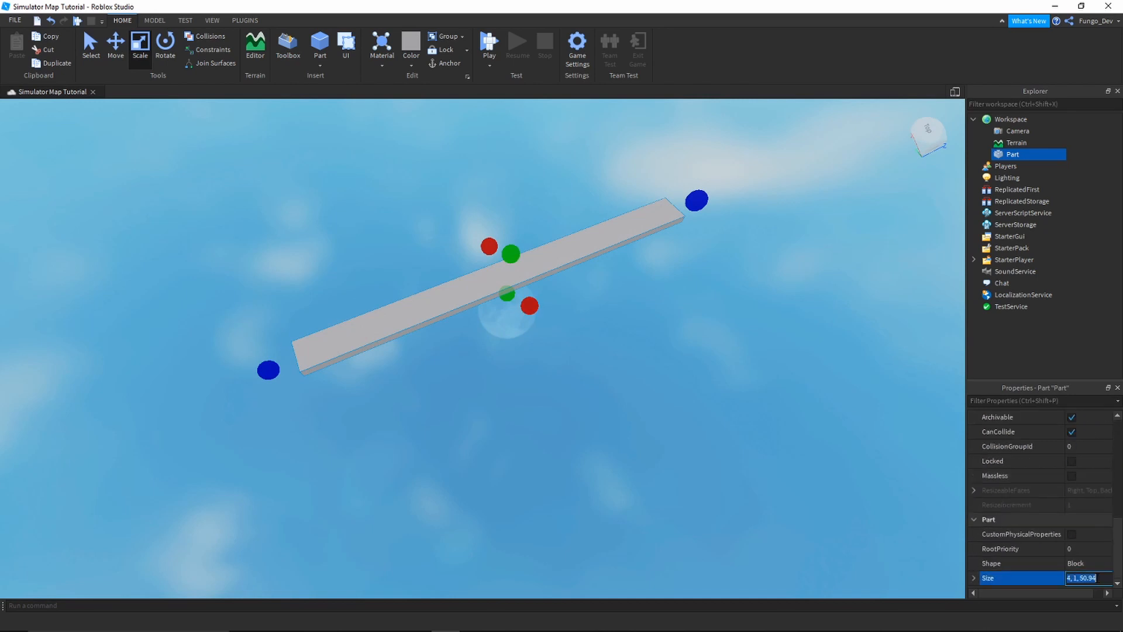
drag(1077, 578, 1098, 578)
key(ctrl+a)
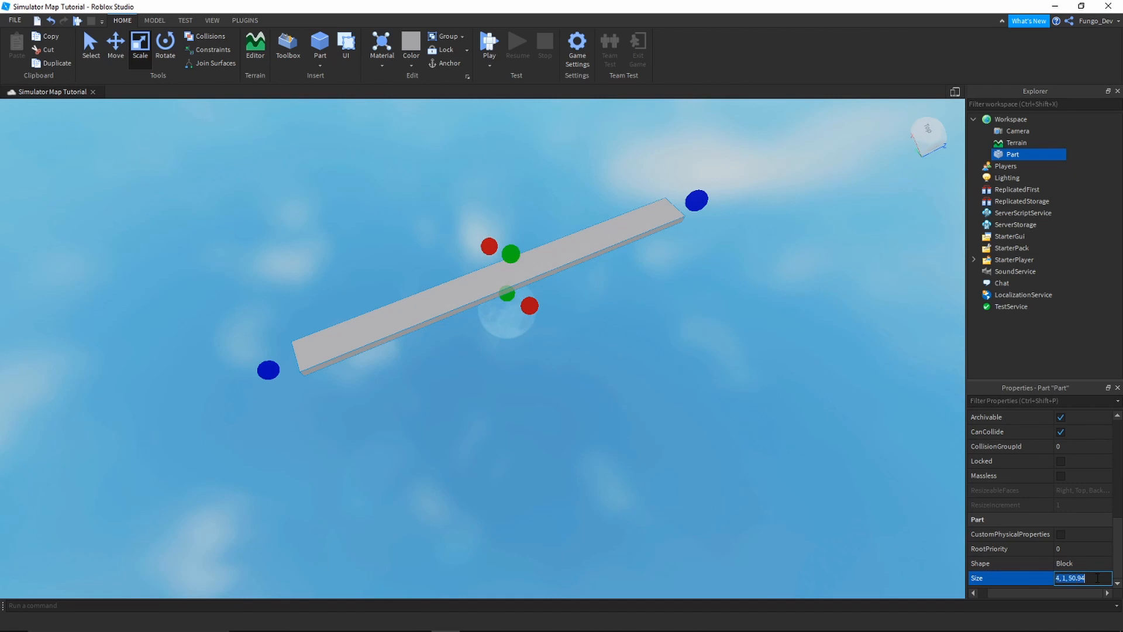
text(250, 1, 250)
key(Return)
scroll(634, 379, down, 5)
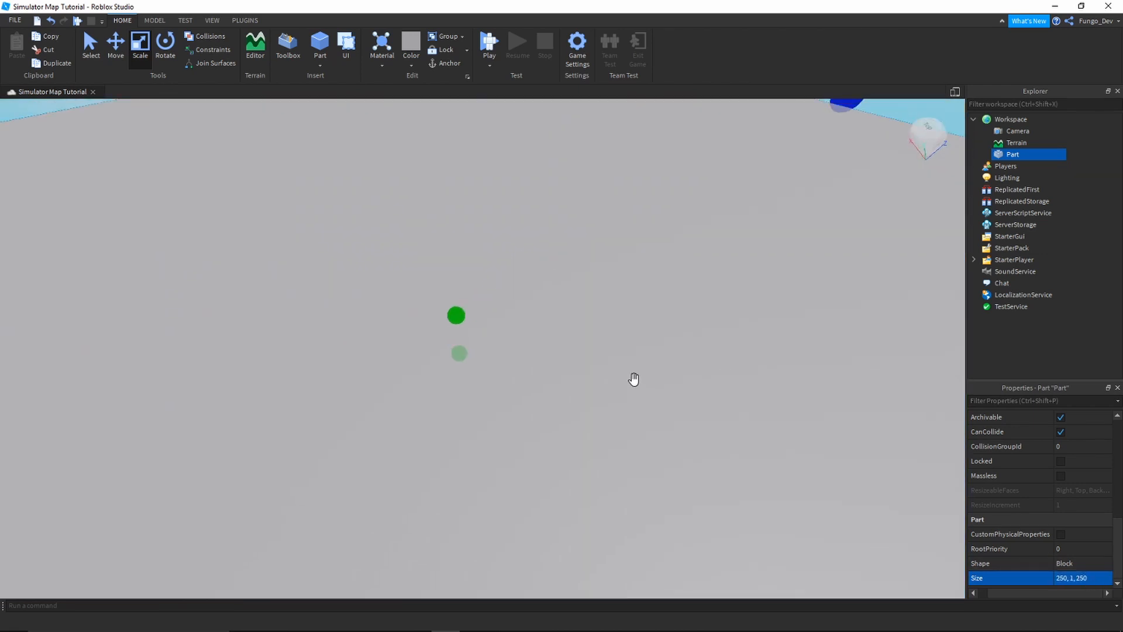
right_drag(634, 379, 633, 379)
- Enlarge the ground part by setting its size to 300, 1, 300
click(1096, 580)
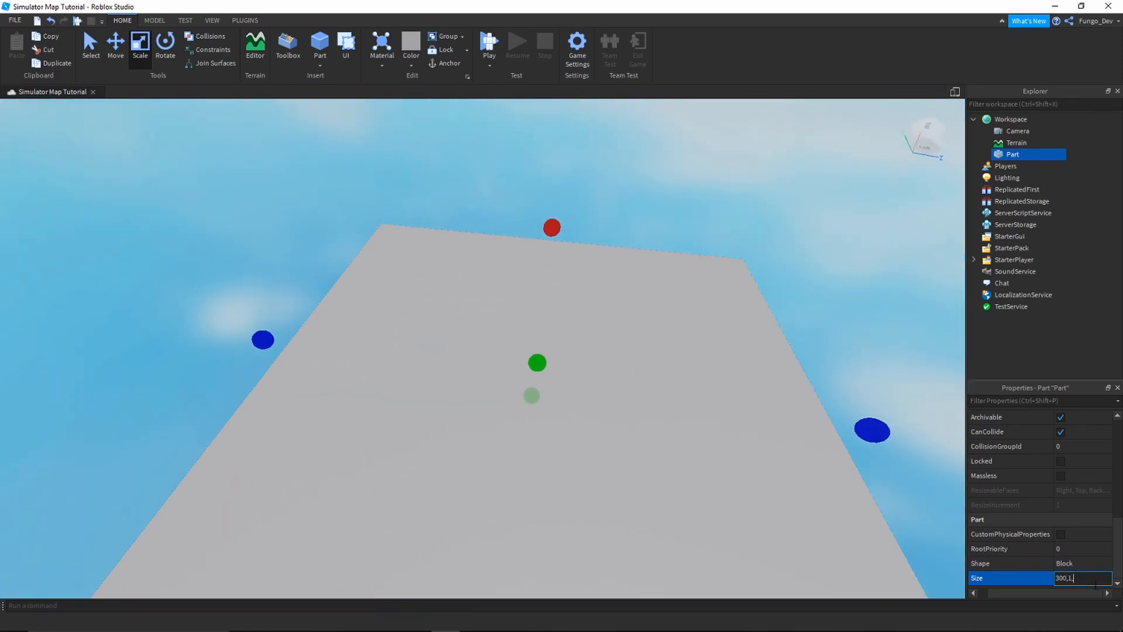
key(Return)
right_drag(694, 439, 753, 494)
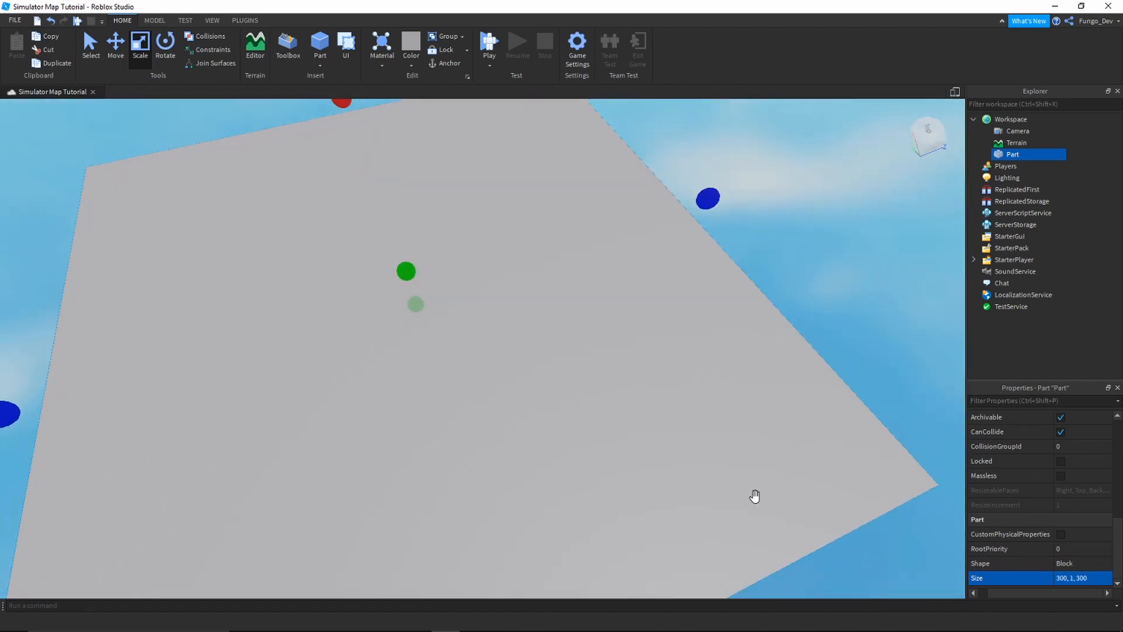
- Set the ground part's size to 400, 1, 400
click(1083, 578)
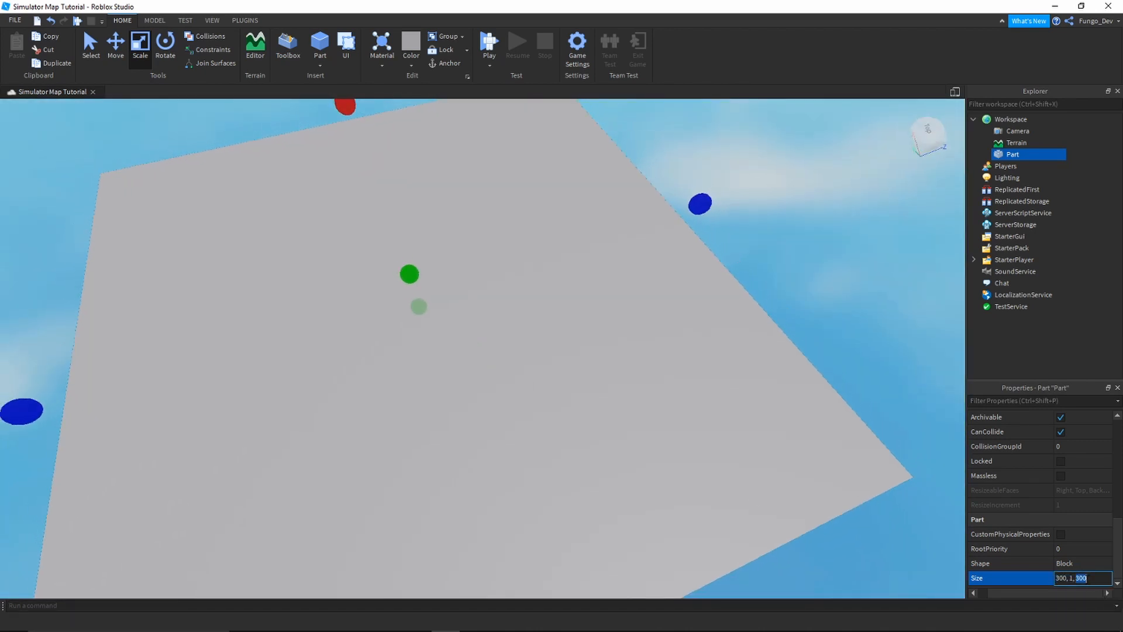
key(ctrl+a)
text(400, 1, 400)
key(Return)
scroll(658, 419, down, 3)
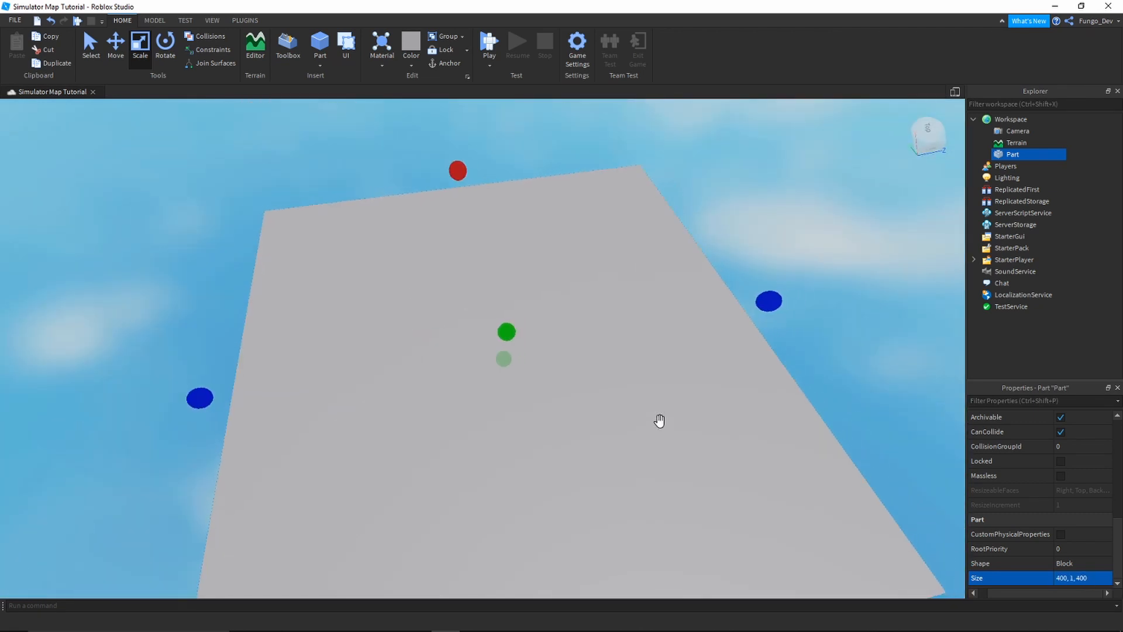
- Set the ground part's size to 350, 1, 350
click(1079, 576)
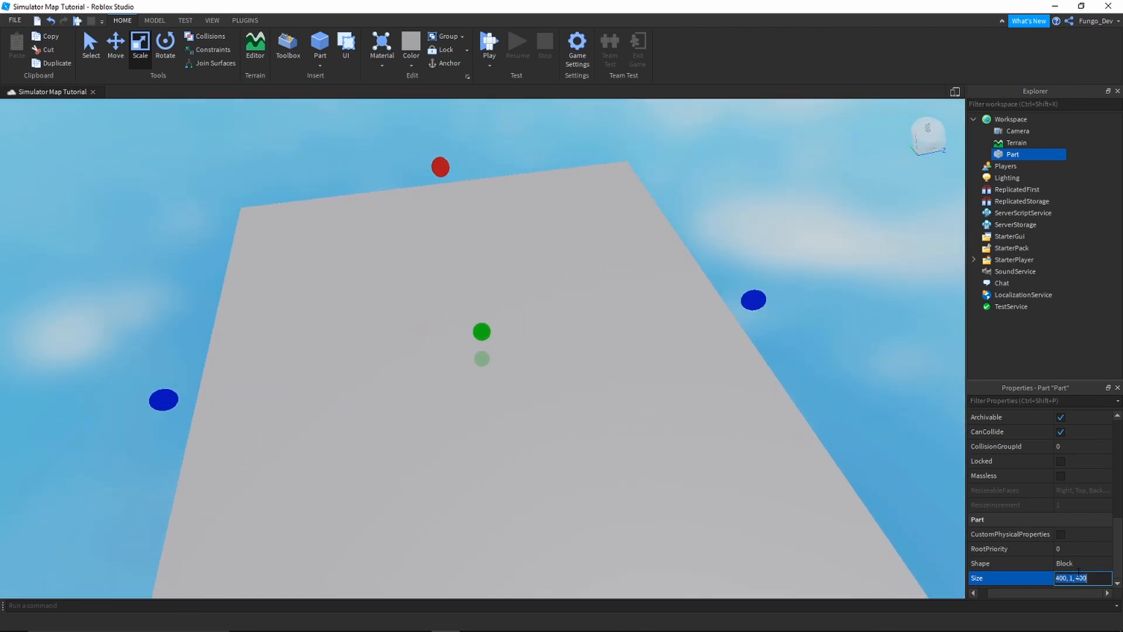
text(350, 1, 350)
key(Return)
right_drag(712, 458, 622, 238)
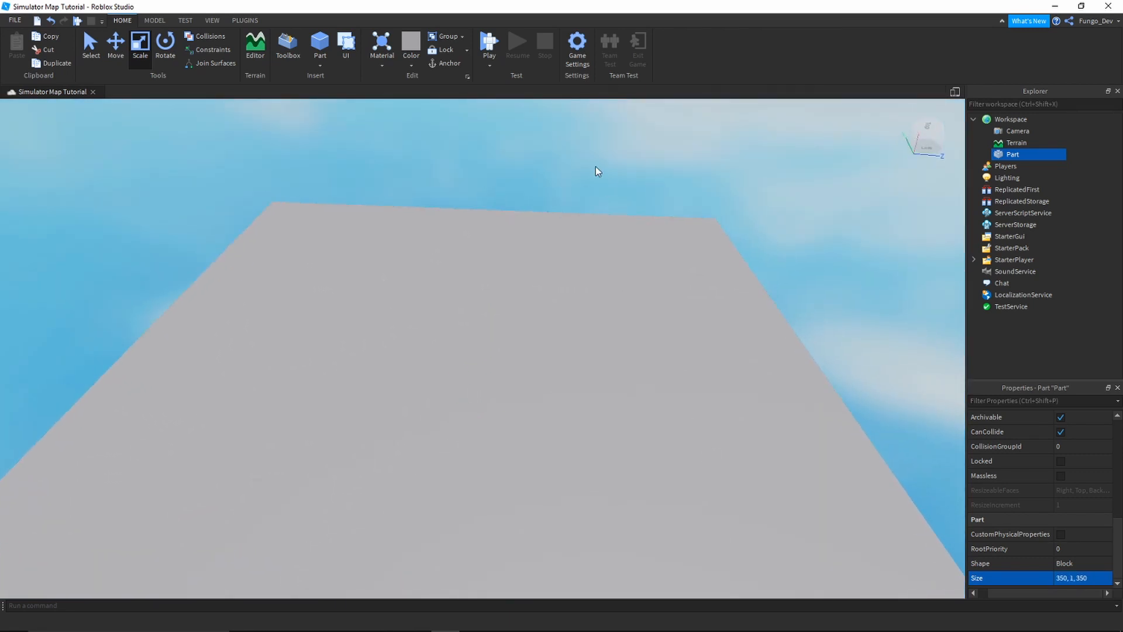
- Select the ground part and change its material to SmoothPlastic
click(530, 291)
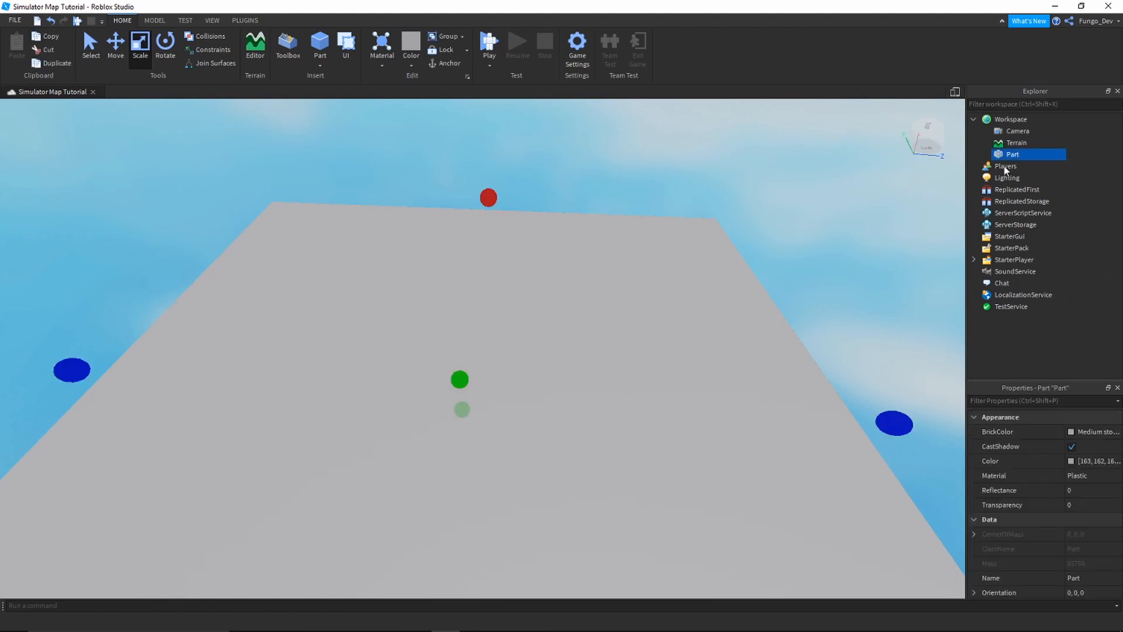
click(1079, 475)
click(1089, 475)
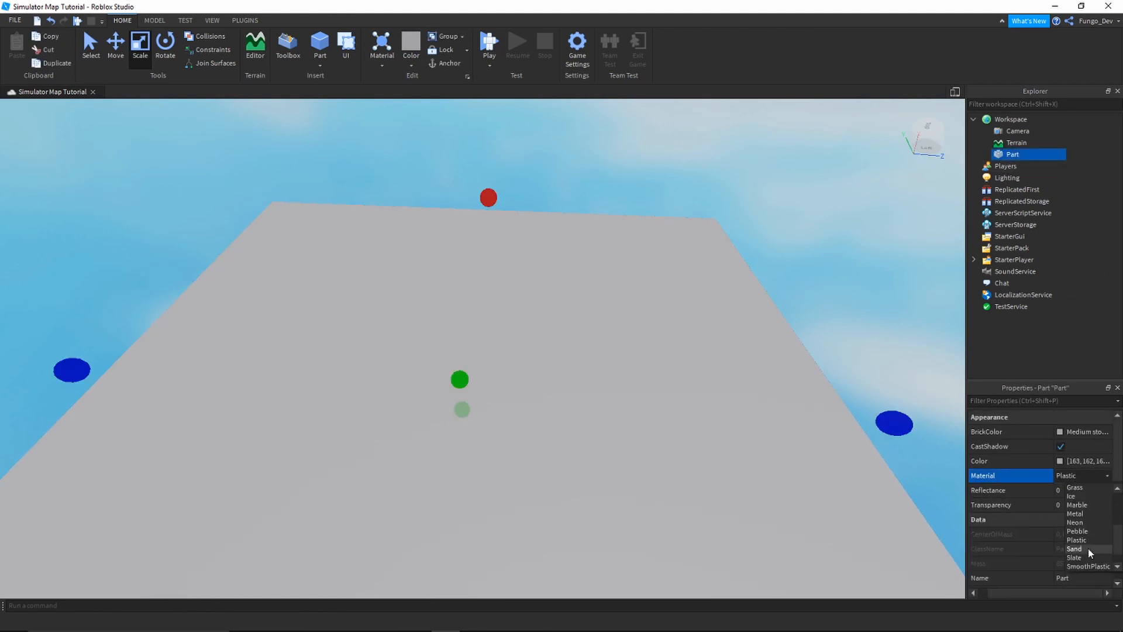
click(1098, 576)
click(1084, 476)
click(1083, 477)
scroll(1071, 551, down, 2)
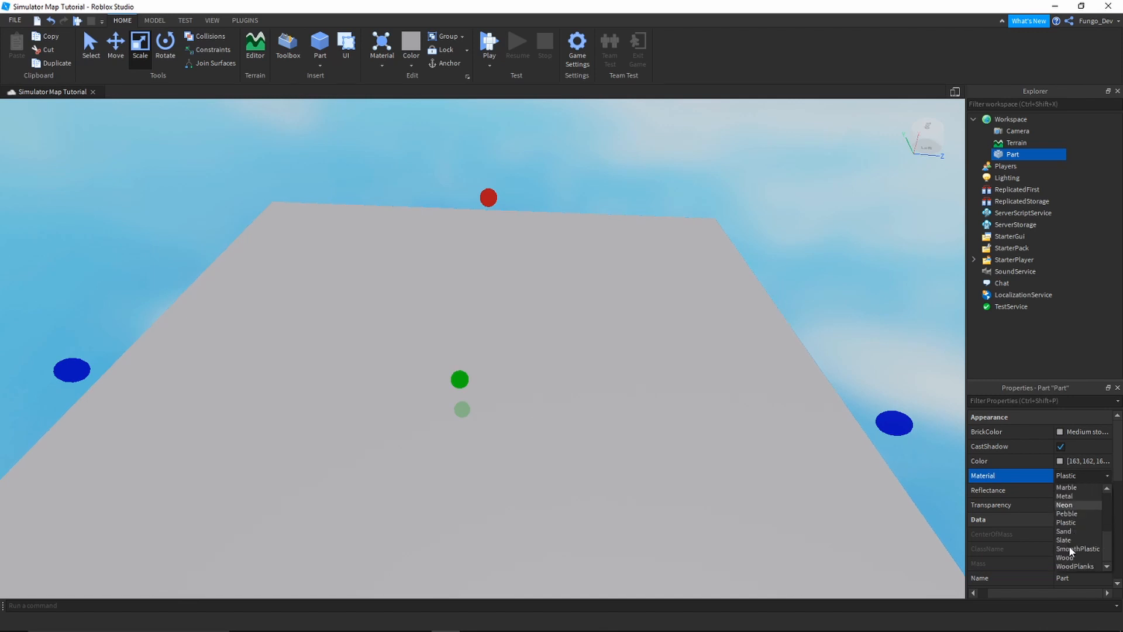
click(1071, 550)
- Set the ground part's BrickColor to Artichoke
click(1050, 431)
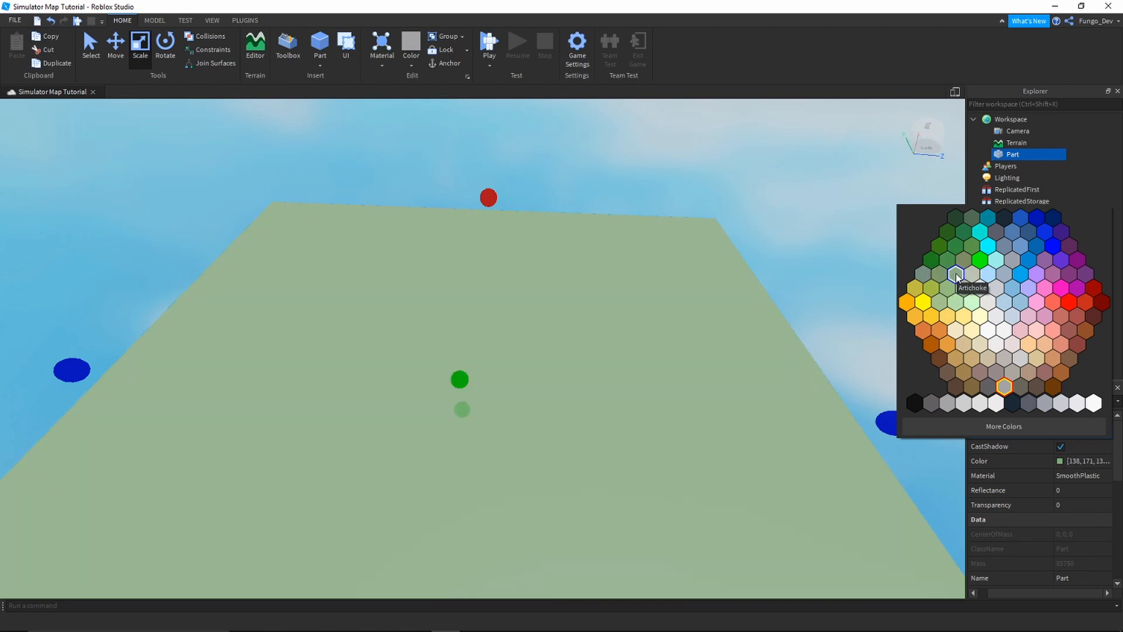
click(956, 275)
right_drag(543, 302, 542, 302)
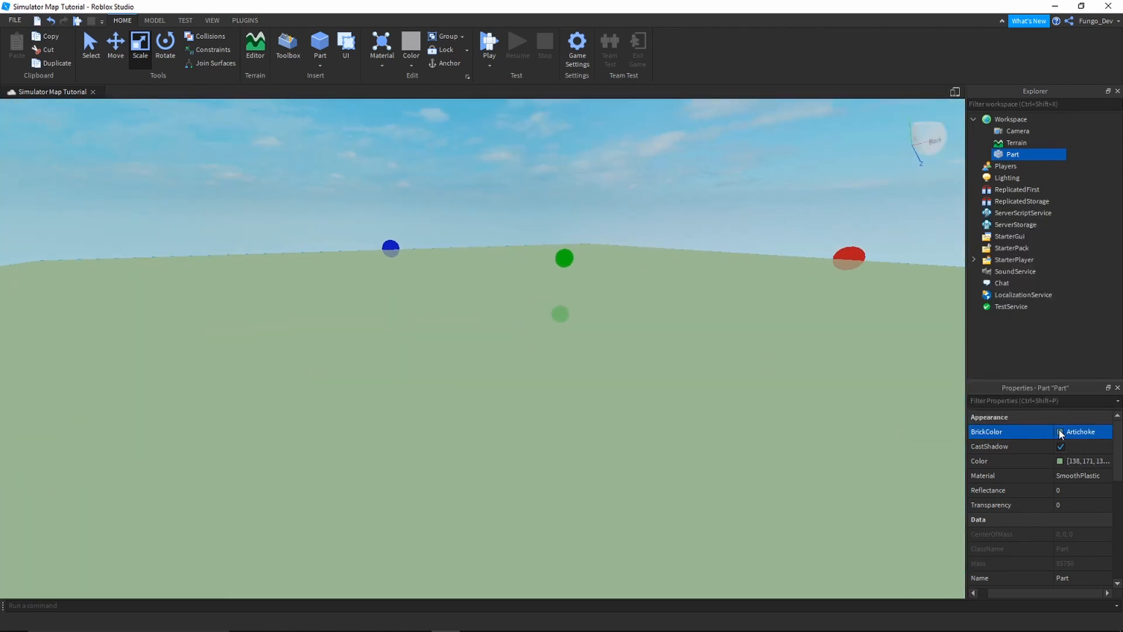
- Set the ground part's BrickColor to Moss, then deselect the part
click(1083, 431)
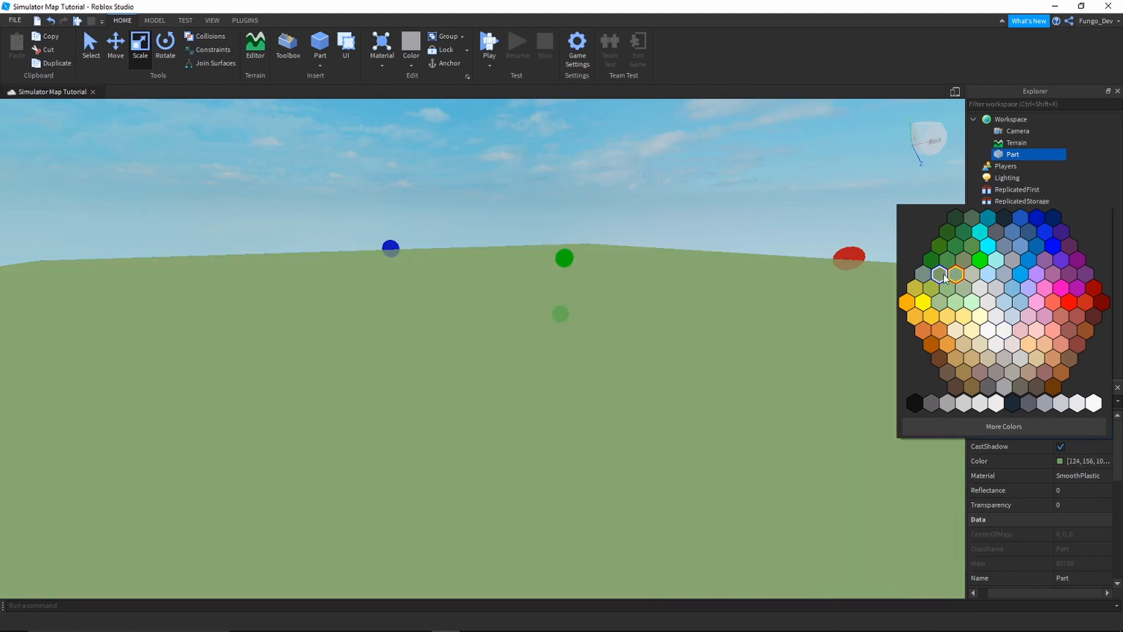
click(939, 274)
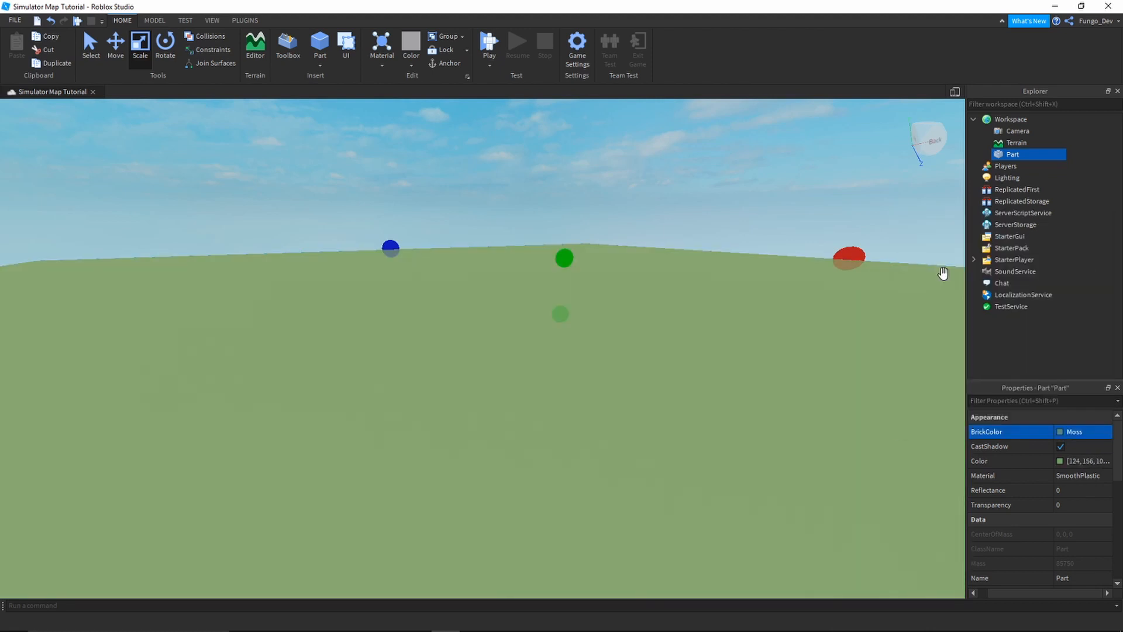
click(665, 168)
- Search the Toolbox images for "checkered"
click(287, 46)
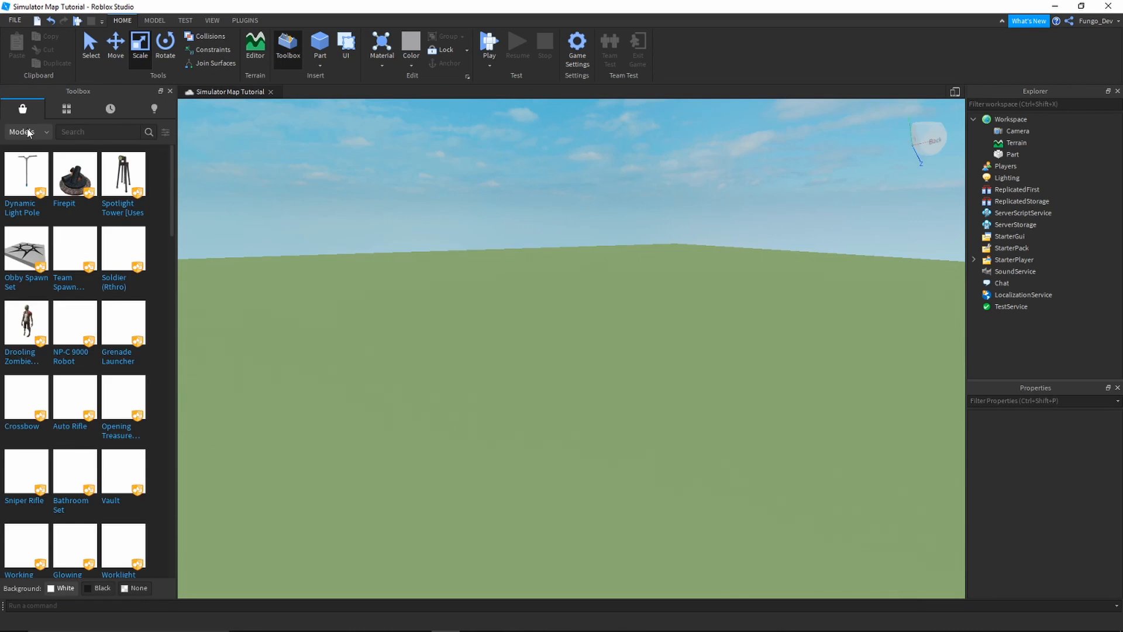
click(26, 132)
click(24, 162)
click(98, 131)
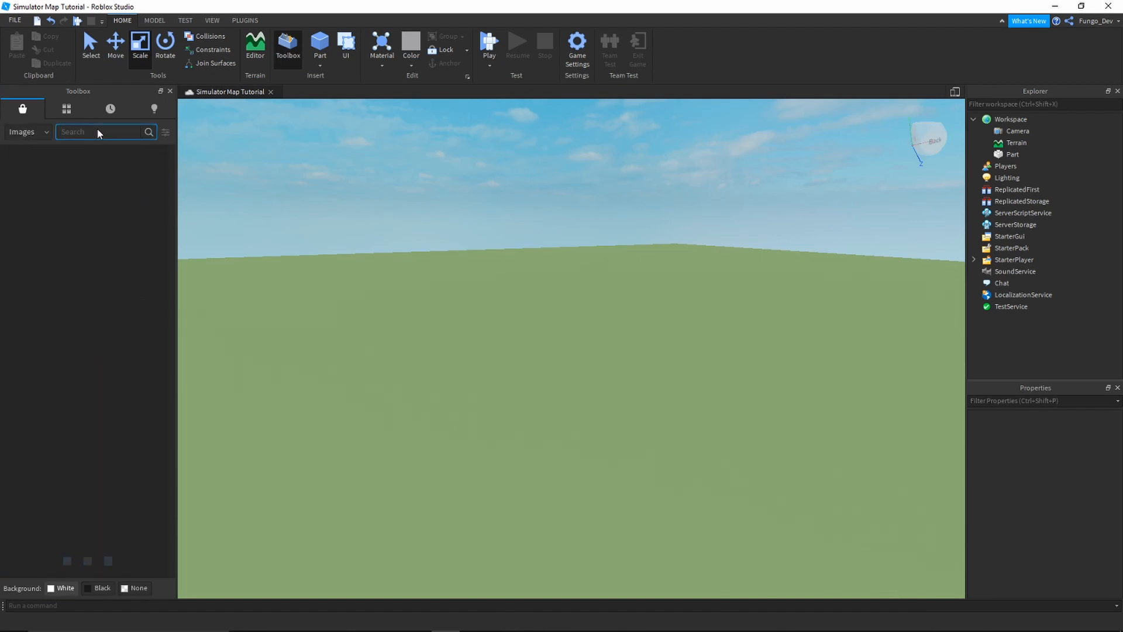
text(checkered)
key(Return)
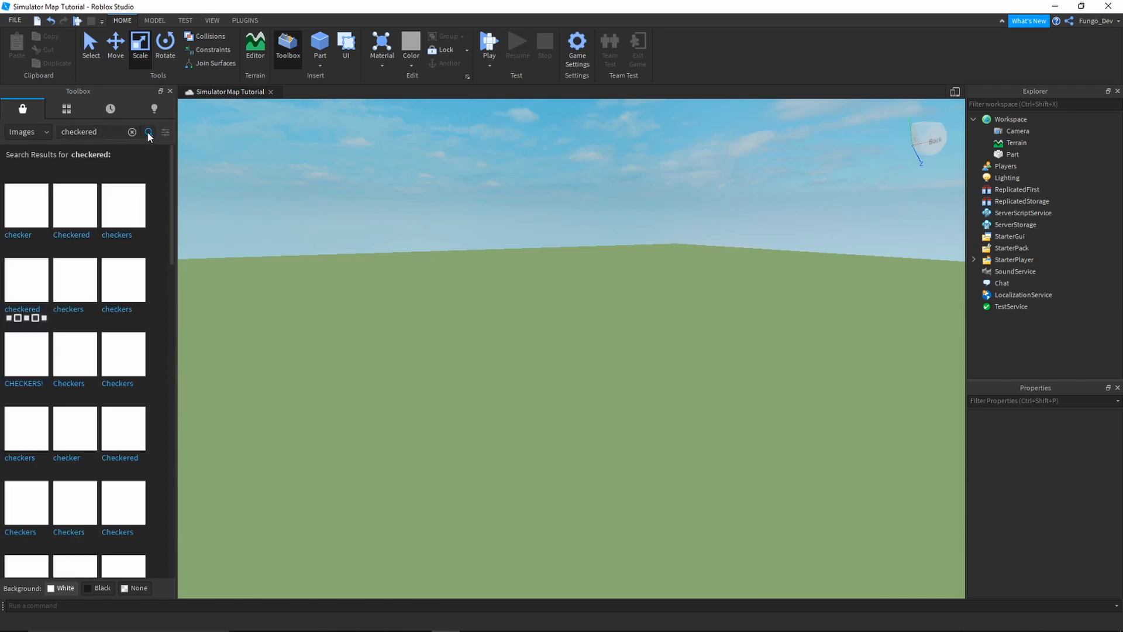
- Place the grey and white "checker" image on the ground part's top face and close the Toolbox
mouse_move(1061, 214)
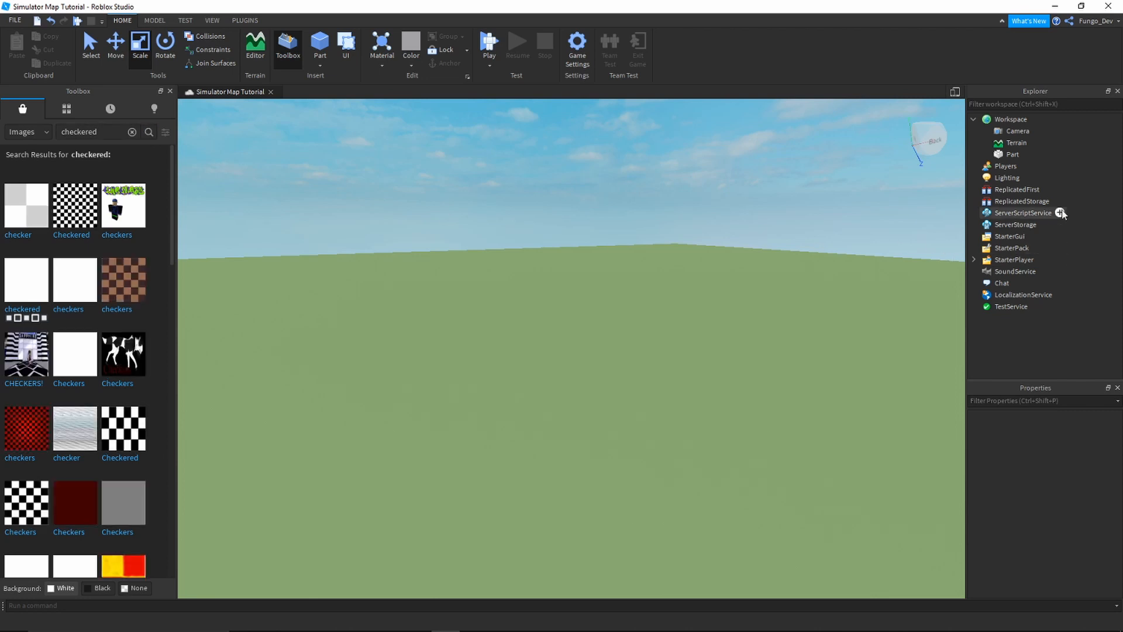
mouse_move(28, 228)
drag(28, 227, 422, 451)
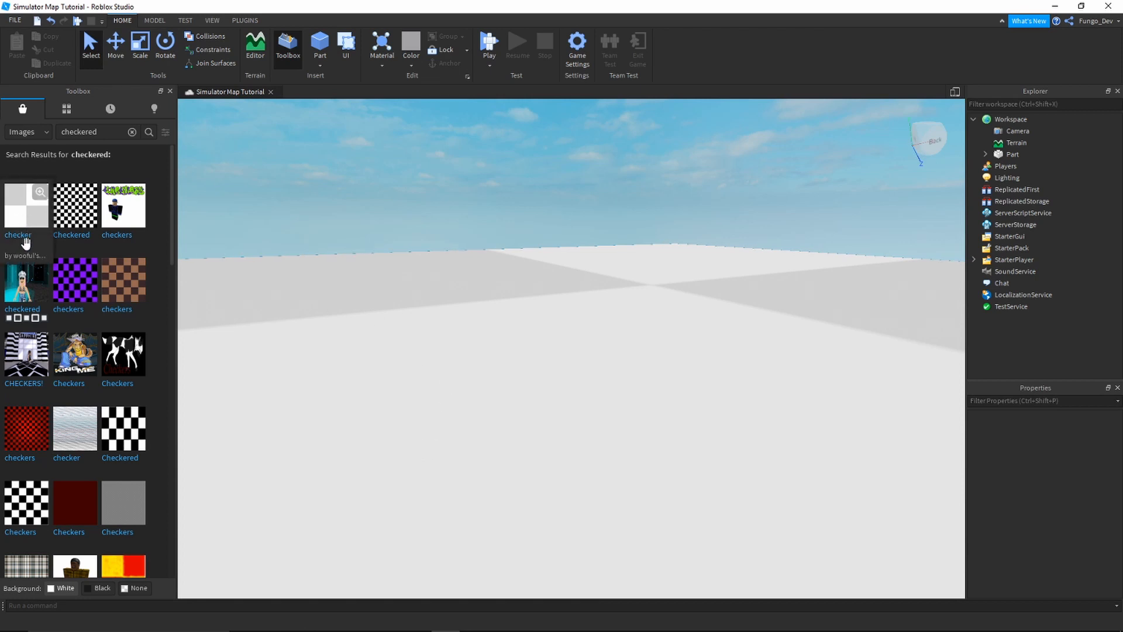
click(169, 92)
- Open the texture URL of the checker decal inside the ground part
click(985, 154)
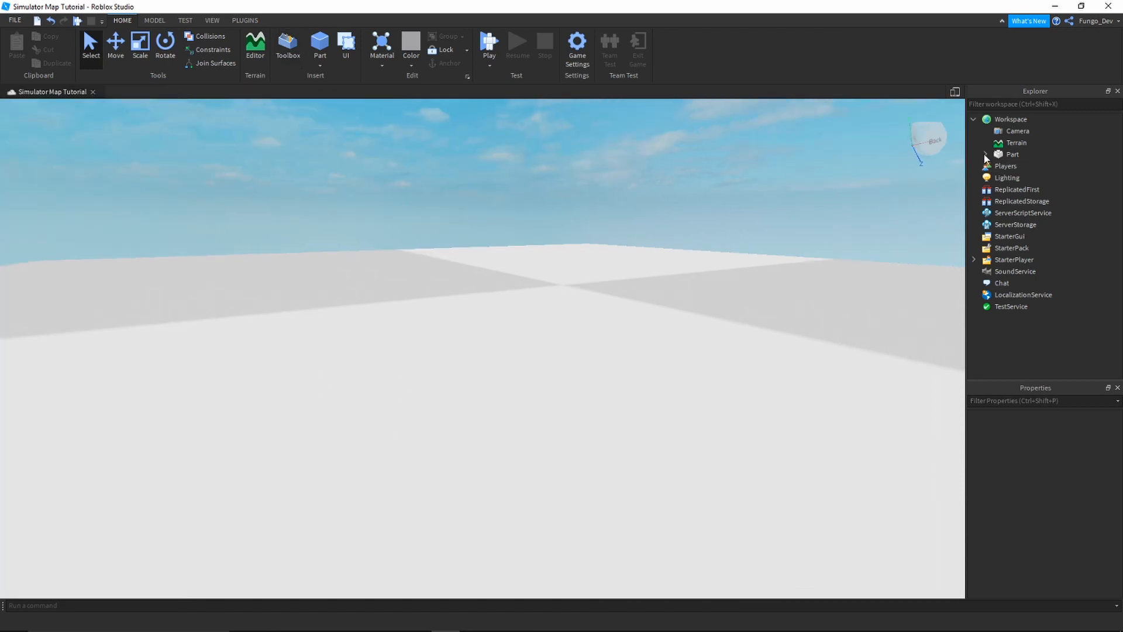
click(1007, 169)
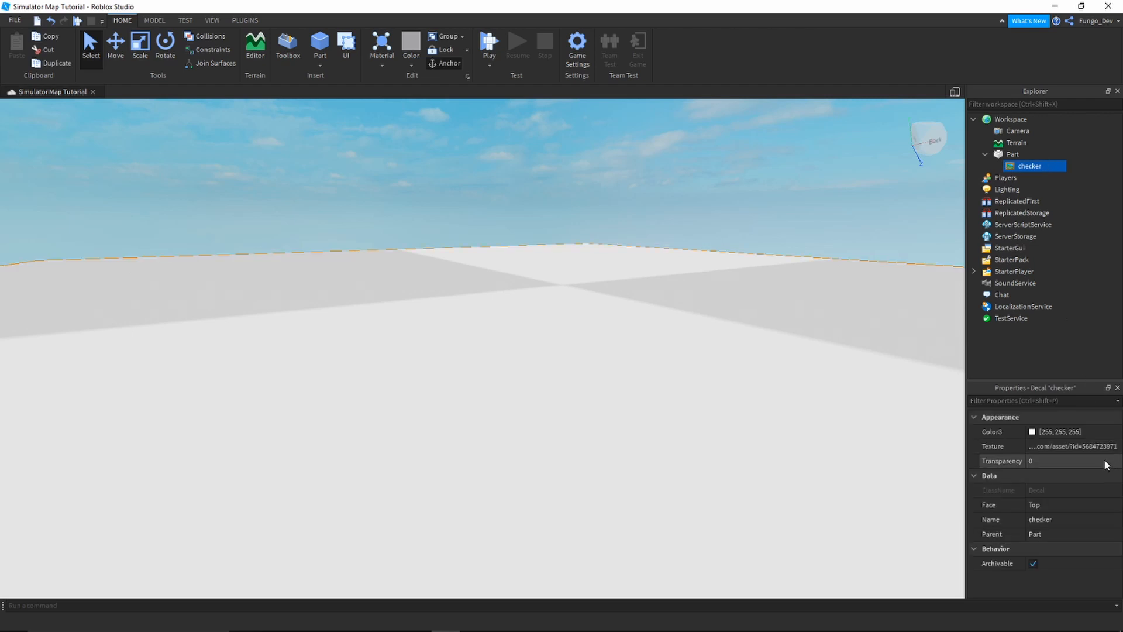
click(1098, 447)
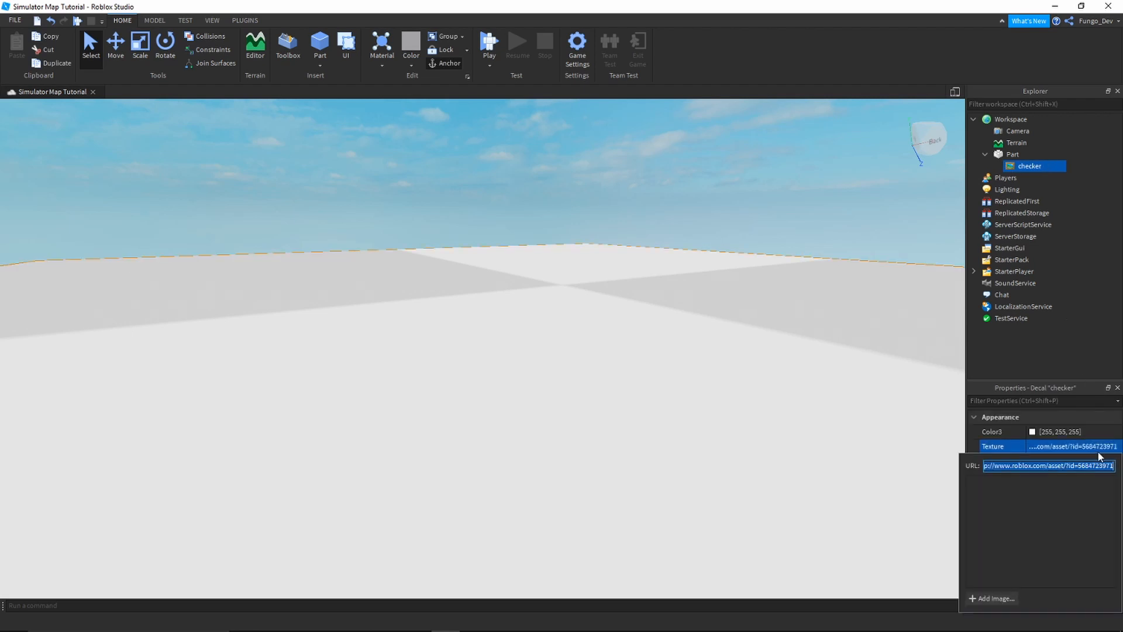
- Add a Texture object to the ground part
click(1029, 154)
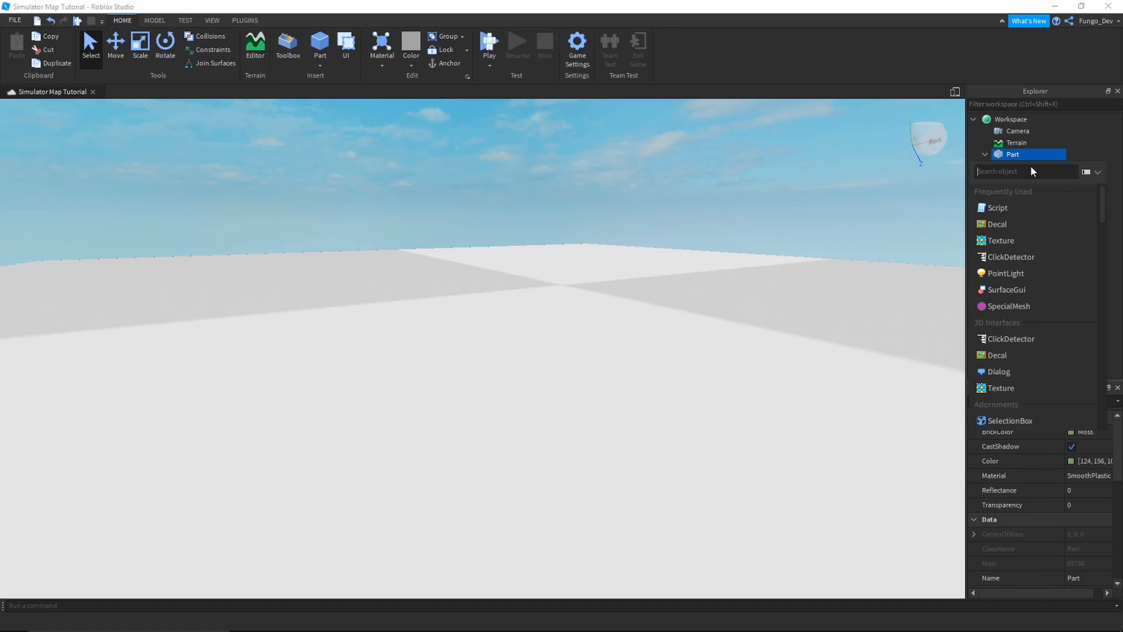
text(tex)
click(1016, 195)
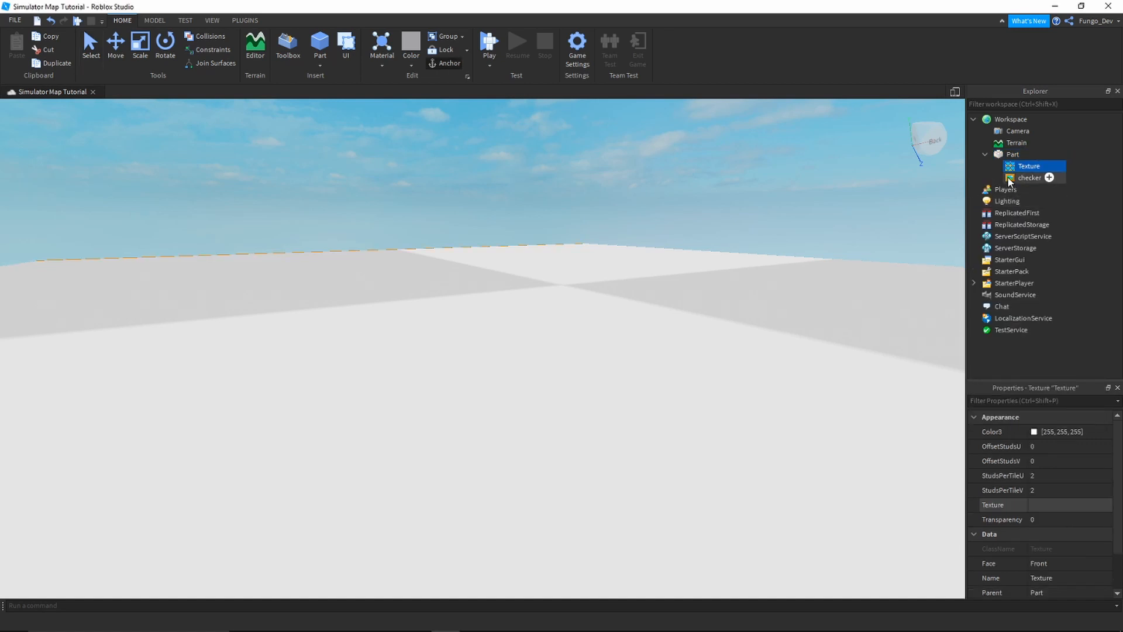
click(1029, 178)
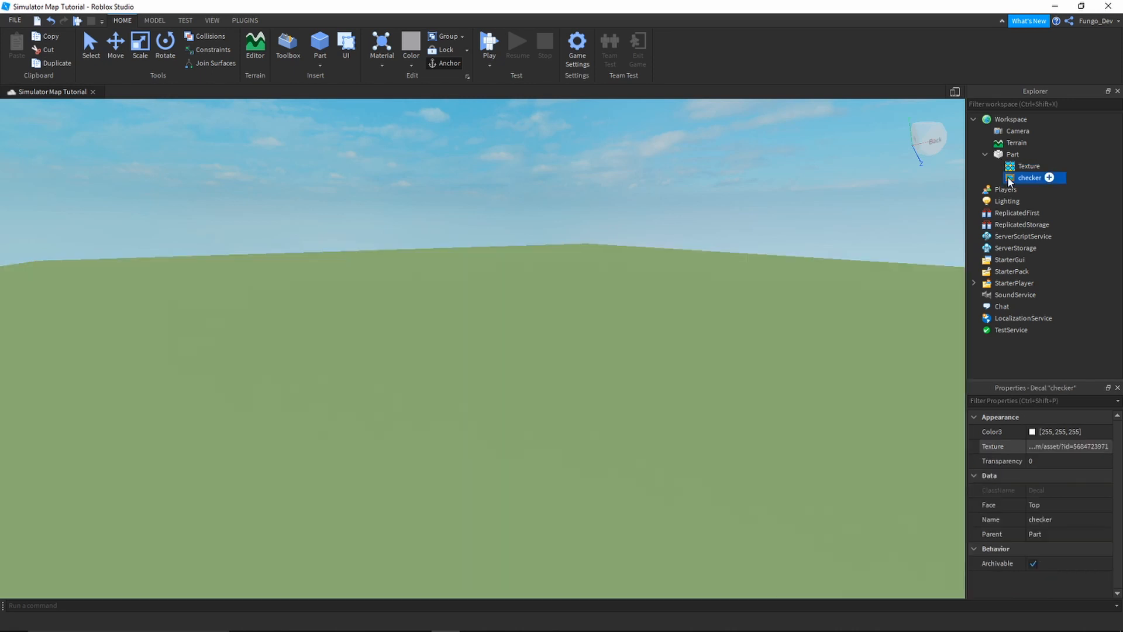
key(Delete)
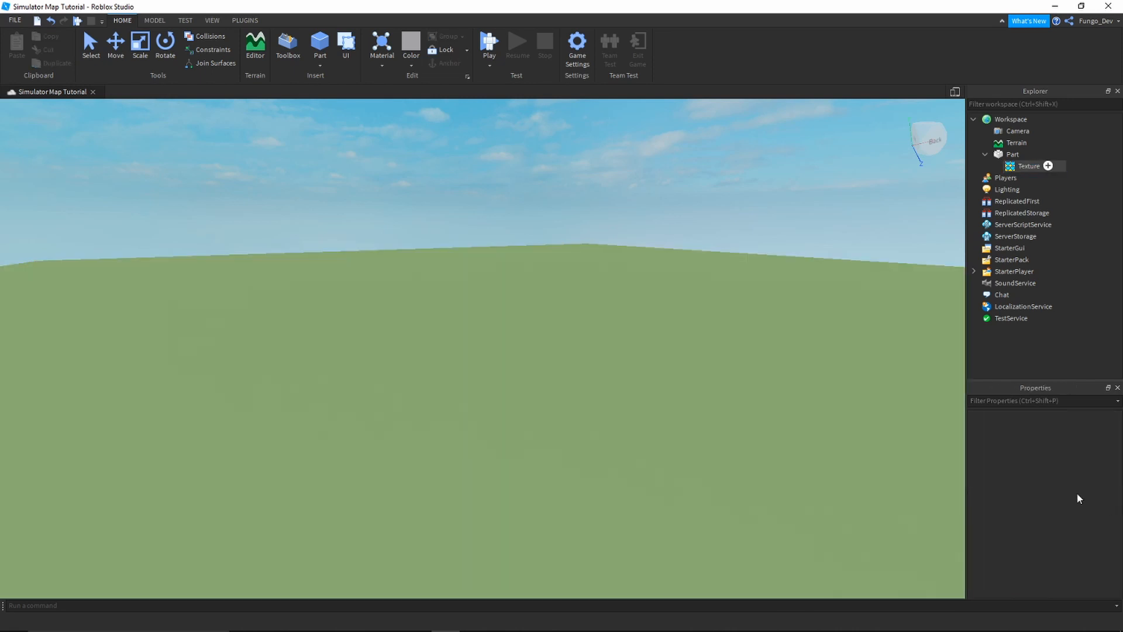
click(1069, 510)
key(ctrl+v)
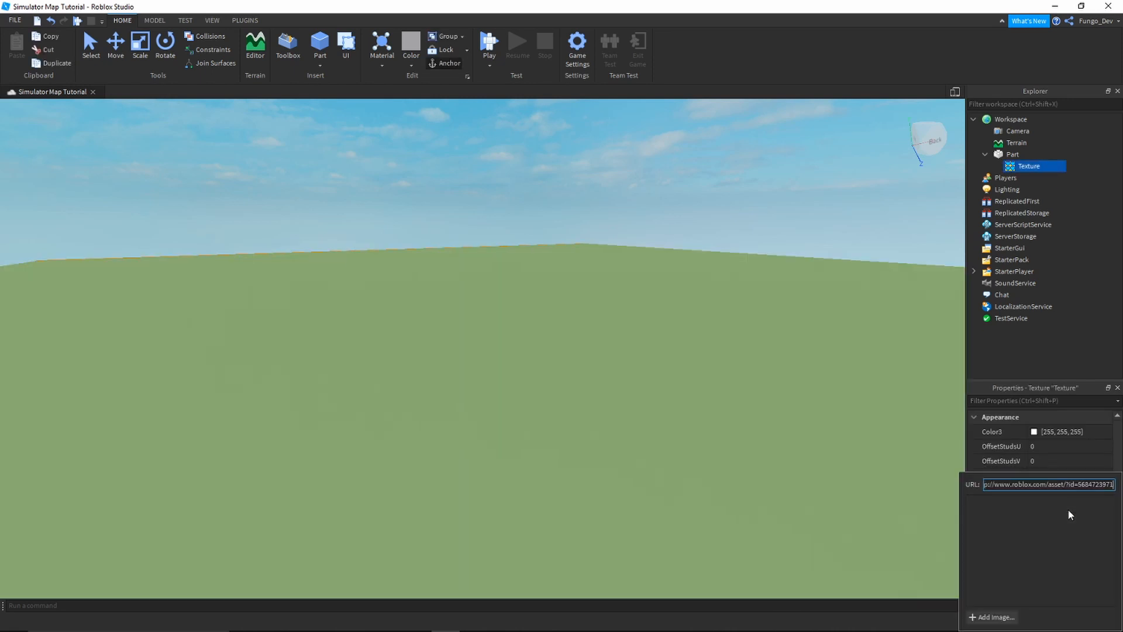
key(Return)
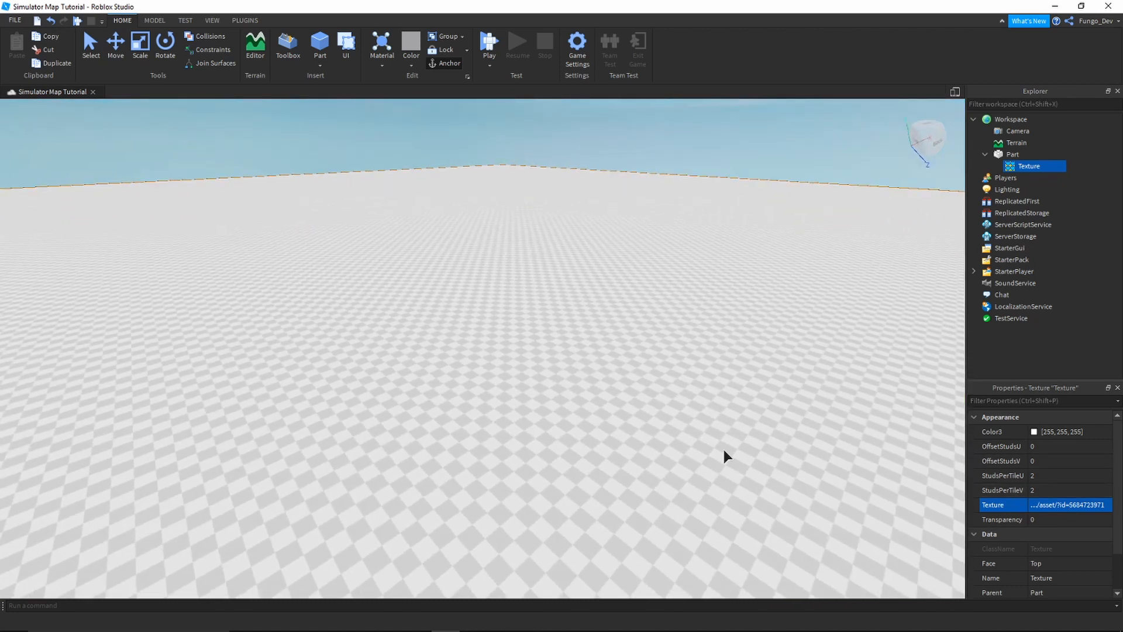
- Set the ground texture's StudsPerTileU and StudsPerTileV to 35
right_drag(727, 456, 725, 455)
click(1073, 476)
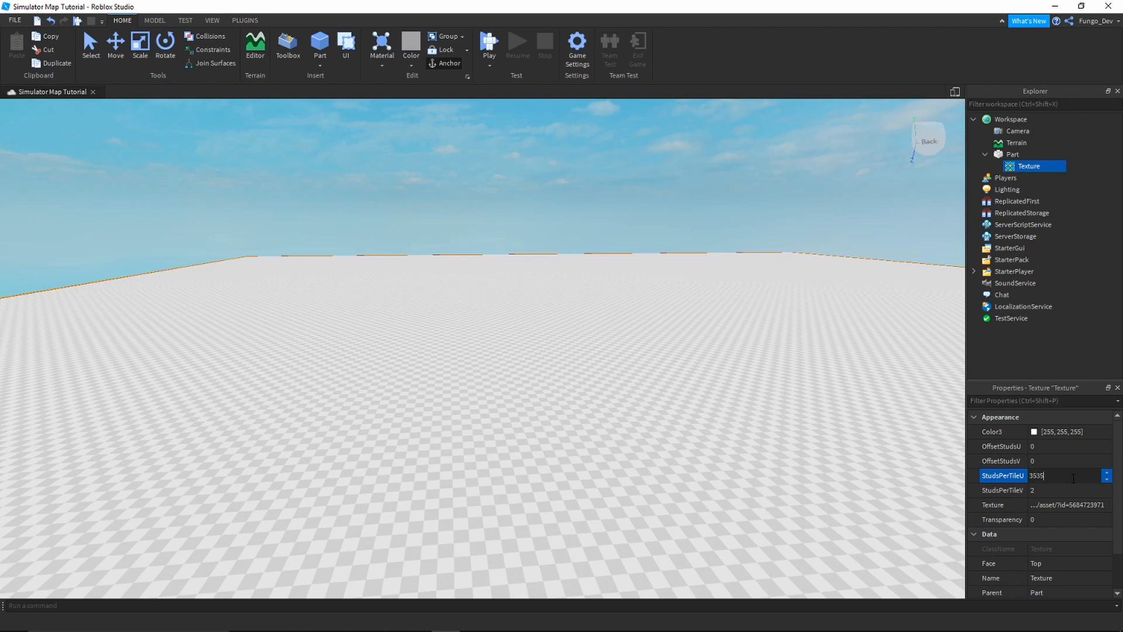
click(1074, 489)
text(35)
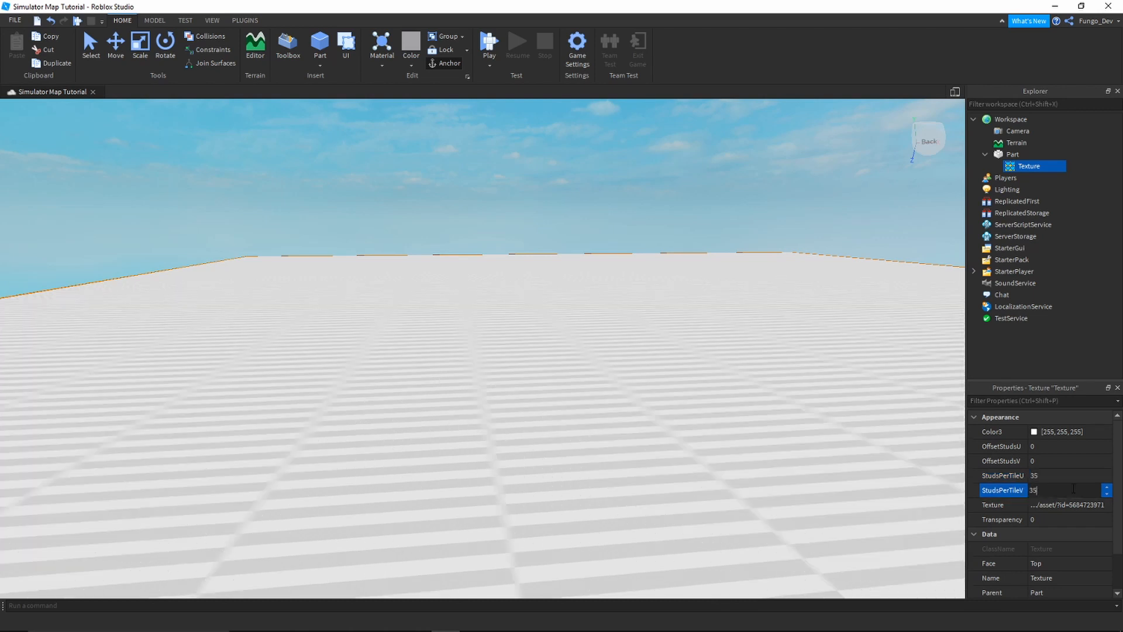
key(Return)
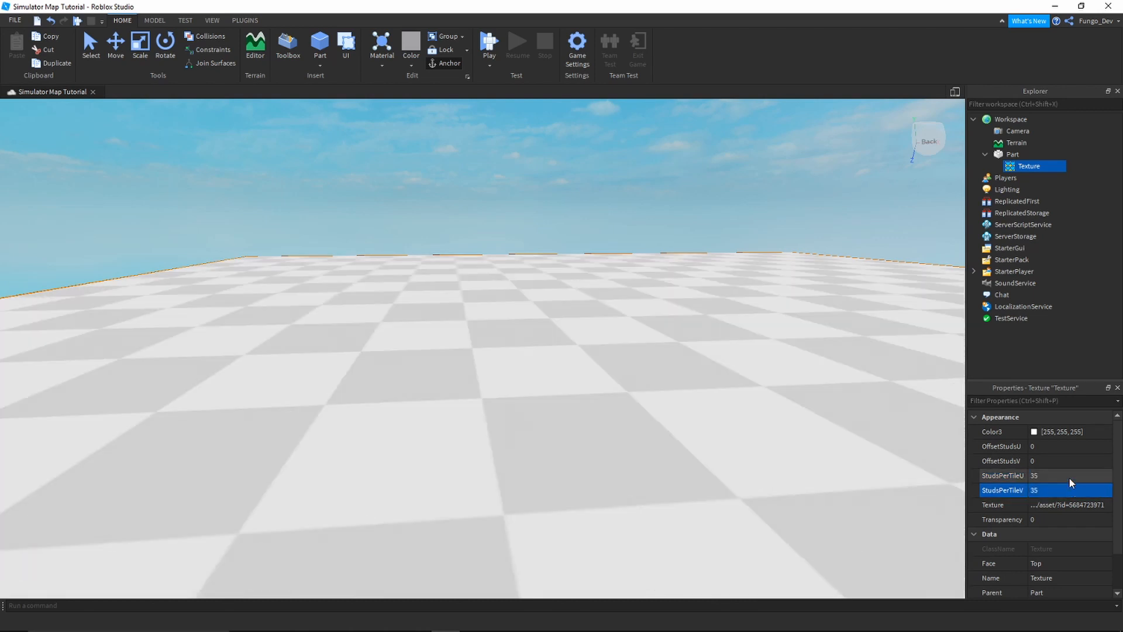
- Set the ground texture's StudsPerTileU and StudsPerTileV to 25
click(1070, 478)
text(25)
click(1066, 491)
text(25)
key(Return)
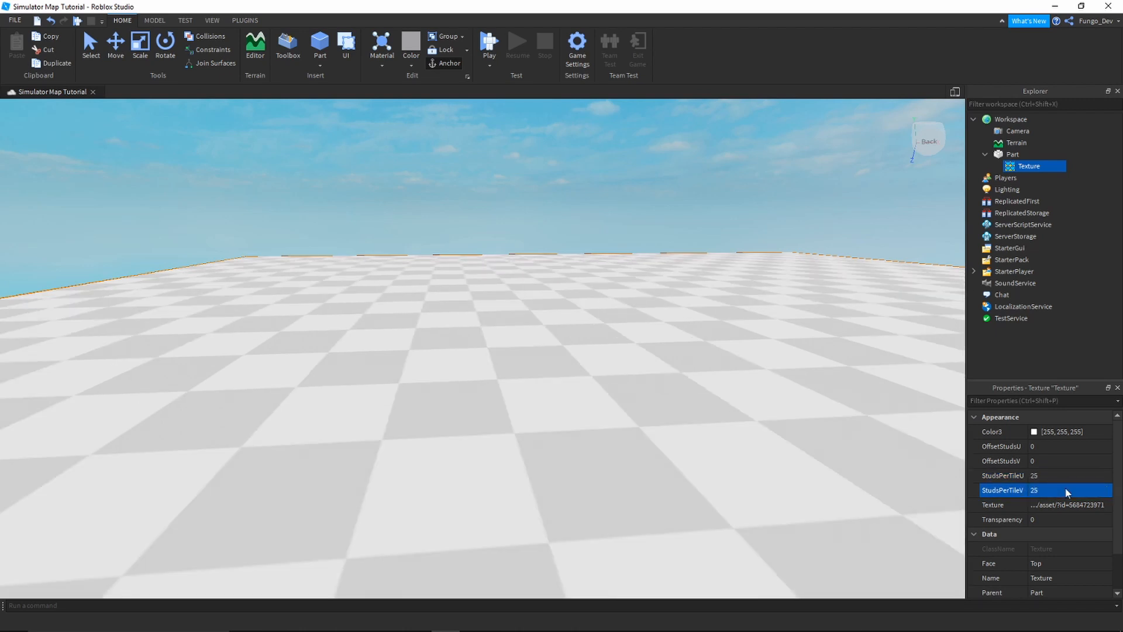
- Set the ground texture's StudsPerTileU and StudsPerTileV to 15
click(1070, 475)
text(15)
click(1053, 490)
text(15)
key(Return)
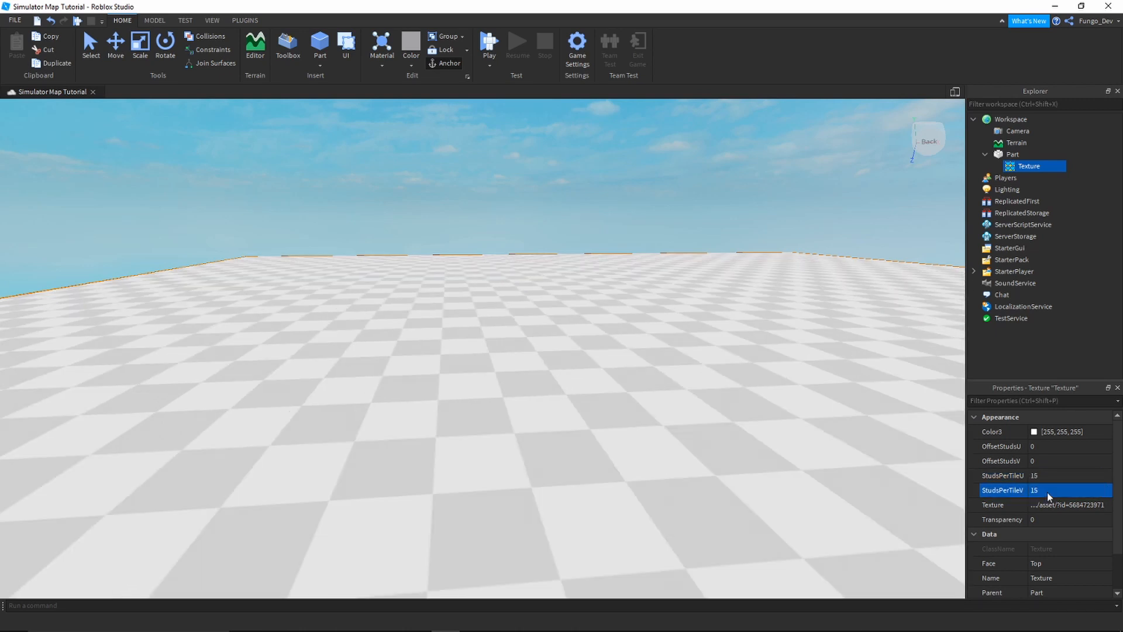
- Set the ground texture's transparency to 0.9
click(1049, 520)
text(.5)
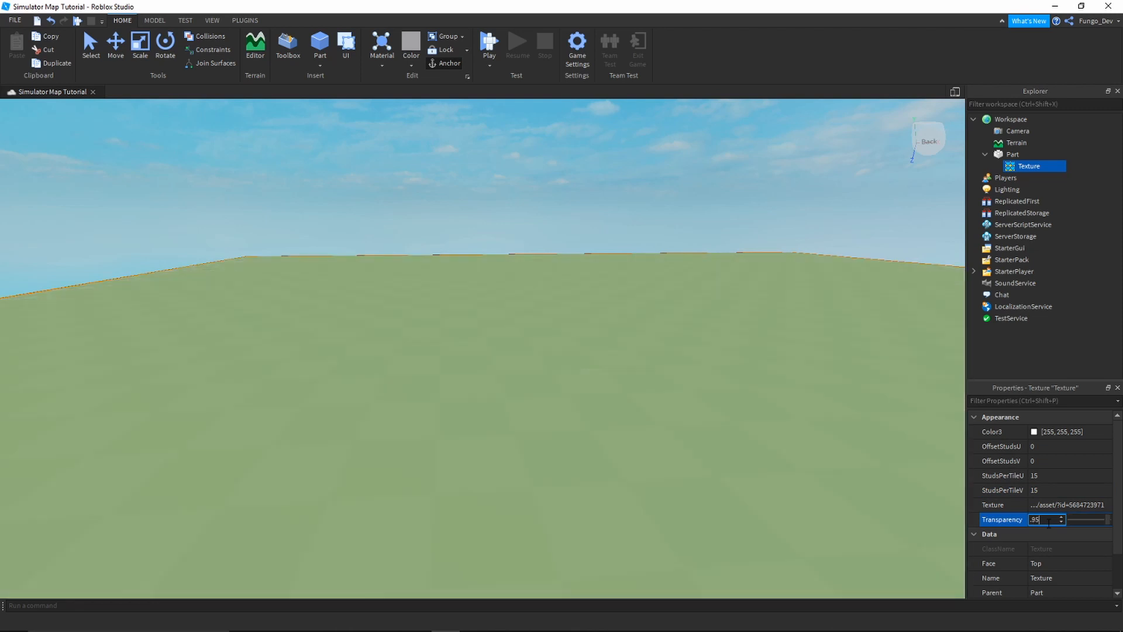
key(BackSpace)
key(BackSpace)
text(8)
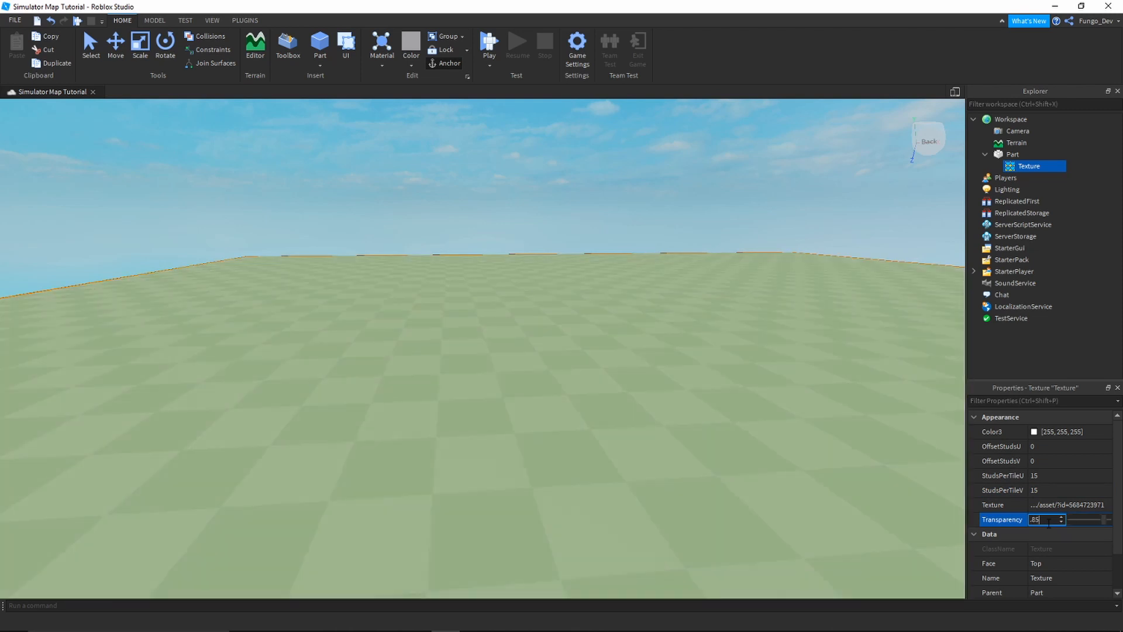
key(BackSpace)
text(9)
key(Return)
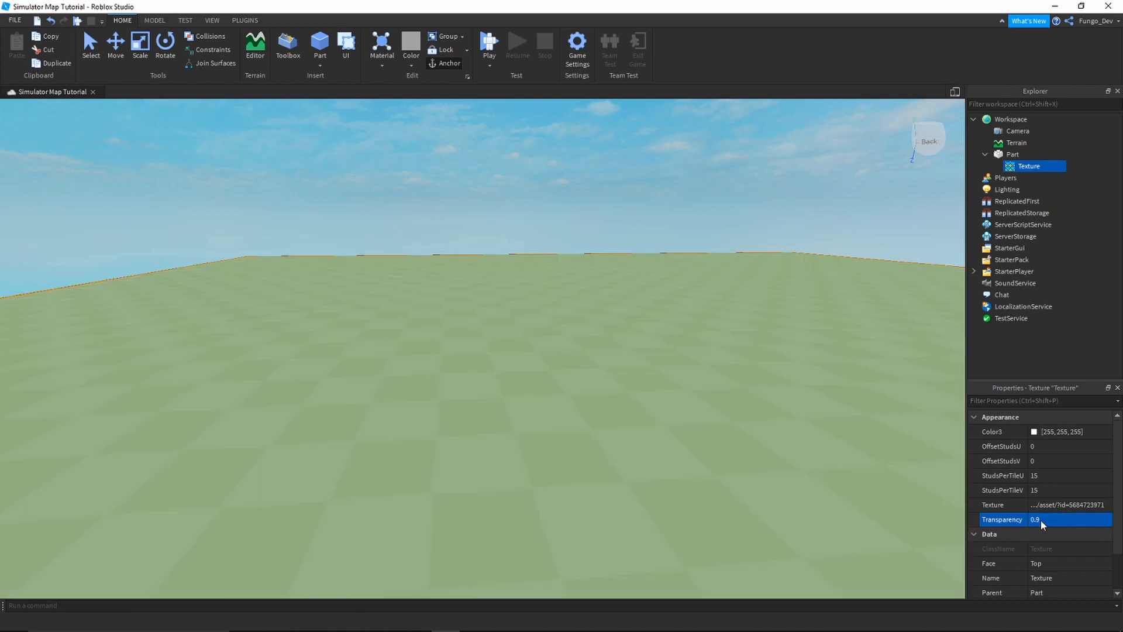
- Change the ground part's BrickColor to Bright green and deselect the part
right_drag(555, 200, 555, 195)
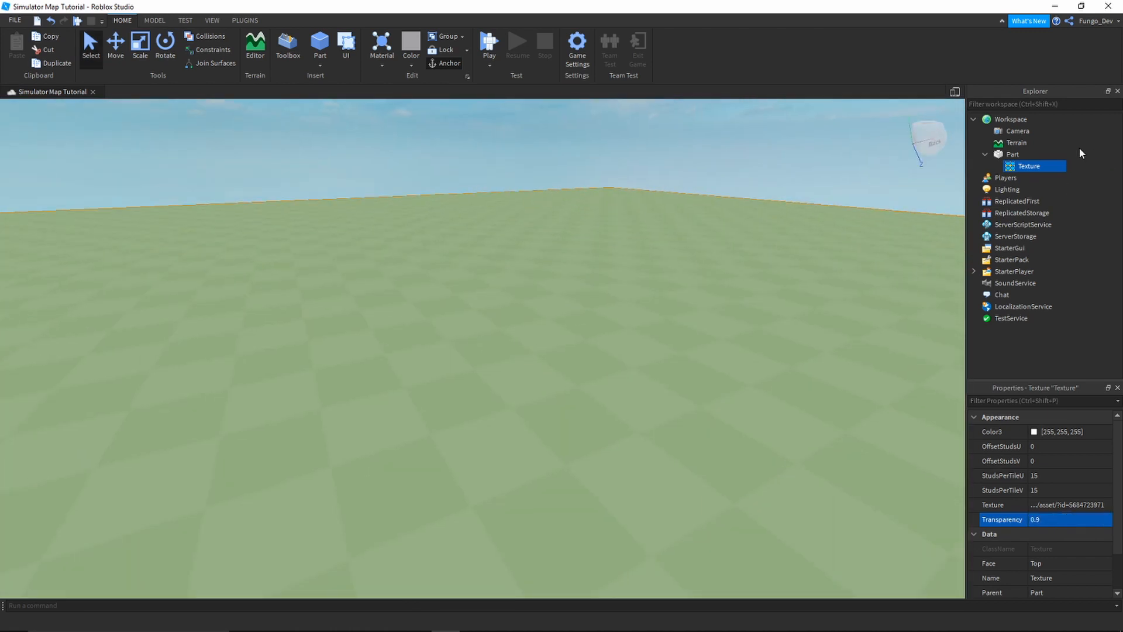
click(985, 154)
click(1004, 154)
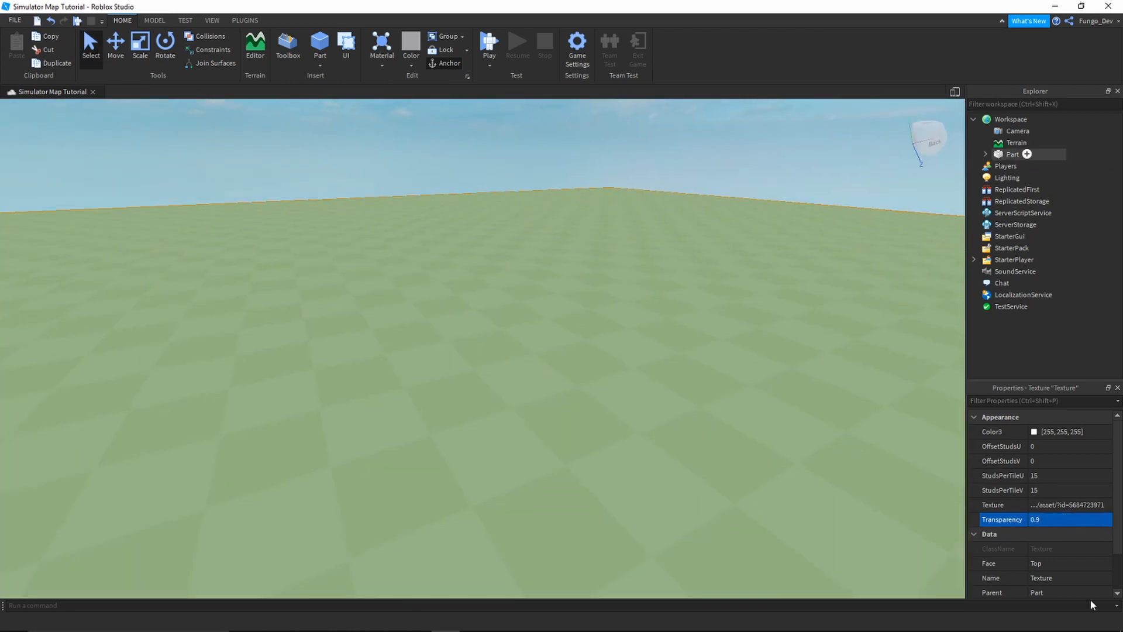
click(1071, 429)
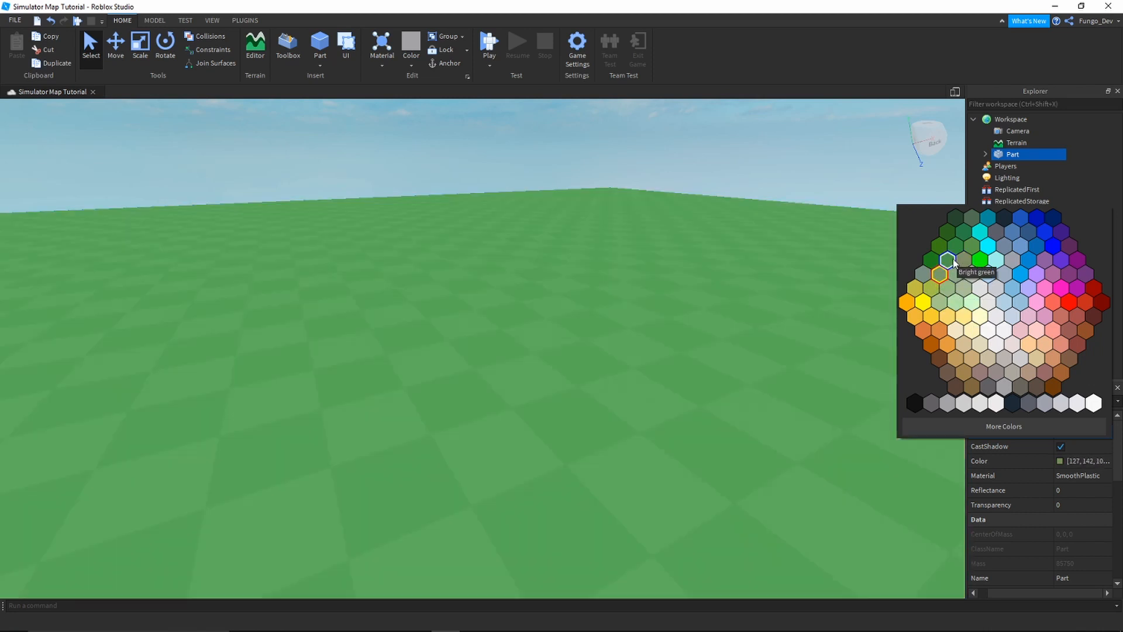
click(962, 260)
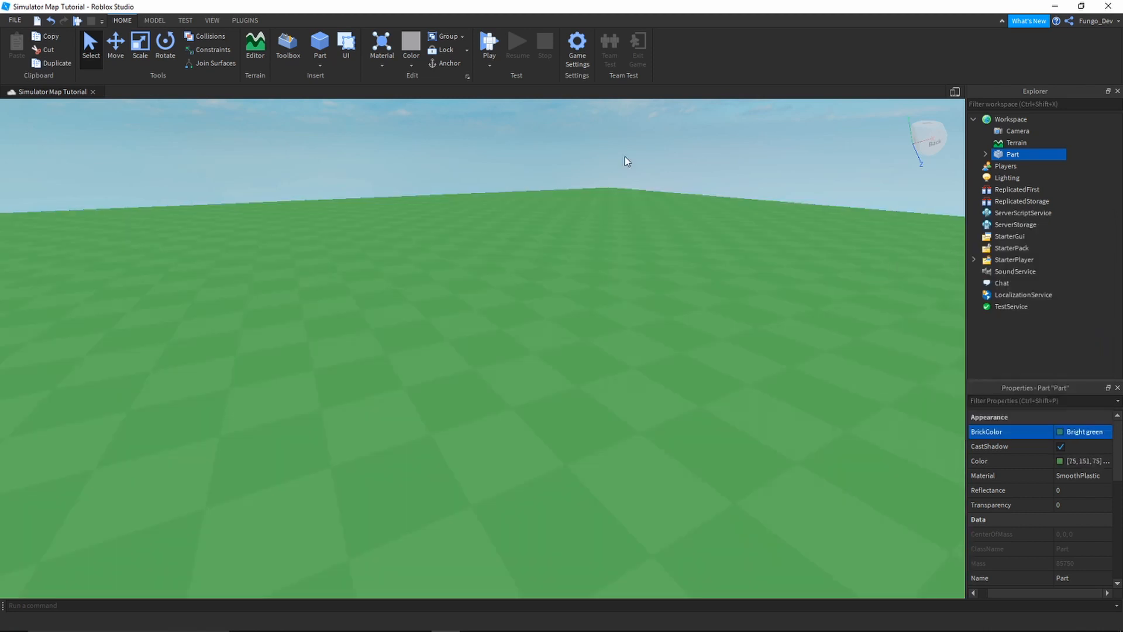
click(462, 166)
- Lock the ground part against selection in the viewport and return to the Select tool
right_drag(461, 166, 479, 140)
scroll(461, 166, down, 5)
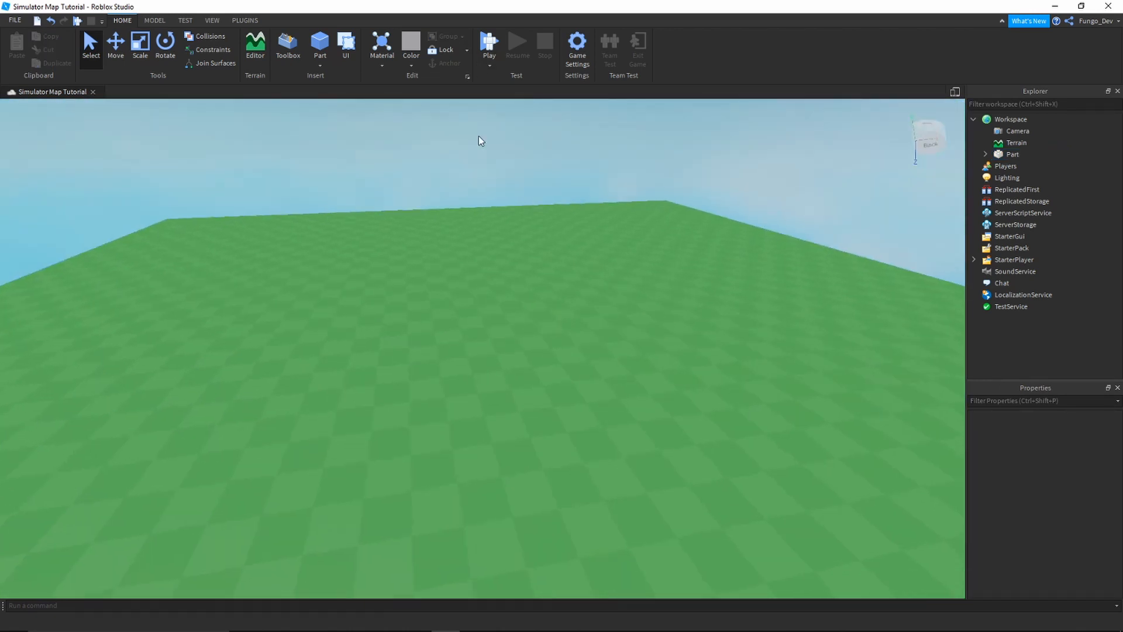
key(w)
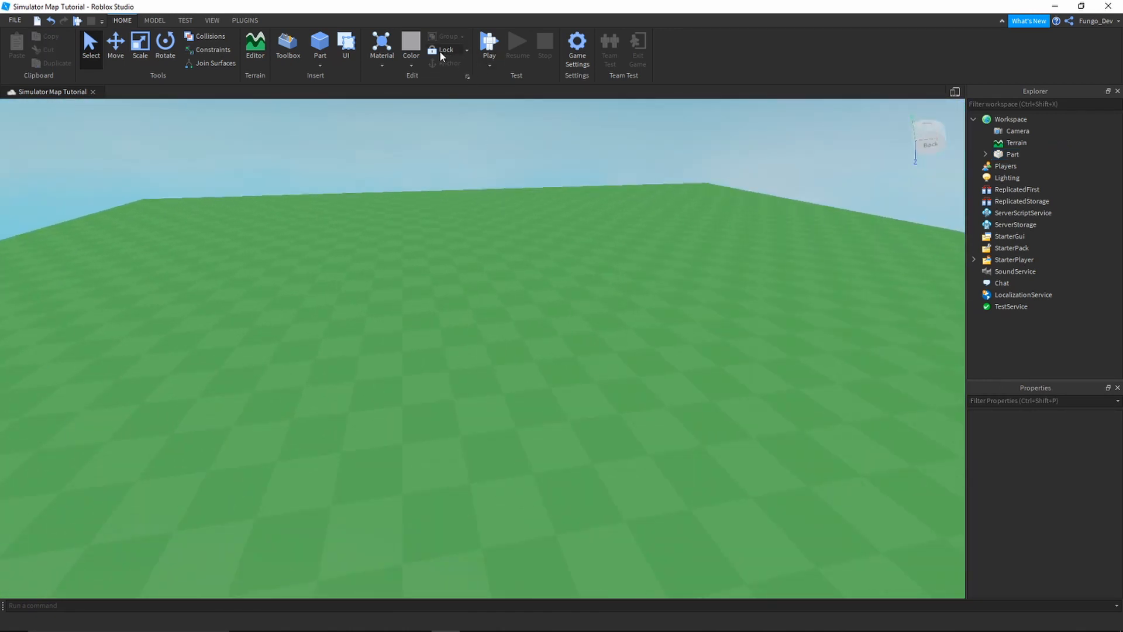
click(440, 51)
click(506, 316)
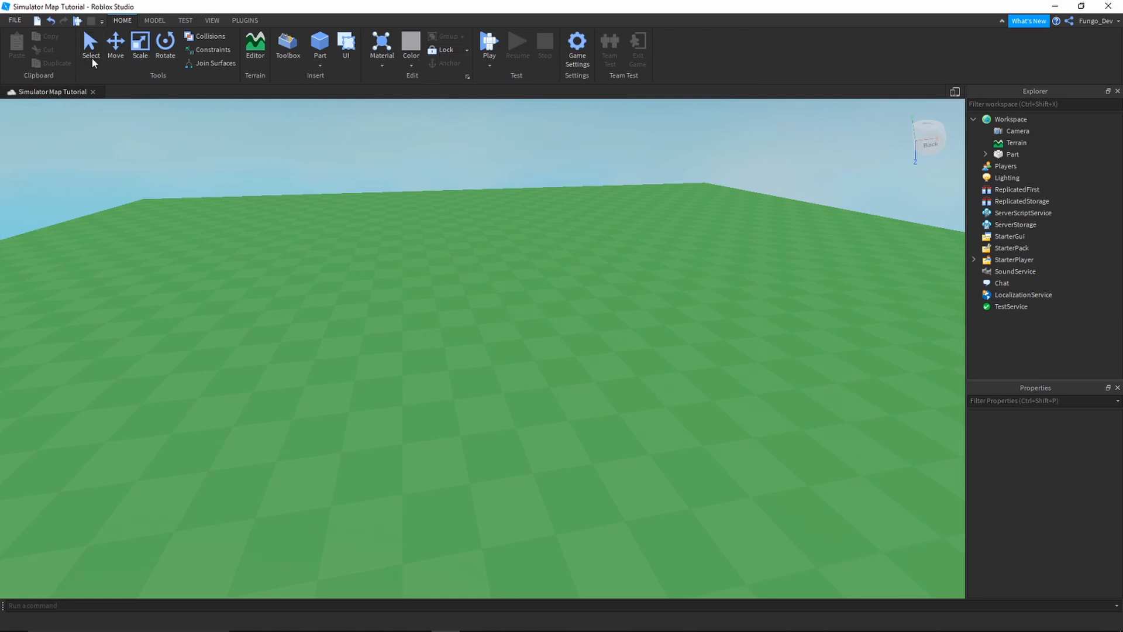
click(89, 52)
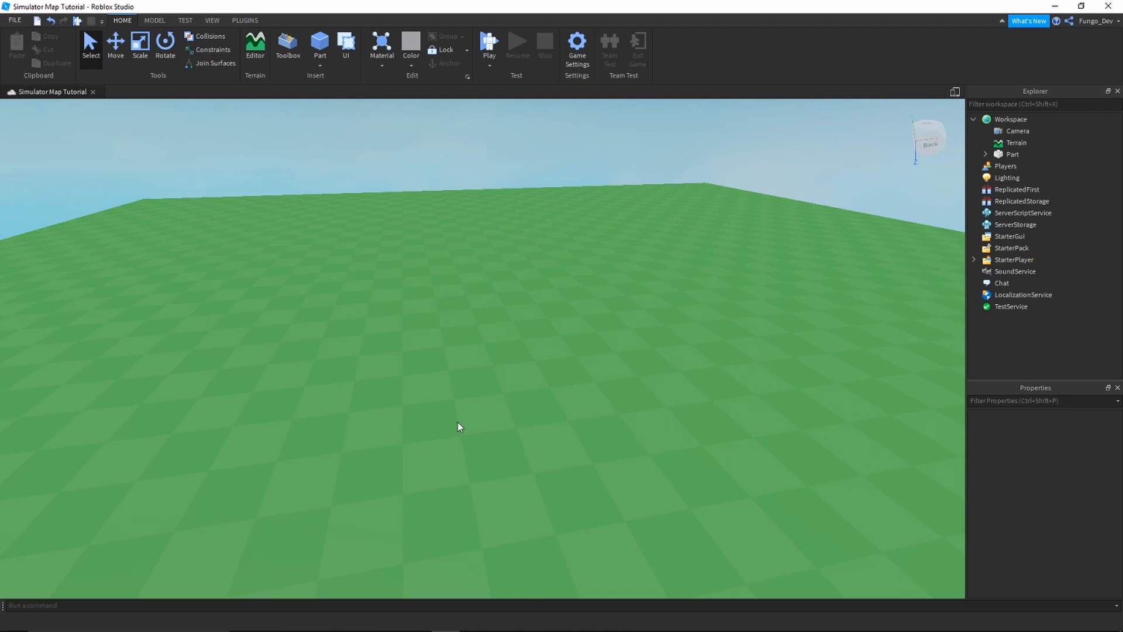
- Search the Toolbox models for "cartoon mountain"
right_drag(285, 368, 280, 365)
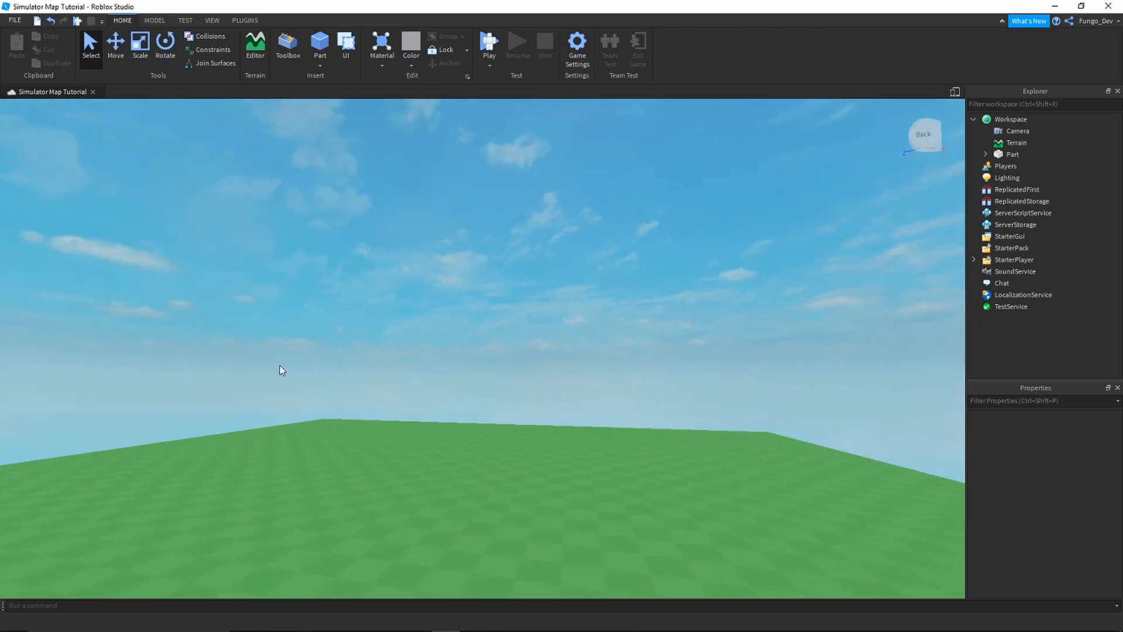
right_click(279, 365)
click(260, 392)
click(288, 47)
click(35, 134)
click(22, 148)
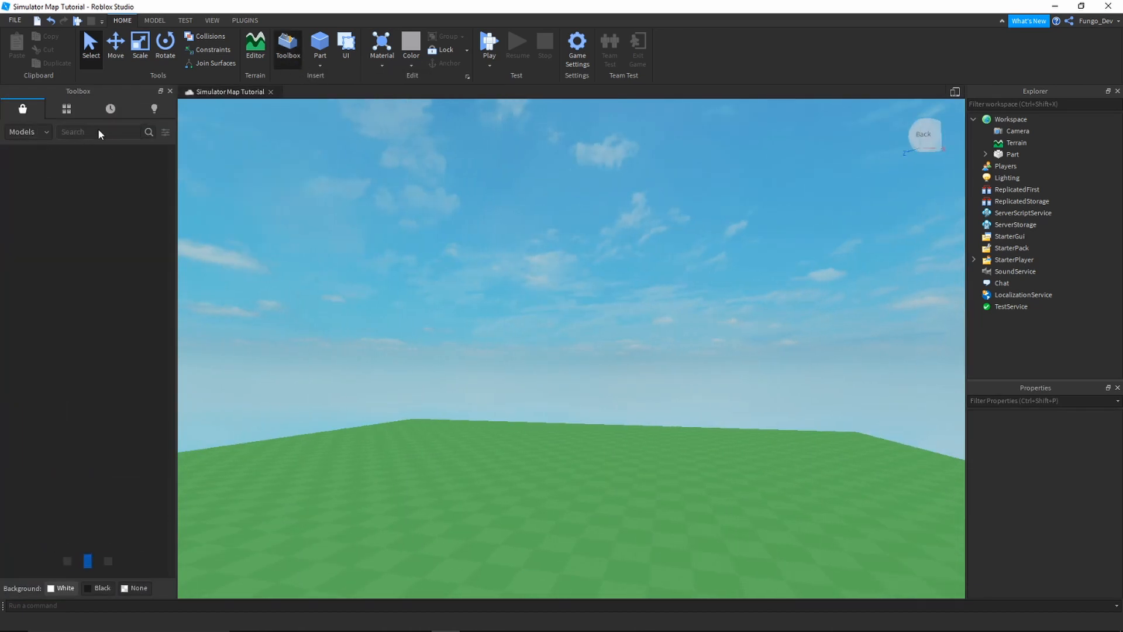
text(c)
text(artoon mountain)
key(Return)
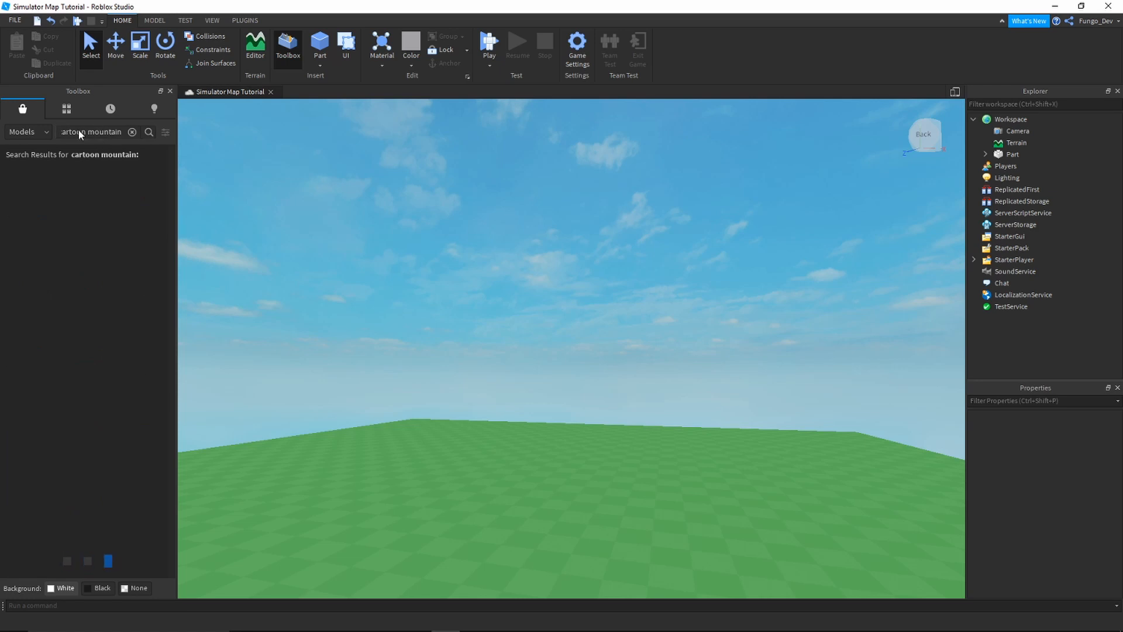
- Insert the Simulator Mountain model, close the Toolbox and place the mountain near the edge of the green ground
mouse_move(24, 227)
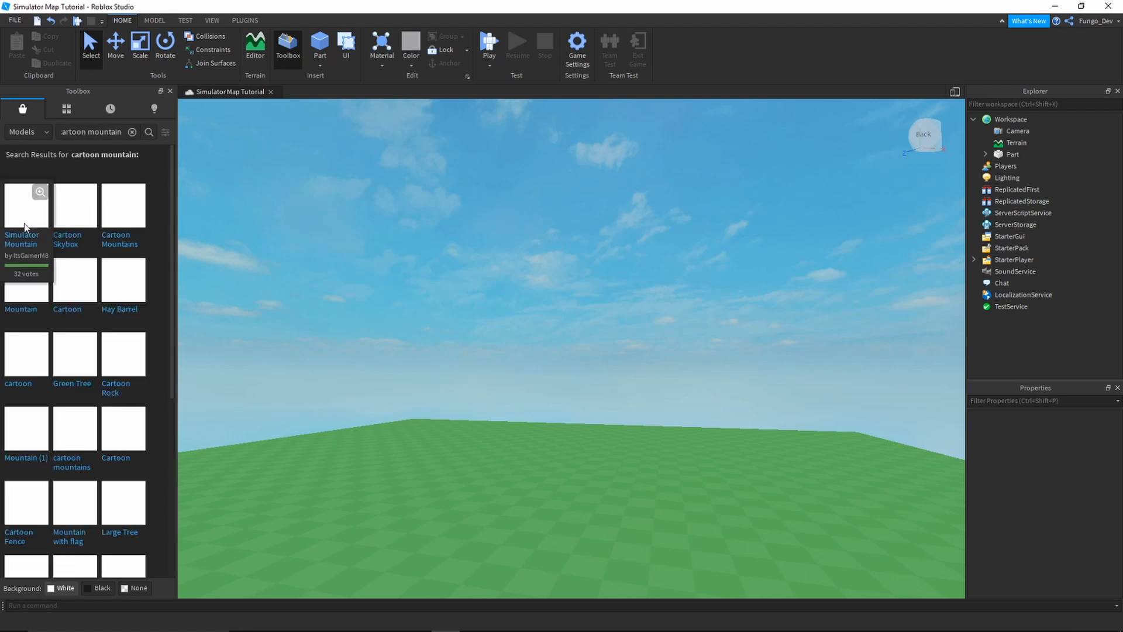
click(170, 91)
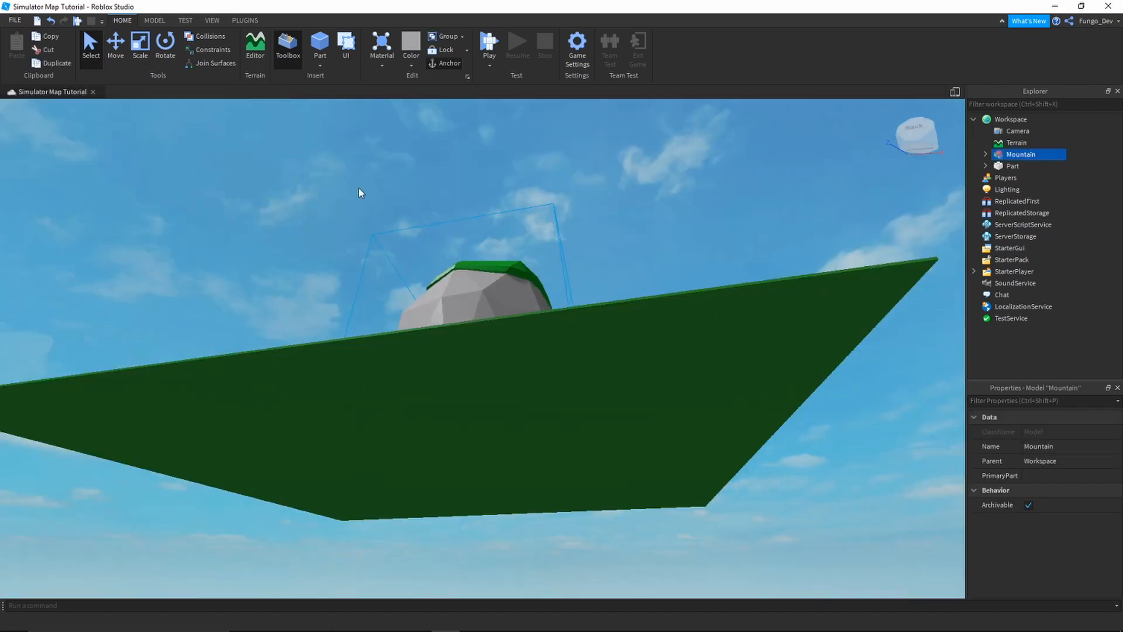
key(f)
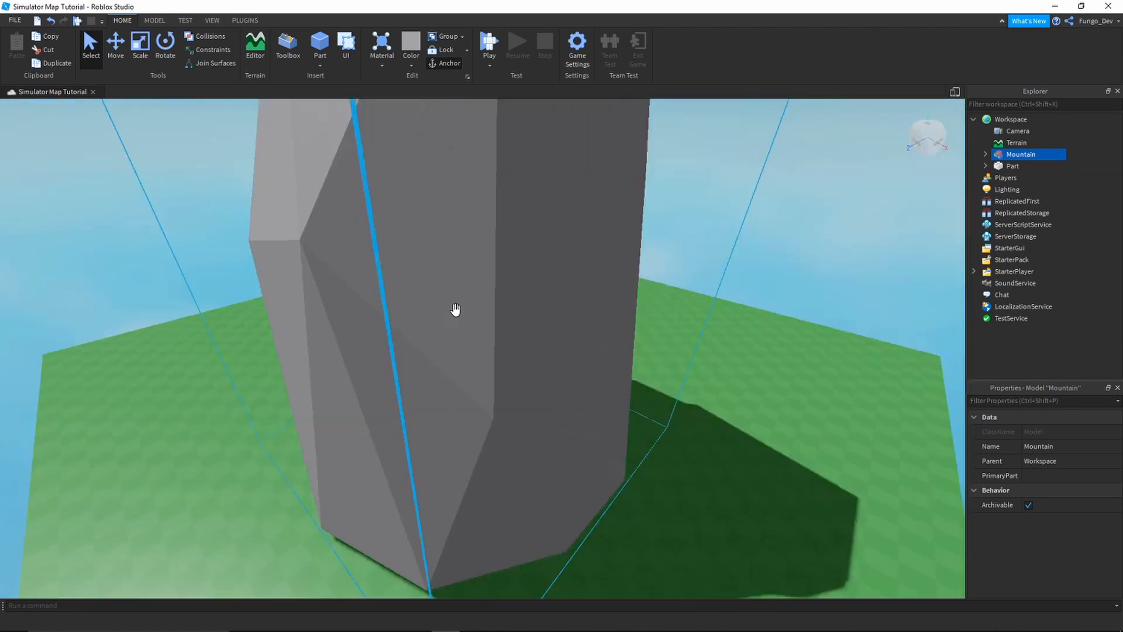
scroll(455, 311, up, 3)
scroll(455, 311, down, 7)
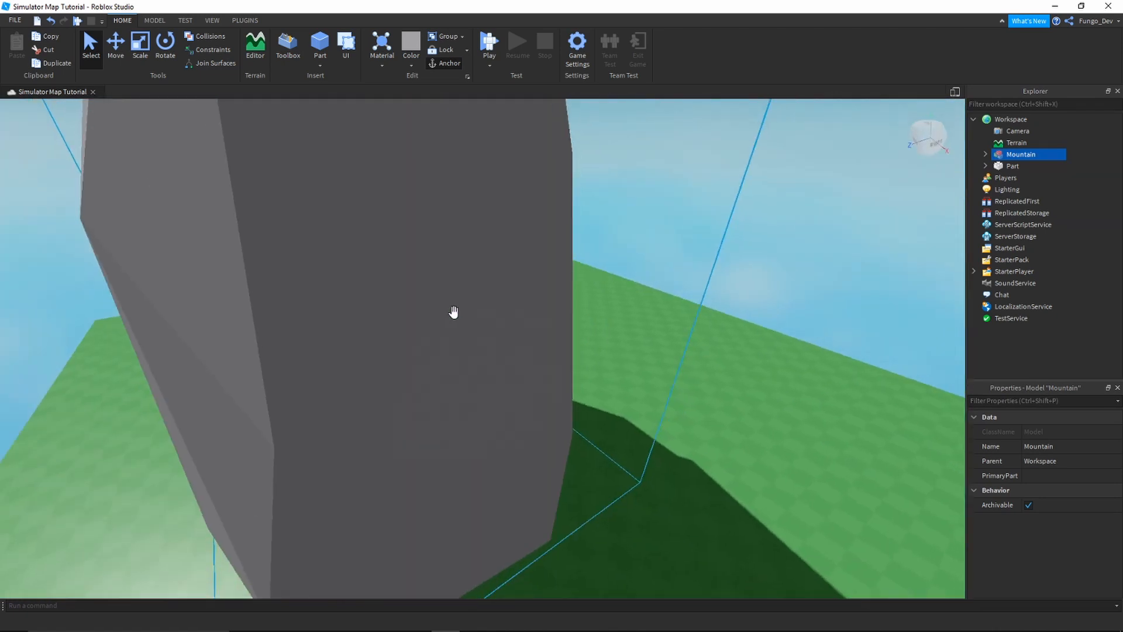
right_drag(455, 311, 455, 312)
drag(455, 313, 298, 444)
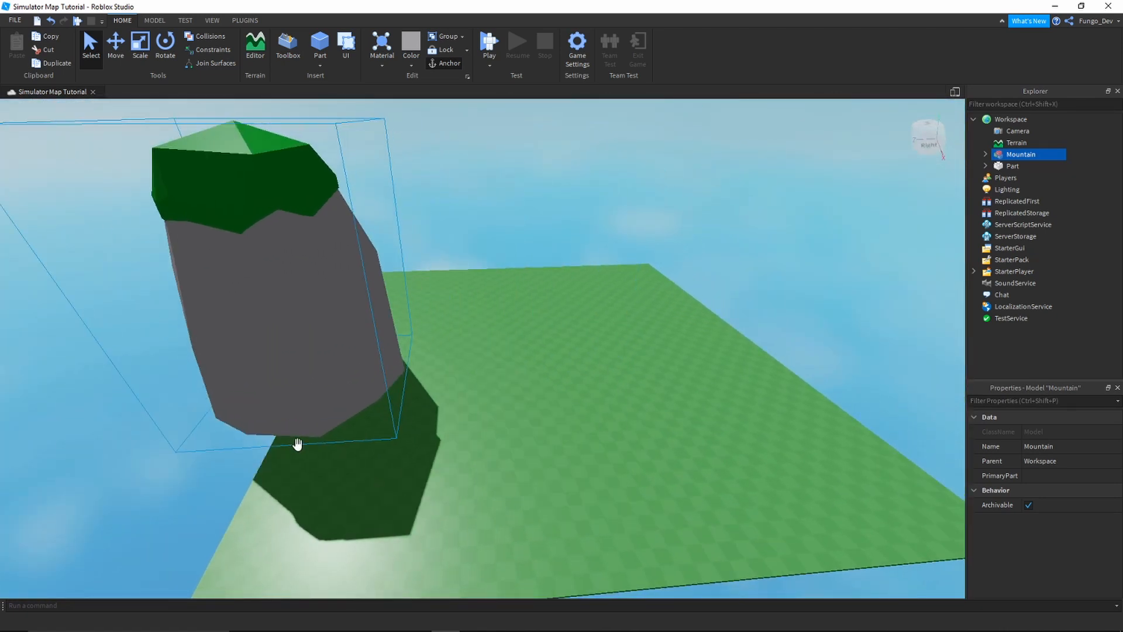
- Rotate the mountain model in place on the ground with two rotation increments
click(140, 47)
scroll(448, 211, down, 6)
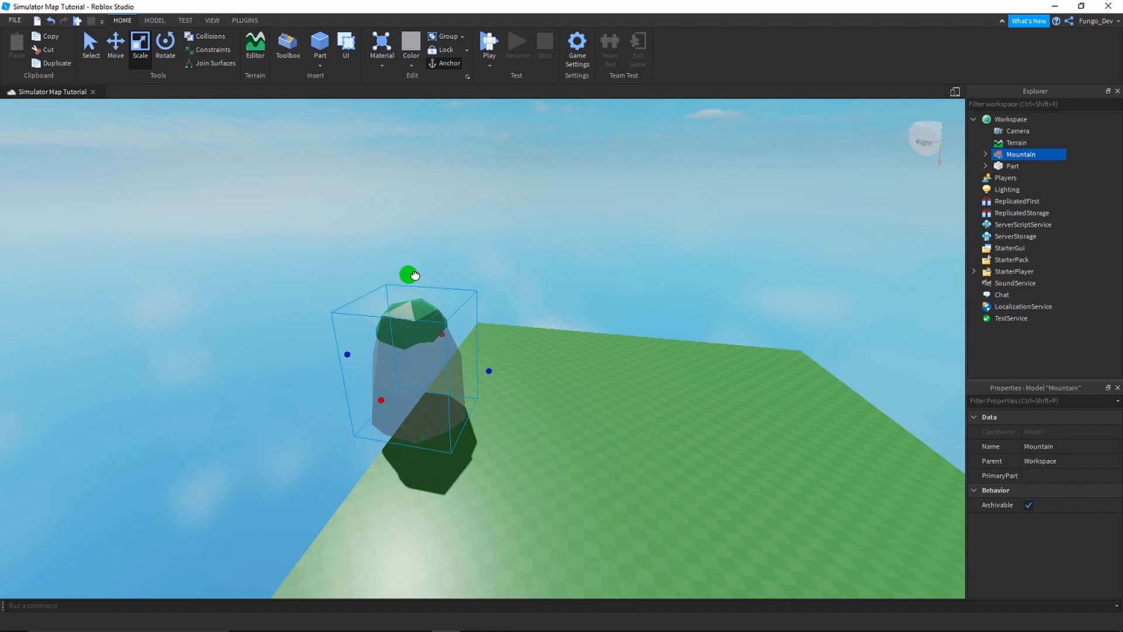
scroll(415, 275, up, 5)
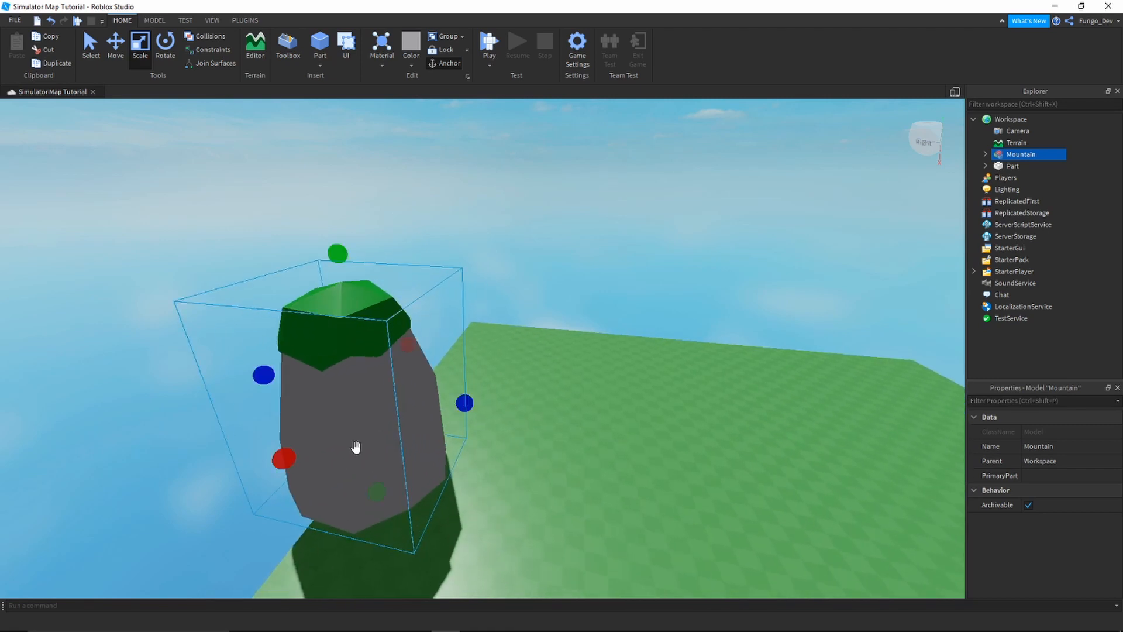
key(ctrl+r)
key(ctrl+r)
key(w)
right_drag(454, 448, 451, 441)
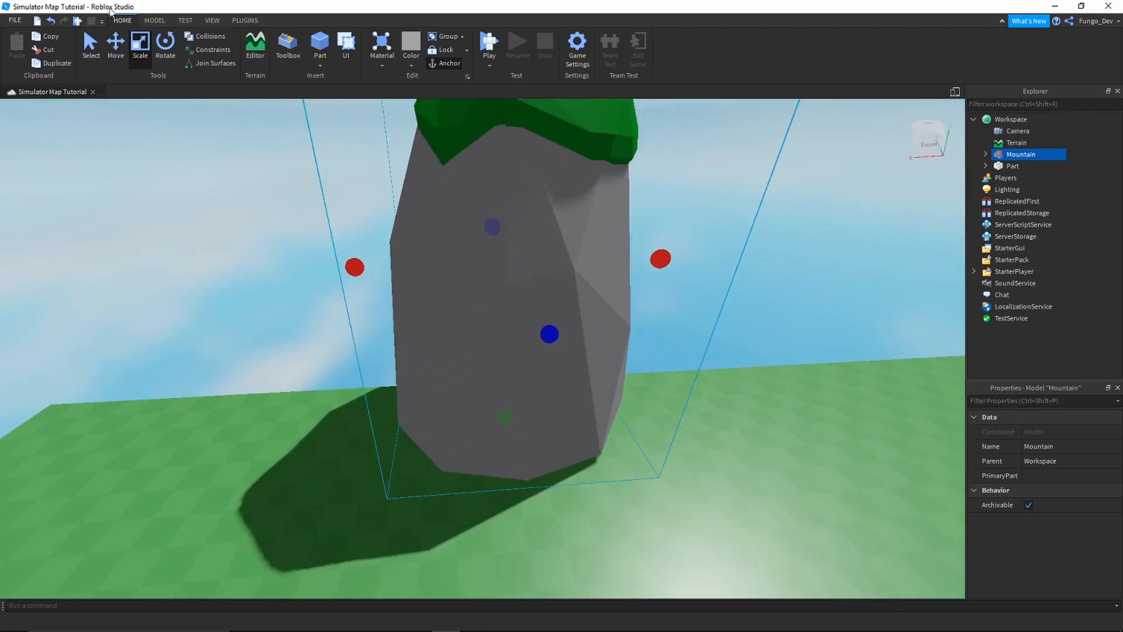
- Move the rotated mountain model closer to the edge of the green ground with the Move tool
click(116, 48)
right_drag(591, 328, 589, 330)
key(a)
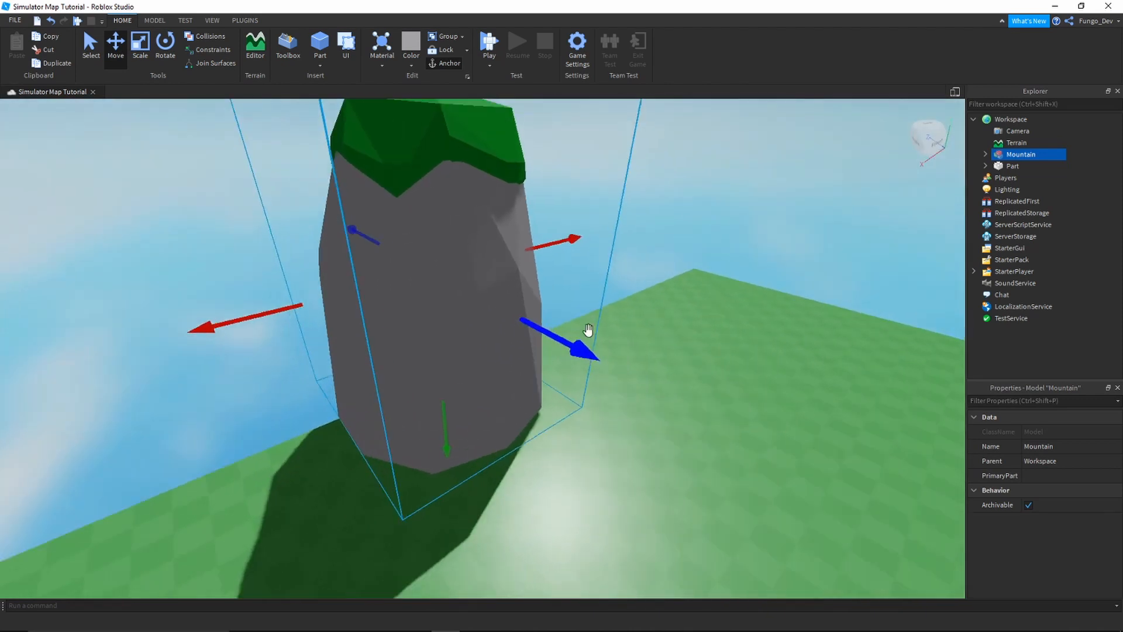
key(a)
drag(637, 346, 584, 328)
drag(465, 408, 465, 407)
key(w)
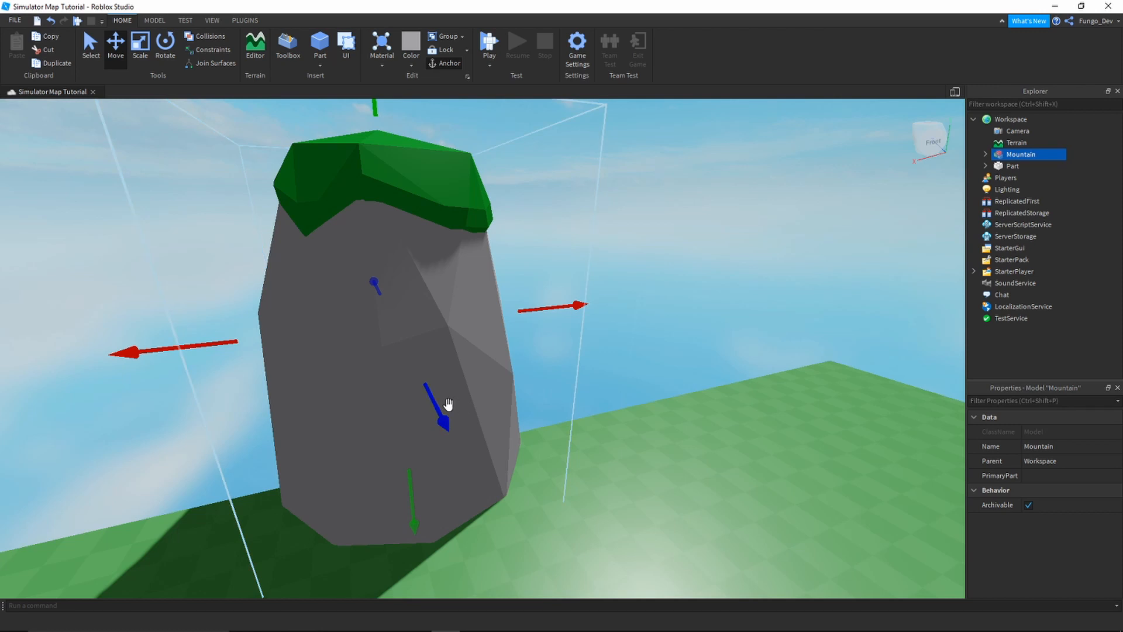
key(a)
right_drag(449, 404, 448, 404)
key(d)
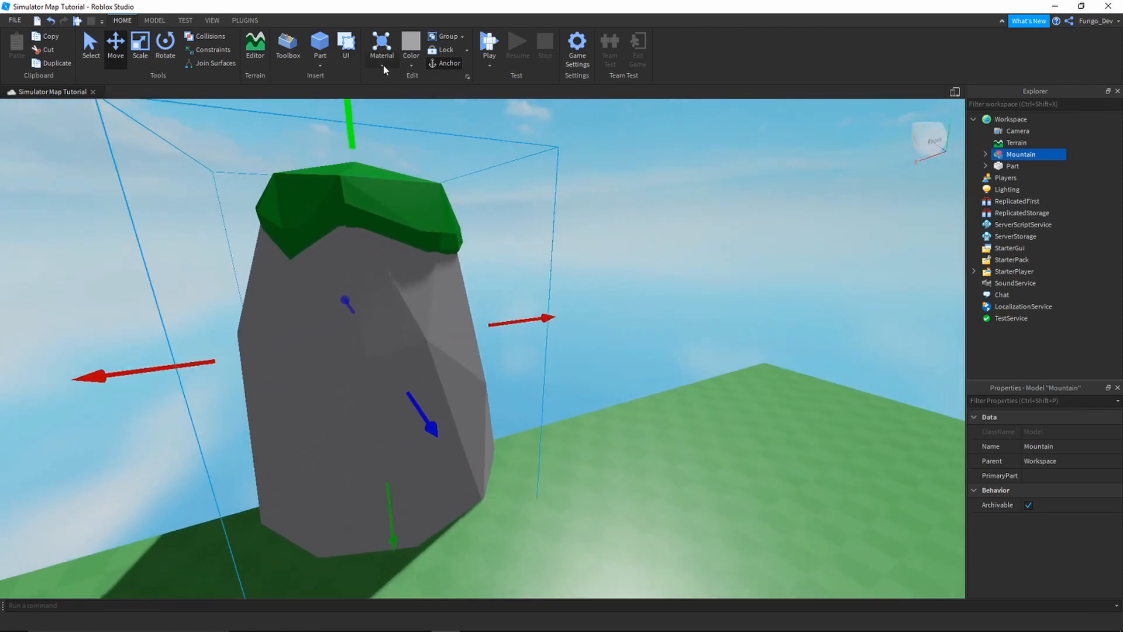
right_drag(524, 296, 530, 292)
key(d)
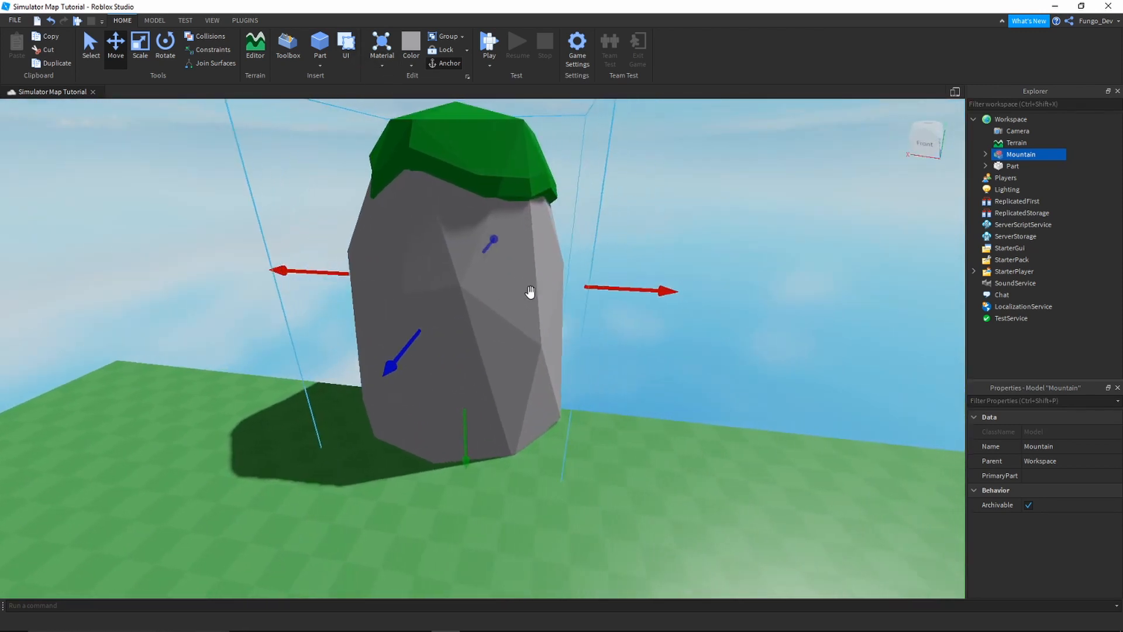
- Insert a dummy character with the Rig Builder and place it on the ground in front of the mountain
key(d)
drag(322, 351, 341, 339)
drag(430, 406, 432, 428)
click(155, 20)
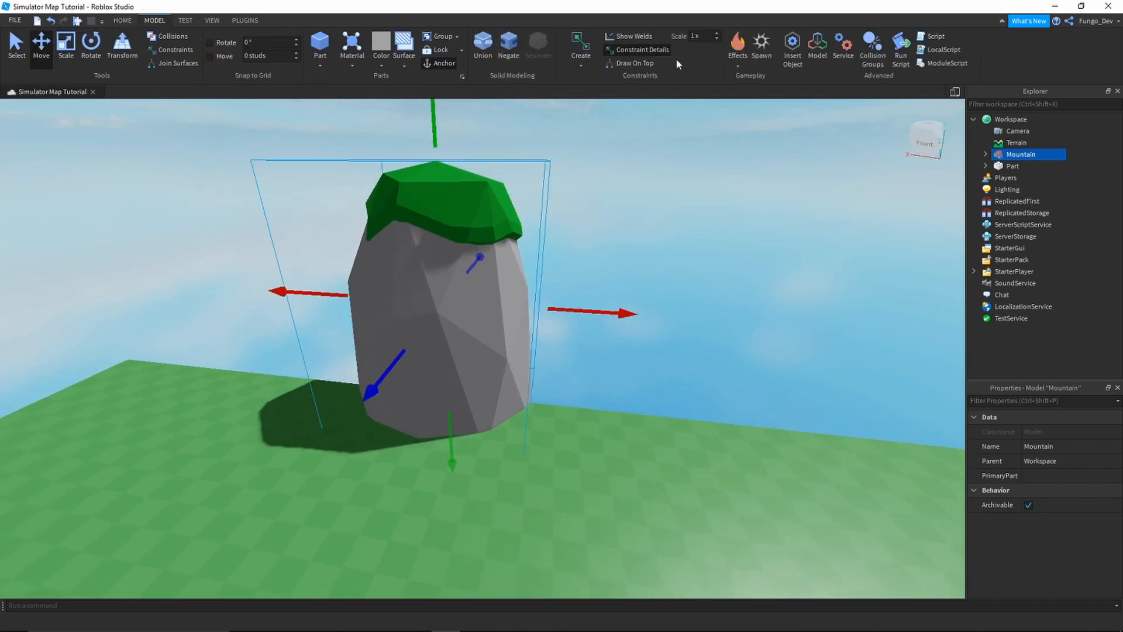
click(244, 20)
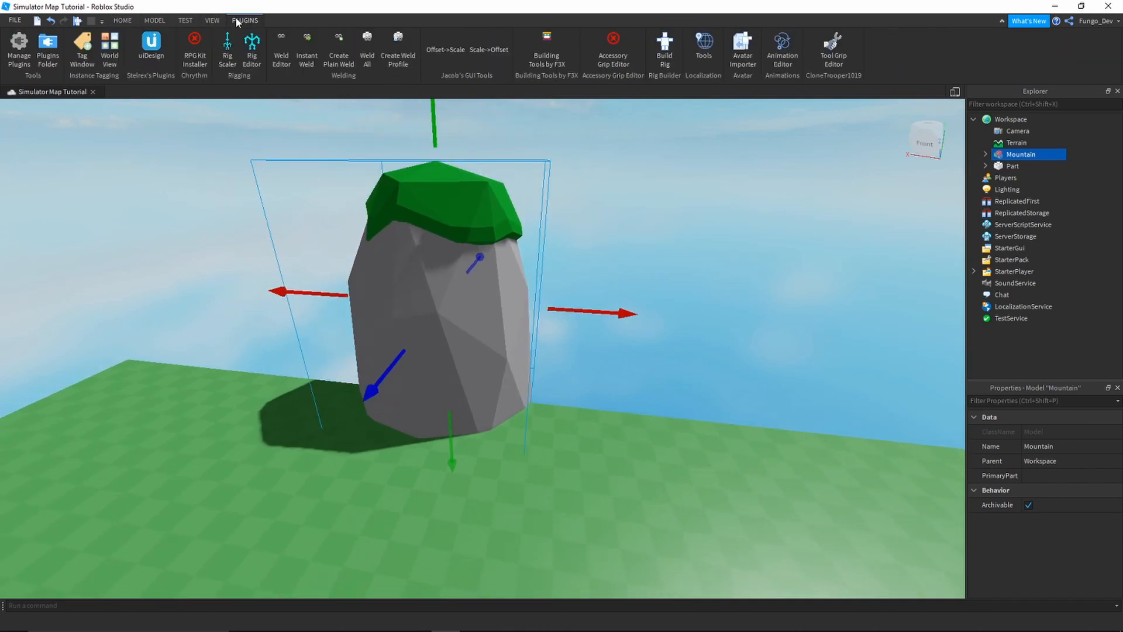
click(662, 54)
click(515, 316)
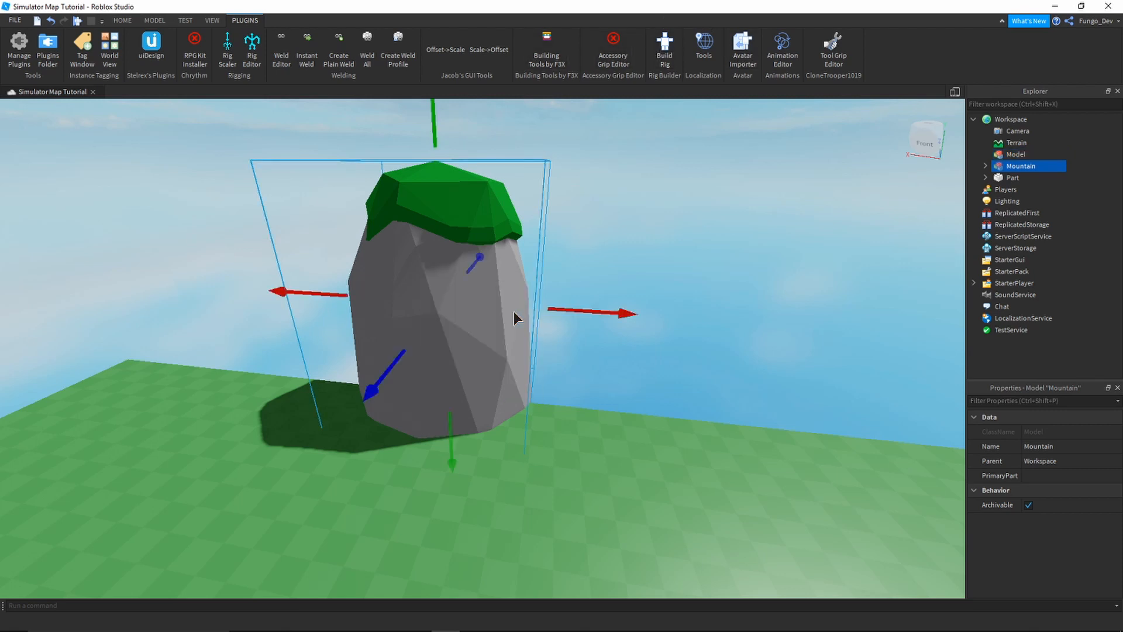
click(124, 23)
drag(501, 381, 456, 493)
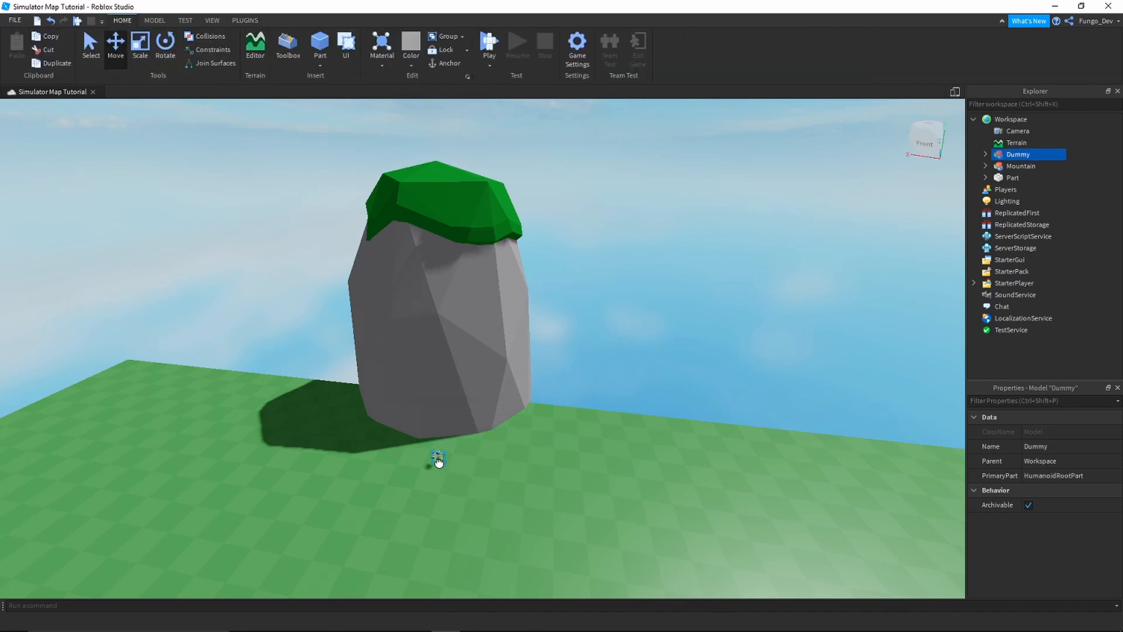
- Set the size of the green ground part to 250, 1, 250
click(138, 48)
click(479, 341)
scroll(490, 345, down, 5)
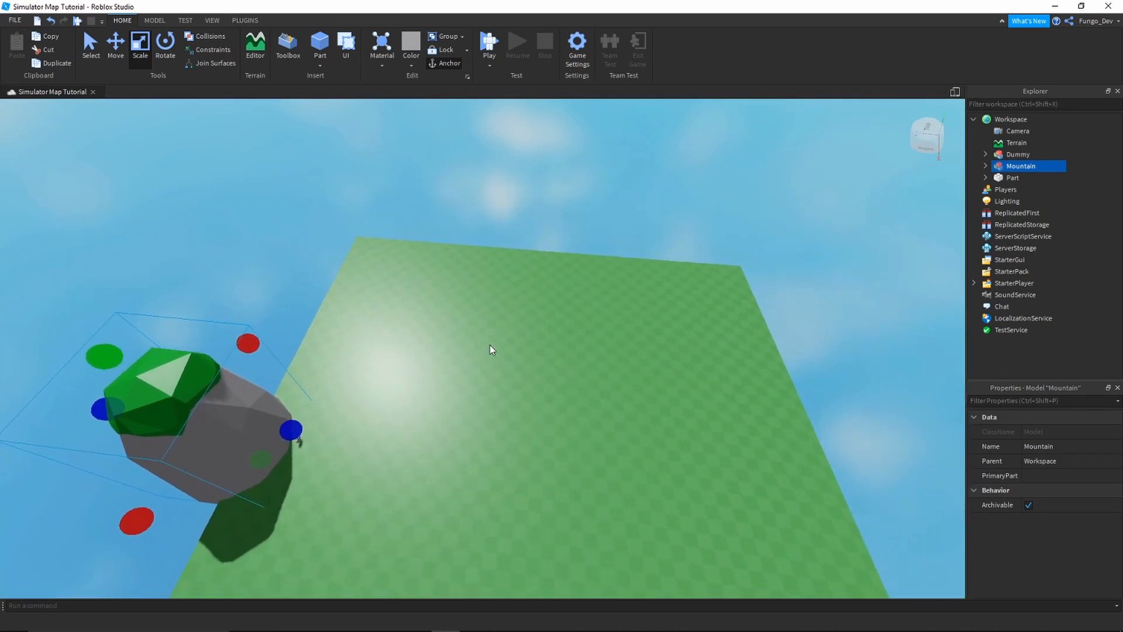
scroll(490, 346, up, 8)
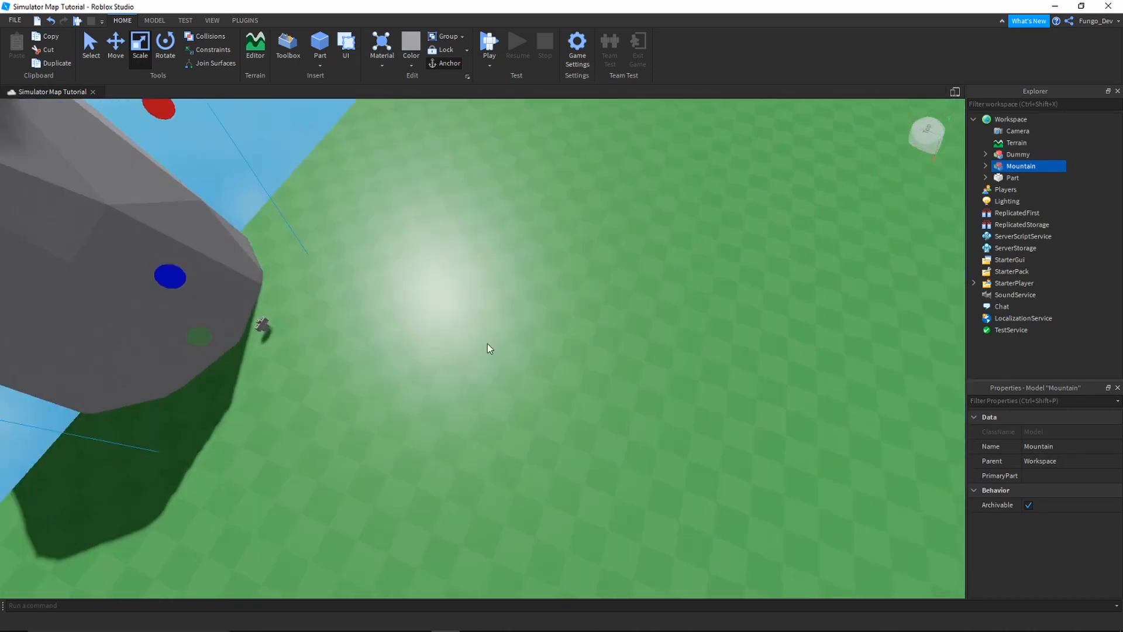
right_drag(488, 344, 490, 343)
scroll(489, 343, down, 2)
scroll(489, 238, up, 1)
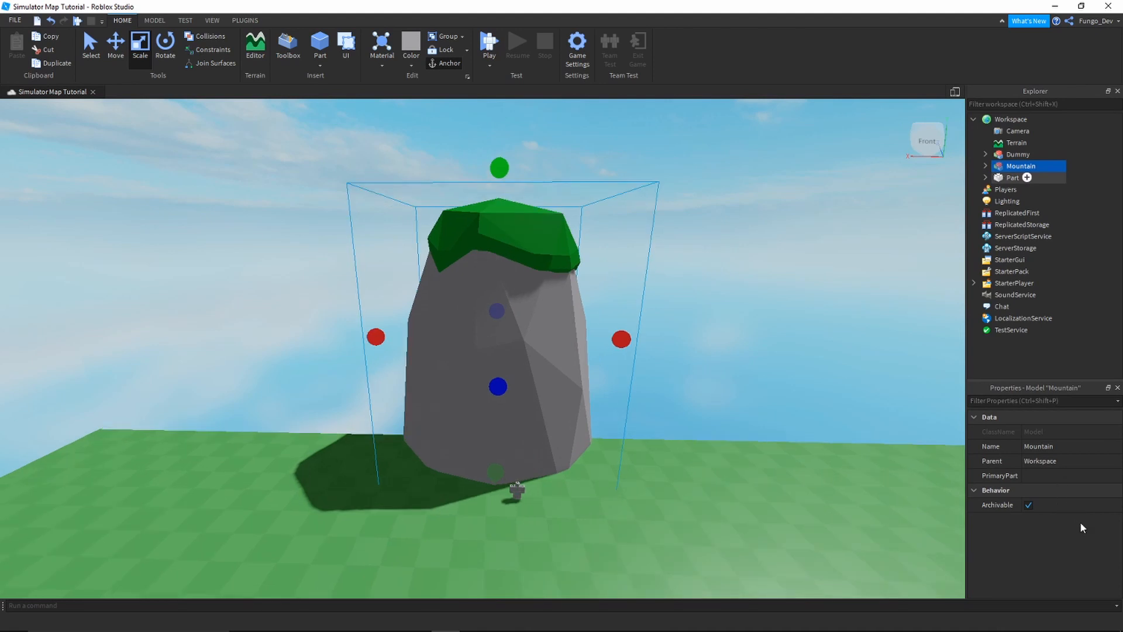
scroll(1086, 536, down, 7)
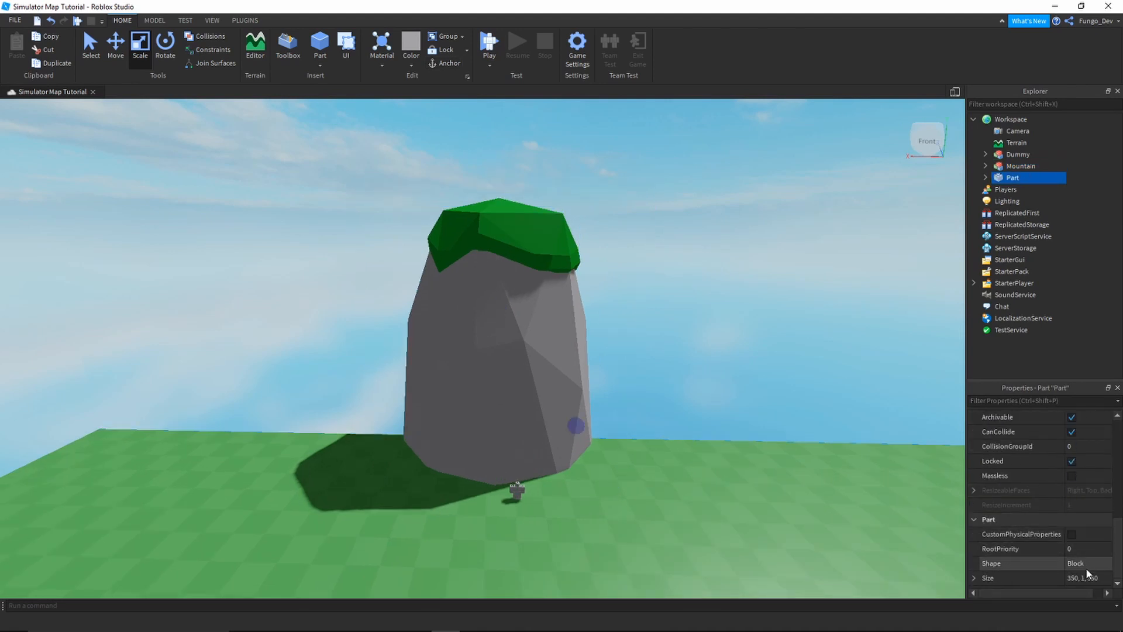
click(1087, 576)
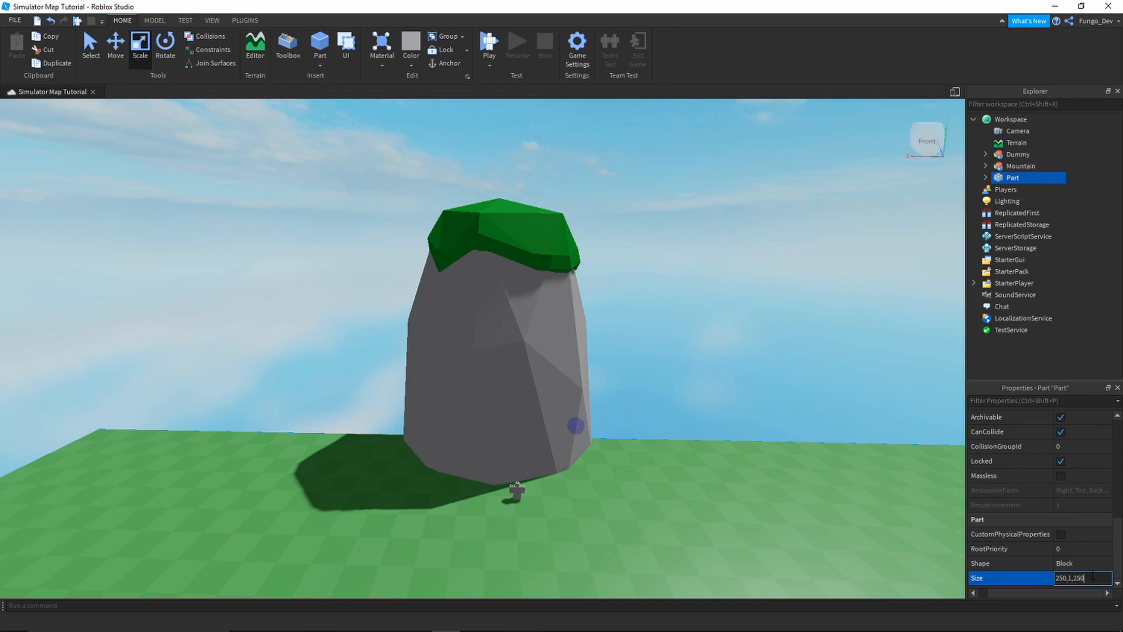
key(Return)
- Move the dummy back onto the resized ground
right_drag(536, 427, 539, 433)
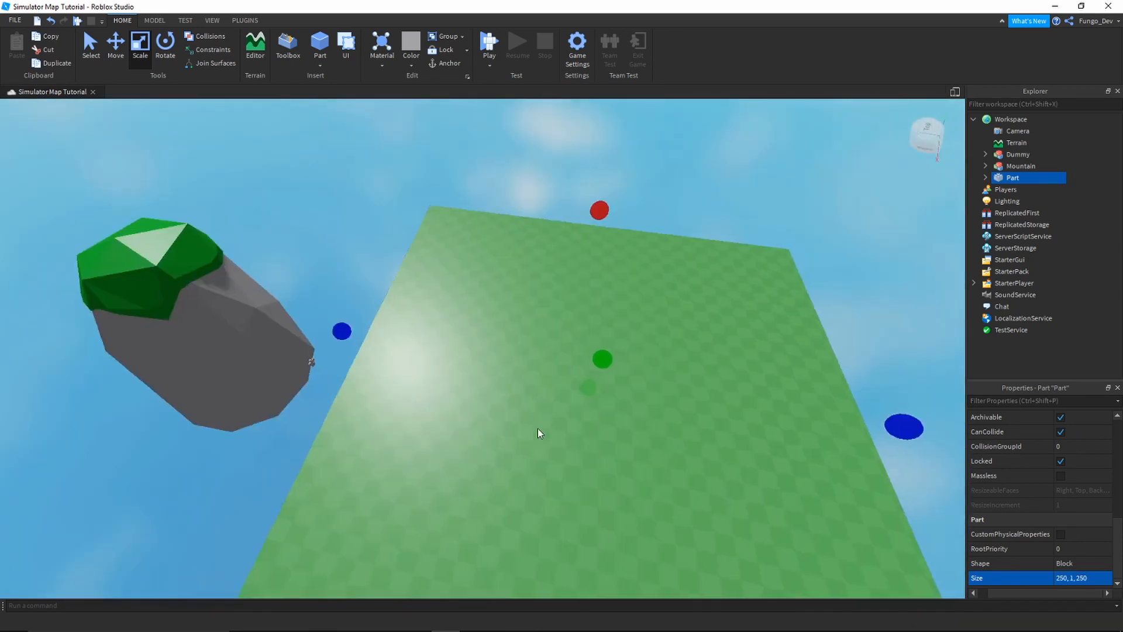
key(w)
key(d)
click(283, 323)
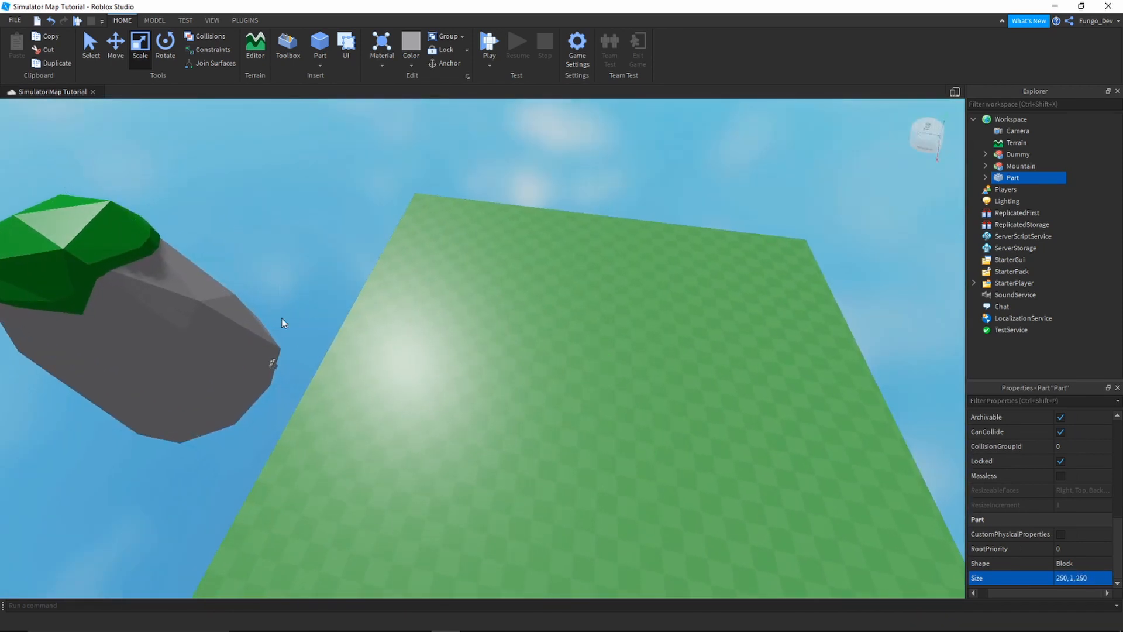
click(275, 368)
click(413, 395)
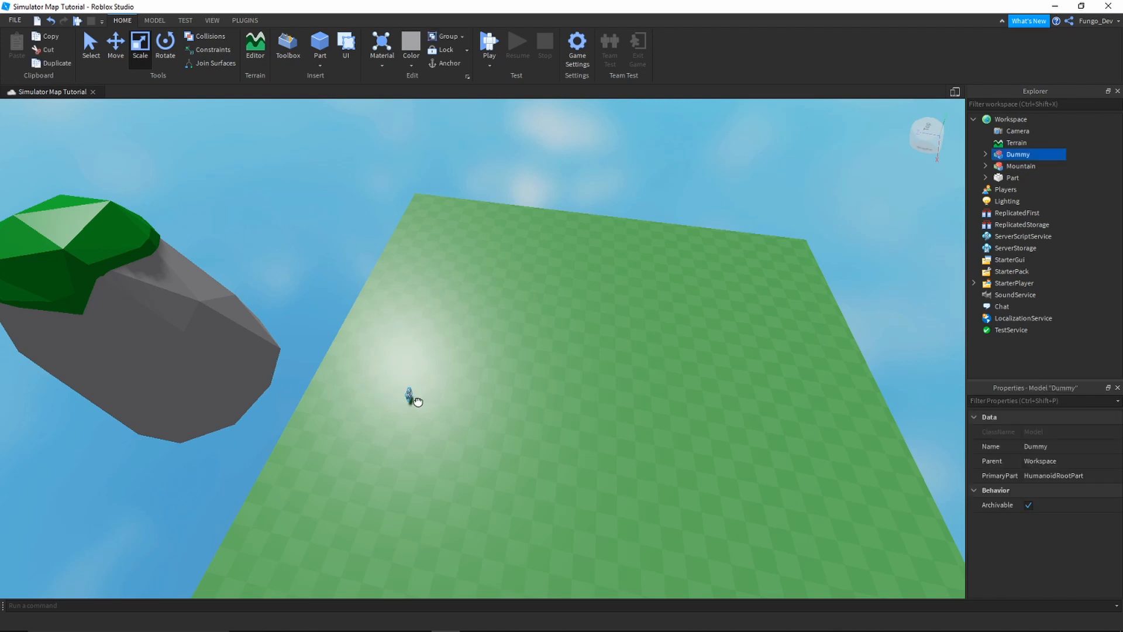
- Move the mountain onto the edge of the ground near the dummy and scale it down
drag(328, 406, 364, 428)
right_drag(364, 428, 347, 403)
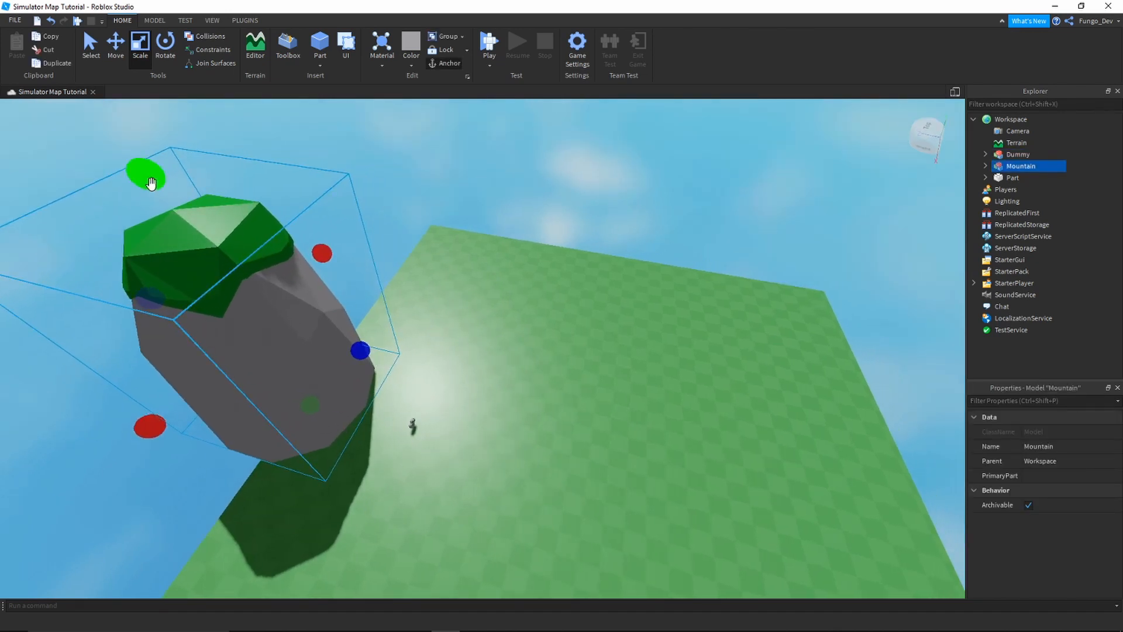
drag(151, 184, 249, 250)
- Lower the scaled mountain onto the ground and slide it along the edge to the corner with the Move tool
click(110, 53)
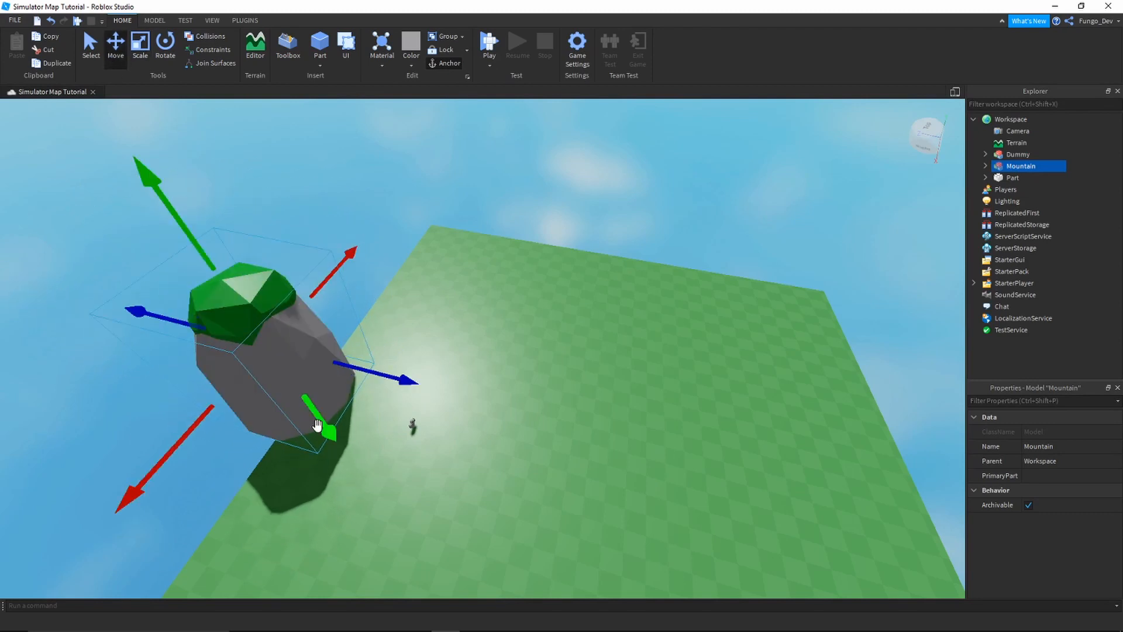
drag(320, 426, 339, 434)
scroll(338, 434, up, 2)
right_drag(339, 435, 338, 434)
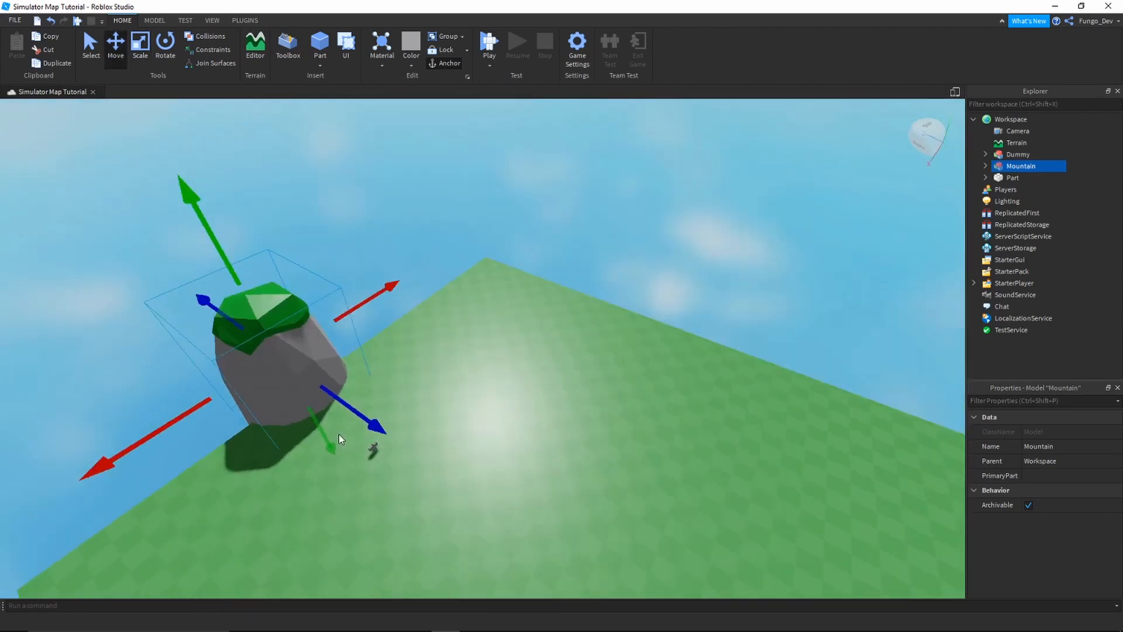
scroll(339, 434, up, 5)
scroll(338, 434, down, 3)
key(a)
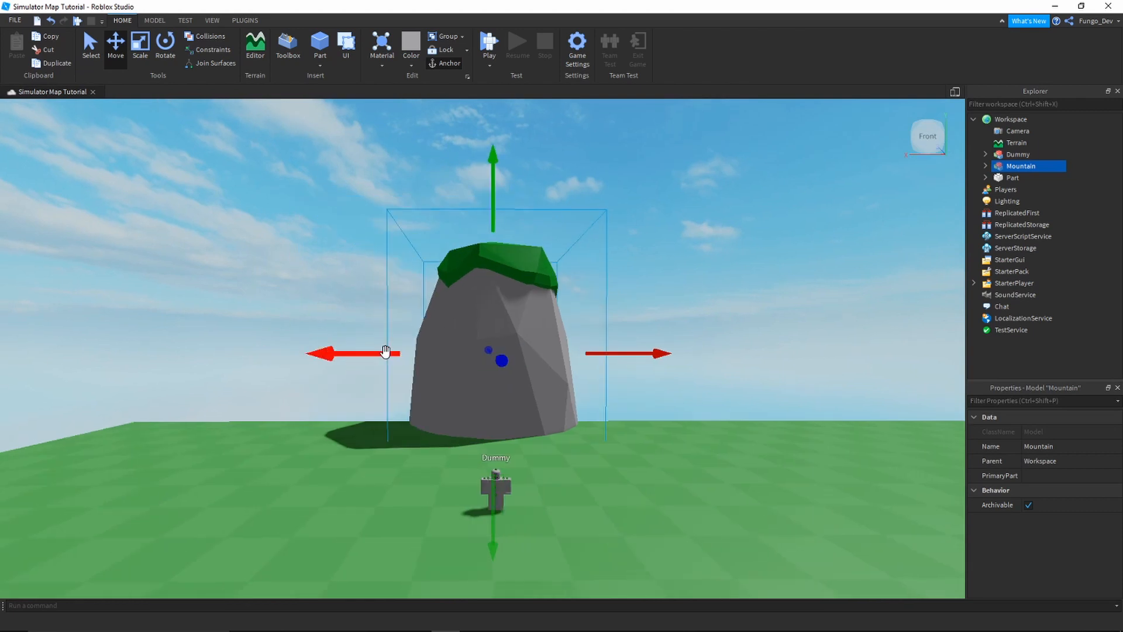
drag(387, 352, 196, 354)
- Duplicate the corner mountain, shift the copy beside it along the edge and raise it slightly above the first
key(w)
right_drag(356, 410, 355, 410)
scroll(350, 396, down, 3)
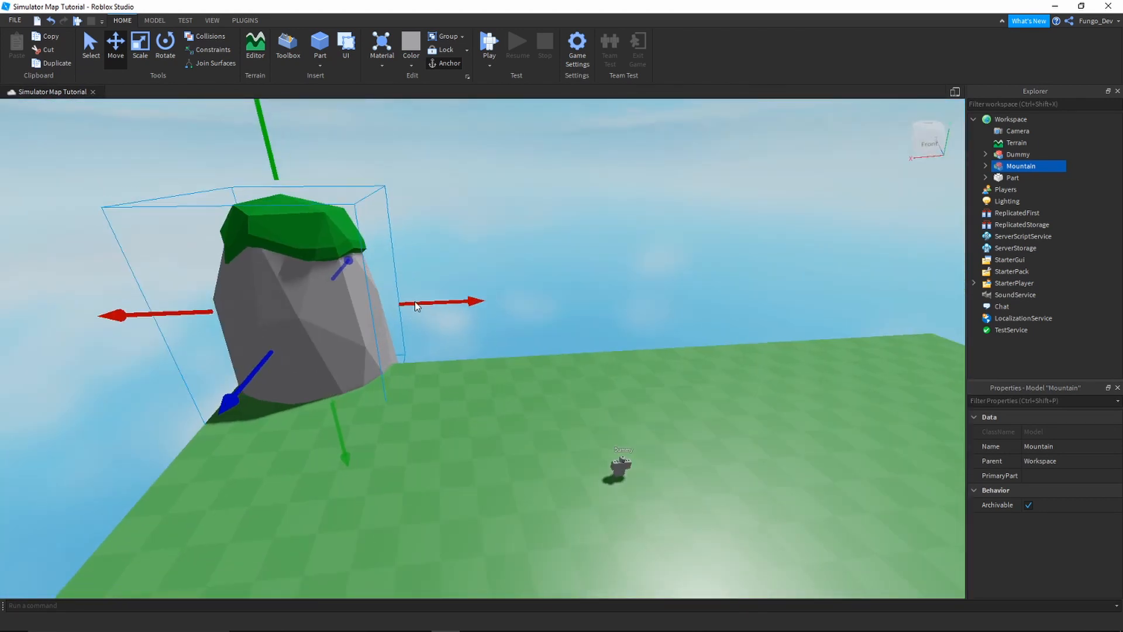
key(ctrl+d)
drag(416, 304, 520, 300)
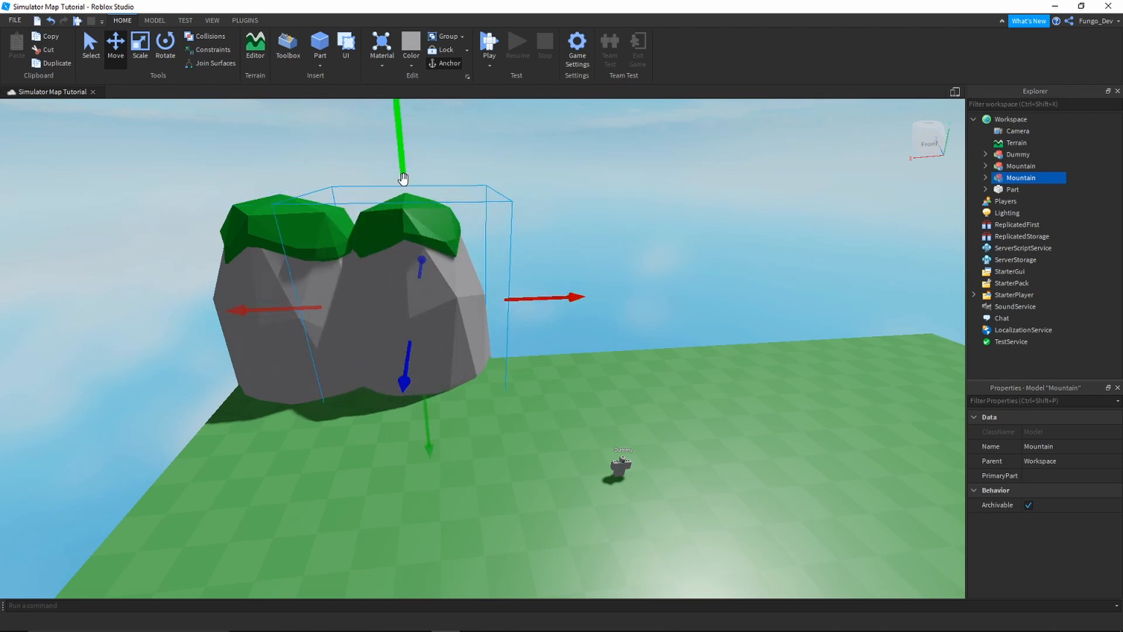
drag(404, 179, 402, 139)
drag(401, 334, 384, 336)
- Enclose the ground by continuing the border with duplicated mountains at alternating heights along its edges
key(a)
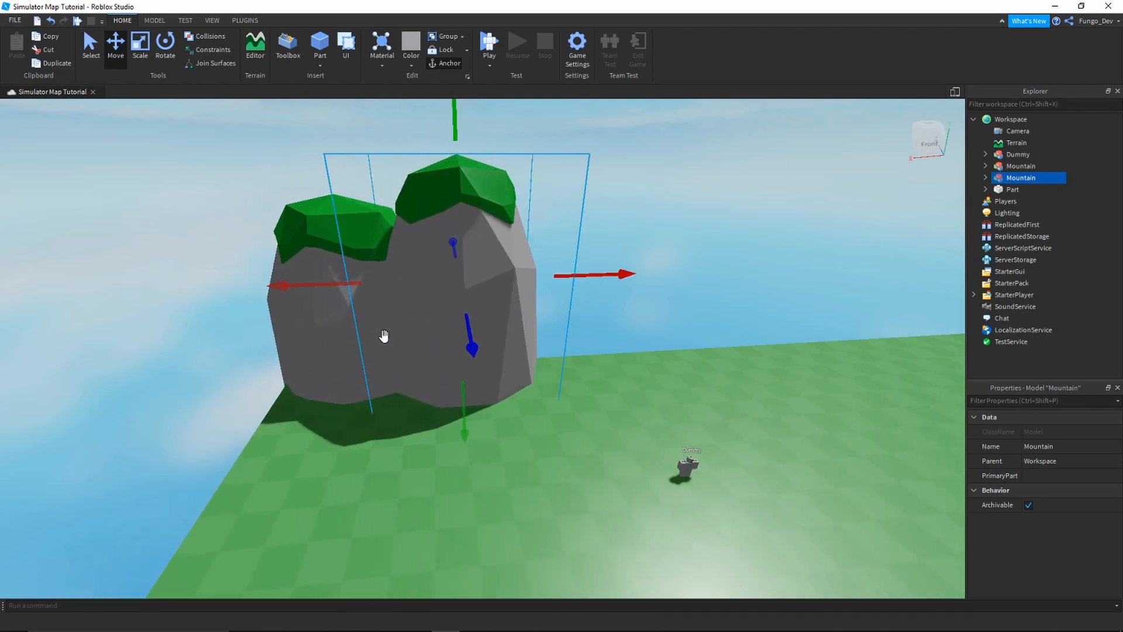
key(w)
key(d)
right_drag(384, 336, 383, 336)
key(w)
key(s)
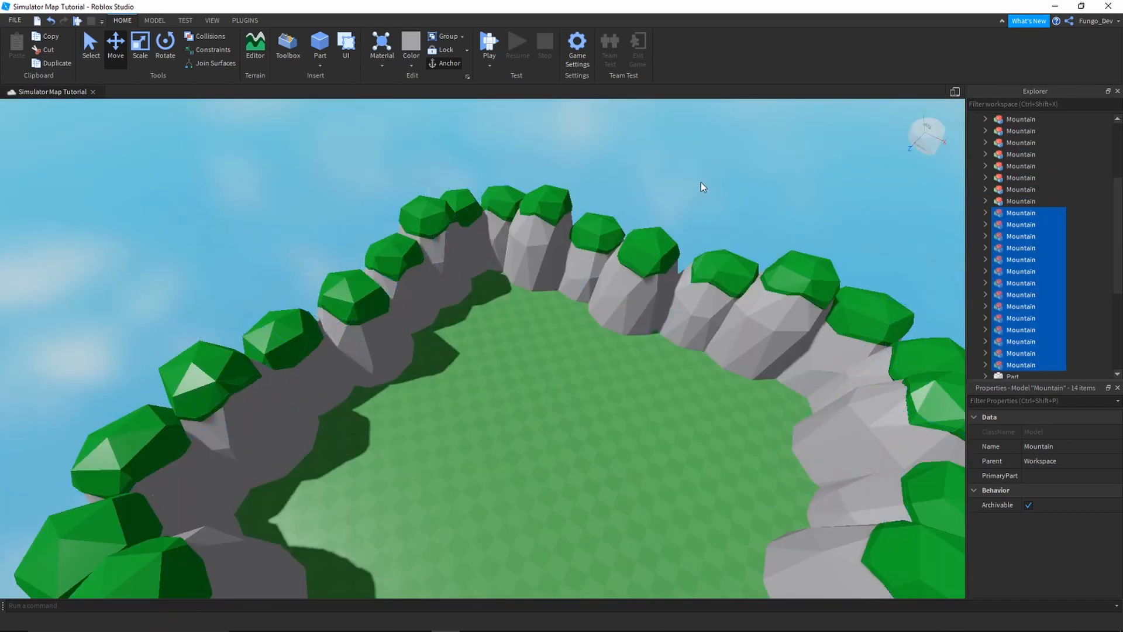
- Examine the mountain border around the ground from above and from inside the map
click(702, 186)
key(w)
right_drag(637, 191, 654, 179)
key(w)
key(w)
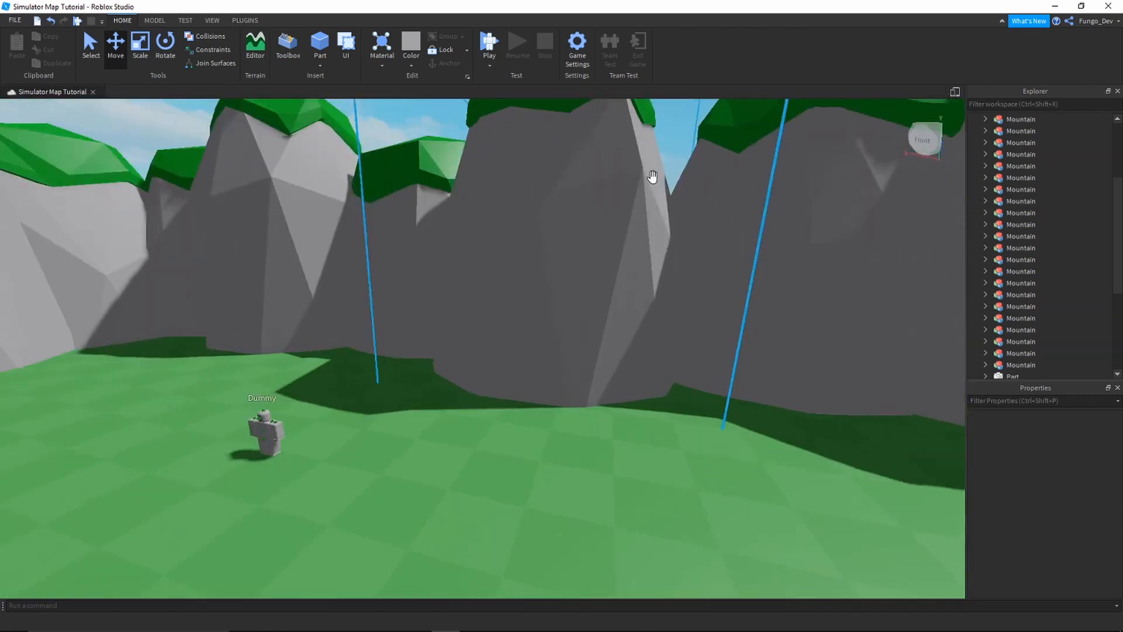
right_drag(473, 278, 482, 266)
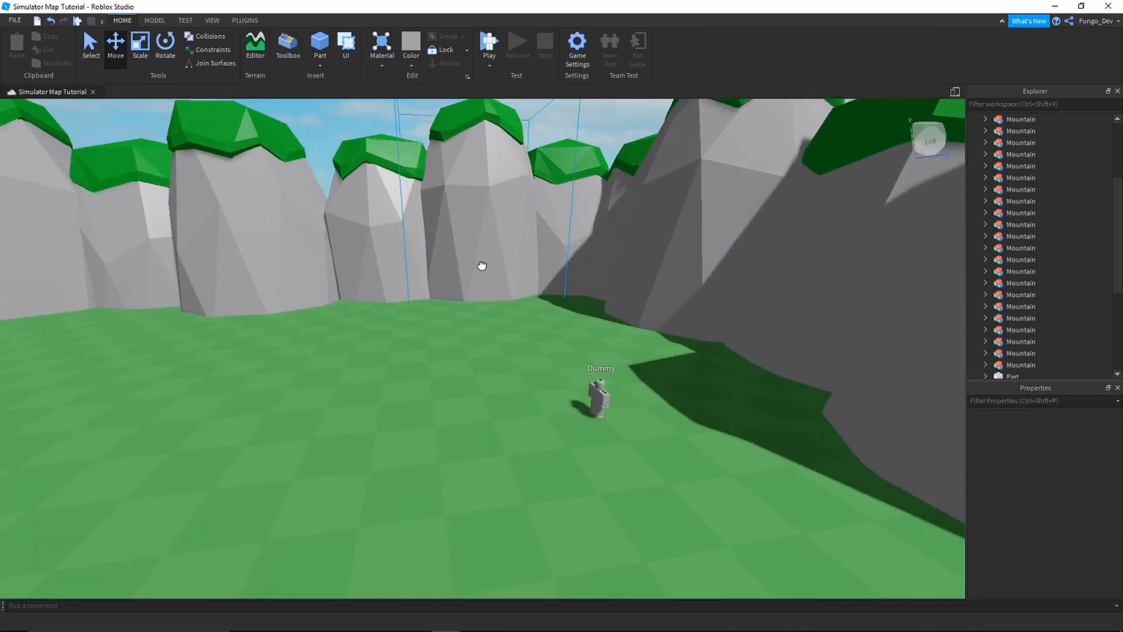
click(435, 197)
right_drag(391, 166, 395, 167)
key(w)
key(w)
key(s)
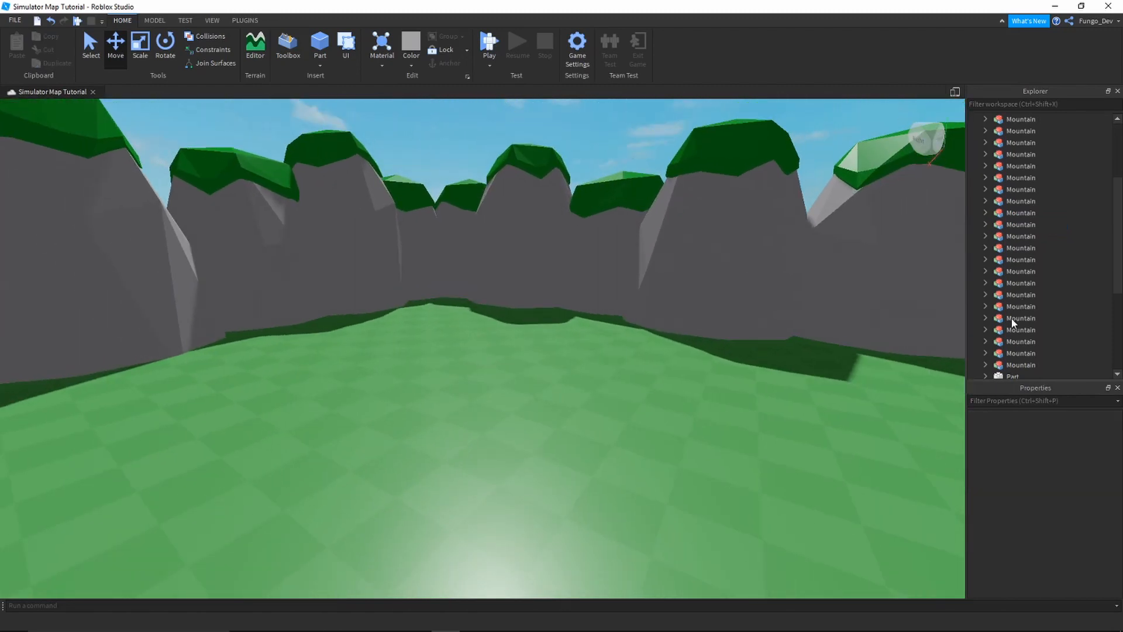
- Rename the green base part in the Workspace as Ground
scroll(1013, 318, down, 2)
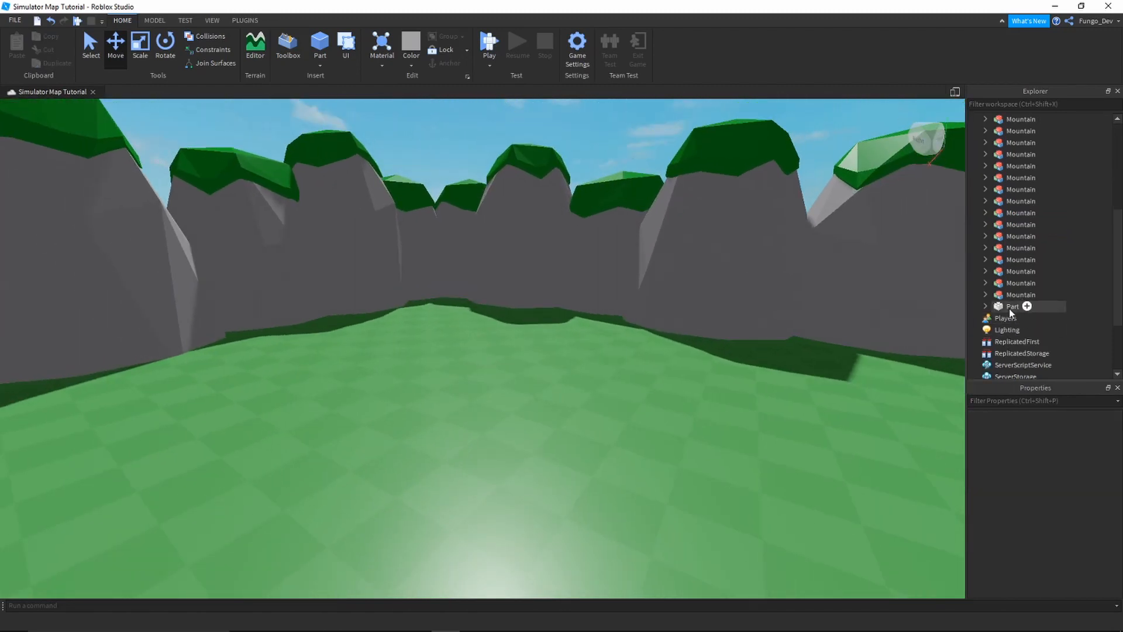
click(1011, 306)
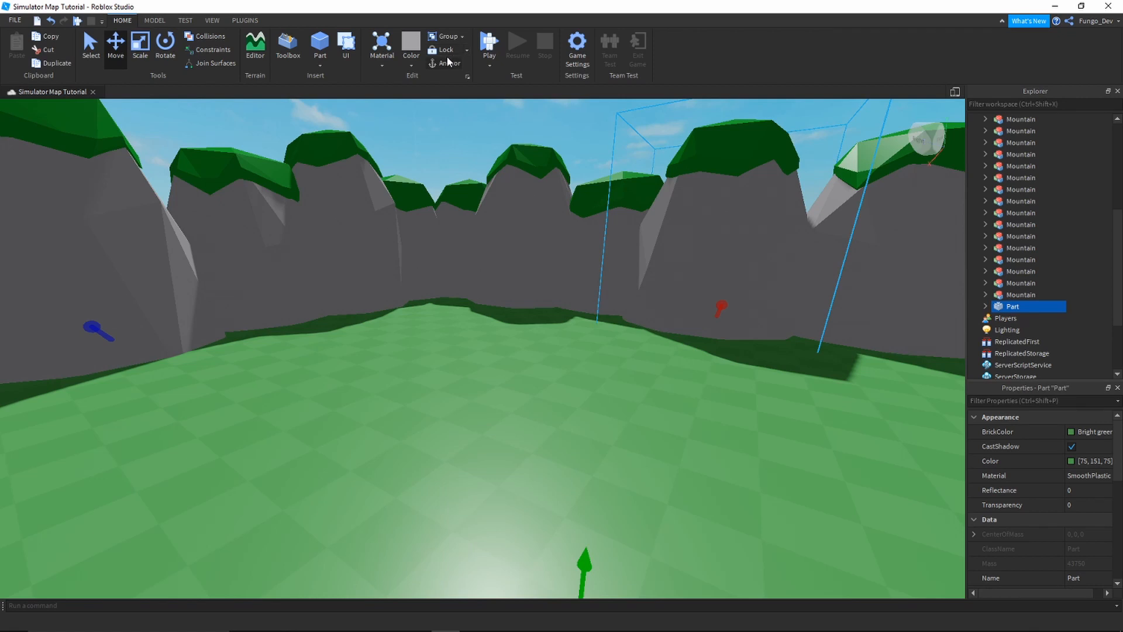
right_drag(502, 202, 426, 115)
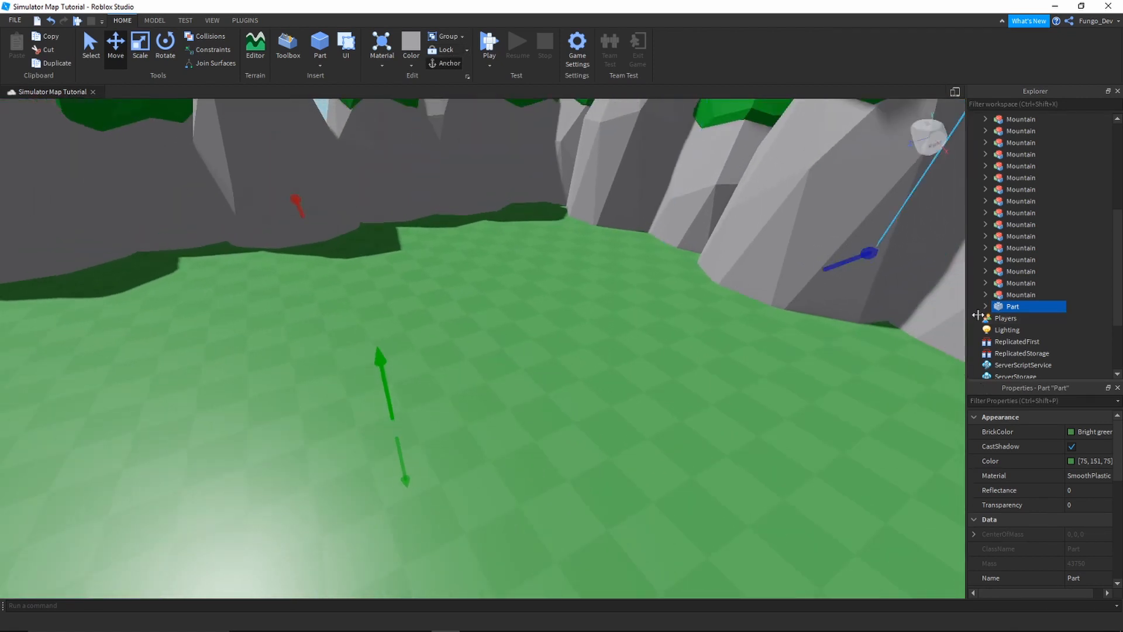
scroll(1015, 312, up, 6)
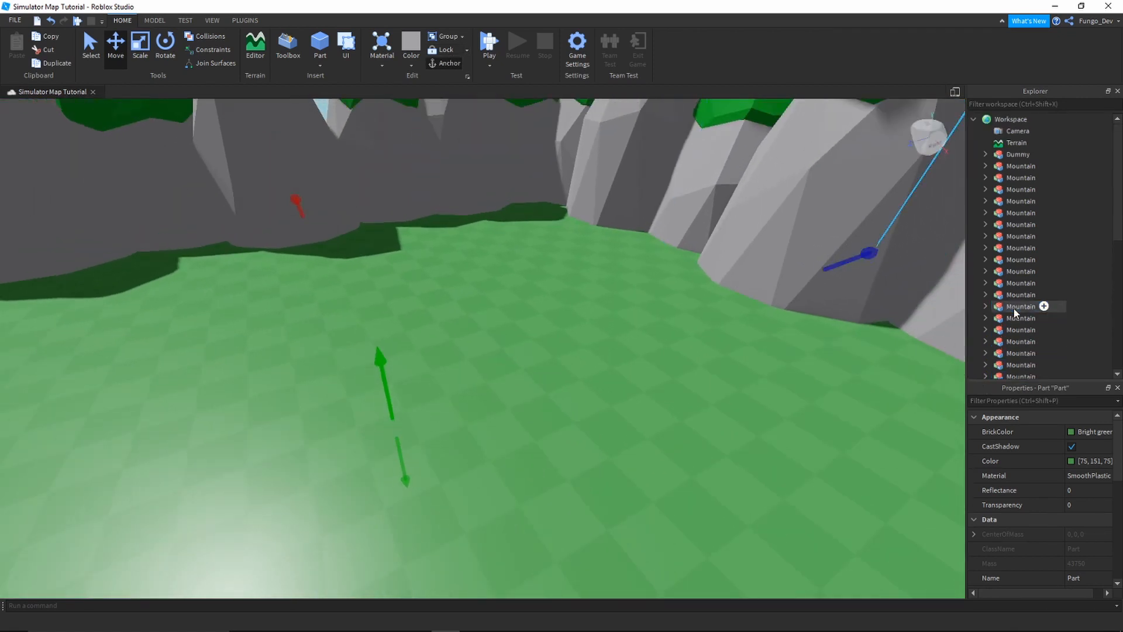
right_drag(592, 295, 565, 271)
scroll(583, 304, down, 5)
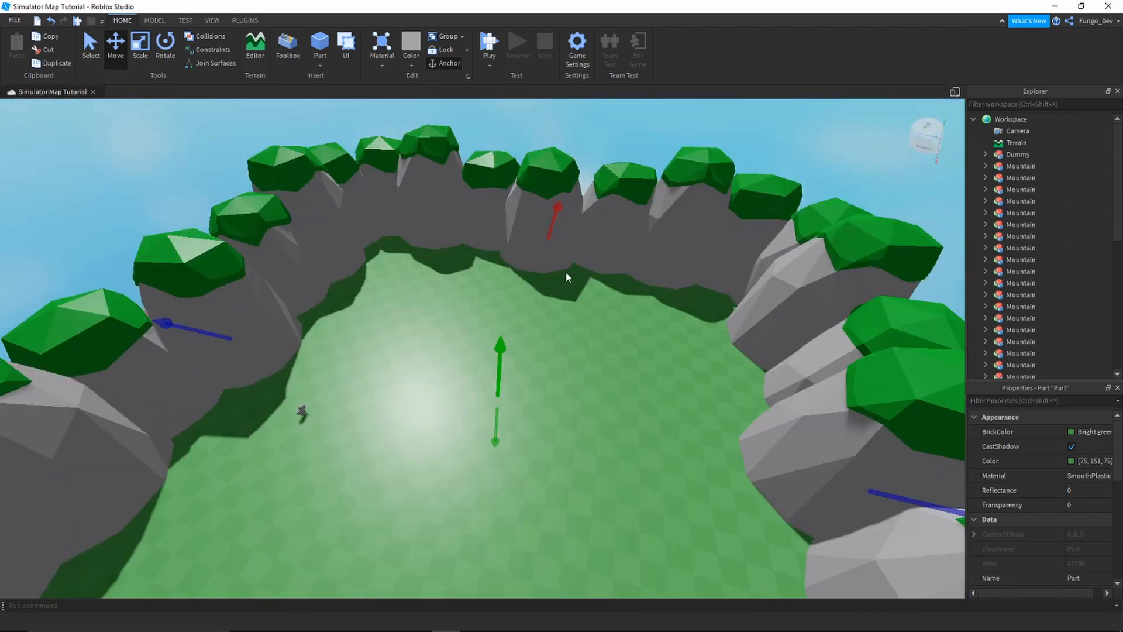
click(756, 133)
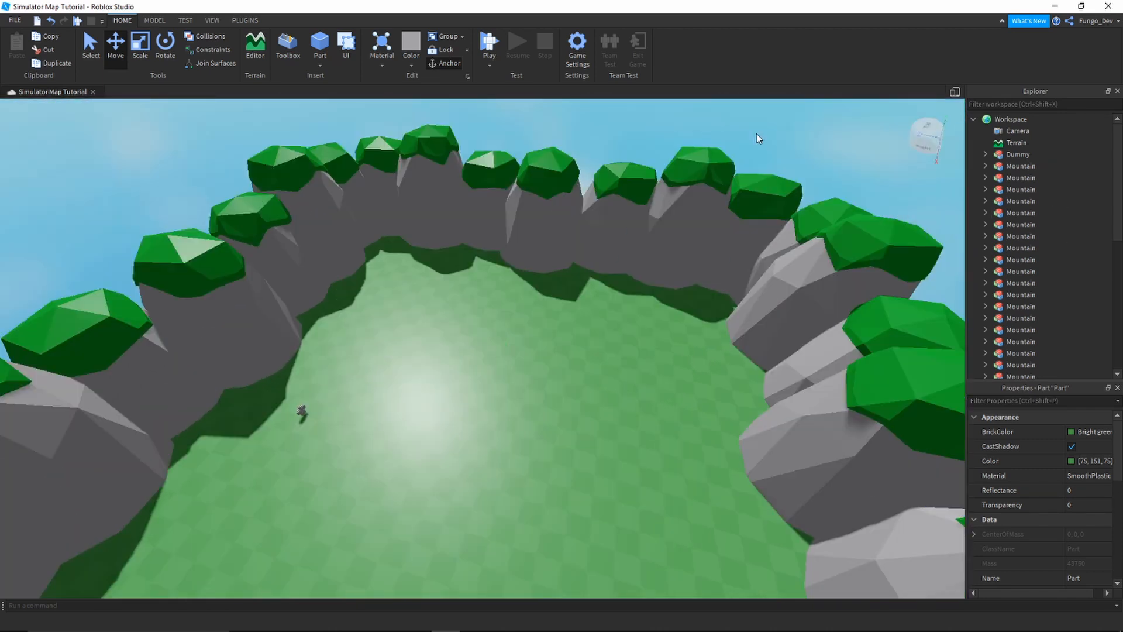
scroll(1052, 176, down, 5)
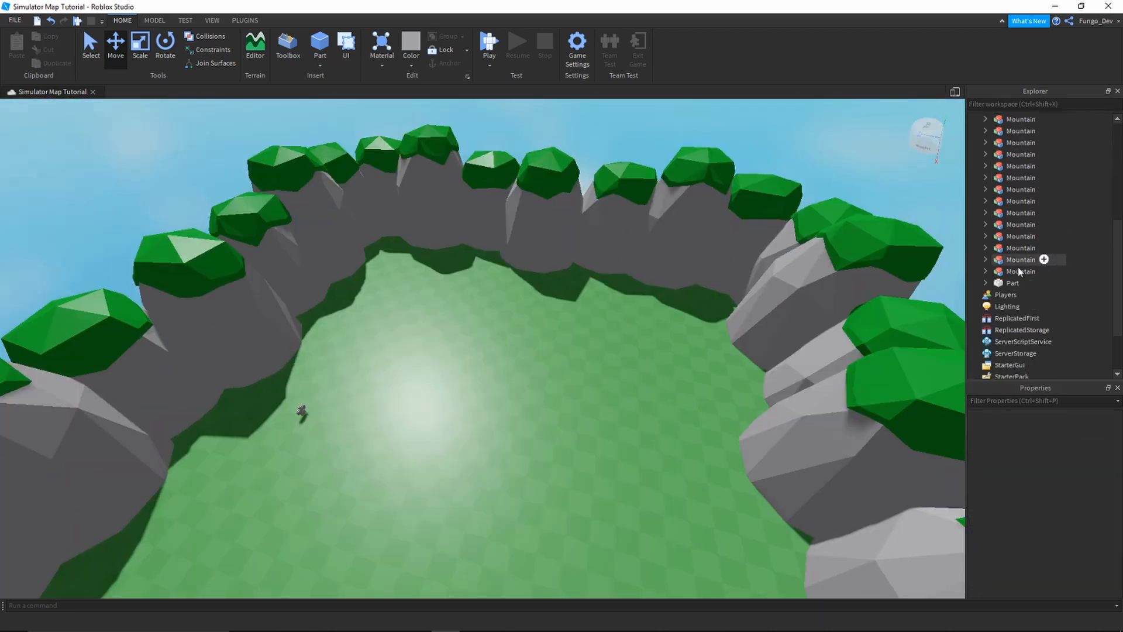
click(1008, 286)
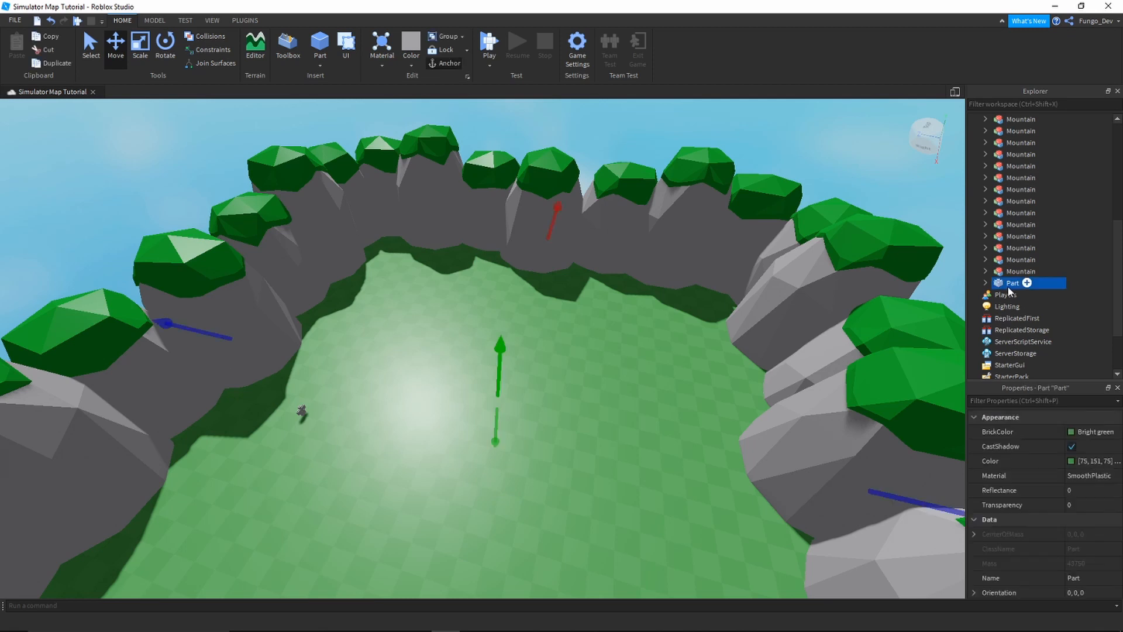
right_click(1007, 286)
click(1011, 359)
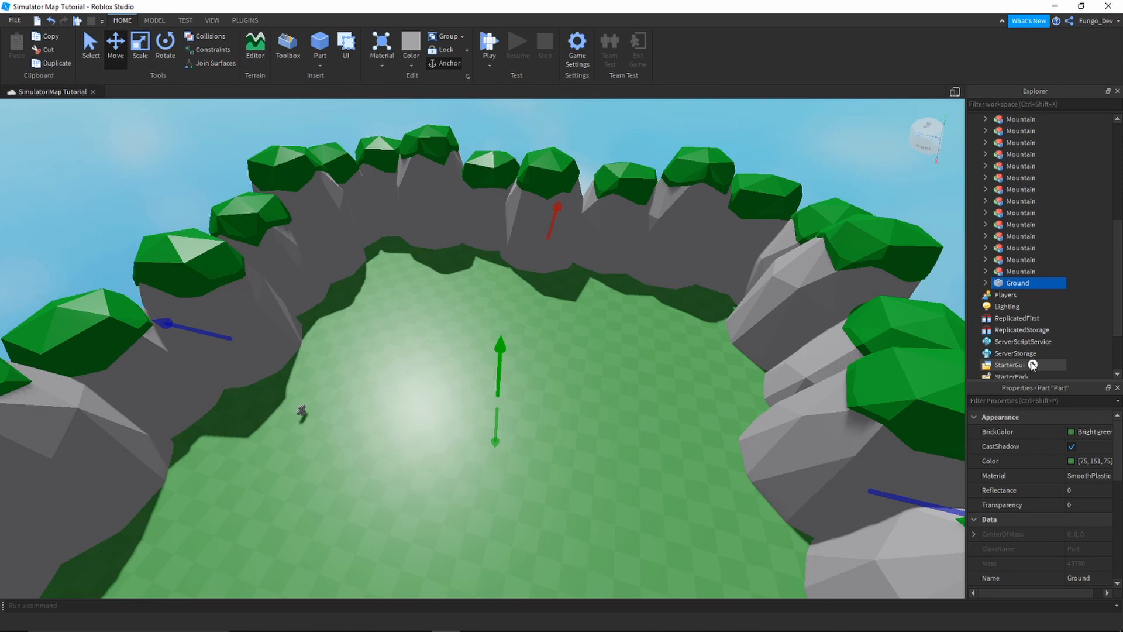
- Select all the Mountain models in the Workspace and group them into a single model
click(301, 413)
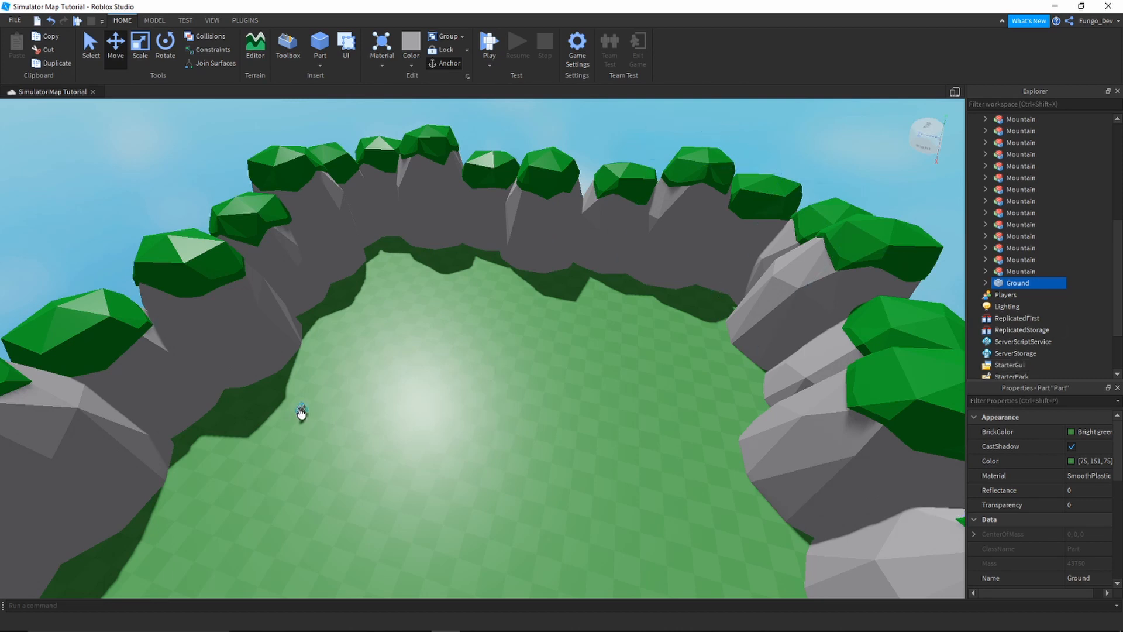
right_drag(437, 341, 447, 346)
scroll(447, 345, down, 6)
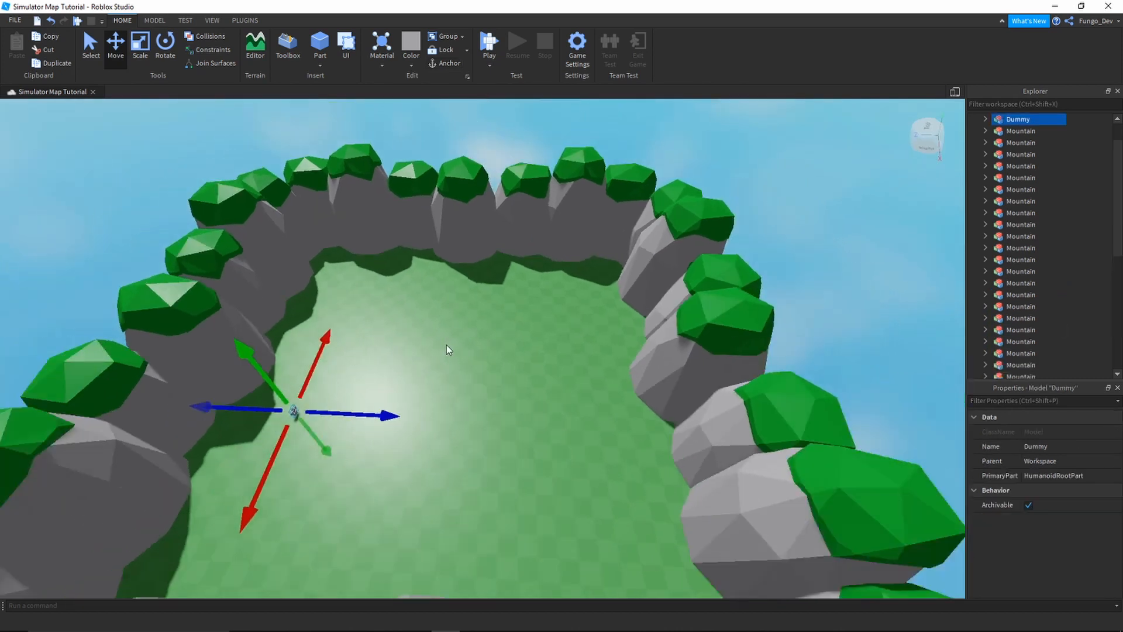
click(1016, 276)
scroll(1015, 278, down, 3)
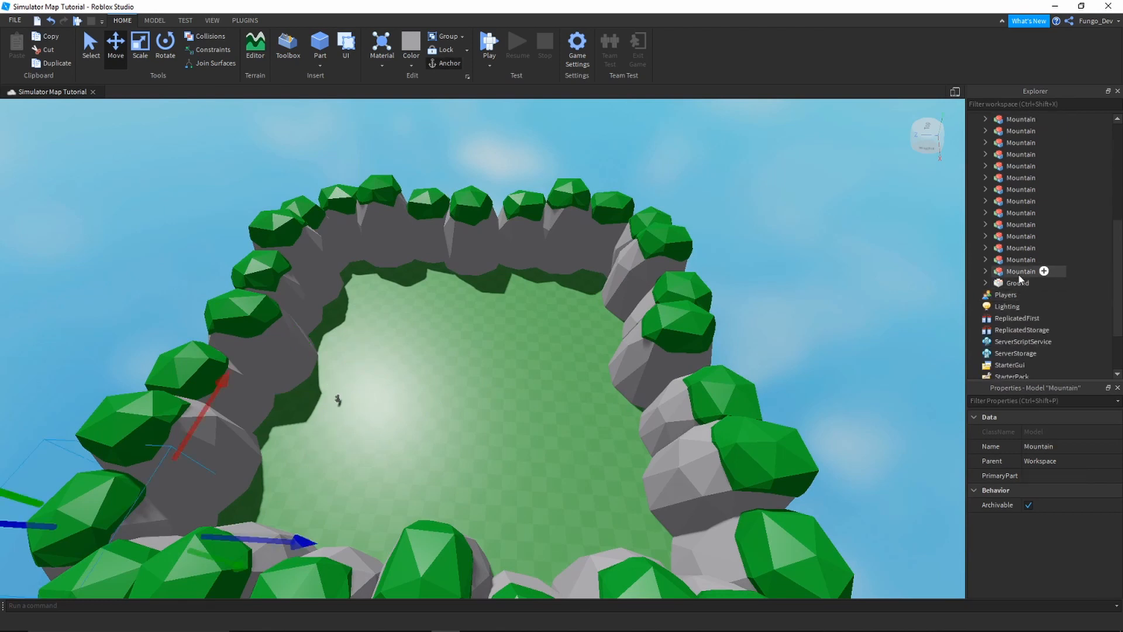
shift+click(1019, 275)
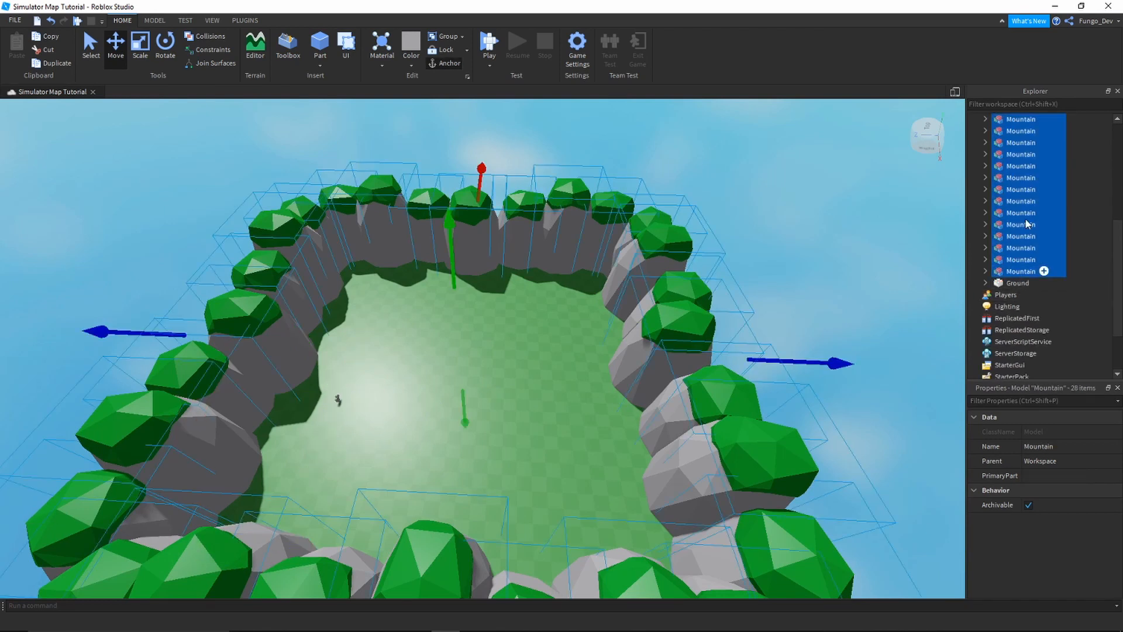
key(ctrl+g)
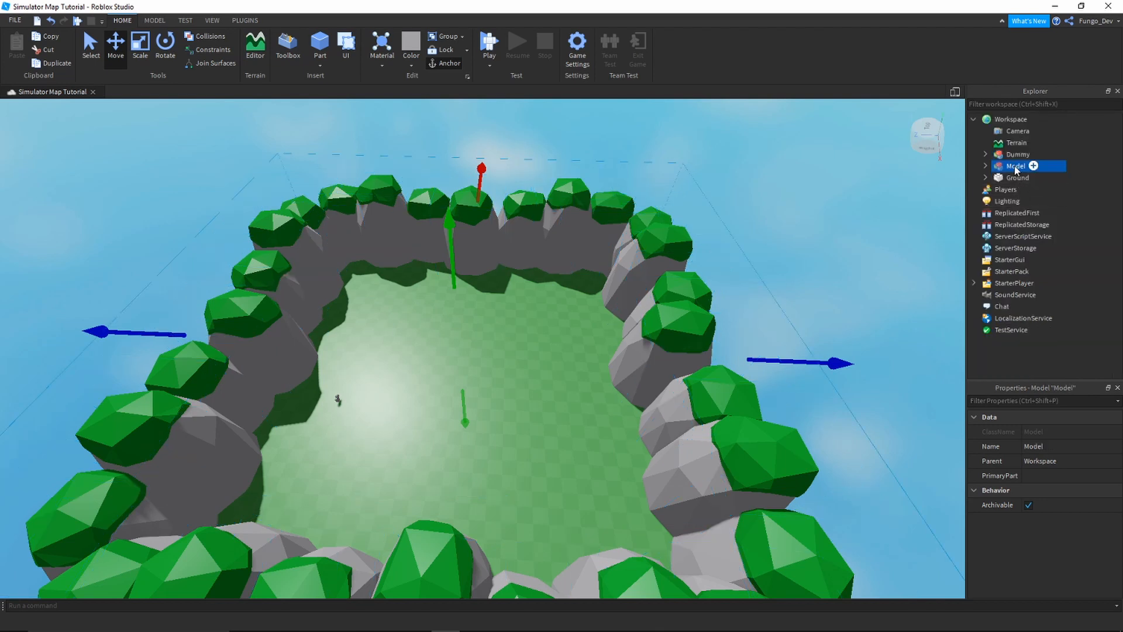
- Rename the new group of mountain models as Mountains
right_click(1016, 169)
click(1017, 239)
text(Moun)
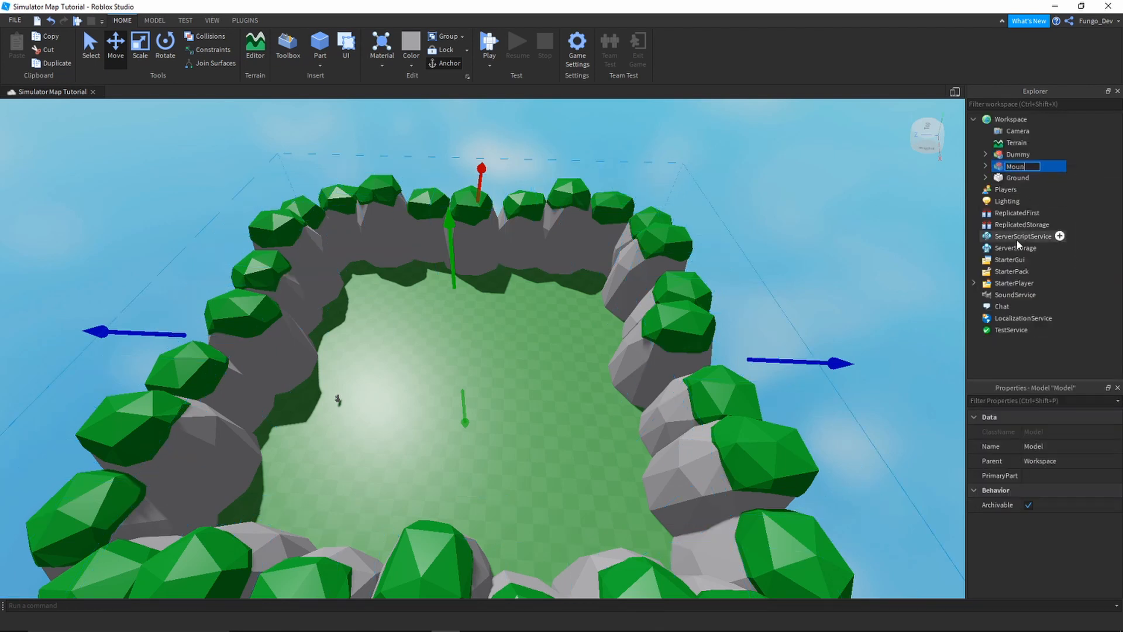
text(tains)
key(Return)
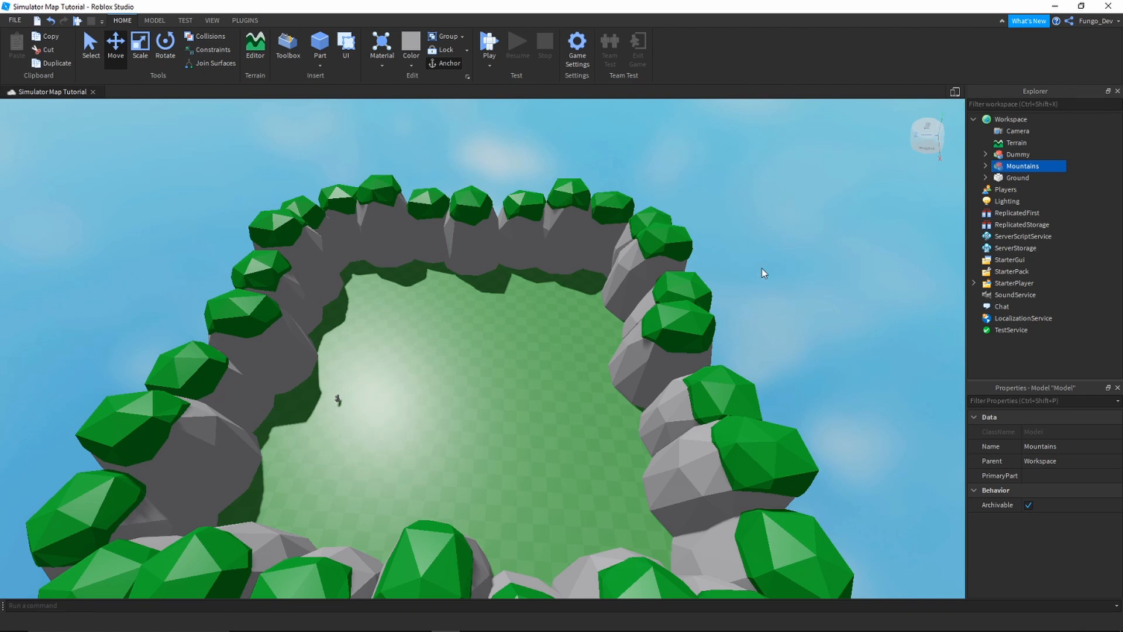
- Insert a spawn location and place it near the middle of the green ground
click(479, 345)
right_drag(478, 345, 508, 343)
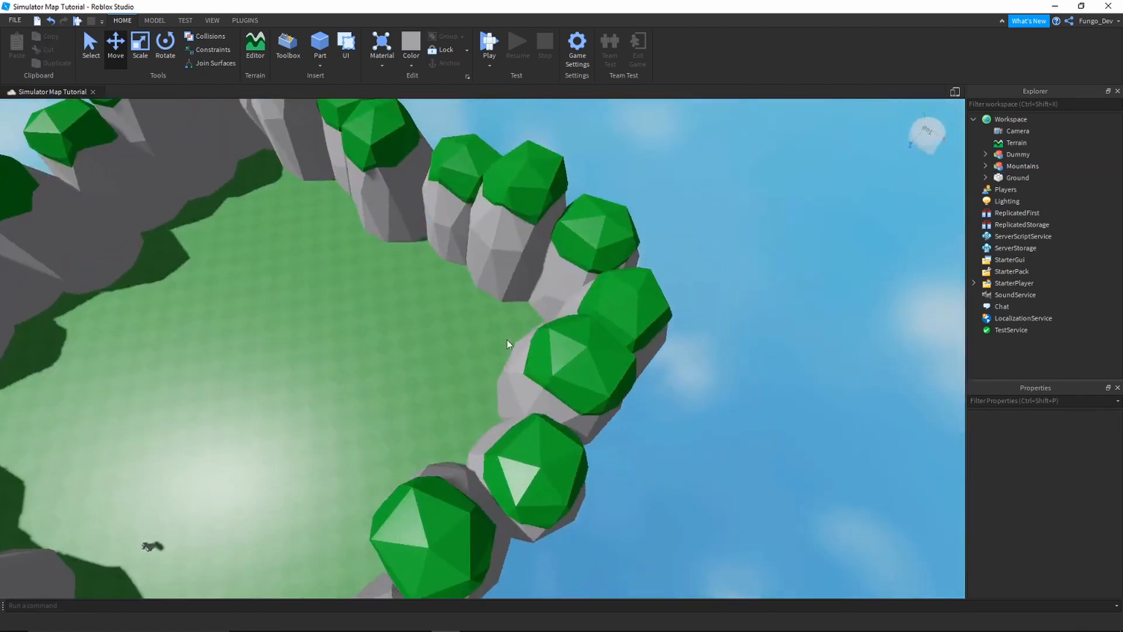
key(w)
key(a)
key(w)
key(a)
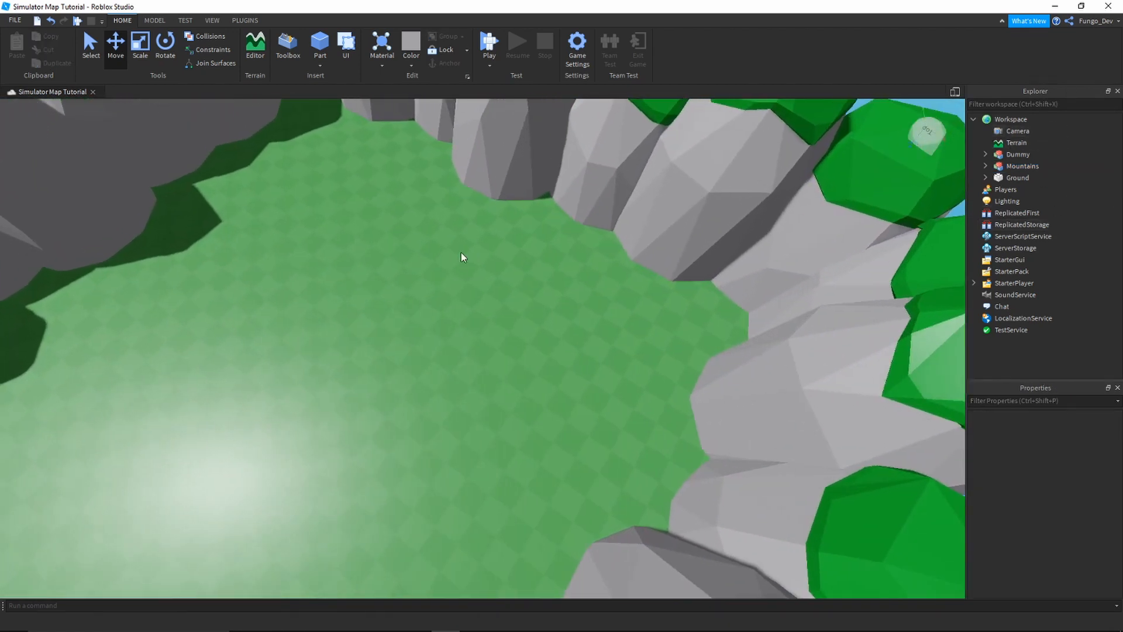
mouse_move(455, 289)
right_down()
mouse_move(436, 273)
mouse_move(446, 281)
right_up()
key(w)
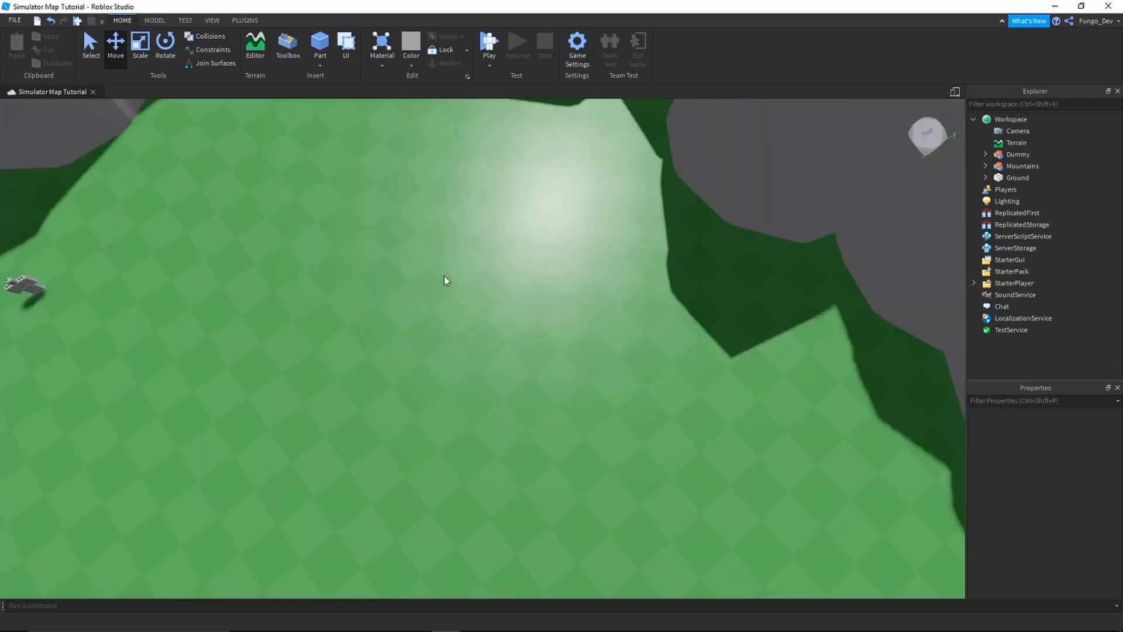
key(a)
click(162, 23)
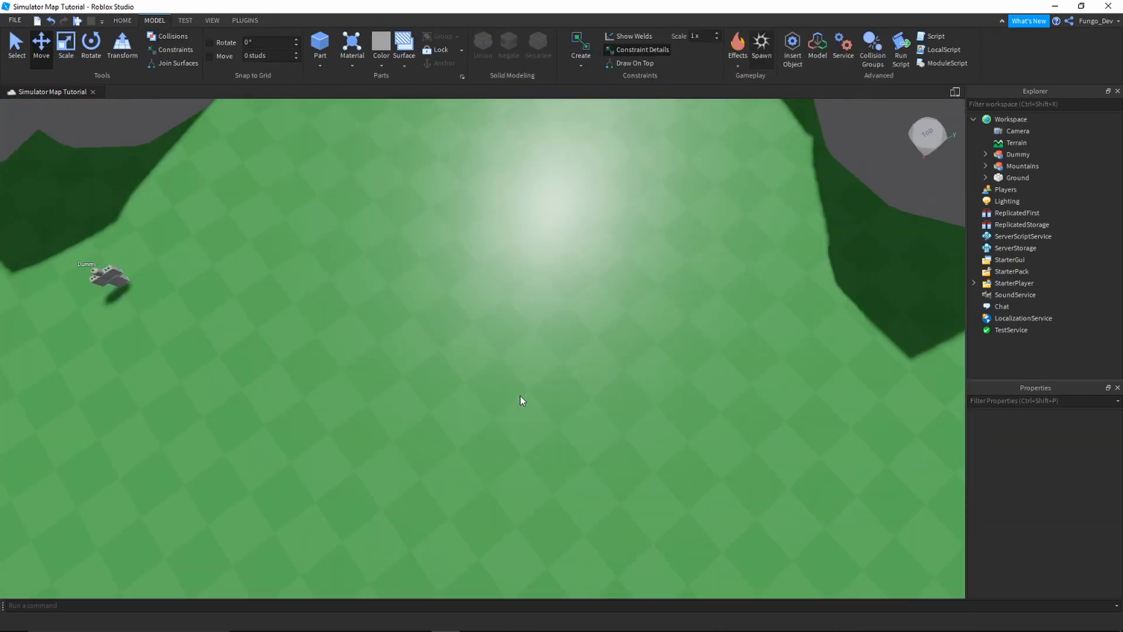
right_drag(548, 358, 485, 396)
key(s)
click(18, 48)
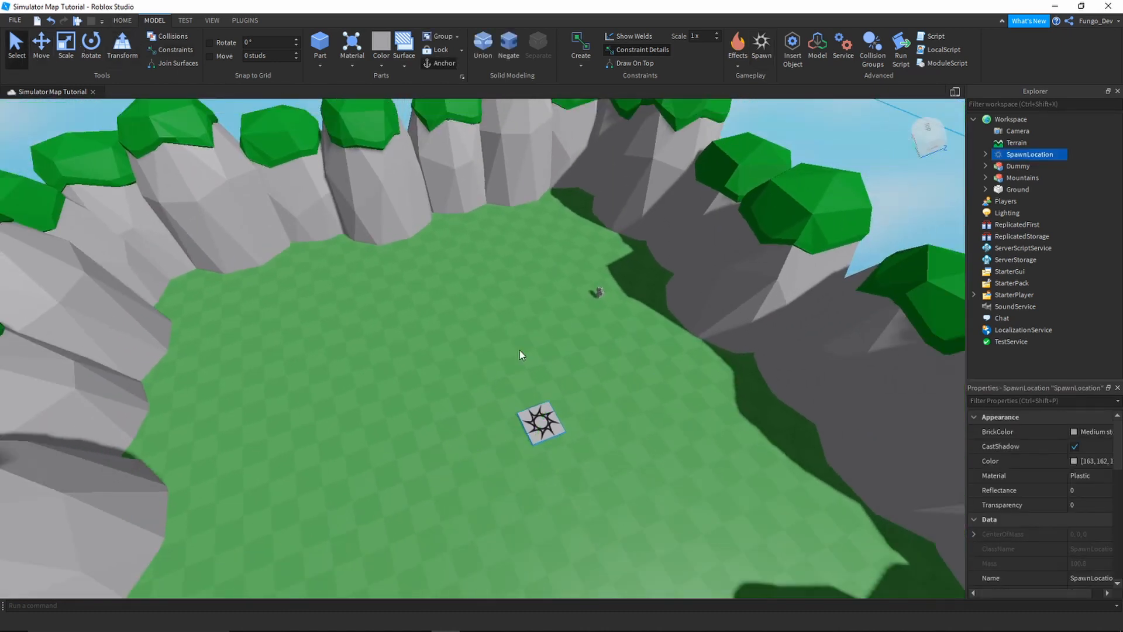
drag(550, 420, 449, 407)
scroll(470, 411, down, 6)
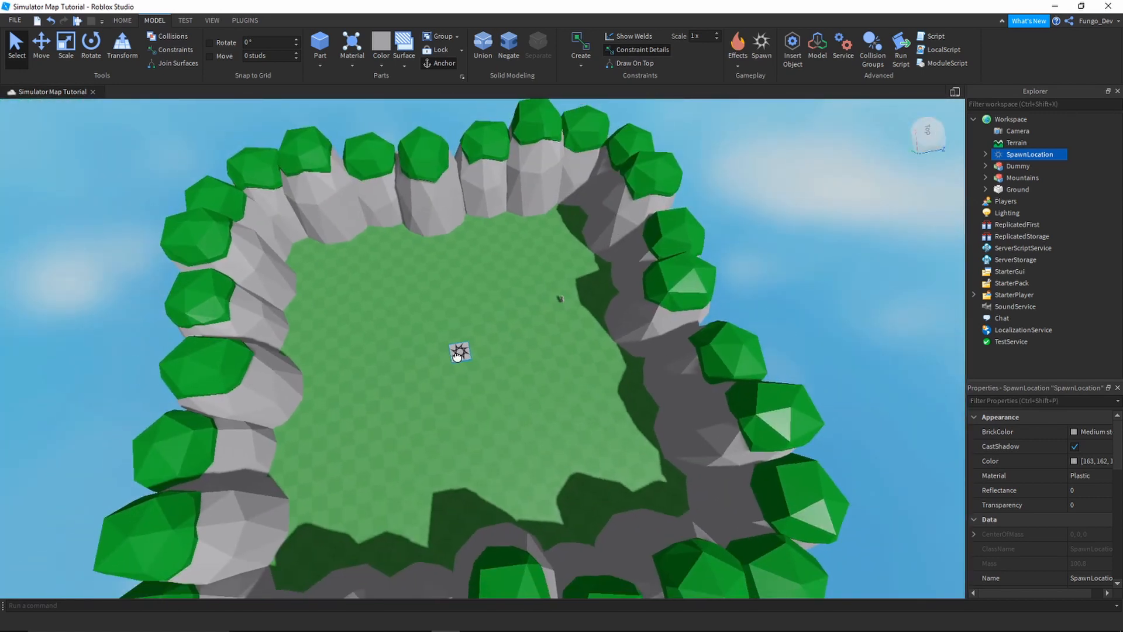
- Set the SpawnLocation's transparency to 1 and delete its Decal
click(1077, 505)
text(1)
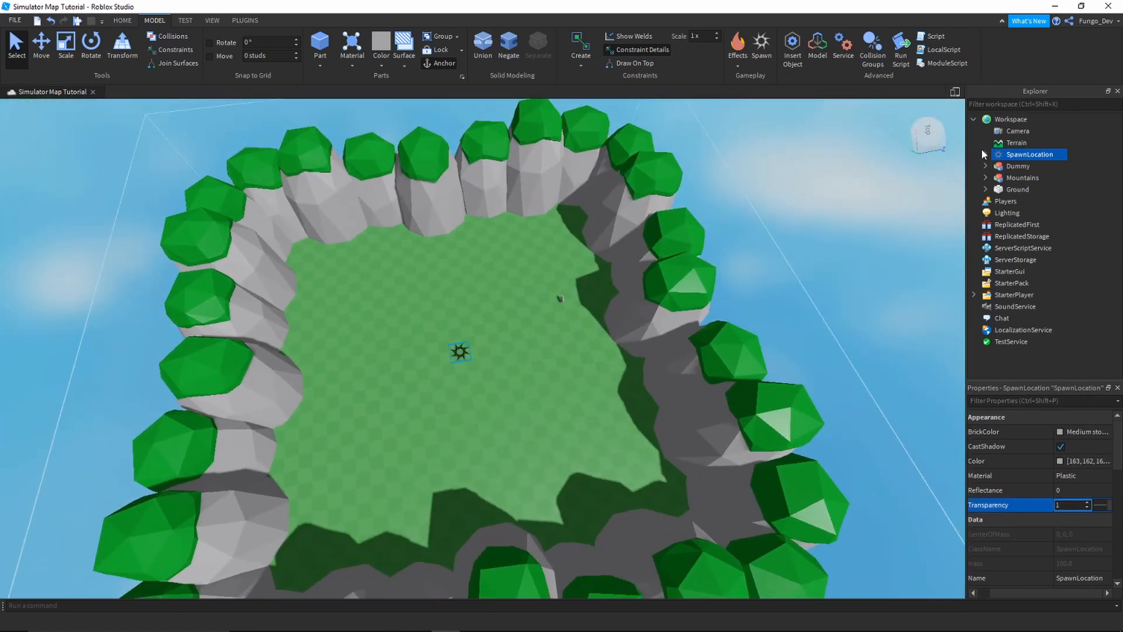
click(986, 154)
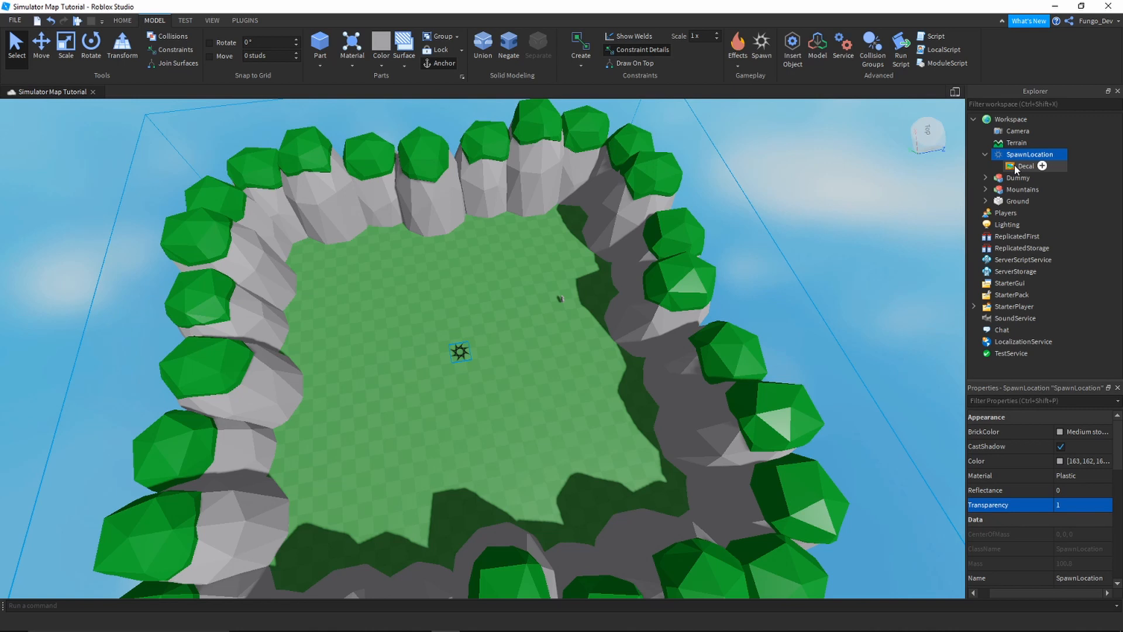
click(1021, 166)
key(Delete)
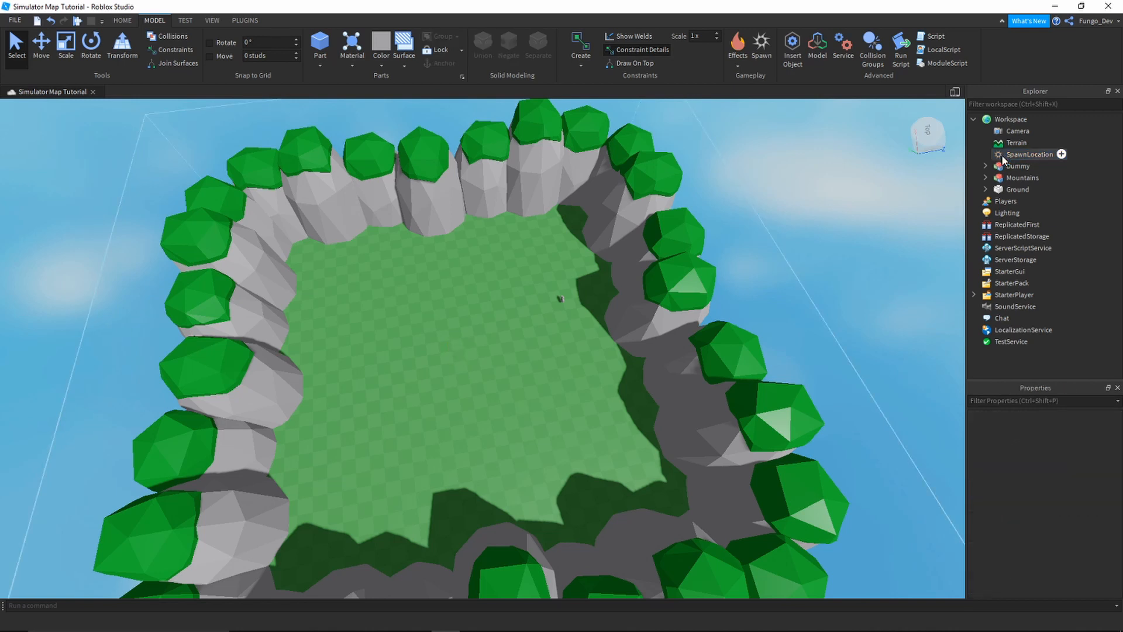
- Turn off CanCollide for the SpawnLocation and nudge it sideways toward the centre of the ground
scroll(1066, 523, down, 4)
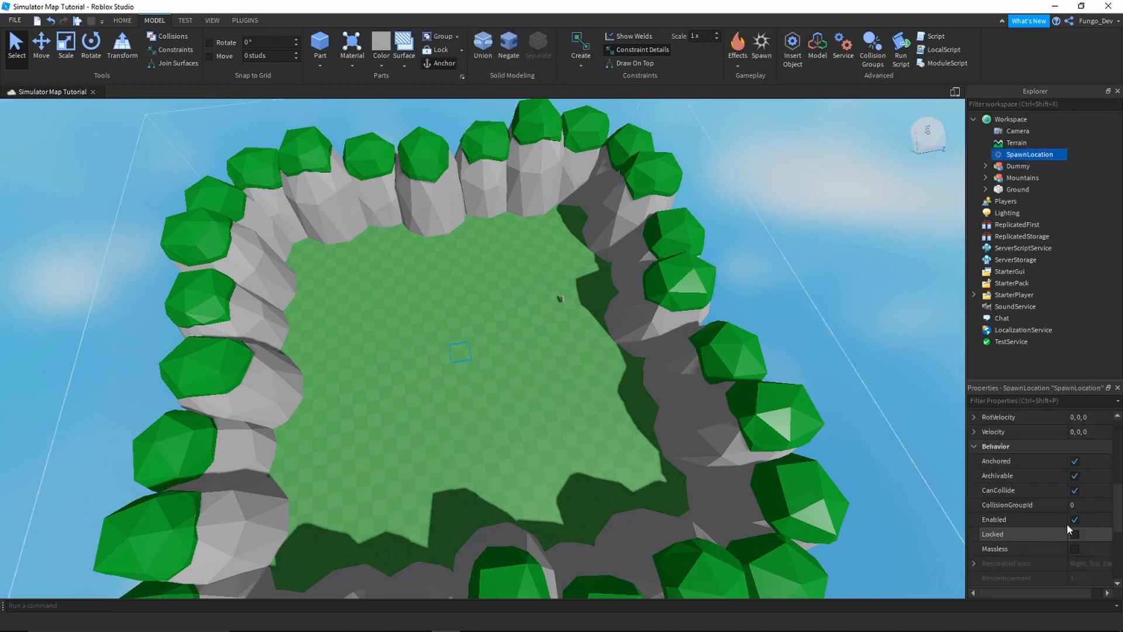
click(1083, 494)
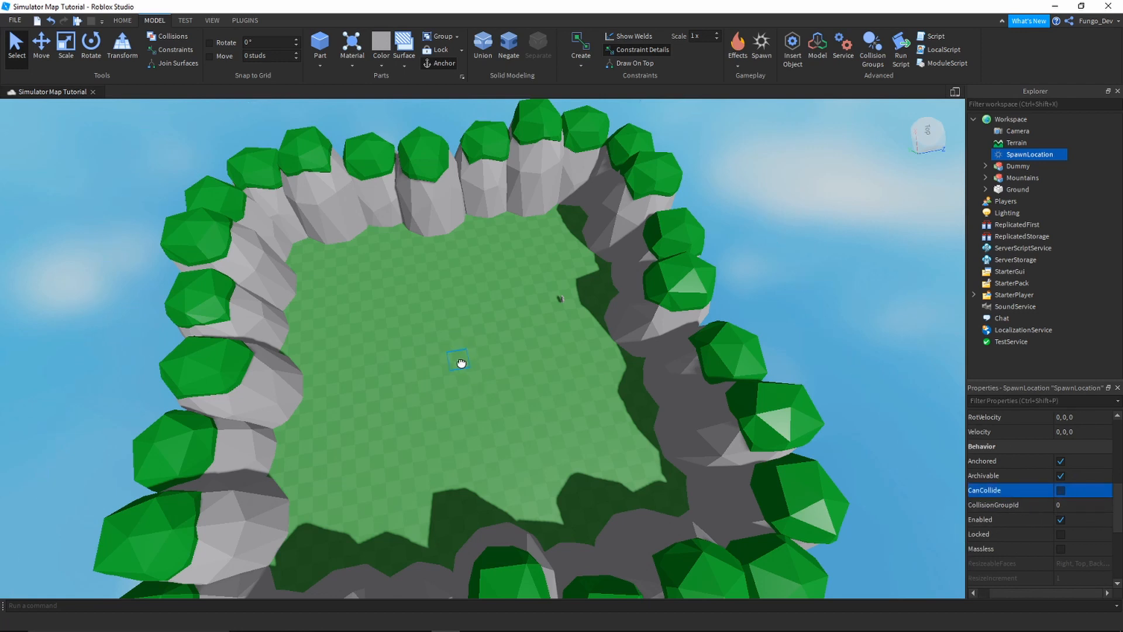
right_drag(463, 363, 465, 364)
key(a)
key(s)
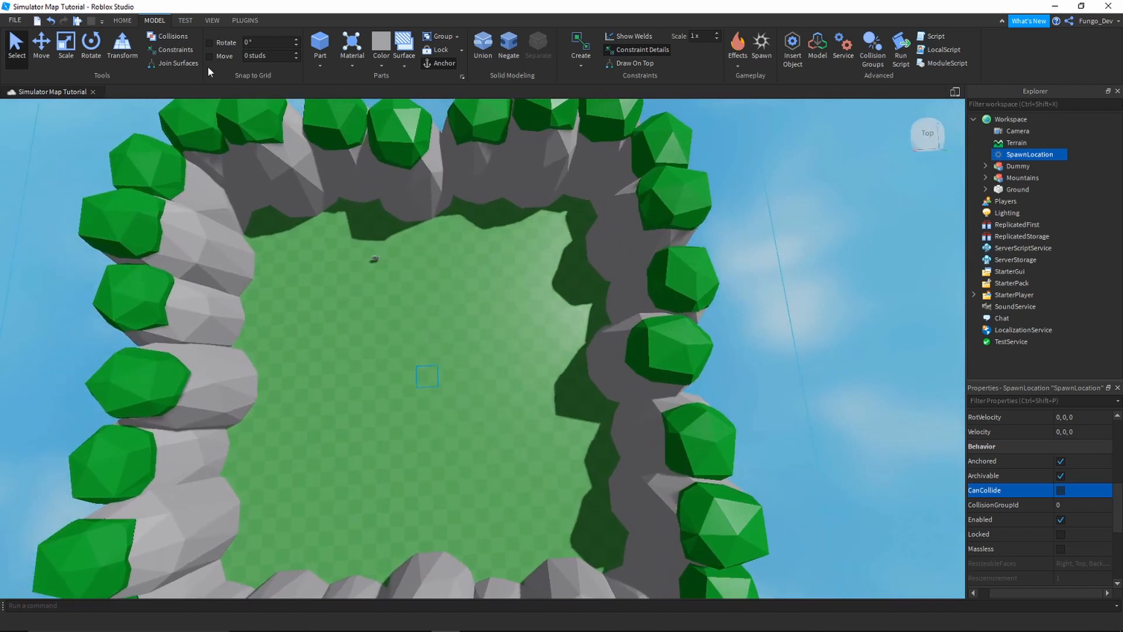
click(45, 55)
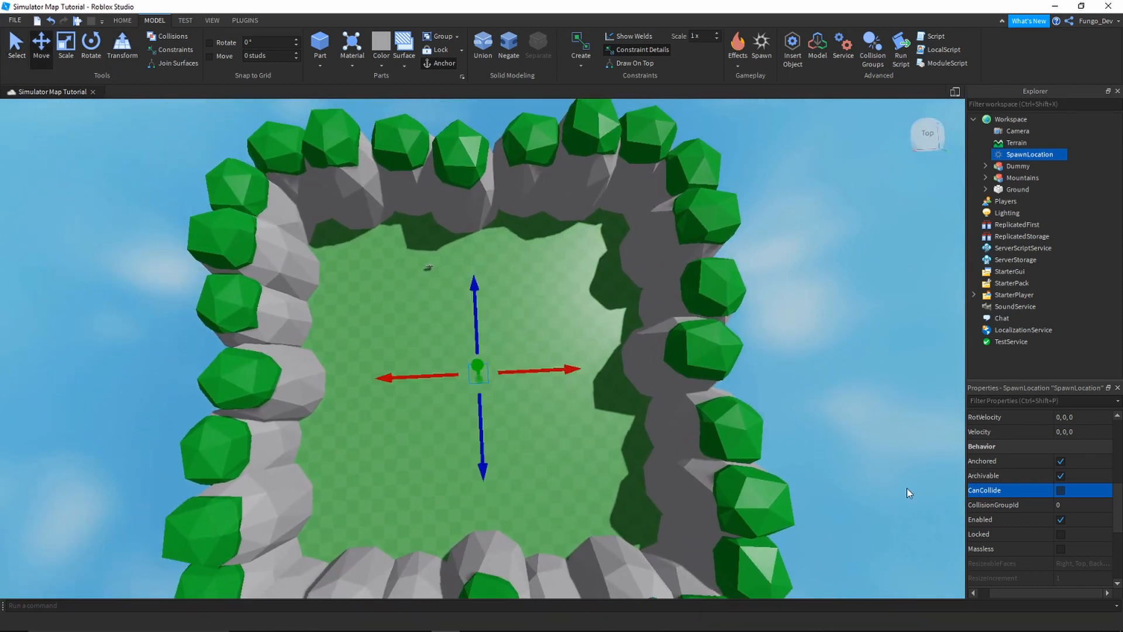
drag(523, 376, 511, 375)
key(a)
key(w)
click(865, 276)
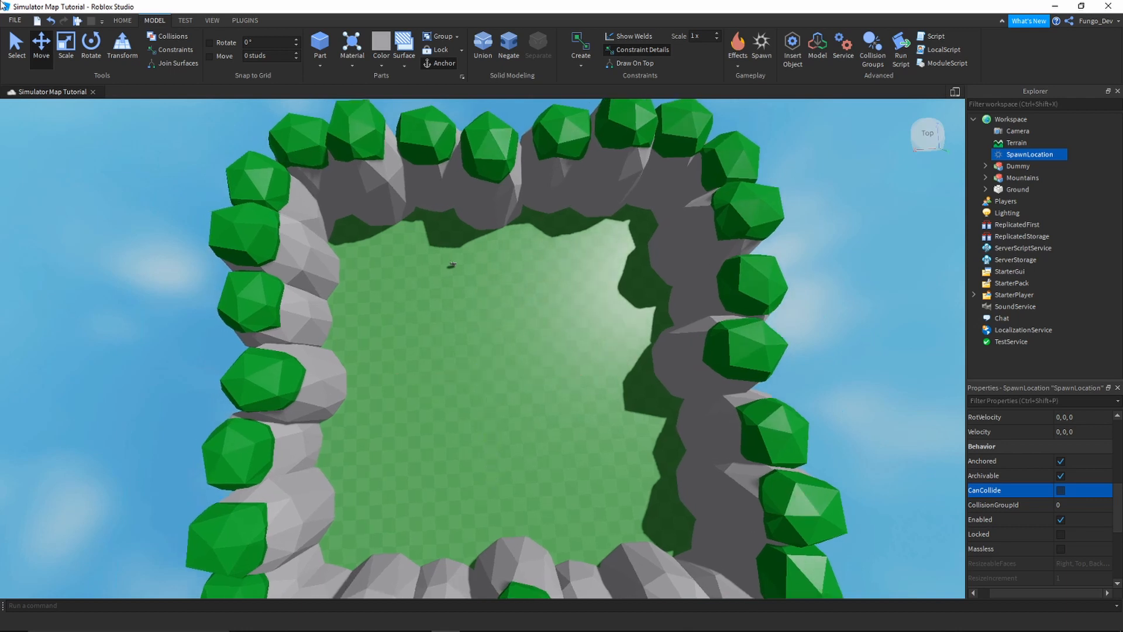
click(96, 107)
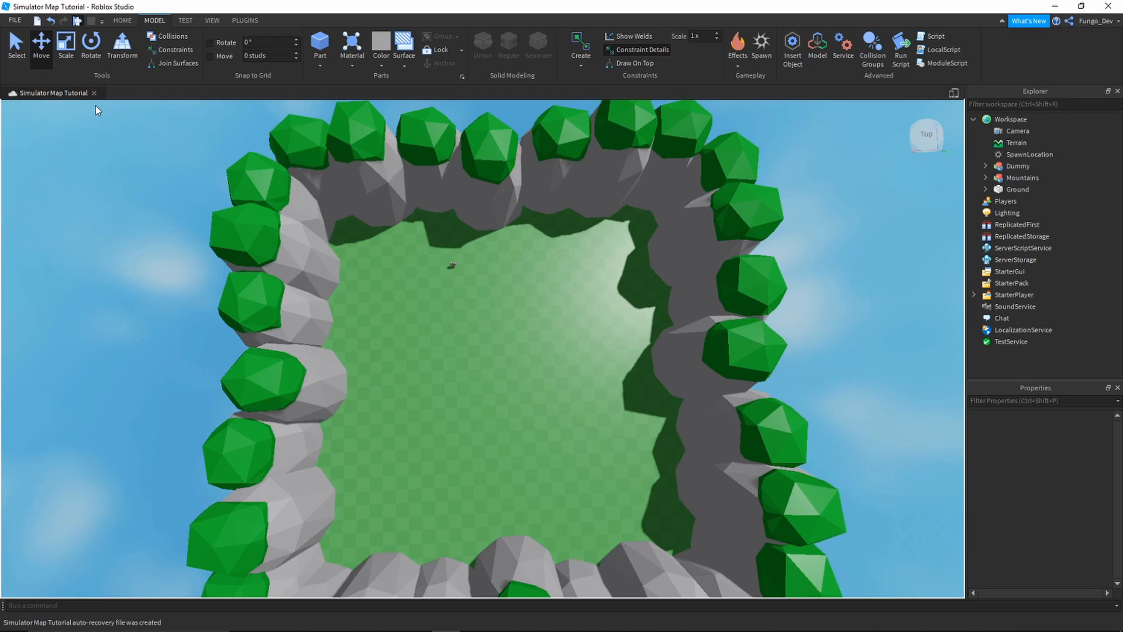
- Play-test the map by walking the character around inside the mountain border, and stop the test
key(F5)
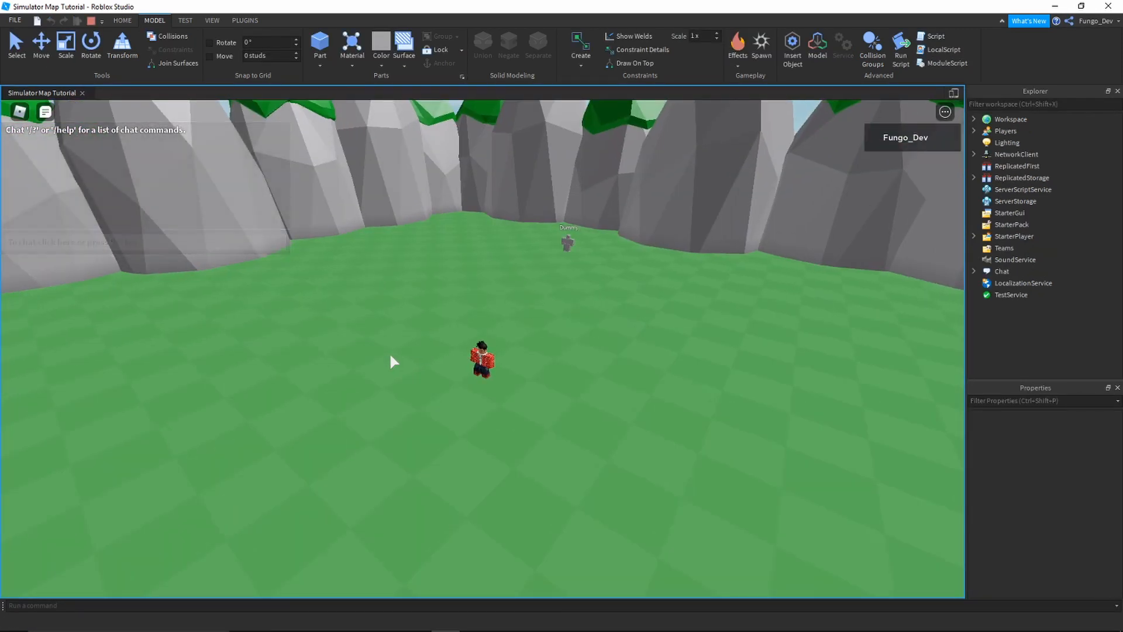
right_drag(391, 355, 342, 353)
key(w)
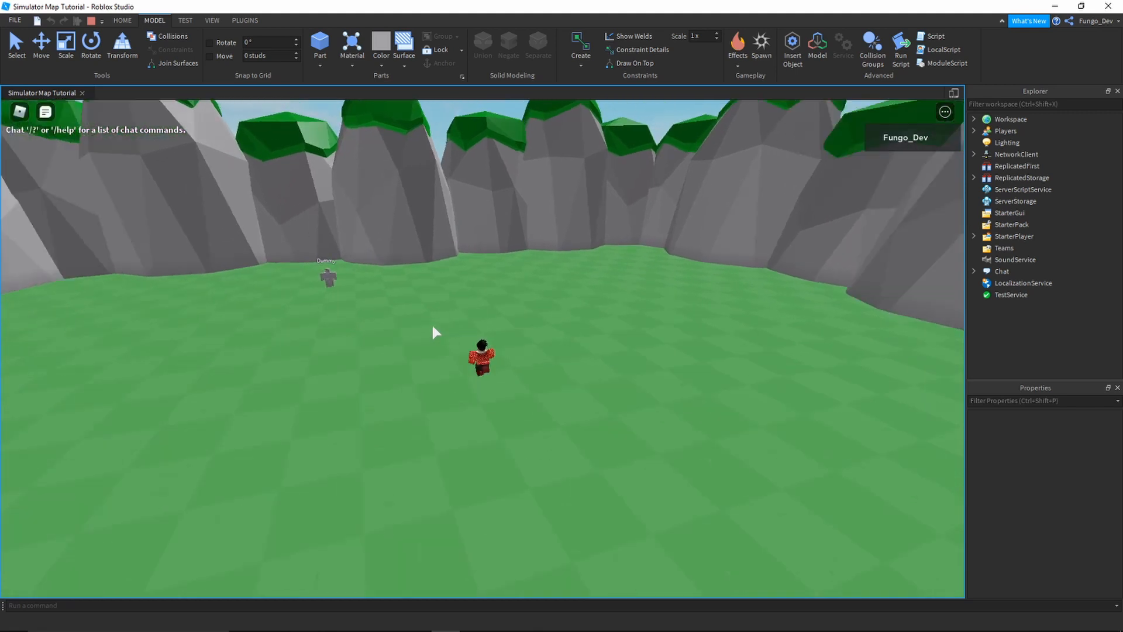
scroll(436, 325, up, 4)
scroll(436, 326, down, 4)
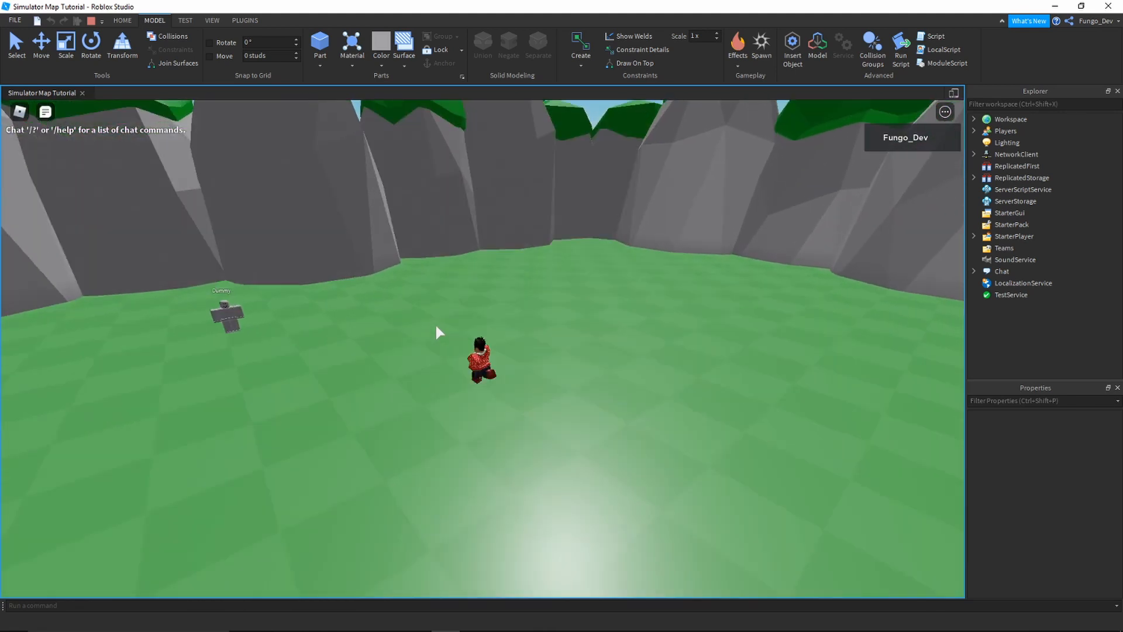
scroll(436, 326, up, 4)
right_drag(436, 326, 461, 293)
scroll(449, 309, down, 4)
scroll(449, 310, up, 3)
key(w)
scroll(461, 292, down, 2)
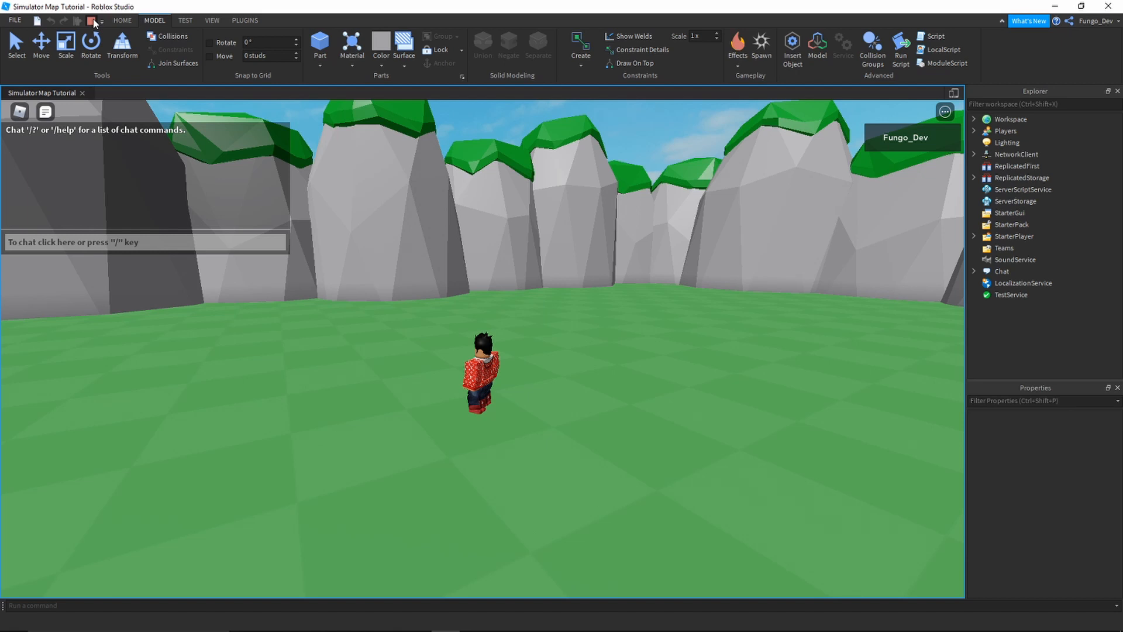
click(92, 21)
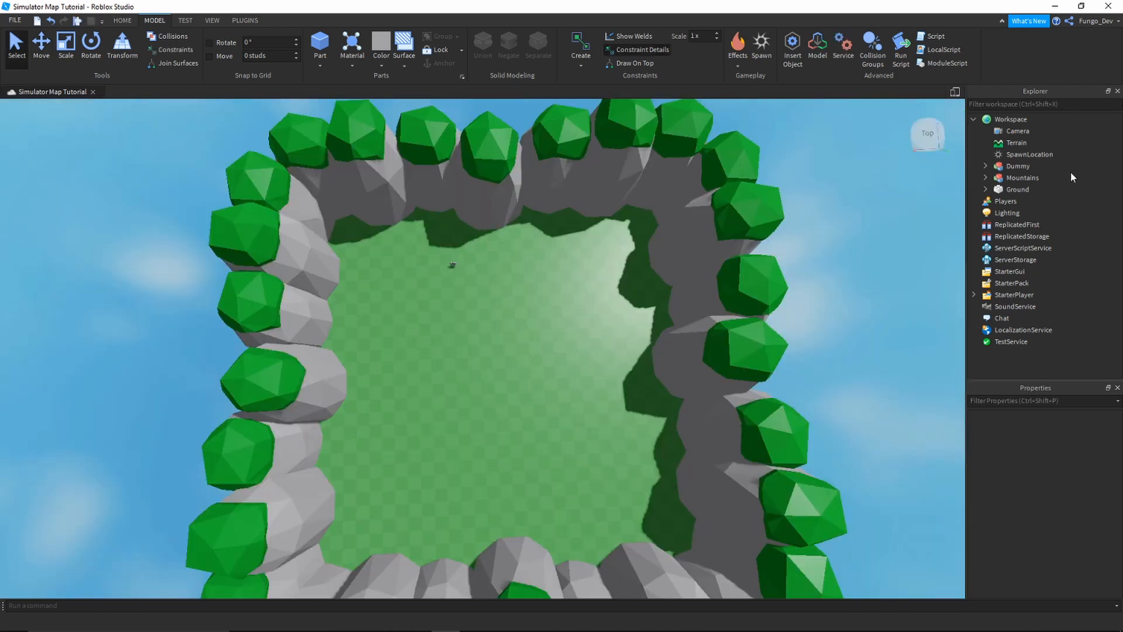
- Set StudsPerTileU and StudsPerTileV of the Ground's Texture to 10
click(986, 189)
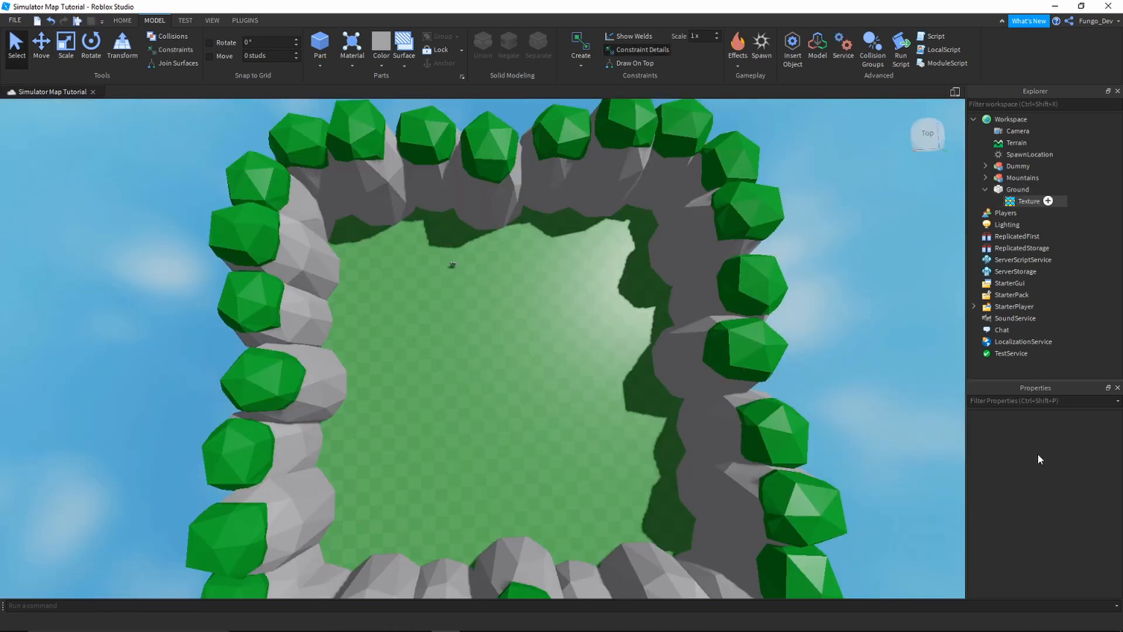
scroll(1036, 546, down, 3)
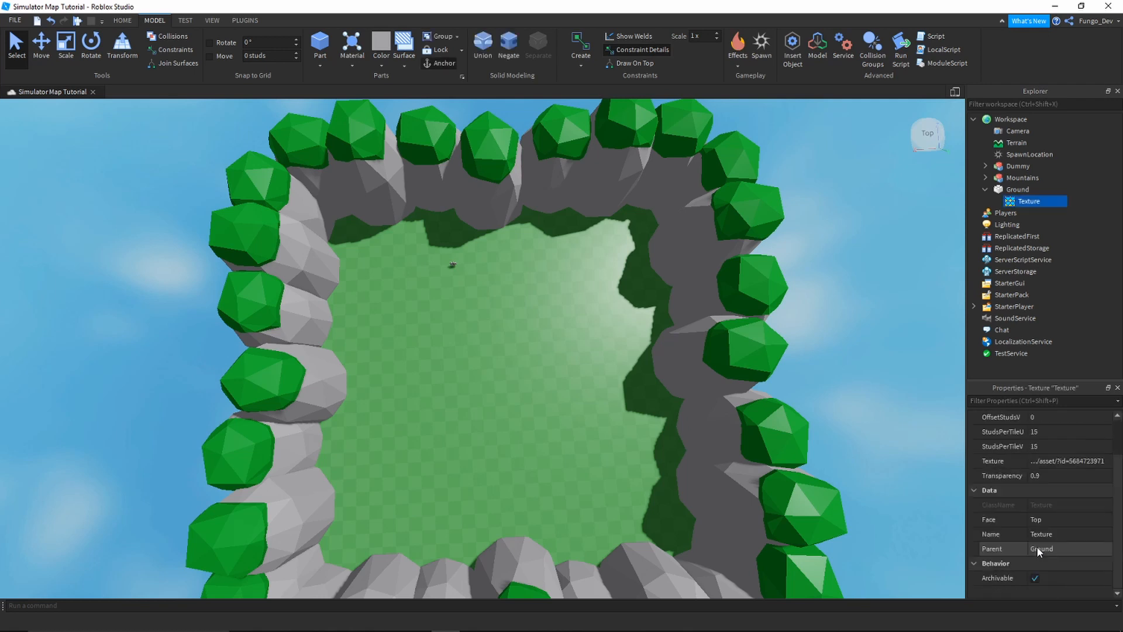
click(1059, 446)
click(1065, 433)
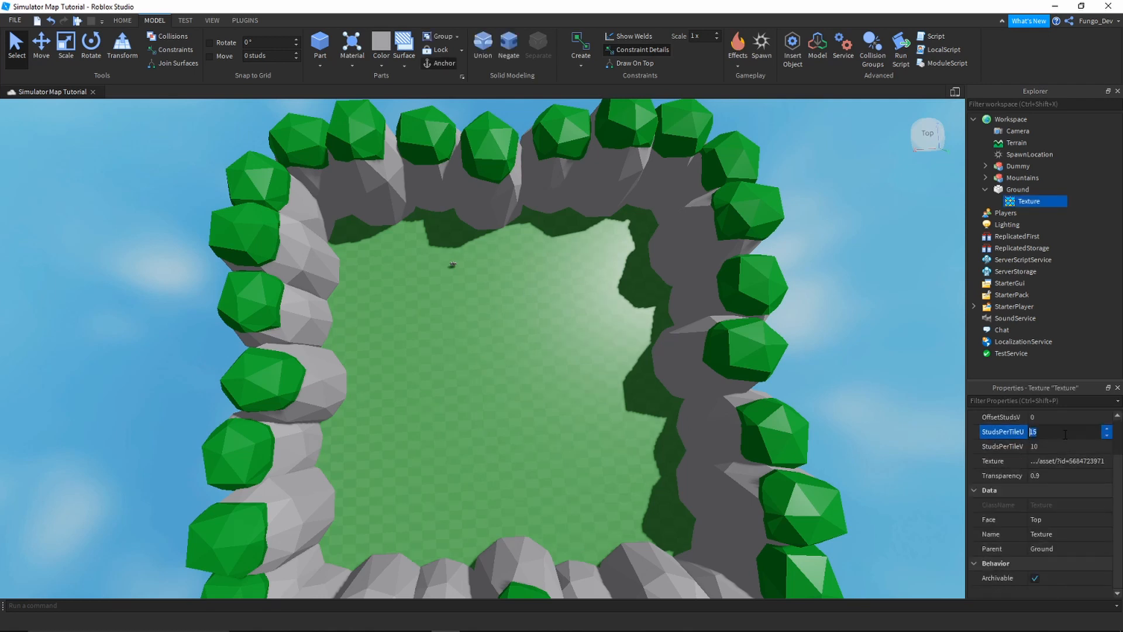
- Examine the size of the checker pattern on the ground up close and from different distances
scroll(614, 350, up, 6)
right_drag(615, 351, 617, 351)
key(w)
key(s)
key(w)
key(w)
key(w)
key(s)
key(w)
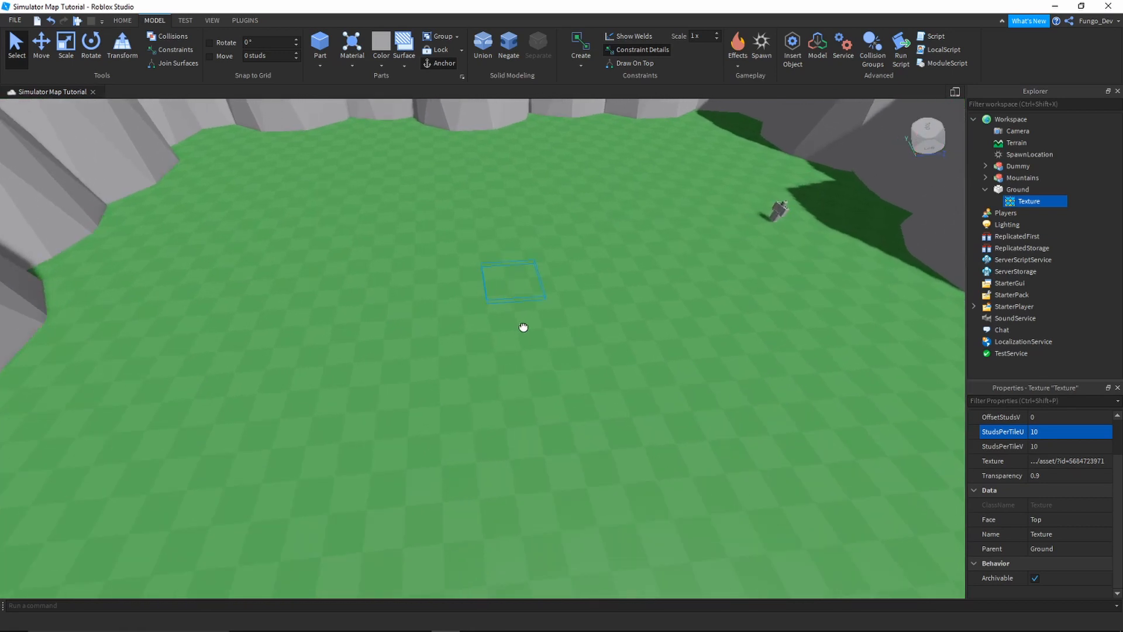
- Shift the invisible SpawnLocation across the ground to a position of about 8.18, 1.5, 27.16
click(527, 328)
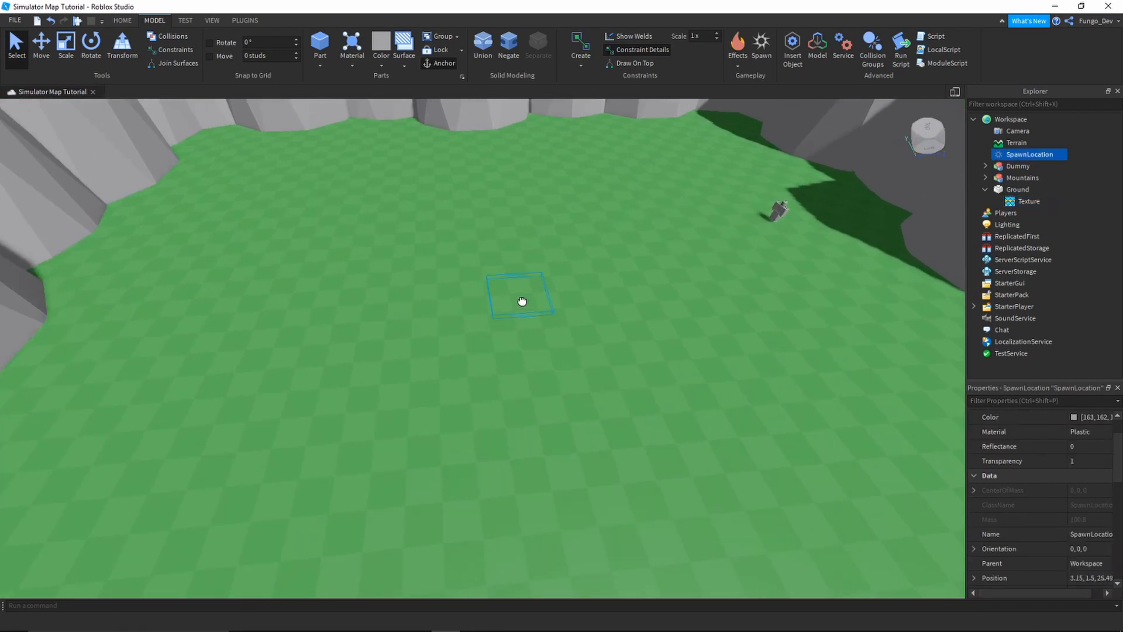
drag(523, 301, 529, 310)
right_drag(529, 310, 528, 310)
scroll(529, 310, down, 5)
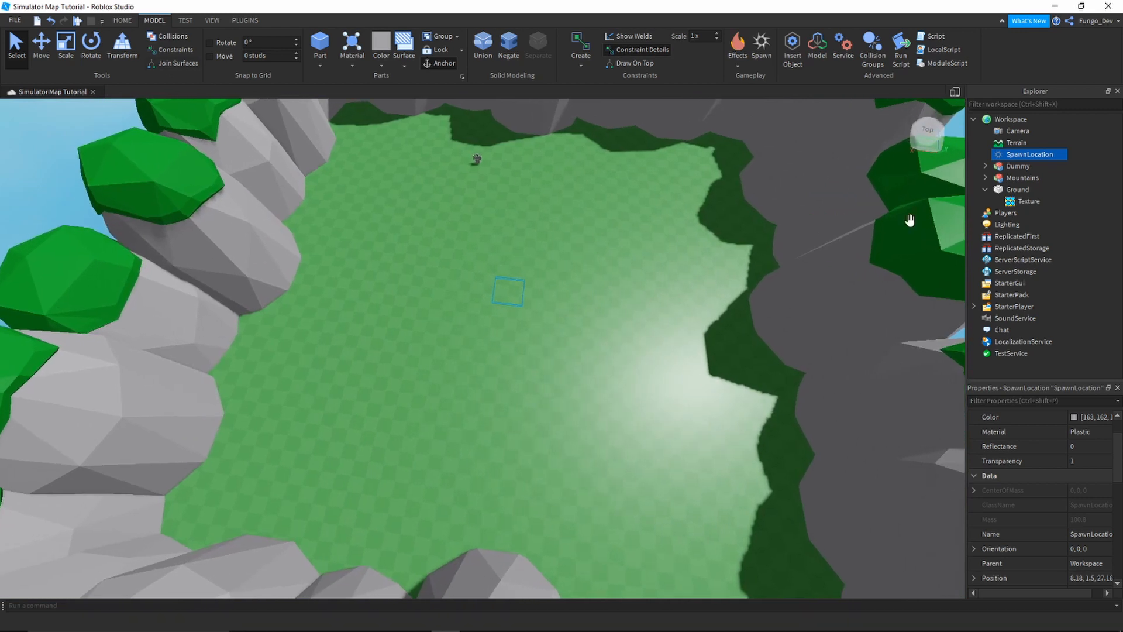
- Copy the Ground's position to the SpawnLocation, setting it to 3.48, 0.5, 25.21
key(d)
key(w)
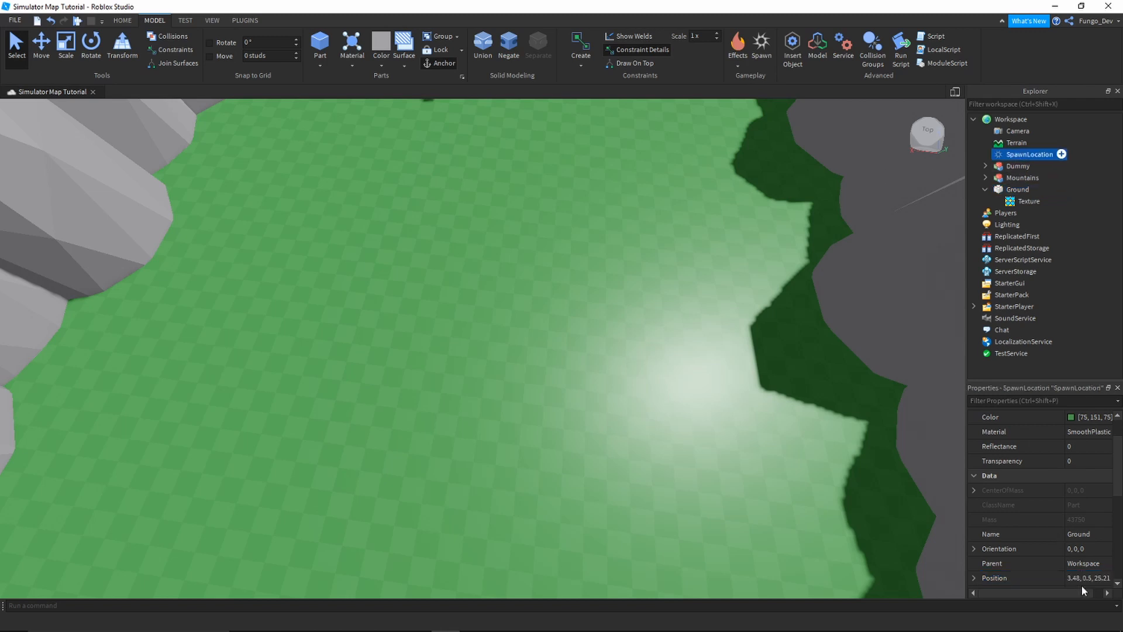
click(1083, 578)
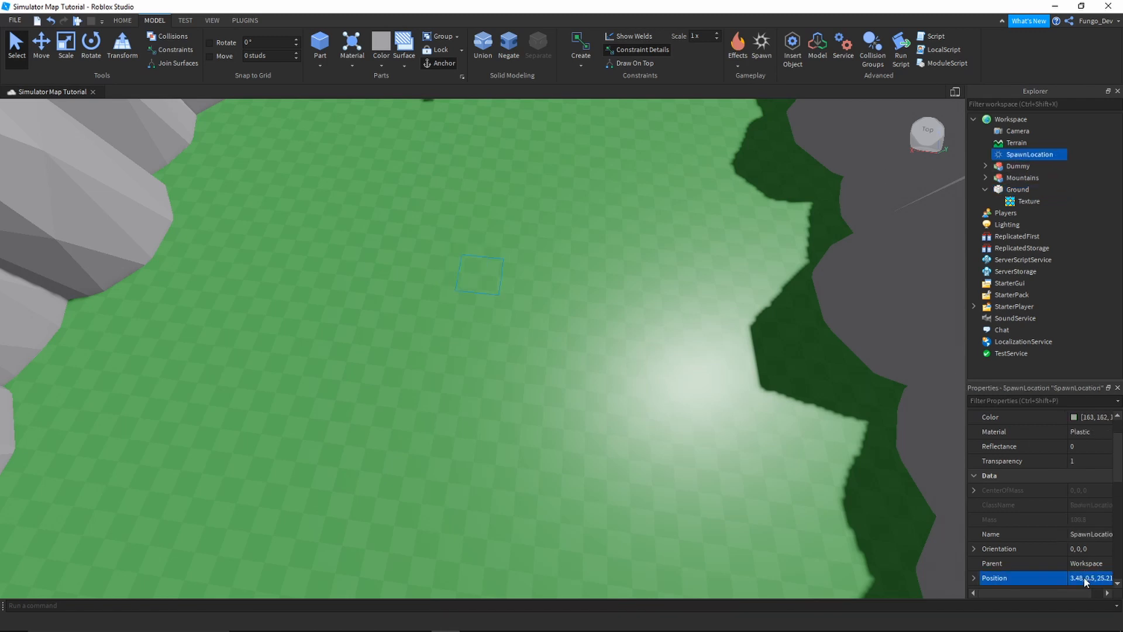
- Raise the SpawnLocation above the ground to a height of about 1.65 studs
scroll(435, 252, up, 5)
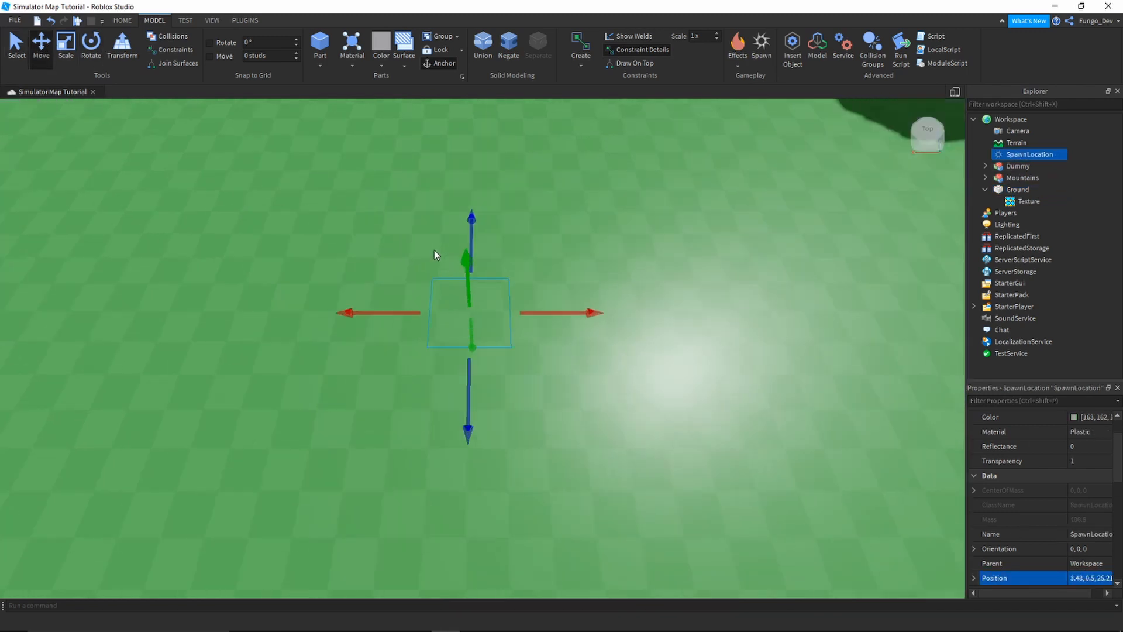
right_drag(434, 252, 434, 250)
drag(477, 320, 469, 315)
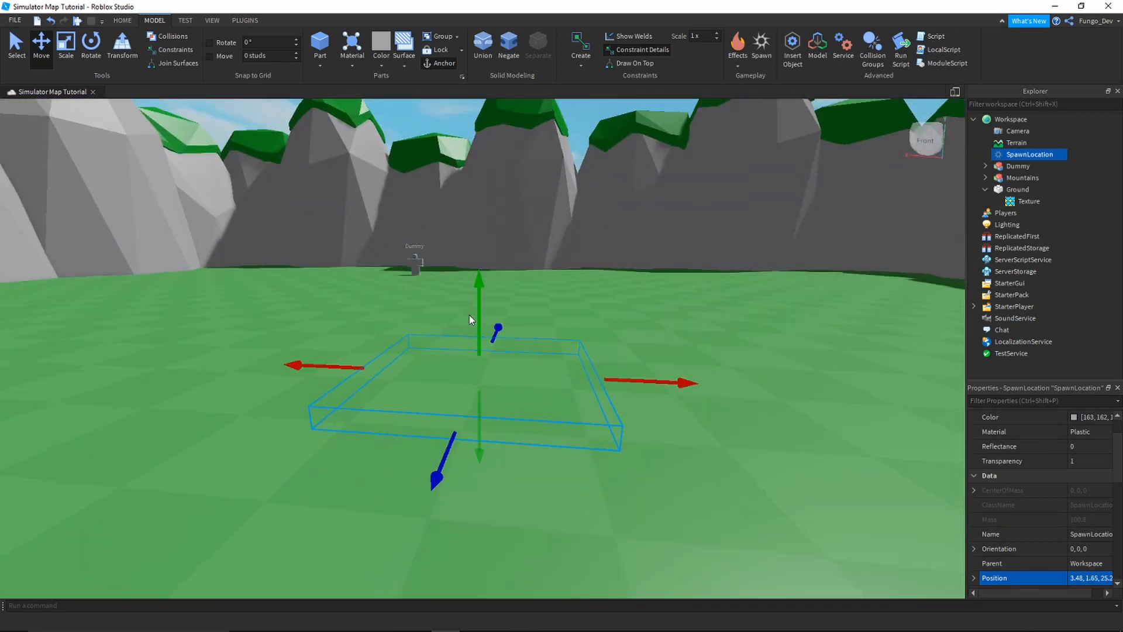
- Lock the SpawnLocation so it cannot be selected in the viewport
right_drag(469, 315, 468, 314)
scroll(469, 315, down, 5)
scroll(470, 315, down, 5)
key(w)
scroll(1051, 539, down, 3)
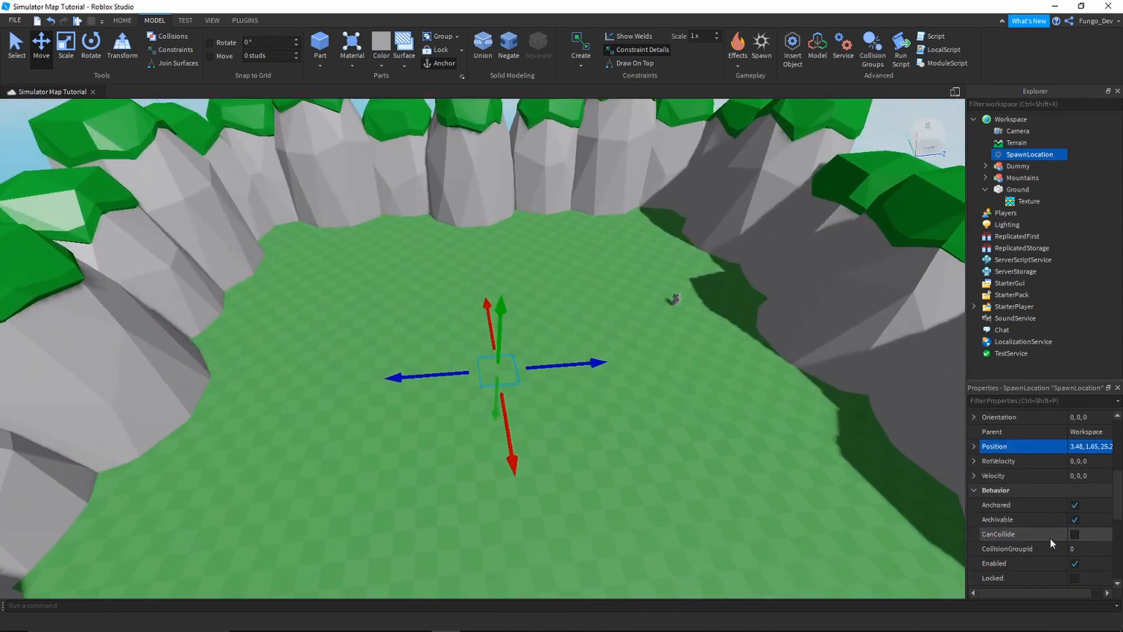
click(1075, 578)
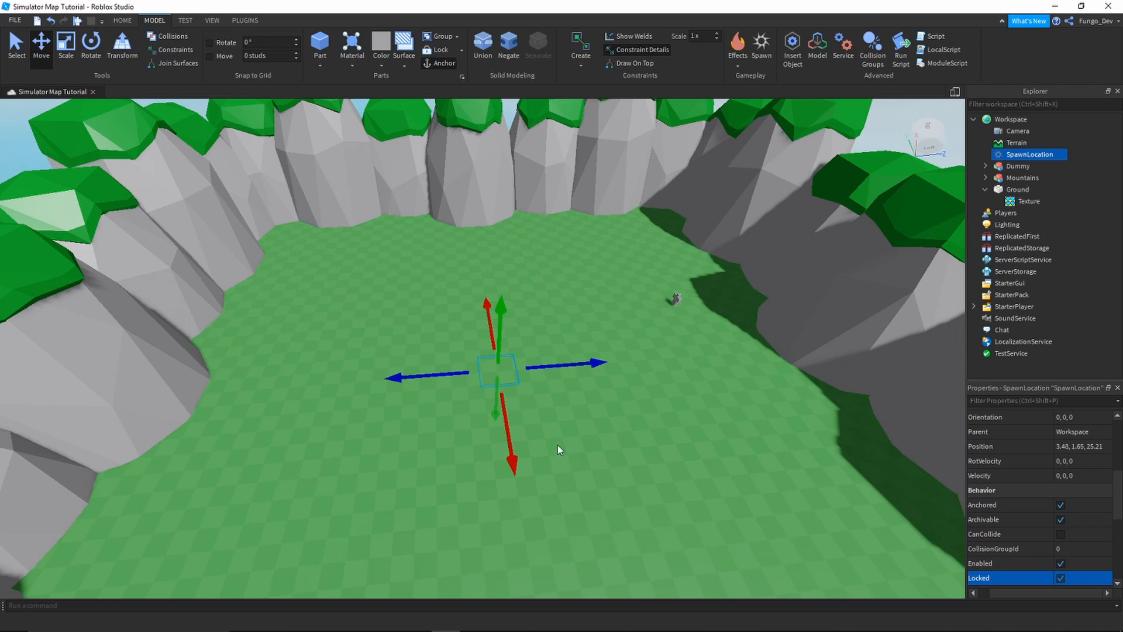
- Insert a new block part on the ground near the centre of the map
click(476, 388)
right_drag(478, 388, 478, 388)
key(w)
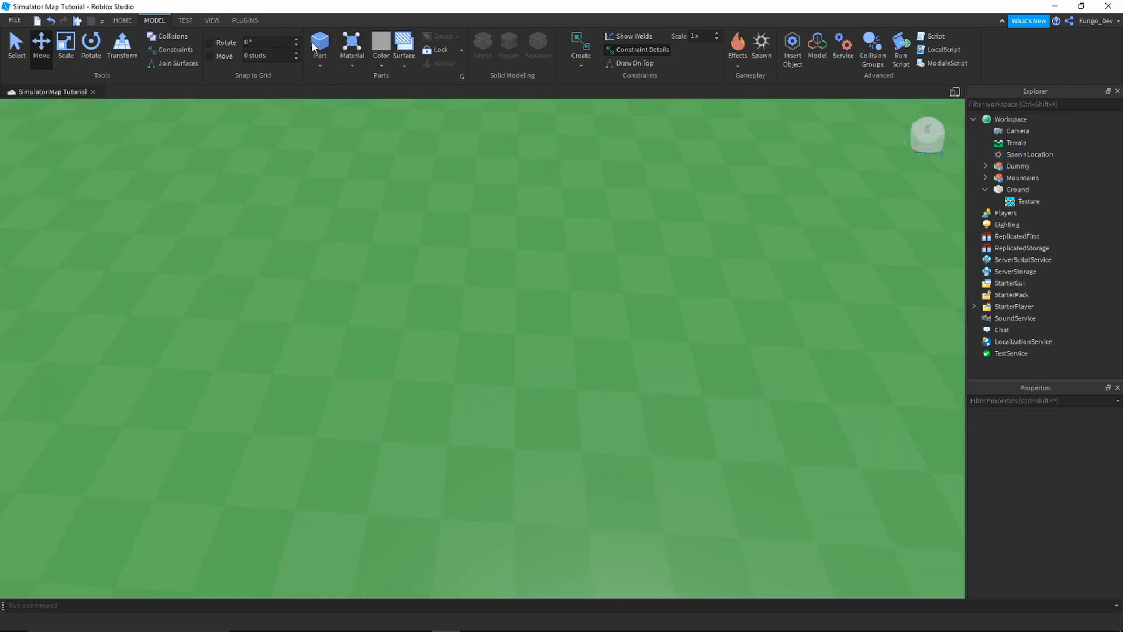
click(320, 44)
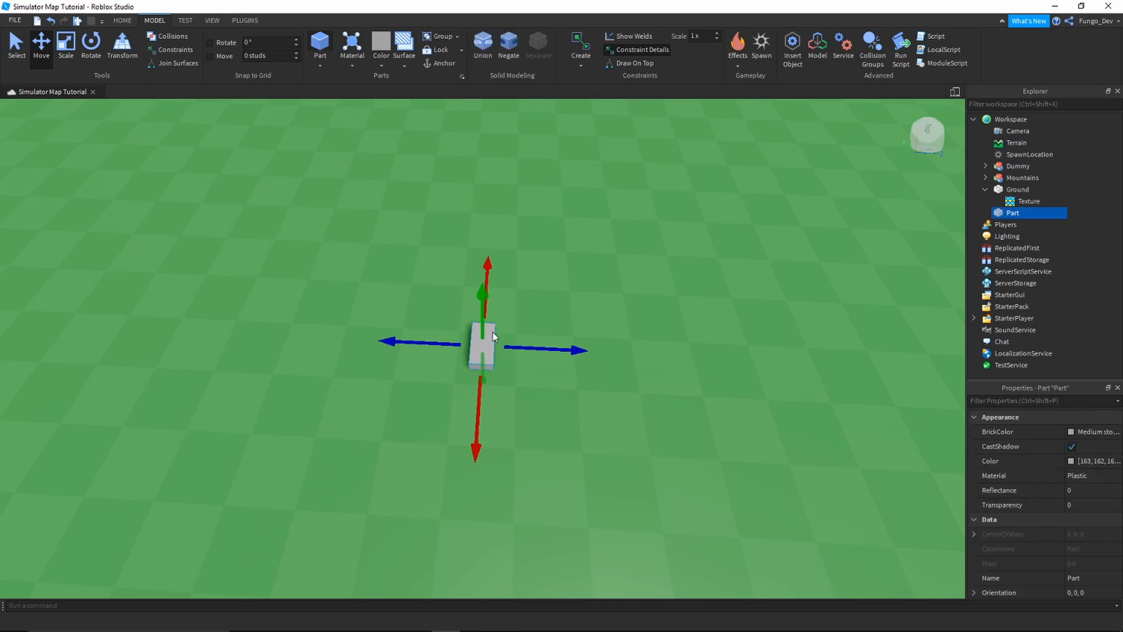
- Set the new part's material to SmoothPlastic and its BrickColor to Pine Cone
right_drag(483, 327, 483, 327)
key(w)
scroll(482, 328, up, 3)
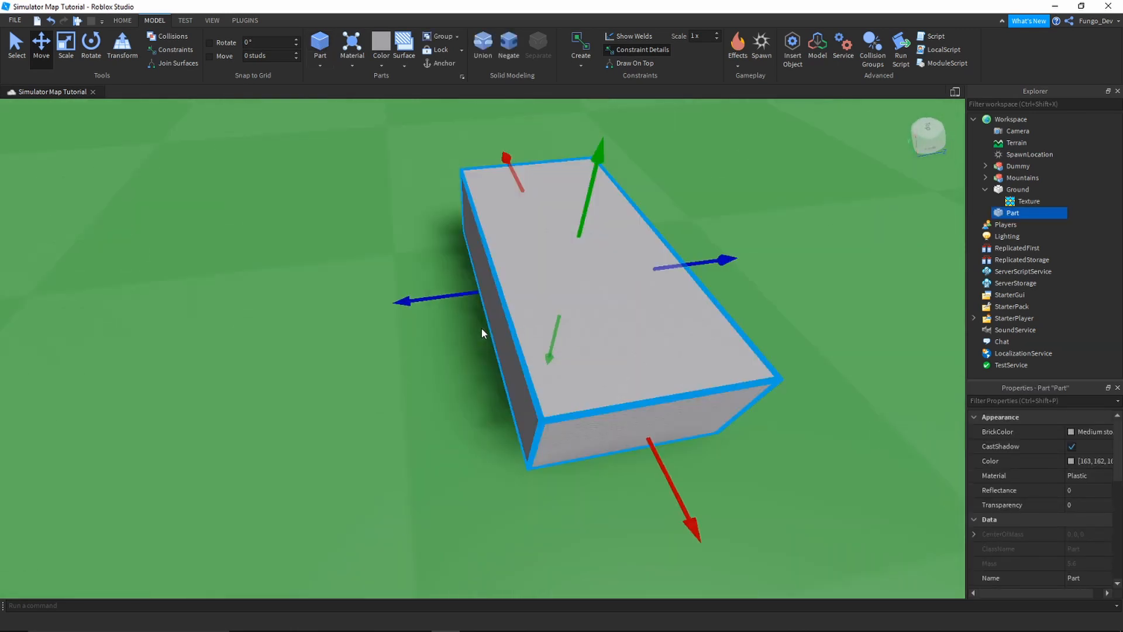
click(1080, 476)
click(1080, 476)
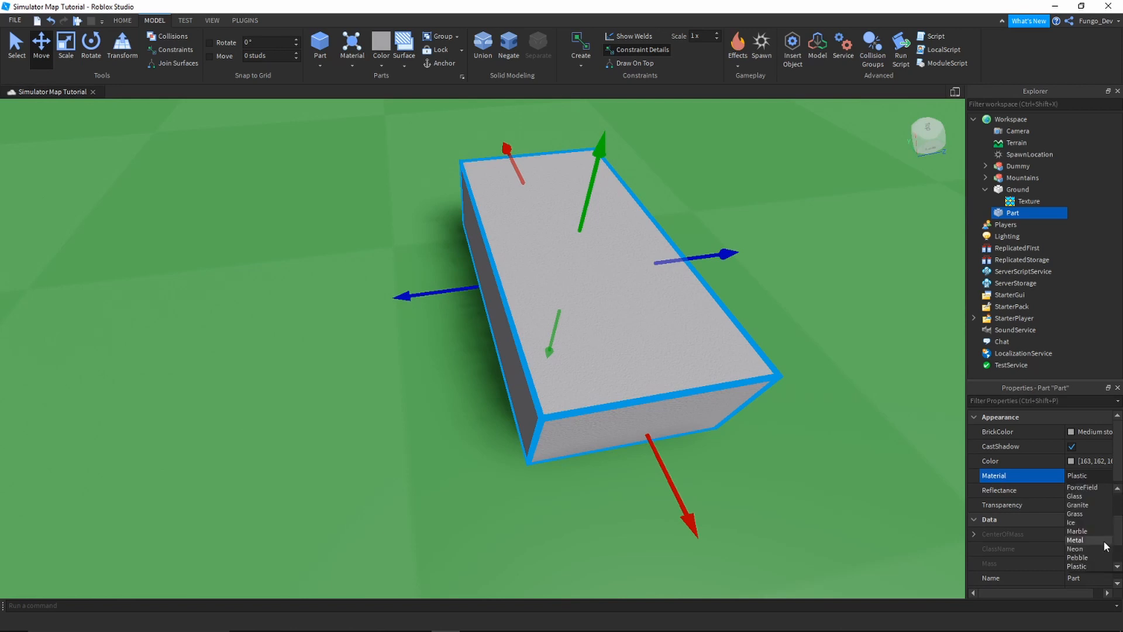
click(1087, 549)
click(1065, 431)
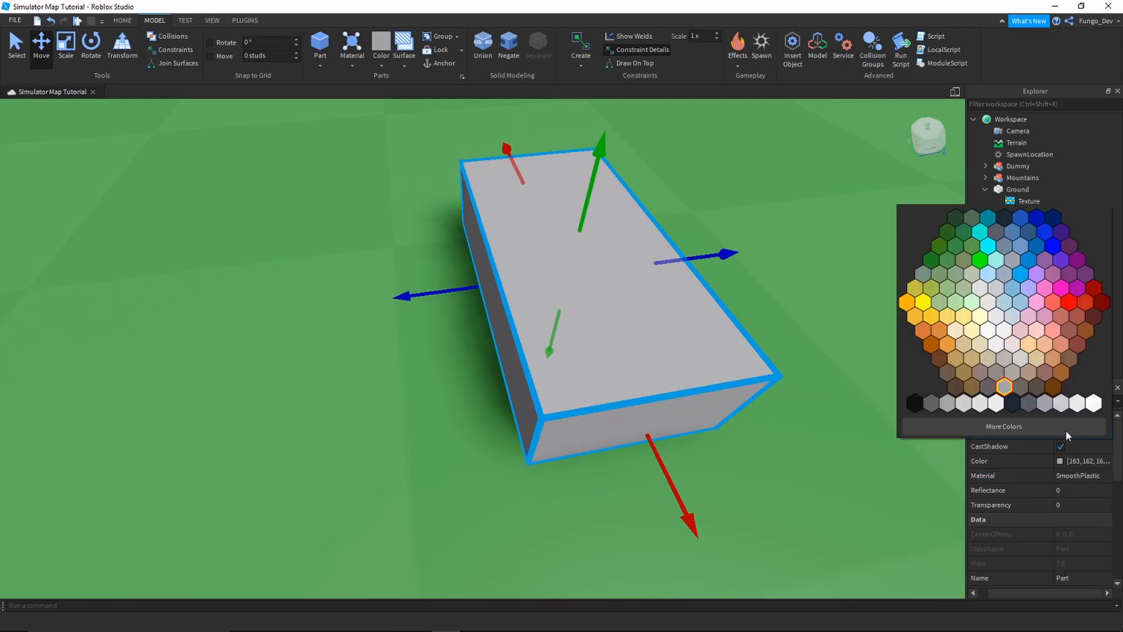
click(948, 378)
- Scale the brown part's height down so it becomes a thin slab lying on the ground
drag(628, 390, 419, 379)
click(66, 47)
scroll(343, 233, down, 10)
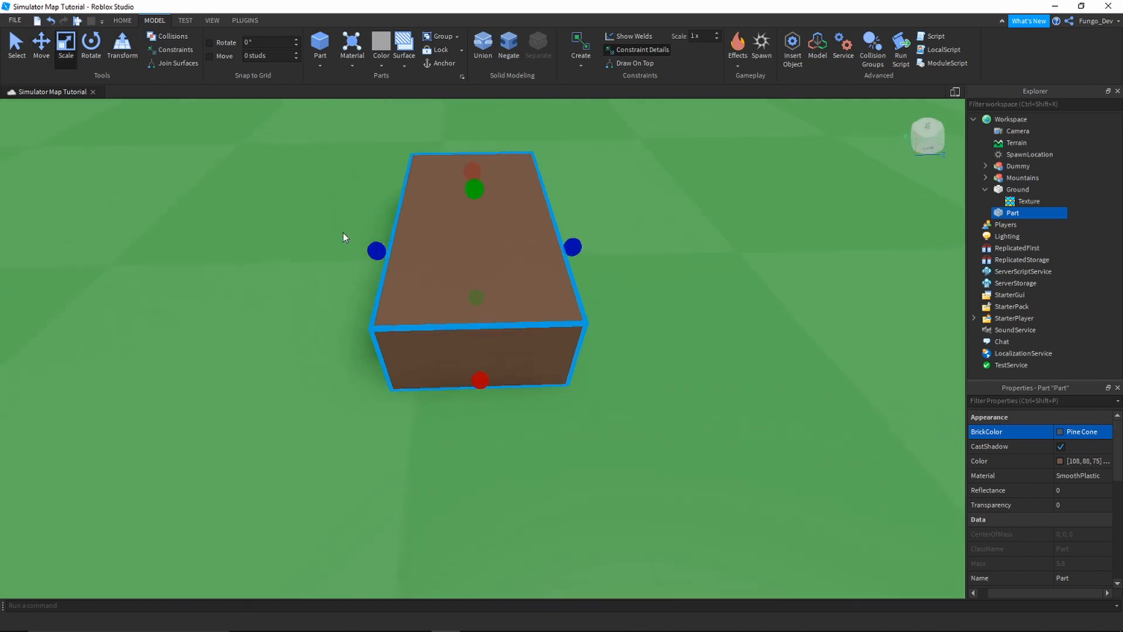
drag(487, 322, 487, 341)
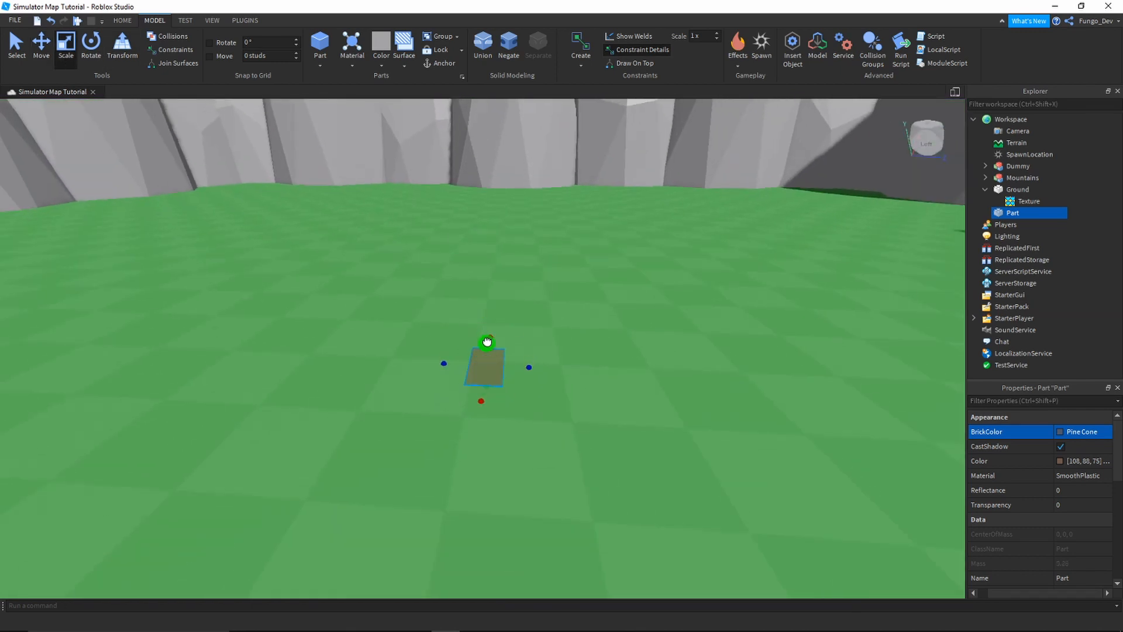
right_drag(494, 359, 500, 361)
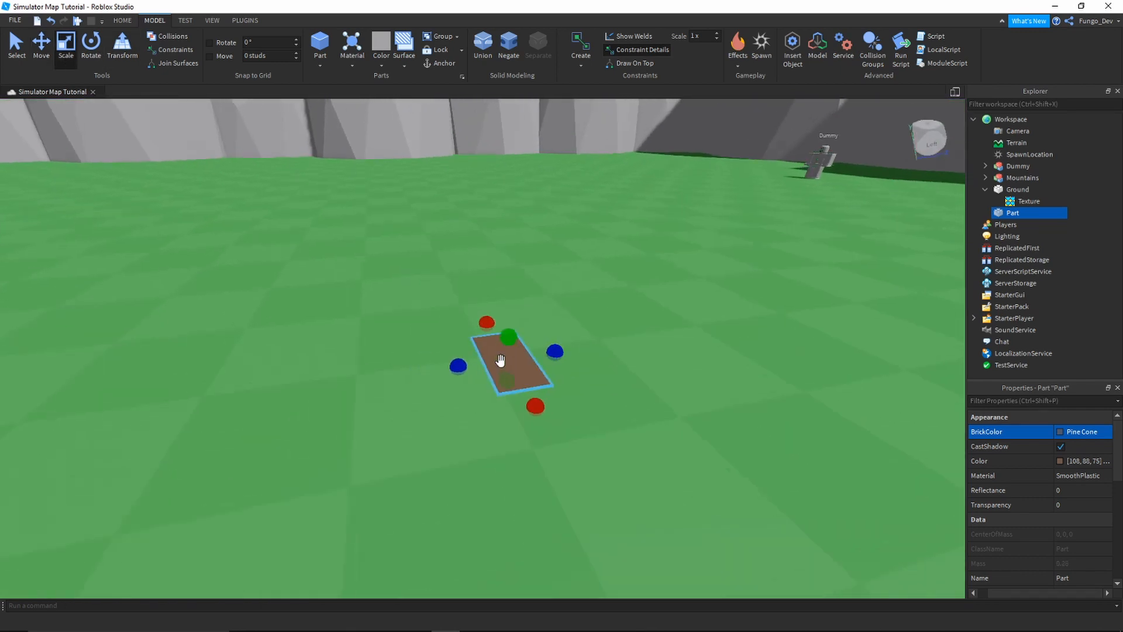
scroll(501, 354, up, 6)
right_drag(606, 381, 584, 402)
drag(584, 403, 548, 397)
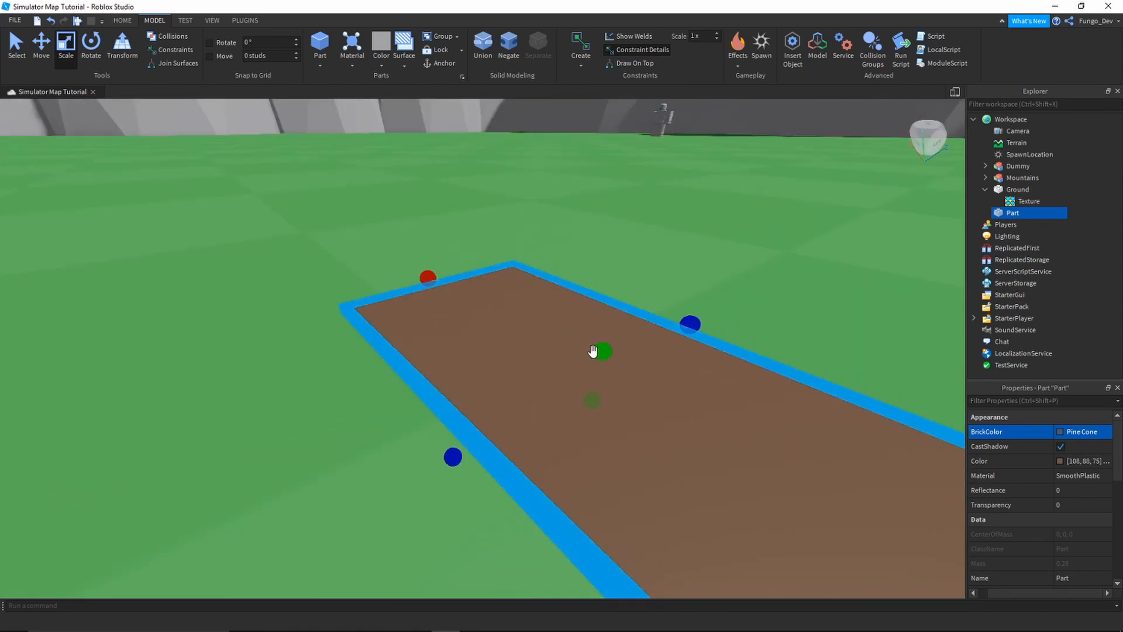
drag(592, 353, 593, 347)
right_drag(593, 348, 593, 350)
scroll(593, 350, down, 6)
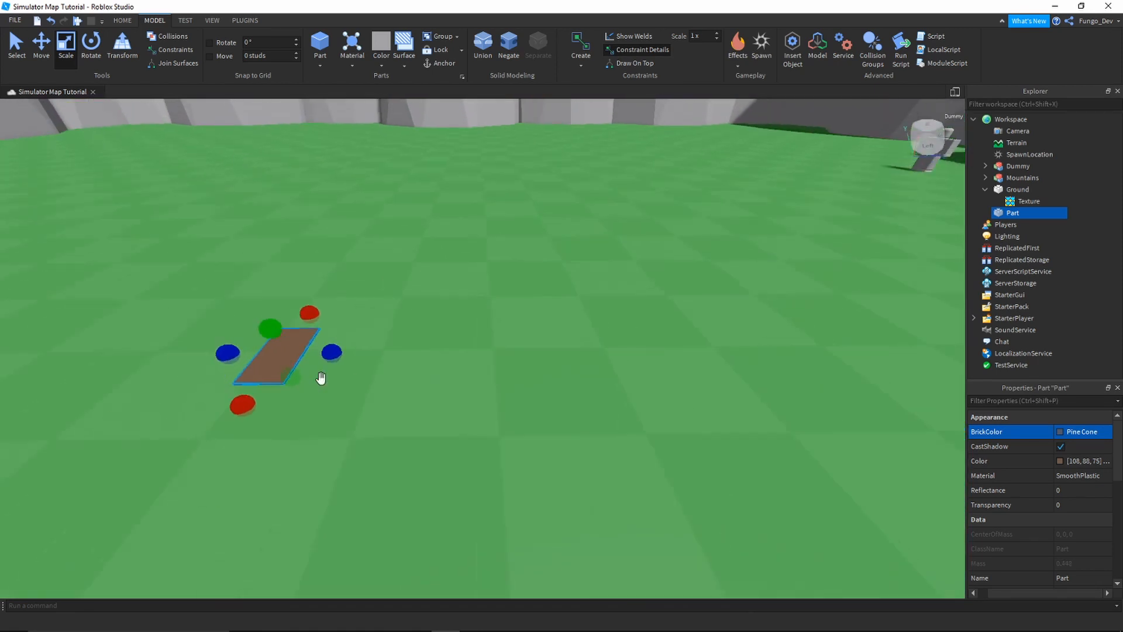
- Widen the thin brown slab along its short side
right_drag(321, 381, 457, 370)
drag(470, 359, 523, 362)
key(s)
key(d)
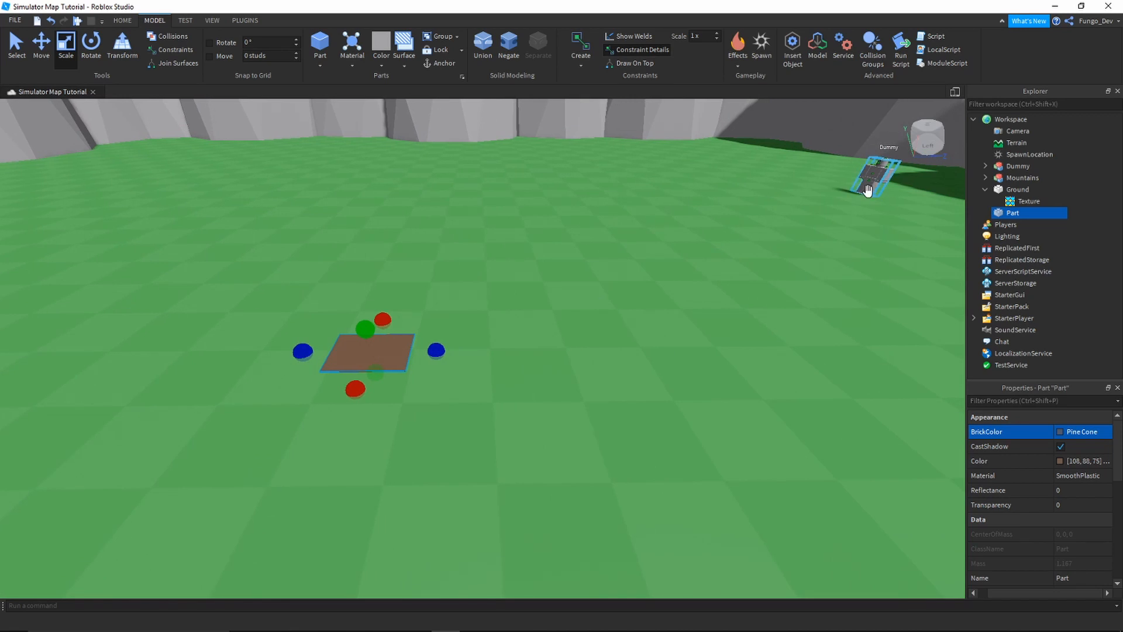
- Move the brown slab to the Dummy and rotate it a quarter turn
drag(868, 186, 472, 374)
key(ctrl+r)
right_drag(472, 373, 472, 374)
key(w)
drag(555, 337, 567, 337)
drag(395, 383, 431, 358)
- Stretch the brown slab lengthwise across the ground until both ends reach the mountains, forming a path
key(s)
right_drag(439, 363, 439, 363)
key(a)
drag(441, 339, 175, 319)
key(s)
right_drag(331, 314, 331, 314)
key(s)
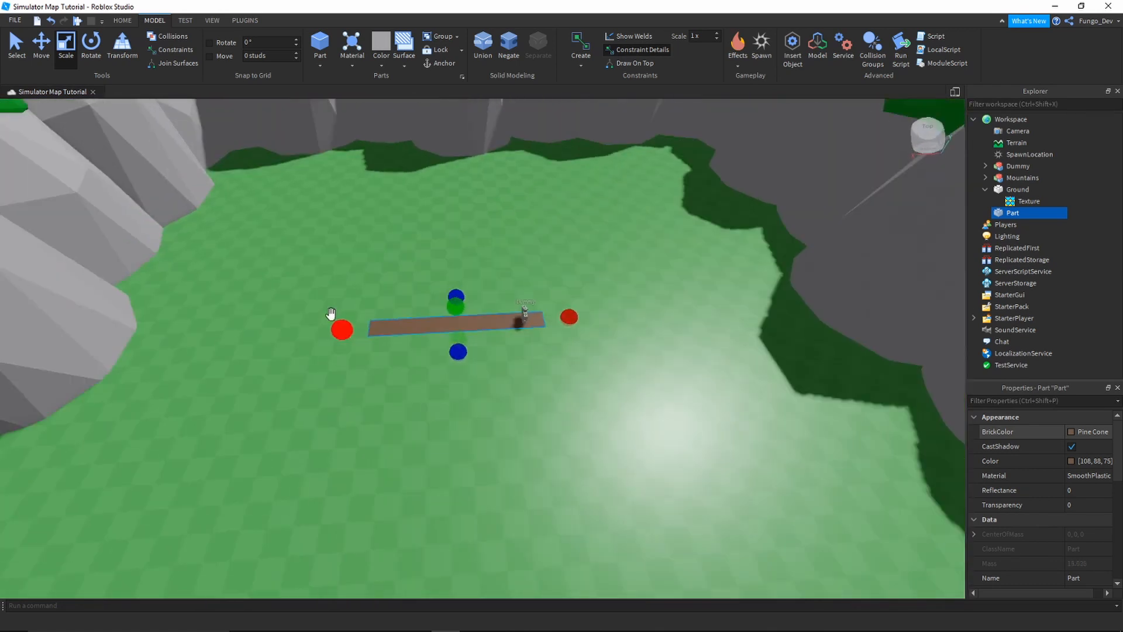
key(a)
key(d)
drag(376, 325, 152, 338)
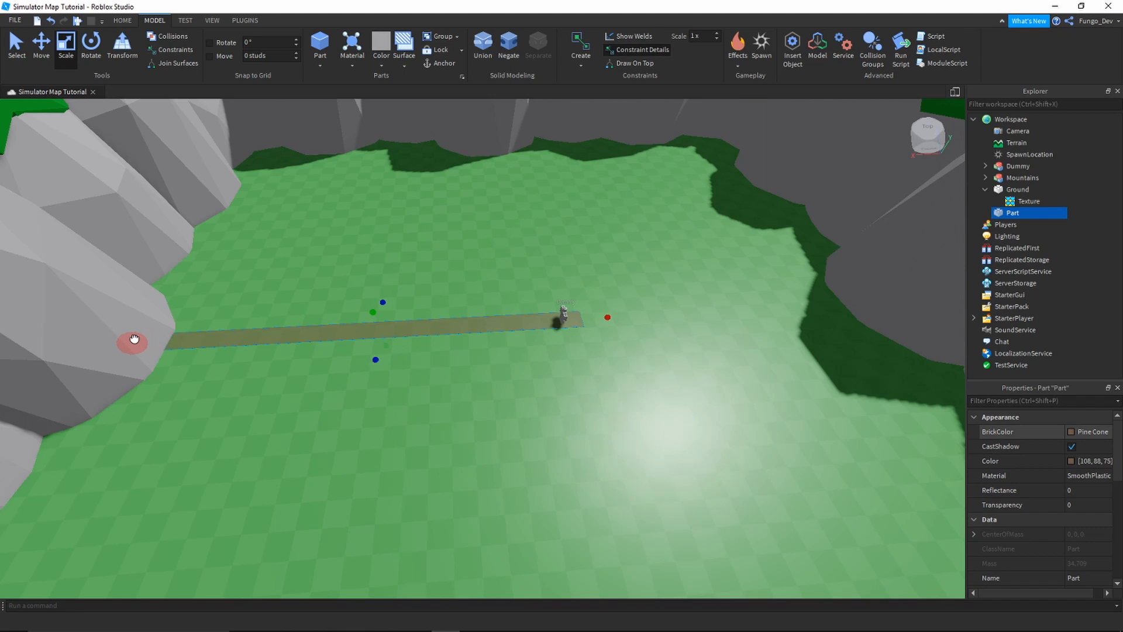
key(d)
drag(594, 319, 817, 314)
- Widen the brown path a little more, judging its width against the Dummy
key(w)
right_drag(648, 315, 629, 317)
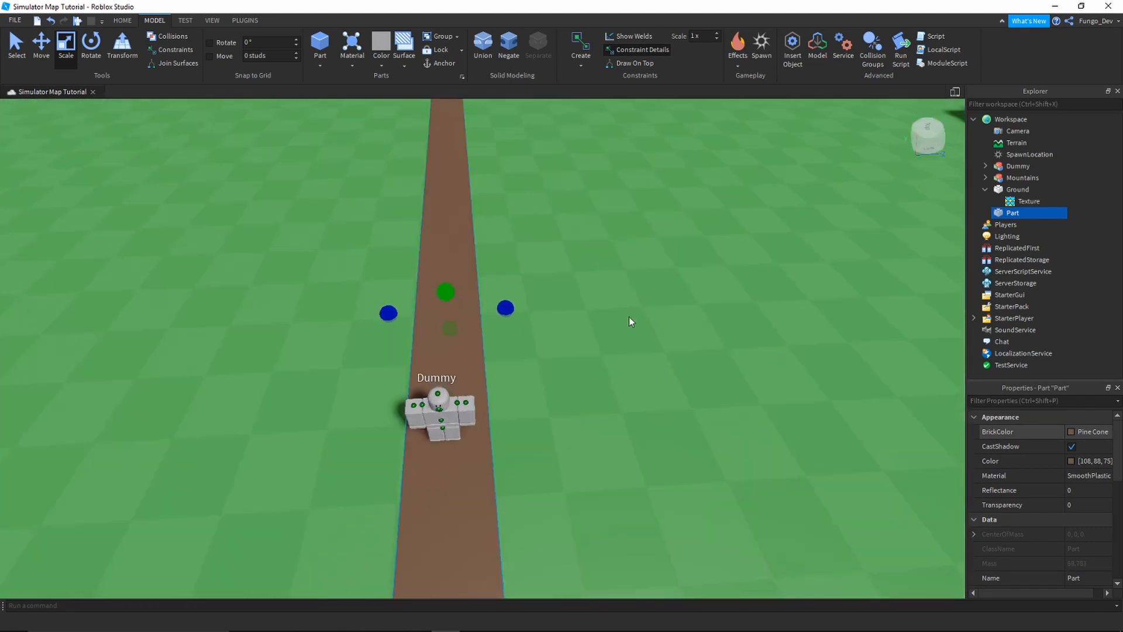
drag(505, 308, 539, 308)
- Duplicate the brown path and rotate the copy a quarter turn so the two paths cross
click(42, 47)
right_drag(539, 308, 542, 310)
key(a)
scroll(541, 310, down, 5)
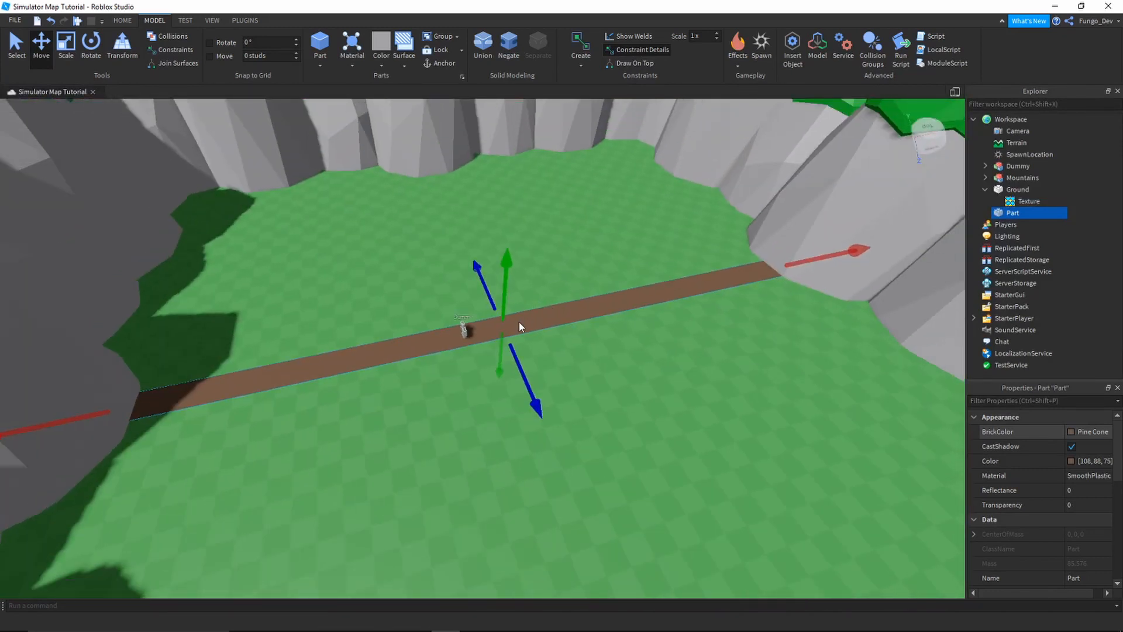
key(ctrl+d)
key(ctrl+r)
right_drag(519, 322, 519, 324)
scroll(520, 322, up, 10)
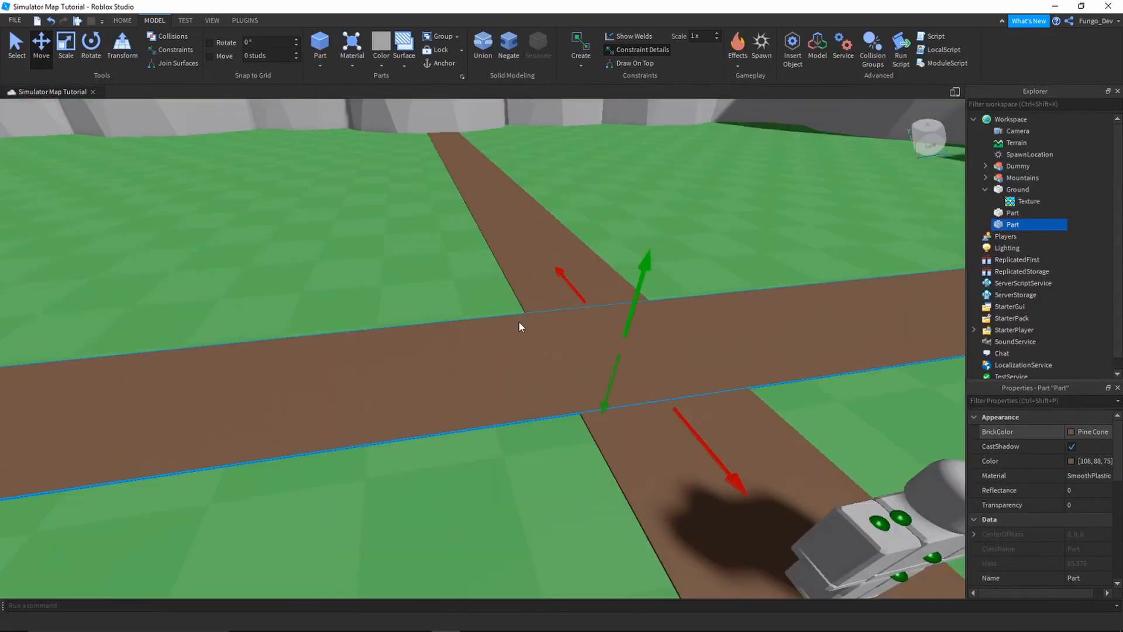
scroll(519, 322, down, 4)
scroll(520, 324, up, 2)
- Shift the original brown path sideways so that it is centred on the SpawnLocation
click(595, 304)
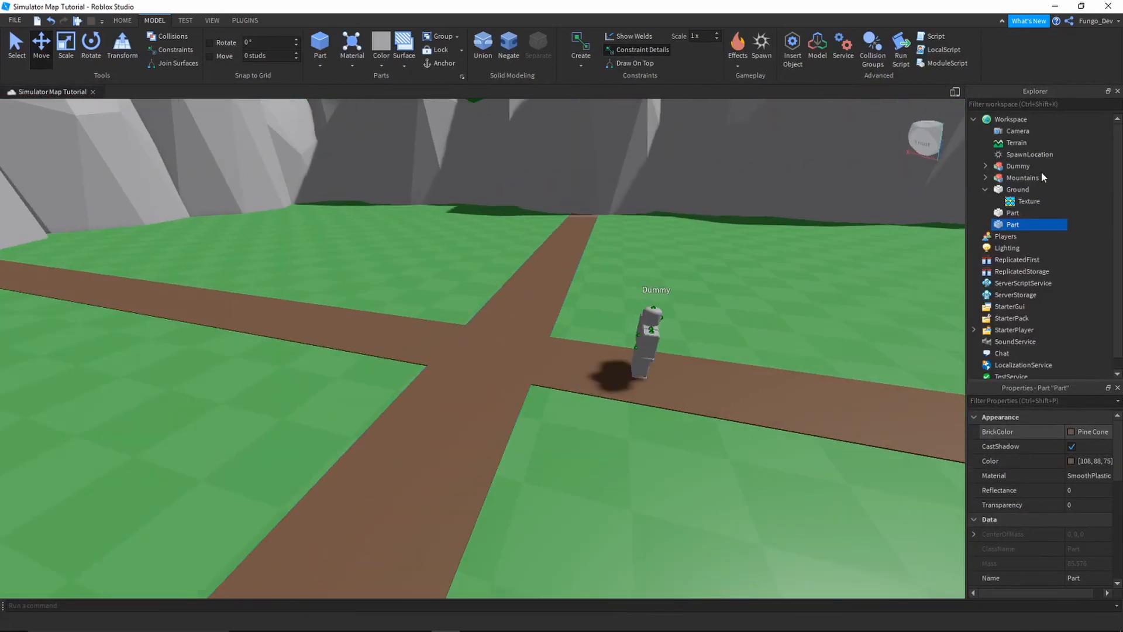
click(1007, 155)
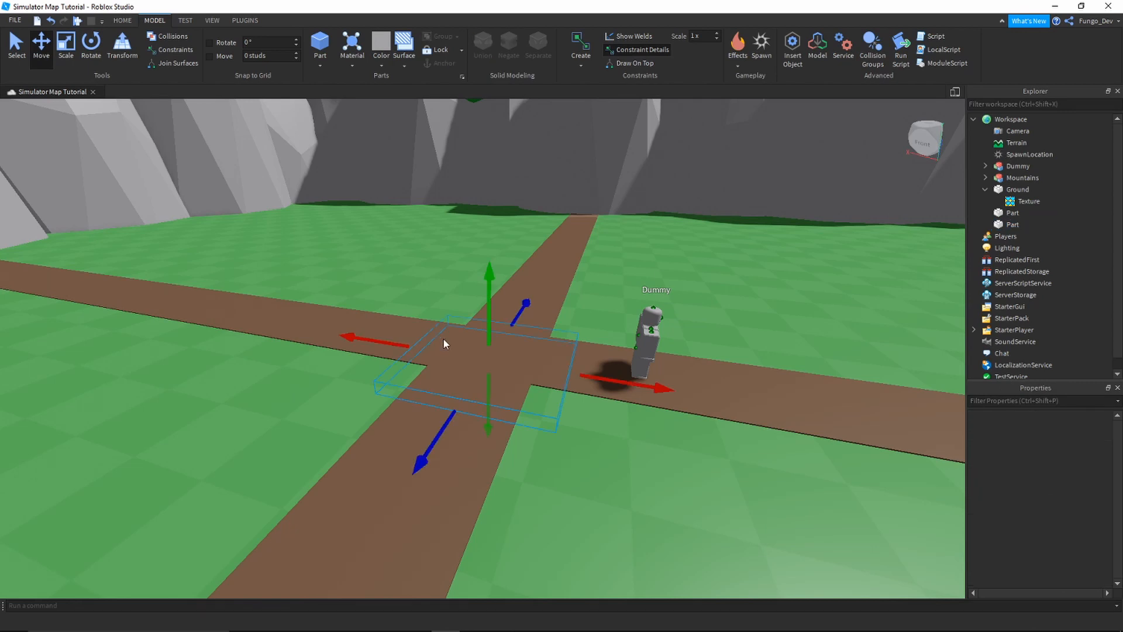
right_drag(443, 344, 454, 314)
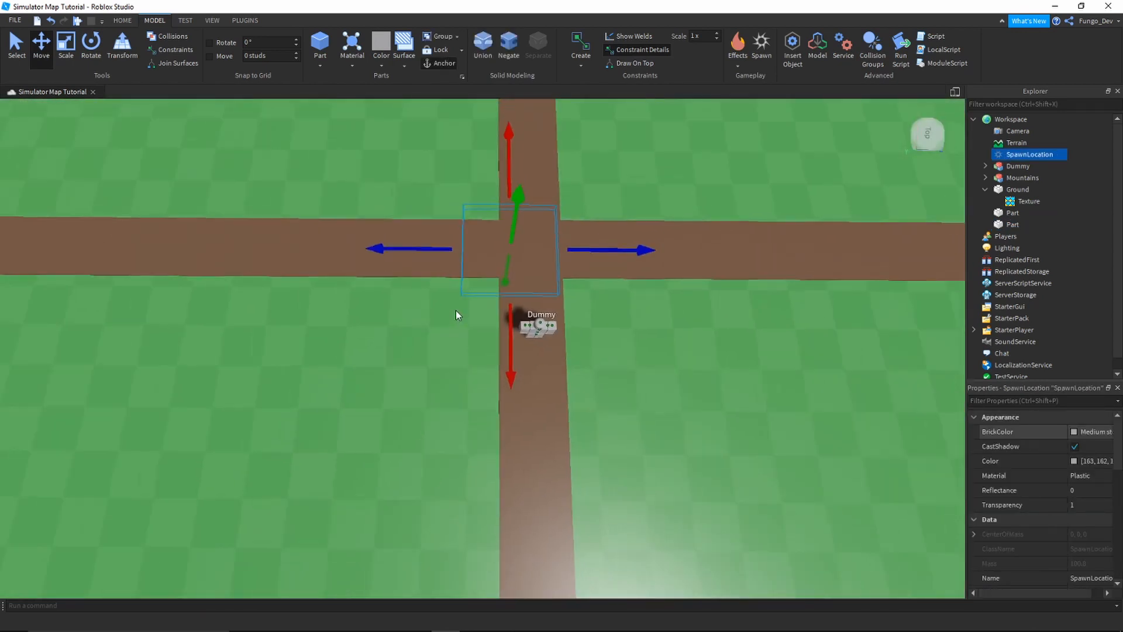
scroll(495, 416, down, 1)
click(499, 419)
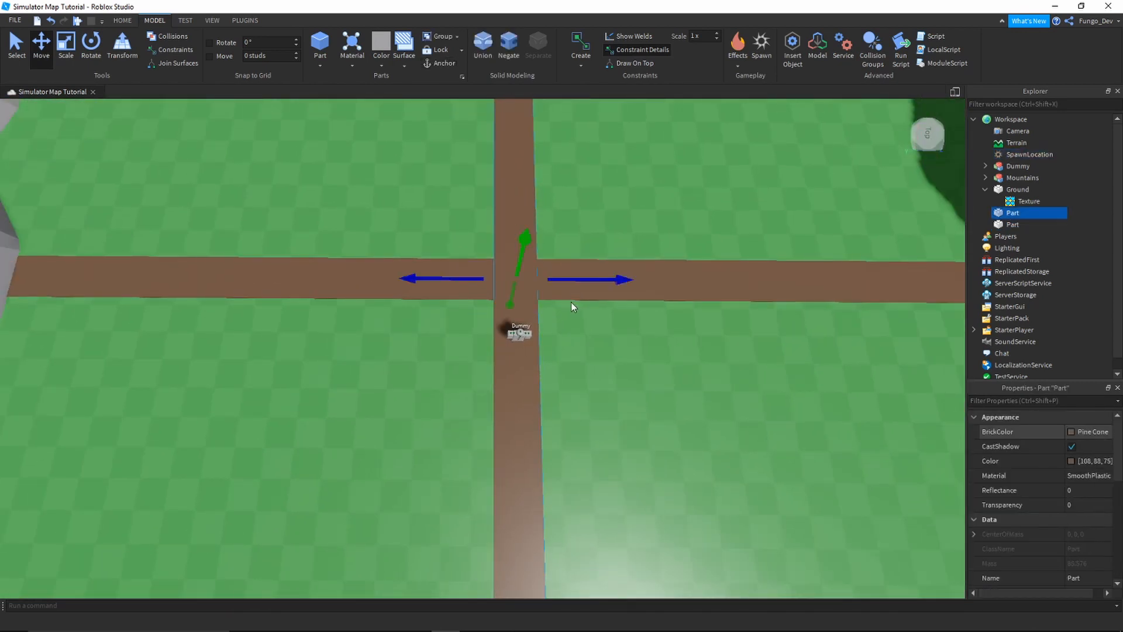
drag(572, 281, 560, 281)
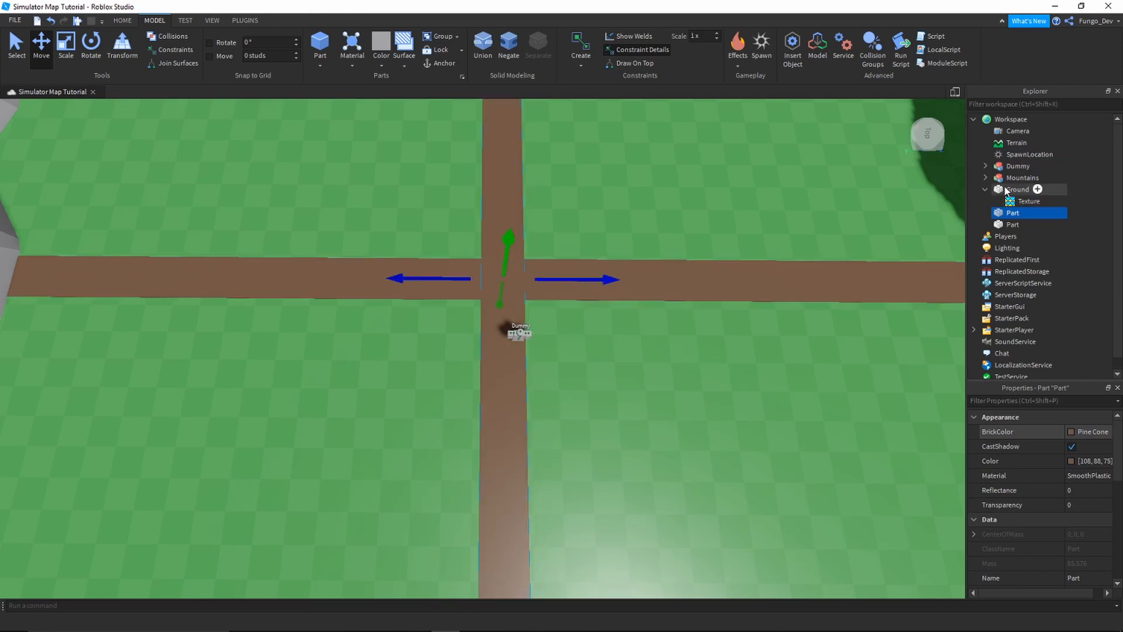
- Examine how the two crossing paths line up with the SpawnLocation and meet the surrounding mountains
click(983, 190)
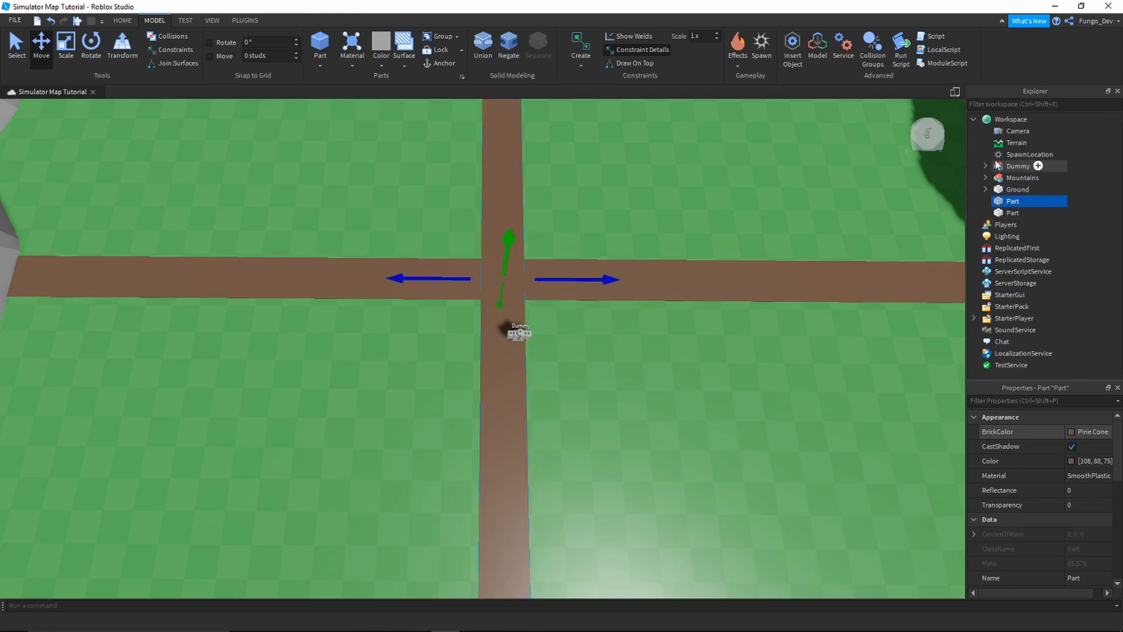
click(1000, 155)
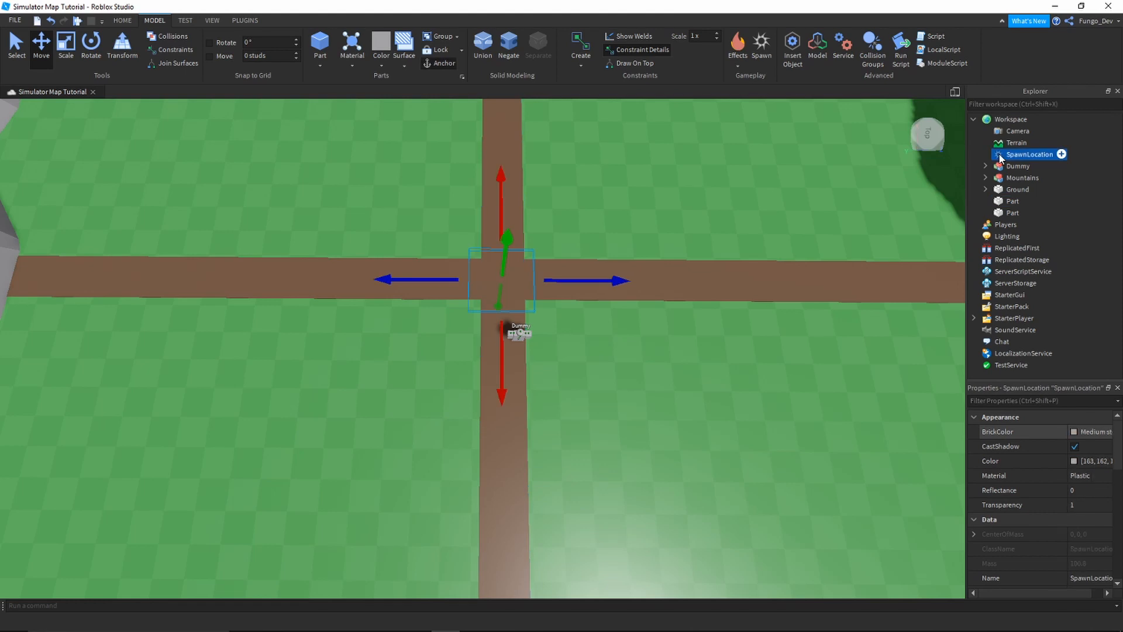
scroll(714, 335, down, 5)
right_drag(713, 336, 711, 335)
scroll(710, 334, down, 4)
scroll(710, 333, up, 8)
scroll(710, 333, up, 8)
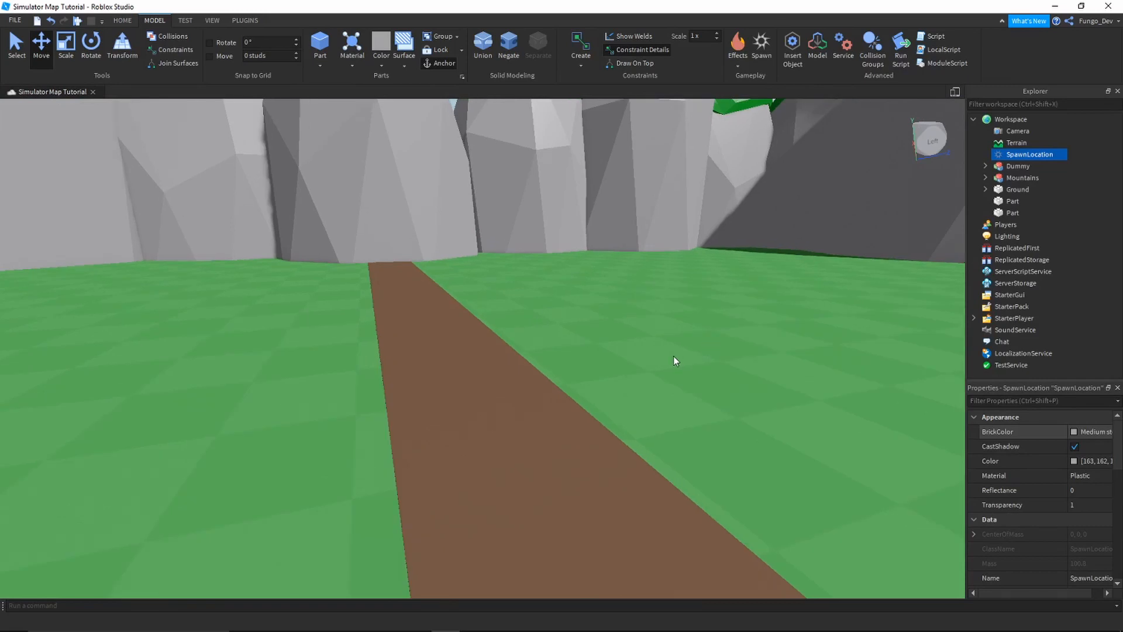
click(498, 258)
right_drag(497, 258, 493, 258)
scroll(465, 242, down, 12)
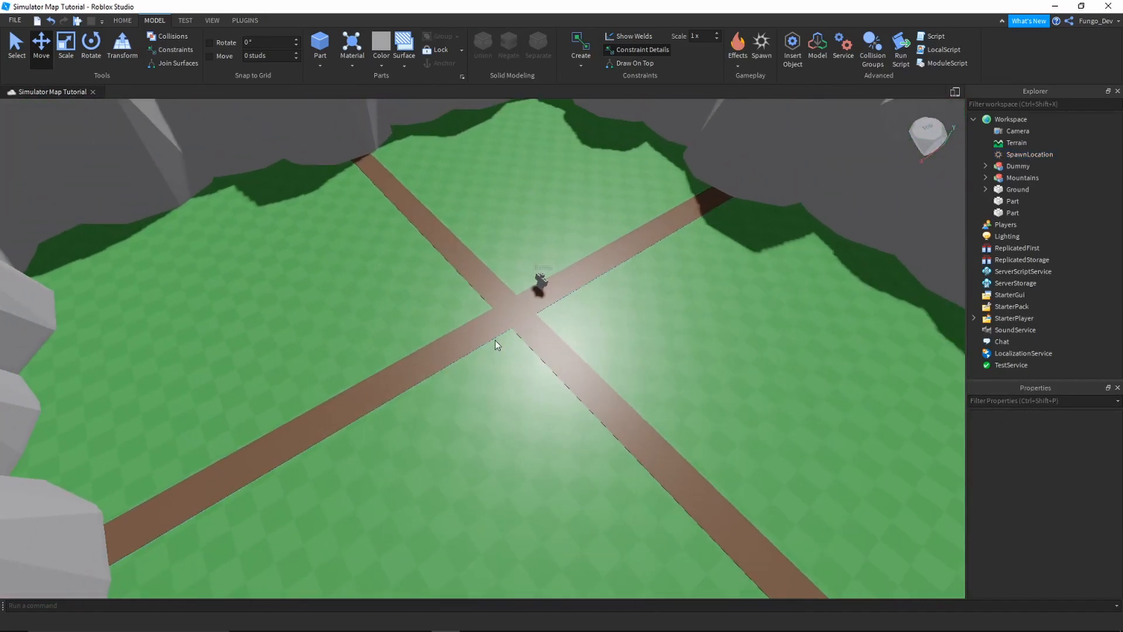
key(w)
key(d)
right_drag(472, 336, 472, 335)
key(w)
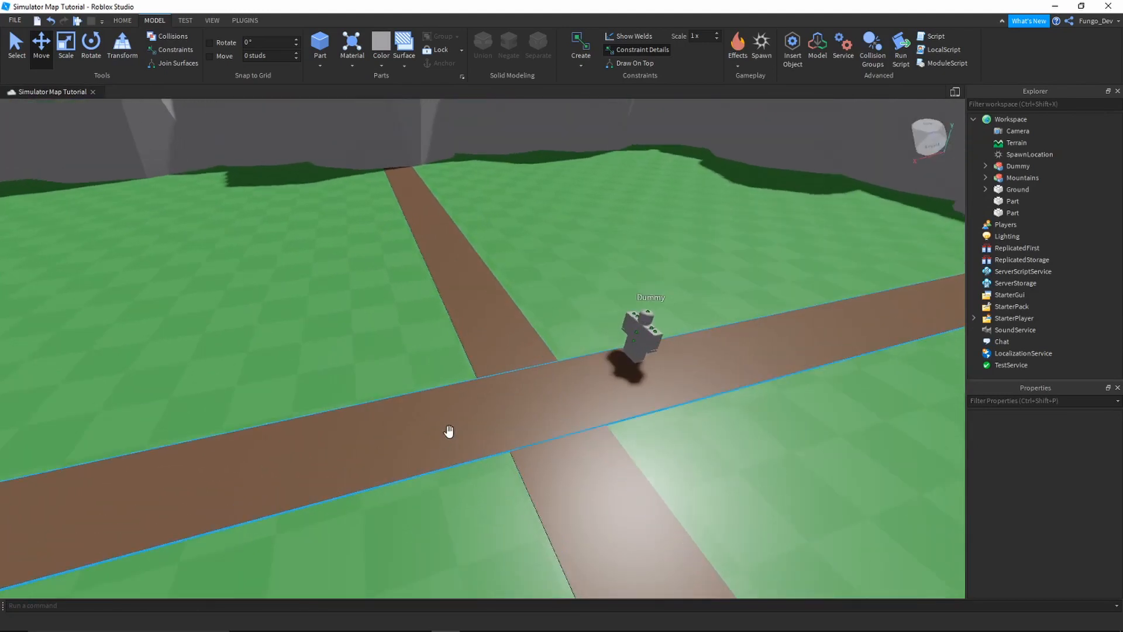
- Switch to Blender and add a cylinder mesh with 10 vertices at the origin
click(474, 620)
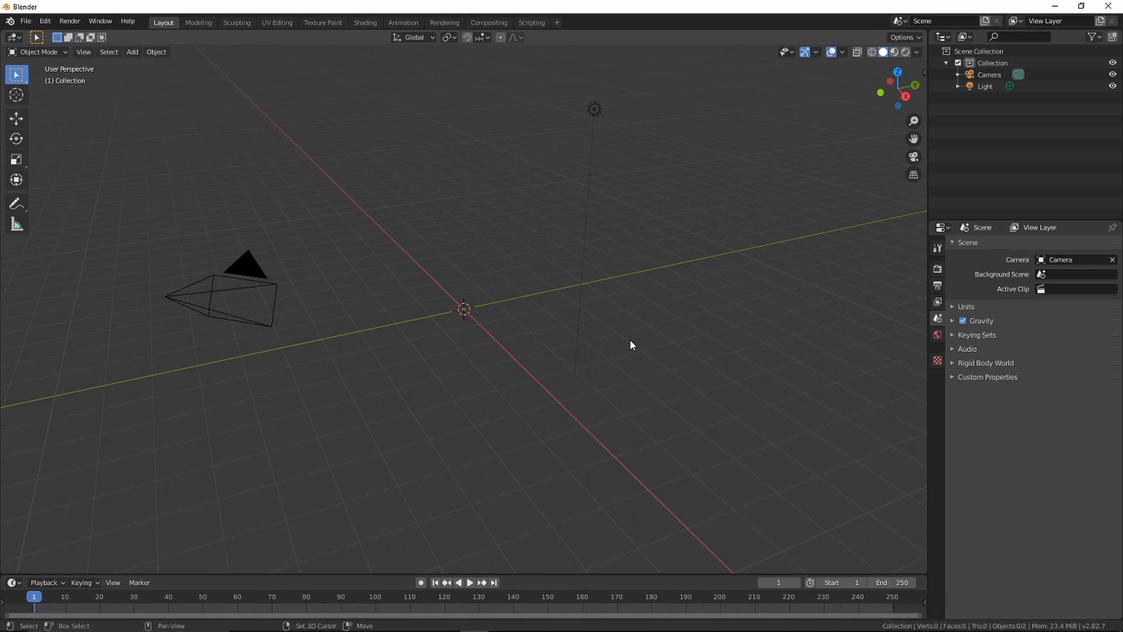
key(shift+a)
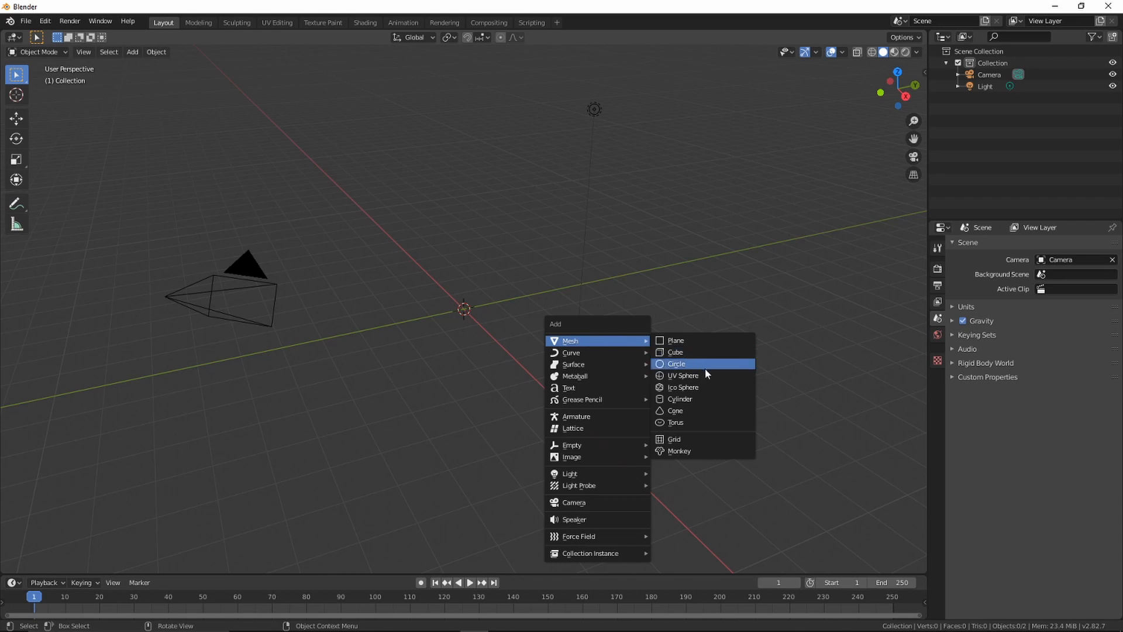
click(704, 398)
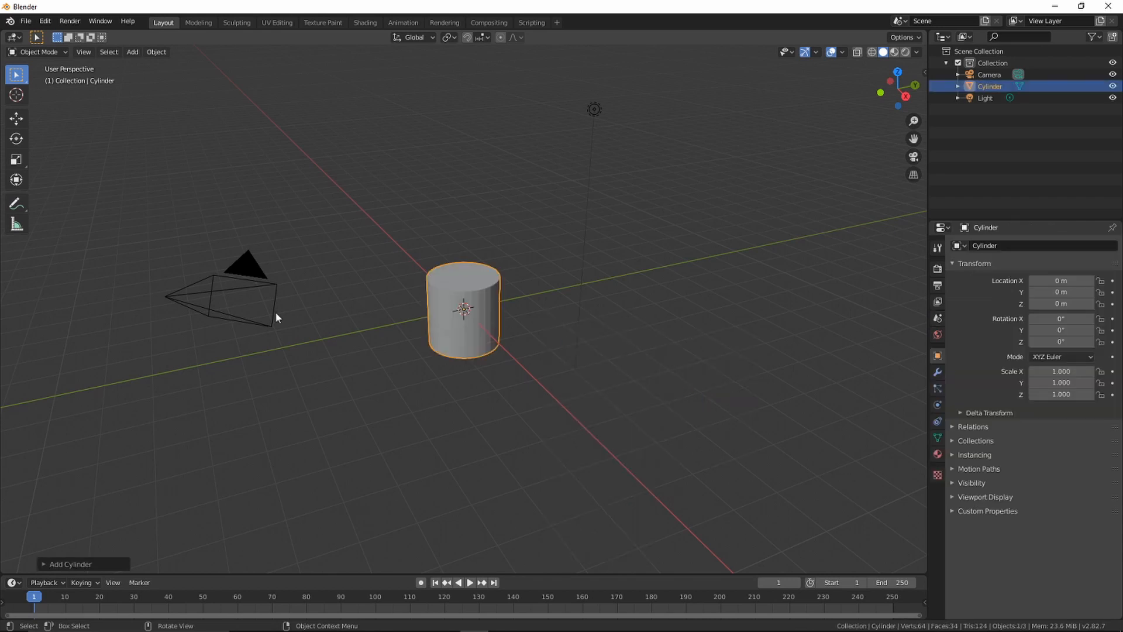
click(44, 564)
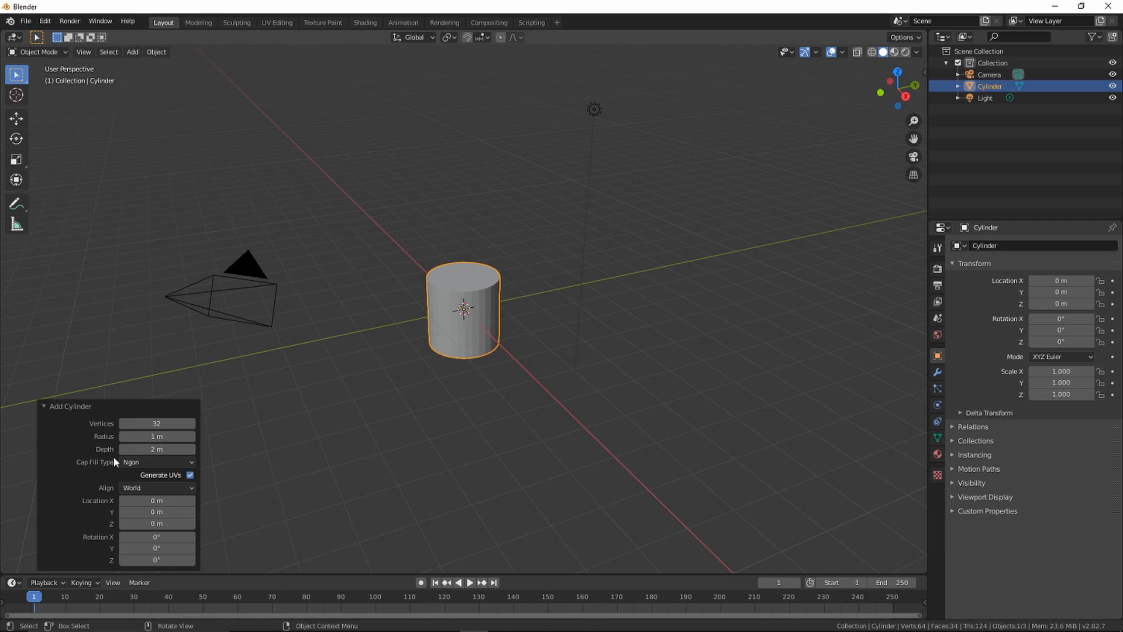
drag(146, 424, 123, 429)
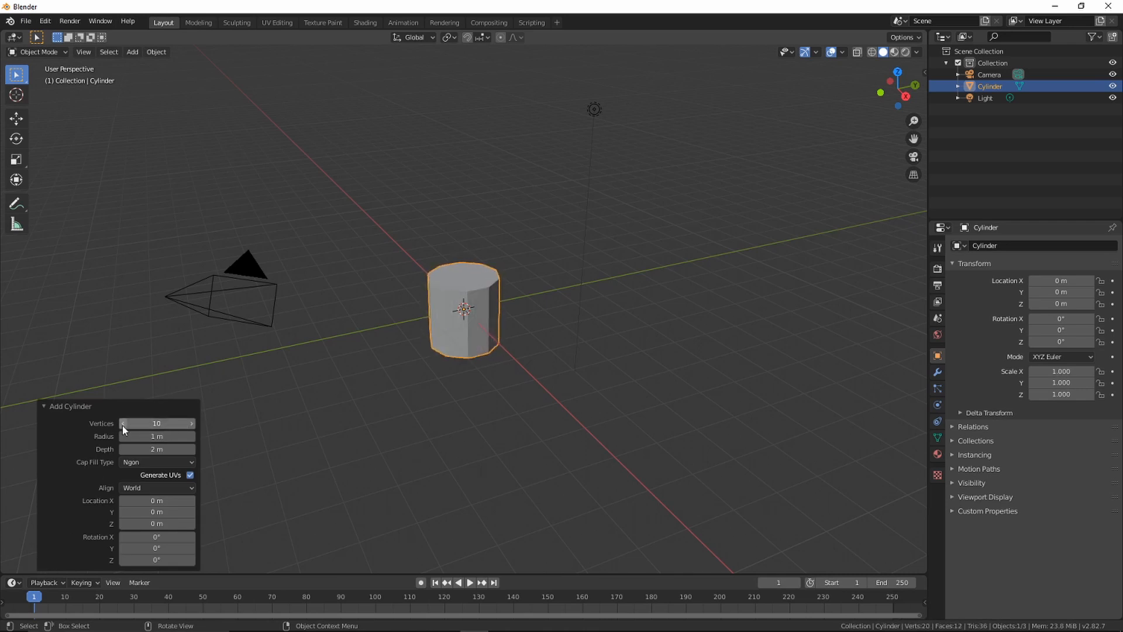
click(123, 426)
click(123, 425)
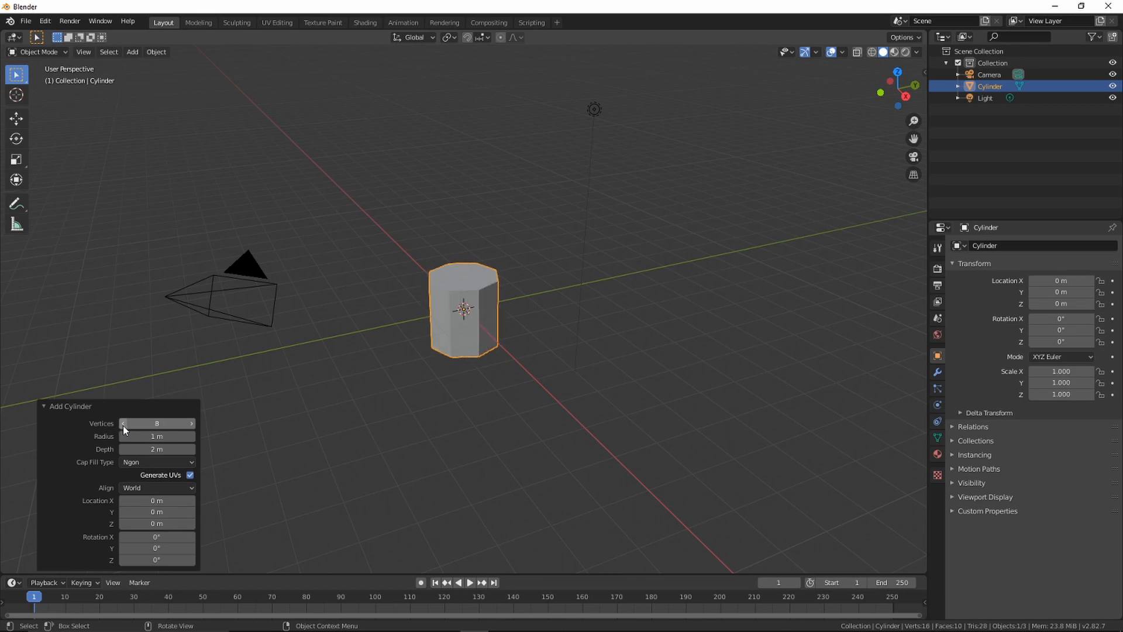
click(192, 425)
click(192, 425)
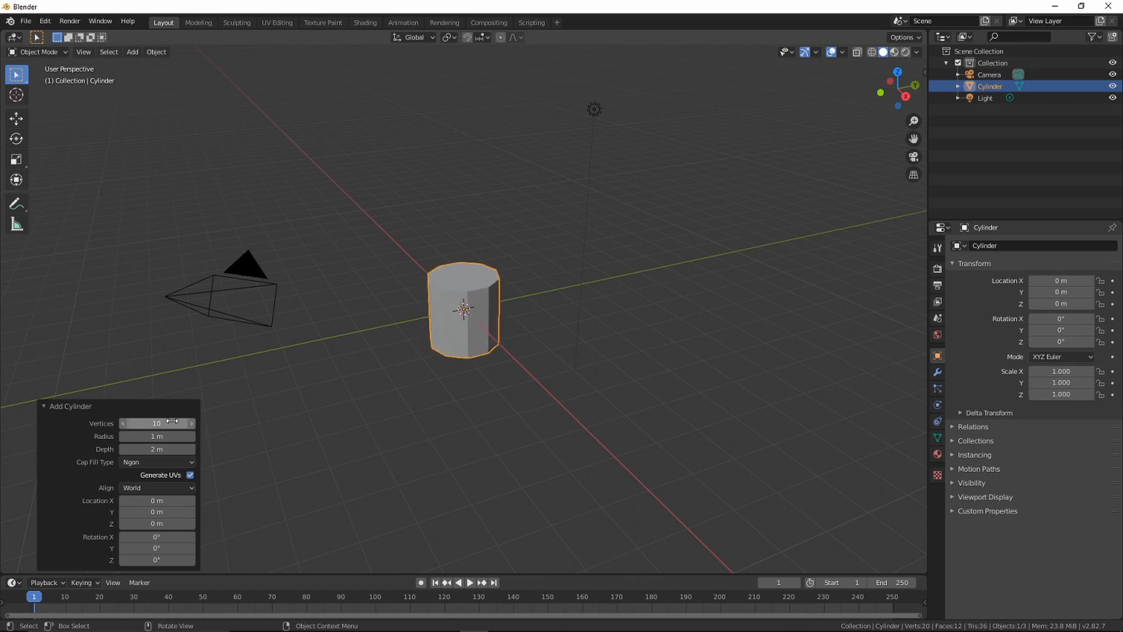
- Stretch the cylinder along the Z axis to about 3.62 times its height
middle_drag(427, 300, 414, 290)
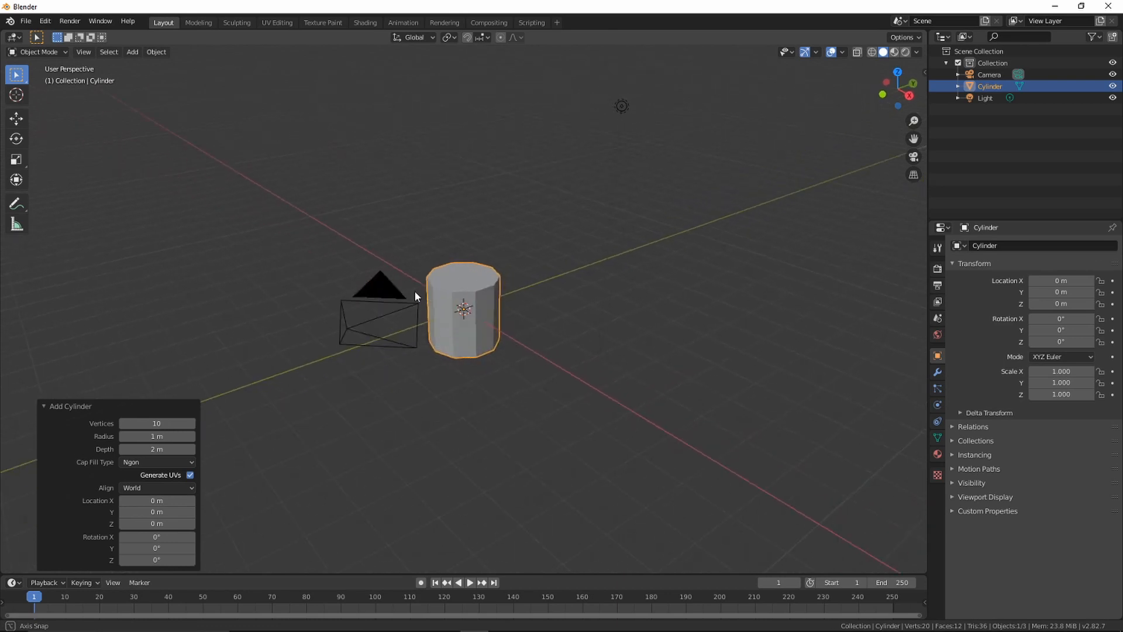
key(s)
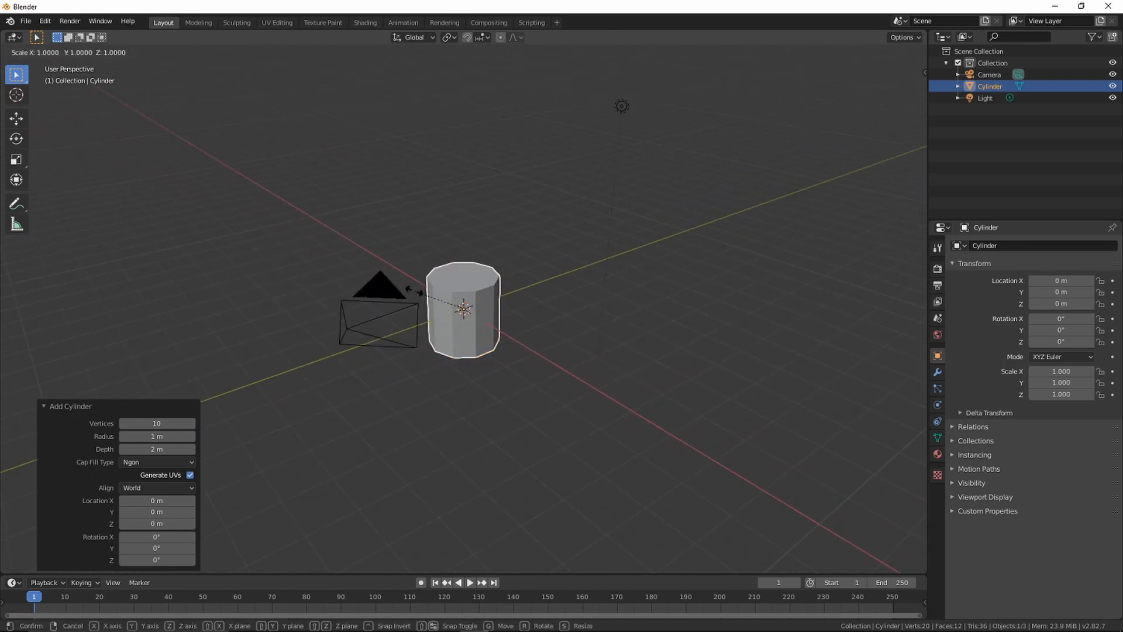
key(z)
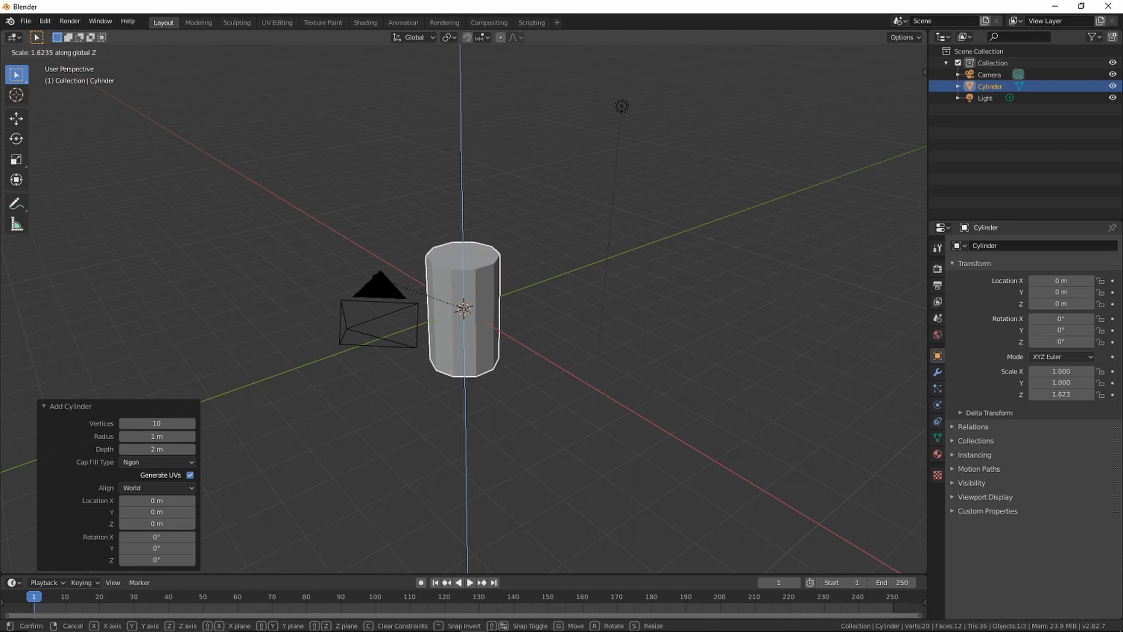
click(279, 261)
- Scale the cylinder down uniformly by a factor of about 0.81 and deselect it
middle_drag(279, 261, 373, 261)
scroll(374, 261, down, 2)
key(s)
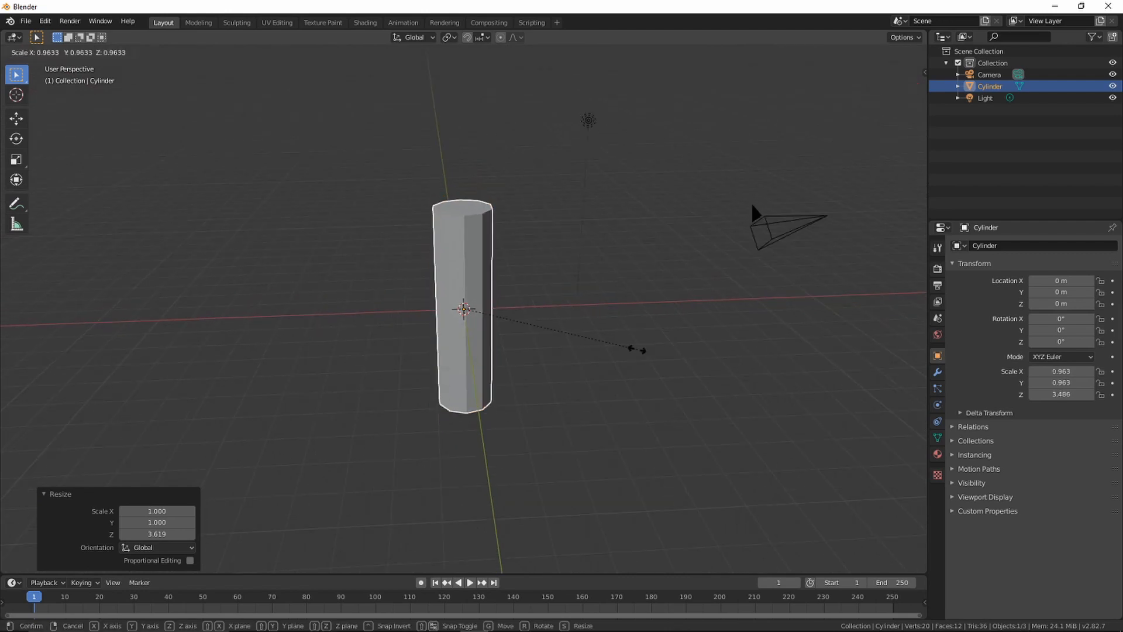
key(x)
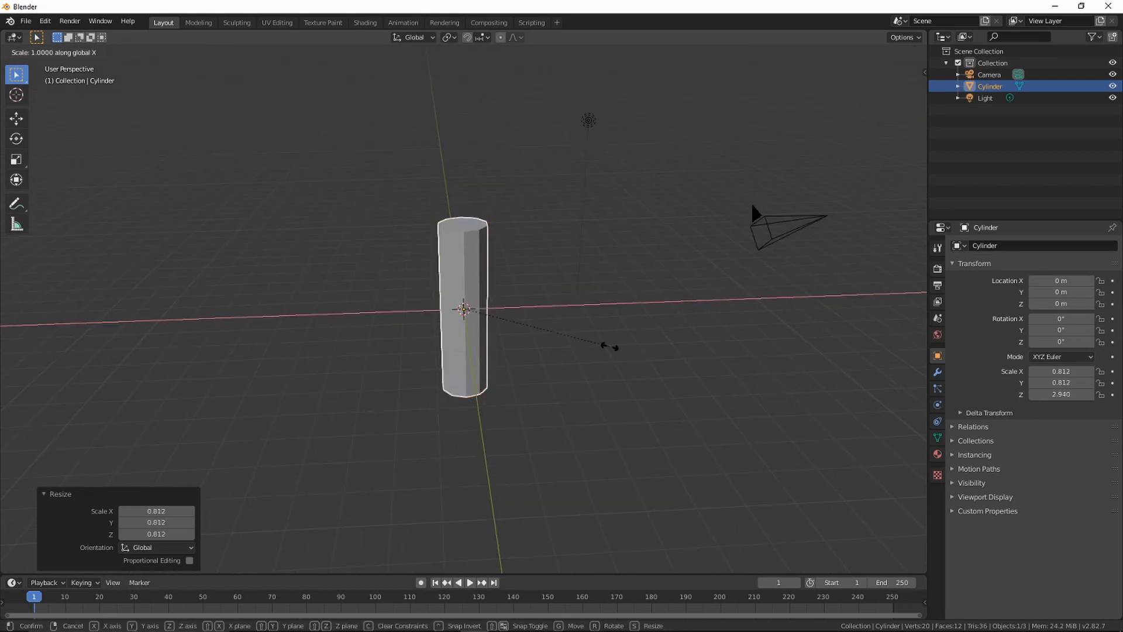
right_click(617, 349)
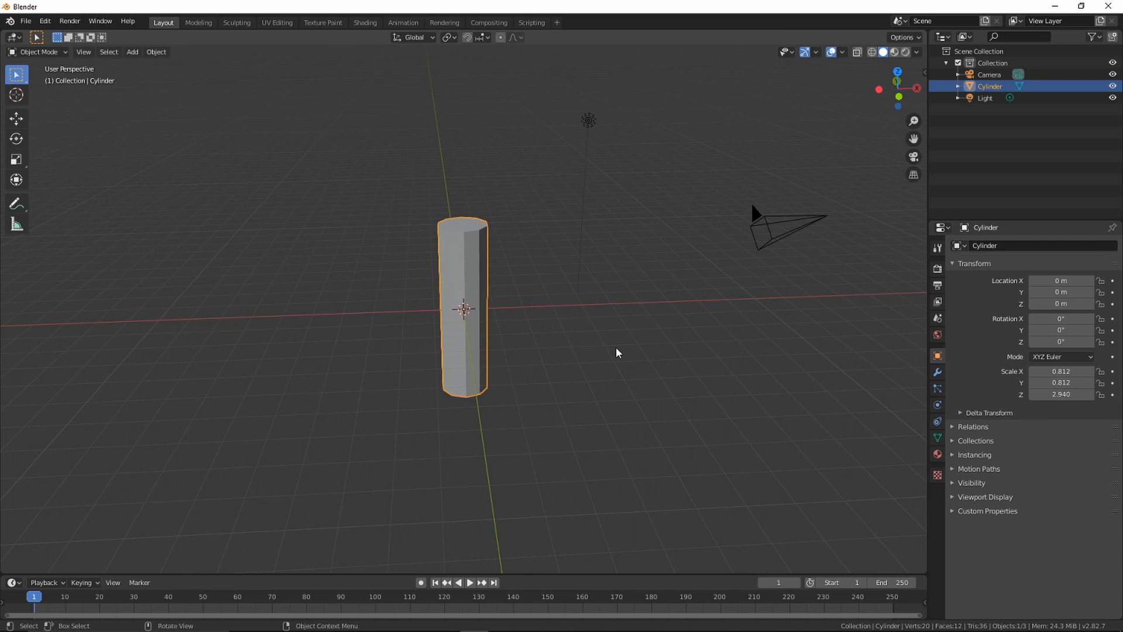
click(617, 349)
- Add a cone mesh with 8 vertices at the origin
mouse_move(587, 339)
middle_down()
mouse_move(702, 316)
mouse_move(513, 302)
mouse_move(359, 321)
mouse_move(574, 330)
middle_up()
key(shift+a)
mouse_move(574, 332)
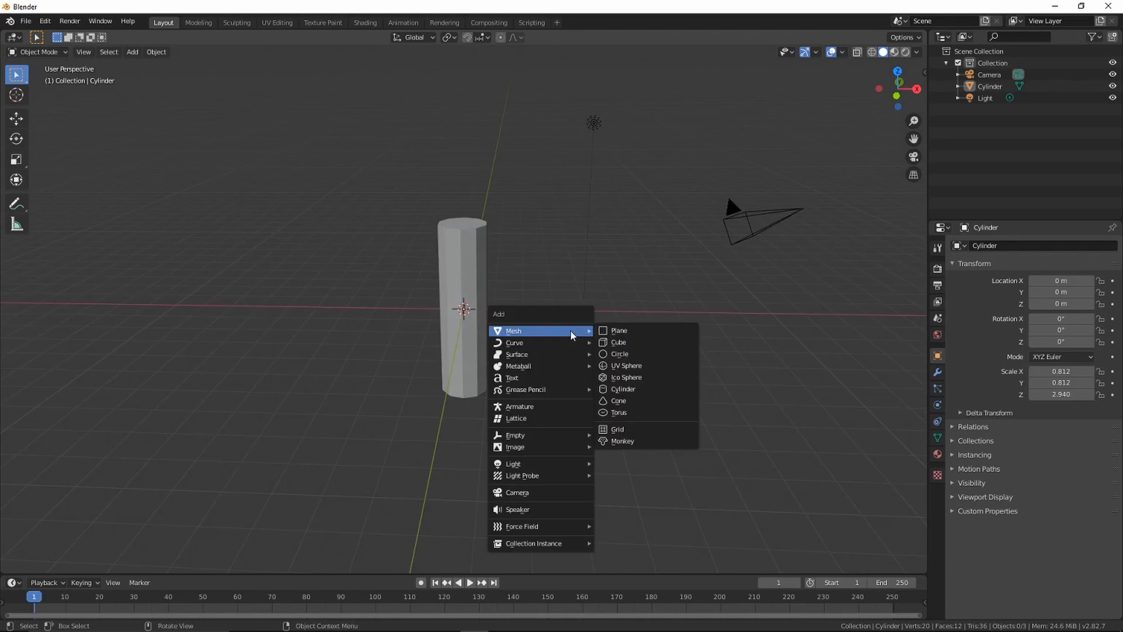
click(633, 400)
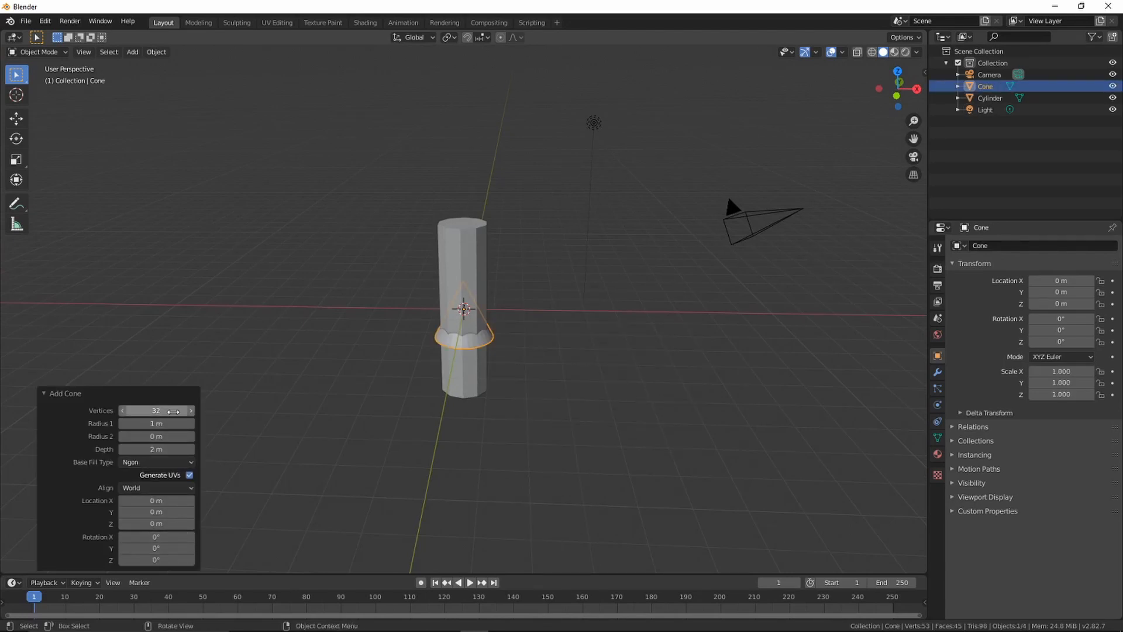
drag(144, 413, 173, 413)
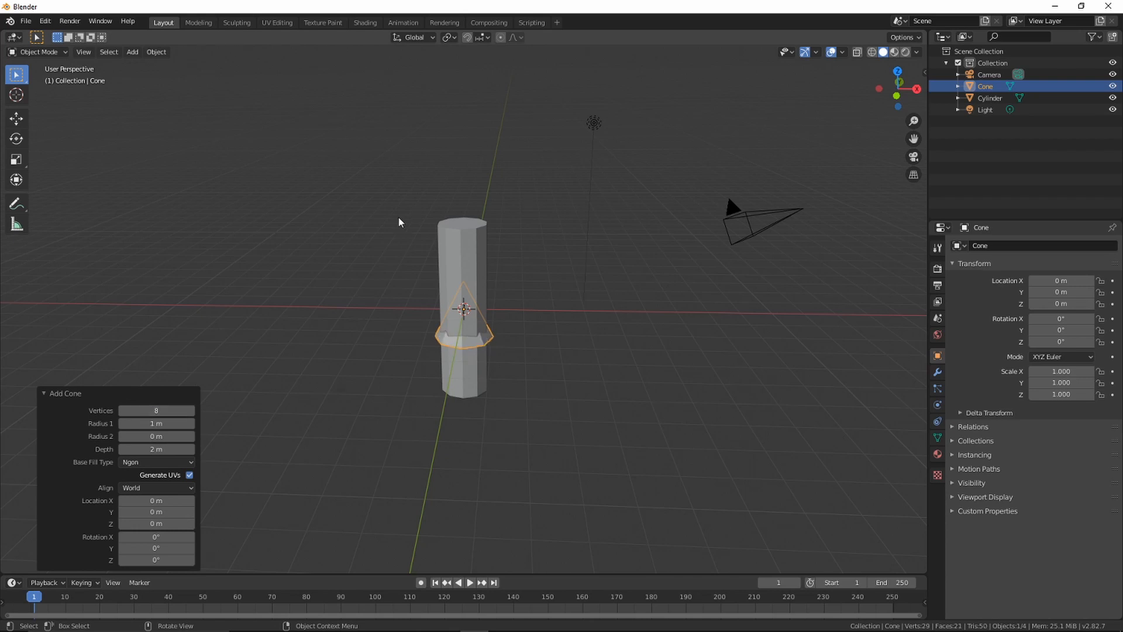
- Raise the cone about 3.82 m onto the top of the cylinder and enlarge it uniformly to a scale of about 2.94
click(16, 119)
drag(460, 227, 453, 157)
middle_drag(454, 157, 533, 236)
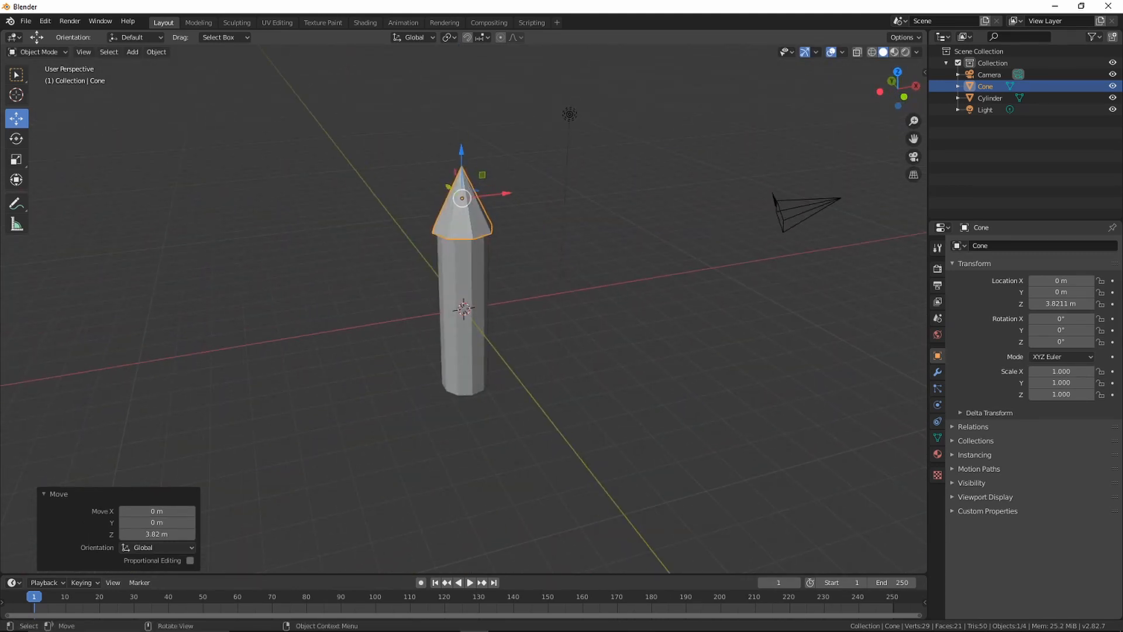
key(s)
click(751, 378)
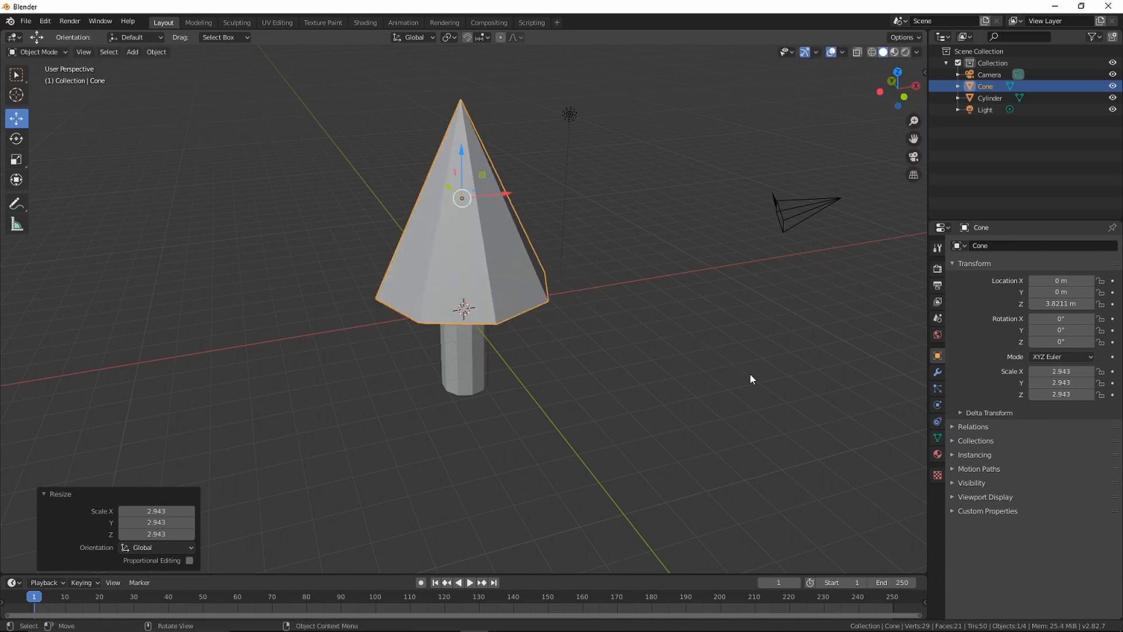
- Lower the cone over the trunk to a Z location of about 1.79 m and enlarge it to a scale of about 3.2
middle_drag(751, 379, 484, 316)
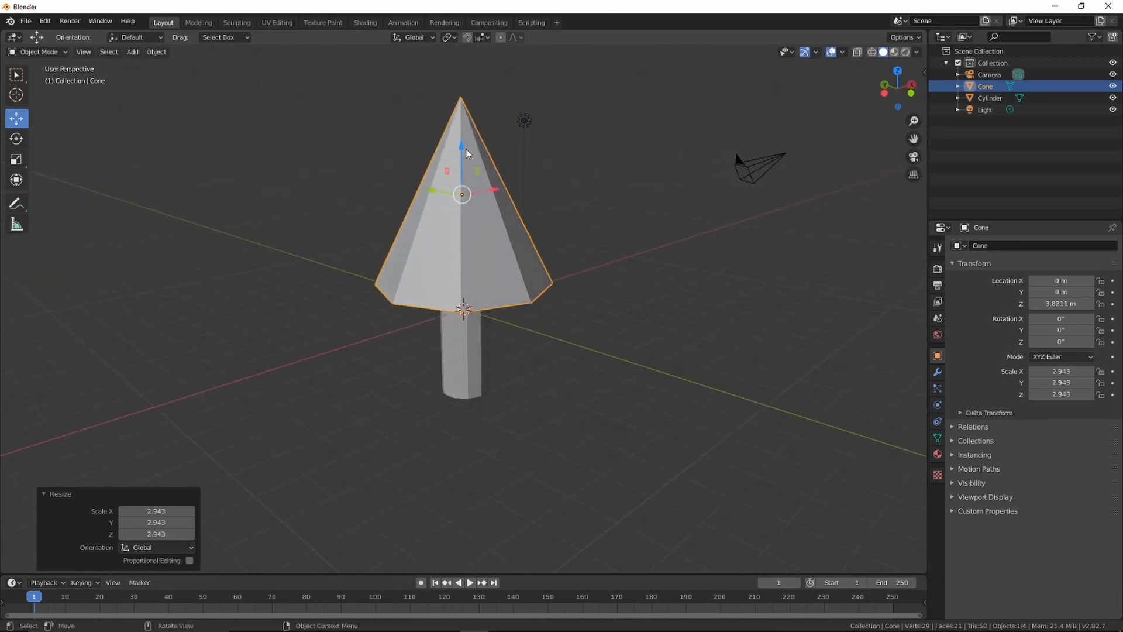
drag(466, 149, 466, 199)
middle_drag(466, 199, 558, 243)
key(s)
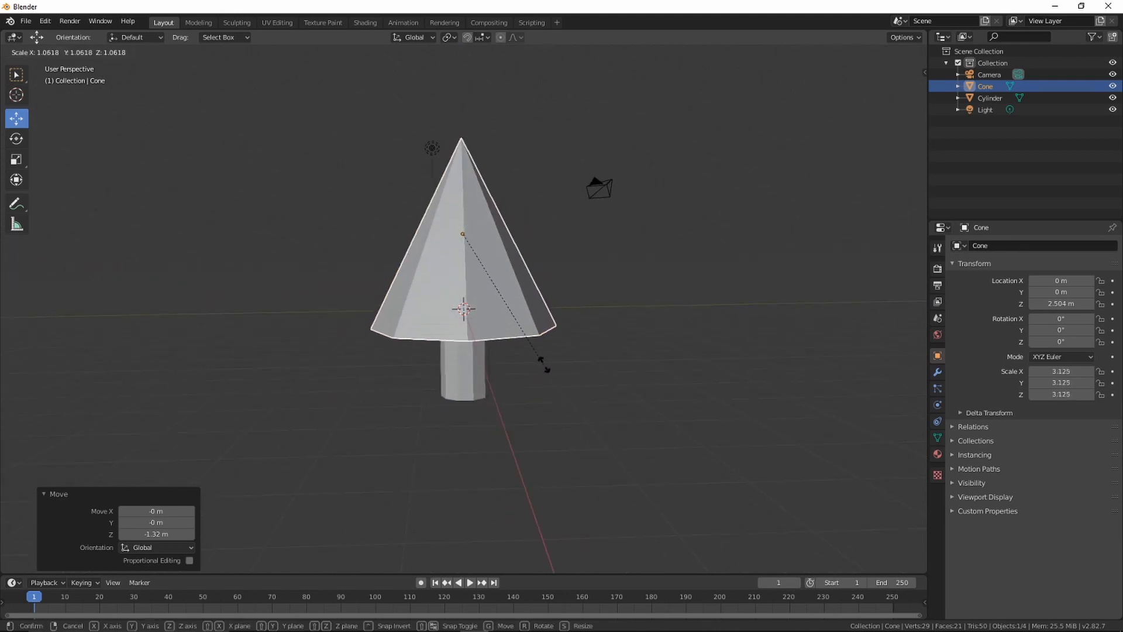
click(547, 368)
key(g)
key(z)
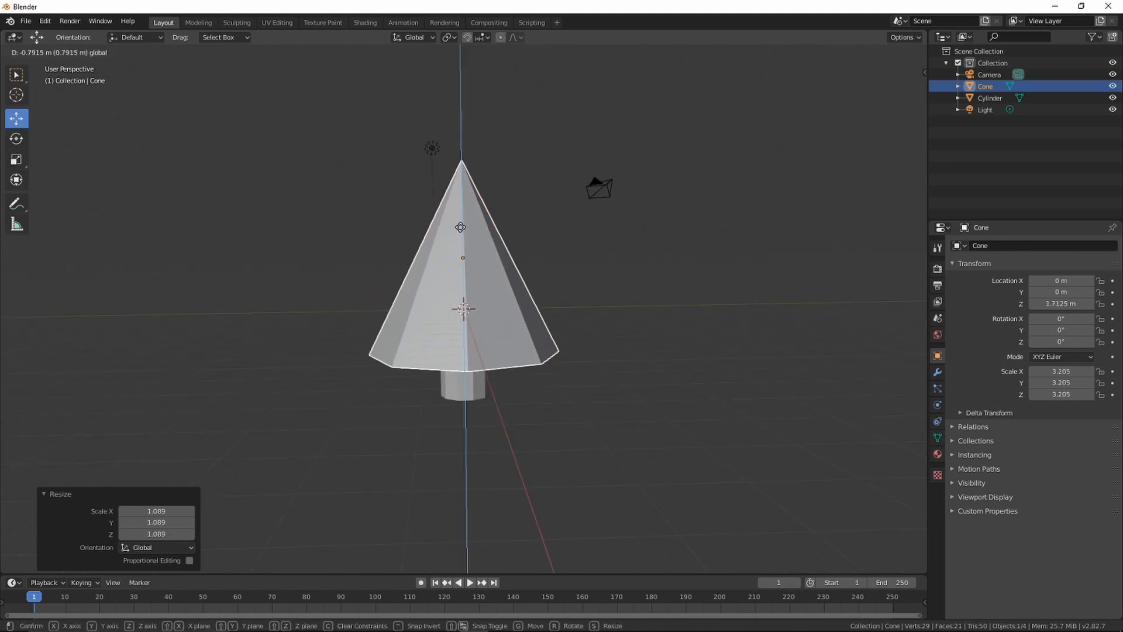
click(523, 332)
- Duplicate the cone in place and raise the copy about 2.15 m along Z
middle_drag(523, 332, 713, 304)
key(shift+d)
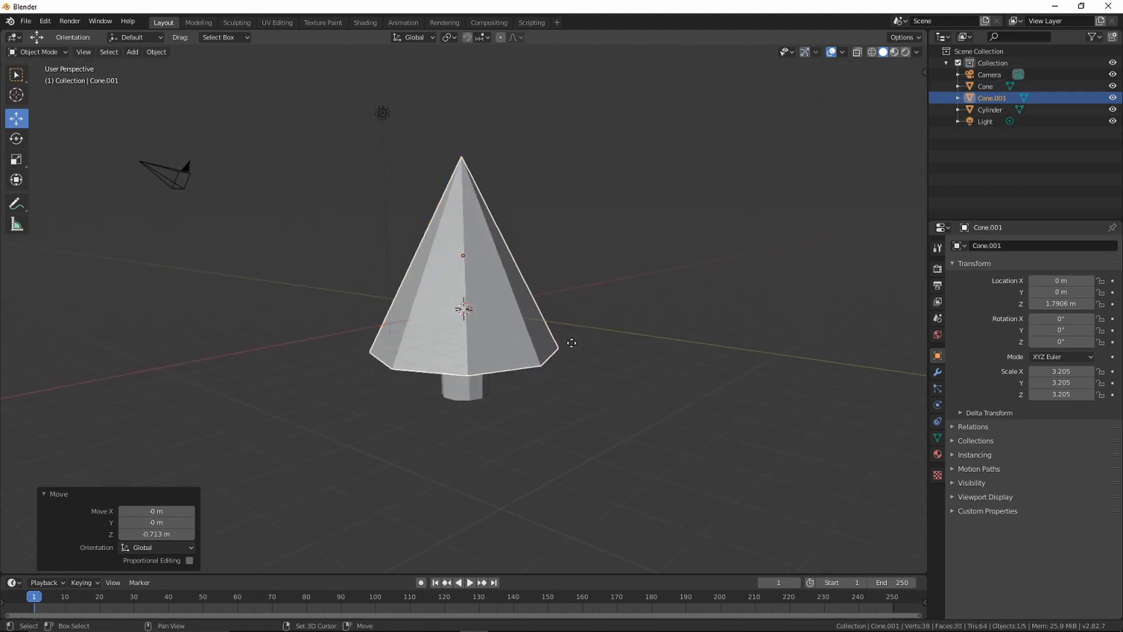
right_click(571, 343)
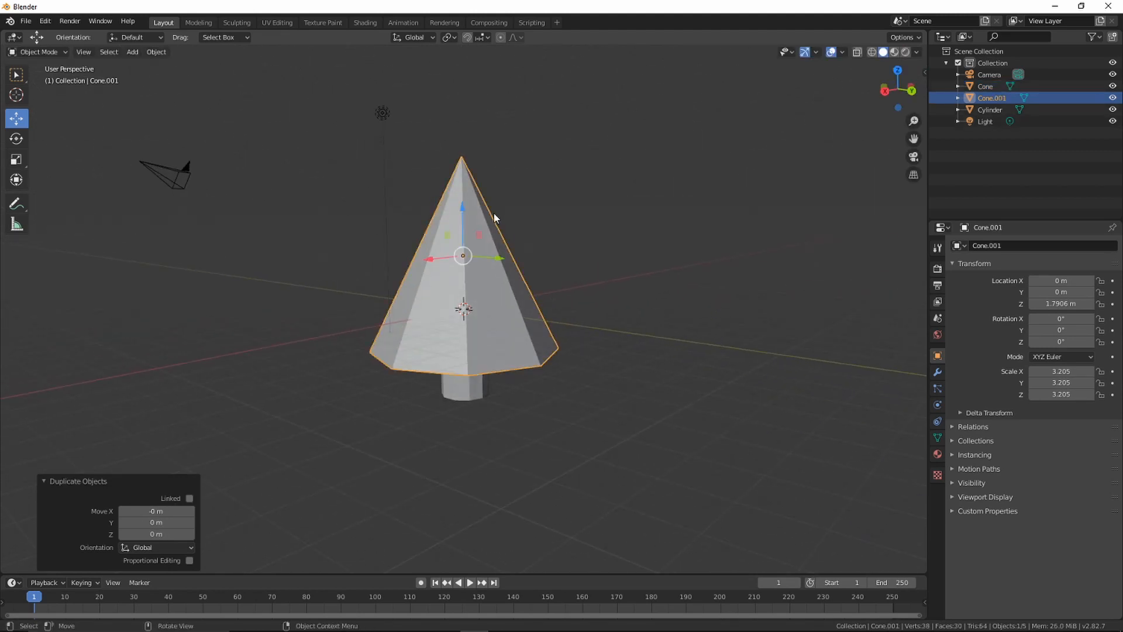
drag(461, 228, 455, 153)
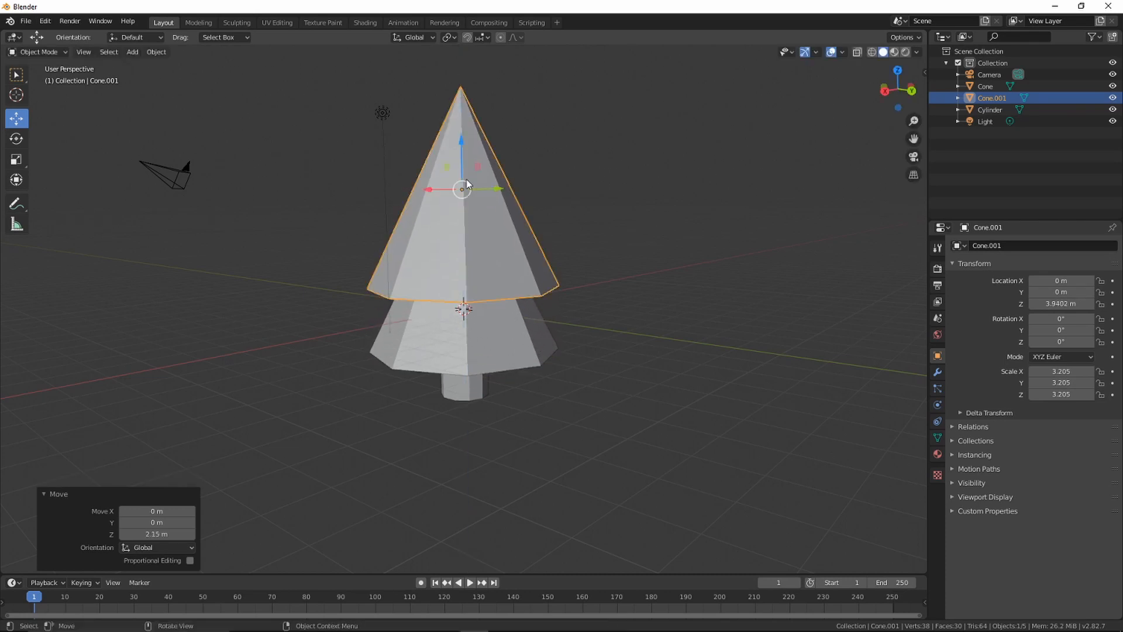
- Shrink the upper cone to a scale of about 2.18 and lower it about 0.56 m over the bottom cone
key(s)
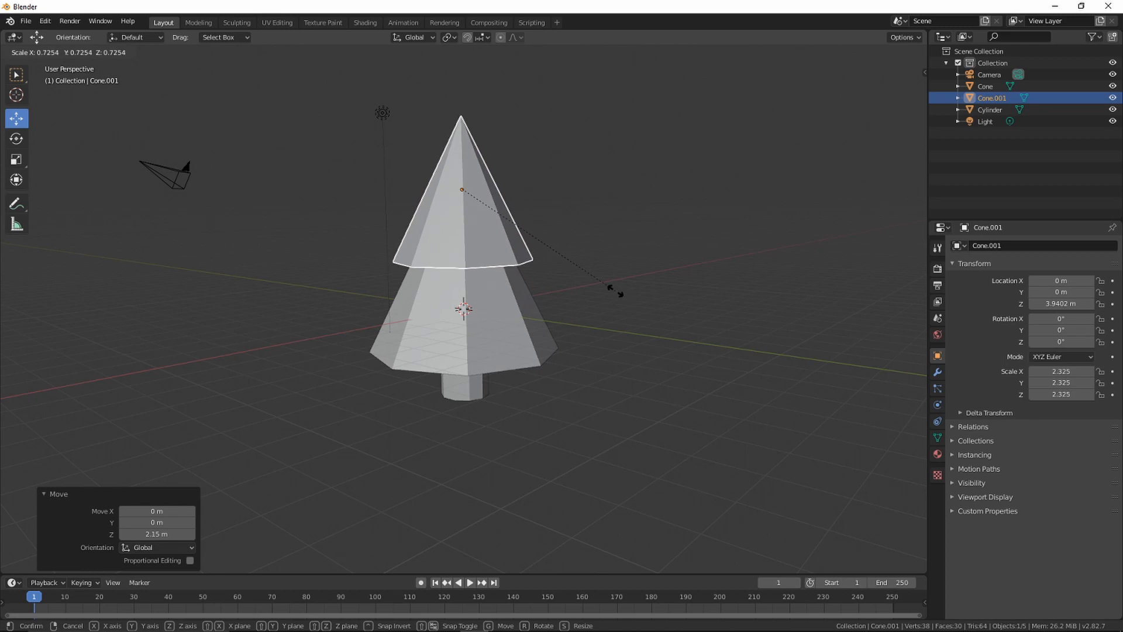
click(593, 274)
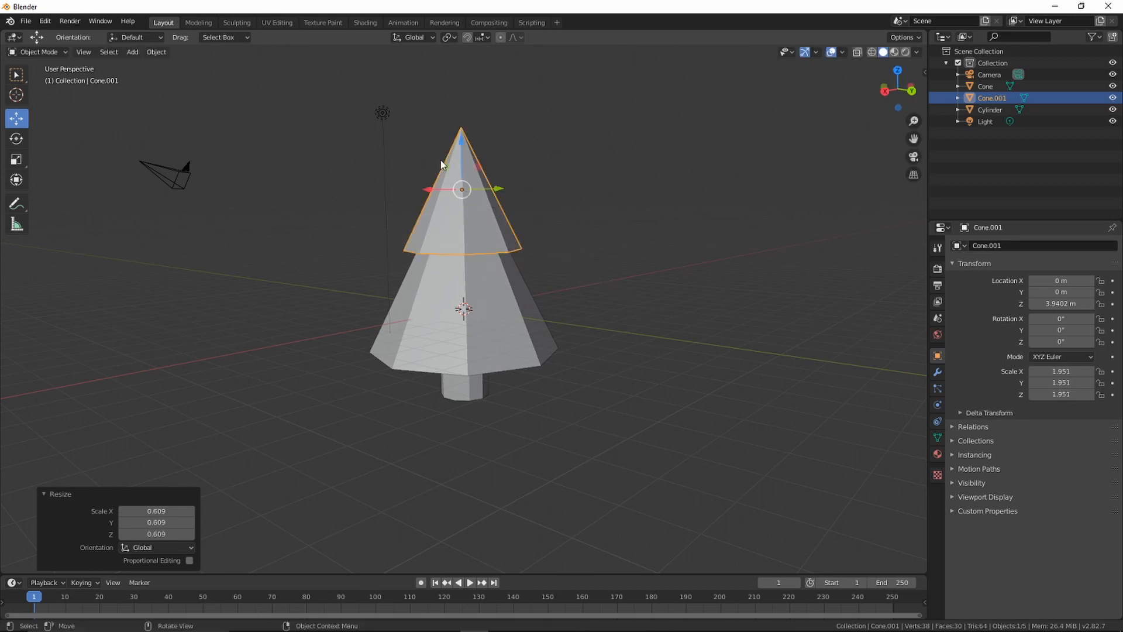
drag(462, 156, 462, 173)
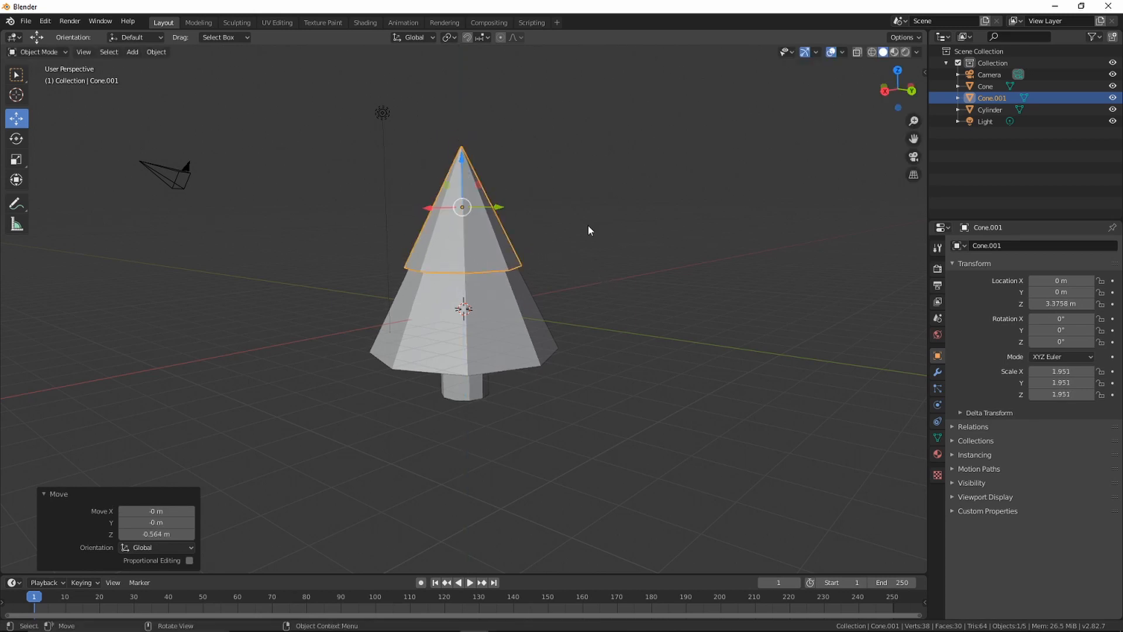
middle_drag(588, 225, 536, 270)
key(s)
click(569, 247)
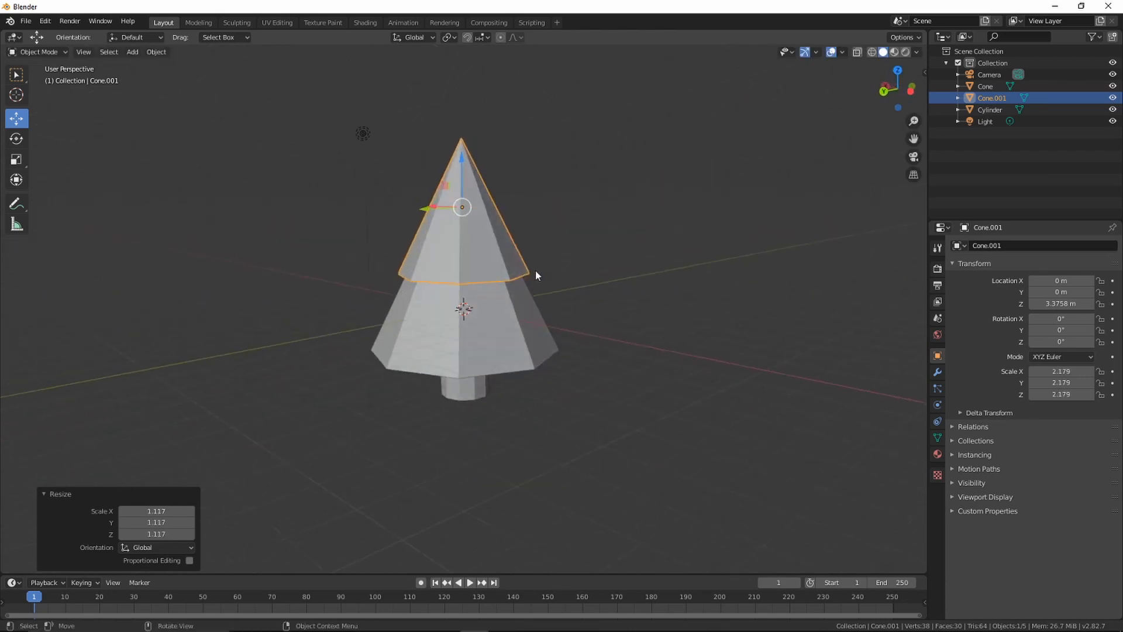
- Duplicate the second cone and raise the copy about 1.02 m along Z as a third foliage tier
key(shift+d)
click(535, 270)
middle_drag(471, 218, 461, 184)
drag(462, 184, 462, 144)
- Scale the topmost cone down uniformly to about 1.54 and deselect it
middle_drag(532, 264, 548, 224)
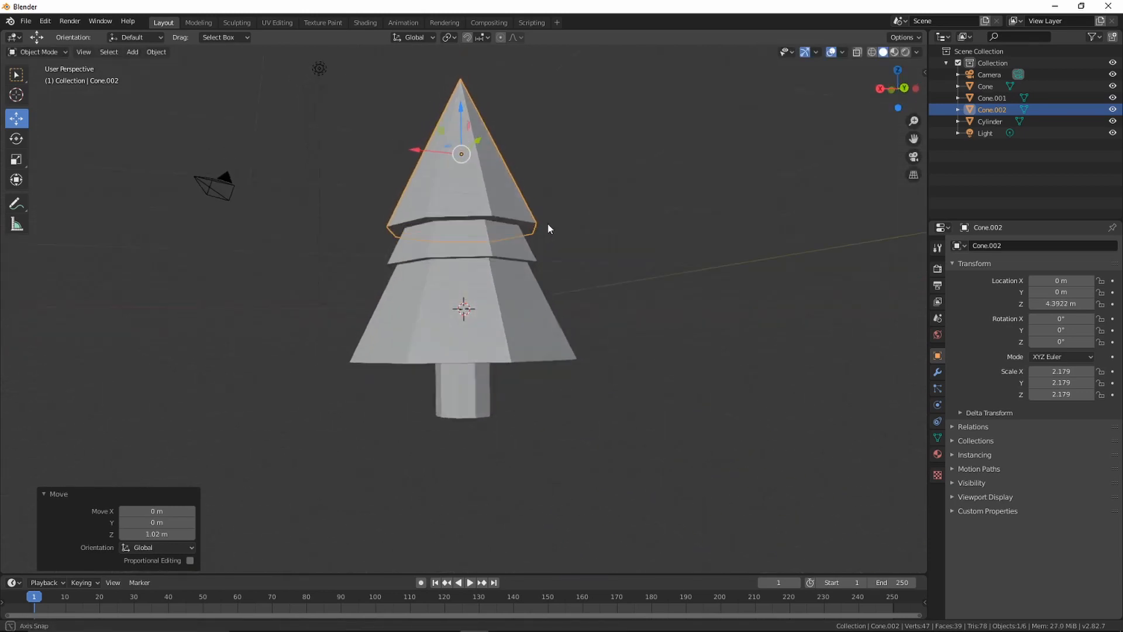
key(s)
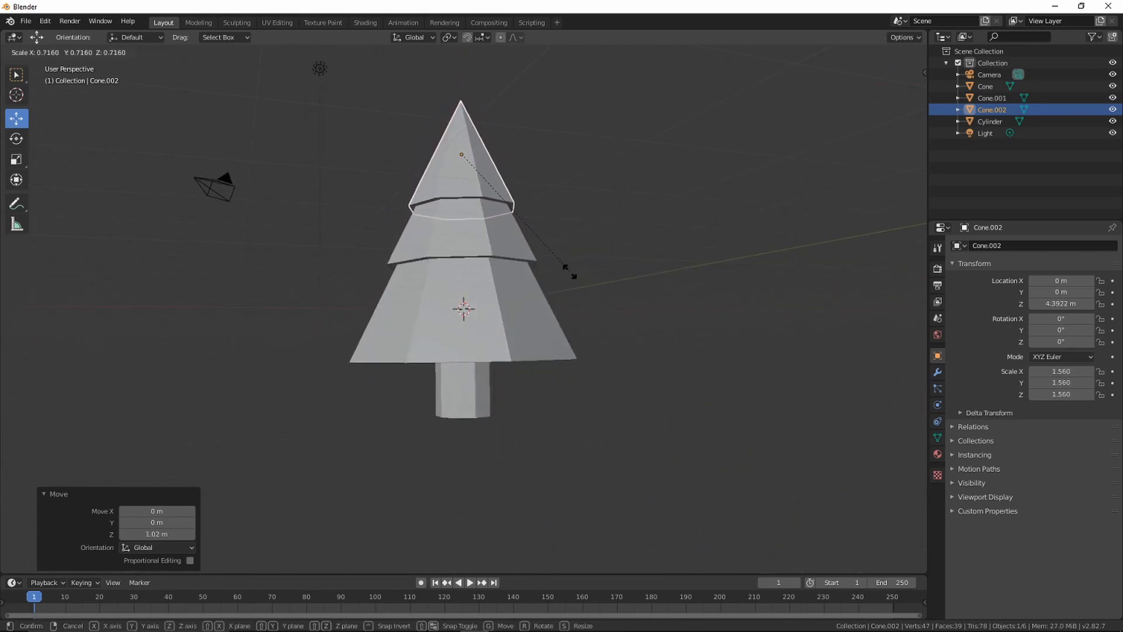
click(569, 271)
middle_drag(568, 271, 677, 309)
click(686, 312)
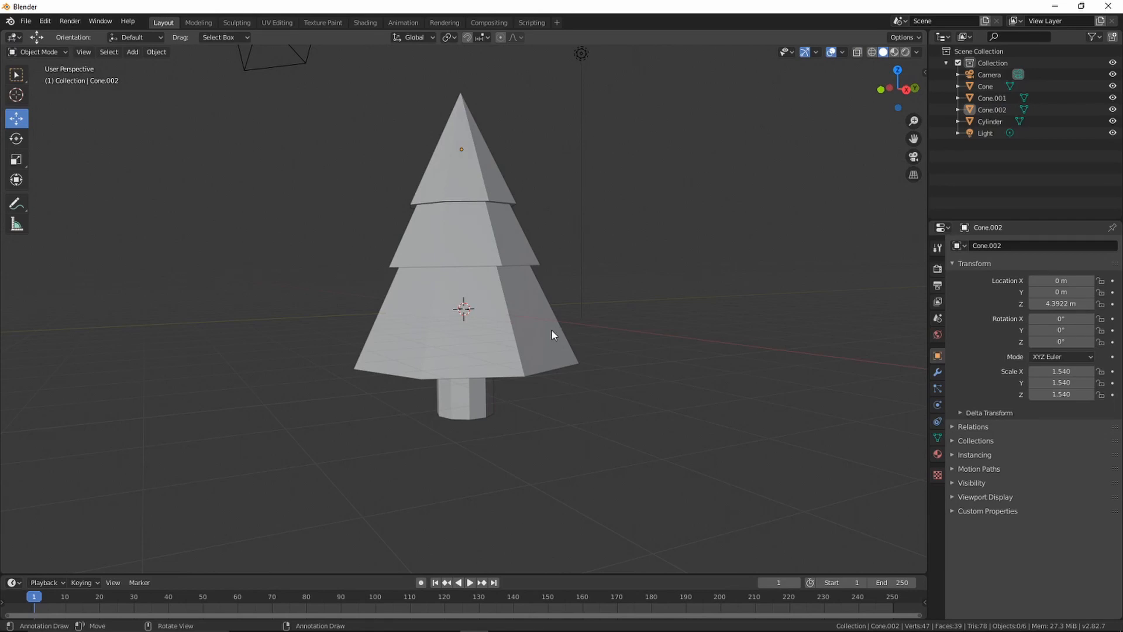
- Delete the trunk cylinder, leaving only the three foliage cones in the scene
click(478, 409)
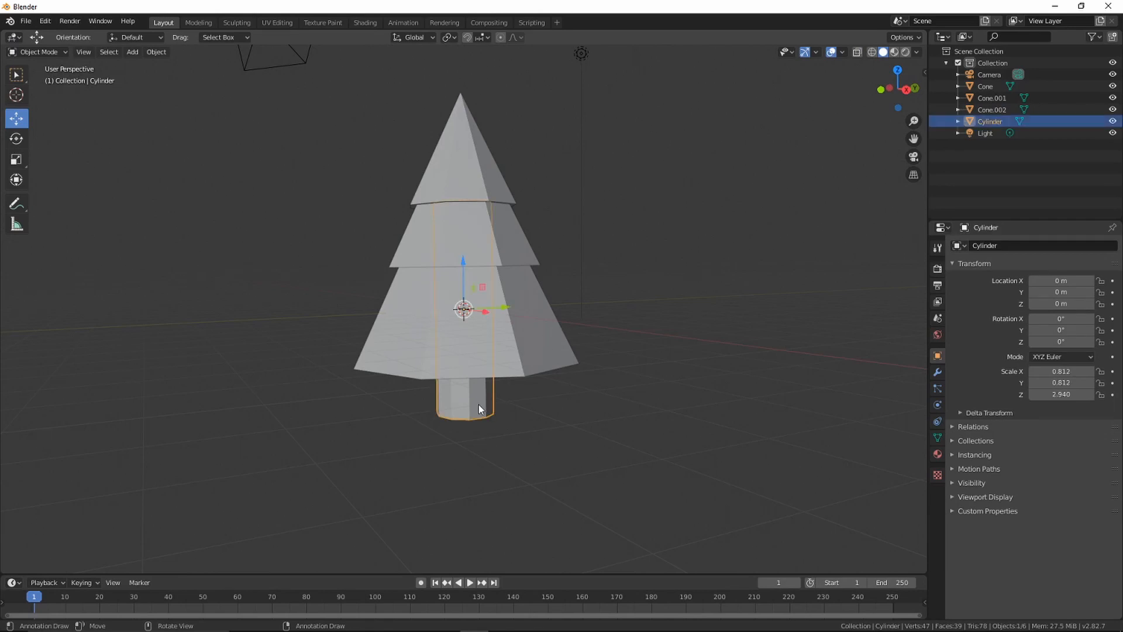
key(x)
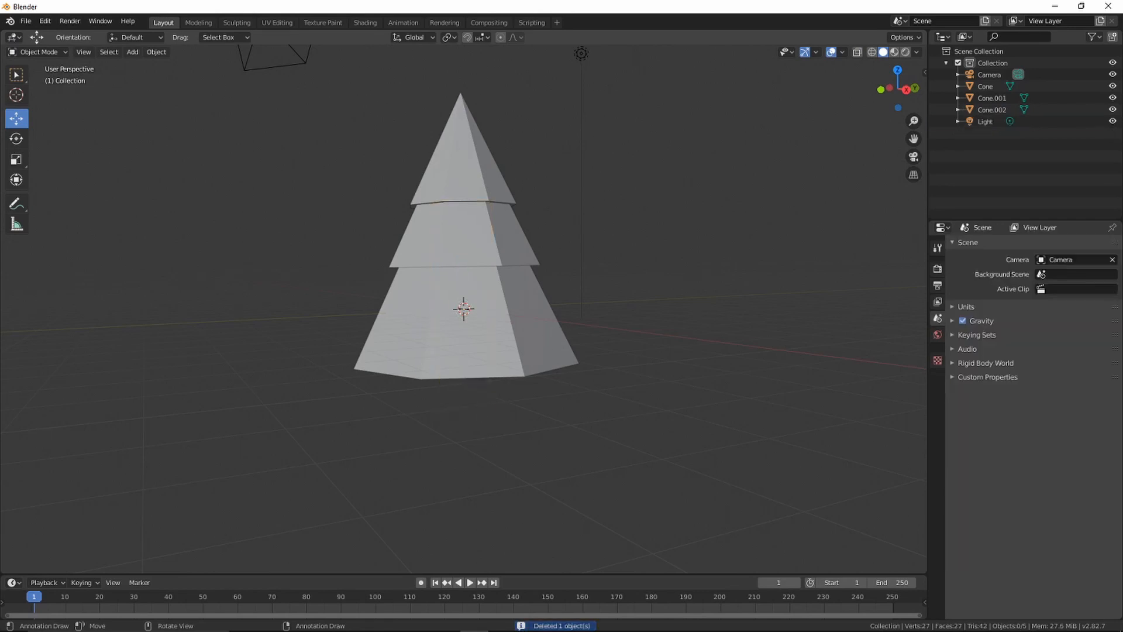
- Start a Wavefront OBJ export of the three foliage cones and browse to the BlenderModelFiles folder on the Desktop
click(26, 21)
mouse_move(61, 185)
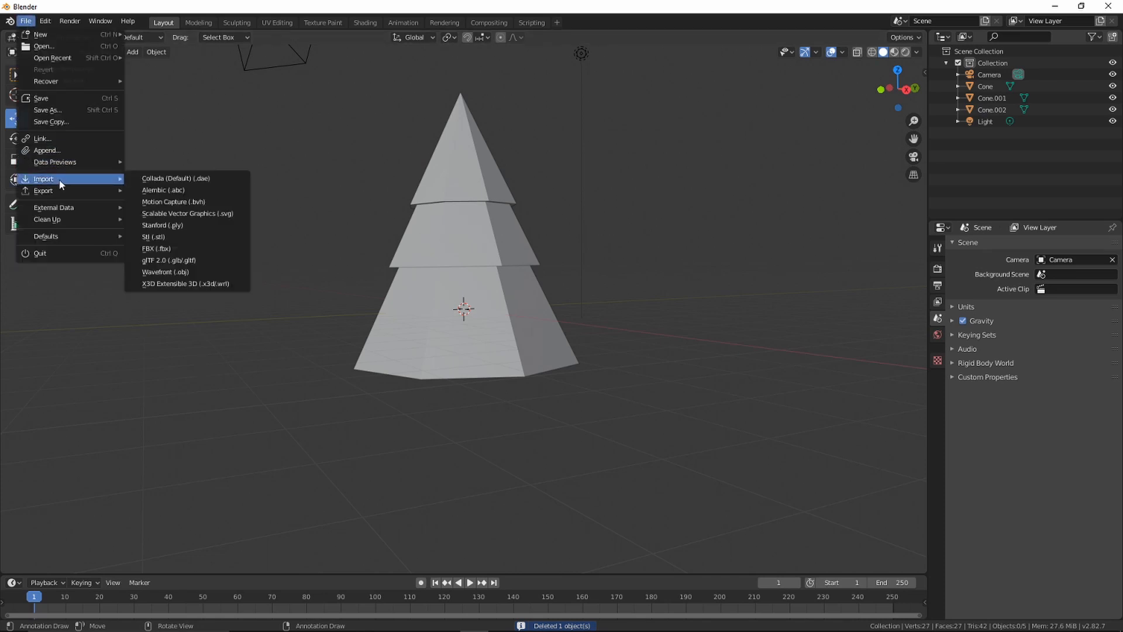
mouse_move(110, 198)
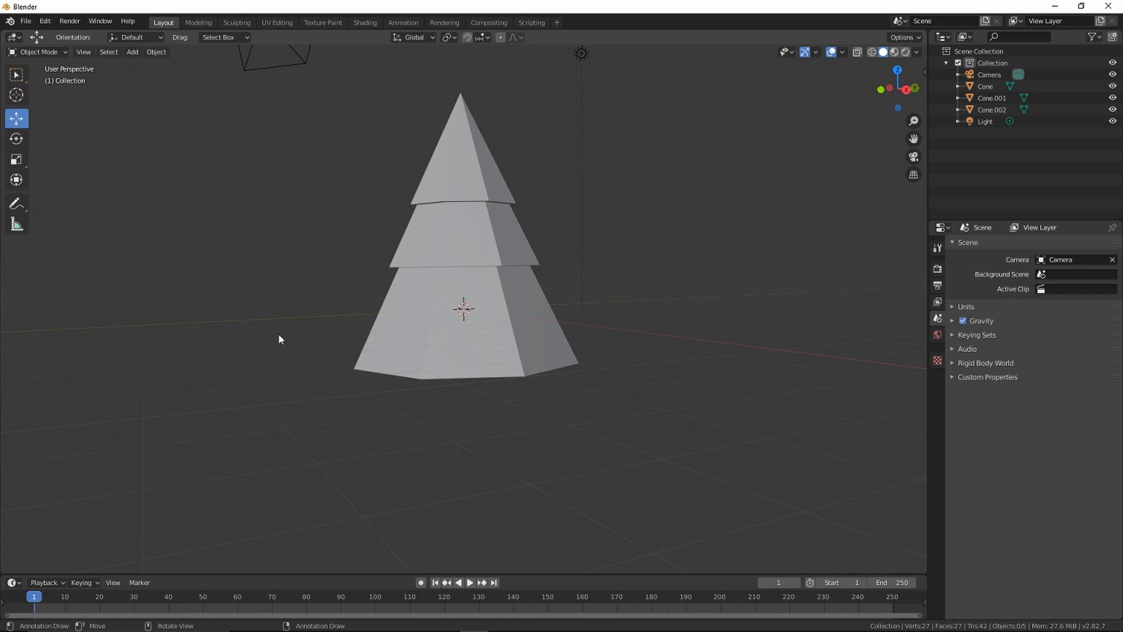
click(27, 22)
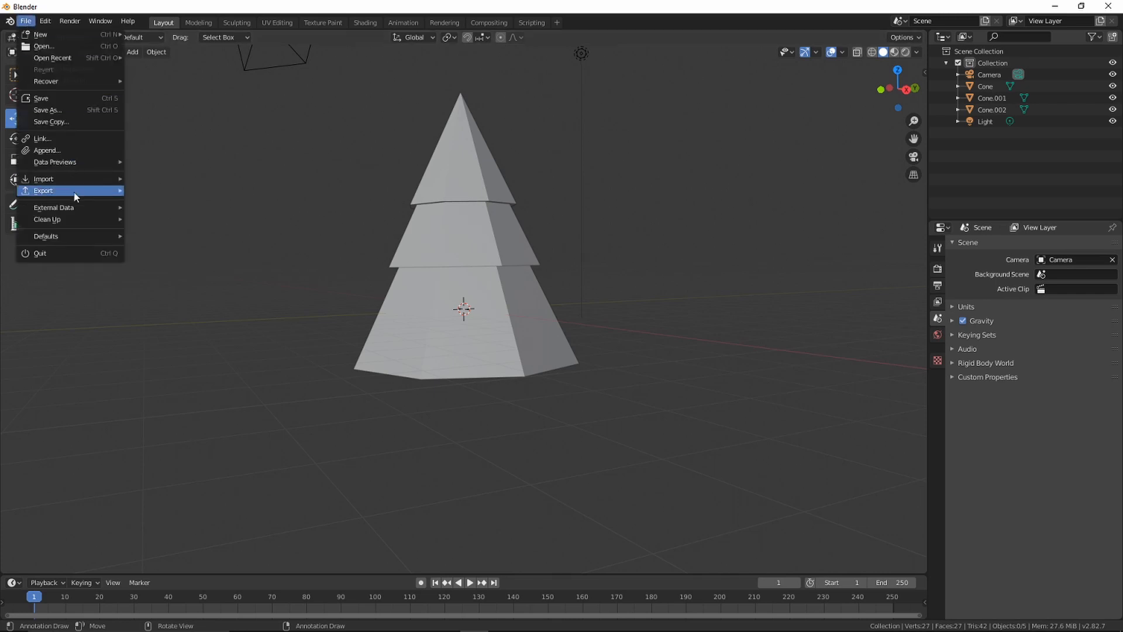
mouse_move(75, 198)
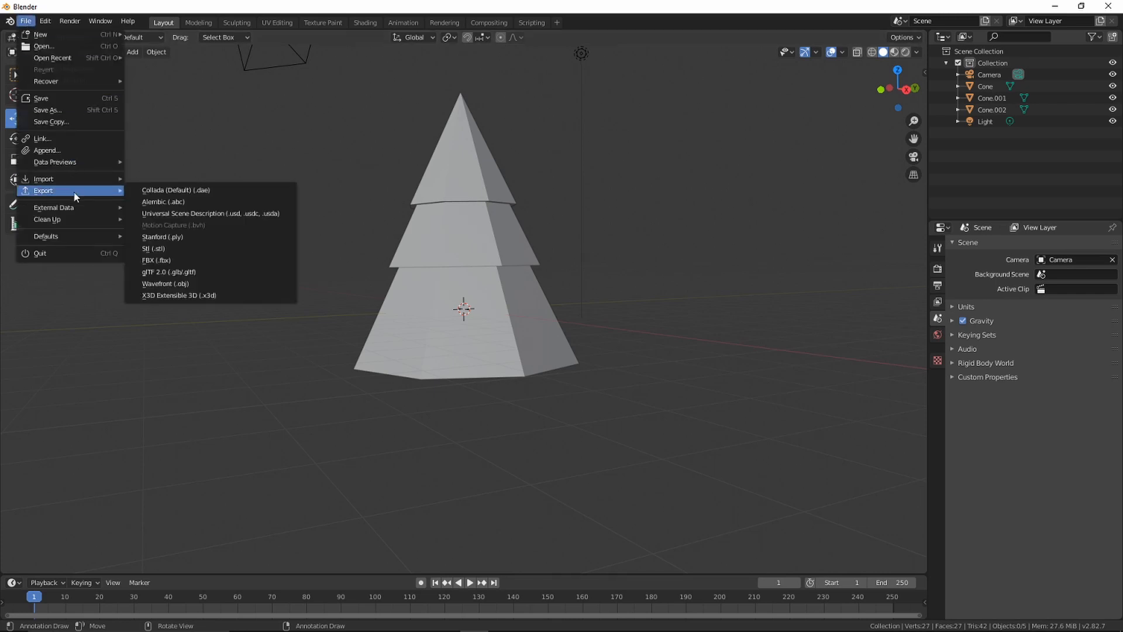
click(195, 284)
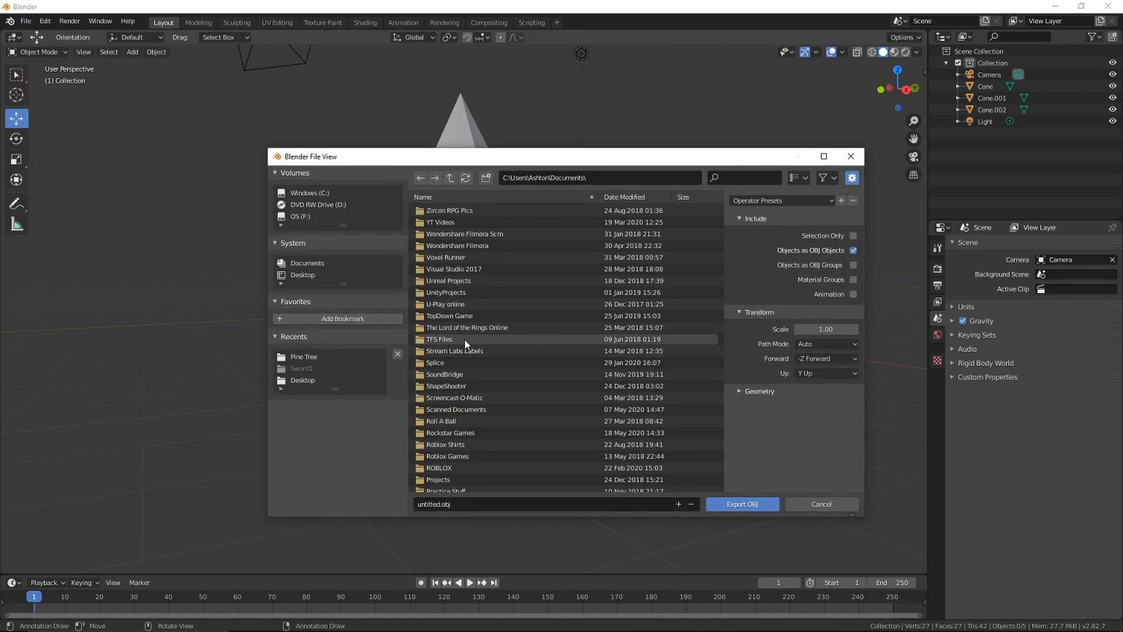
click(294, 273)
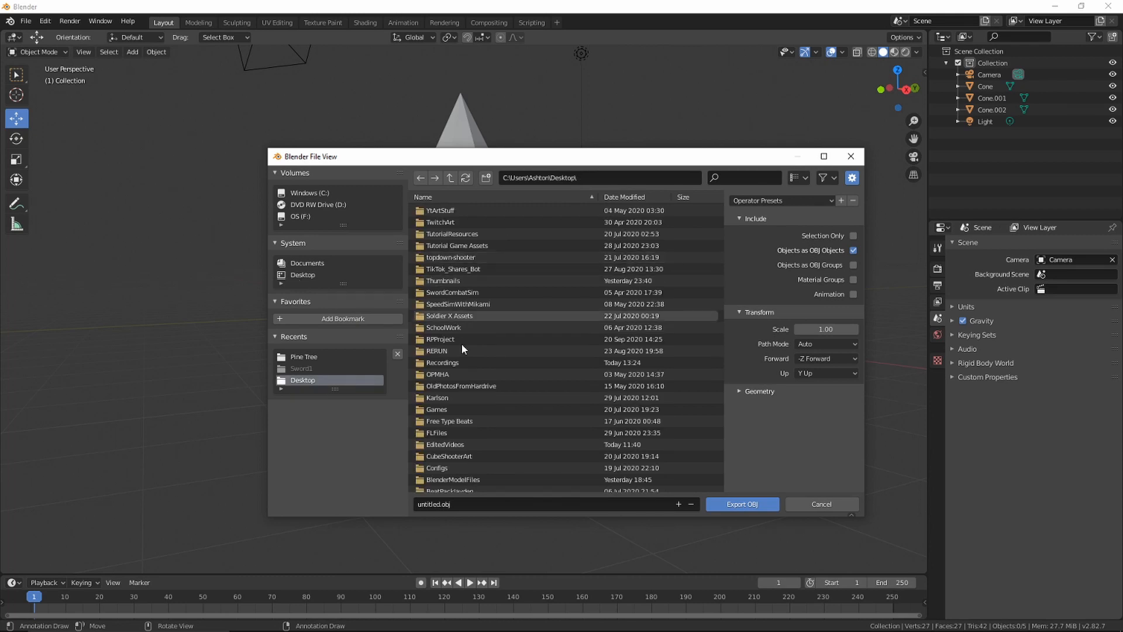
click(463, 480)
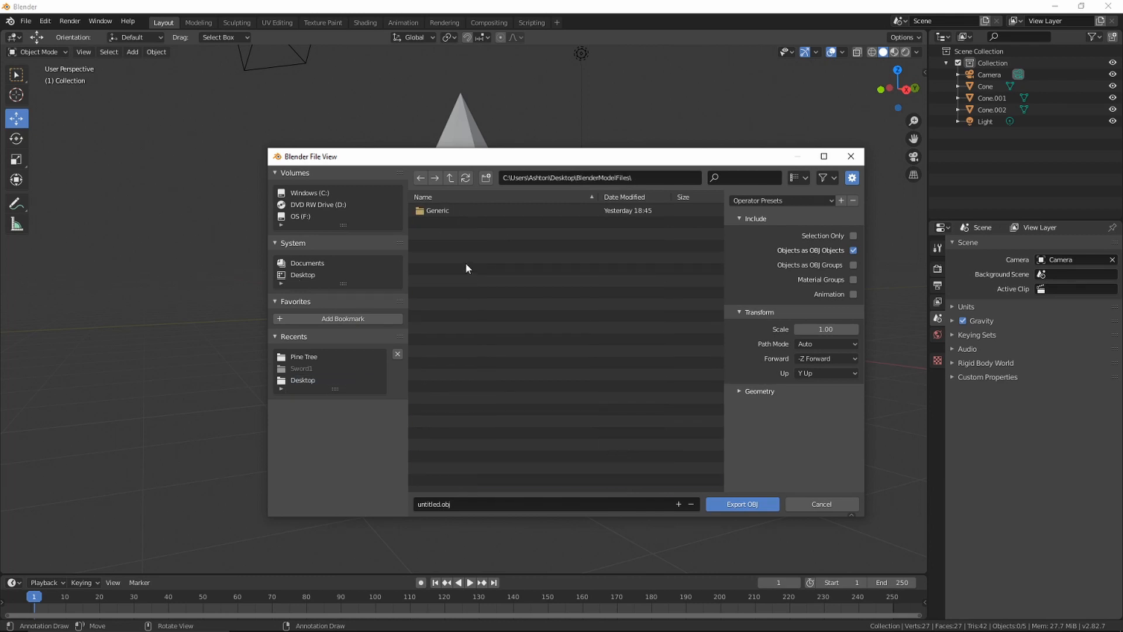
- Create a Tutorials folder containing a PineTree subfolder and open that subfolder as the export destination
click(485, 179)
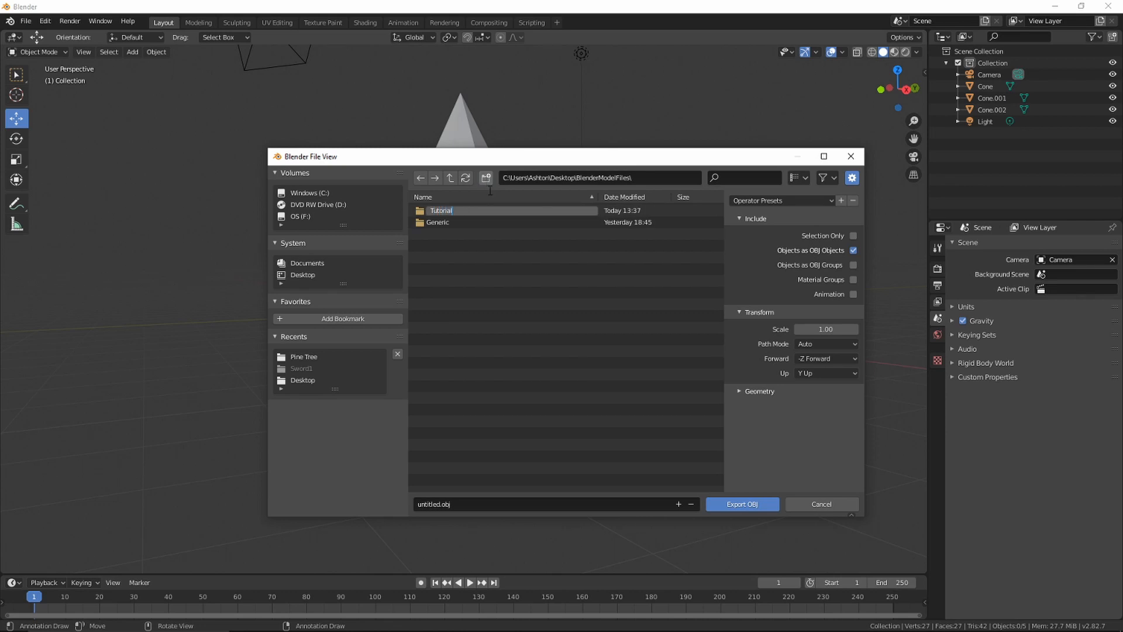
key(Return)
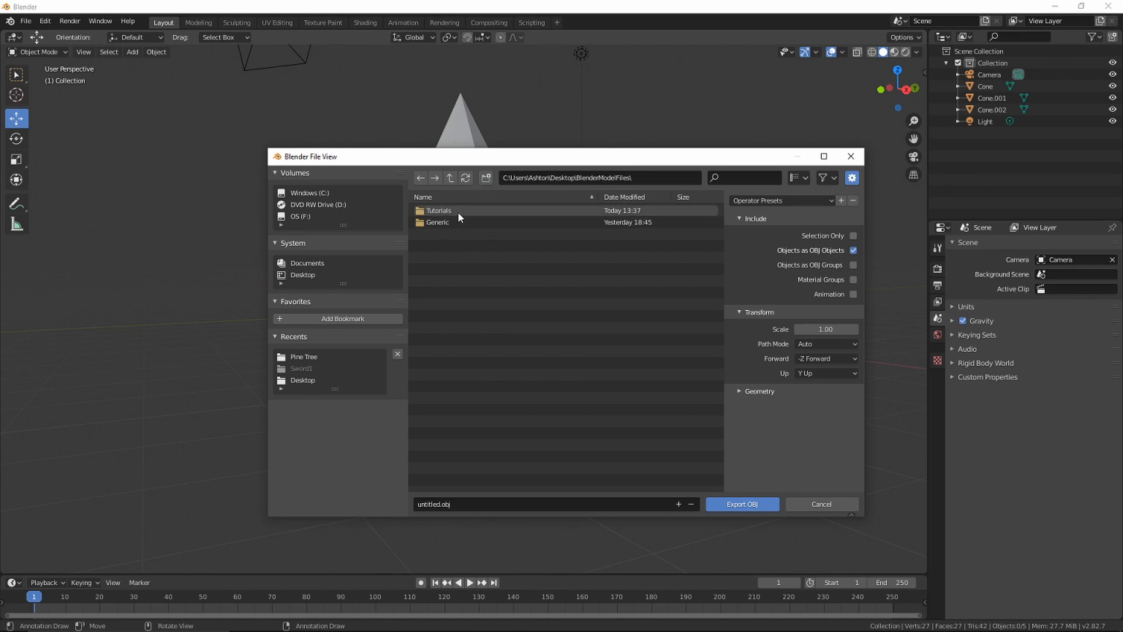
double_click(457, 212)
click(486, 178)
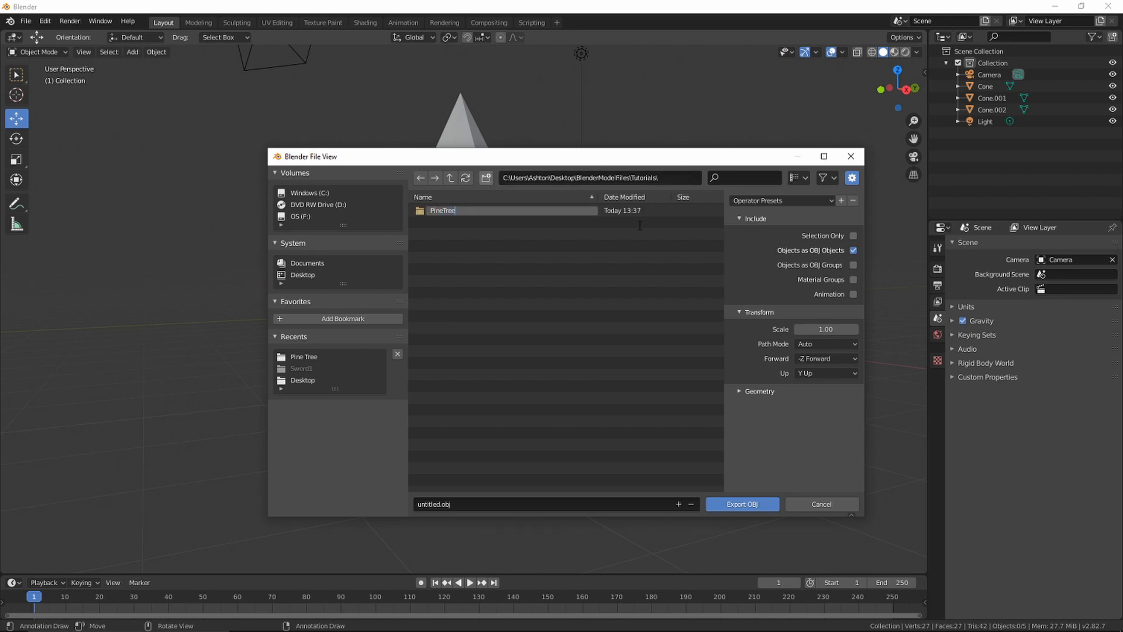
key(Return)
double_click(489, 209)
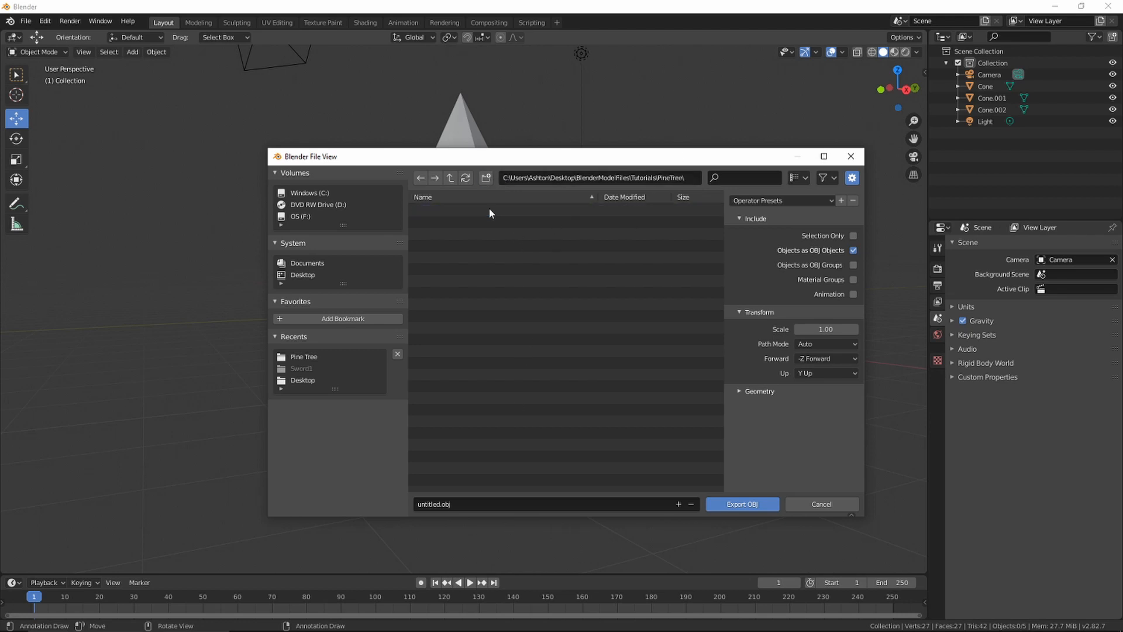
- Name the export file TopPiece.obj and export the foliage cones to it
click(469, 504)
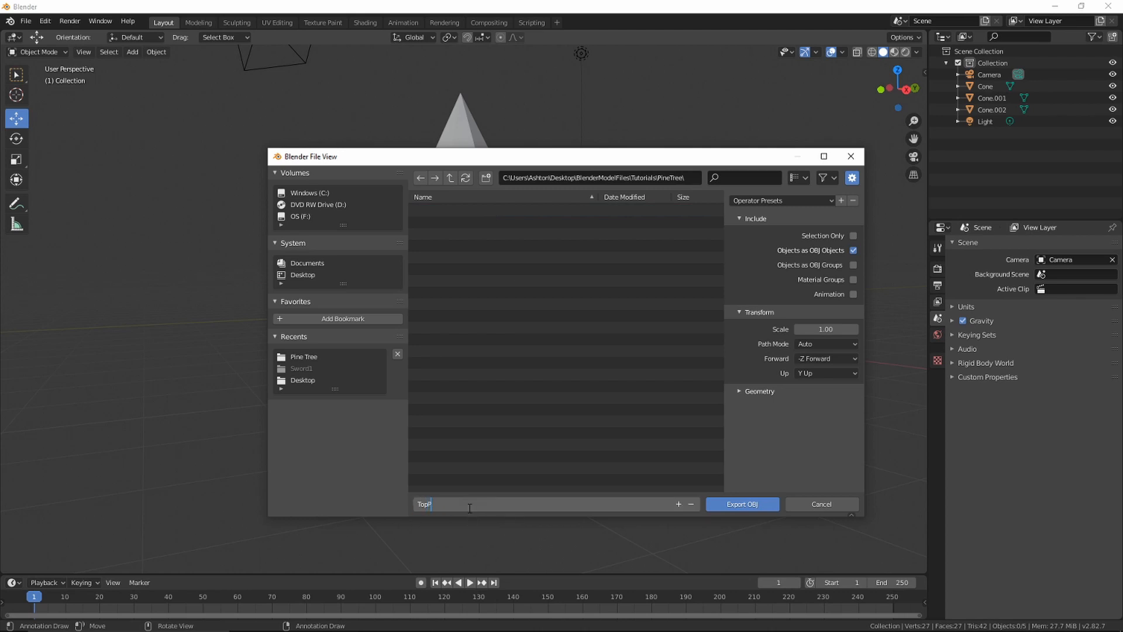
key(Return)
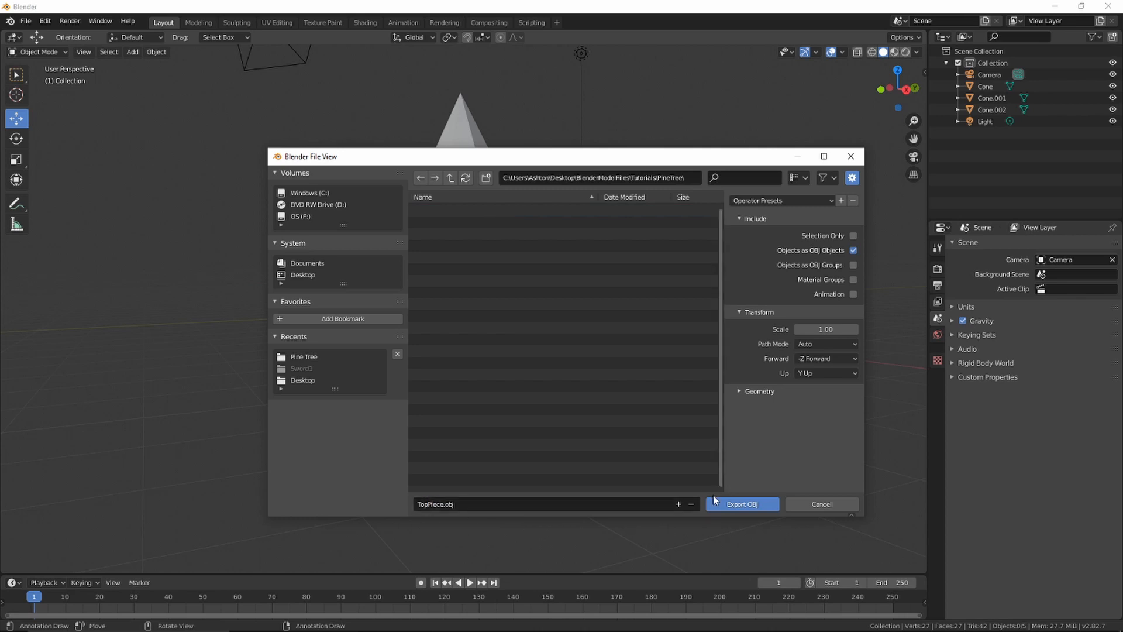
click(753, 504)
- Paste the trunk cylinder back into the scene beneath the foliage cones
middle_drag(382, 411, 319, 433)
middle_drag(413, 441, 431, 425)
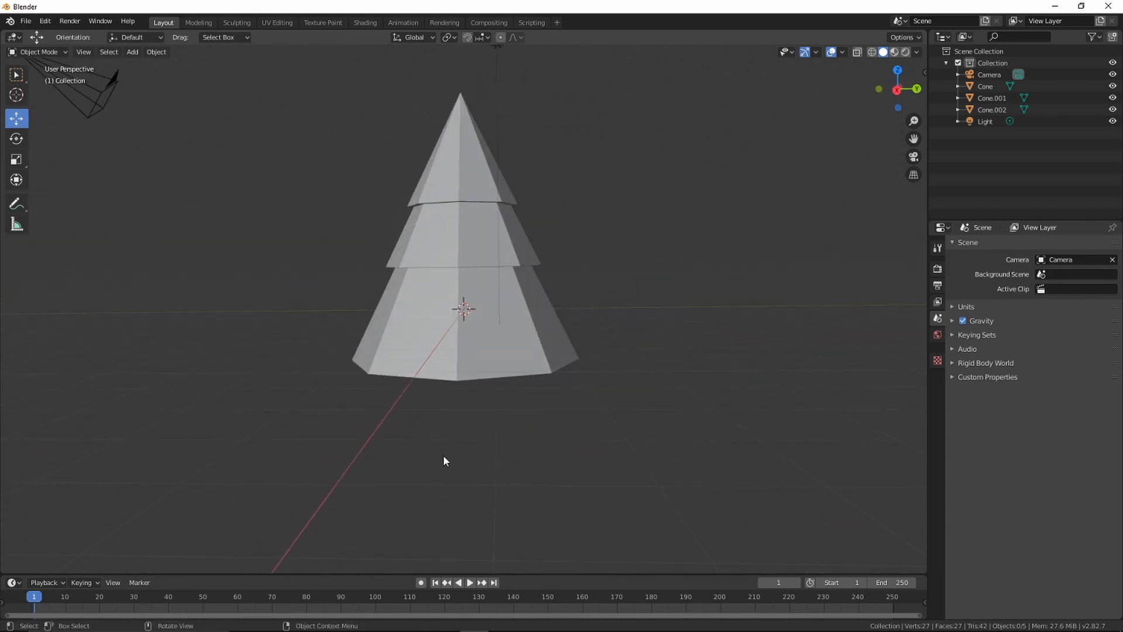
key(ctrl+v)
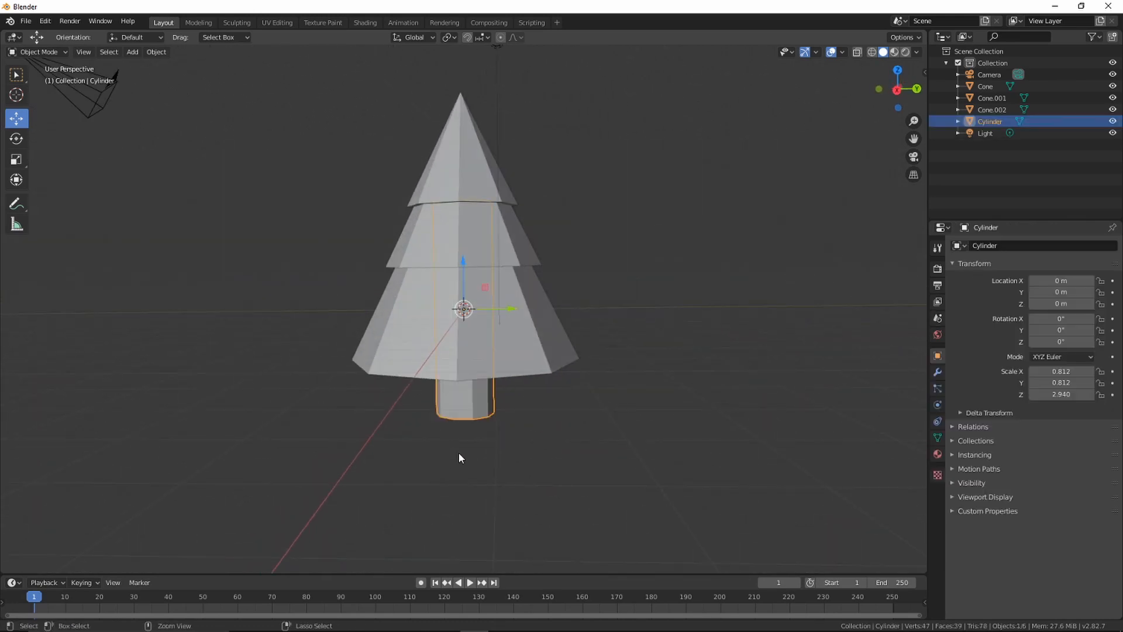
- Select all three foliage cones and delete them, leaving only the trunk cylinder
click(550, 401)
click(538, 331)
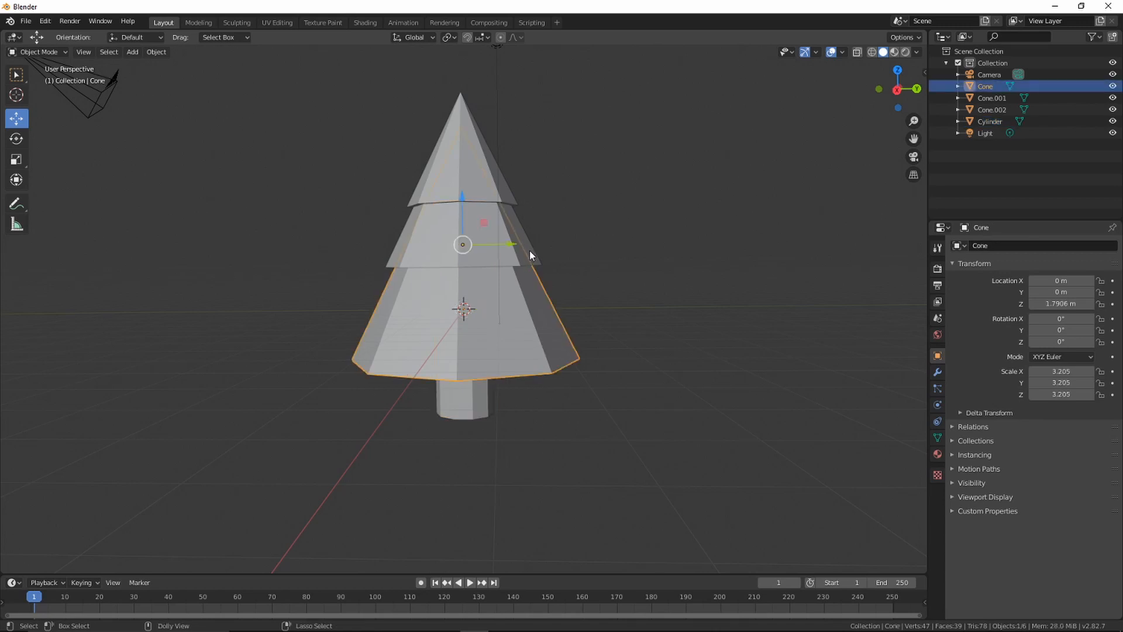
shift+click(420, 223)
shift+click(425, 175)
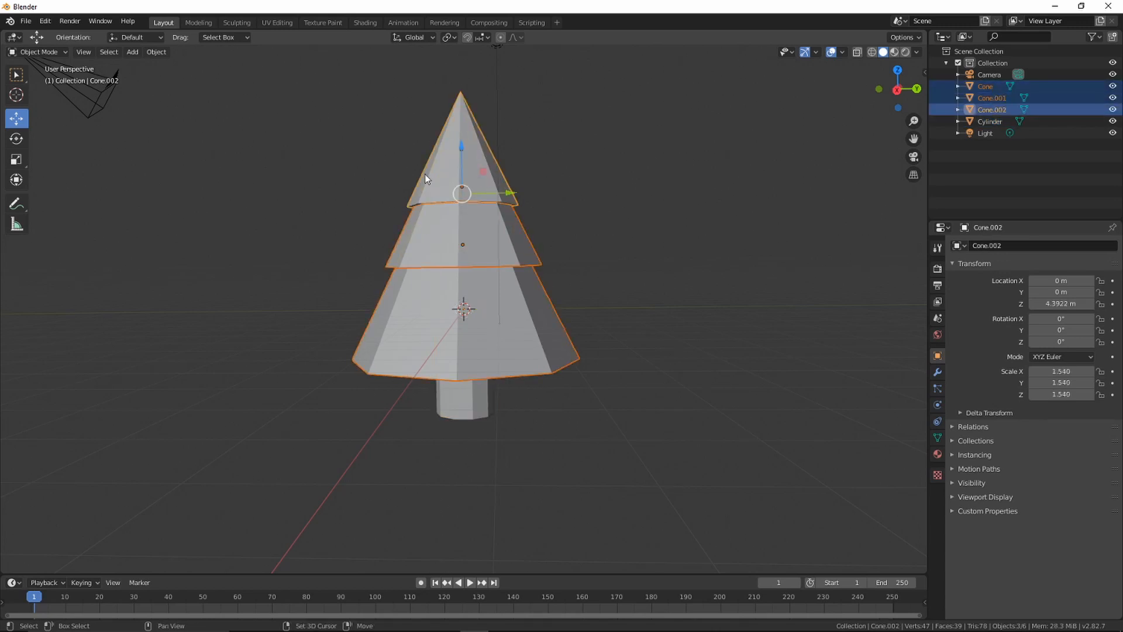
key(Delete)
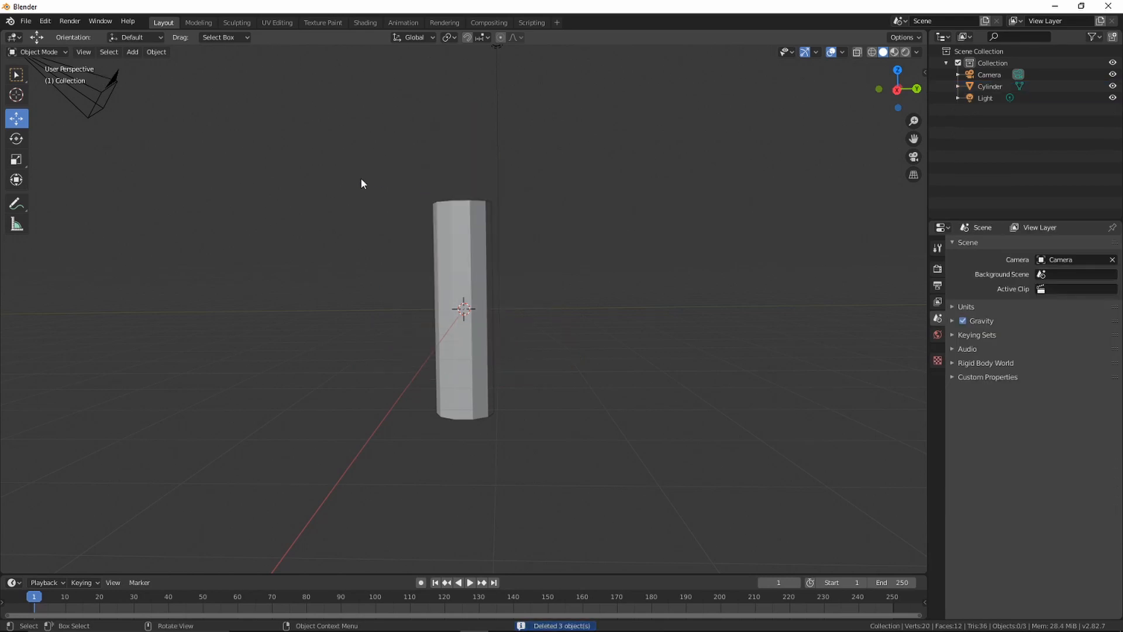
- Export the trunk cylinder as a separate Wavefront OBJ file in the PineTree folder under its own name
middle_drag(360, 177, 407, 179)
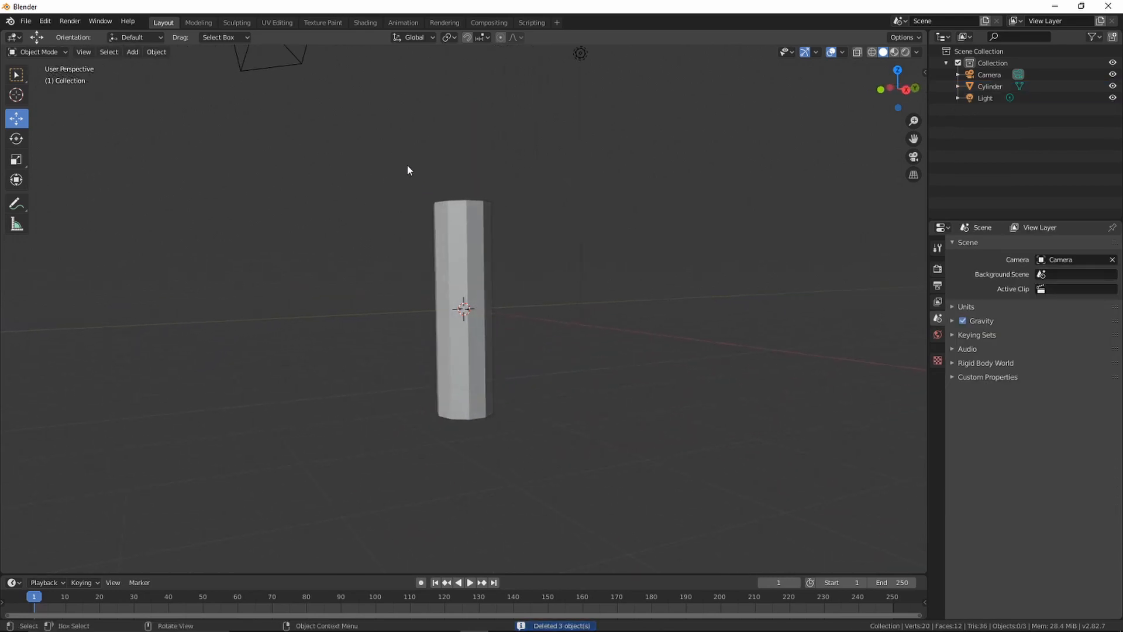
click(26, 21)
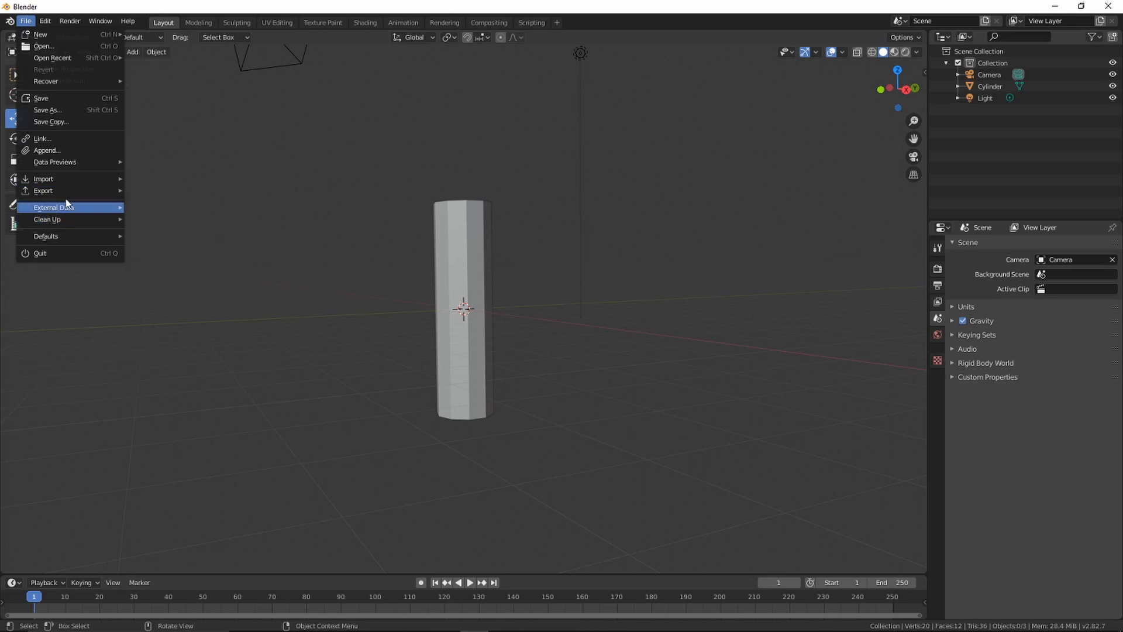
mouse_move(111, 191)
click(168, 284)
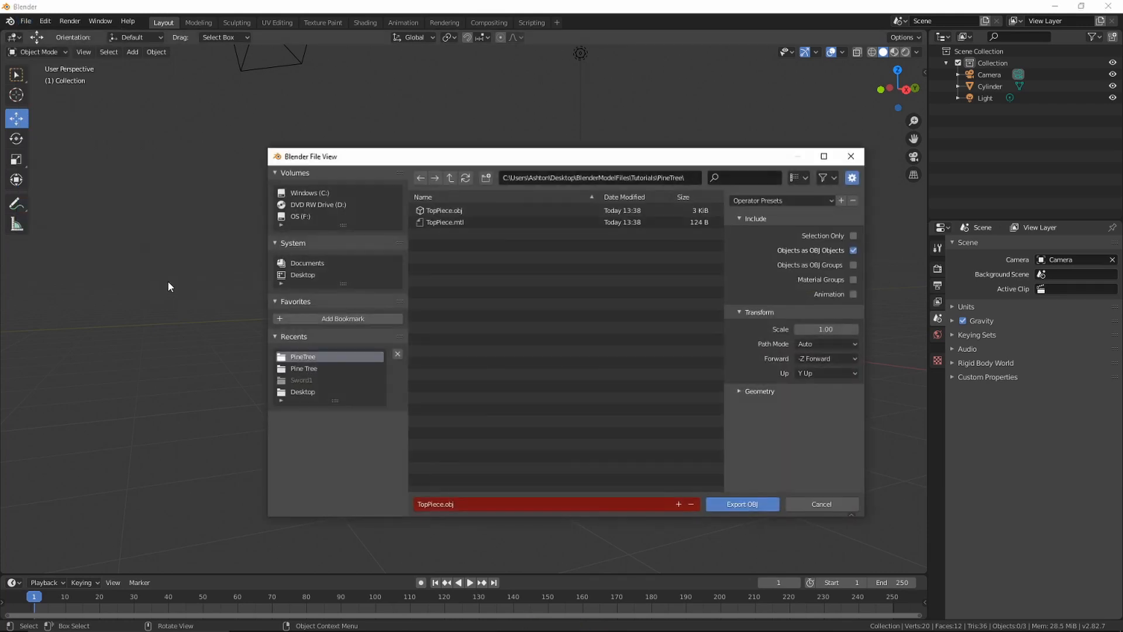
click(467, 504)
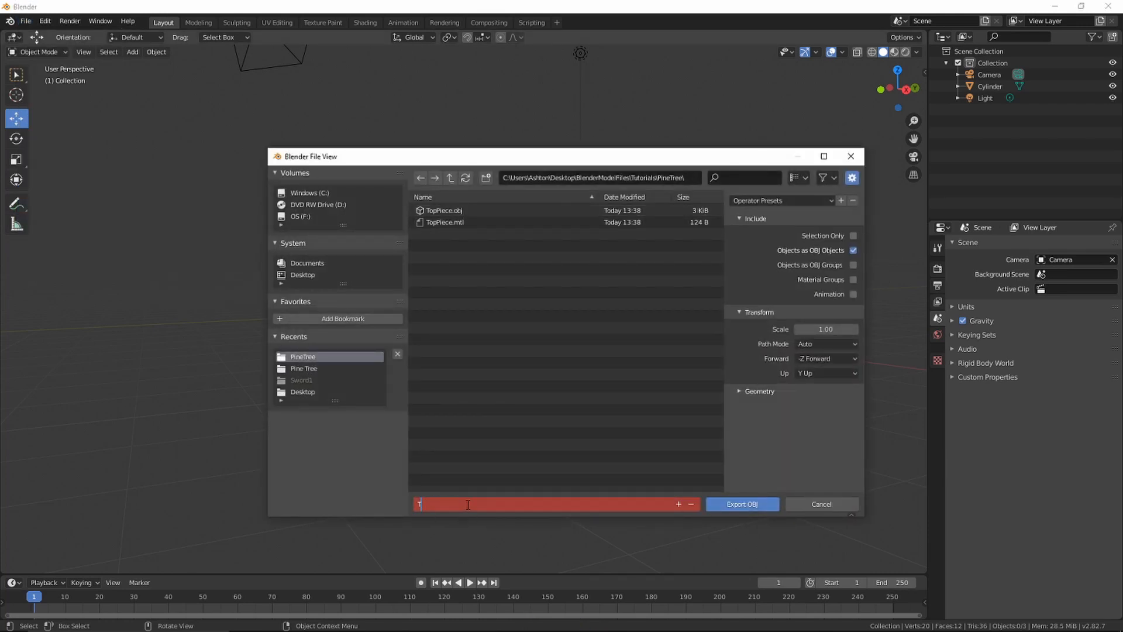
key(Return)
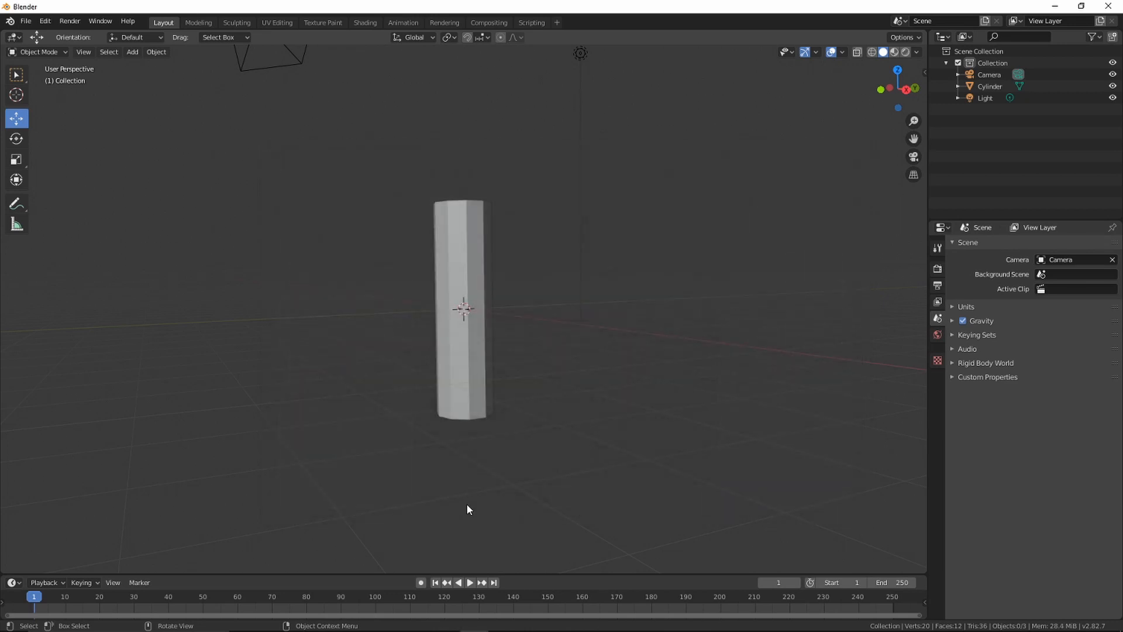
- Undo the deletion of the foliage cones and deselect everything
key(ctrl+z)
click(608, 444)
middle_drag(609, 445, 667, 453)
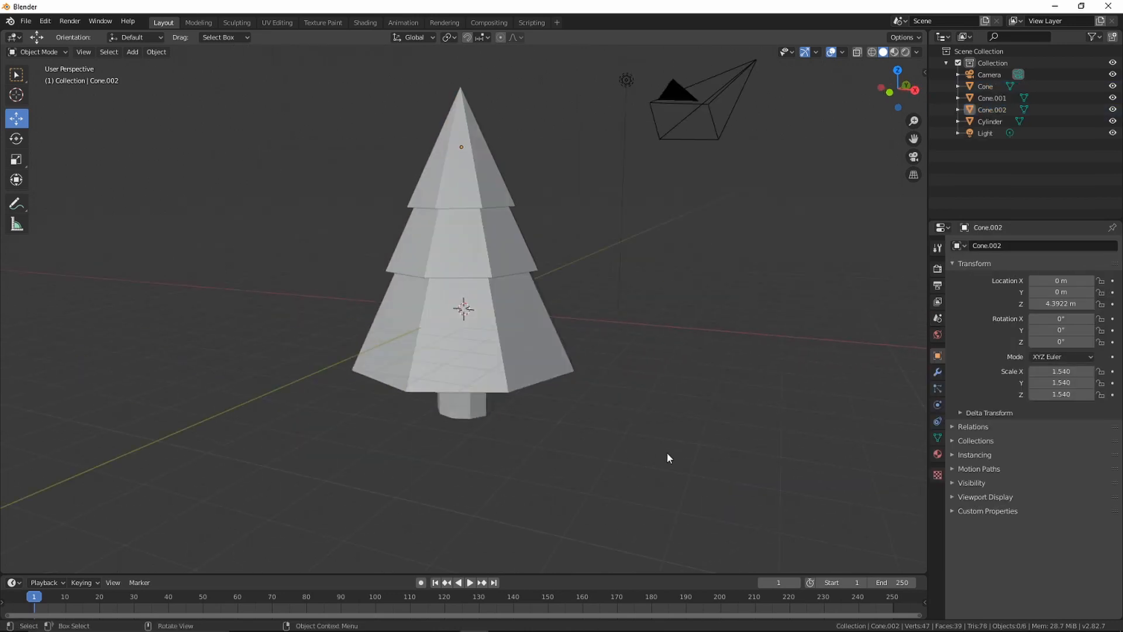
- Switch to Roblox Studio and examine the map and the crossing of the two brown paths up close
click(1059, 9)
middle_drag(316, 378, 363, 380)
right_drag(482, 384, 482, 385)
scroll(482, 384, down, 5)
scroll(483, 384, up, 3)
scroll(482, 384, down, 5)
scroll(482, 384, down, 5)
key(a)
key(w)
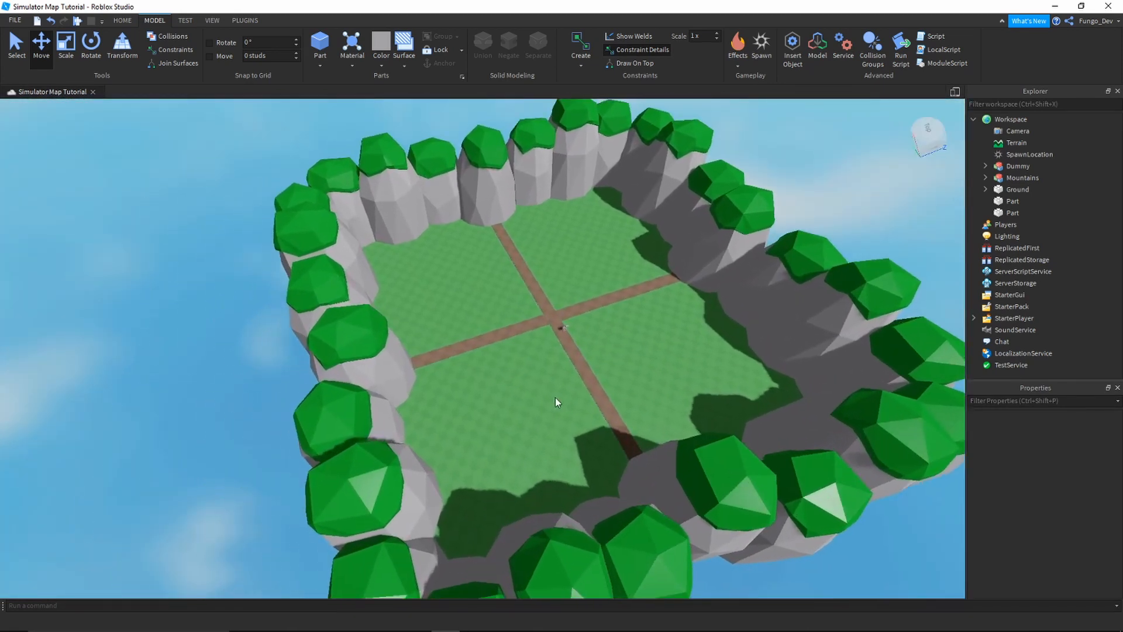
key(w)
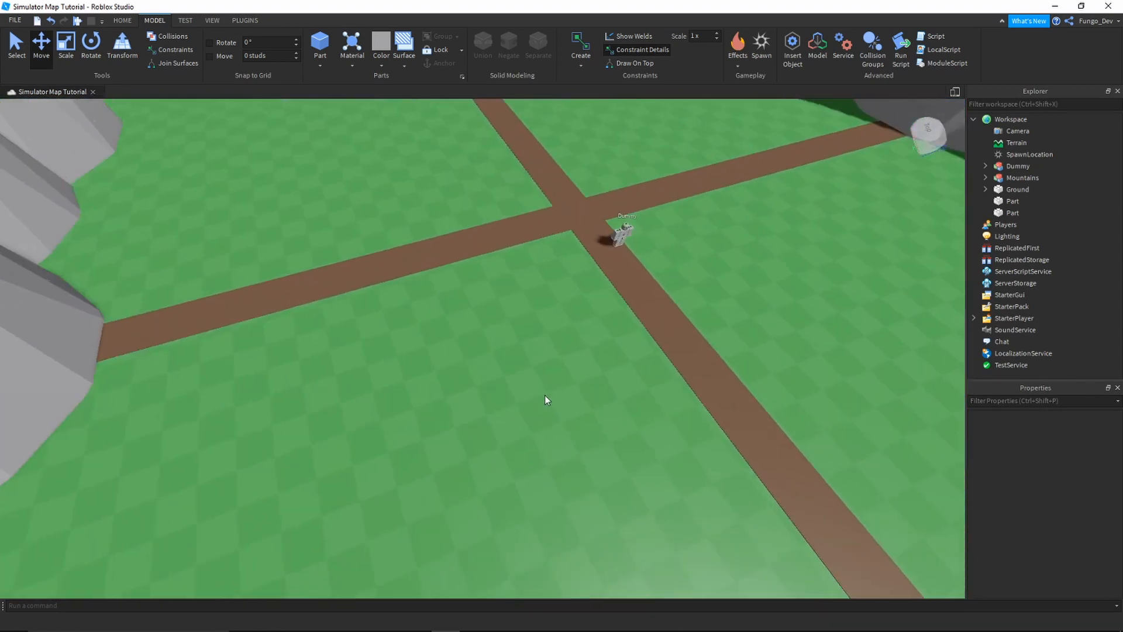
key(w)
right_drag(545, 396, 545, 395)
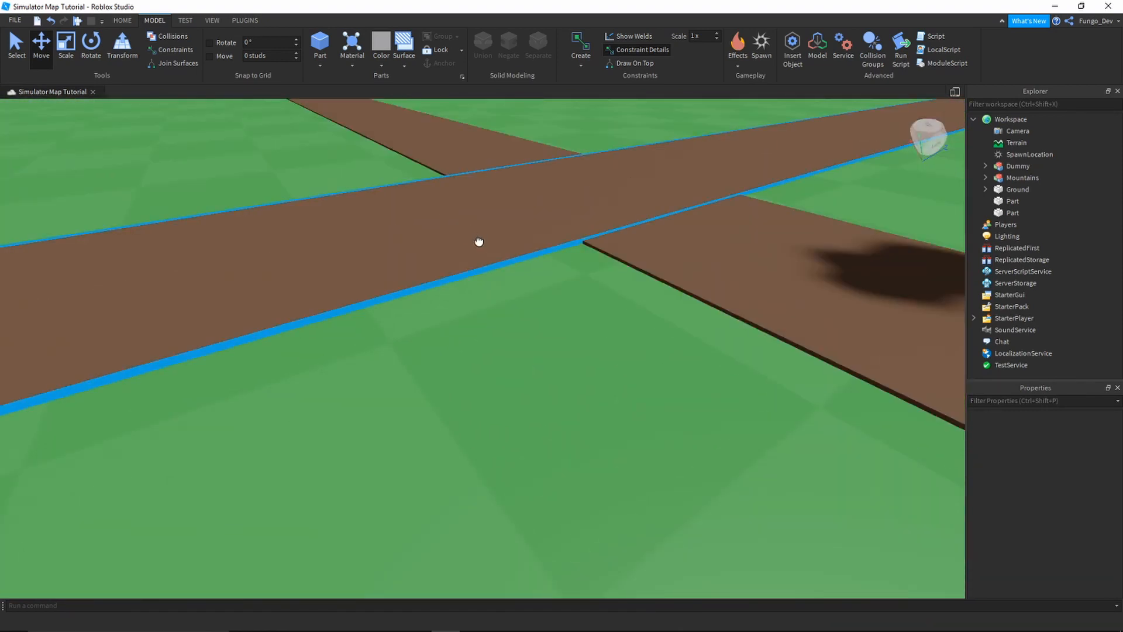
click(567, 310)
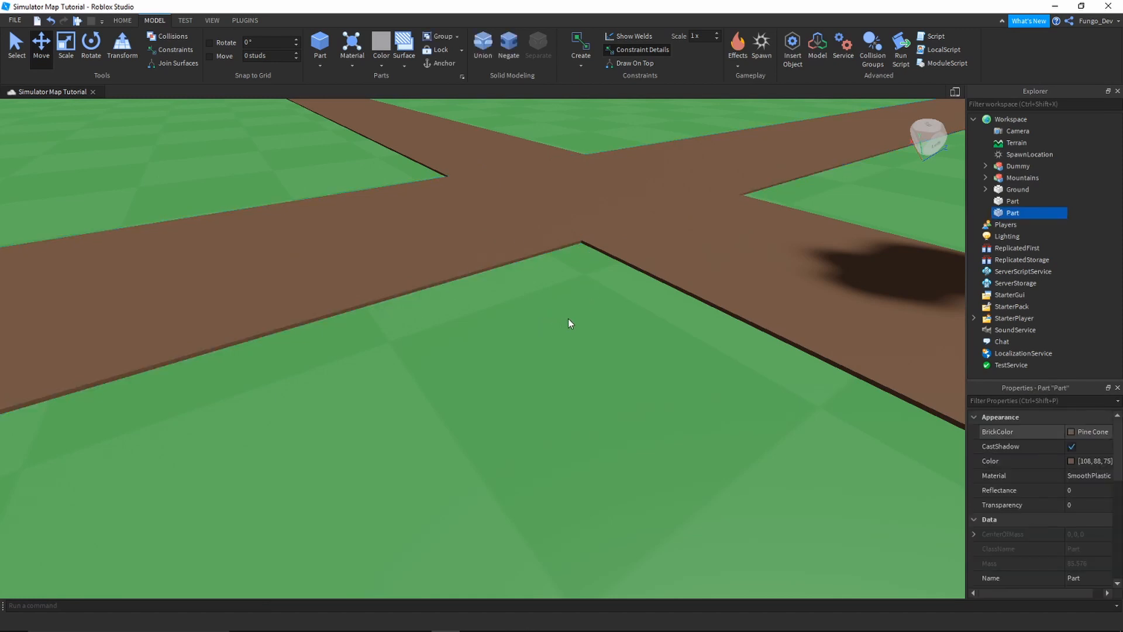
click(588, 322)
- Insert a MeshPart into the Workspace above the grass beside the path crossing
right_drag(473, 358, 473, 358)
key(s)
key(w)
key(s)
key(w)
key(a)
key(s)
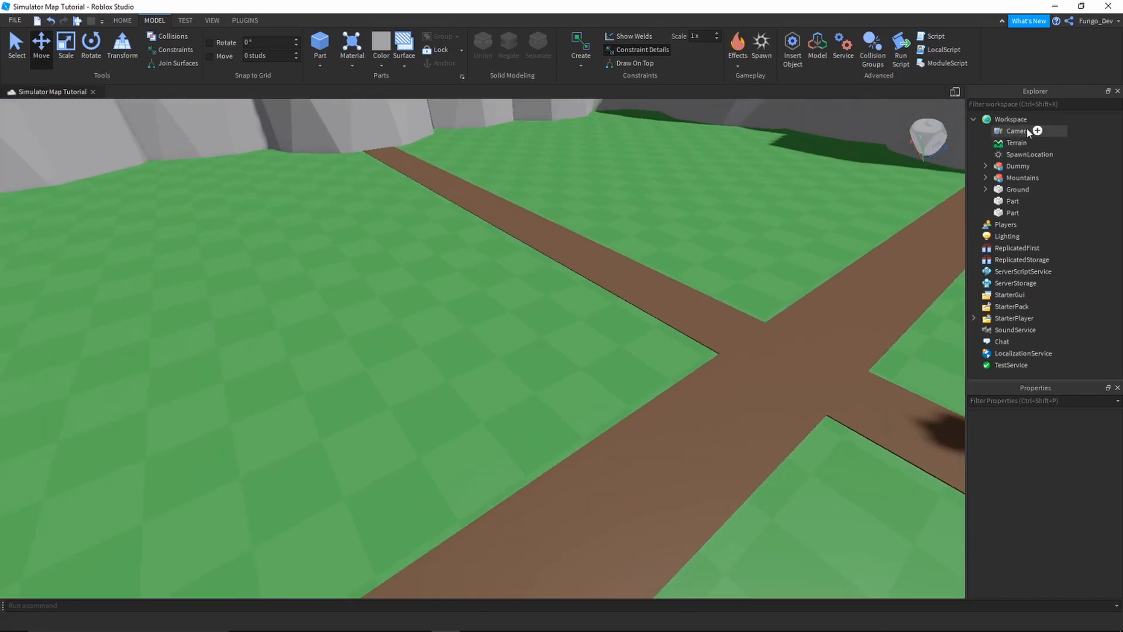
click(1035, 119)
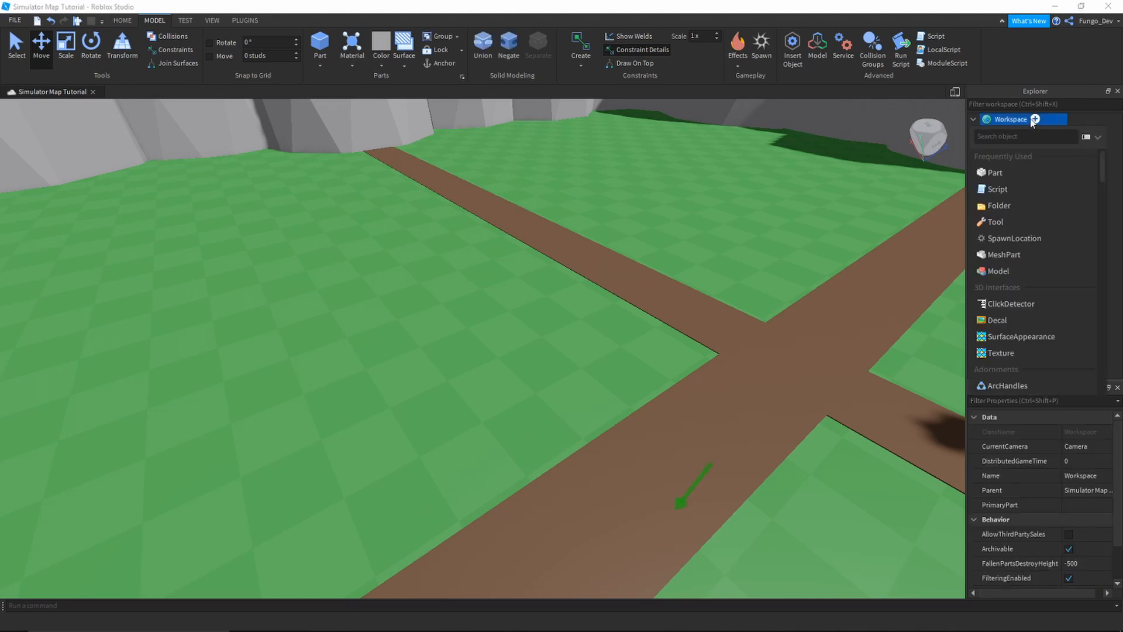
text(mesh)
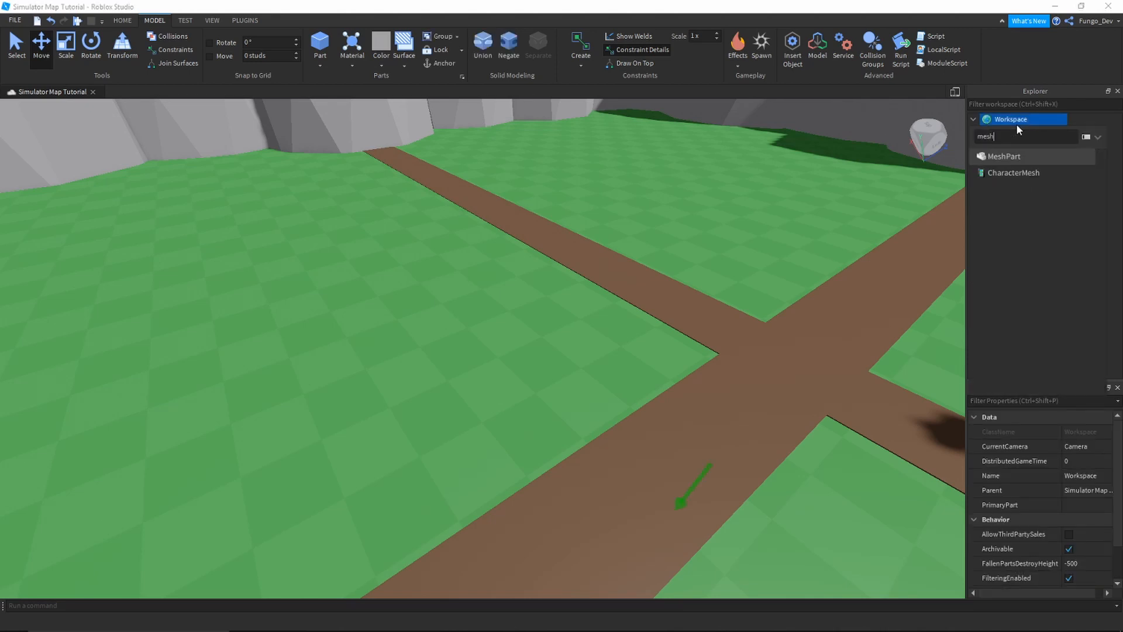
key(Escape)
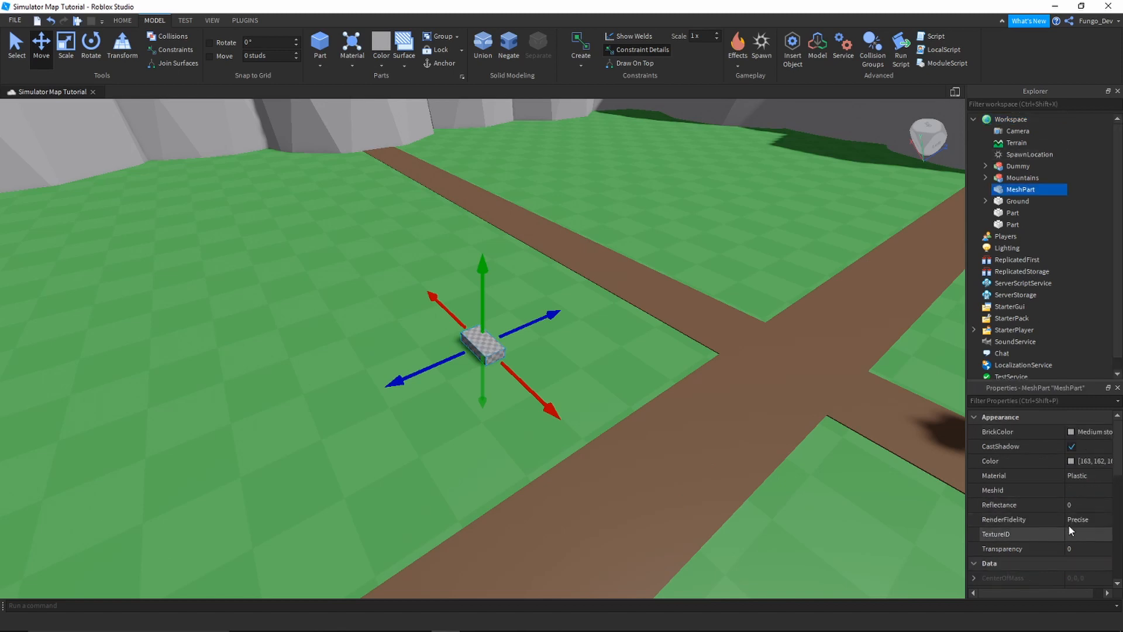
- Load Trunk.obj from the Tutorials PineTree folder as the MeshPart's mesh, moving it to the location stored in the file
click(1098, 493)
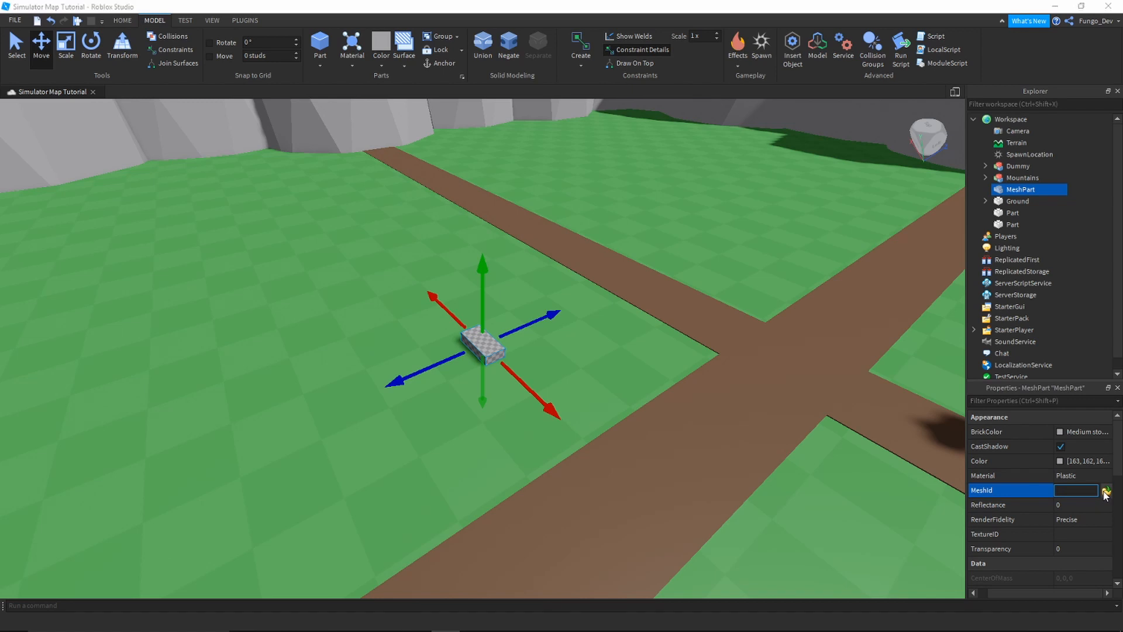
click(1105, 490)
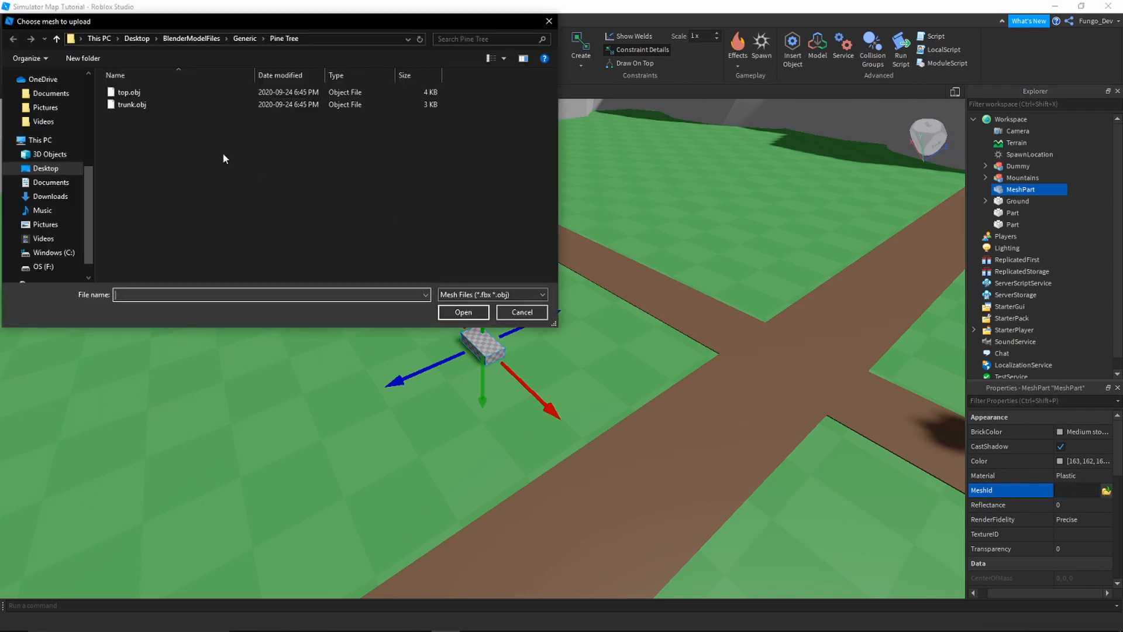
click(239, 39)
click(205, 39)
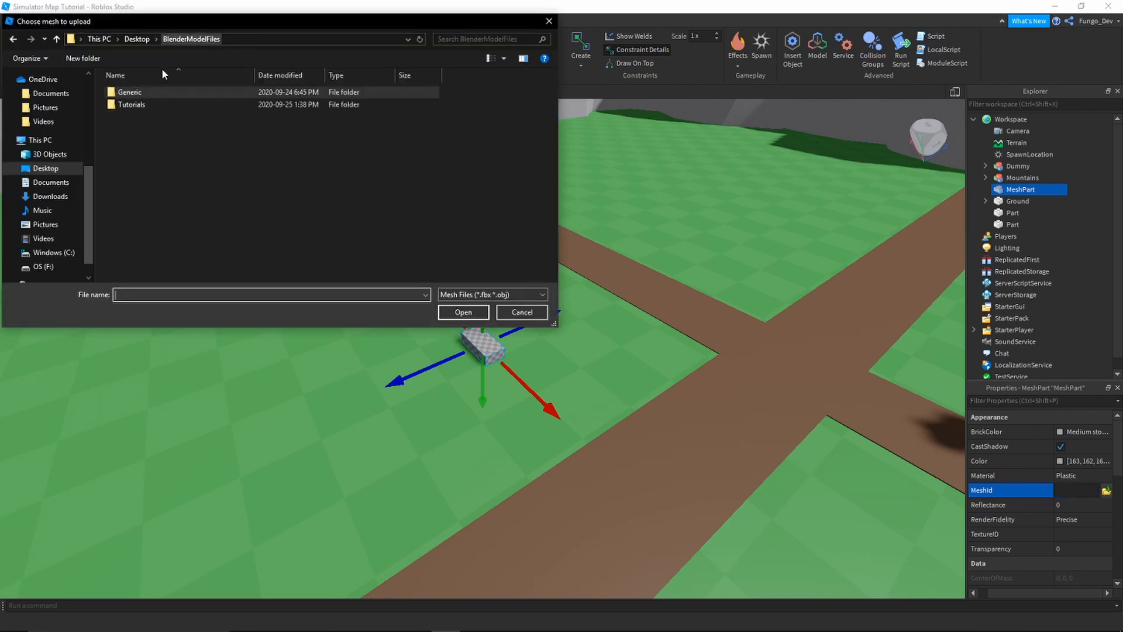
double_click(157, 107)
click(132, 93)
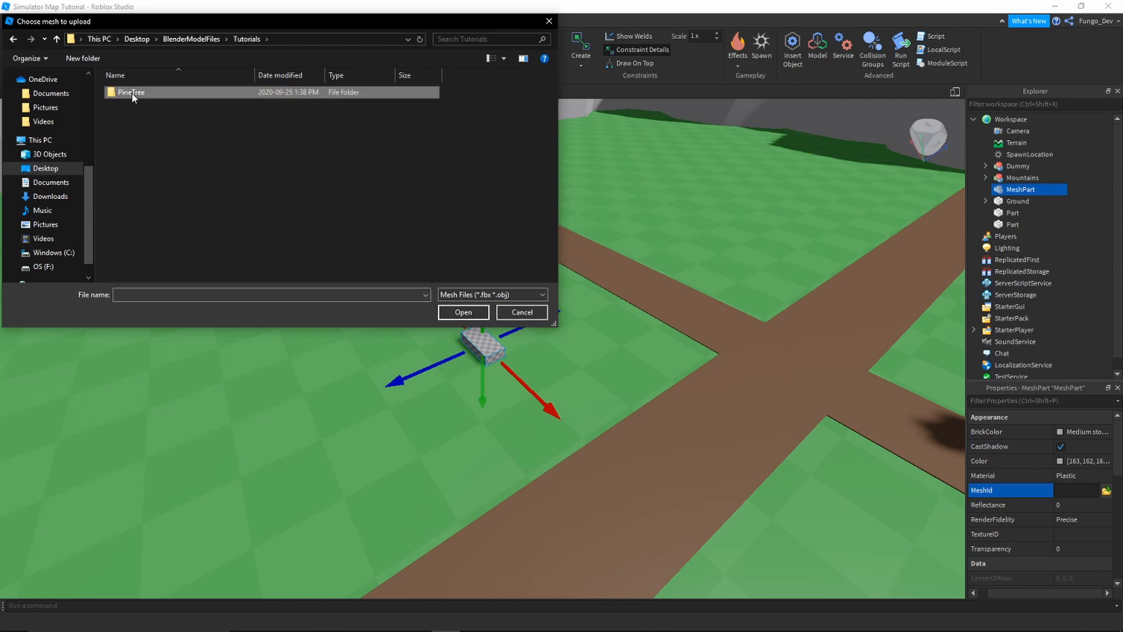
double_click(131, 93)
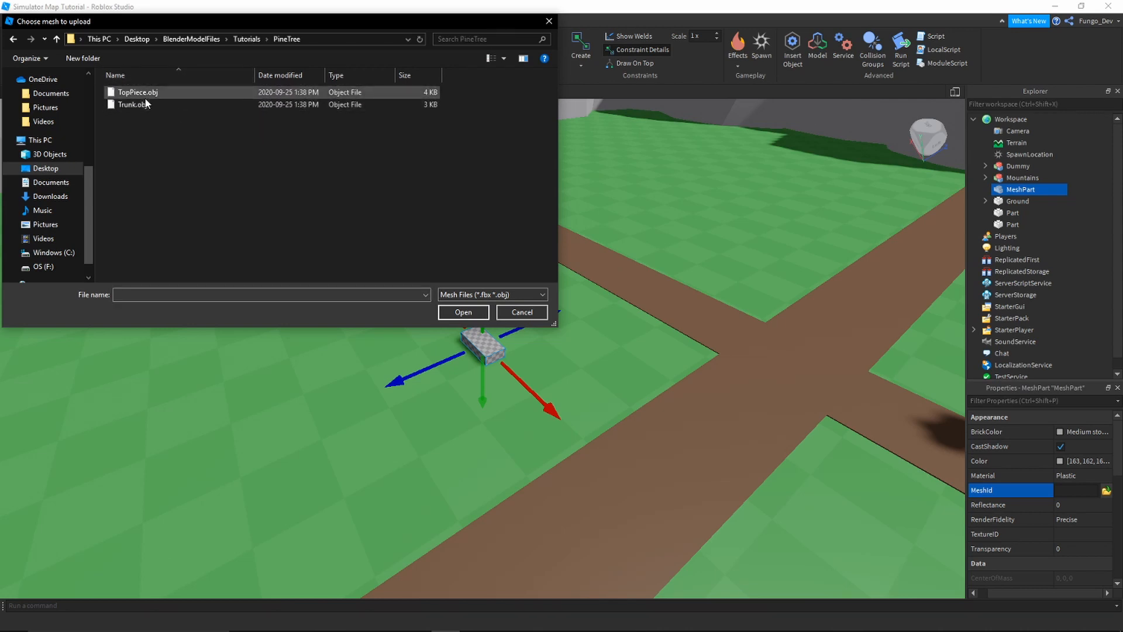
click(136, 104)
click(464, 312)
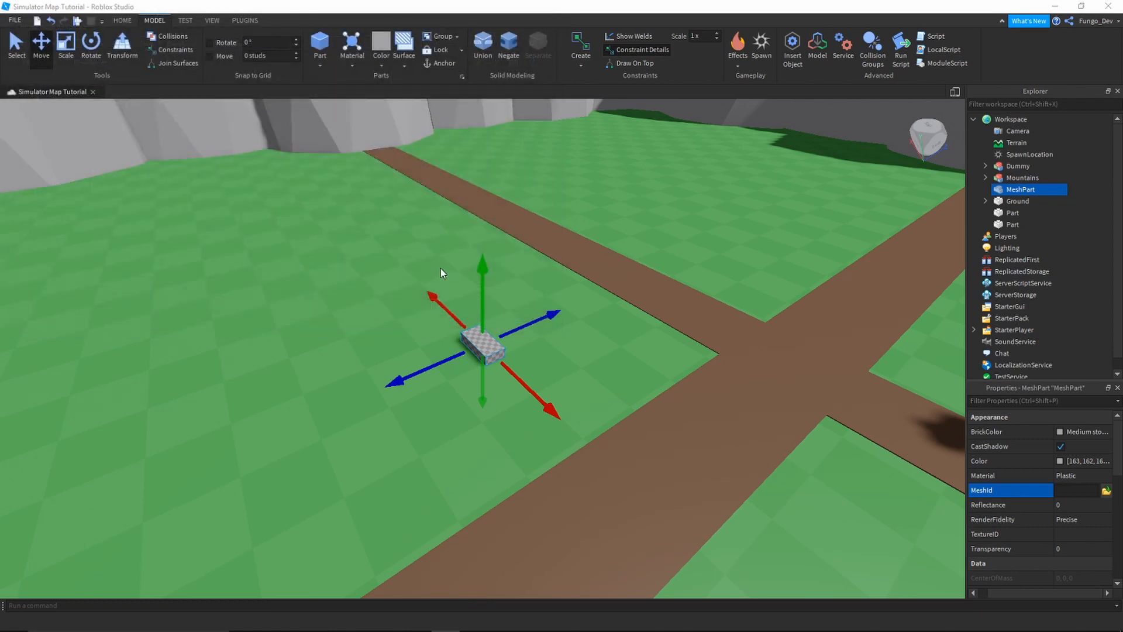
click(626, 328)
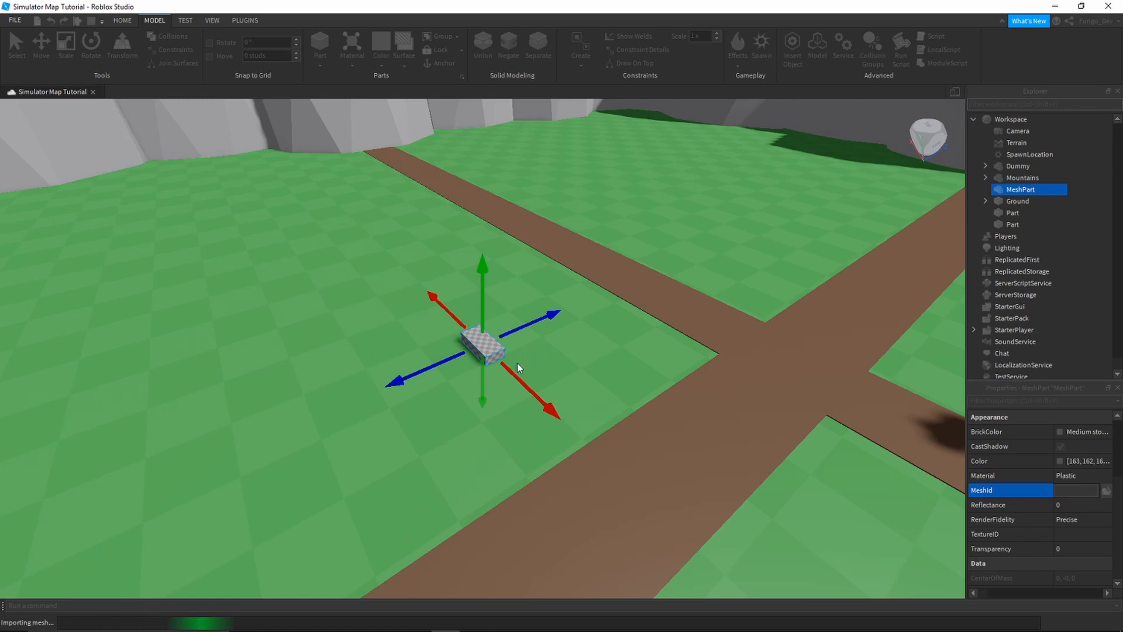
- Duplicate the trunk MeshPart and load TopPiece.obj as the copy's mesh, accepting its stored location
right_drag(538, 380, 534, 382)
key(f)
scroll(530, 381, down, 5)
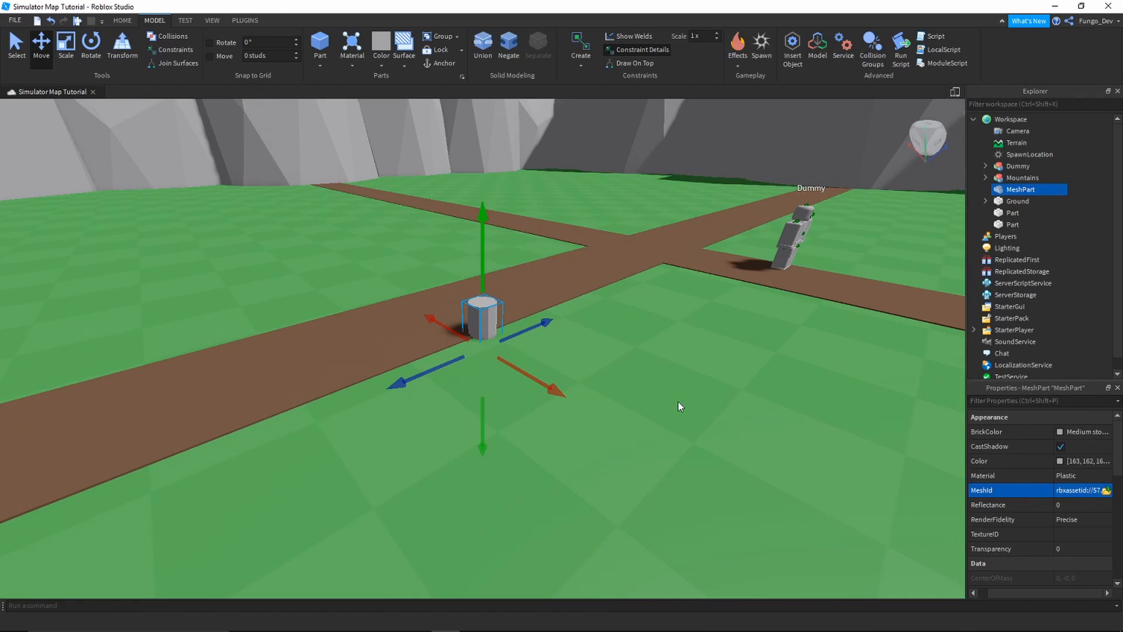
key(ctrl+d)
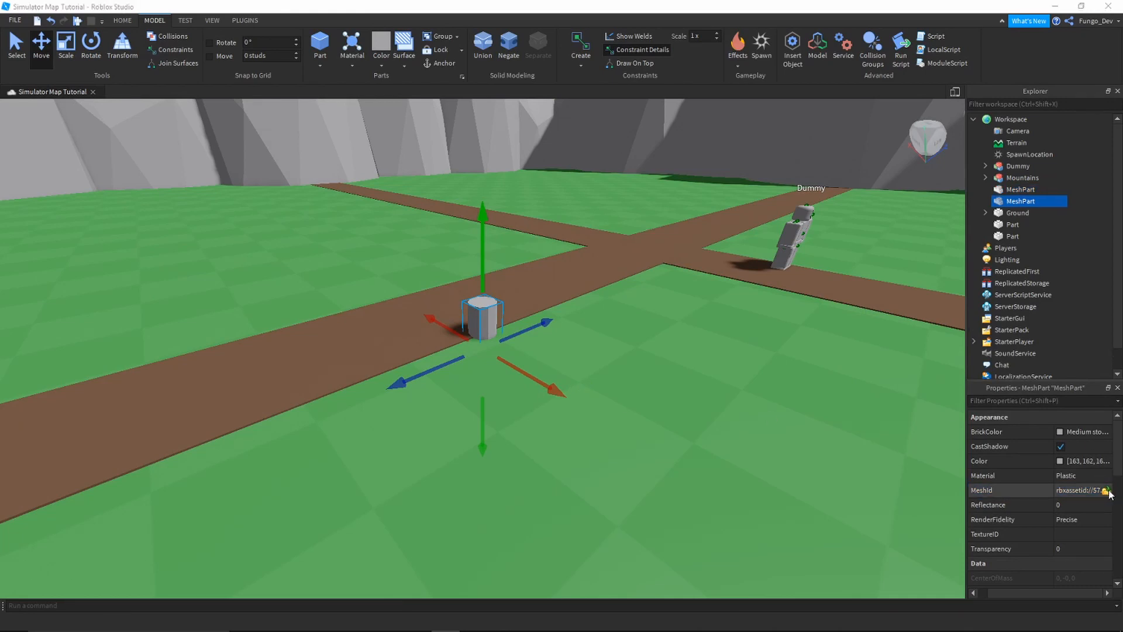
click(1106, 491)
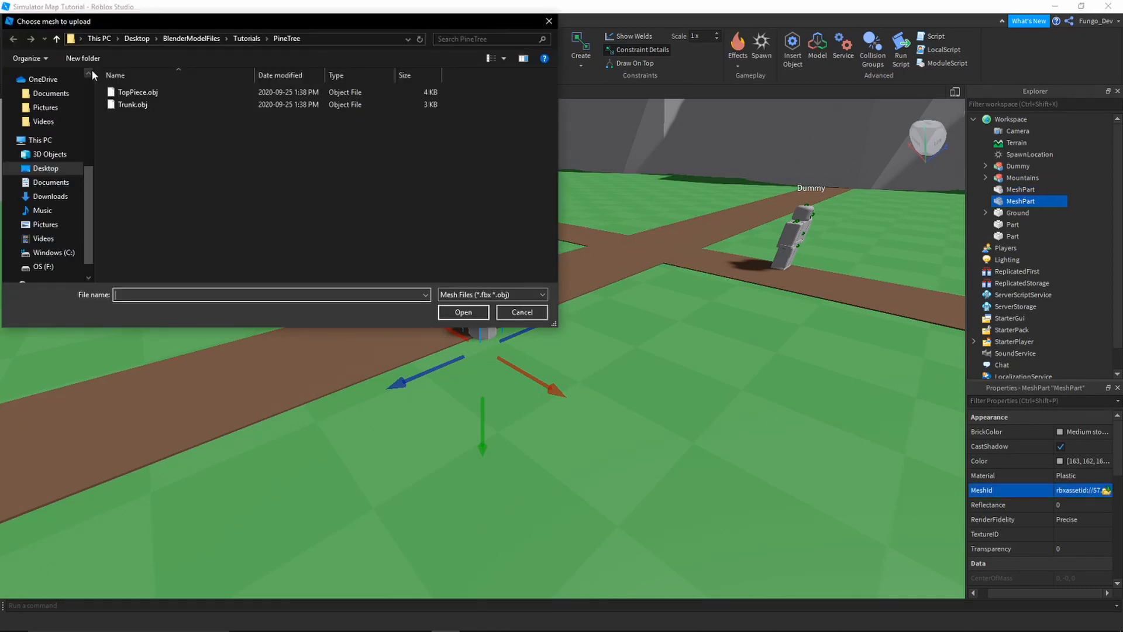
click(137, 92)
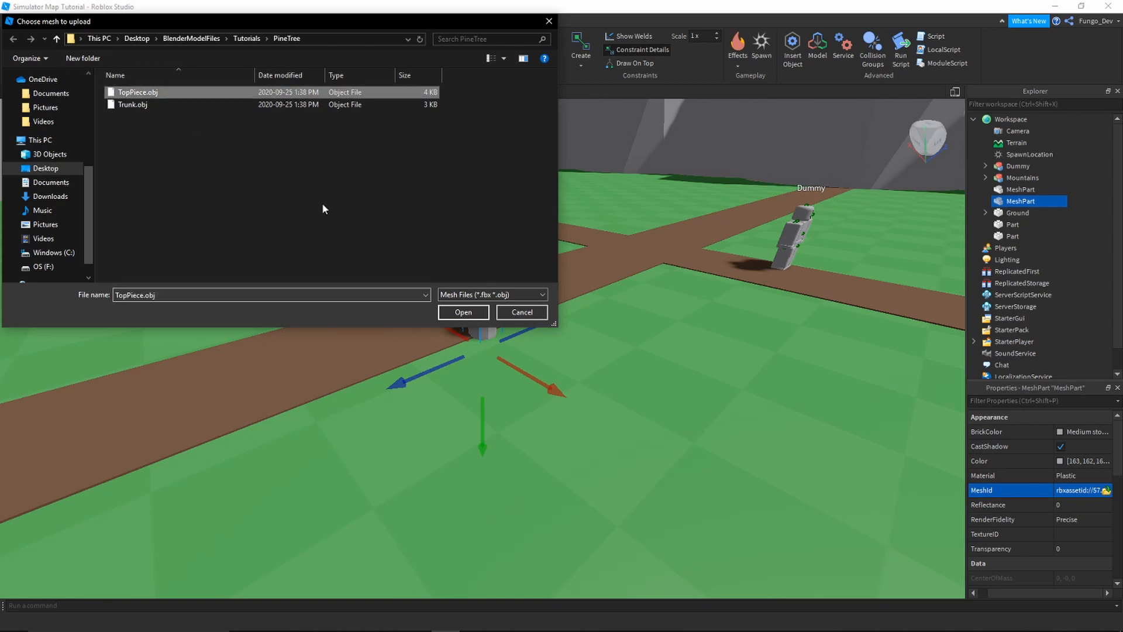
click(464, 312)
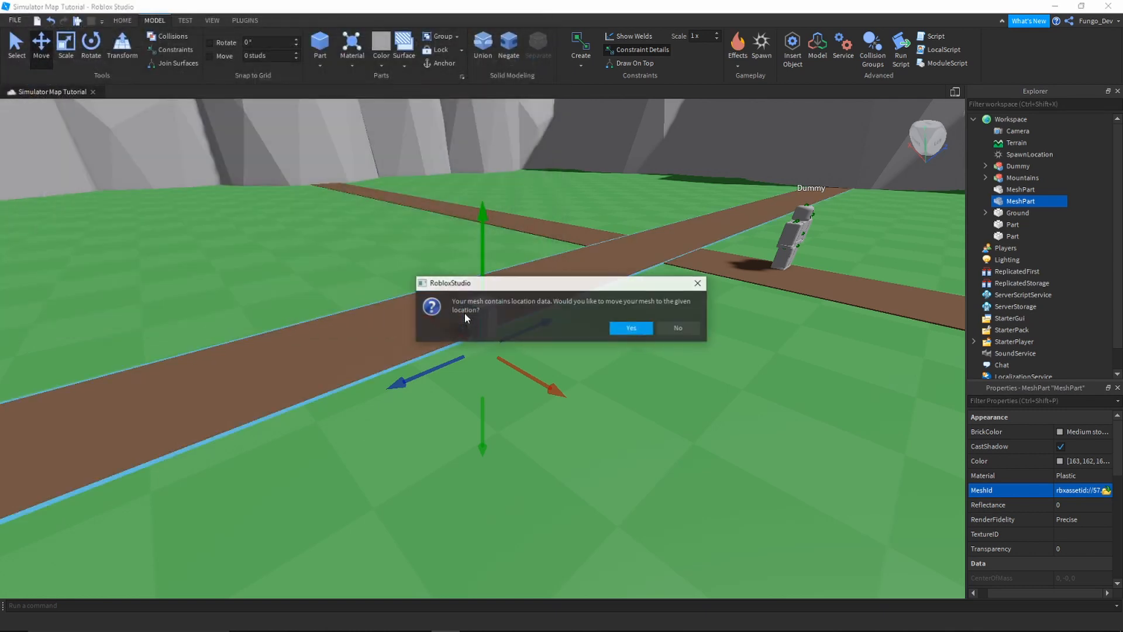
click(628, 326)
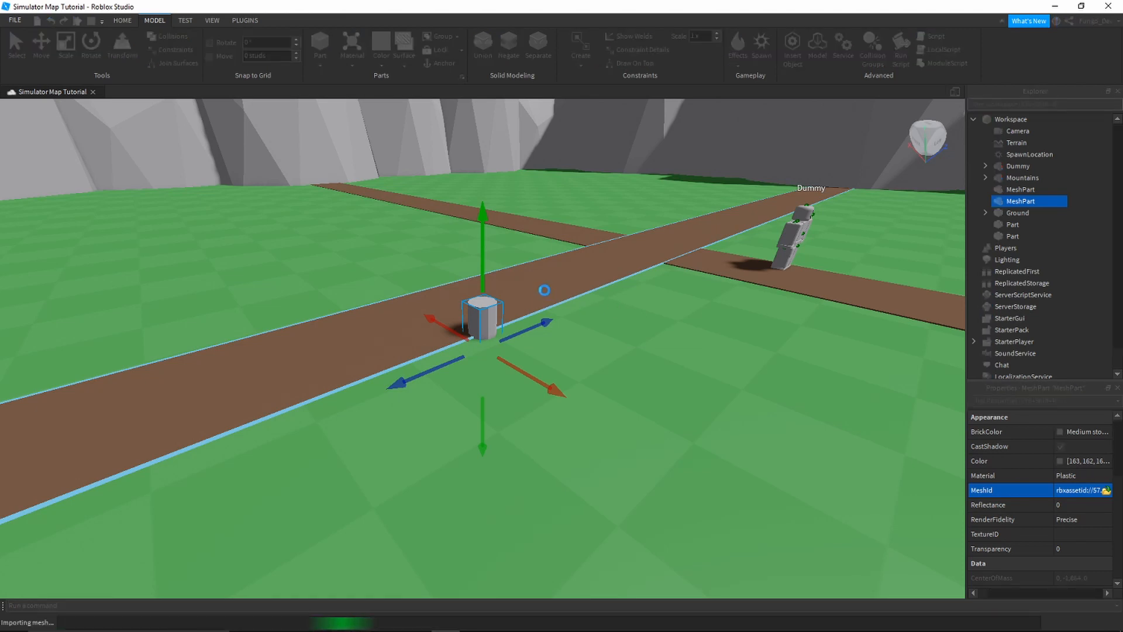
- Select the trunk and foliage mesh parts together and move the tree onto the grass beside the path
ctrl+click(1004, 192)
drag(487, 216, 471, 151)
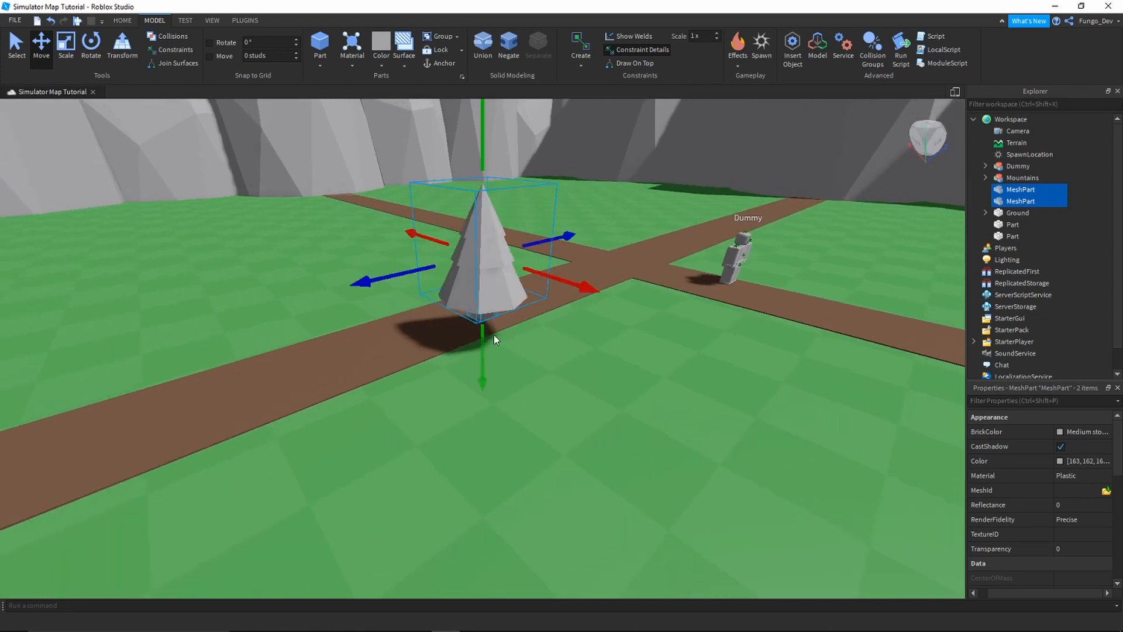
drag(494, 334, 708, 360)
scroll(708, 359, up, 2)
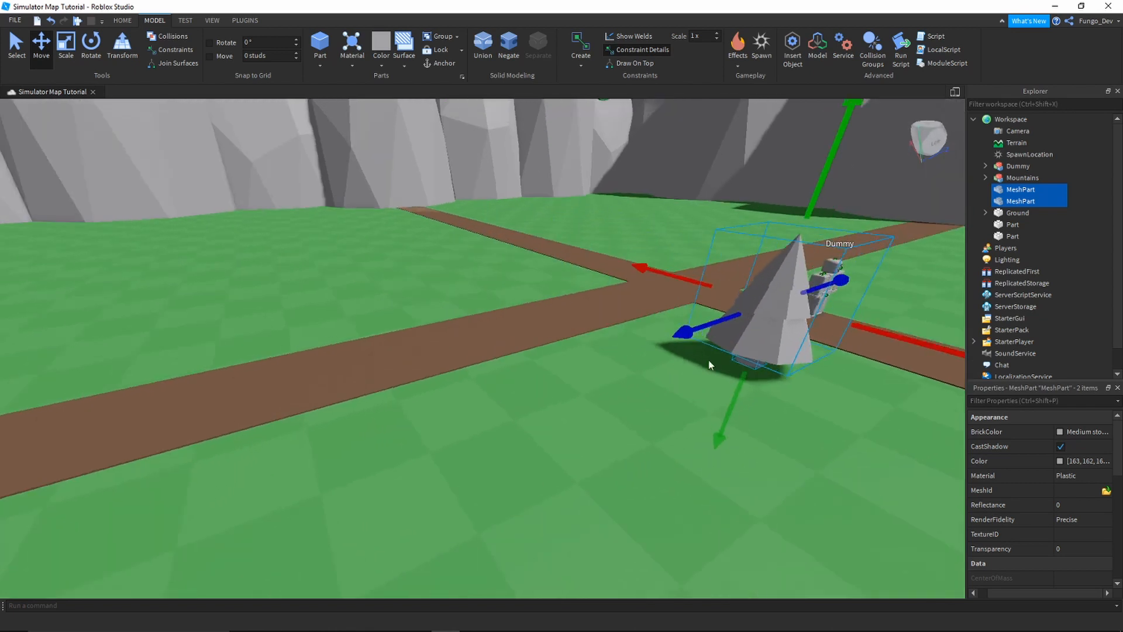
- Set the material of both tree mesh parts to SmoothPlastic and deselect them
key(f)
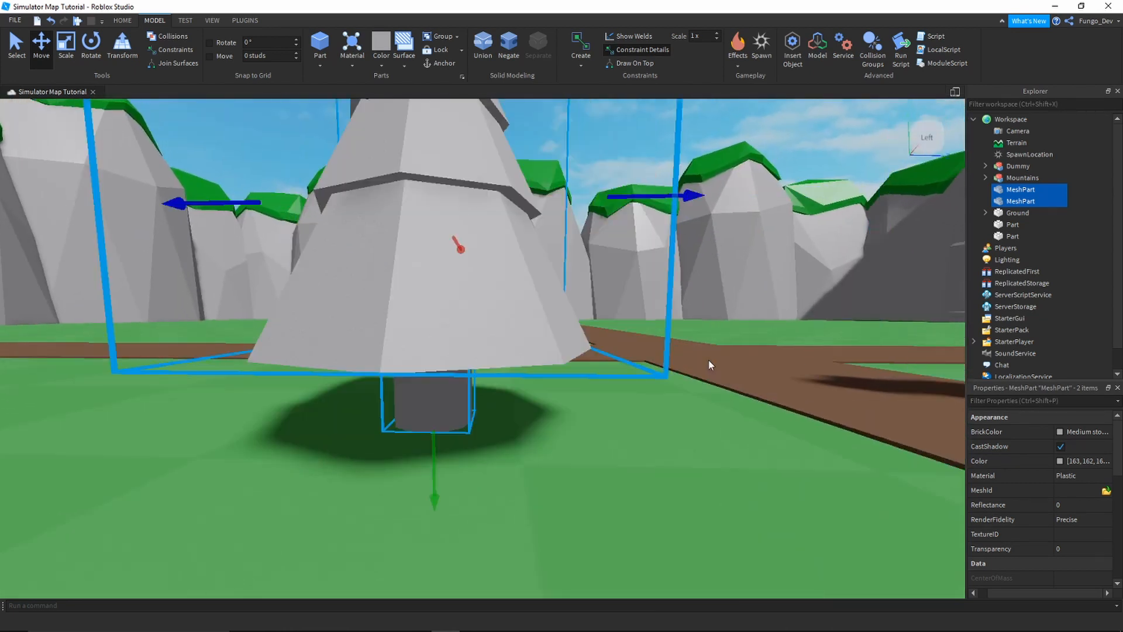
scroll(708, 360, down, 3)
click(1077, 479)
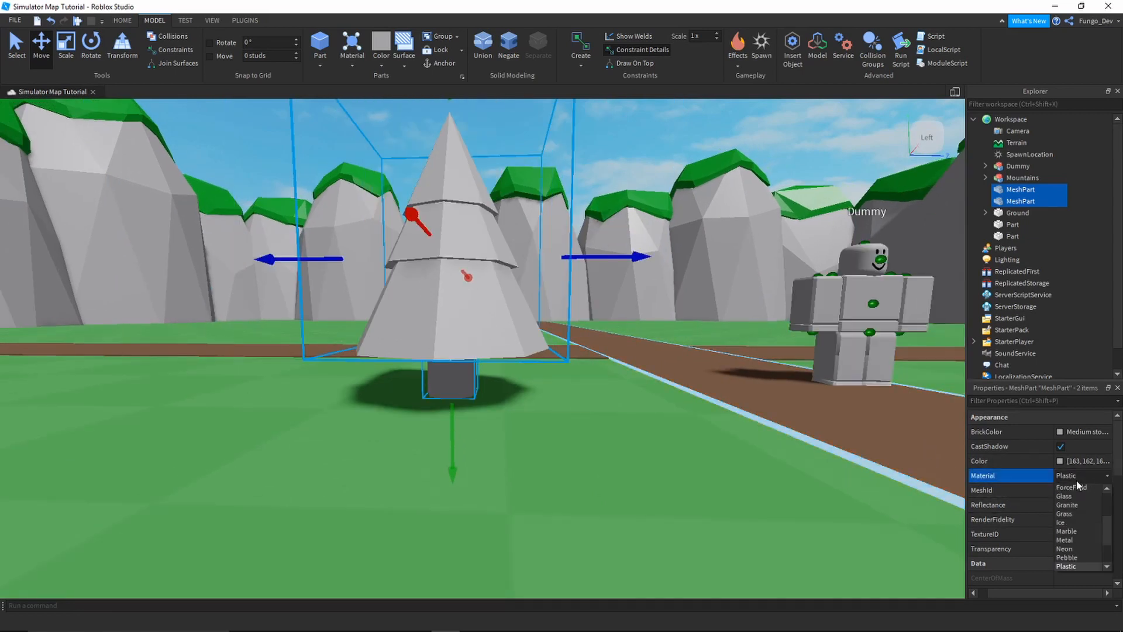
scroll(1074, 552, down, 1)
click(1080, 564)
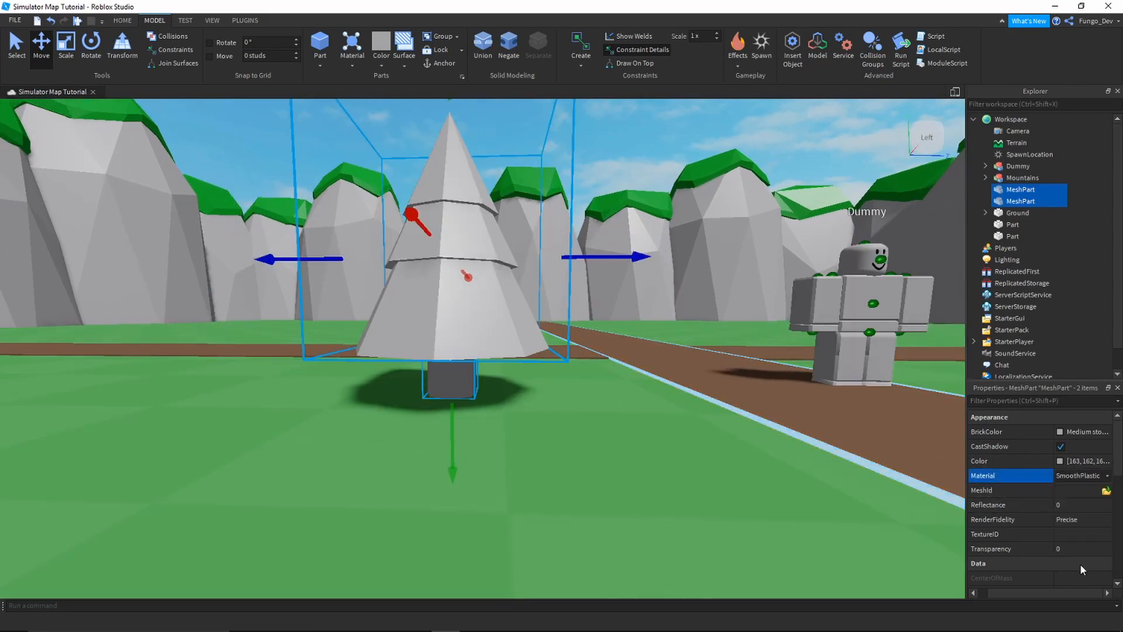
click(619, 124)
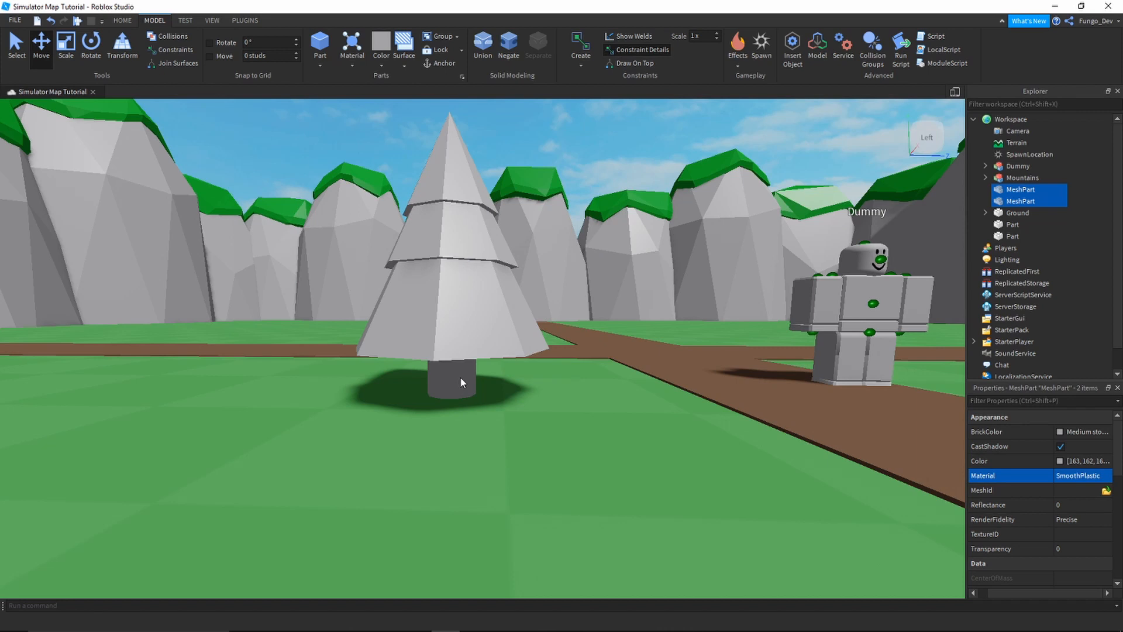
- Color the tree's foliage Bright green and its trunk brown
click(382, 67)
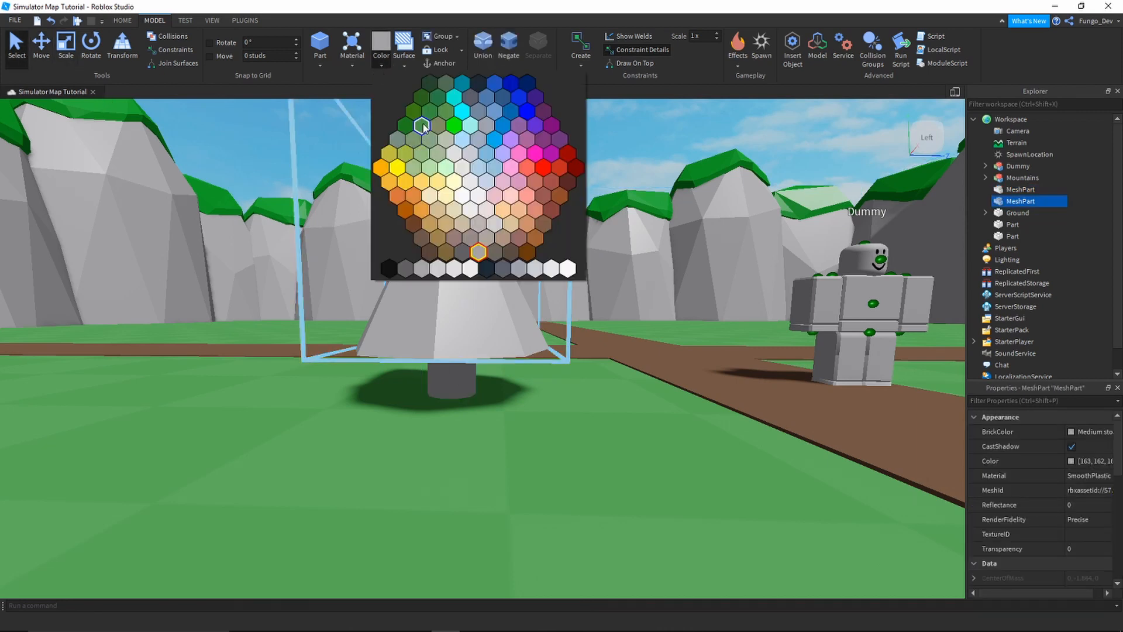
click(423, 126)
click(460, 234)
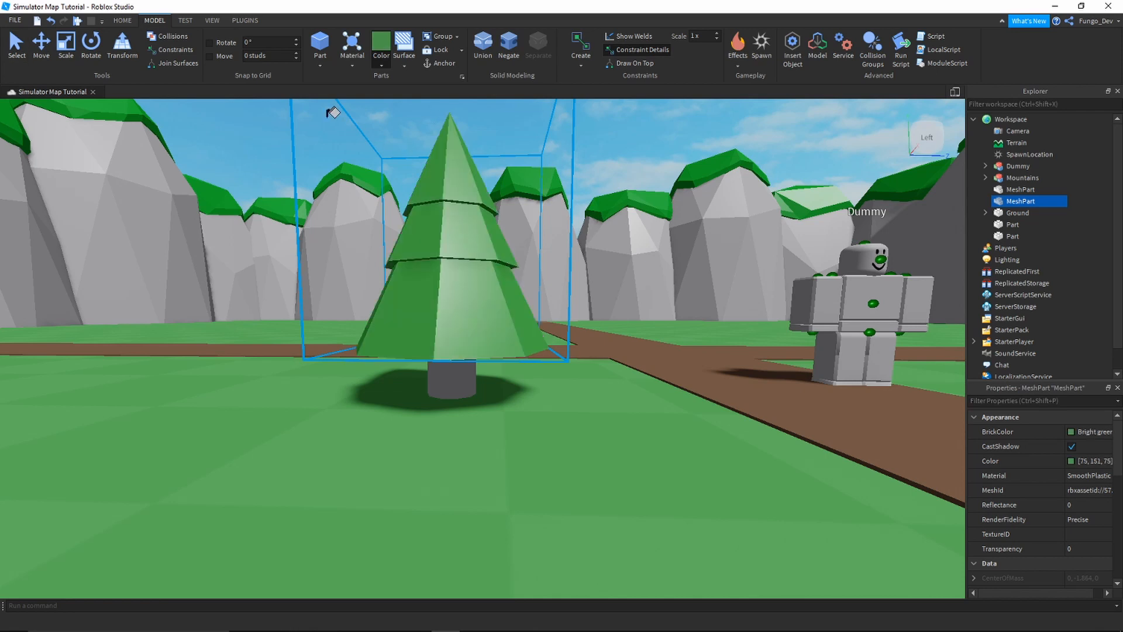
click(375, 66)
click(421, 239)
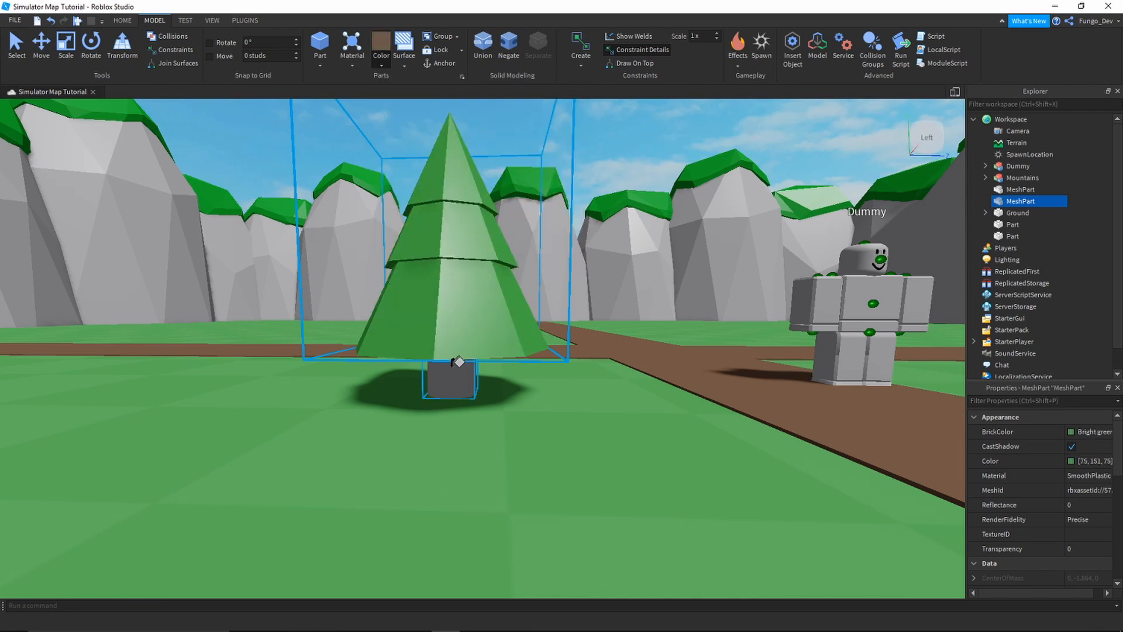
- Group the foliage and trunk mesh parts into one model
click(44, 54)
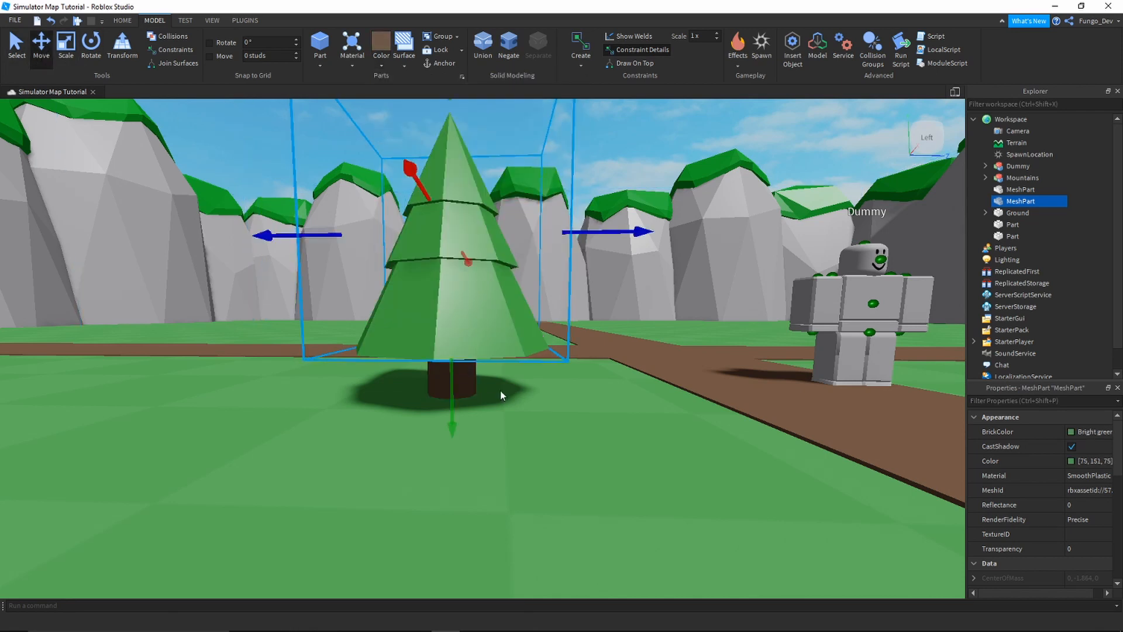
ctrl+click(464, 376)
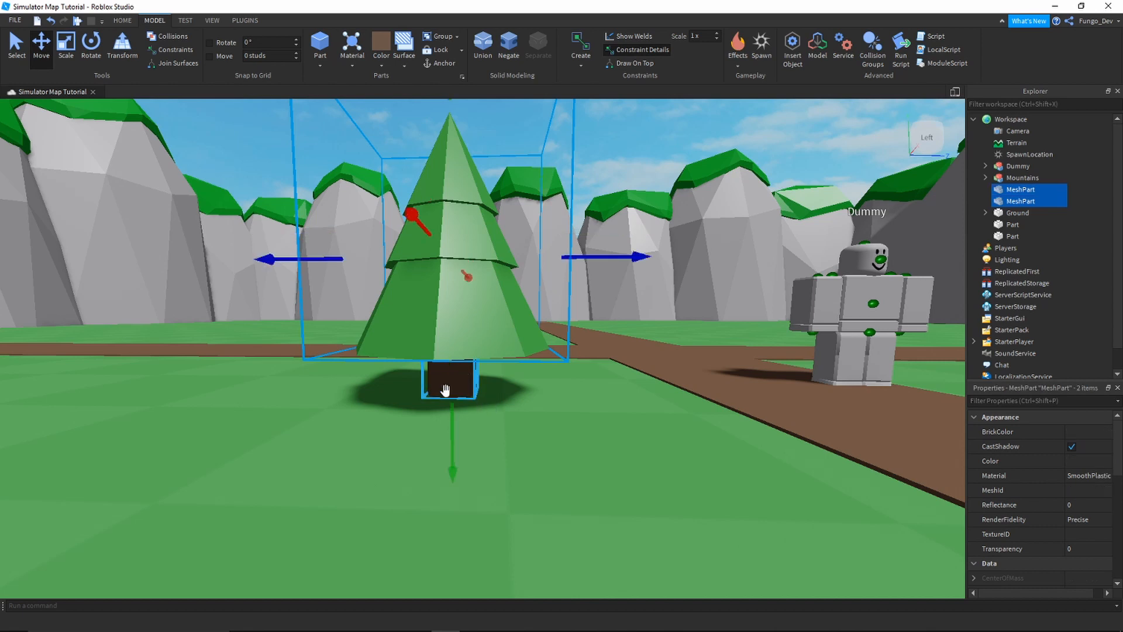
key(ctrl+g)
- Compare the tree model's size with the dummy and scale the tree down slightly
click(66, 47)
scroll(409, 263, down, 5)
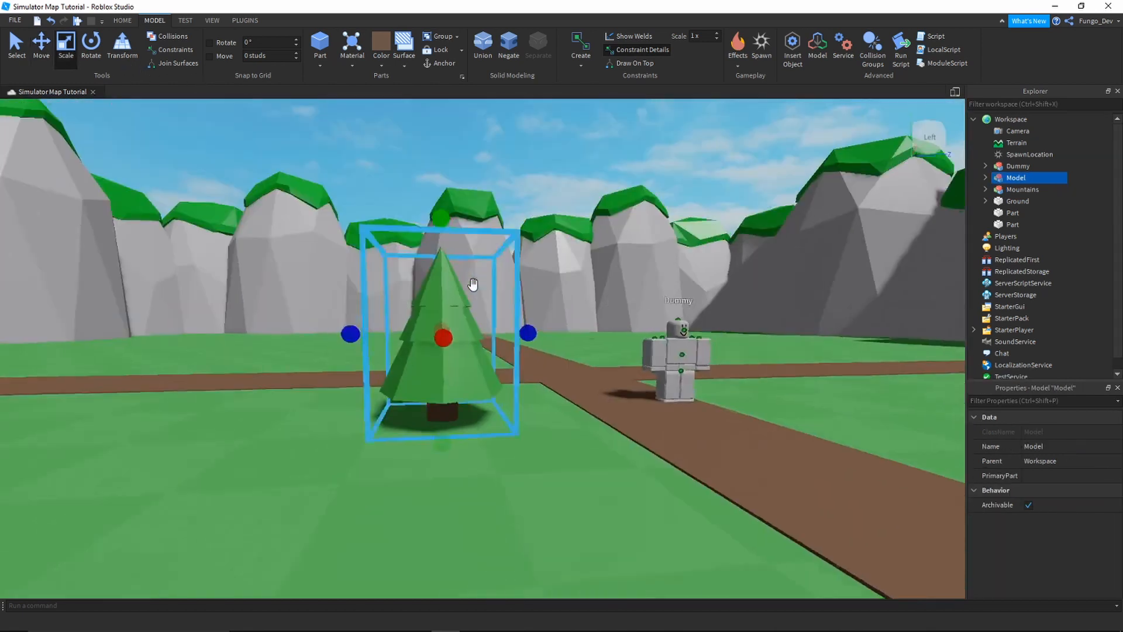
drag(397, 246, 389, 186)
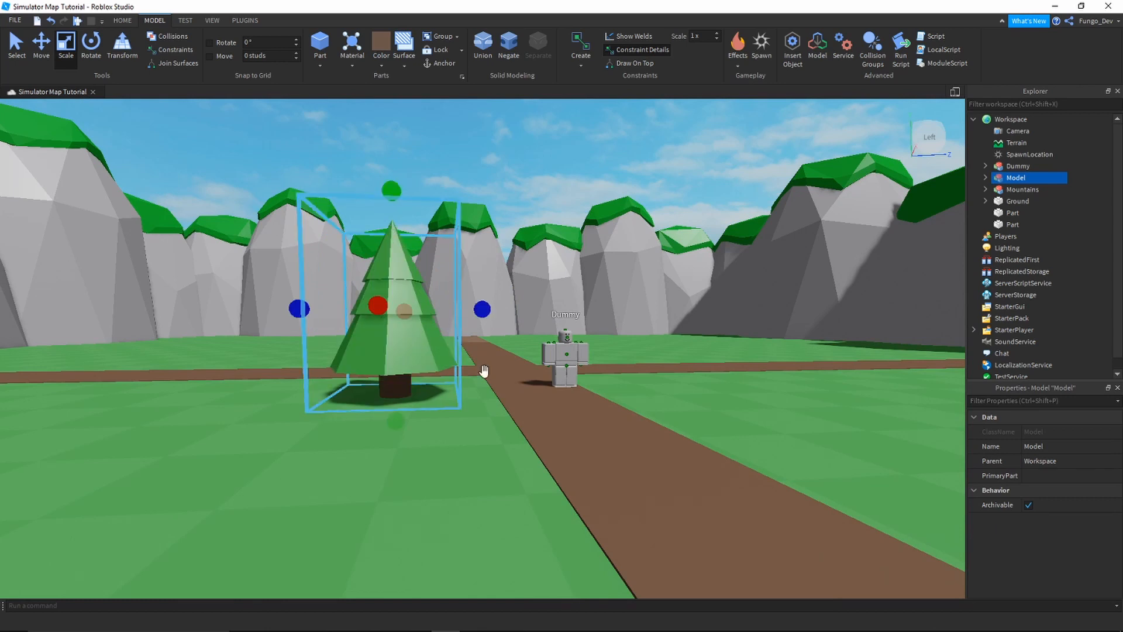
scroll(495, 391, up, 5)
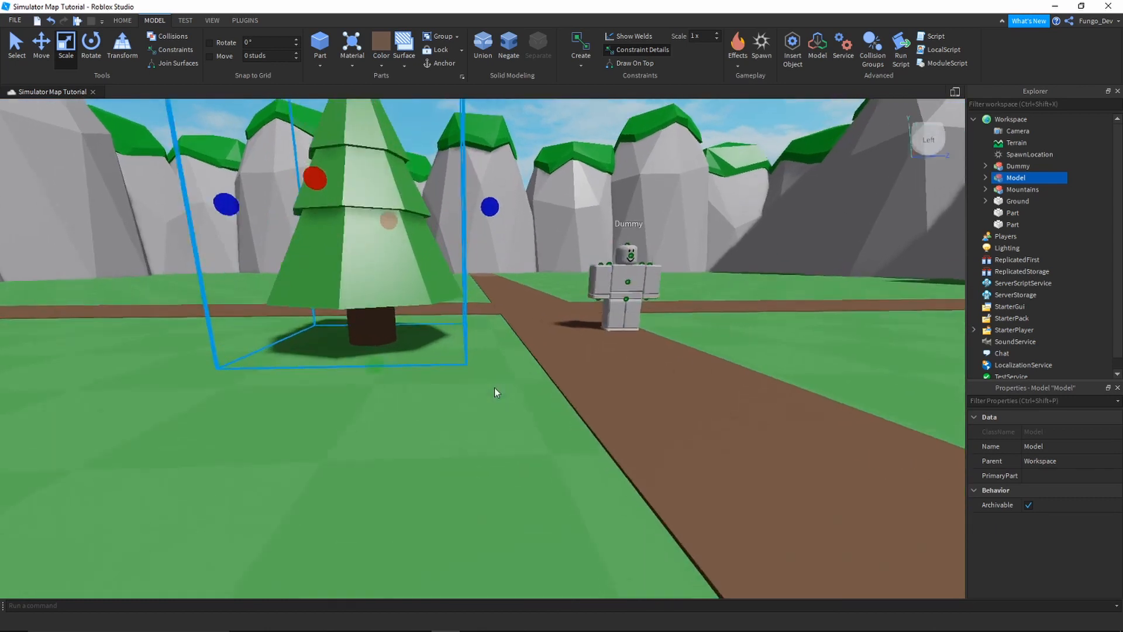
scroll(494, 387, up, 8)
scroll(494, 388, down, 10)
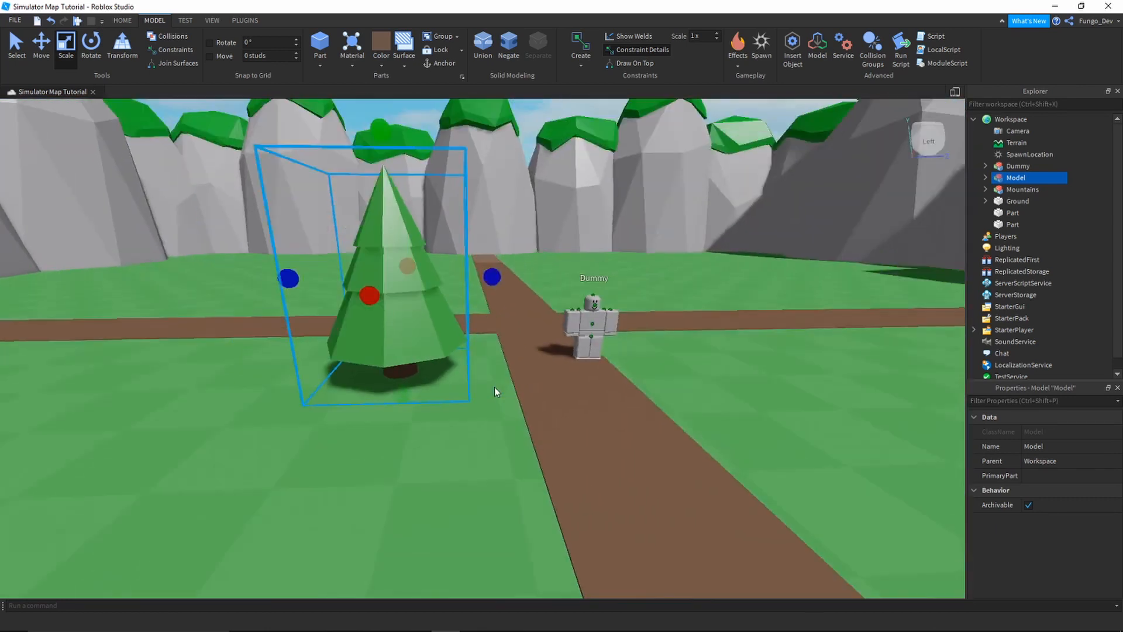
scroll(494, 387, up, 4)
scroll(494, 387, down, 4)
scroll(513, 219, up, 4)
scroll(512, 219, down, 3)
right_drag(512, 220, 494, 221)
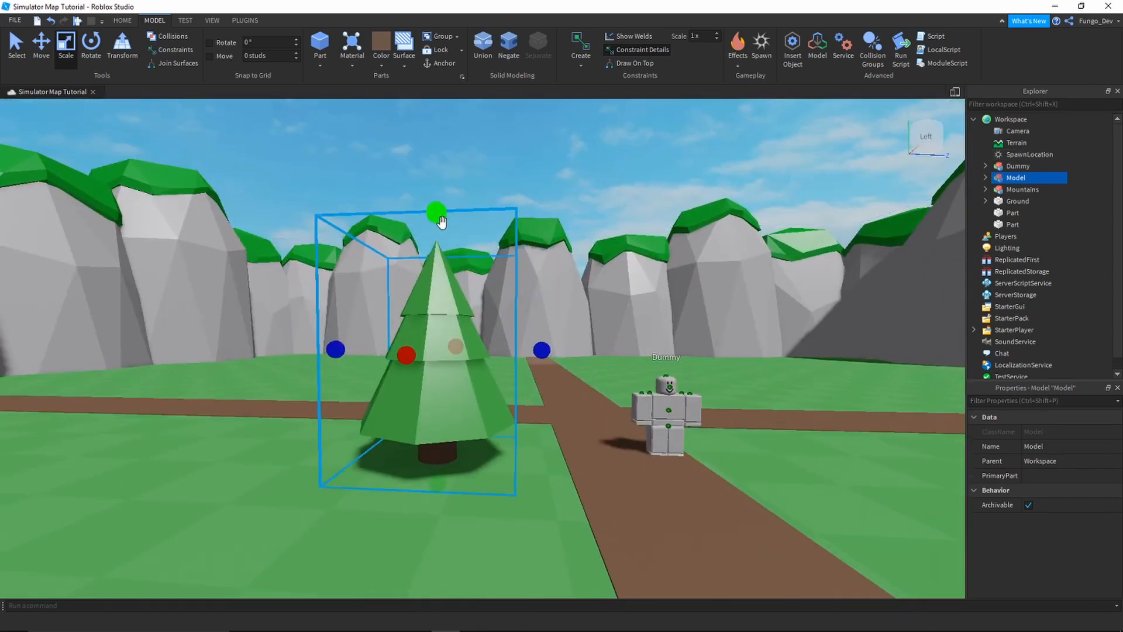
drag(438, 217, 437, 239)
- Adjust the foliage mesh's height above the trunk inside the tree model, and select the whole model
click(984, 178)
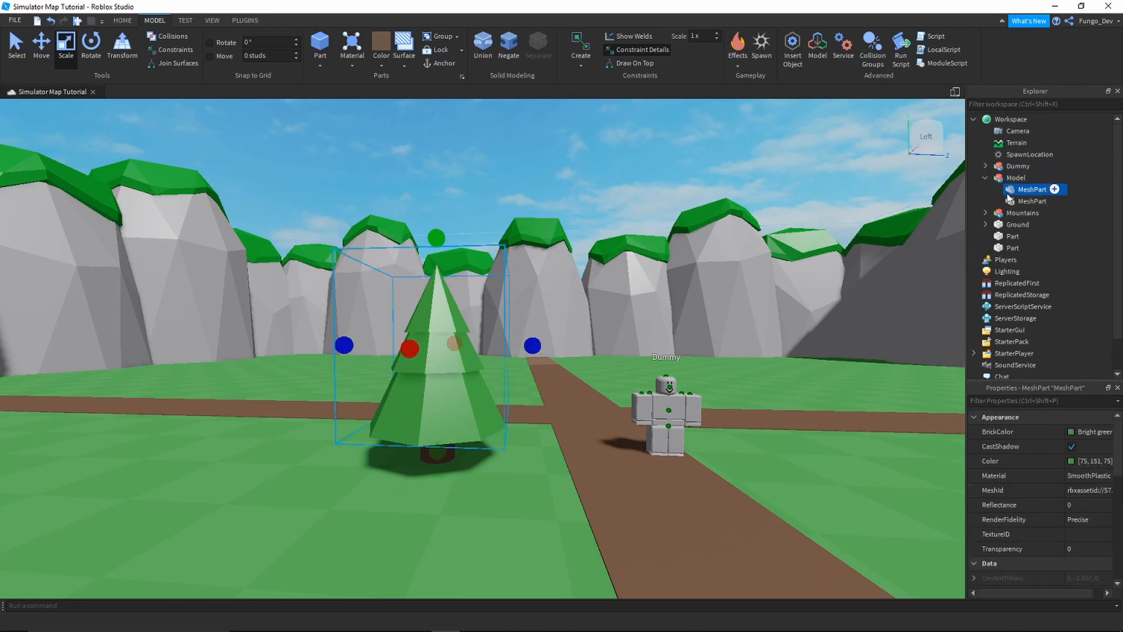
click(39, 50)
drag(441, 209, 445, 221)
right_drag(444, 220, 444, 216)
drag(401, 376, 402, 379)
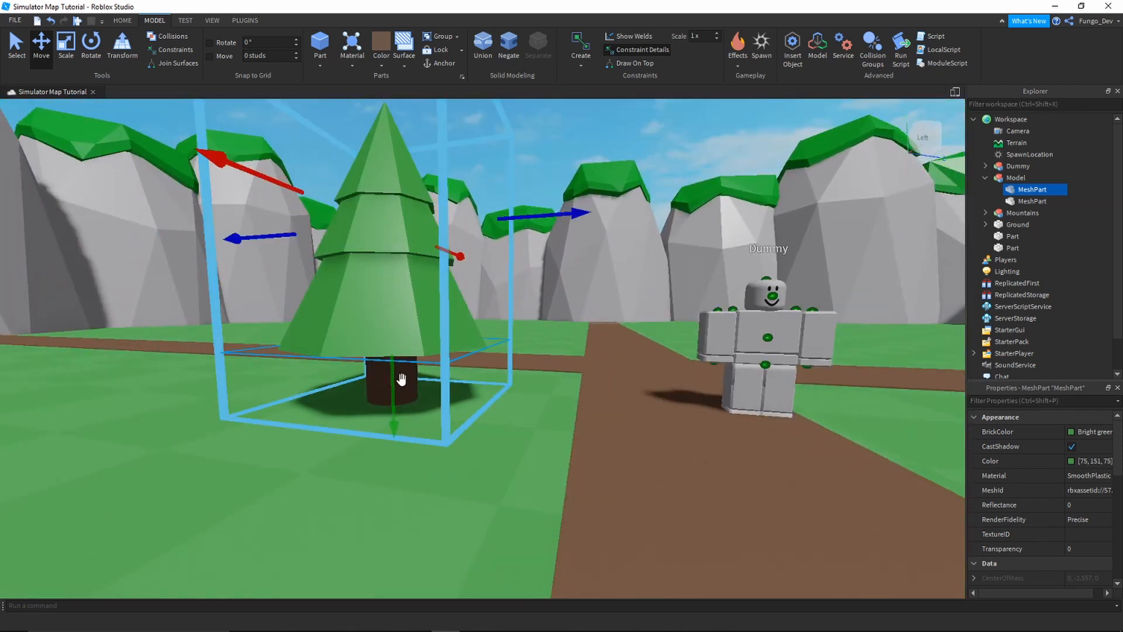
right_drag(408, 383, 408, 385)
scroll(408, 385, down, 3)
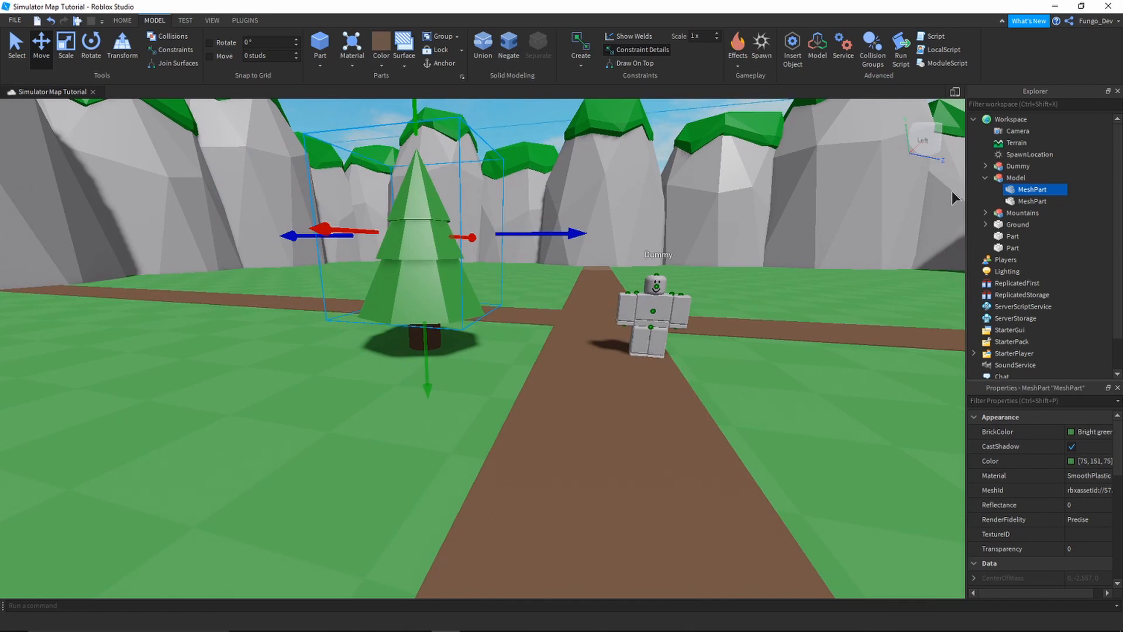
click(1016, 178)
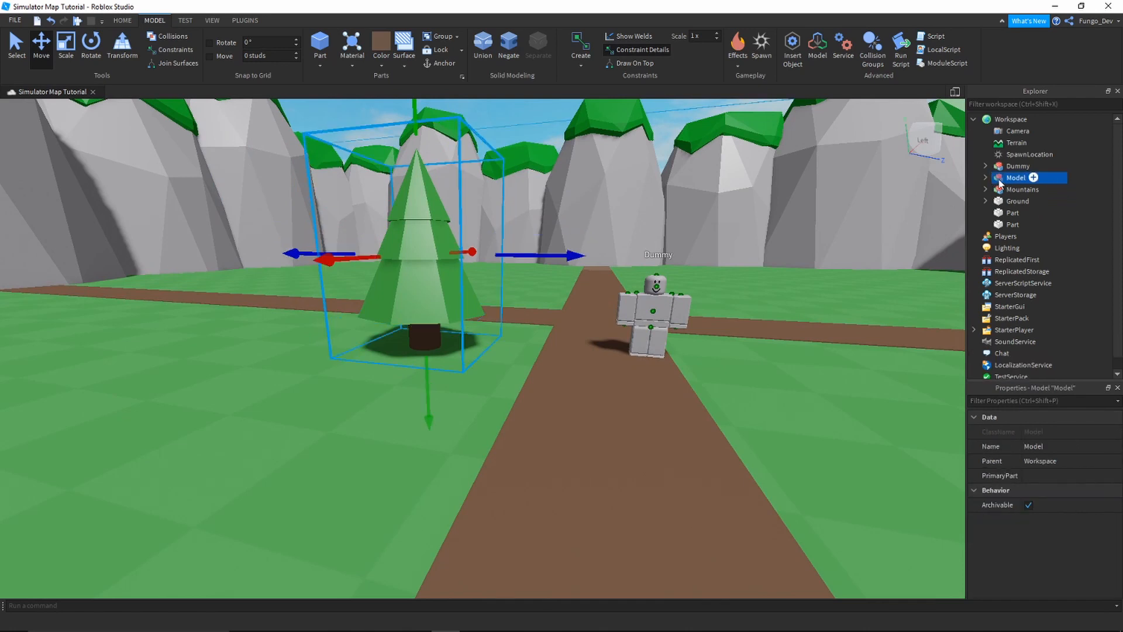
- Rename the tree model in the Workspace as Pine Tree
right_click(1009, 179)
click(1031, 248)
text(Pine Tree)
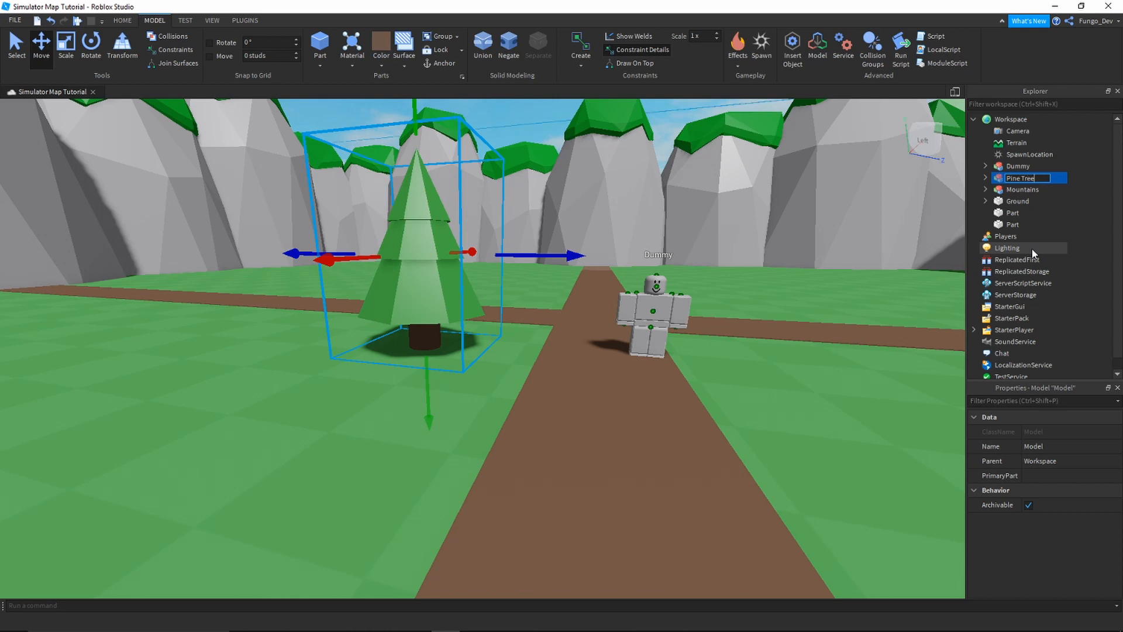
key(Return)
- Move the pine tree across the grass beside the path, farther from the dummy and the crossroads
drag(420, 310, 263, 437)
right_drag(271, 454, 263, 436)
scroll(263, 437, down, 4)
drag(263, 437, 443, 353)
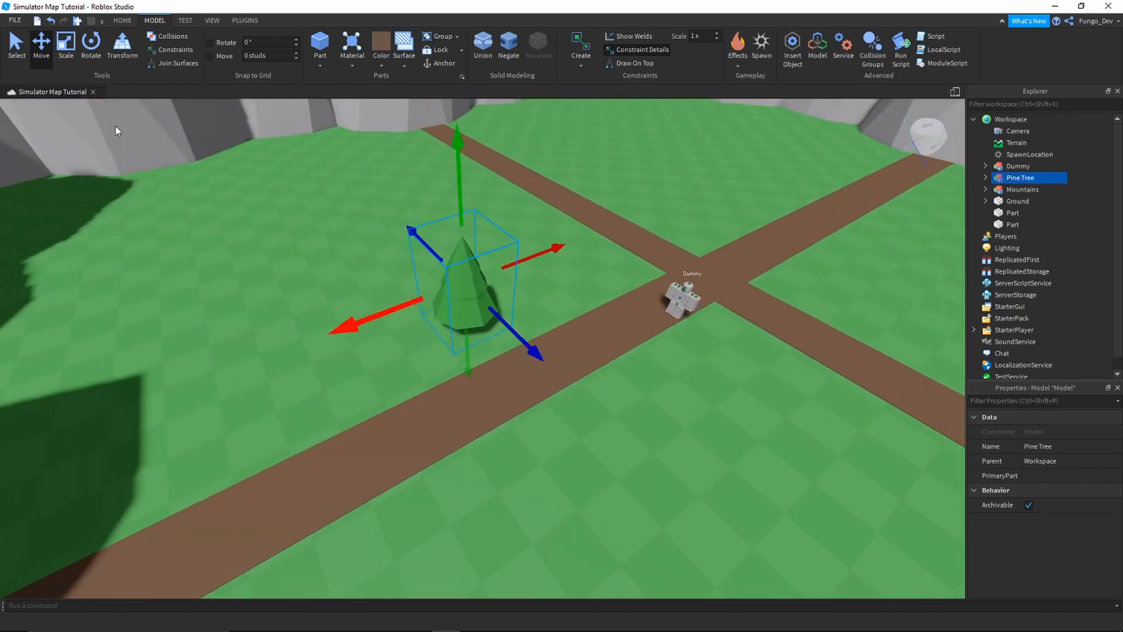
click(14, 60)
right_drag(507, 262, 509, 263)
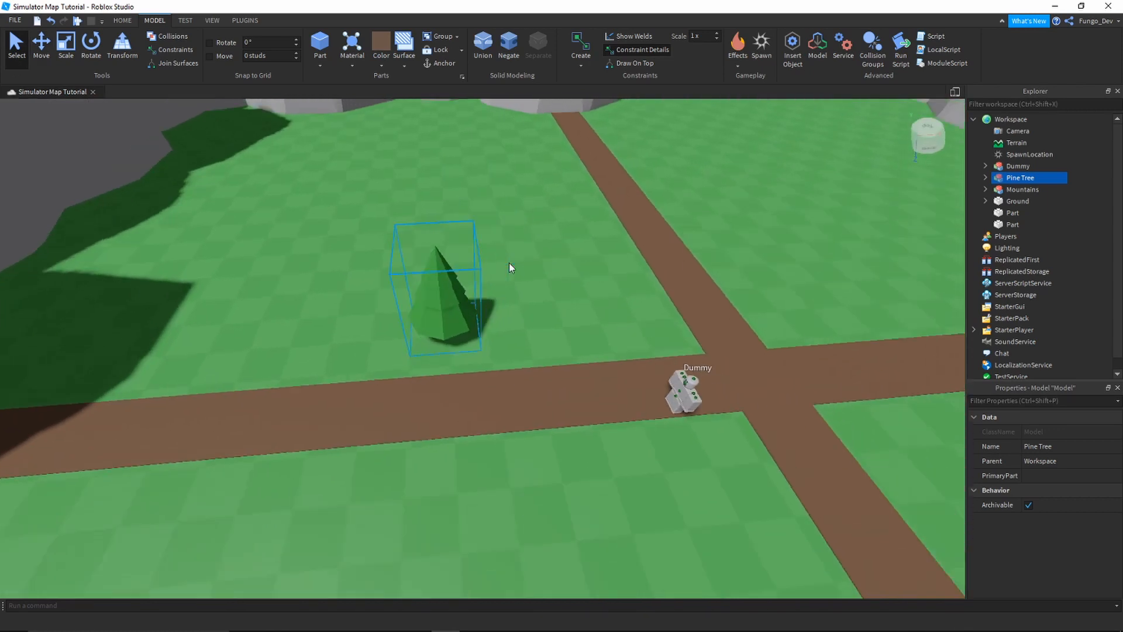
scroll(509, 262, down, 5)
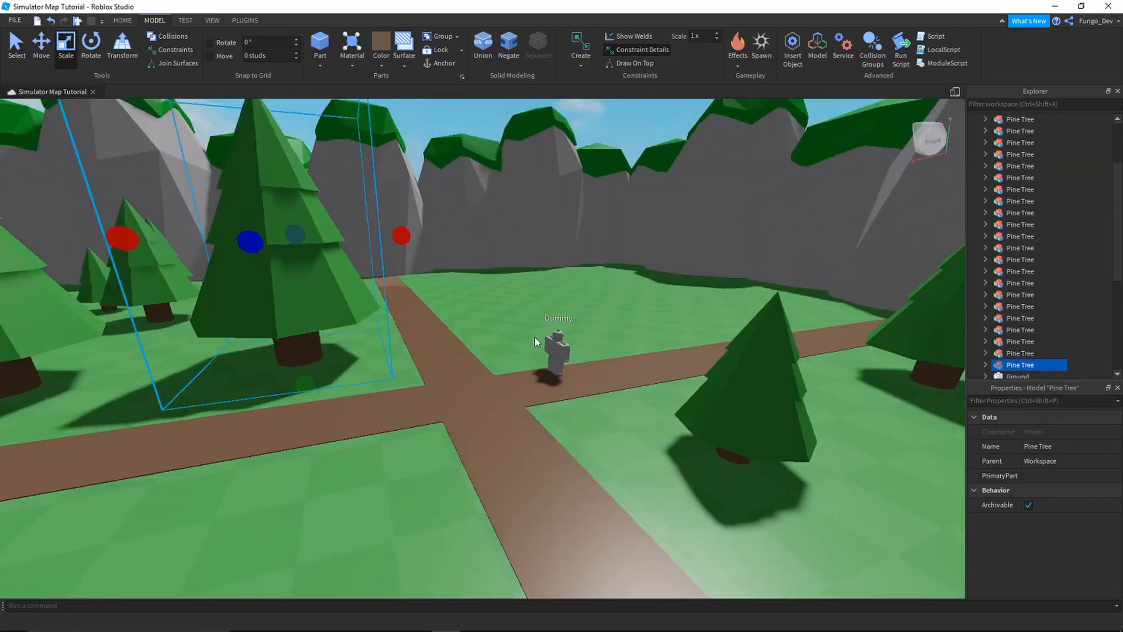
- Examine how the pine trees are spread over the map and which grass quadrants around the crossroads are still empty
right_drag(534, 337, 535, 338)
scroll(535, 337, down, 10)
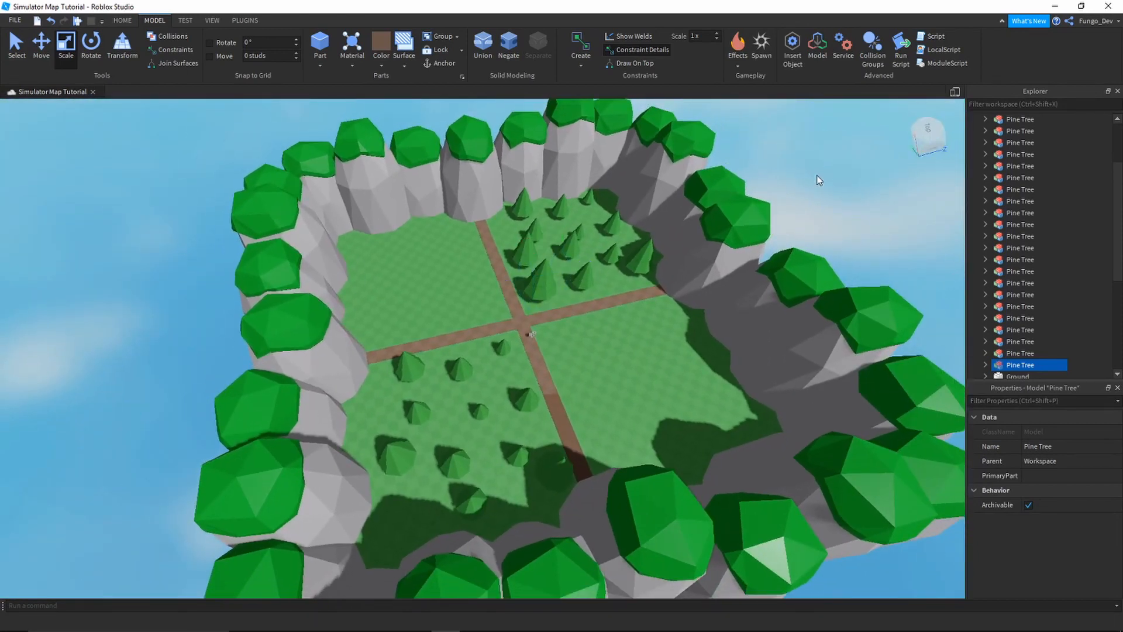
click(598, 343)
mouse_move(597, 344)
right_down()
mouse_move(580, 343)
mouse_move(597, 343)
right_up()
key(w)
key(w)
key(s)
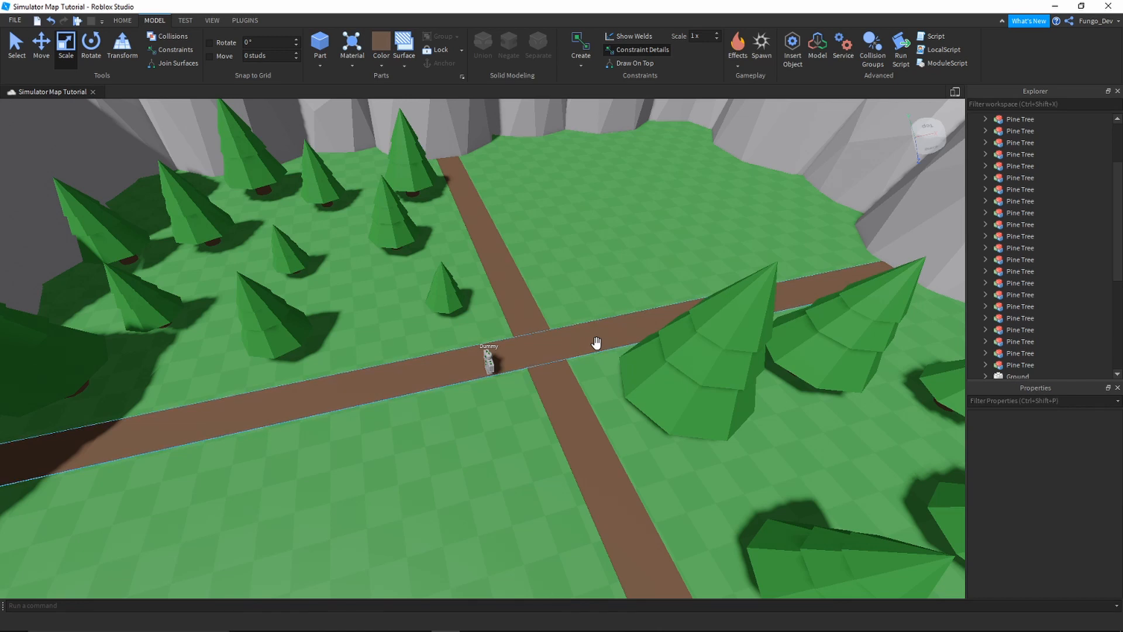
right_drag(596, 343, 594, 344)
key(w)
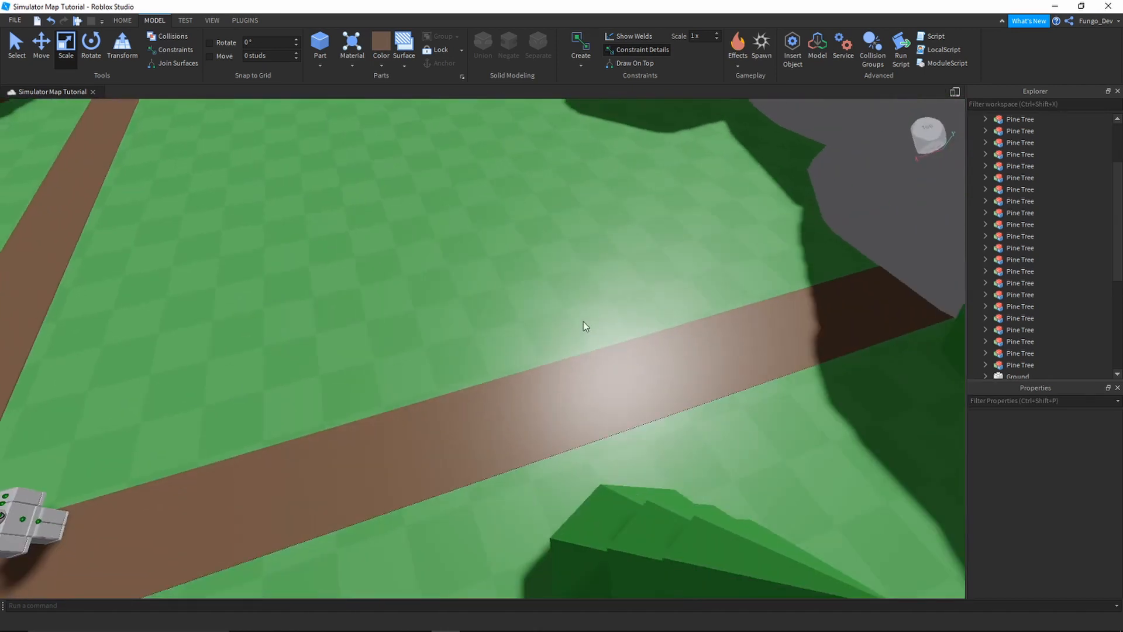
- Insert a block part on the empty grass quadrant beside the path
right_drag(524, 319, 525, 318)
scroll(525, 318, down, 10)
scroll(524, 318, up, 10)
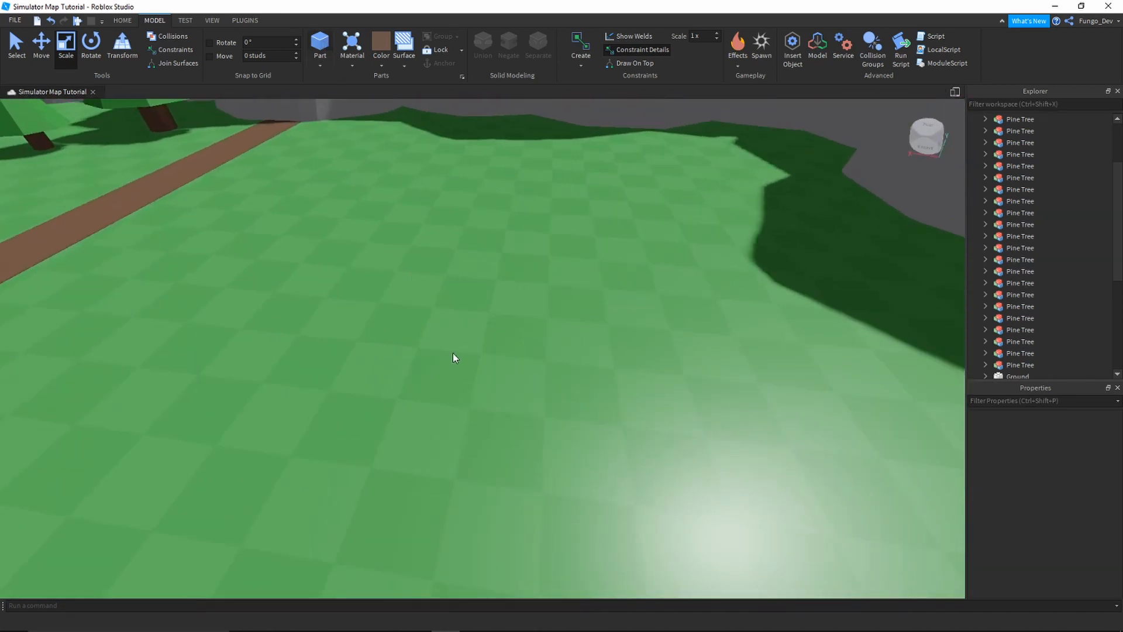
click(320, 43)
key(f)
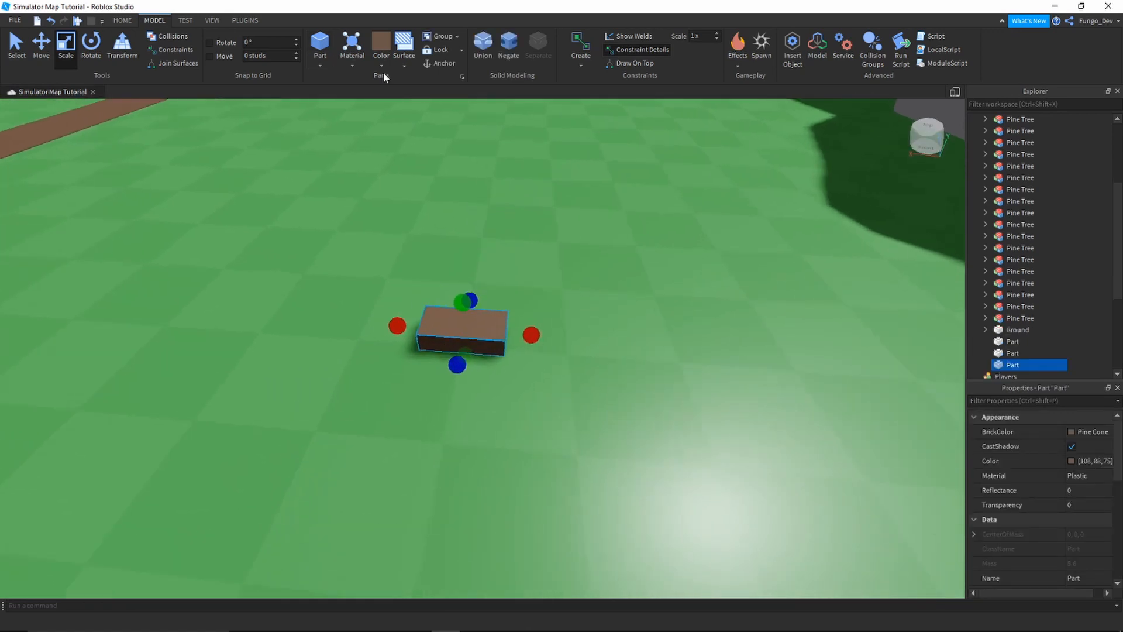
- Colour the new part medium stone grey and set its material to Smooth Plastic
click(381, 66)
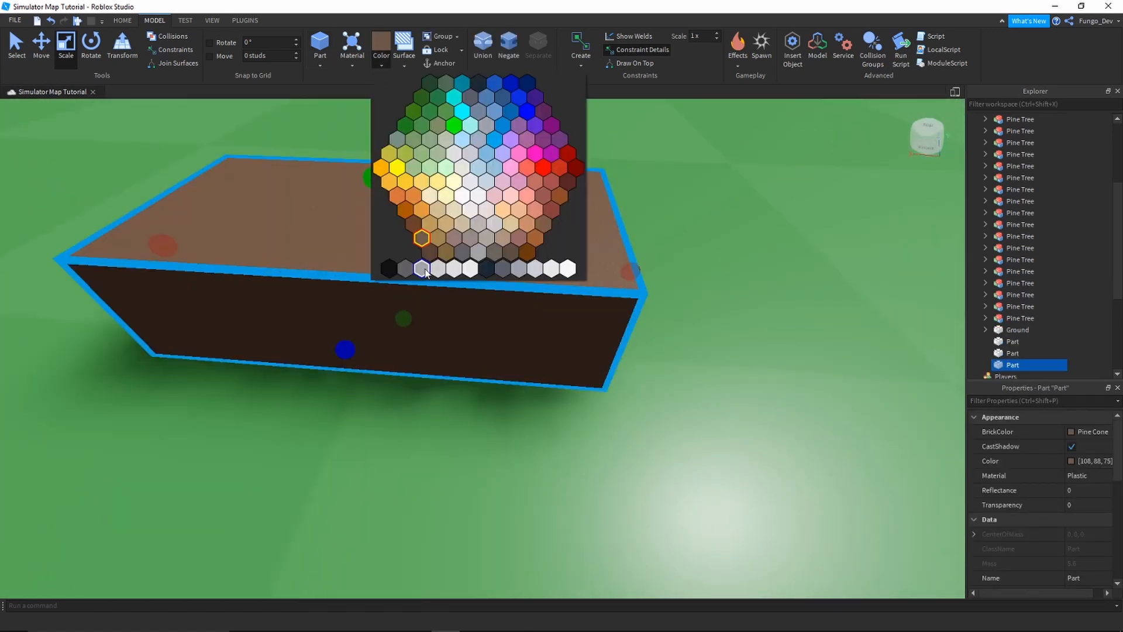
click(422, 268)
click(353, 59)
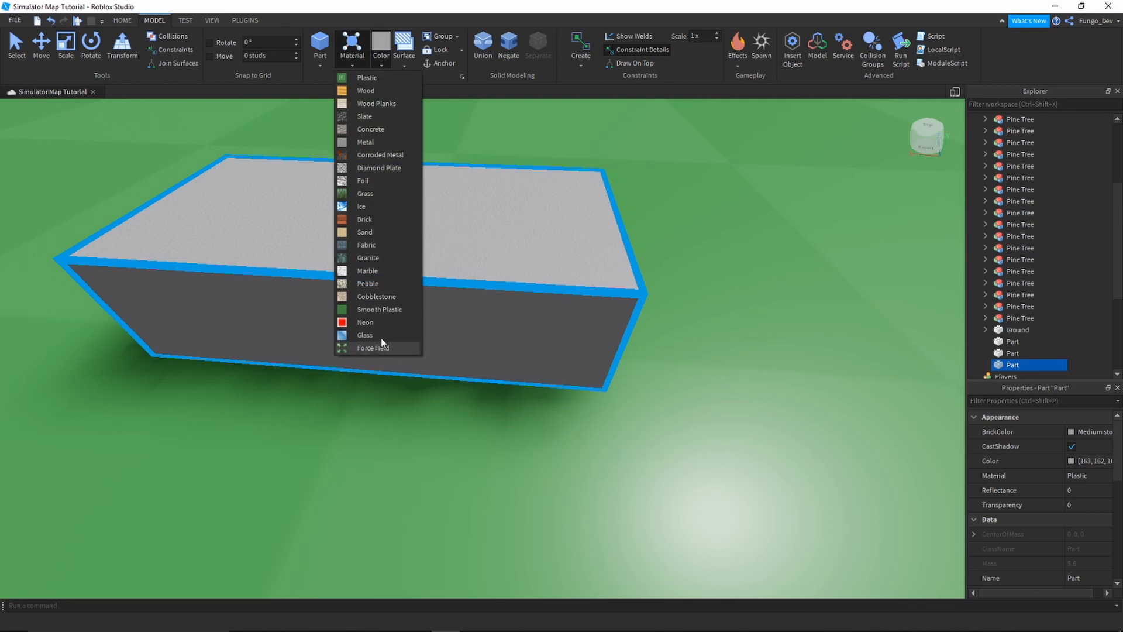
click(381, 309)
click(69, 52)
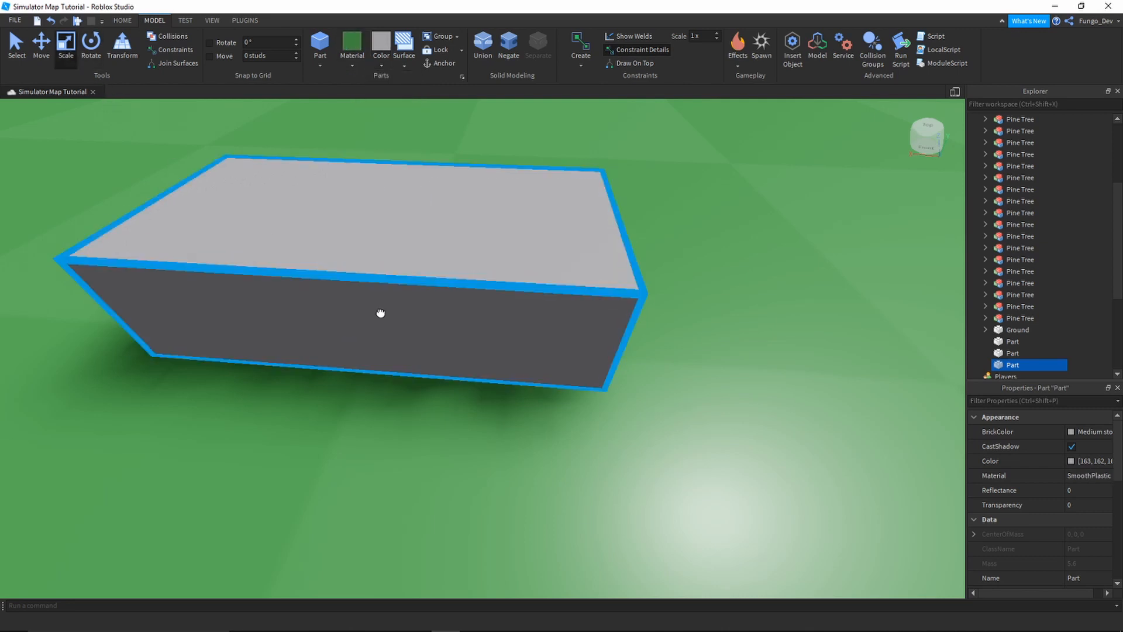
- Bring the dummy from the crossroads to the grey part and shift the part closer beside it
scroll(380, 313, down, 5)
right_drag(403, 340, 422, 349)
key(a)
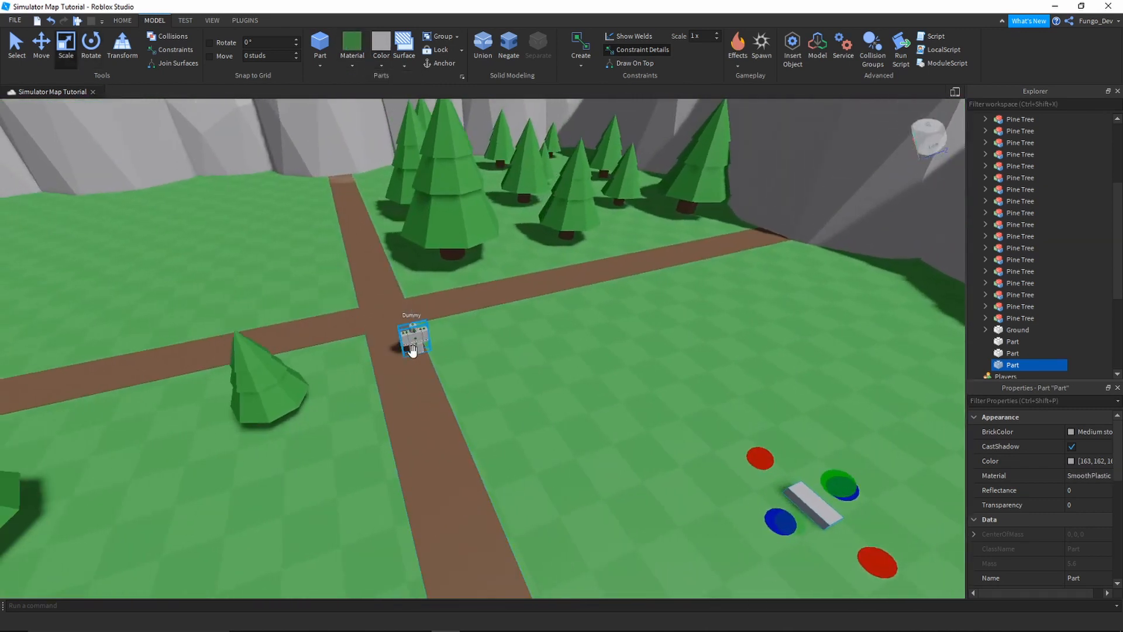
drag(432, 366, 741, 462)
key(f)
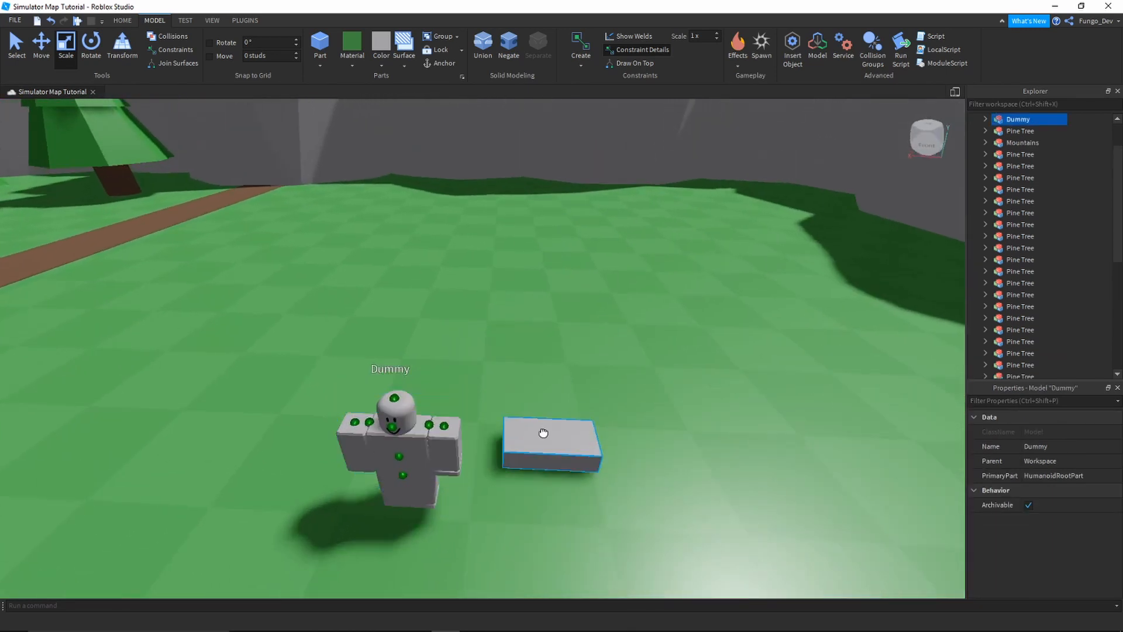
click(565, 438)
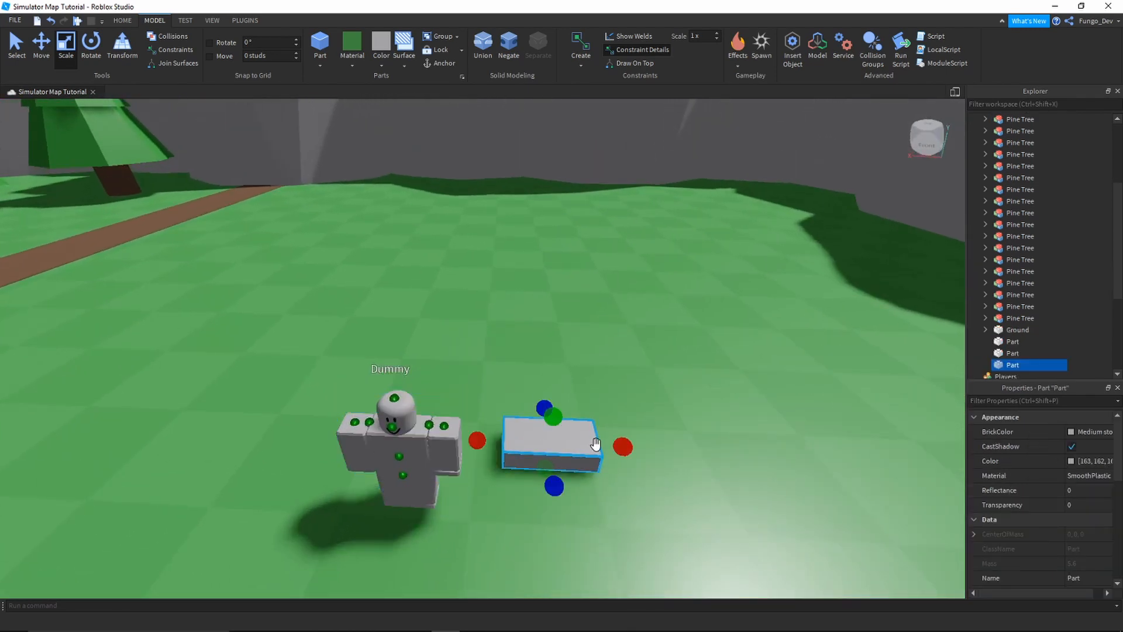
mouse_move(565, 437)
mouse_down()
mouse_move(571, 451)
mouse_move(559, 459)
mouse_up()
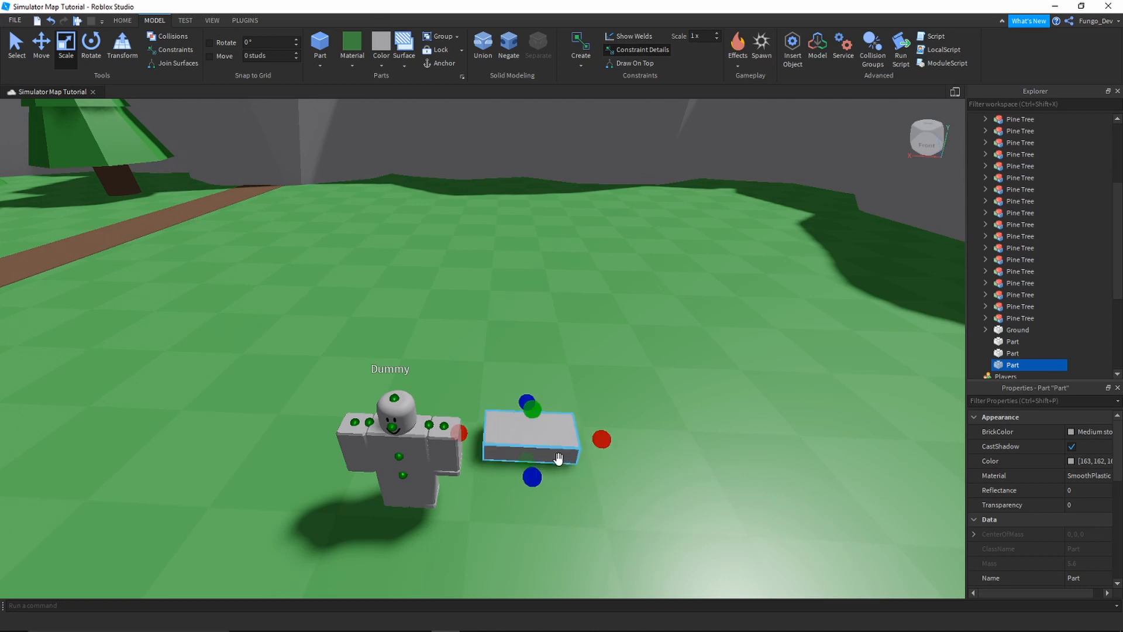
- Set the move snap to 0.5 studs and stretch the grey part lengthwise into a long strip behind the dummy
click(271, 56)
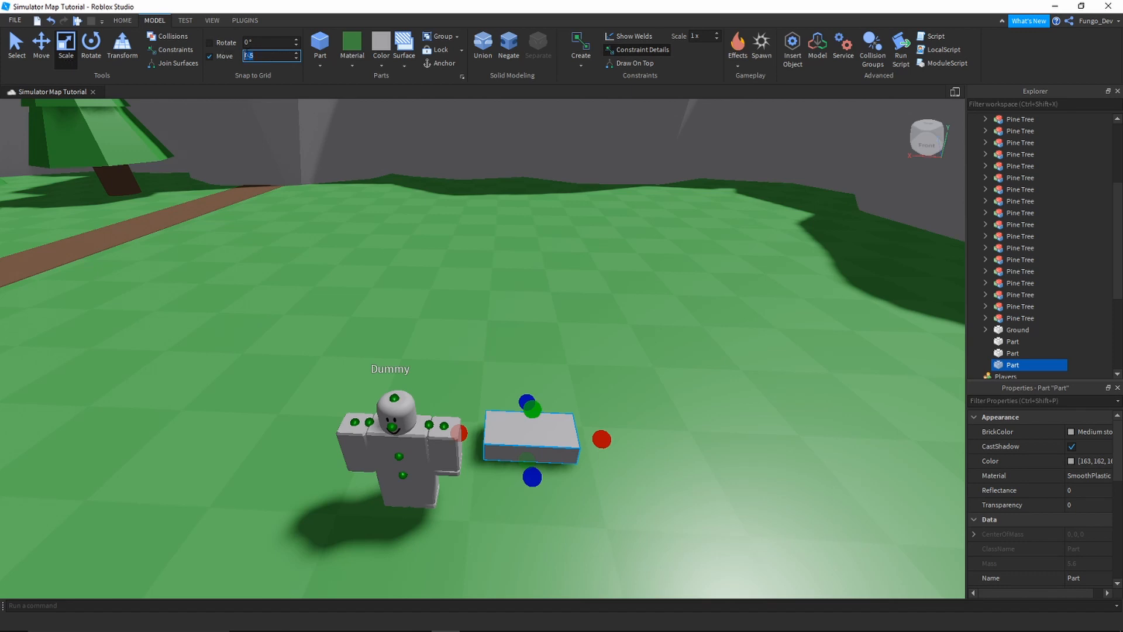
drag(603, 439, 441, 469)
key(d)
key(a)
right_drag(441, 469, 440, 468)
key(s)
key(d)
drag(541, 398, 681, 376)
drag(614, 369, 556, 390)
key(a)
right_drag(557, 391, 557, 390)
key(d)
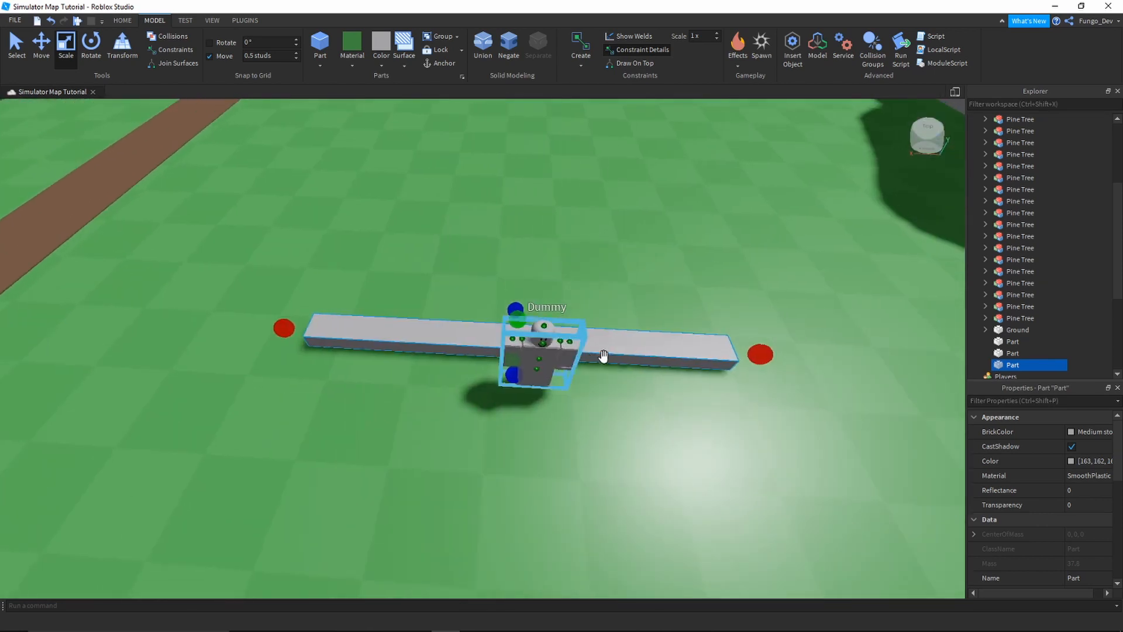
drag(606, 353, 619, 366)
right_drag(630, 367, 630, 366)
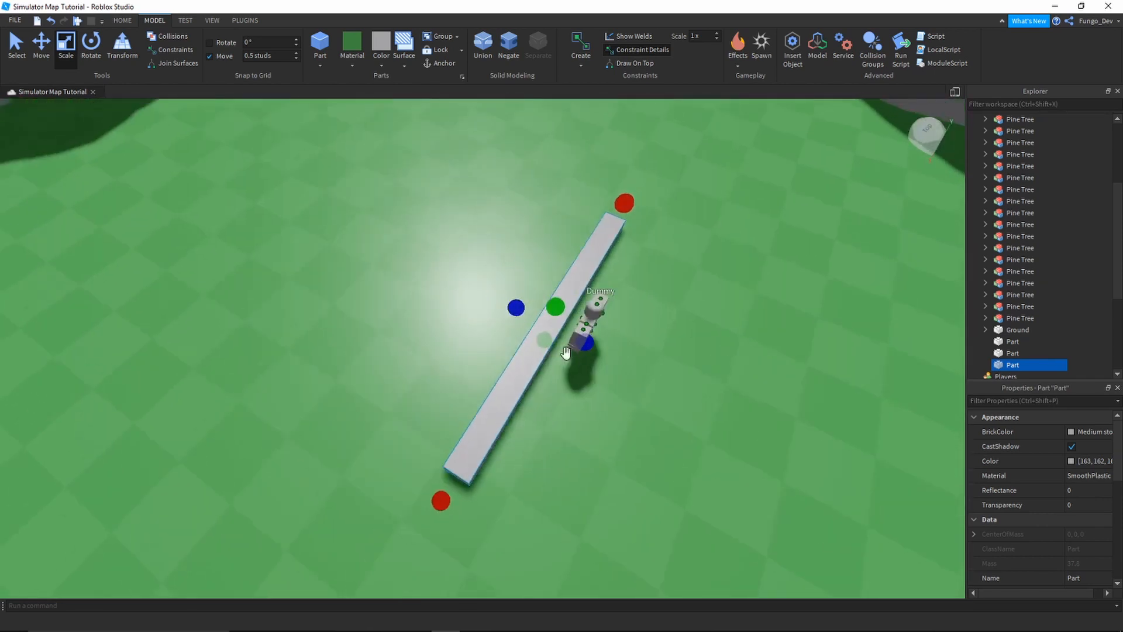
- Widen the grey strip into a large rectangular slab extending away from the dummy
drag(539, 310, 366, 246)
key(d)
right_drag(426, 287, 426, 287)
key(a)
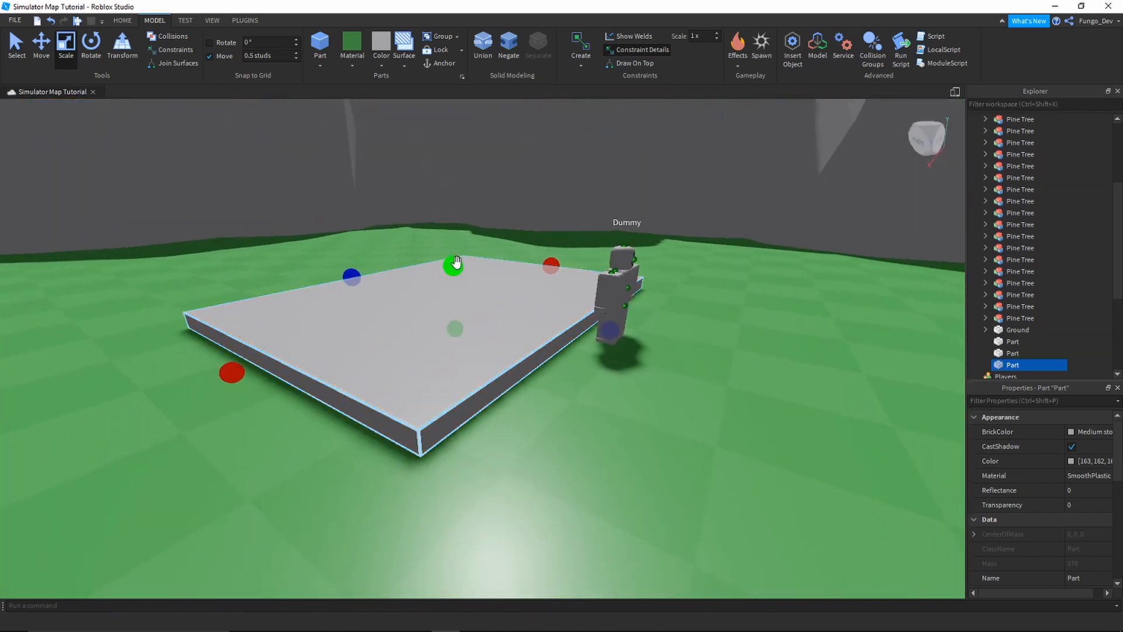
drag(457, 262, 458, 269)
key(d)
right_drag(465, 279, 465, 280)
key(a)
key(d)
drag(358, 215, 351, 206)
key(a)
right_drag(351, 206, 351, 206)
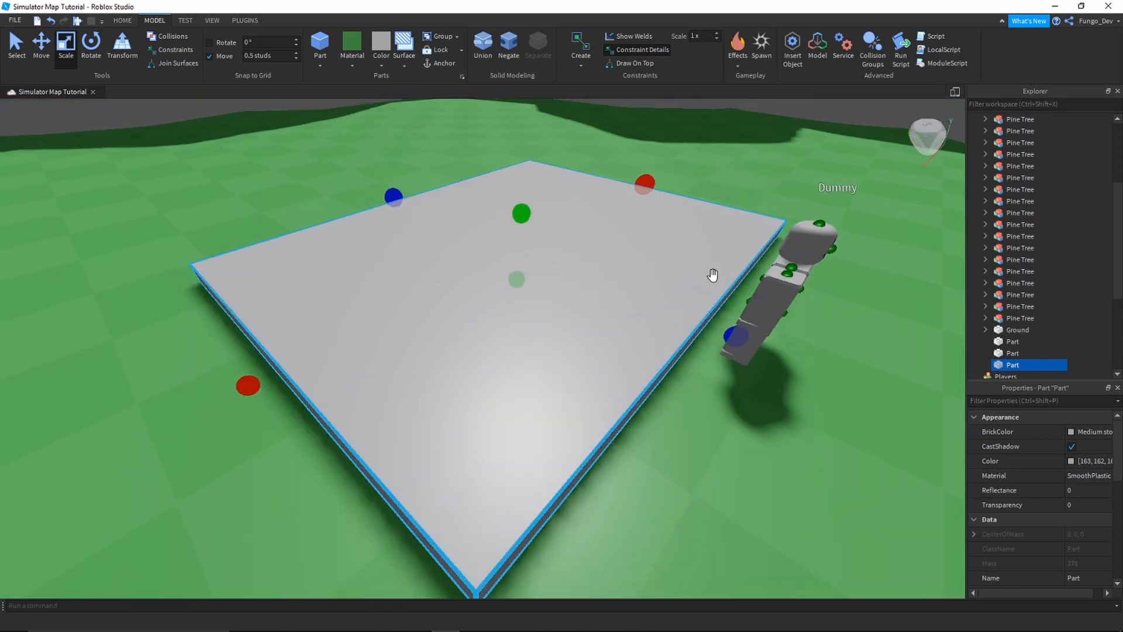
- Duplicate the grey slab and scale the copy's four sides inward to leave a narrow, even border around it
key(ctrl+d)
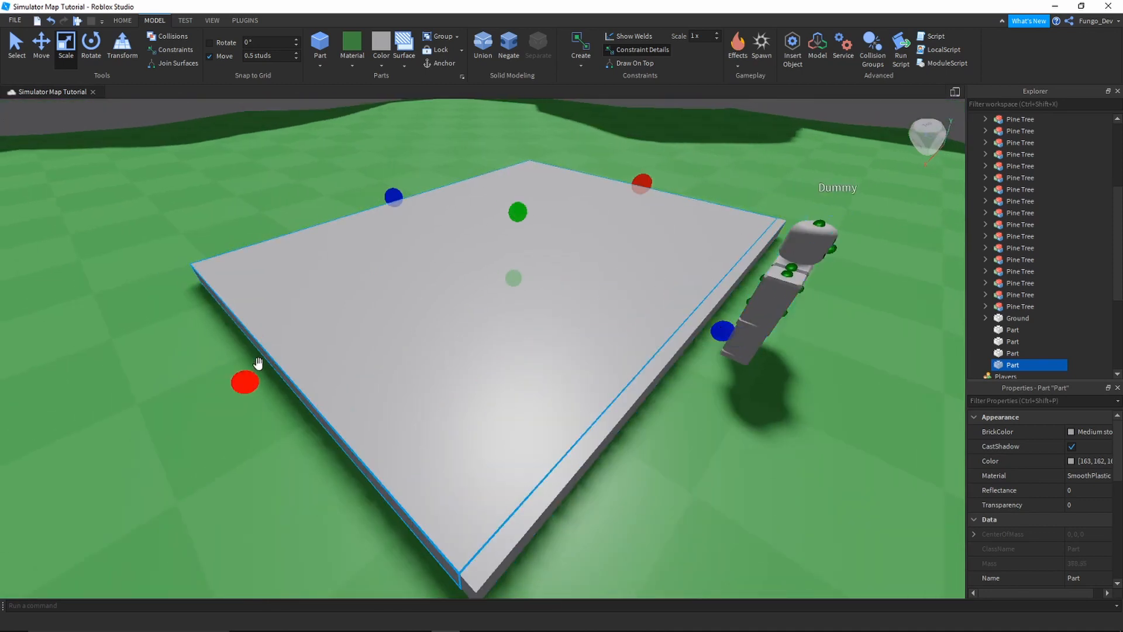
drag(261, 382, 275, 376)
mouse_move(404, 195)
mouse_down()
mouse_move(423, 199)
mouse_move(413, 199)
mouse_up()
right_drag(622, 200, 622, 201)
key(a)
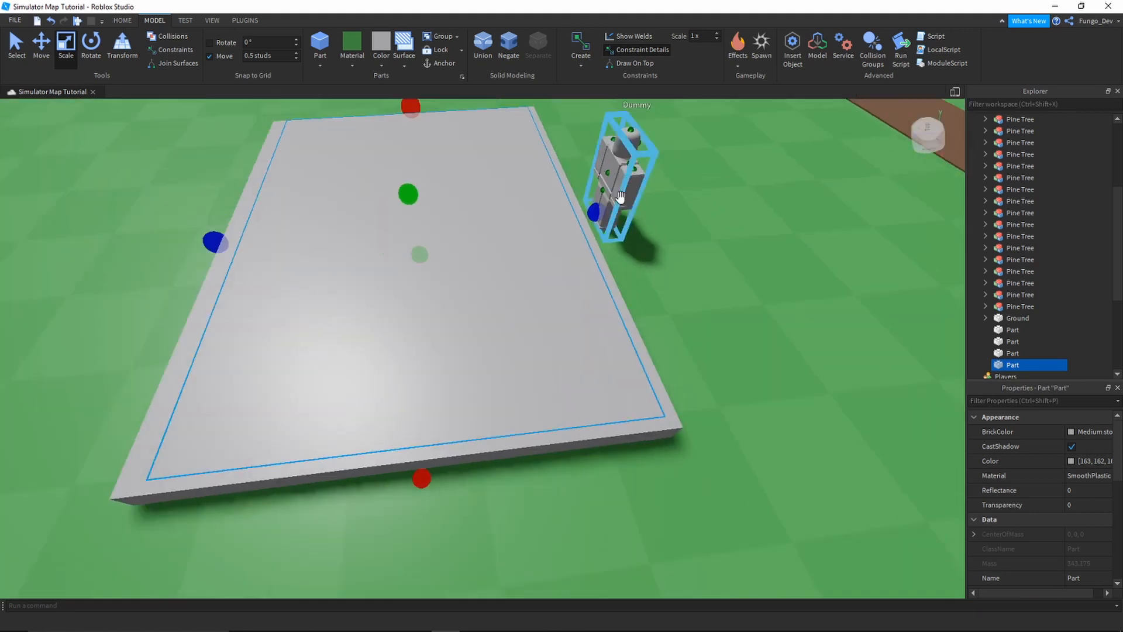
key(s)
drag(332, 257, 324, 260)
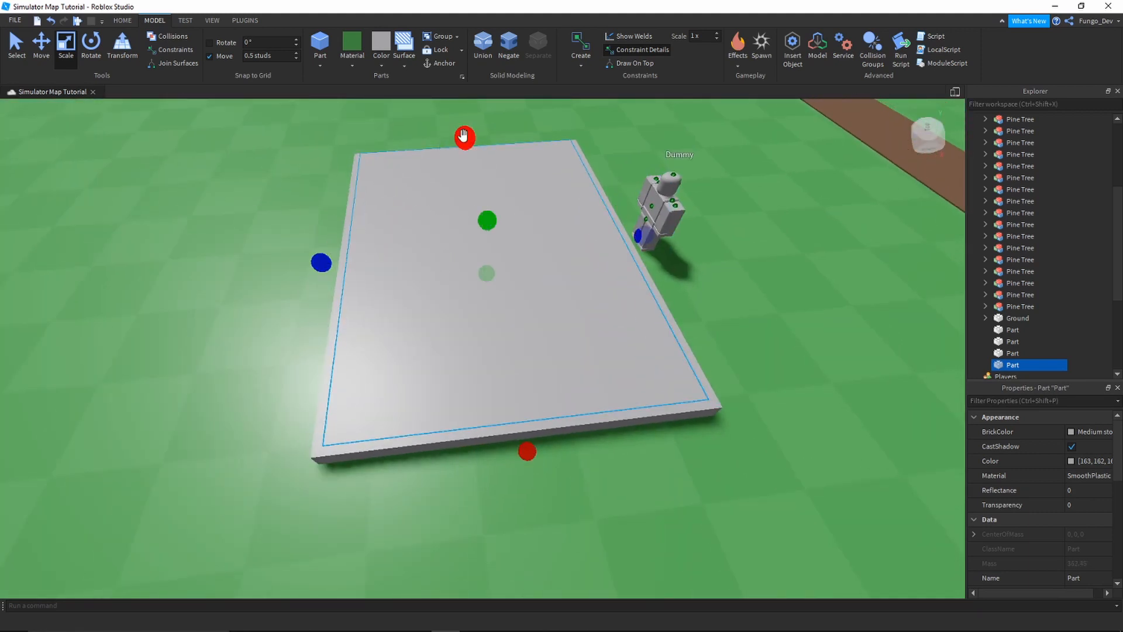
drag(459, 140, 459, 141)
key(d)
right_drag(490, 212, 490, 213)
scroll(513, 196, up, 2)
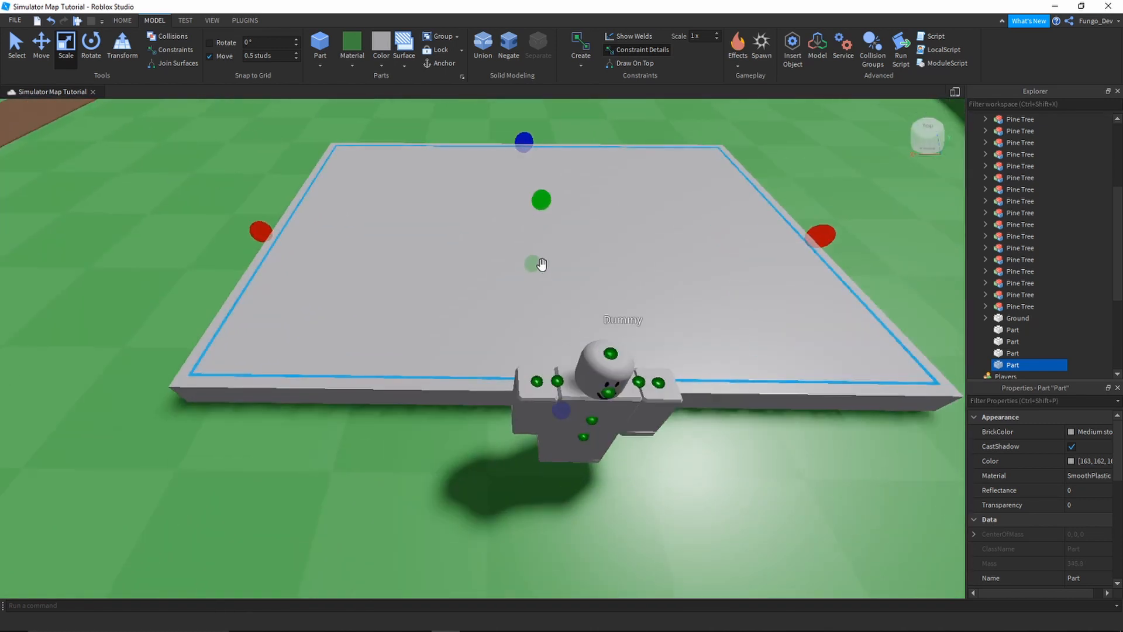
- Scale the inset copy upward into a thick block and colour it Moss
drag(535, 261, 538, 133)
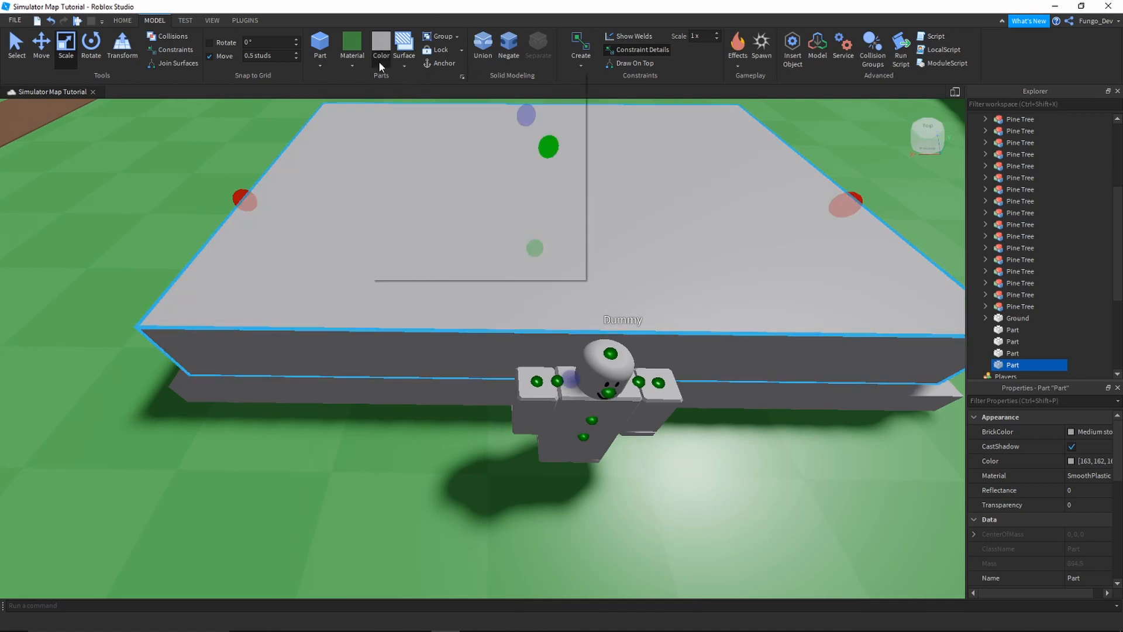
click(380, 63)
click(422, 156)
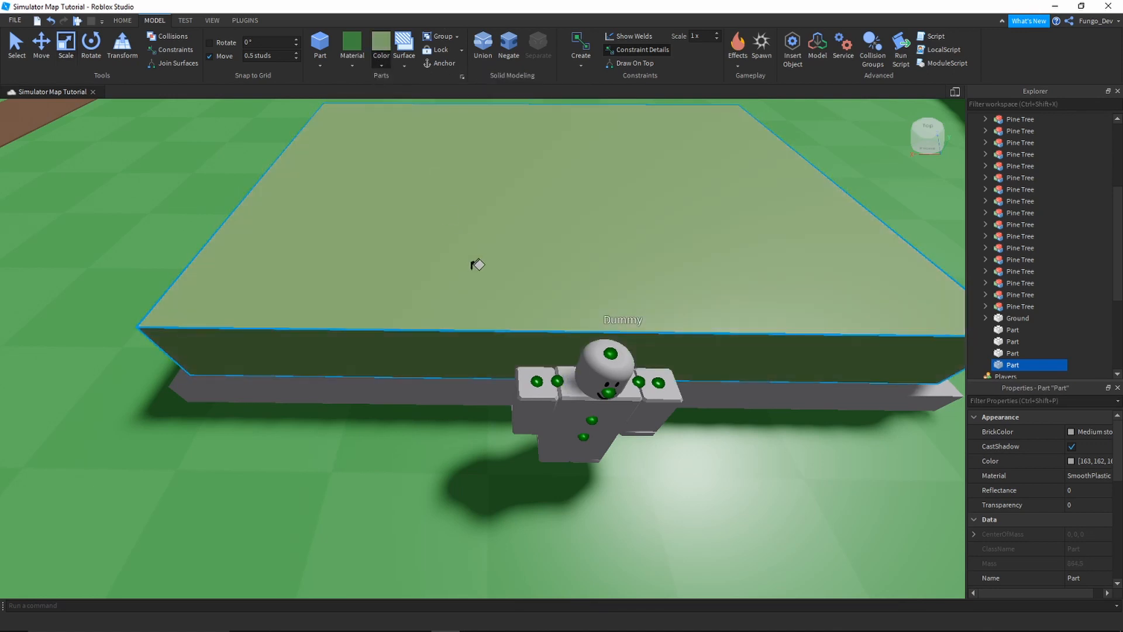
- Scale the moss block higher so it forms the building's walls, well above the dummy's head
right_drag(477, 263, 398, 246)
key(w)
key(d)
key(s)
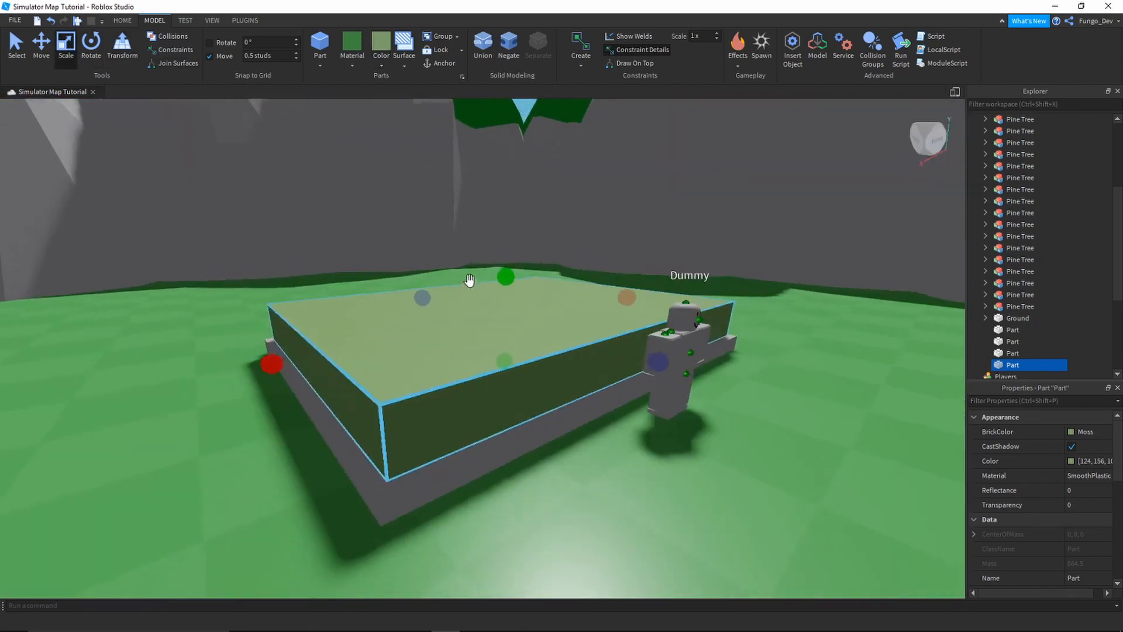
drag(502, 279, 489, 142)
key(s)
key(d)
right_drag(494, 192, 467, 220)
key(d)
key(w)
key(a)
key(s)
key(w)
key(s)
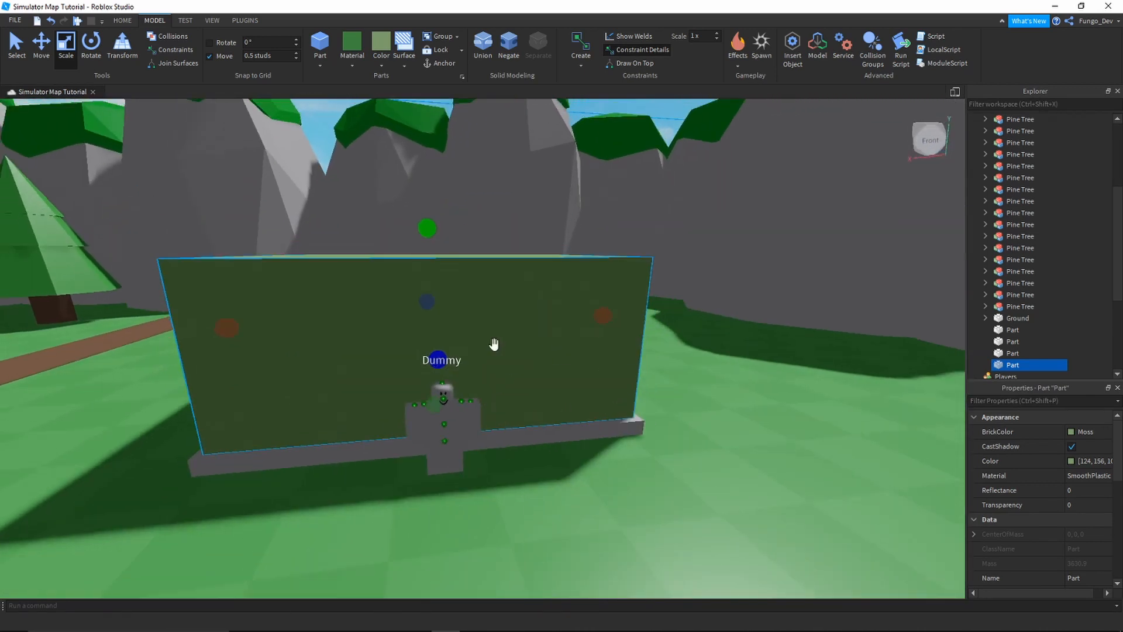
- Move the dummy aside to the building's front corner and place a copy of the base slab on top of the walls as a roof
click(439, 465)
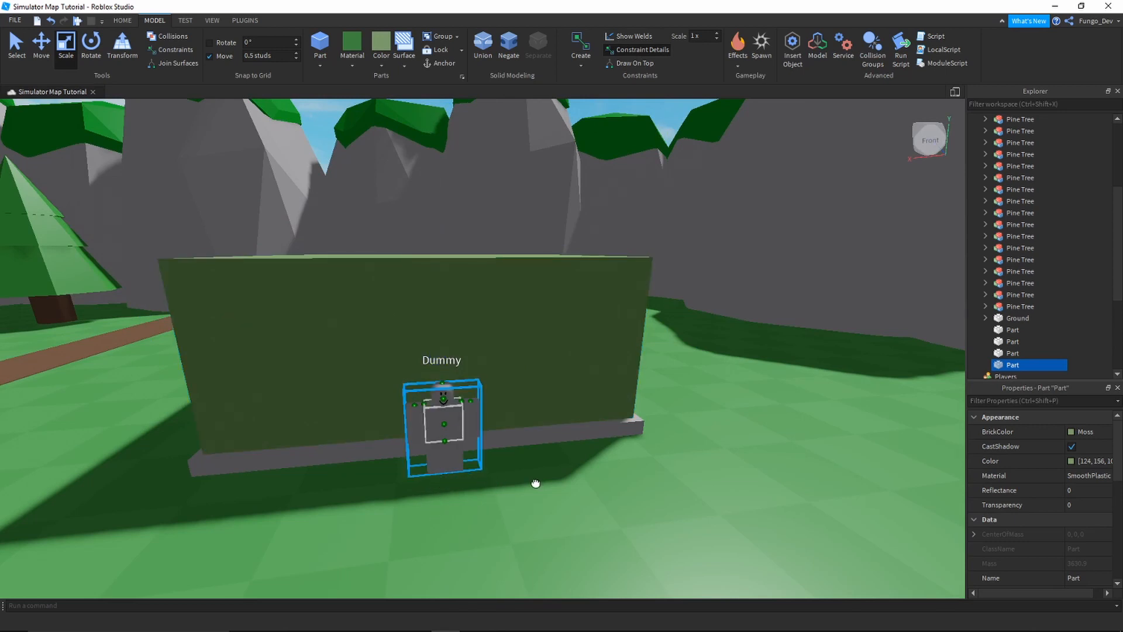
drag(444, 462, 633, 507)
click(453, 450)
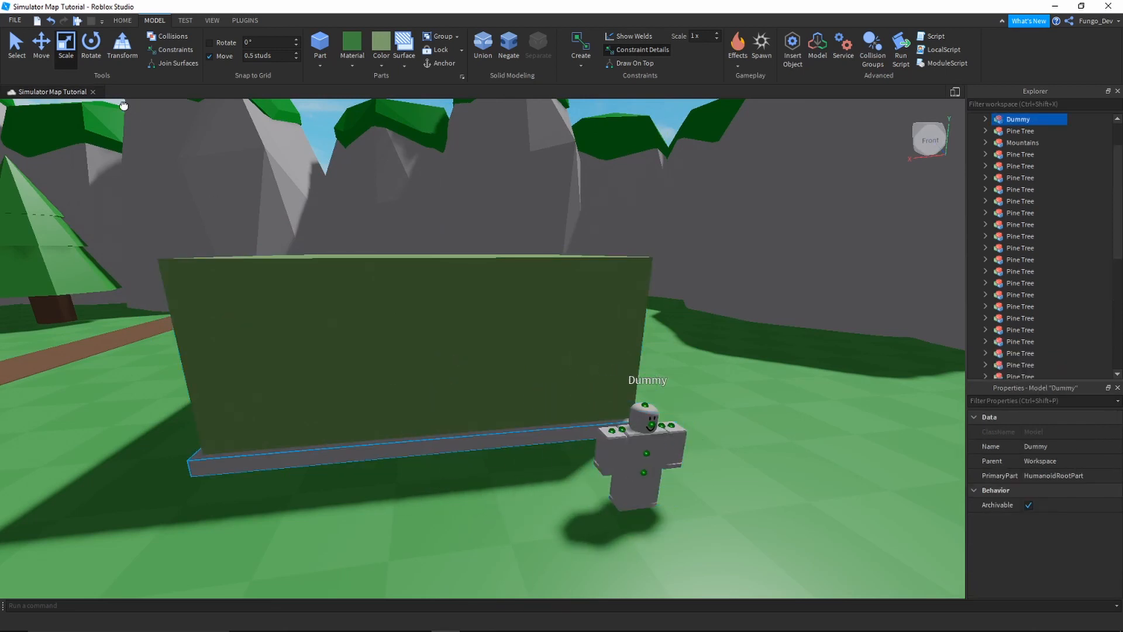
click(44, 62)
click(44, 63)
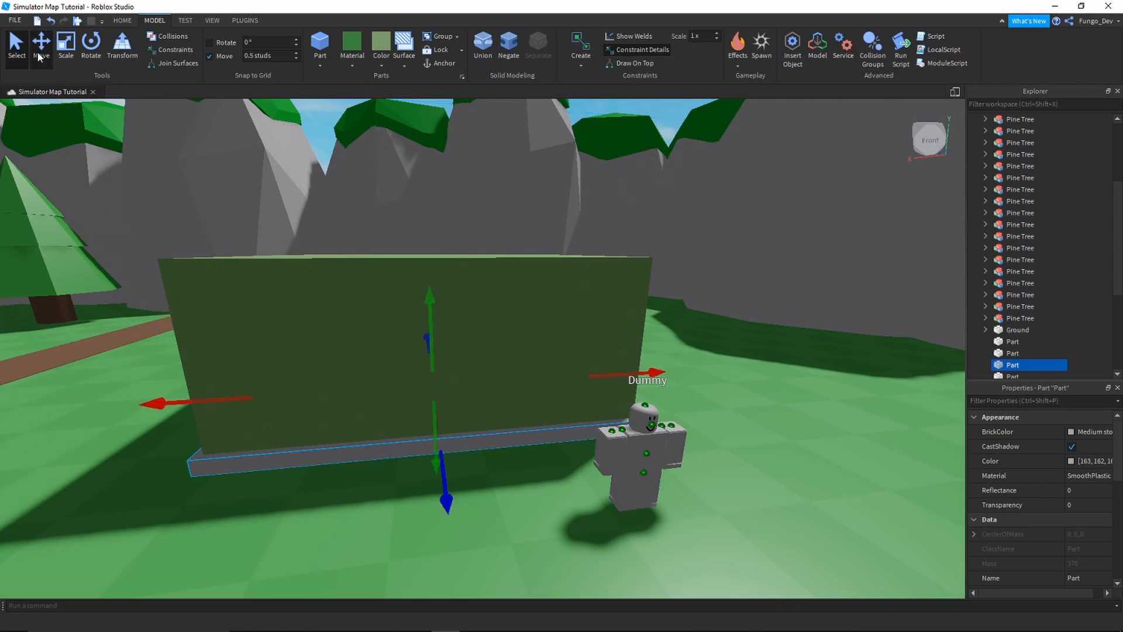
click(40, 57)
drag(415, 219, 424, 191)
key(s)
key(a)
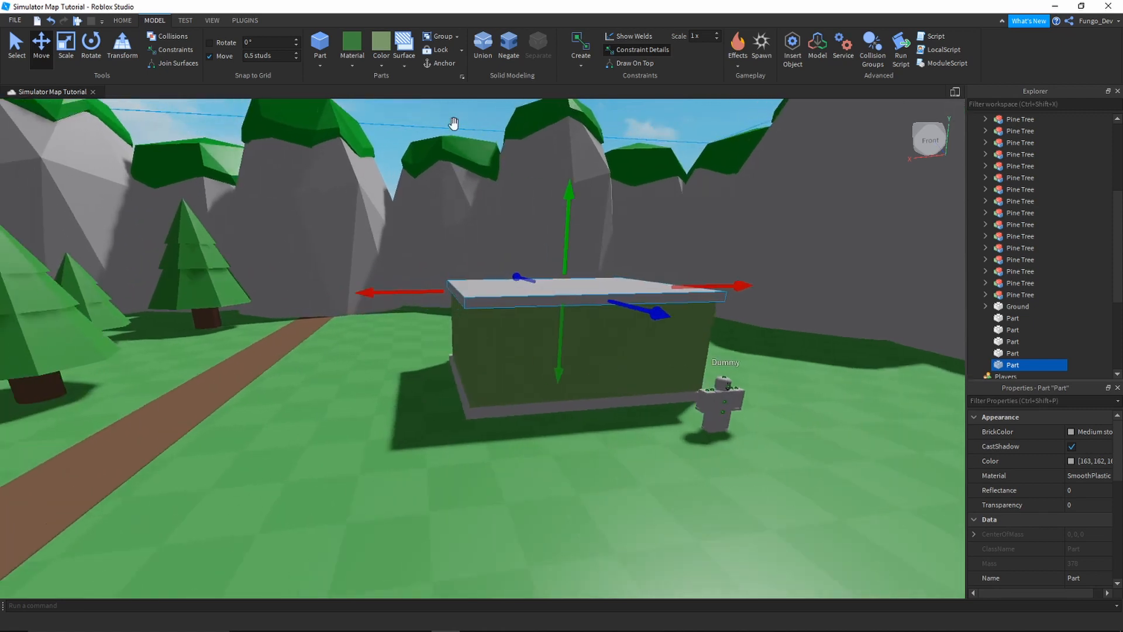
- Select the building's roof, walls and base together and move the building across the grass closer to the path
click(396, 119)
click(507, 294)
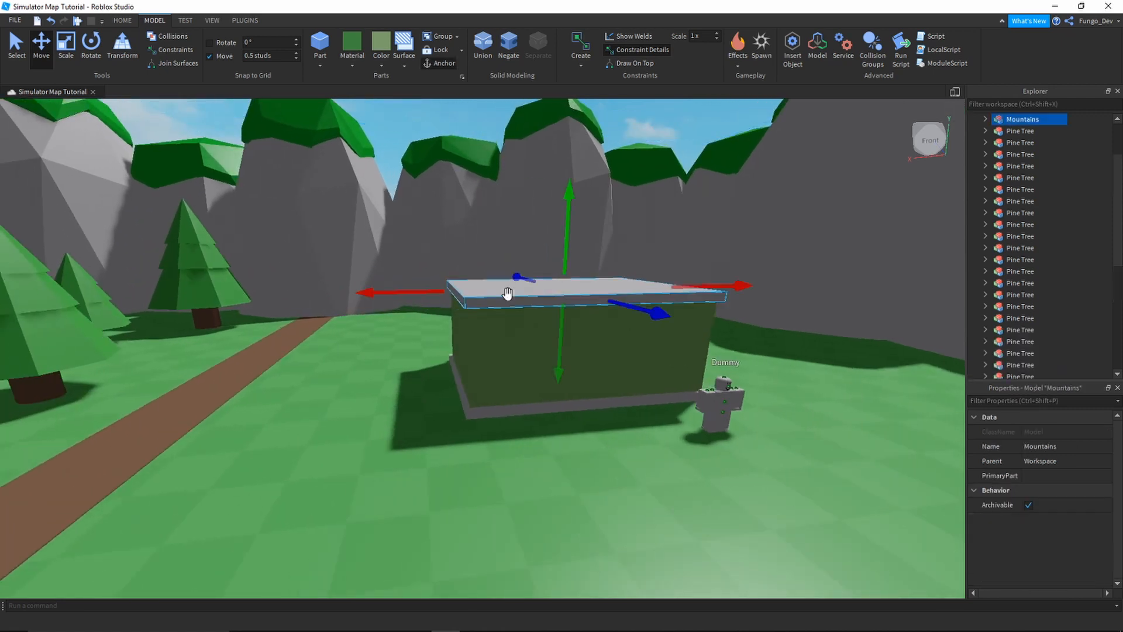
right_drag(524, 324, 524, 323)
key(w)
scroll(527, 363, down, 4)
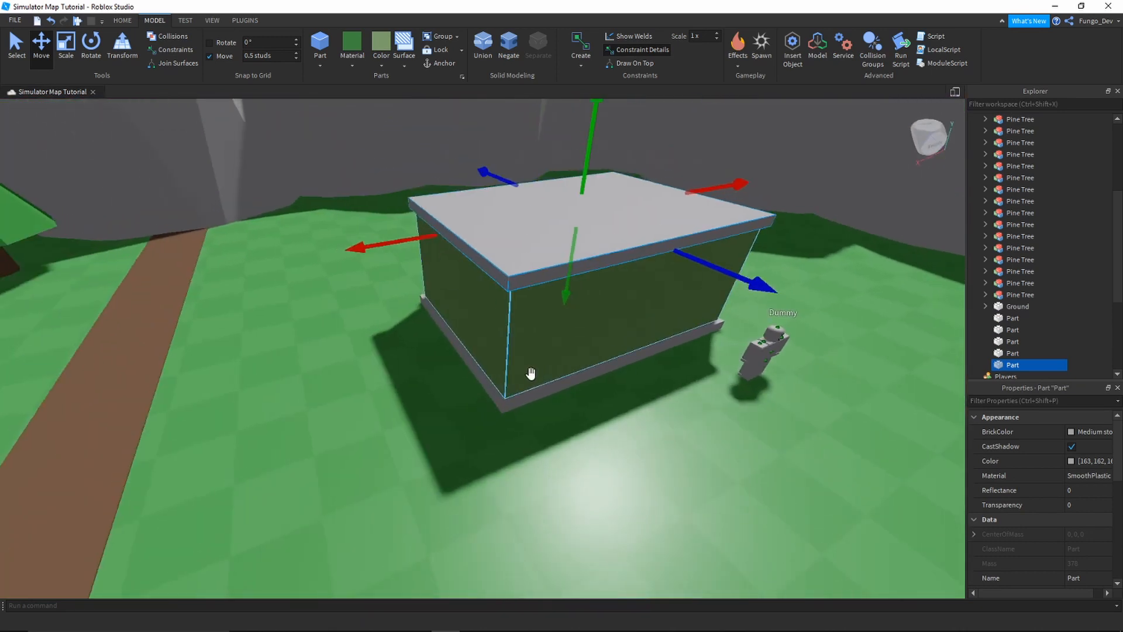
ctrl+click(536, 388)
ctrl+click(507, 341)
key(s)
drag(683, 342, 725, 468)
key(s)
right_drag(725, 469, 725, 468)
key(w)
- Reselect the roof, walls and base together and adjust the building's position beside the path
drag(558, 392, 501, 360)
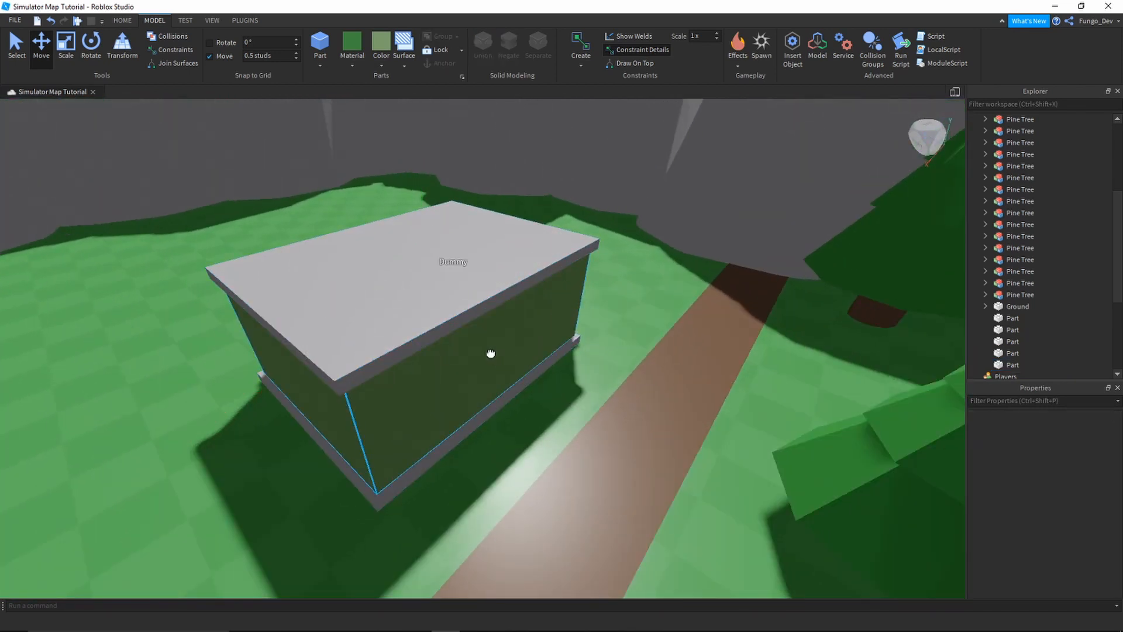
click(409, 317)
ctrl+click(441, 444)
ctrl+click(258, 389)
drag(539, 375, 526, 363)
key(w)
right_drag(526, 363, 527, 363)
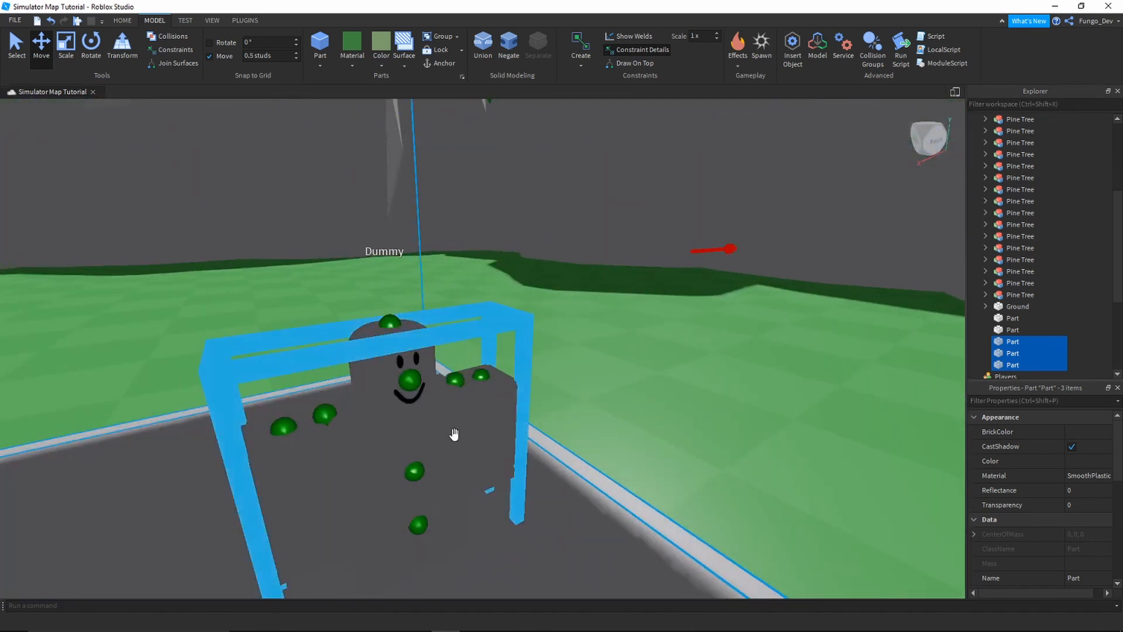
- Move the dummy out from inside the building onto the grass
drag(456, 434, 562, 428)
key(s)
right_drag(563, 428, 563, 429)
key(w)
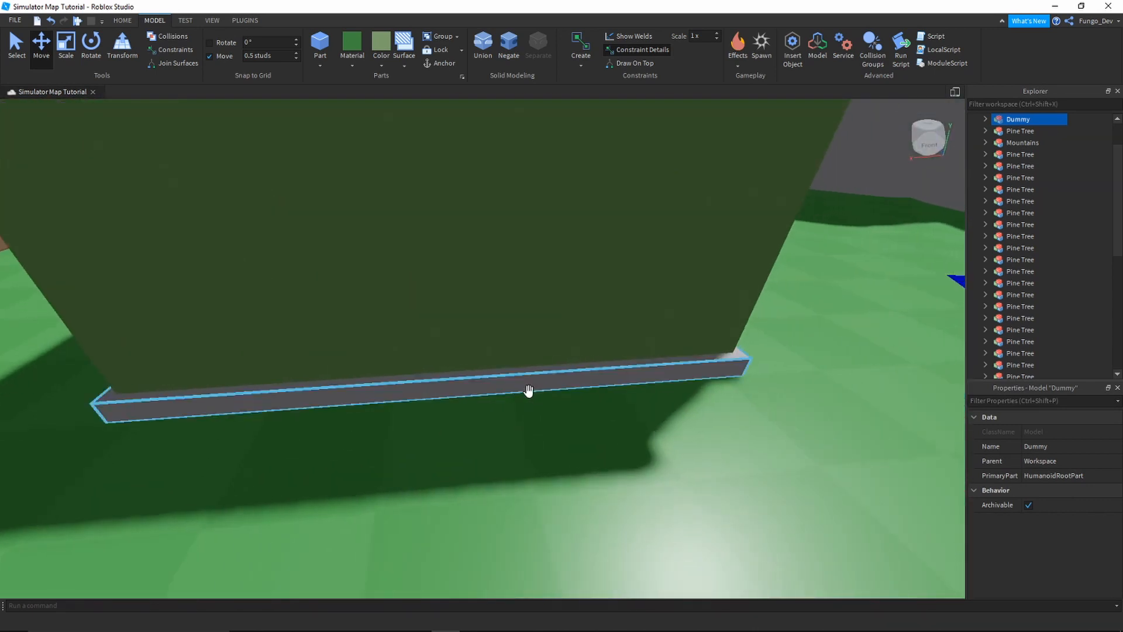
- Duplicate the base slab and scale the copy into a narrow upright post against the front wall
right_drag(527, 391, 525, 397)
key(s)
key(w)
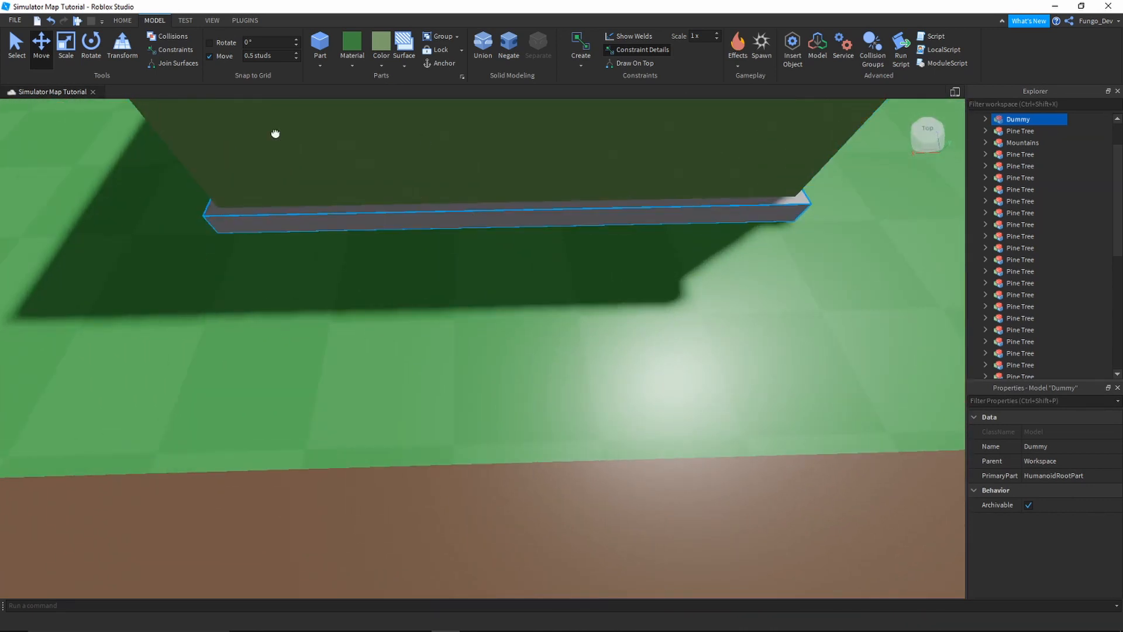
click(65, 50)
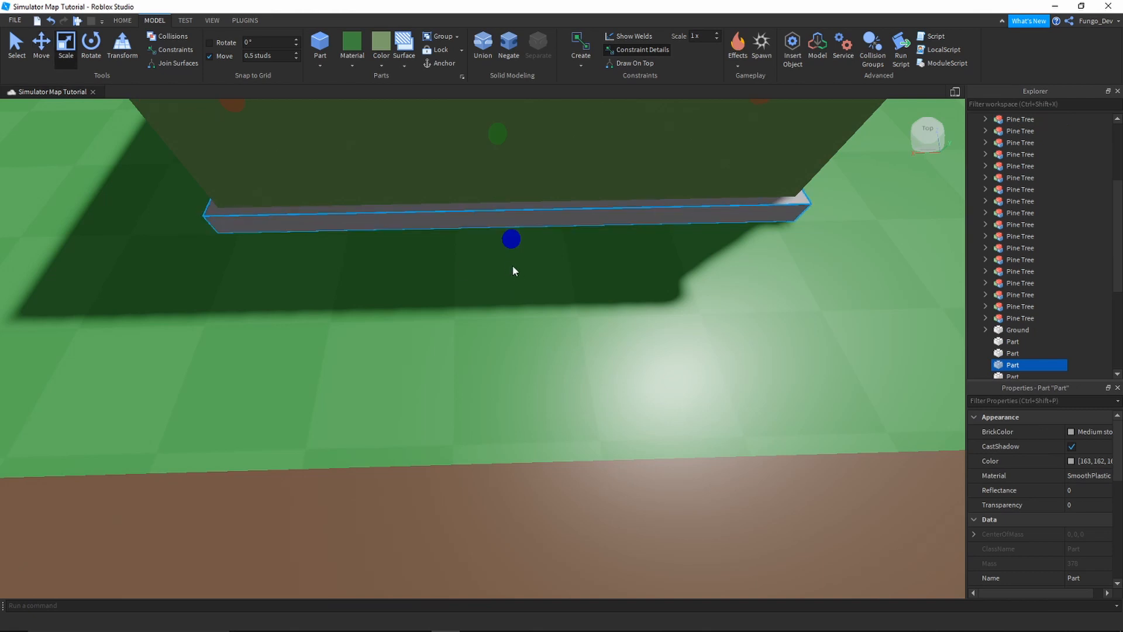
right_drag(511, 264, 523, 240)
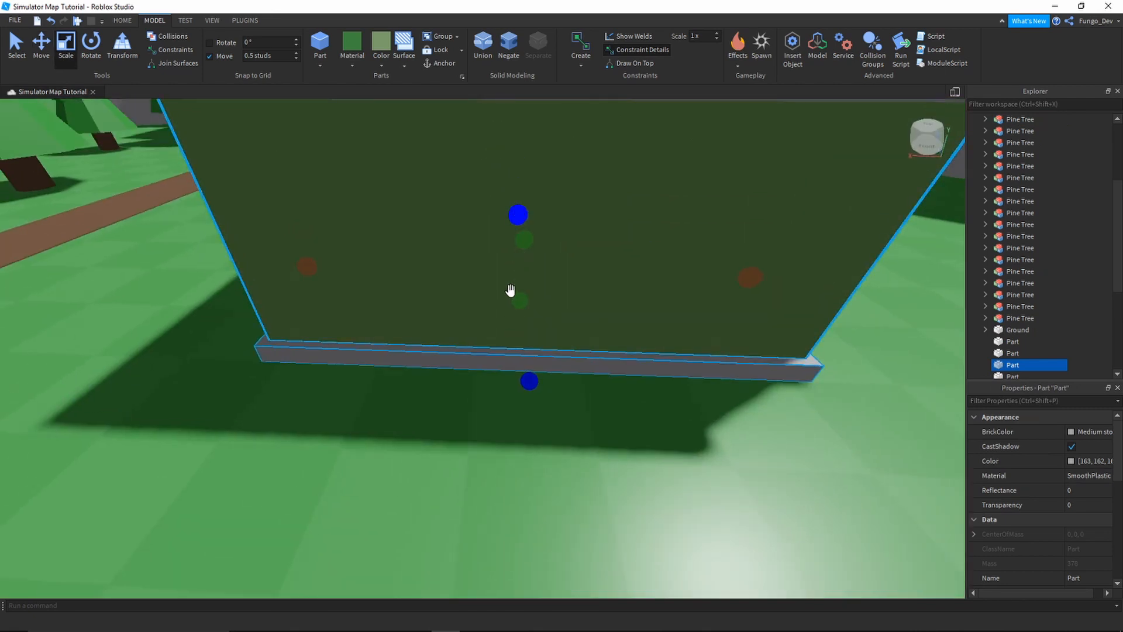
key(ctrl+d)
drag(511, 290, 509, 298)
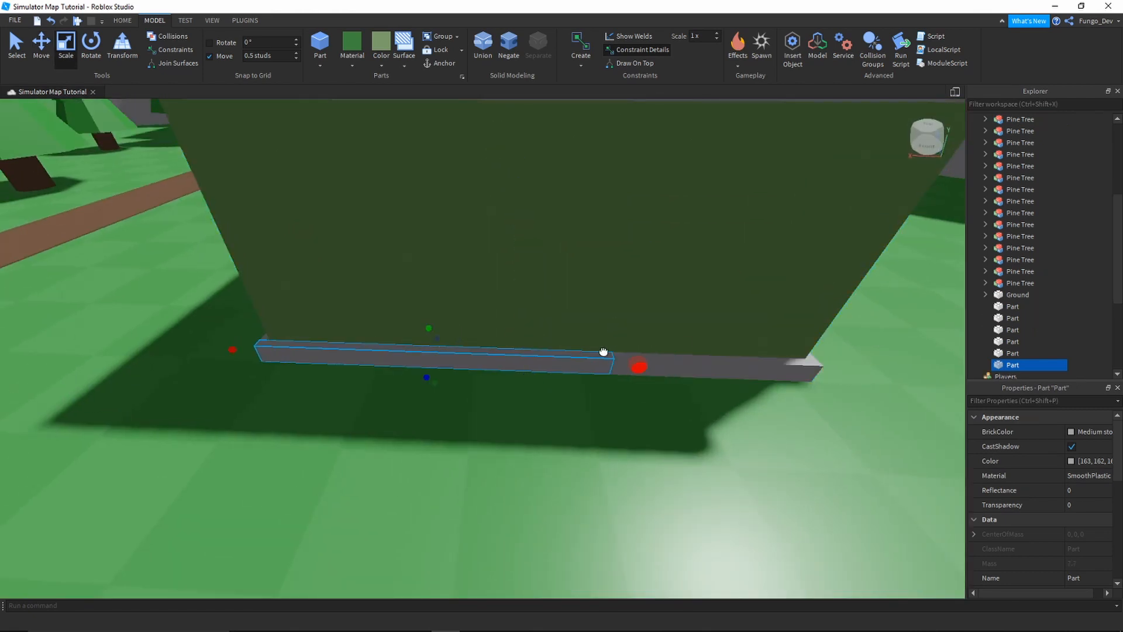
drag(498, 343, 450, 149)
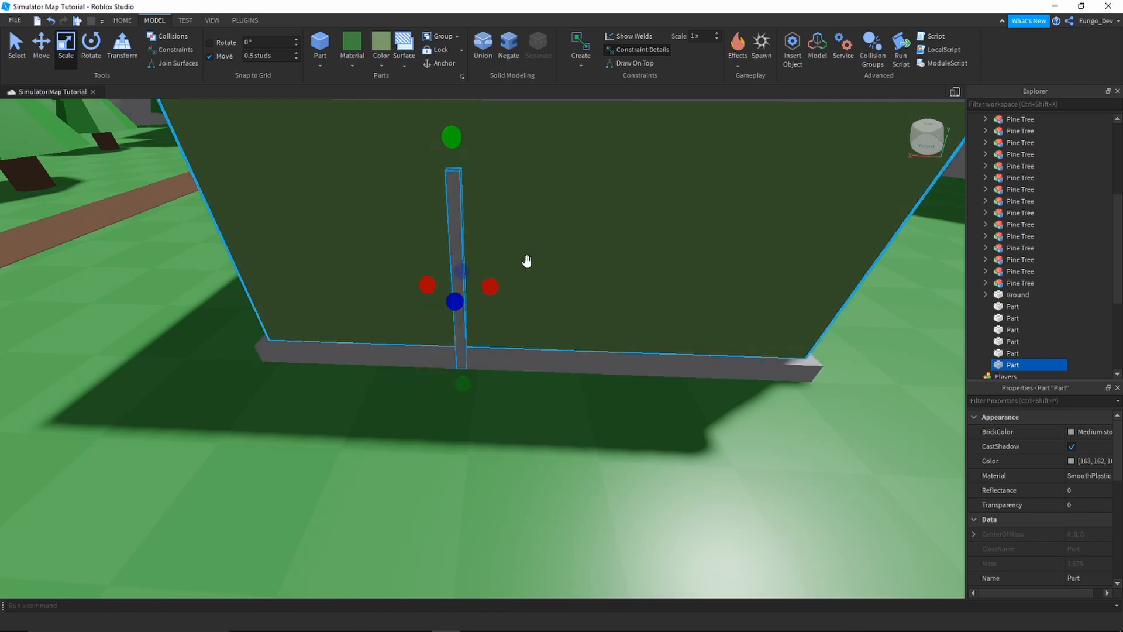
- Bring the dummy over to the front wall and stand it right beside the grey post
scroll(529, 263, down, 5)
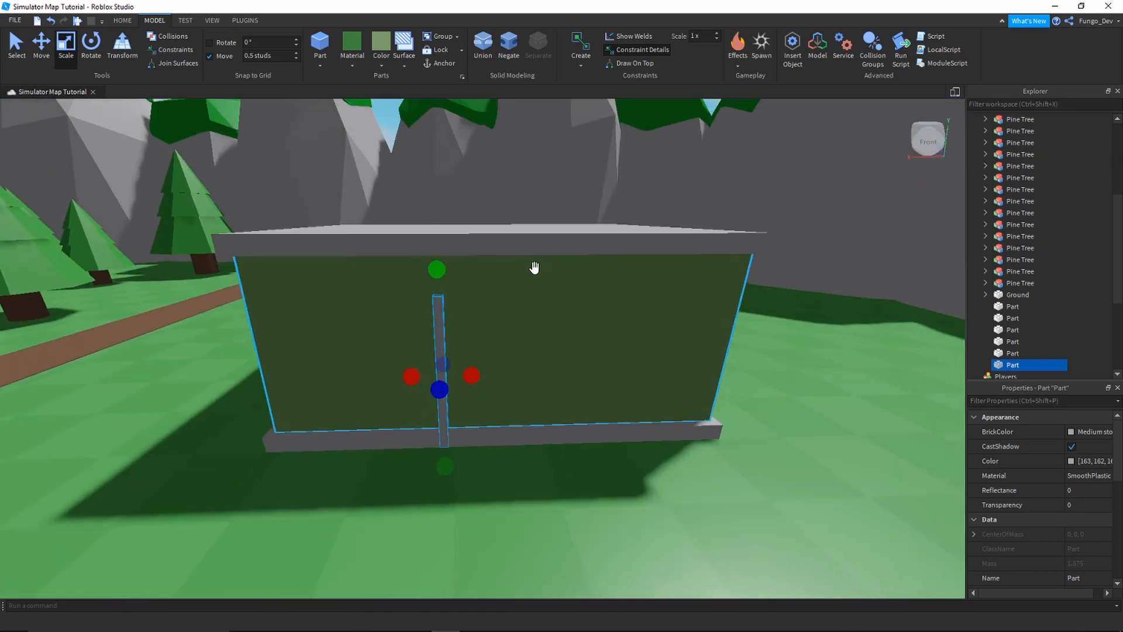
key(s)
key(d)
drag(774, 410, 577, 439)
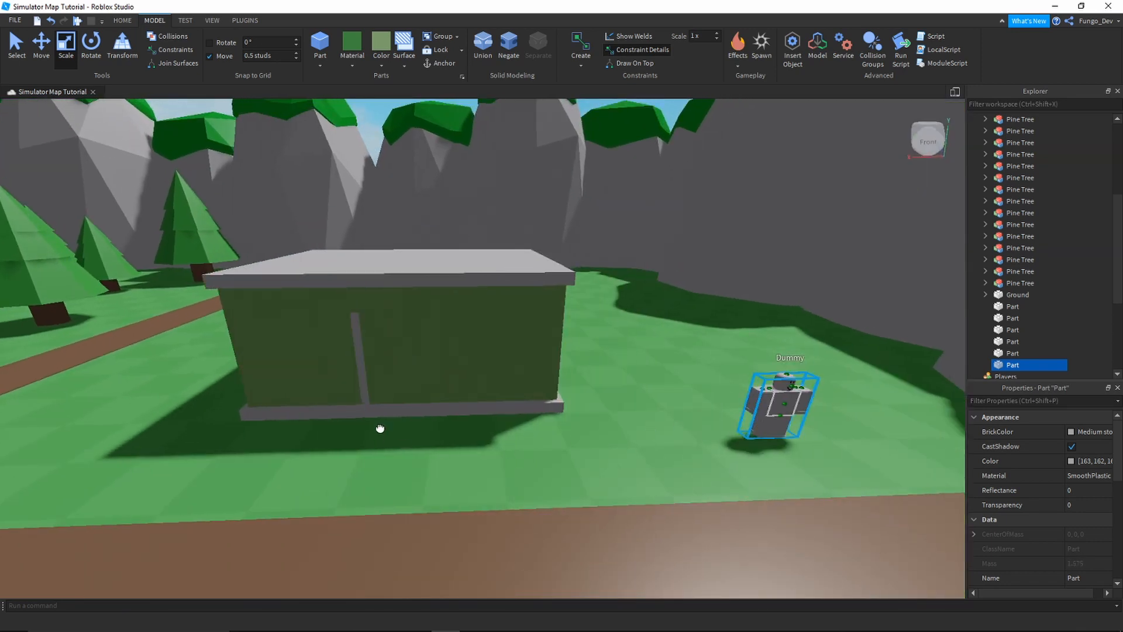
drag(386, 428, 387, 425)
right_drag(444, 440, 424, 383)
scroll(445, 440, up, 5)
scroll(418, 327, down, 2)
drag(417, 274, 261, 112)
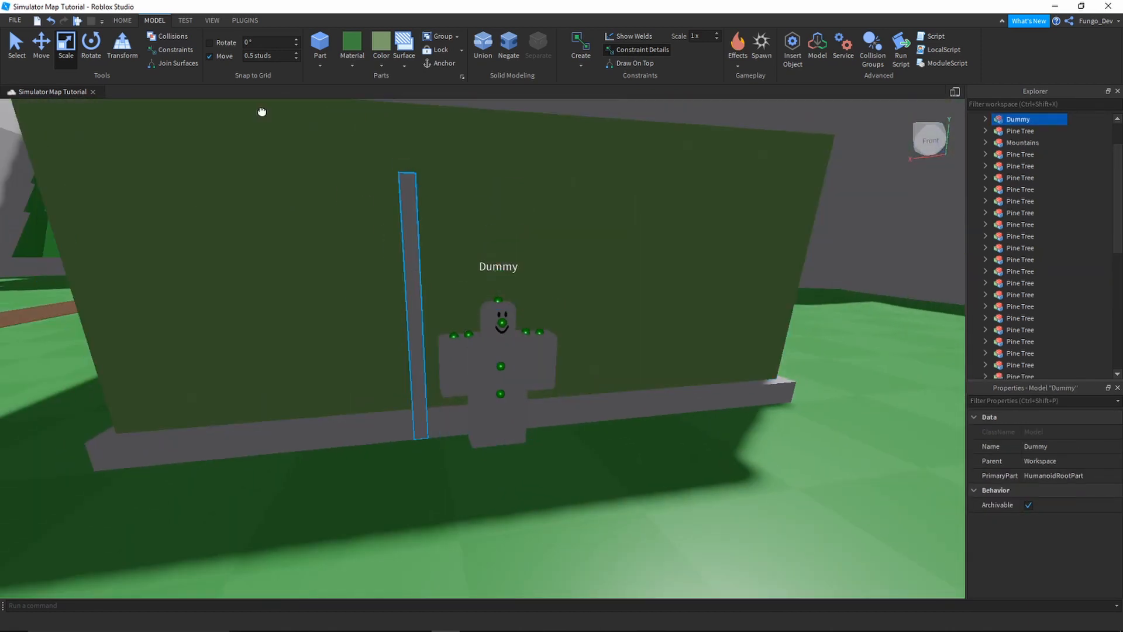
- Shorten the post to slightly above the dummy's head height and raise the dummy to the top of the base
click(411, 193)
drag(408, 151, 408, 183)
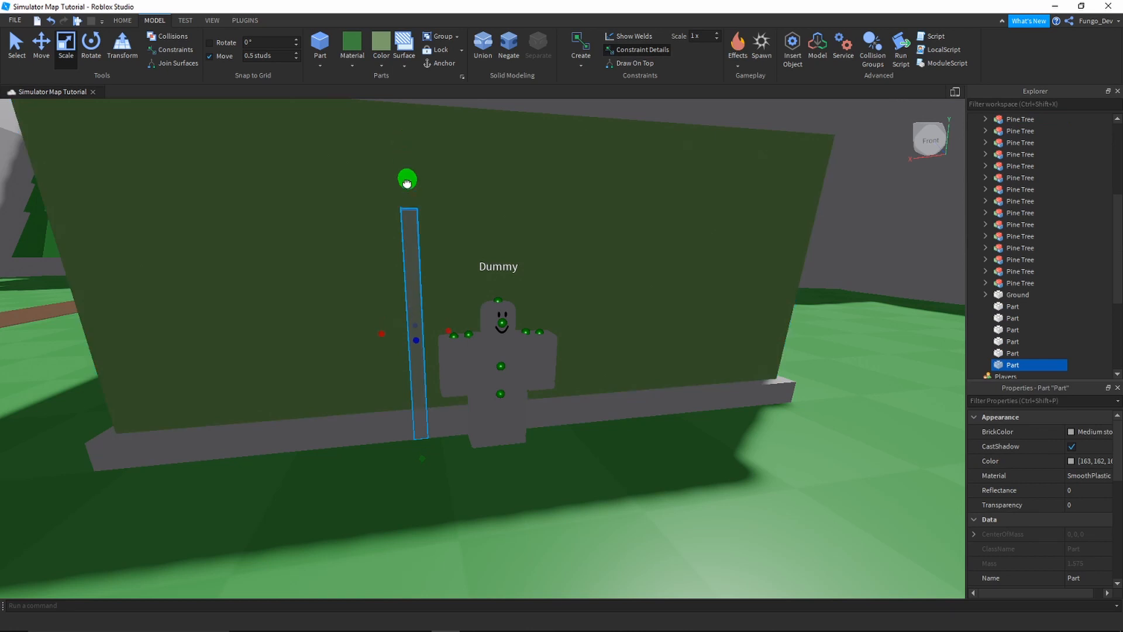
click(480, 431)
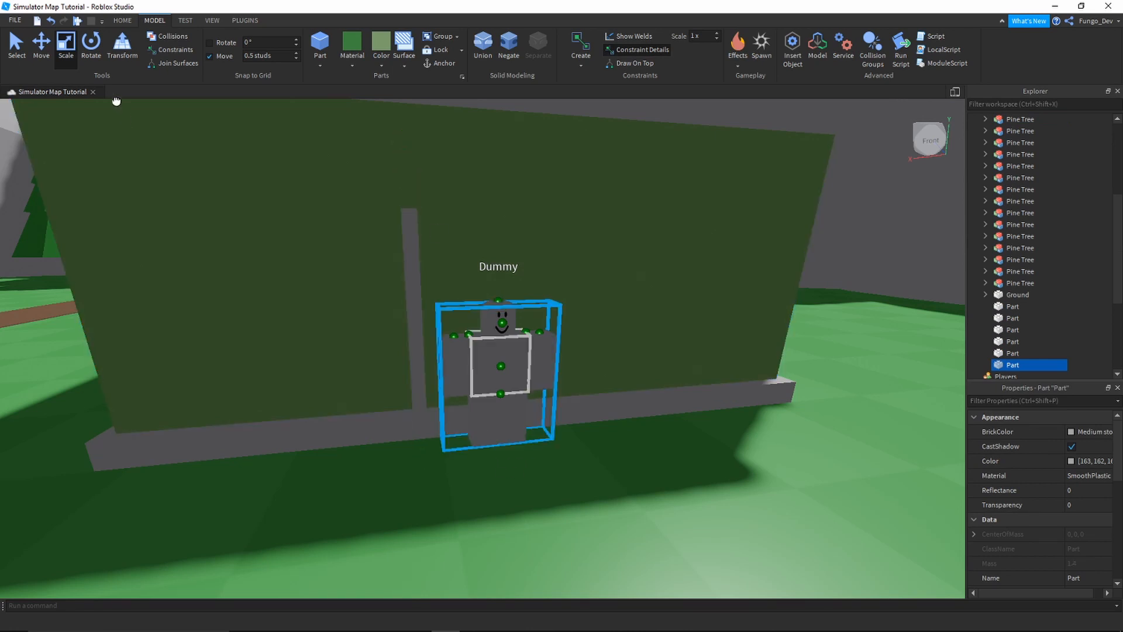
click(41, 56)
drag(499, 234, 481, 193)
- Duplicate the post to the dummy's other side as the second door jamb and adjust the dummy's position between them
click(413, 232)
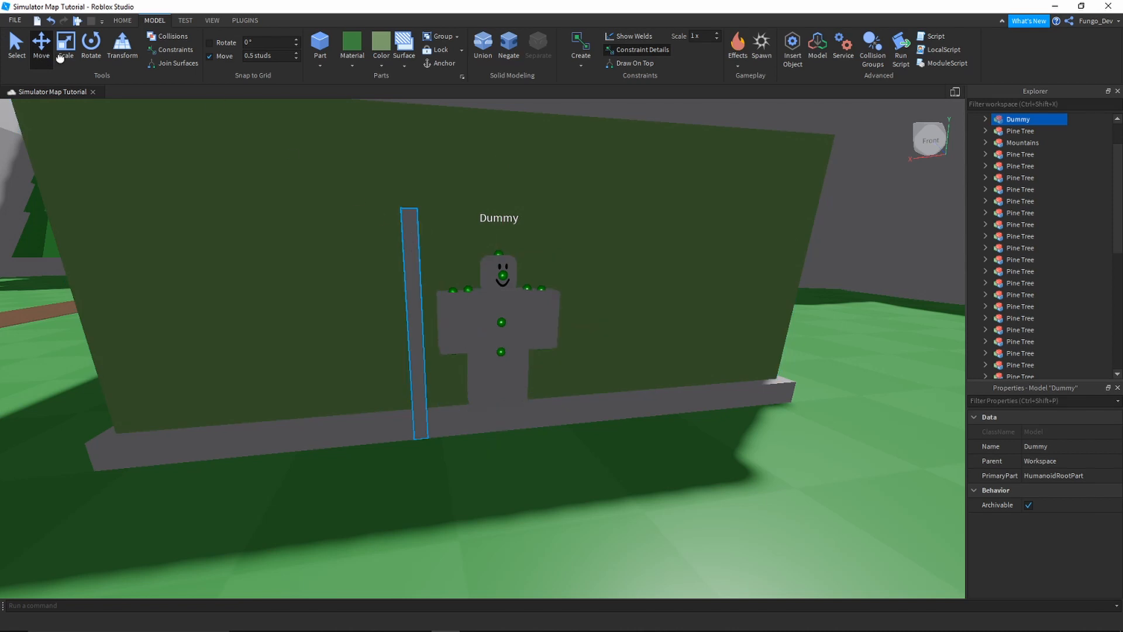
right_drag(515, 342, 477, 342)
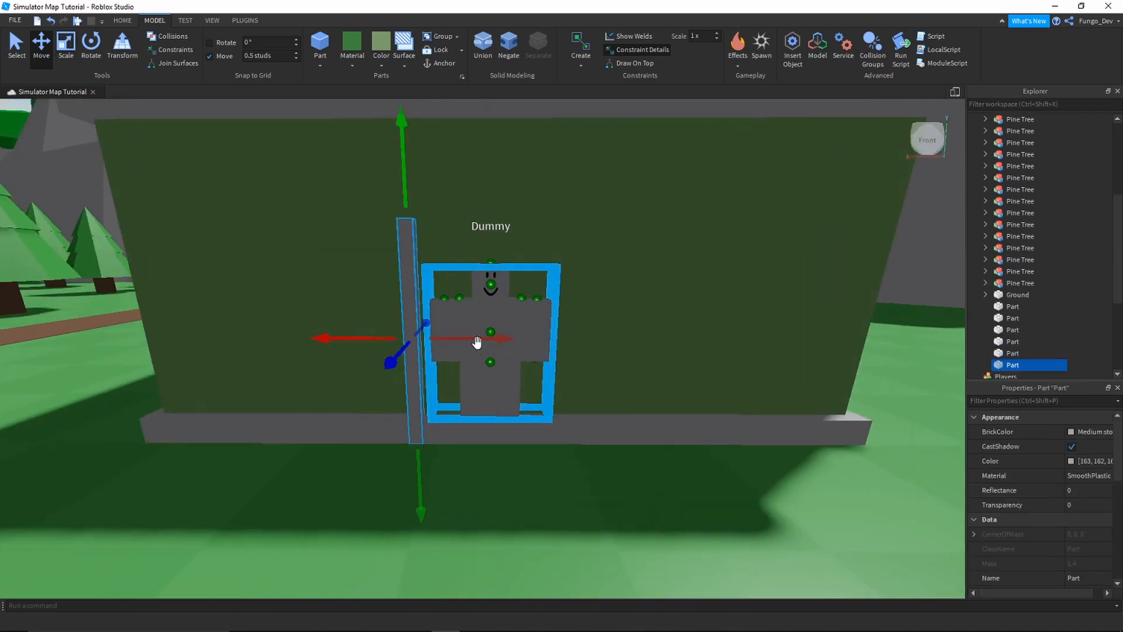
key(ctrl+d)
drag(597, 349, 604, 350)
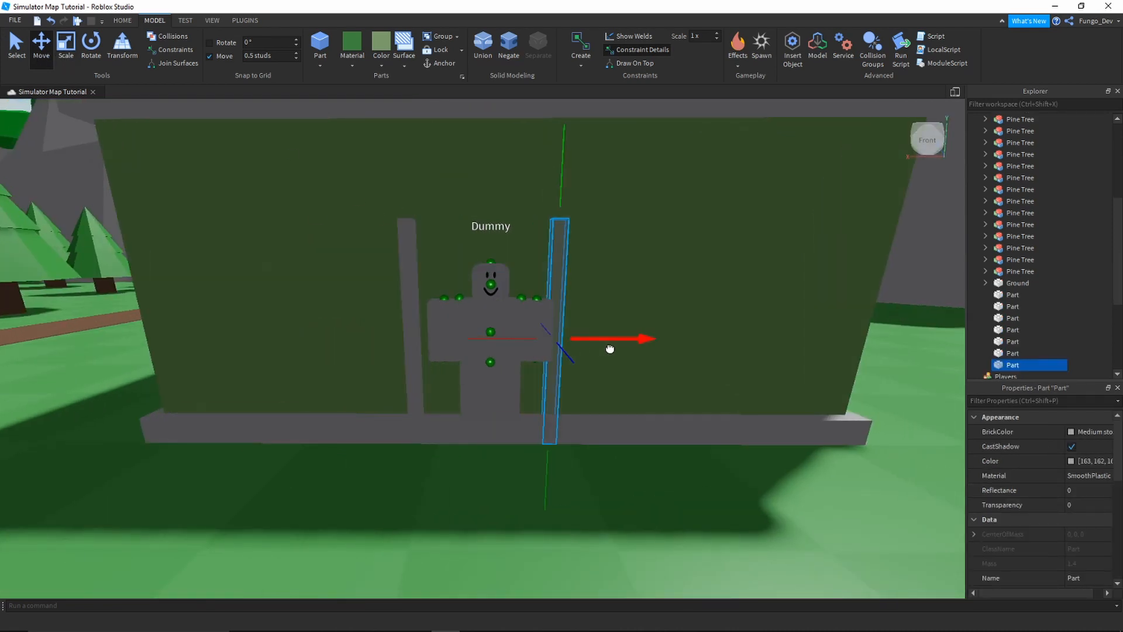
click(469, 399)
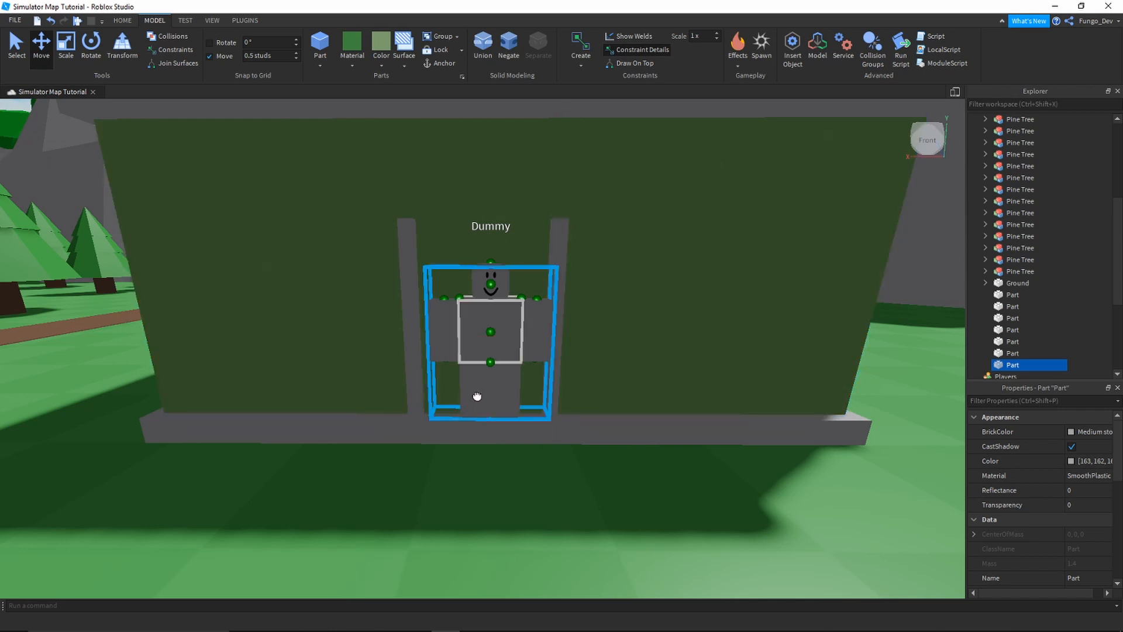
drag(470, 397, 483, 379)
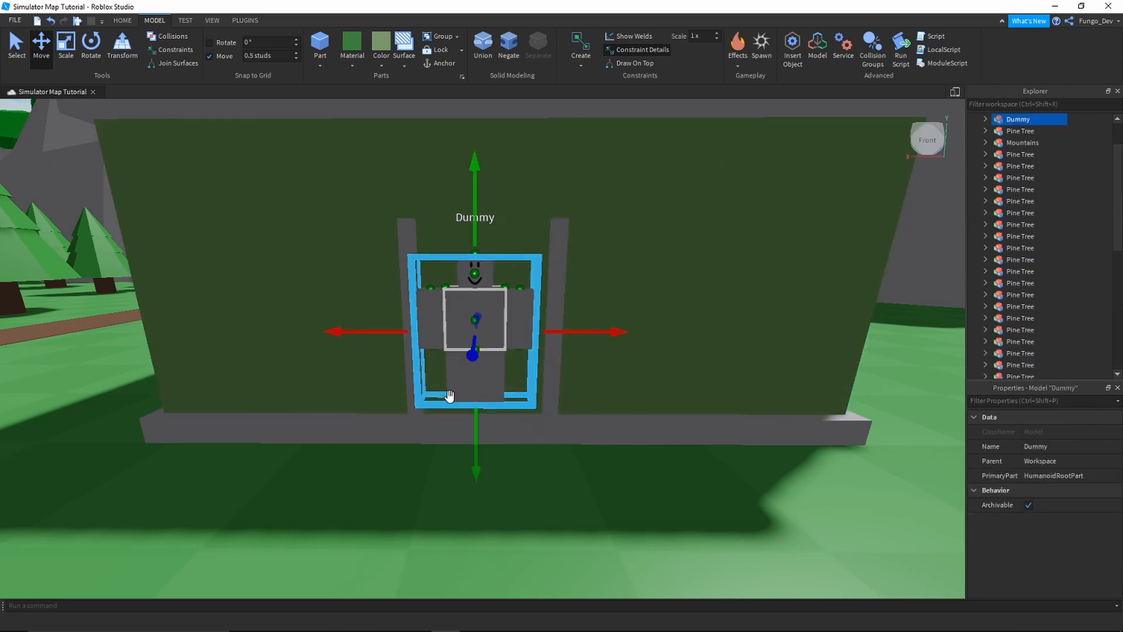
- Duplicate the left post and scale the copy into a horizontal beam joining the tops of both posts
click(416, 407)
click(66, 46)
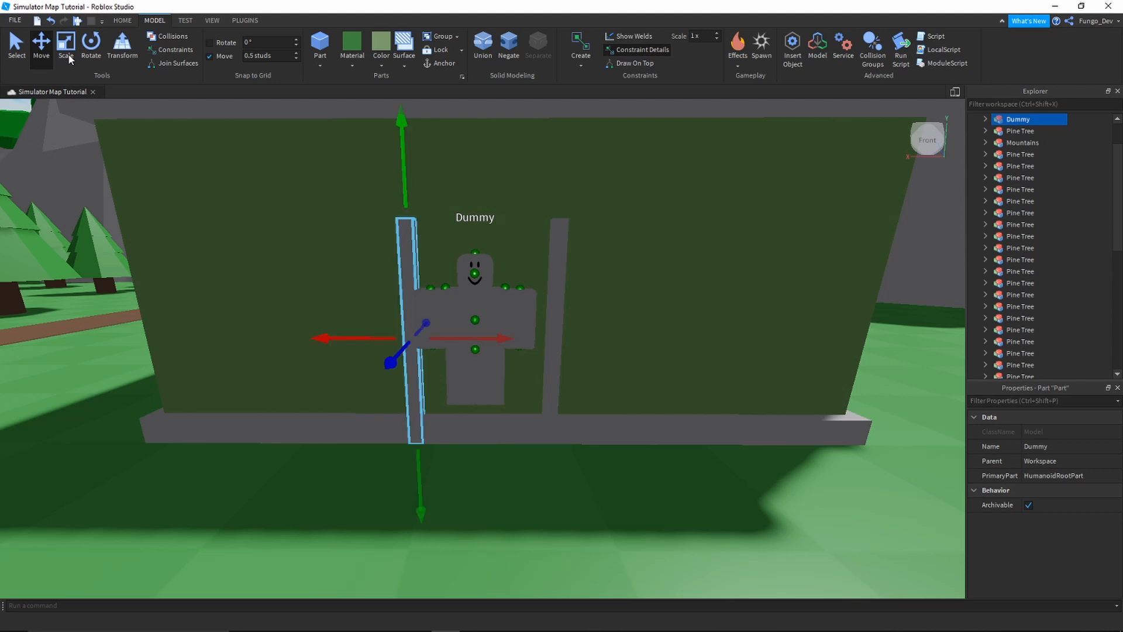
drag(422, 464, 409, 251)
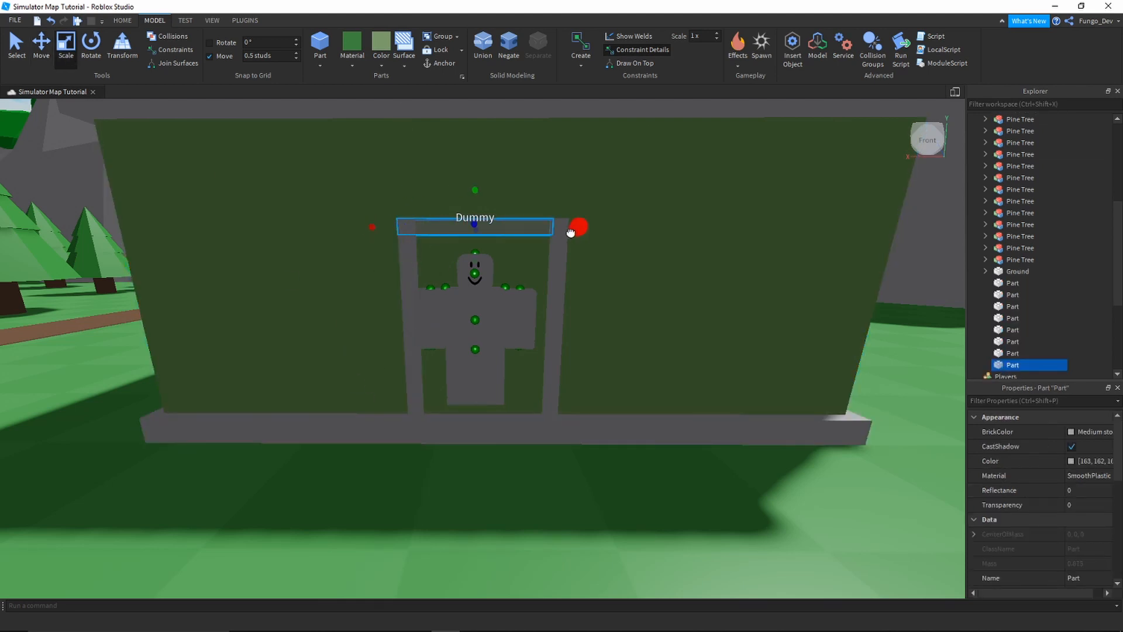
- Move the dummy out of the doorway to the side of the building
drag(475, 330, 219, 391)
scroll(327, 450, down, 3)
scroll(375, 405, up, 3)
- Duplicate a door post, scale the copy across the opening as a door panel and colour it Pine Cone
right_drag(366, 406, 476, 412)
key(a)
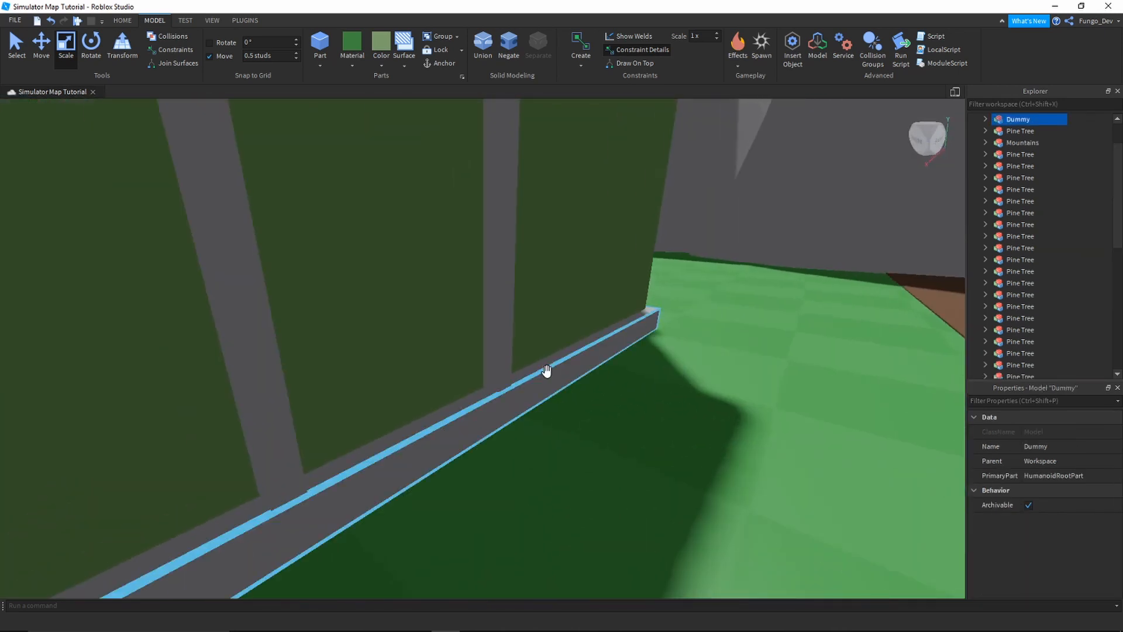
click(489, 337)
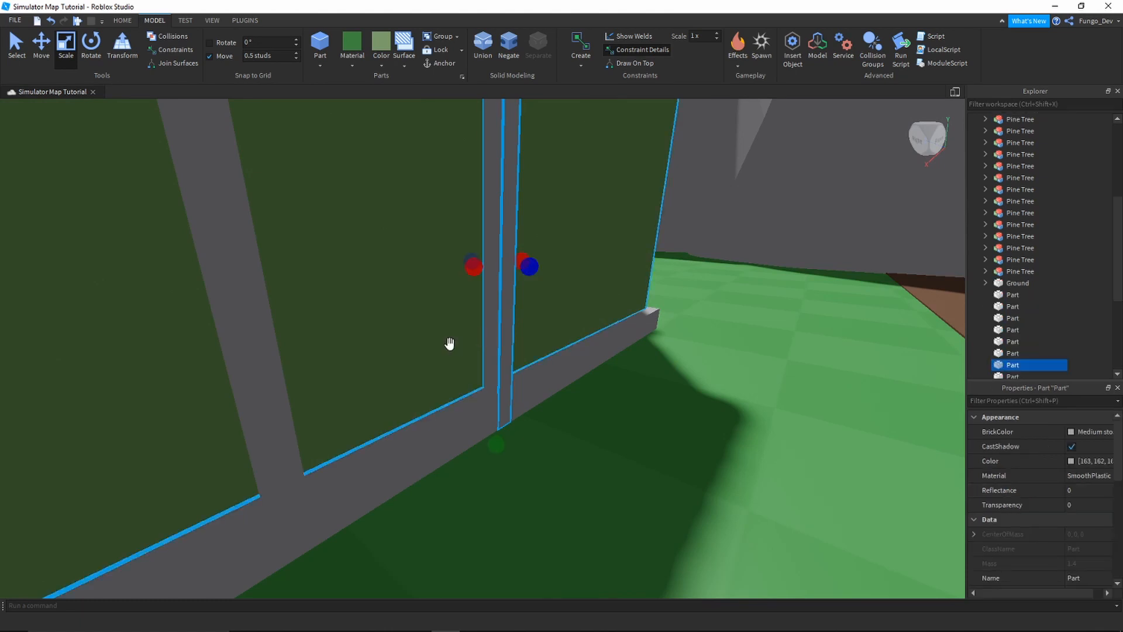
right_drag(450, 344, 450, 344)
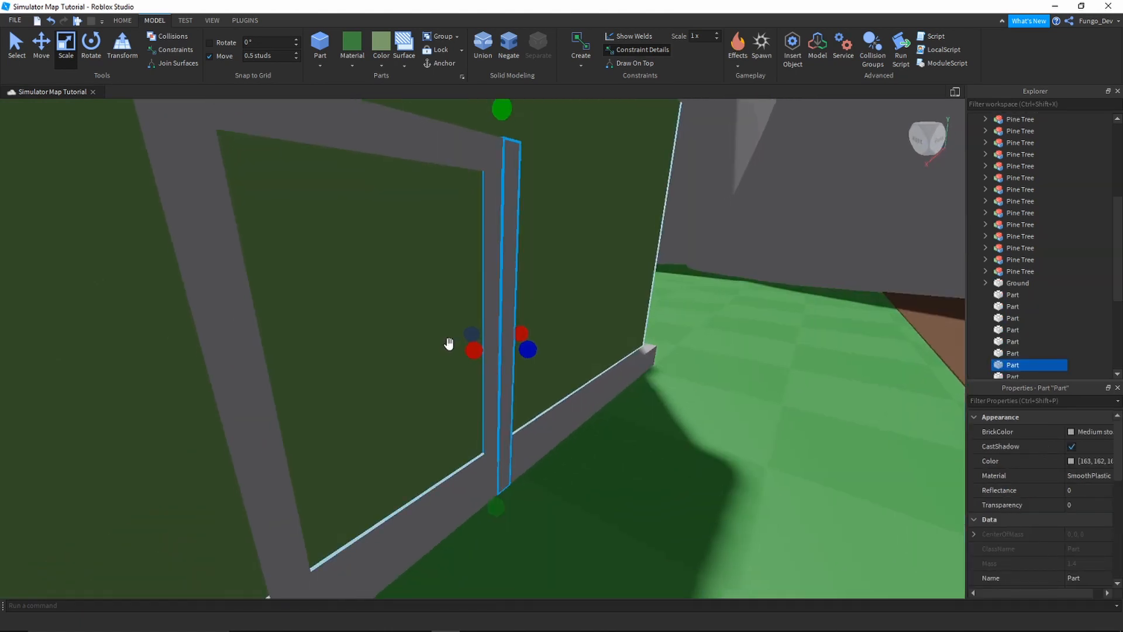
drag(471, 354, 261, 388)
drag(513, 338, 505, 338)
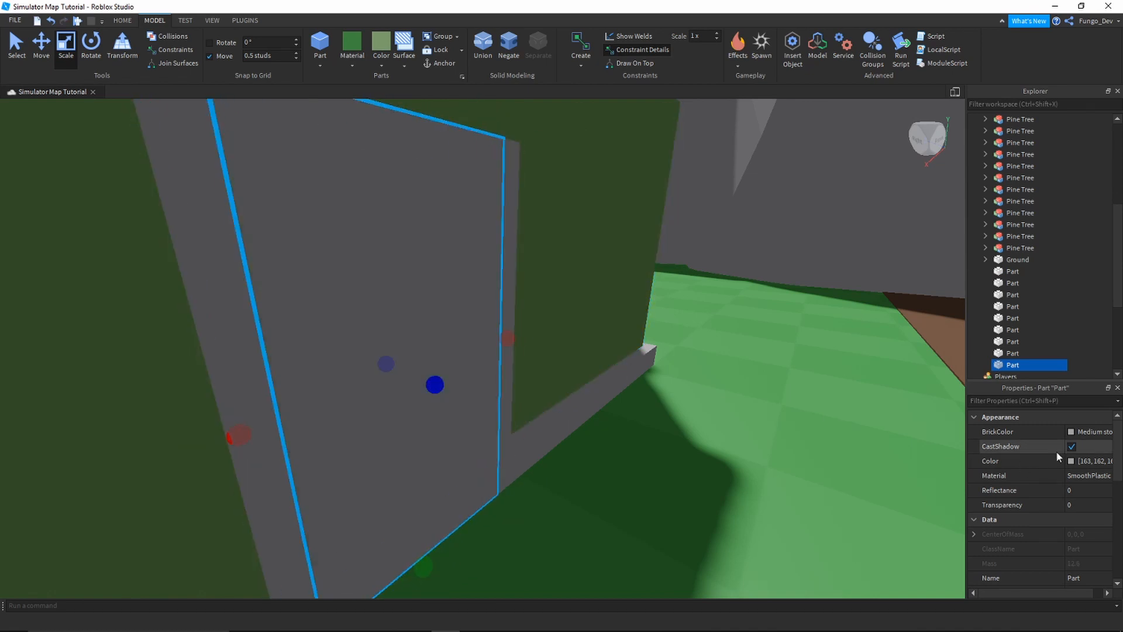
click(1074, 431)
click(948, 374)
- Scale the door panel's top and bottom edges inward so it fits between the frame's top beam and the base
right_drag(451, 281, 441, 273)
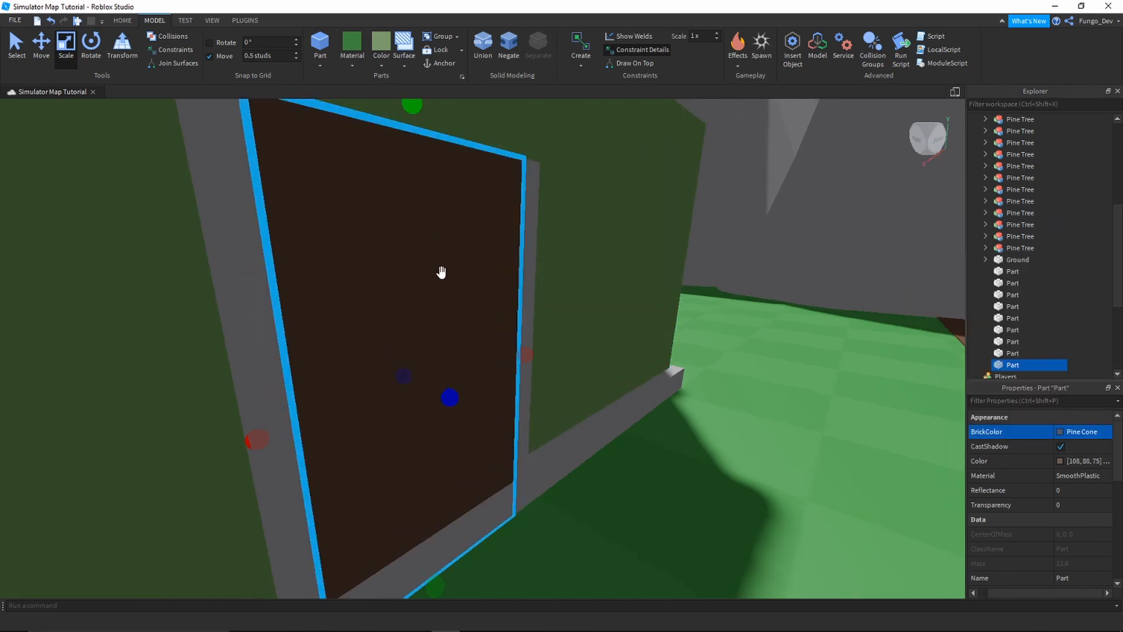
scroll(441, 273, down, 3)
drag(449, 198, 445, 217)
scroll(592, 490, up, 2)
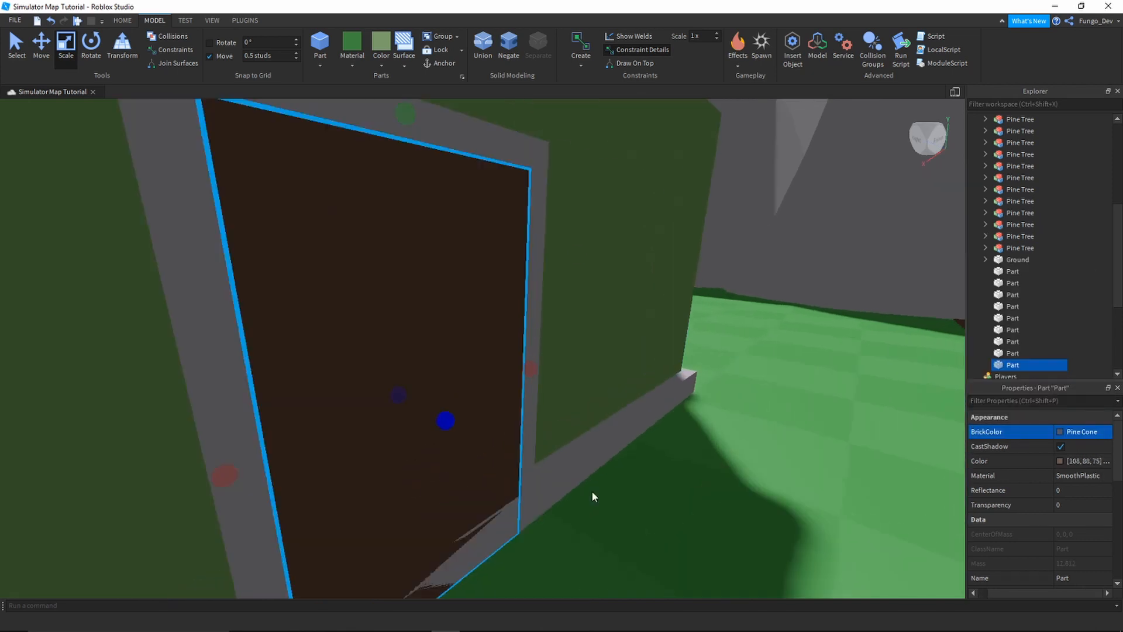
scroll(588, 493, down, 2)
drag(448, 511, 441, 491)
scroll(447, 489, up, 6)
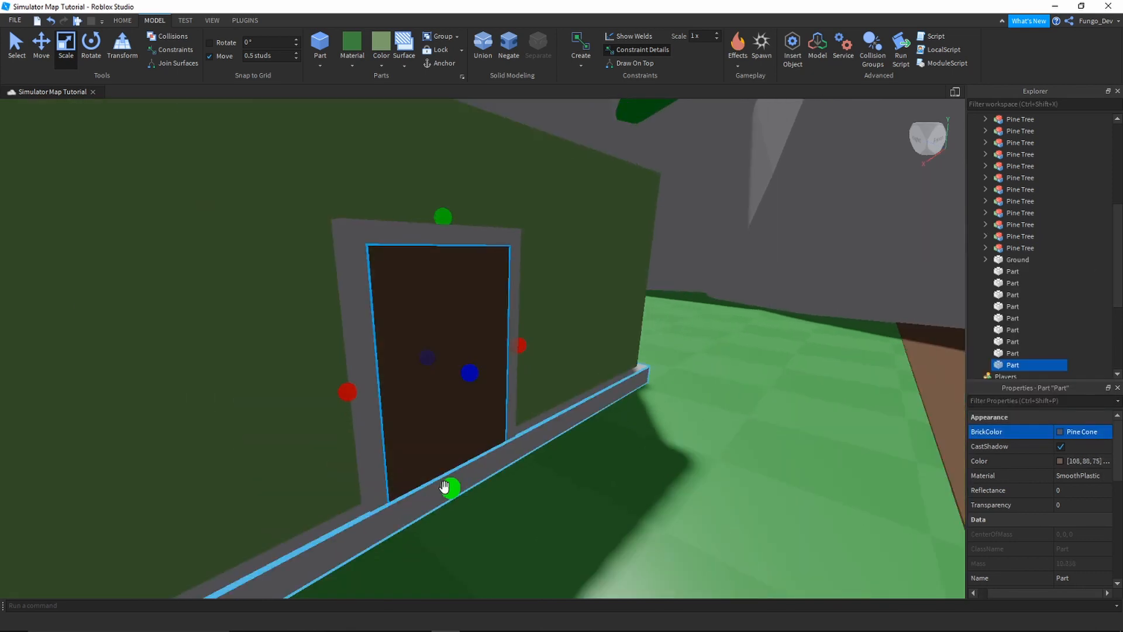
- Reduce the door panel's depth with a 0.25-stud move snap so it sits back in the frame, and restore the snap to 0.5 studs
scroll(454, 492, down, 5)
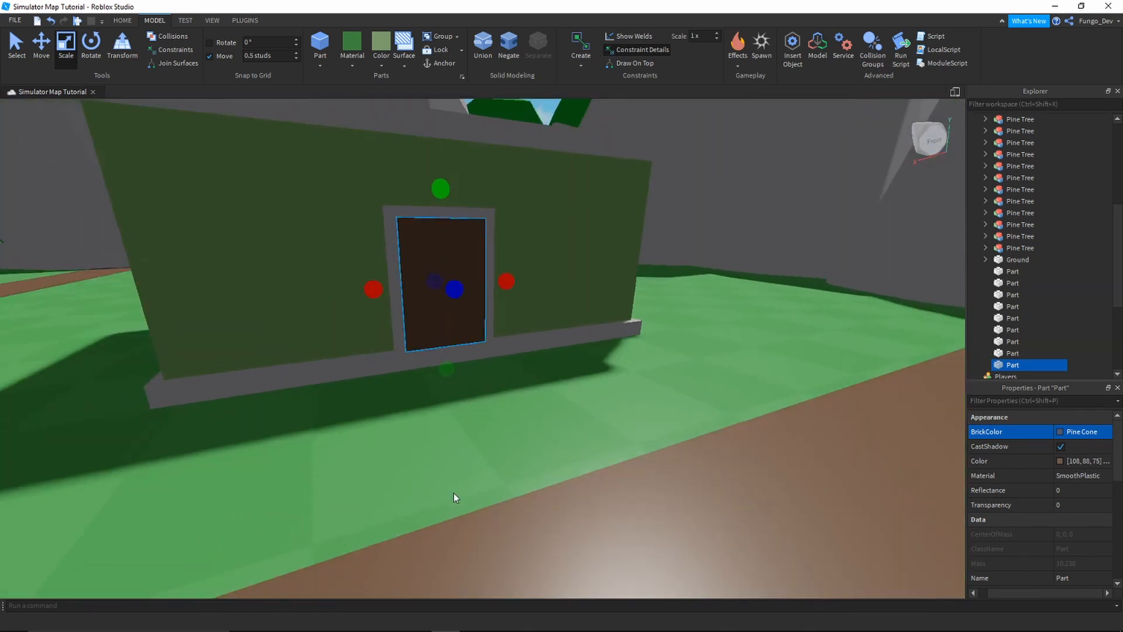
scroll(454, 492, up, 6)
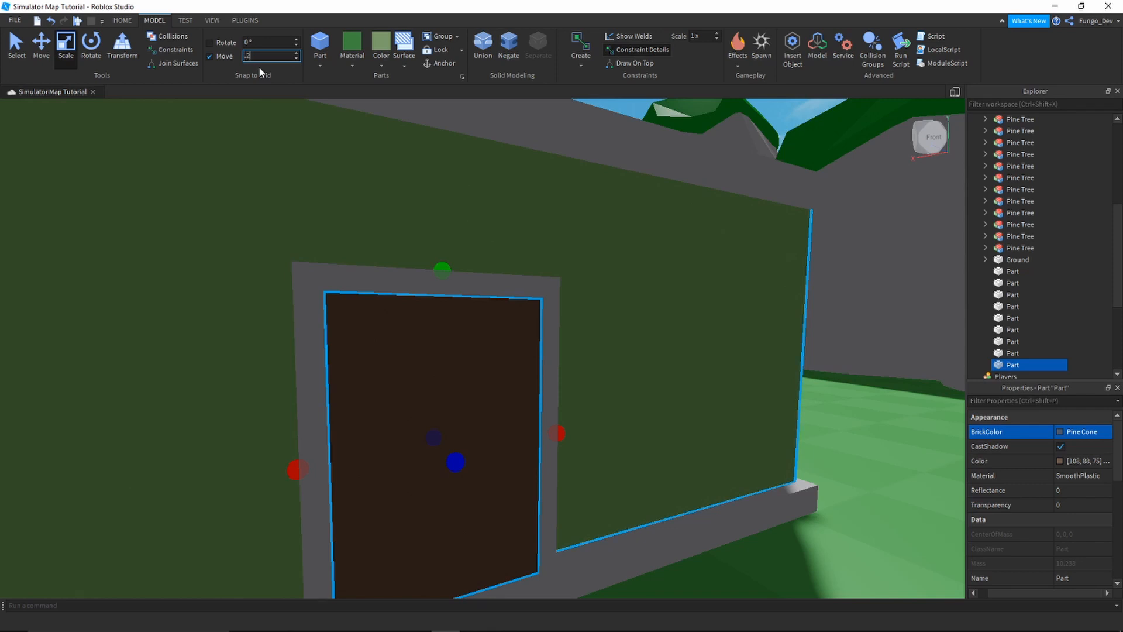
drag(456, 462, 451, 458)
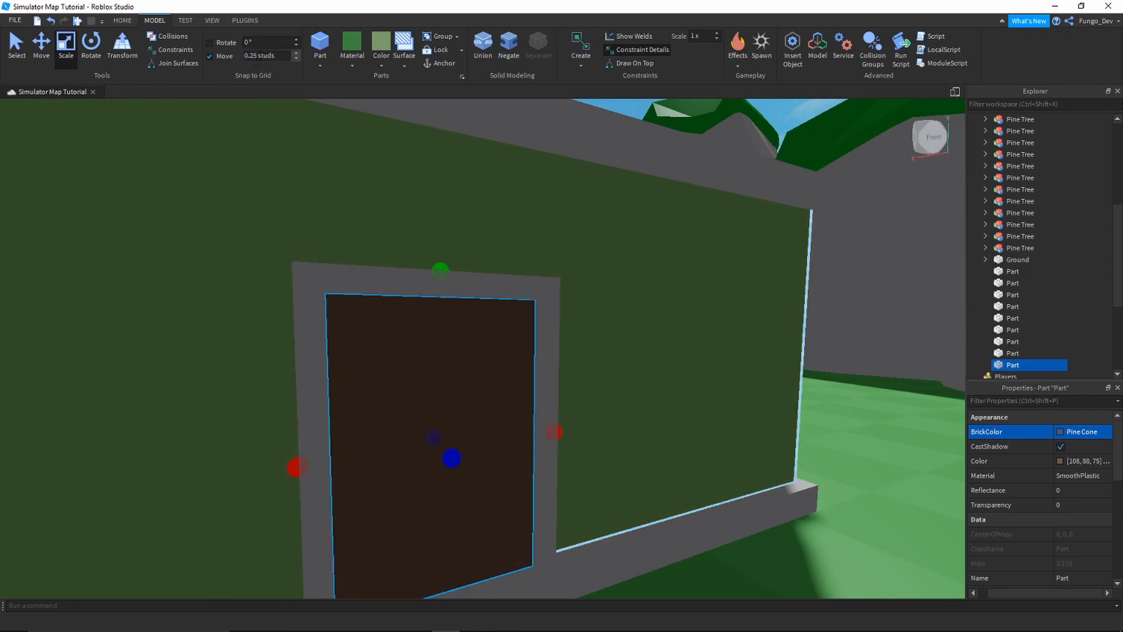
click(262, 55)
right_drag(521, 218, 521, 210)
scroll(521, 210, down, 3)
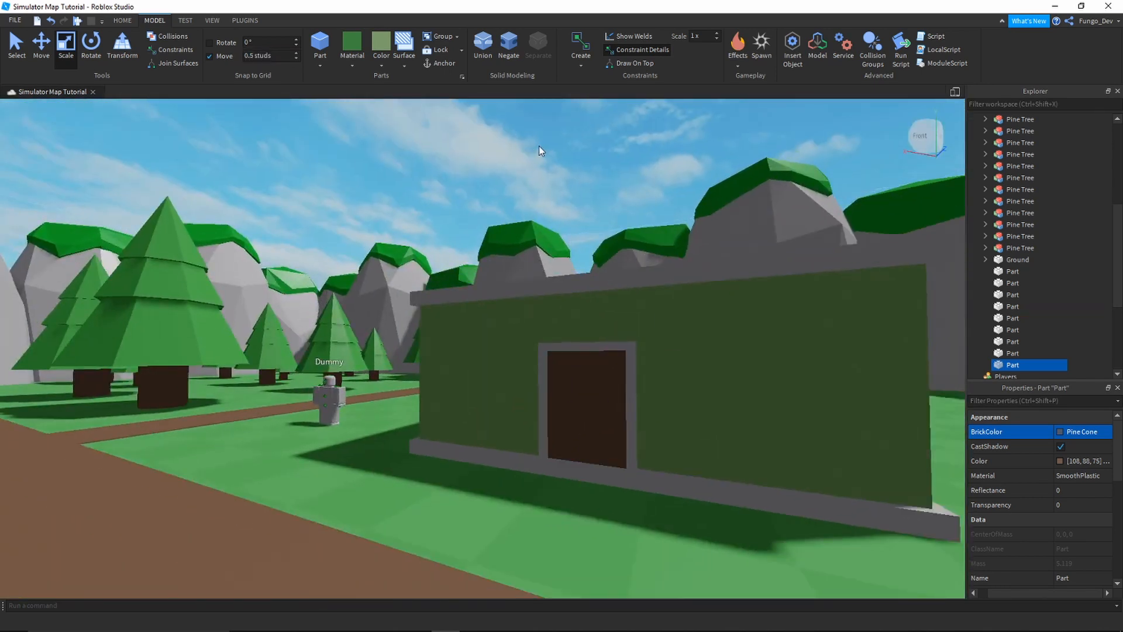
click(541, 147)
key(w)
right_drag(543, 146, 544, 147)
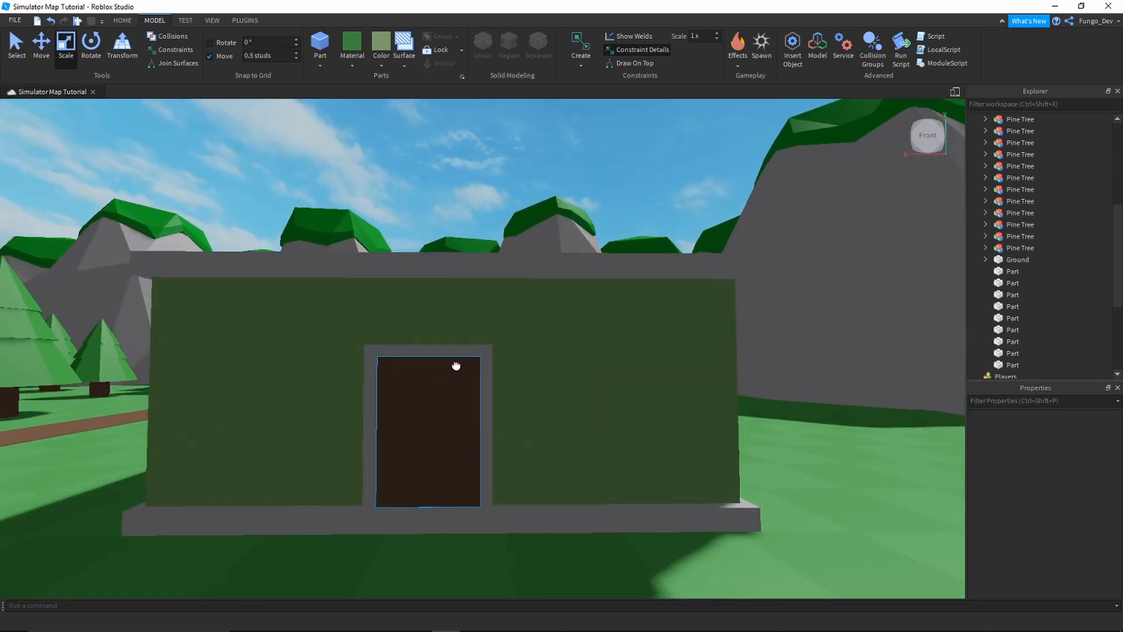
click(456, 349)
ctrl+click(466, 361)
ctrl+click(485, 375)
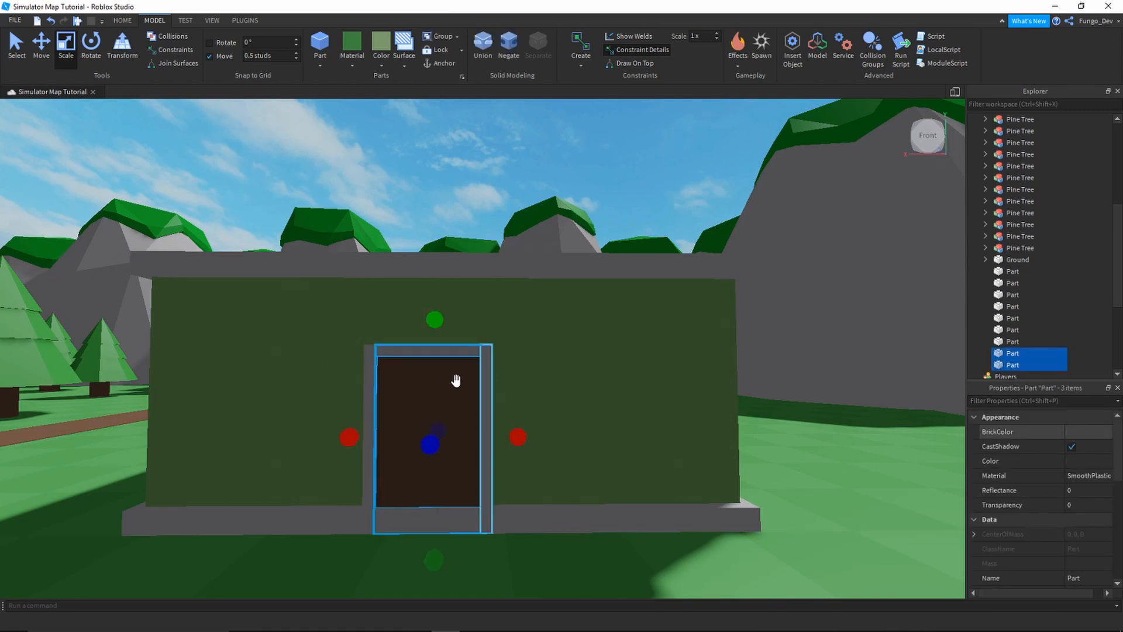
ctrl+click(376, 375)
click(41, 46)
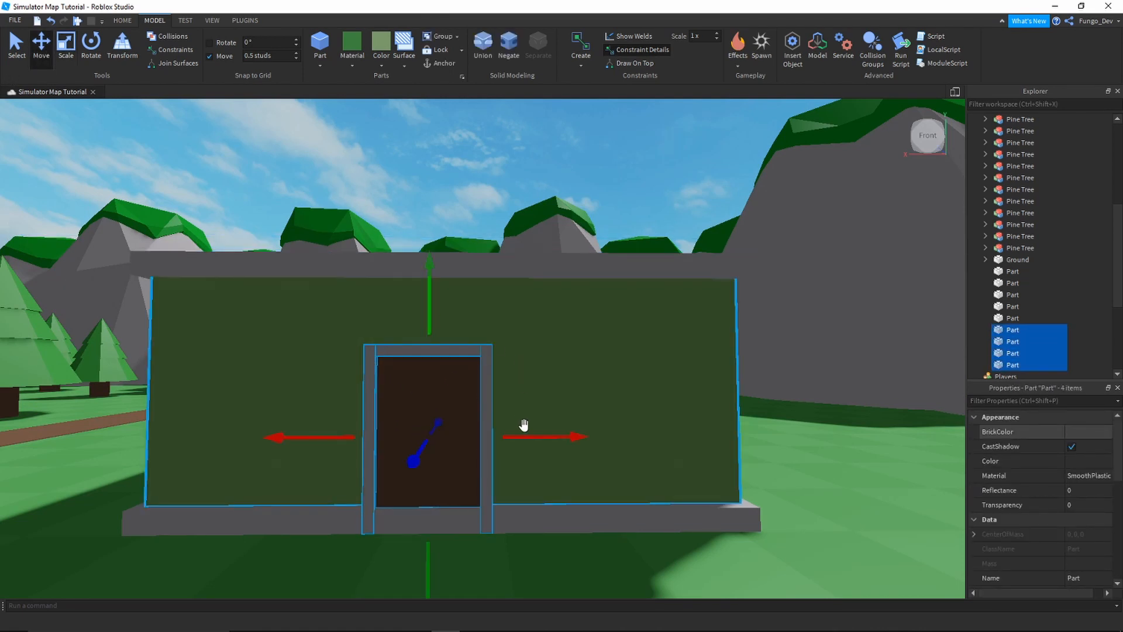
key(s)
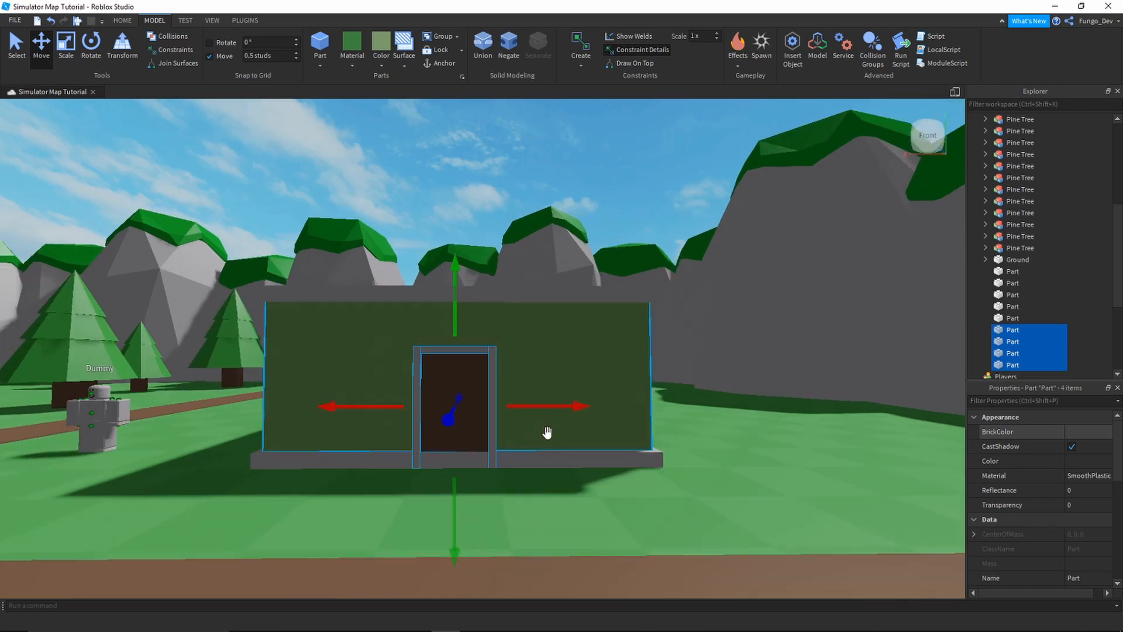
click(458, 166)
key(w)
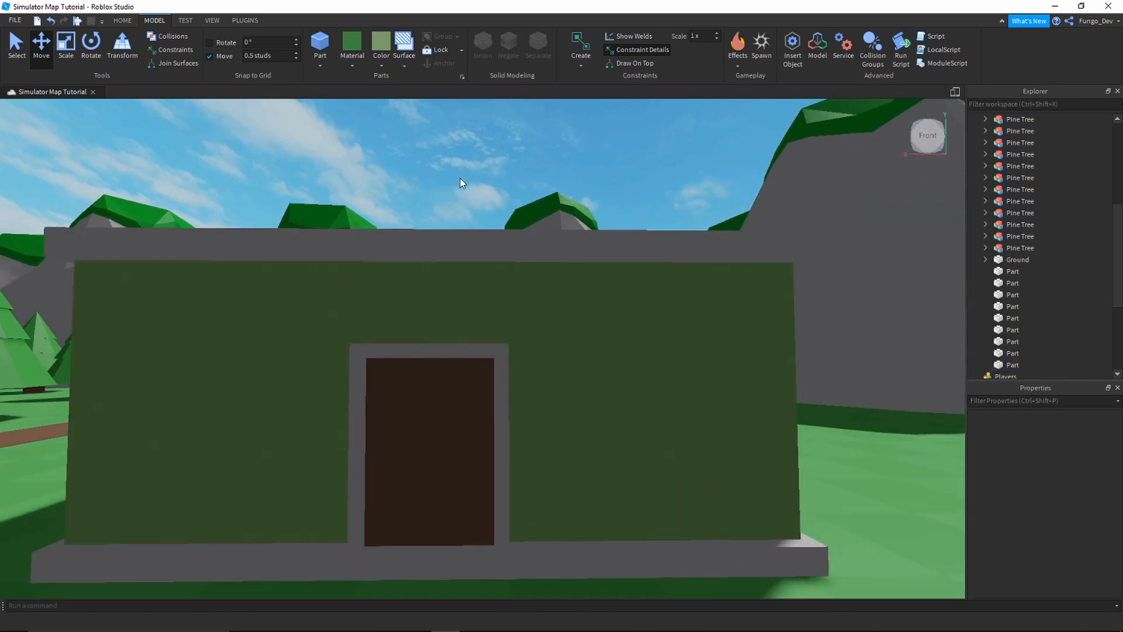
- Select all seven parts of the building and rotate them together by 180 degrees so the door faces the opposite side
right_drag(478, 438, 484, 437)
key(d)
key(w)
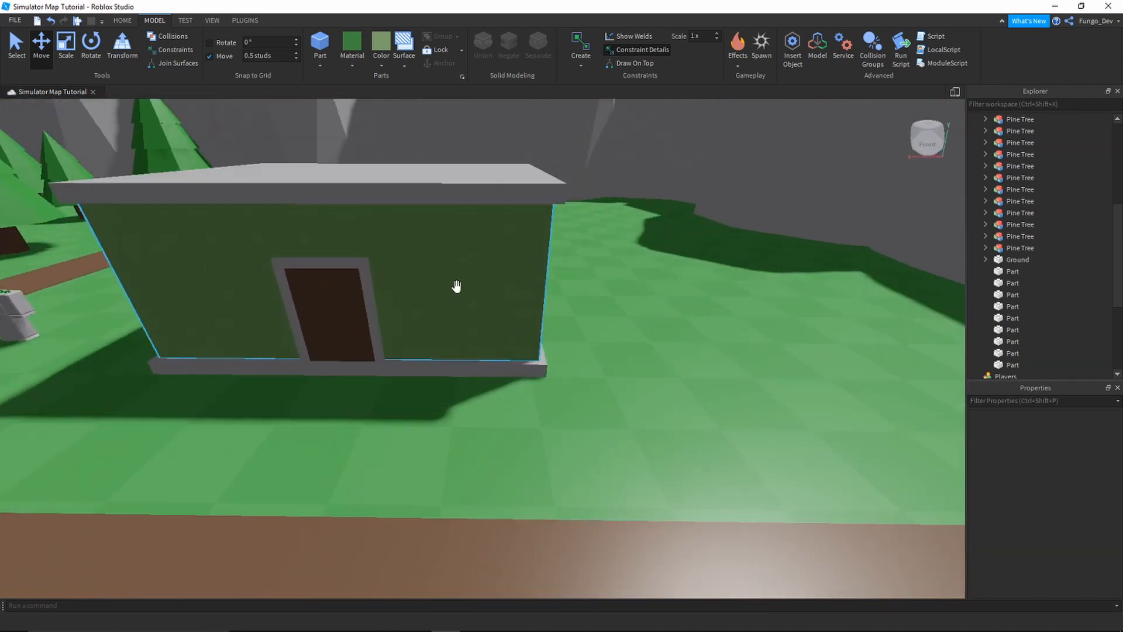
click(475, 368)
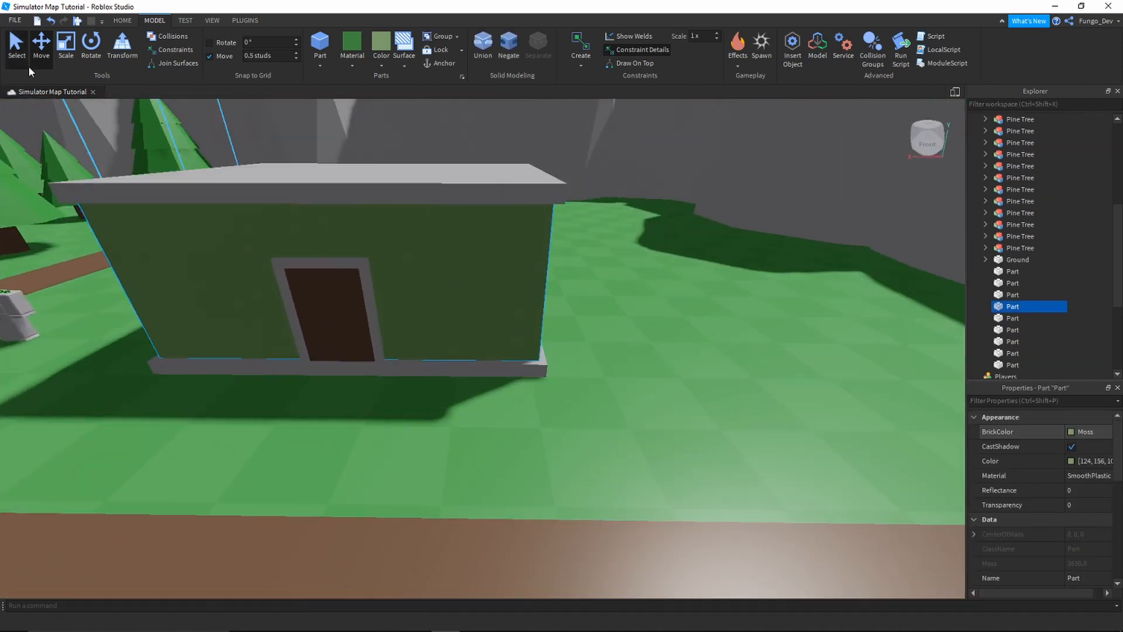
right_drag(508, 392, 508, 392)
key(s)
key(a)
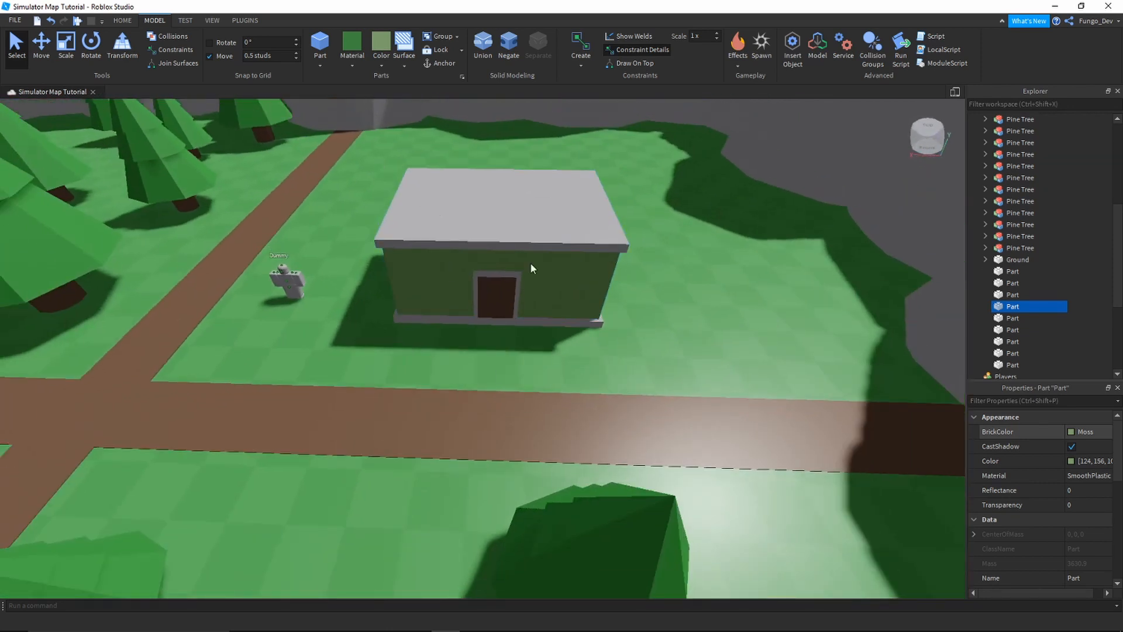
drag(638, 345, 641, 345)
key(ctrl+r)
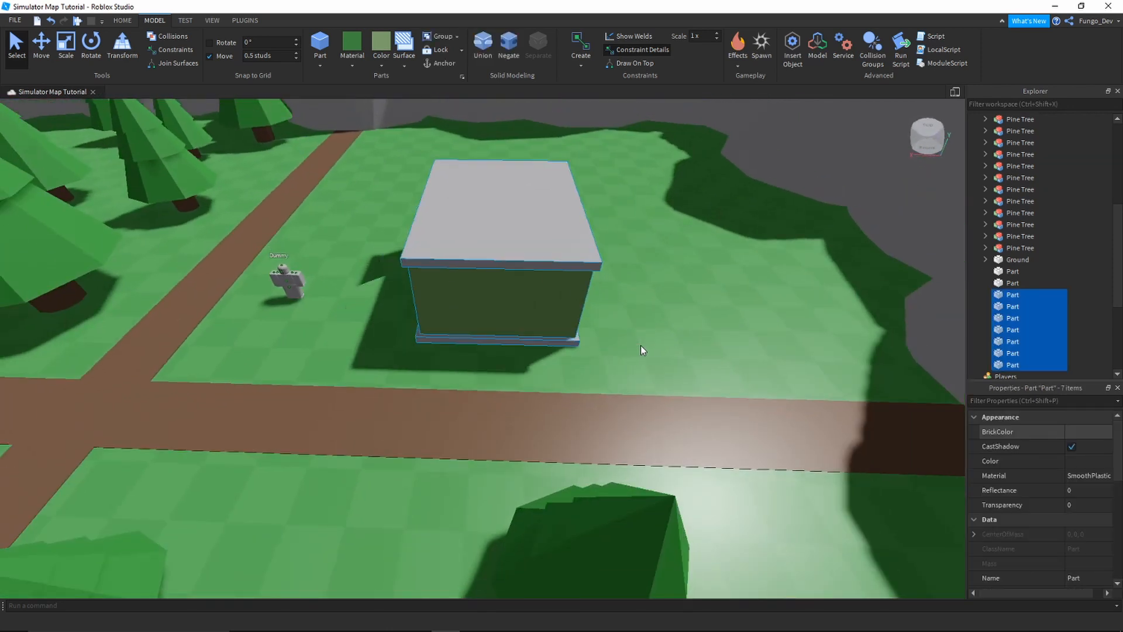
key(ctrl+r)
right_drag(641, 345, 634, 392)
key(w)
key(d)
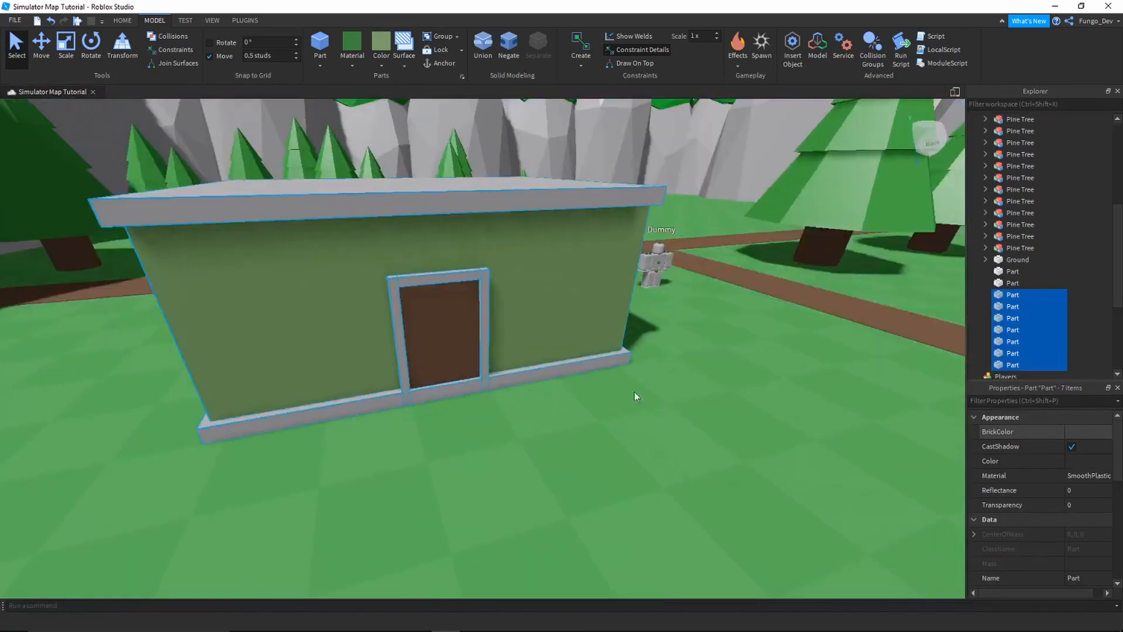
click(726, 378)
- Duplicate the building's base slab and scale the copy's depth down to a thin strip protruding in front of the door side
key(w)
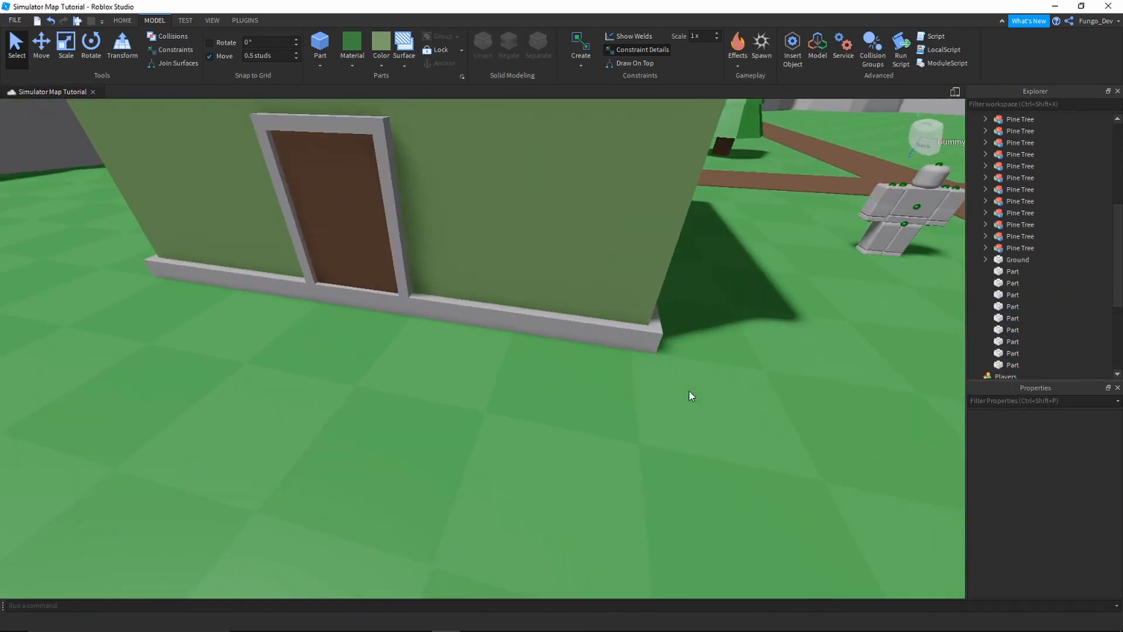
right_drag(689, 394, 683, 399)
key(w)
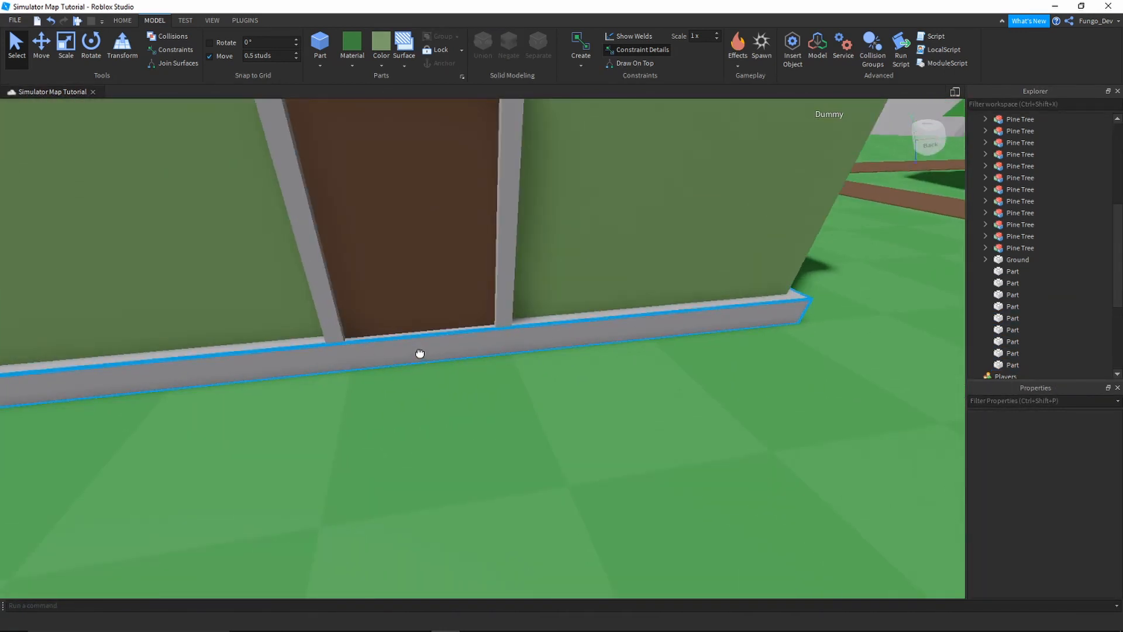
click(71, 51)
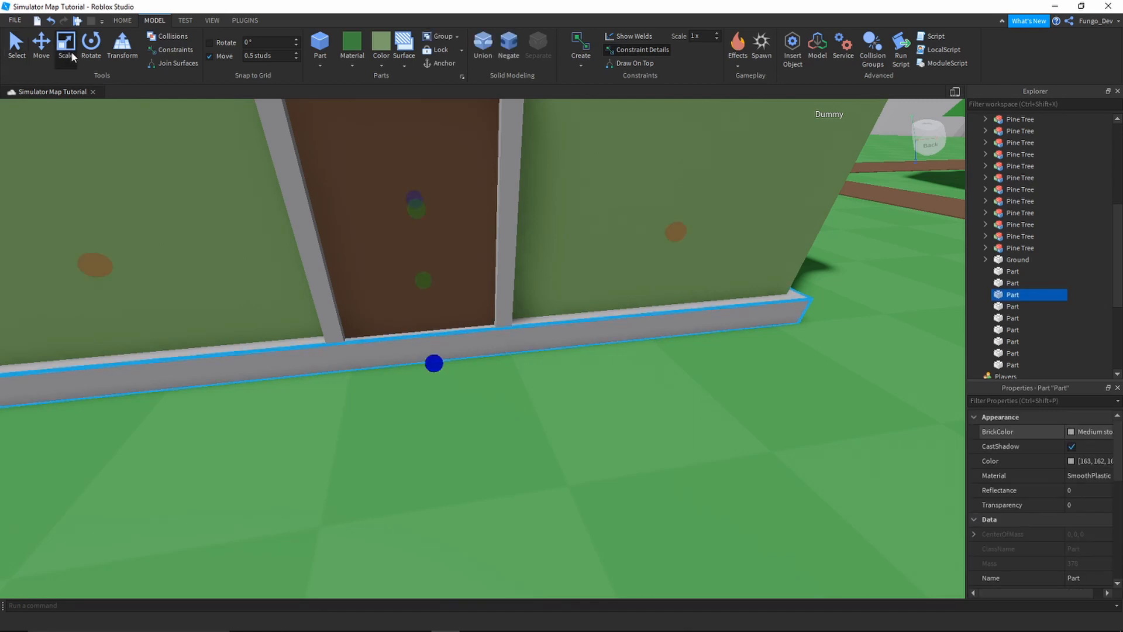
scroll(356, 238, down, 5)
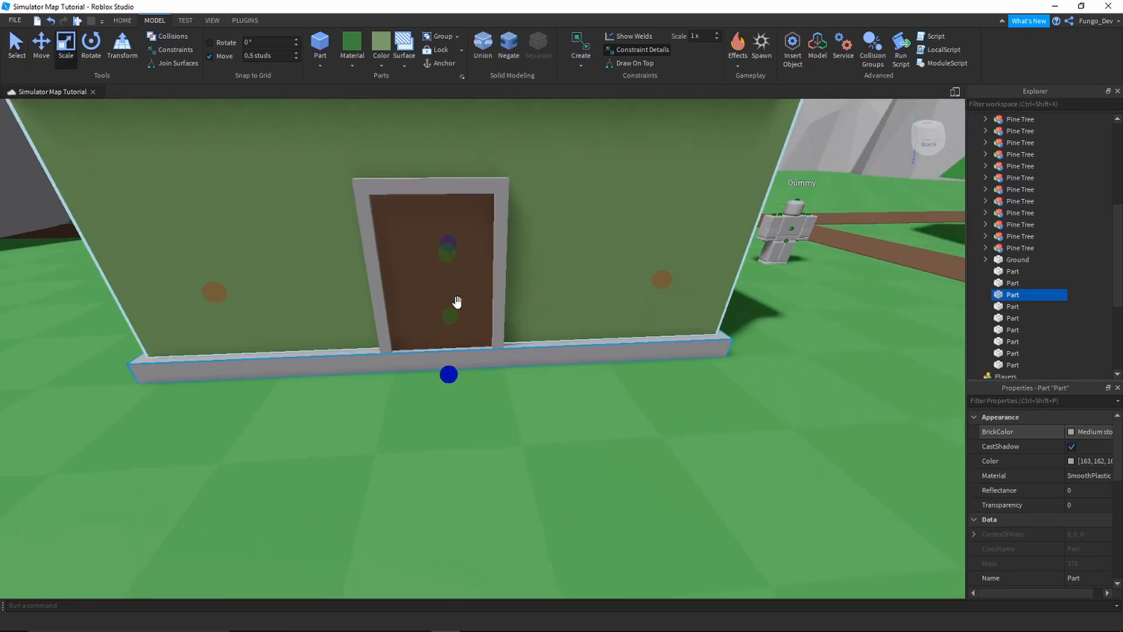
right_drag(464, 301, 475, 233)
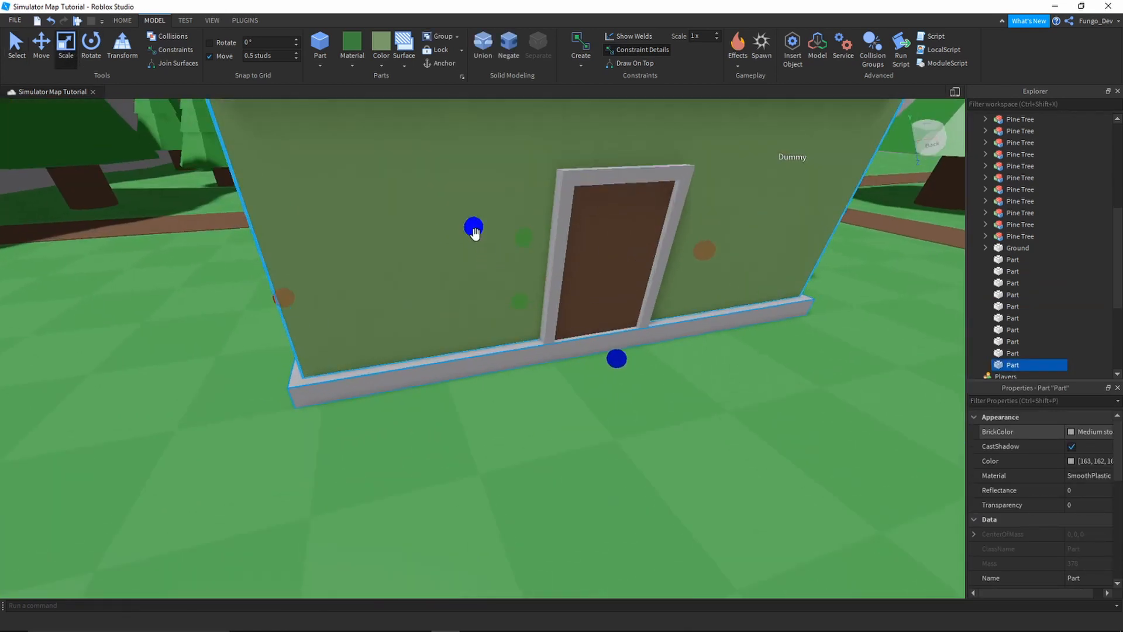
drag(585, 348, 616, 367)
drag(583, 326, 589, 332)
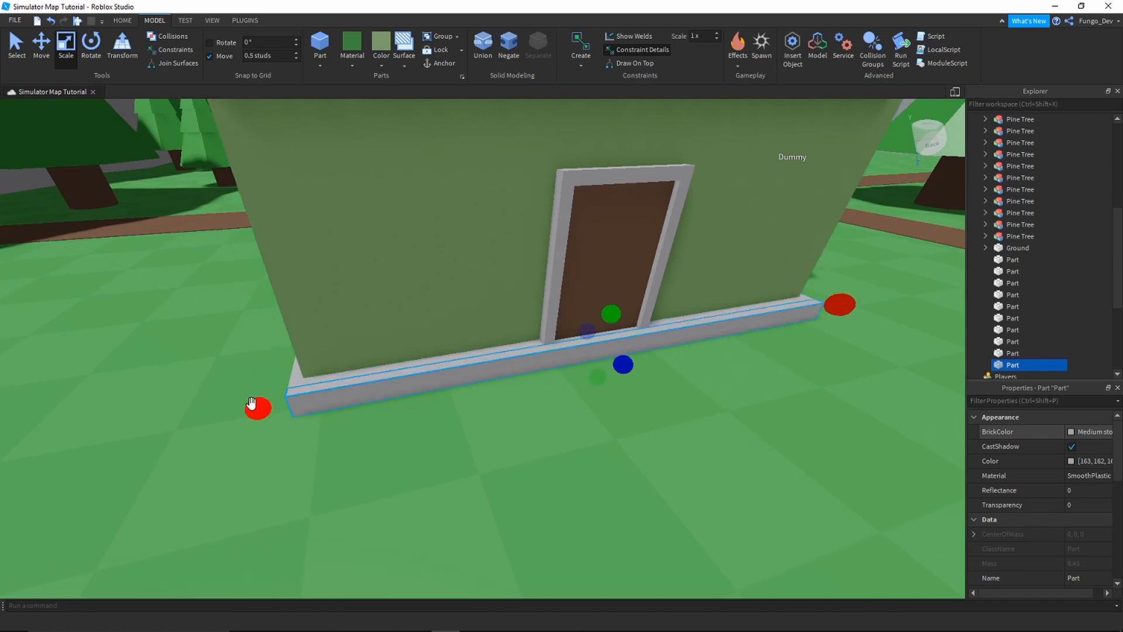
- Shorten the strip from both ends to about the doorway's width, lower its height and extend it outward to form a doorstep
drag(251, 403, 410, 372)
drag(850, 301, 694, 325)
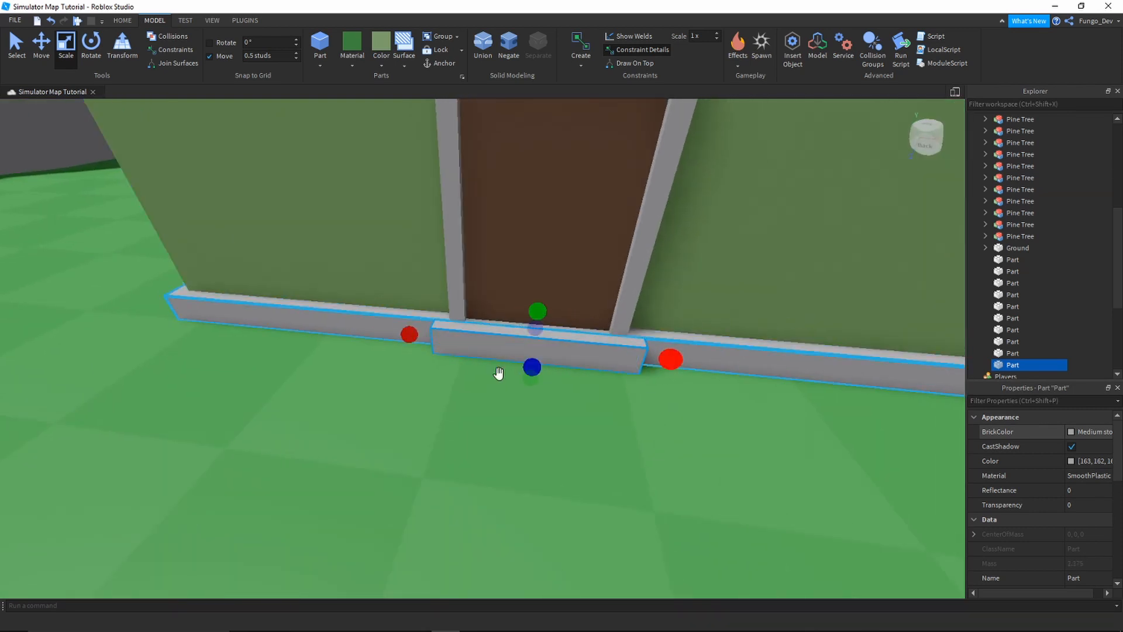
scroll(497, 373, up, 1)
drag(566, 307, 560, 322)
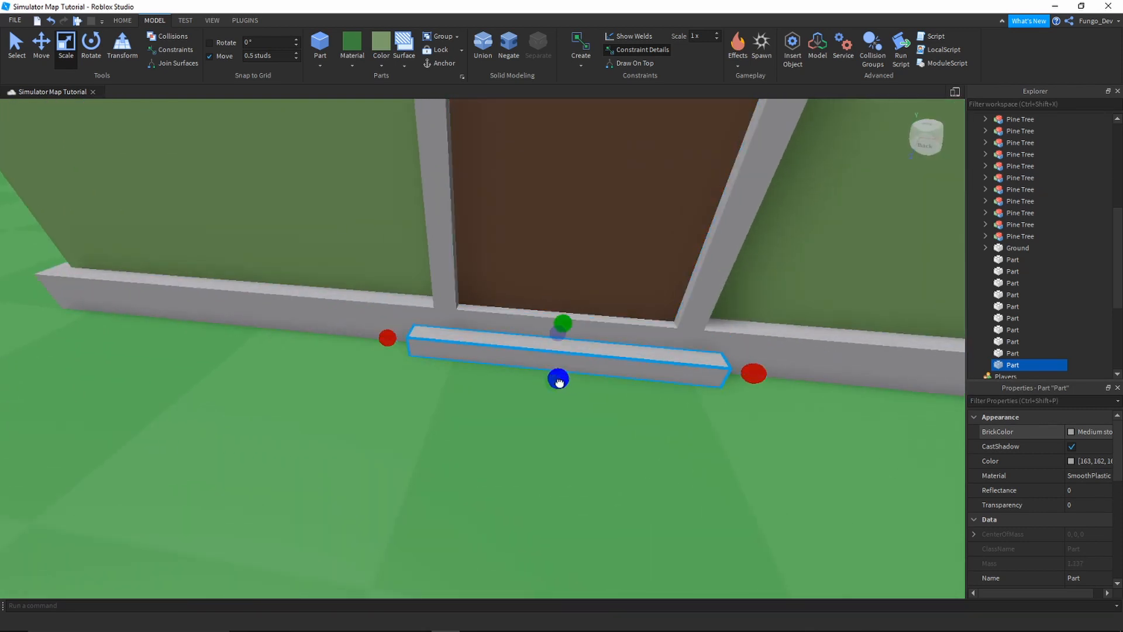
drag(559, 382, 553, 414)
right_drag(552, 414, 554, 414)
scroll(555, 413, down, 4)
scroll(555, 413, up, 3)
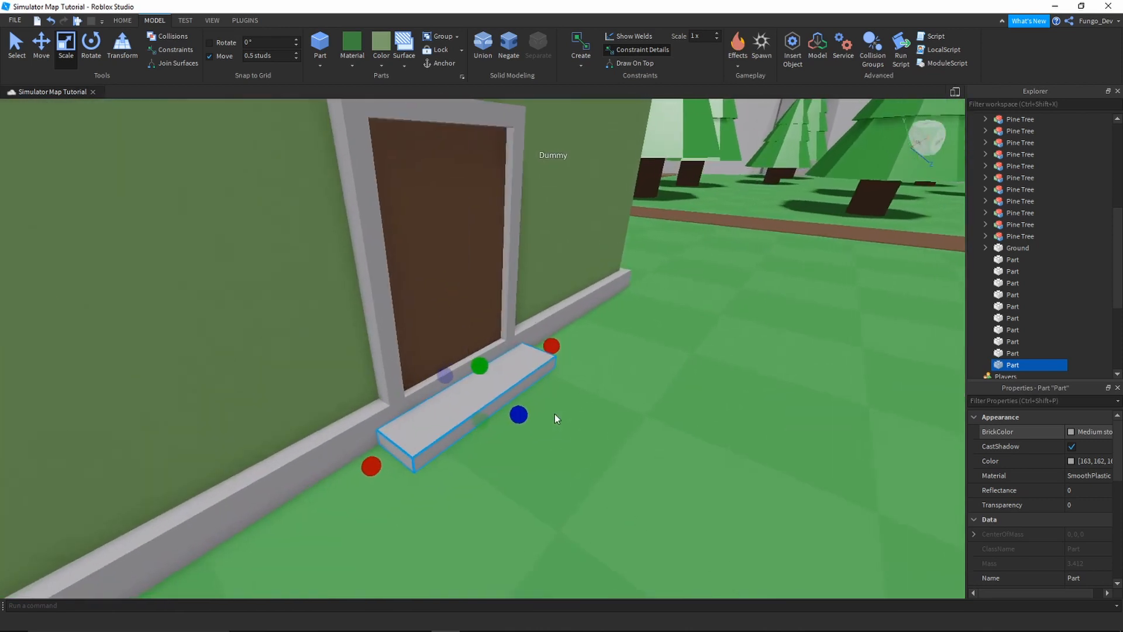
scroll(554, 413, down, 8)
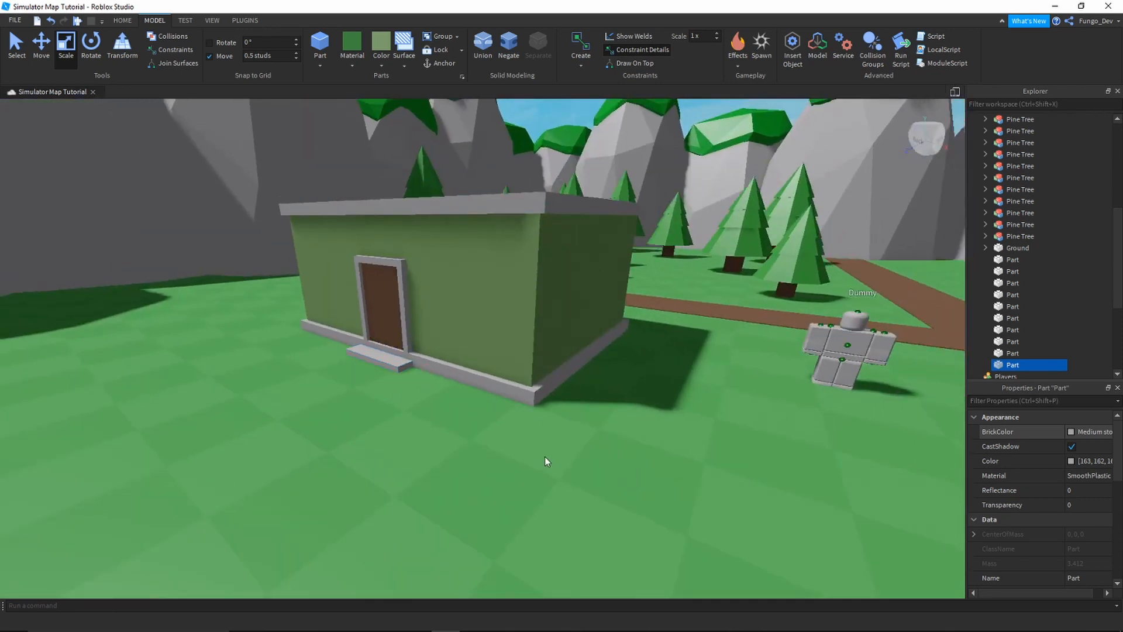
- Inspect the building's door side and its doorstep from different positions
click(492, 437)
key(a)
right_drag(492, 437, 492, 437)
key(d)
key(a)
key(d)
key(a)
key(d)
key(a)
- Duplicate the door frame's two posts and top beam, and move the copy along the wall beside the door and up towards the roof
click(533, 350)
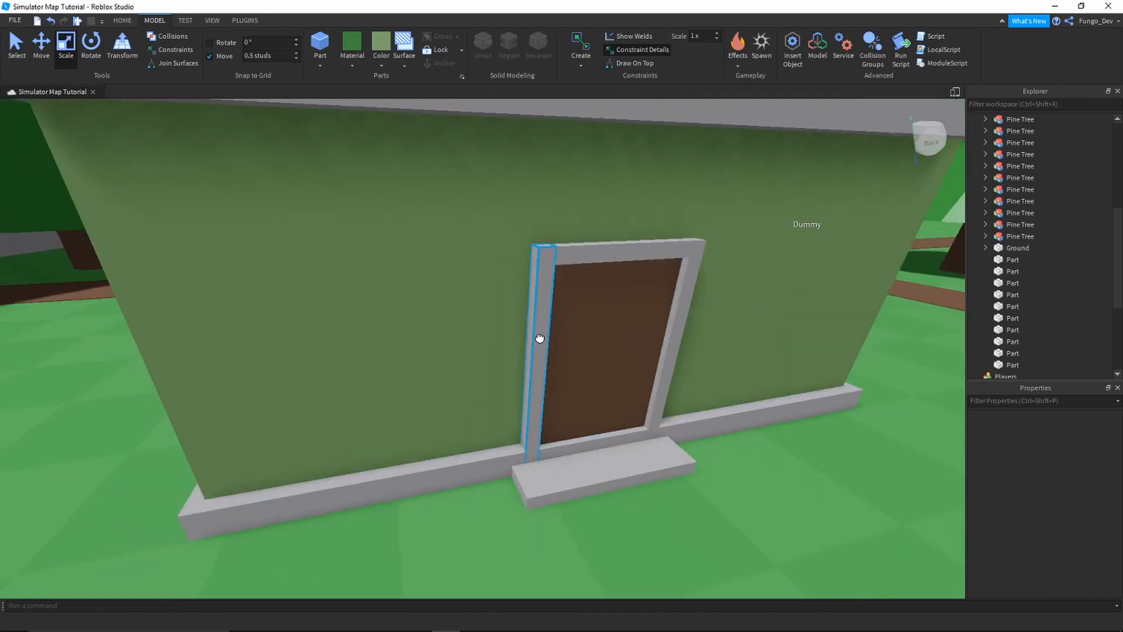
ctrl+click(597, 256)
ctrl+click(677, 296)
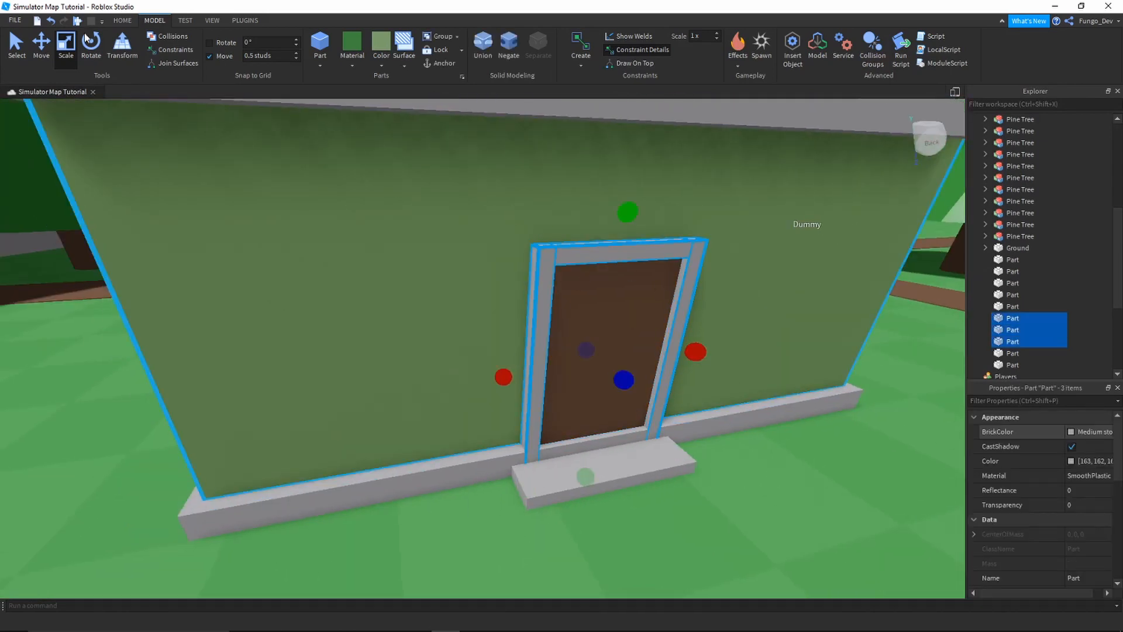
click(45, 44)
key(ctrl+d)
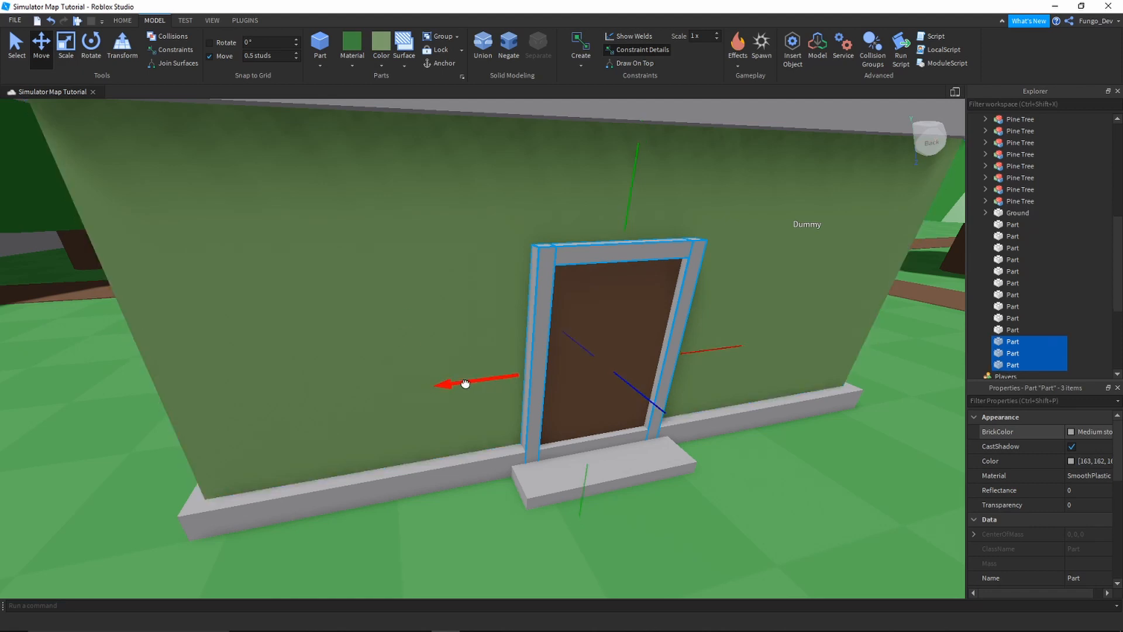
drag(464, 381, 175, 352)
drag(323, 196, 325, 170)
scroll(324, 187, down, 1)
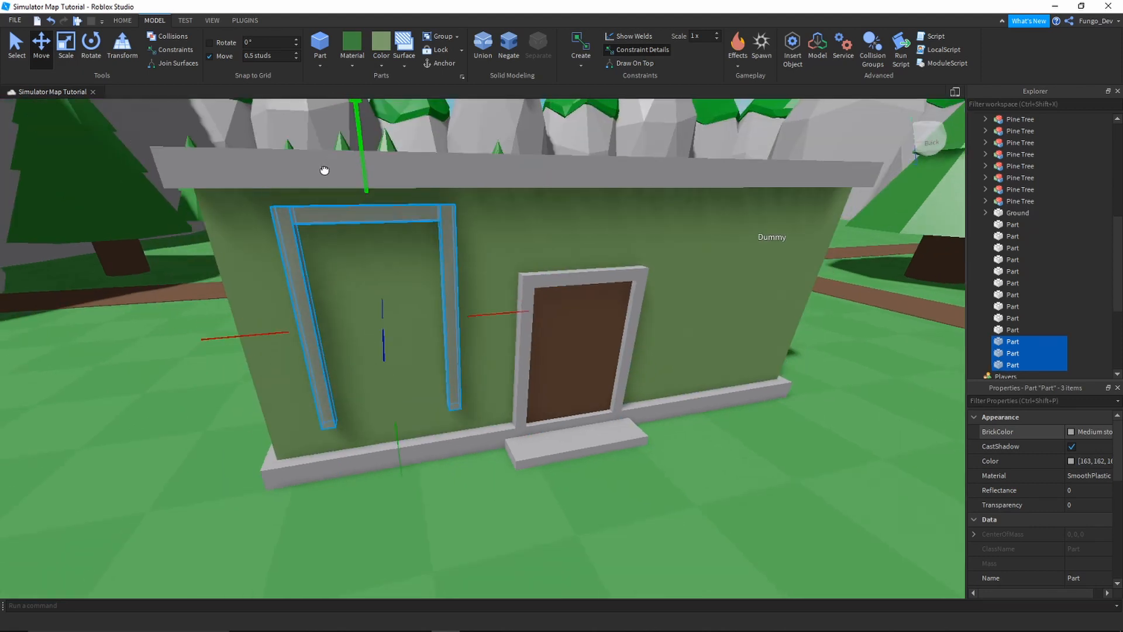
- Prepare to scale the copied frame by setting the move snap to 0.25 studs
key(s)
key(a)
click(66, 50)
click(317, 420)
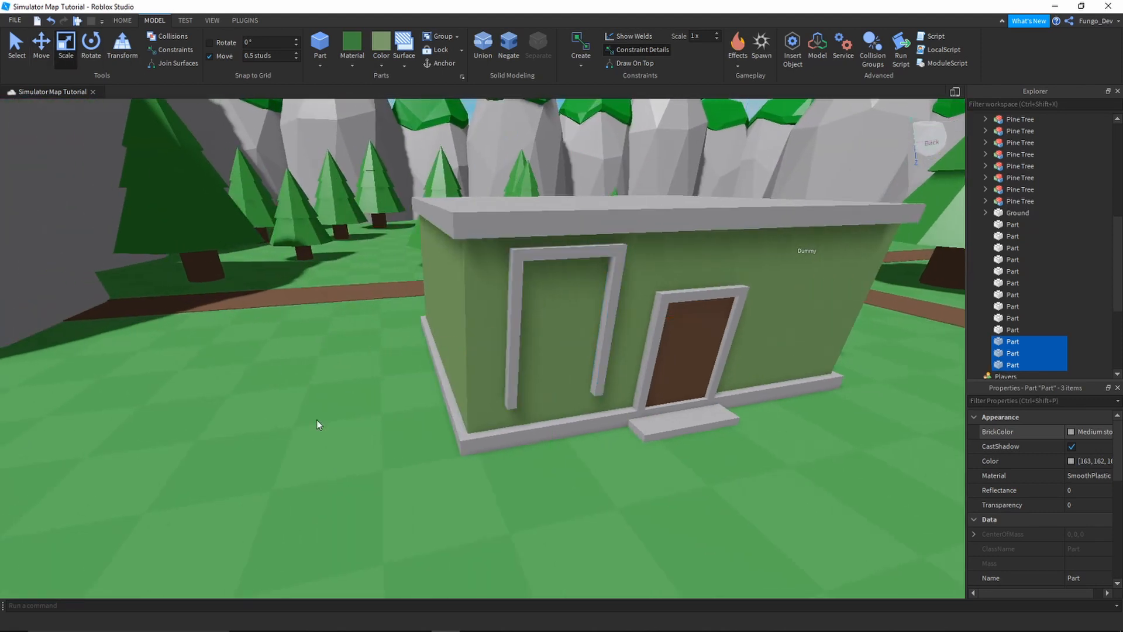
right_drag(356, 414, 356, 414)
key(a)
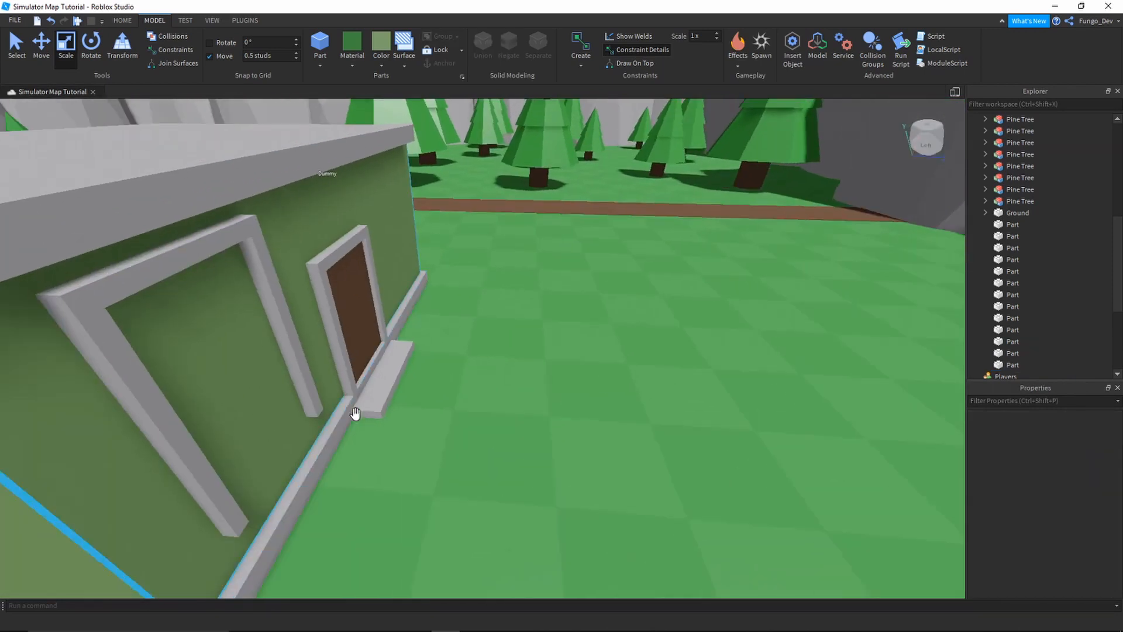
click(261, 57)
text(0.25)
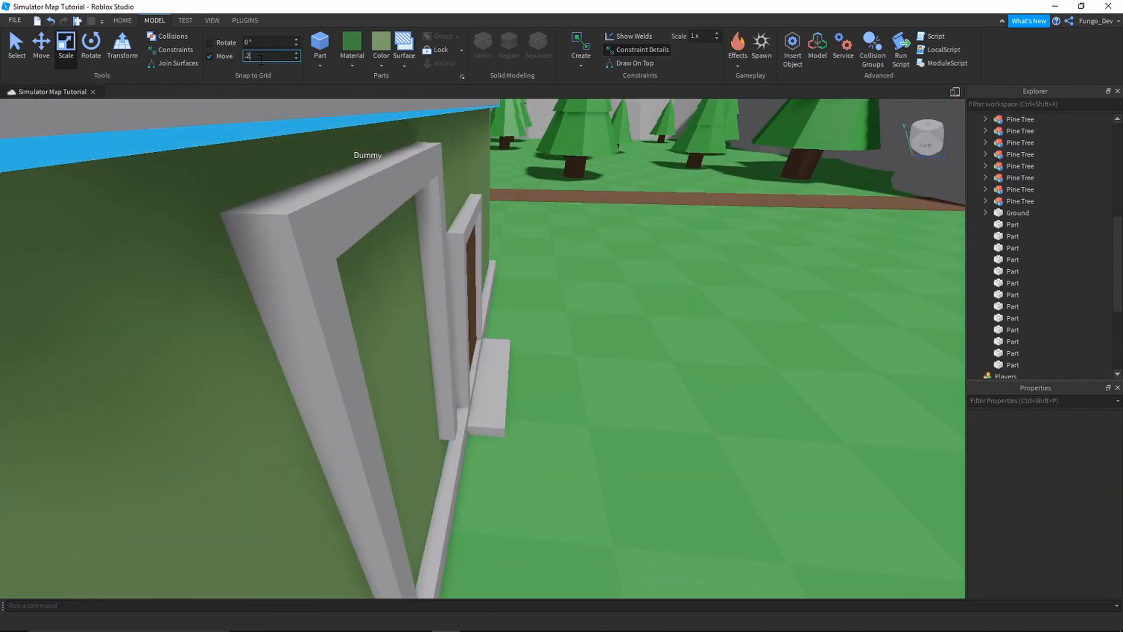
key(Return)
- Try to scale the depth of the copied frame's beam and both posts together, and undo the change
click(329, 224)
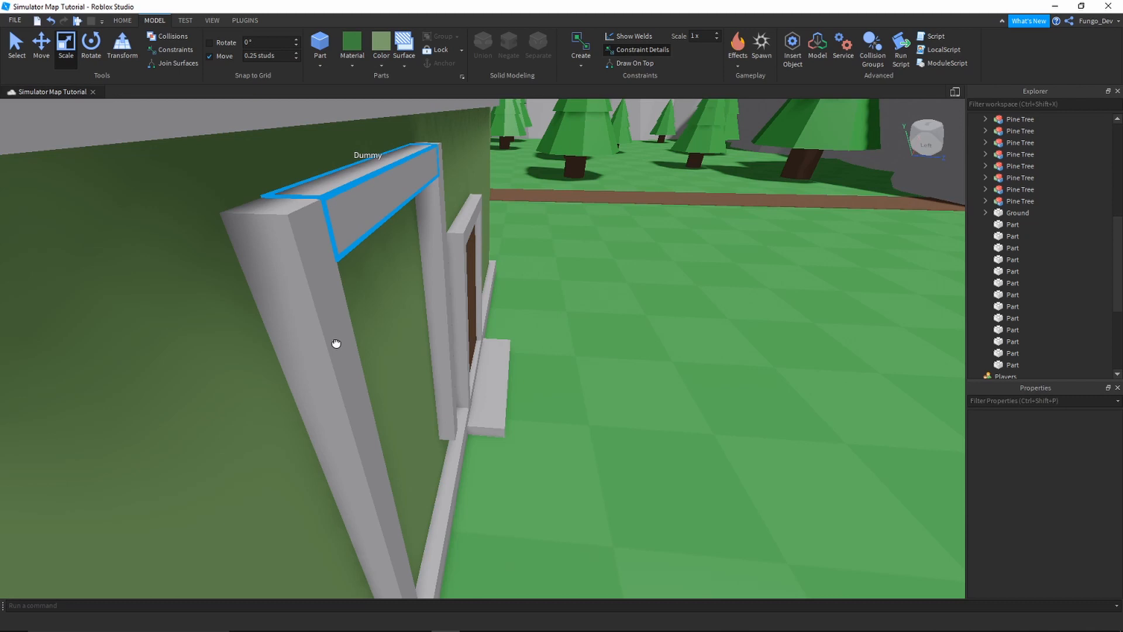
shift+click(332, 375)
shift+click(426, 237)
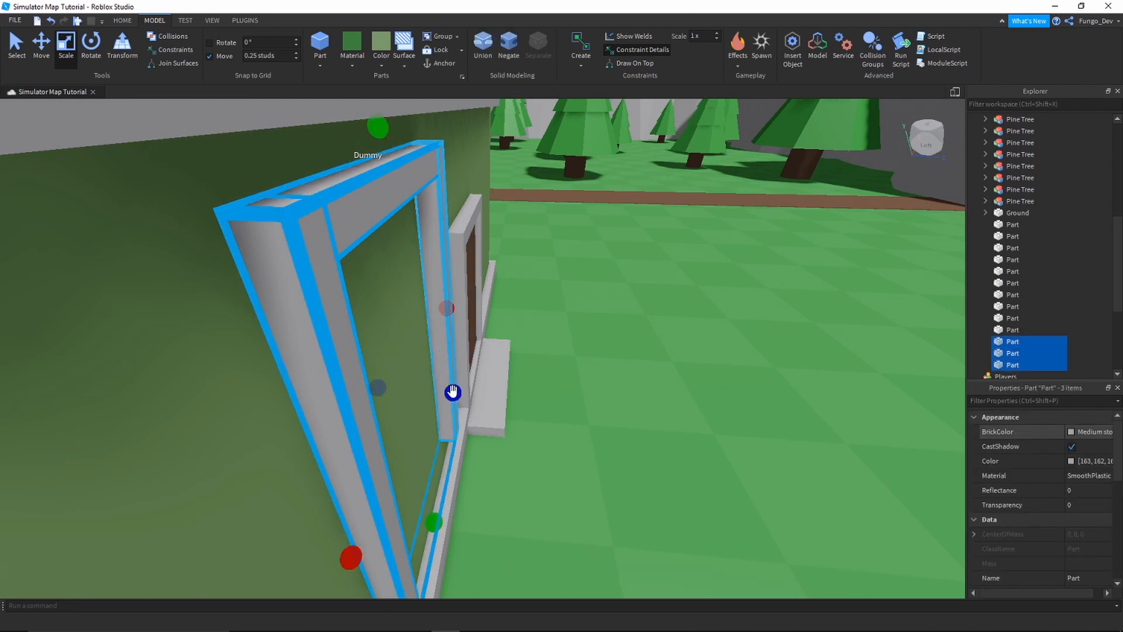
drag(451, 394, 467, 392)
key(ctrl+z)
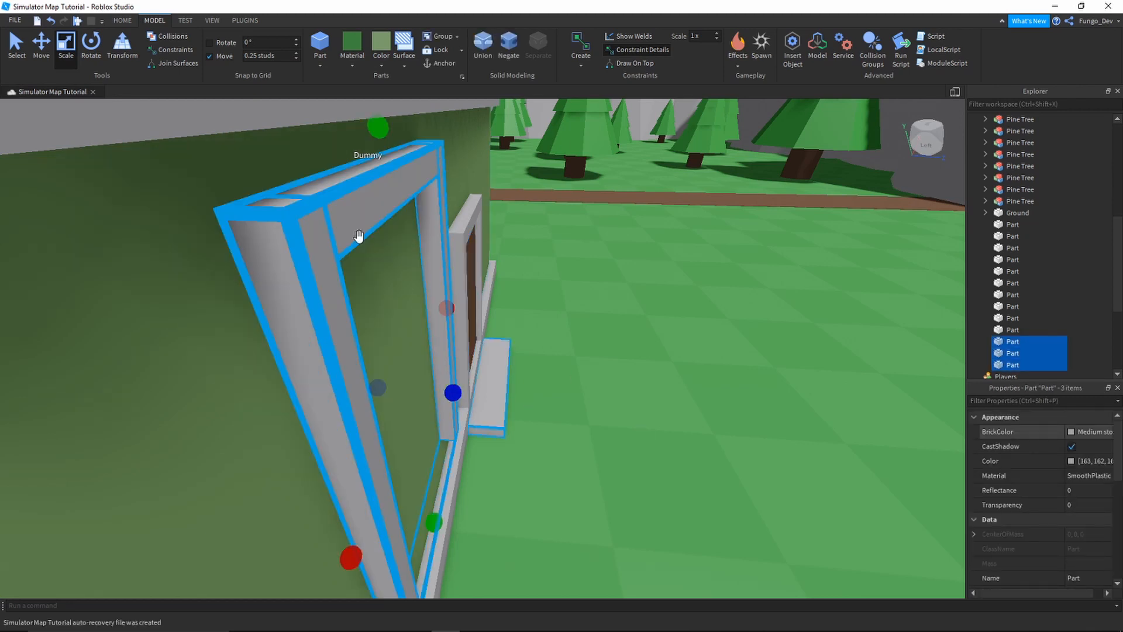
- Reduce the depth of the copied frame's top beam and each of its two posts, one after another, using the 0.25-stud snap
click(335, 191)
click(357, 195)
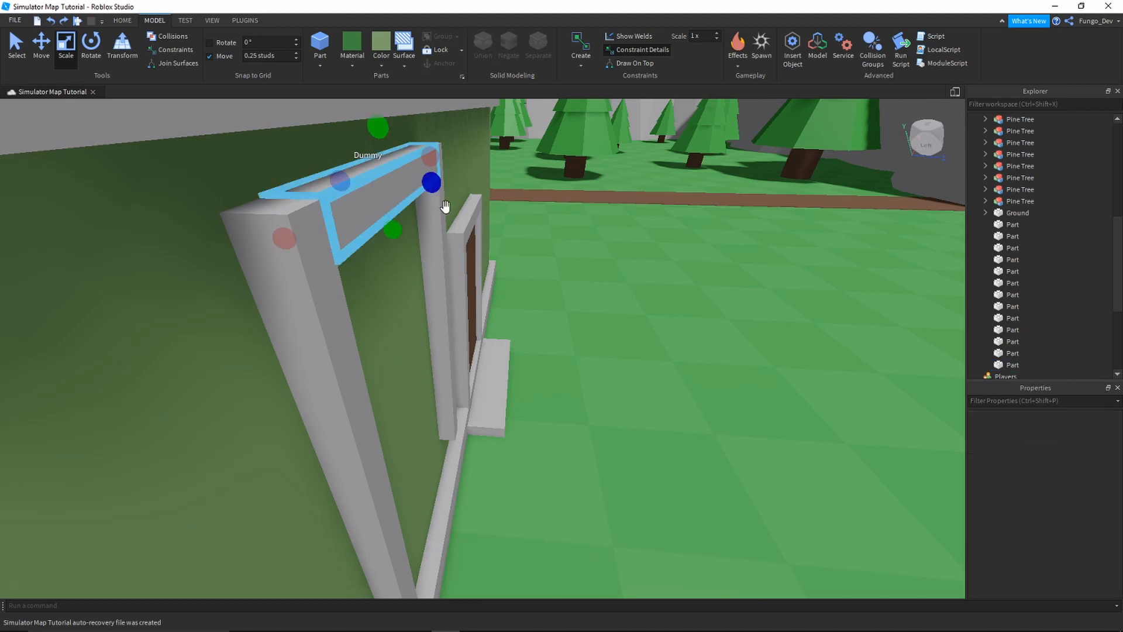
drag(406, 178, 396, 178)
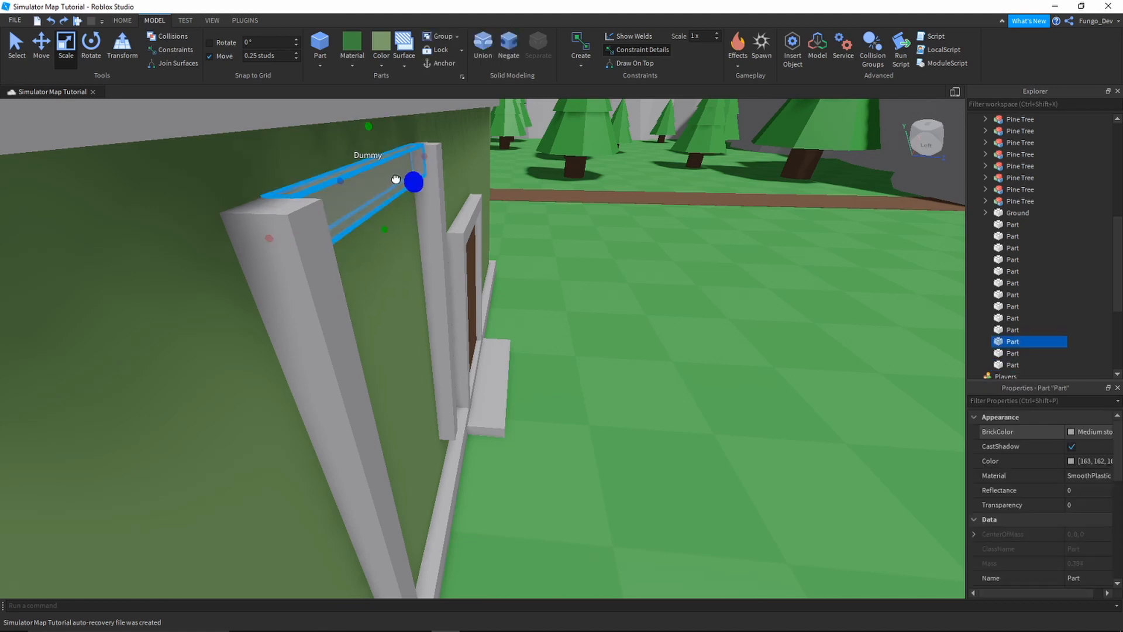
click(315, 300)
click(402, 455)
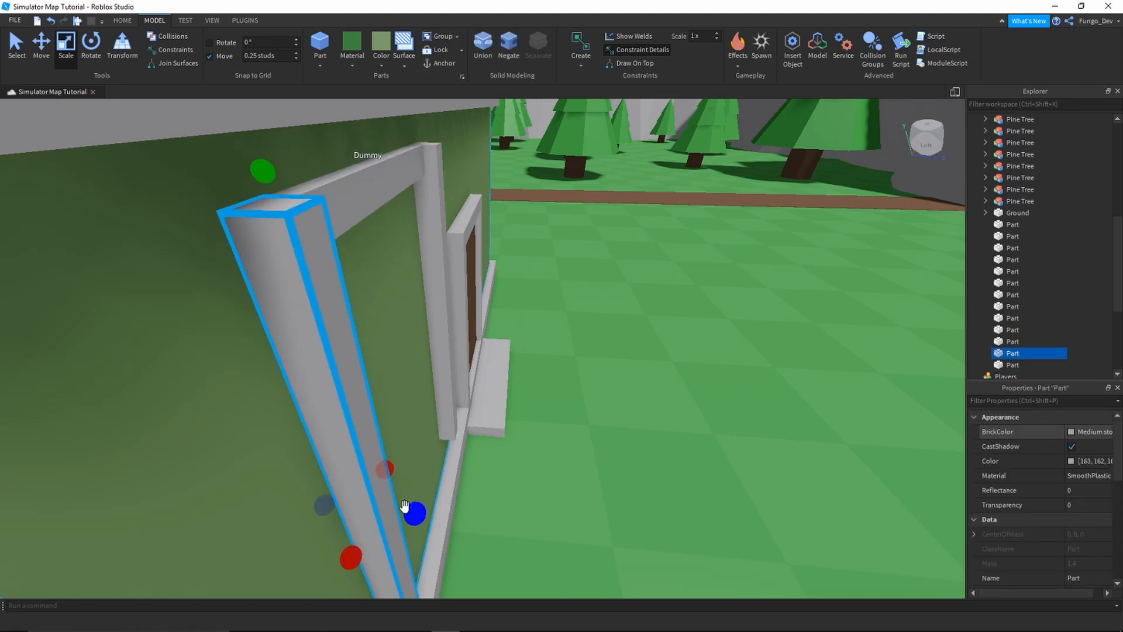
drag(411, 515, 393, 515)
click(435, 350)
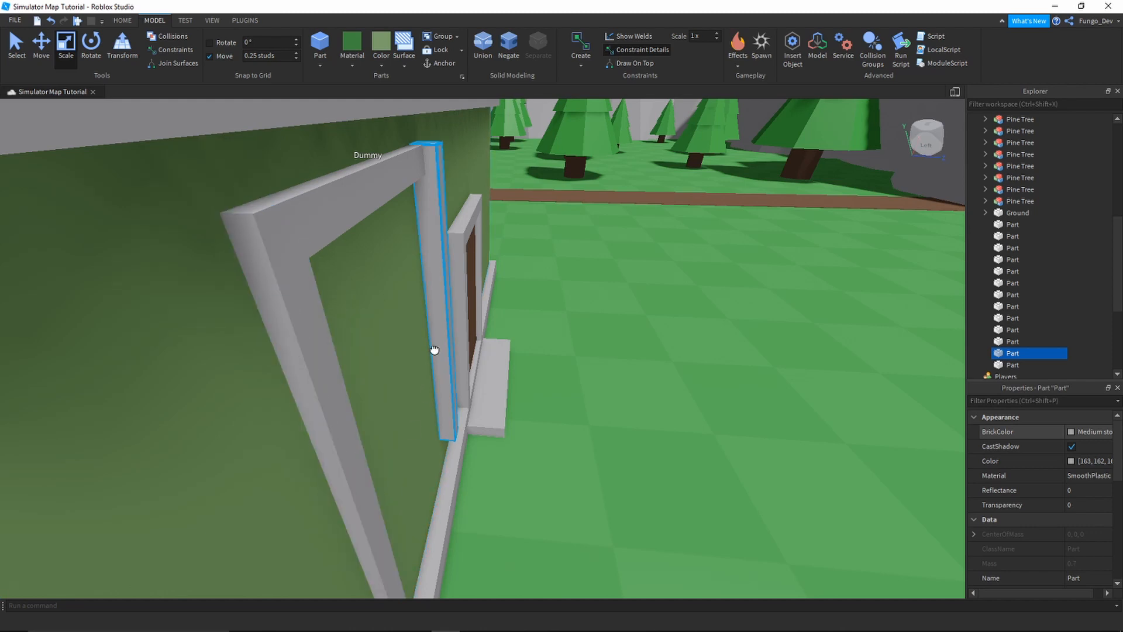
drag(474, 329, 465, 328)
key(d)
right_drag(481, 333, 485, 333)
key(w)
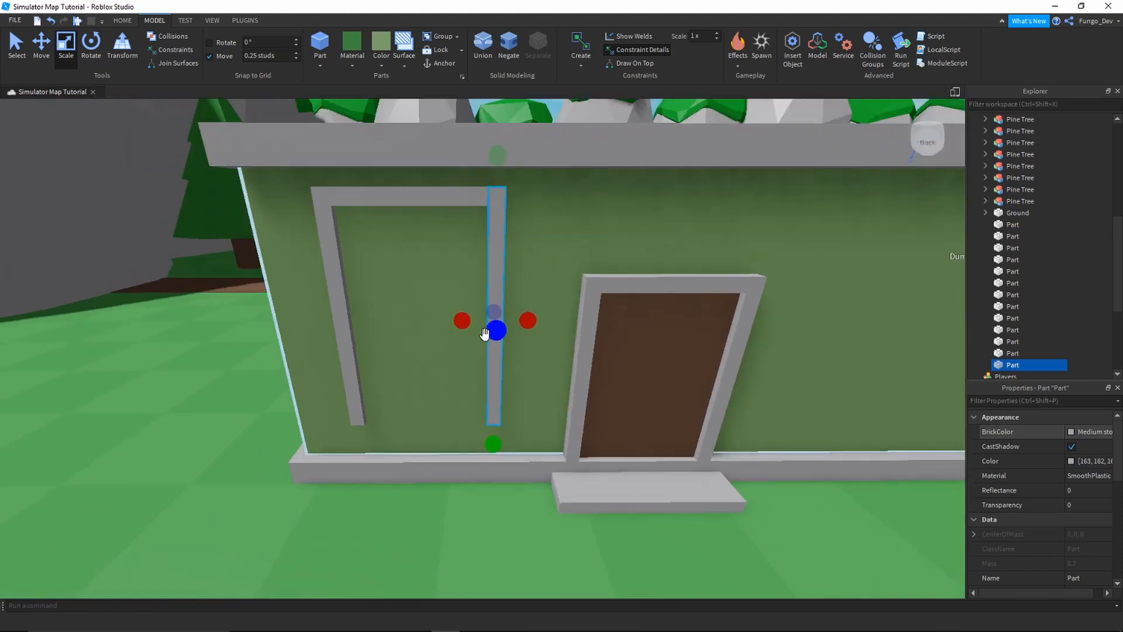
- Shorten the left post and top beam of the wall frame beside the door to window proportions
click(433, 200)
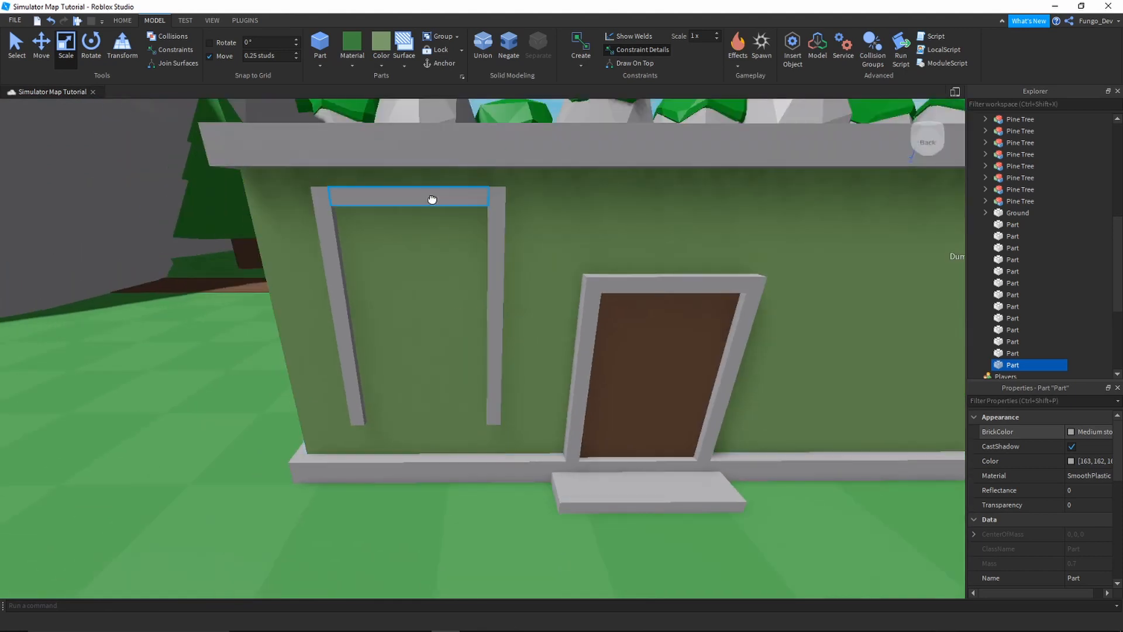
click(342, 308)
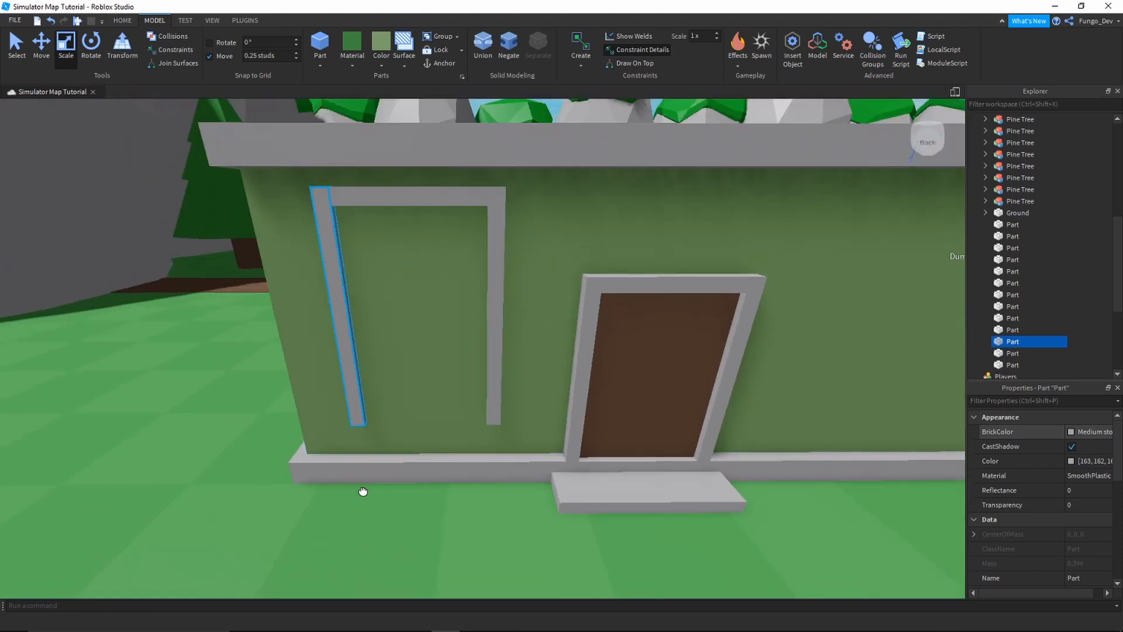
click(352, 390)
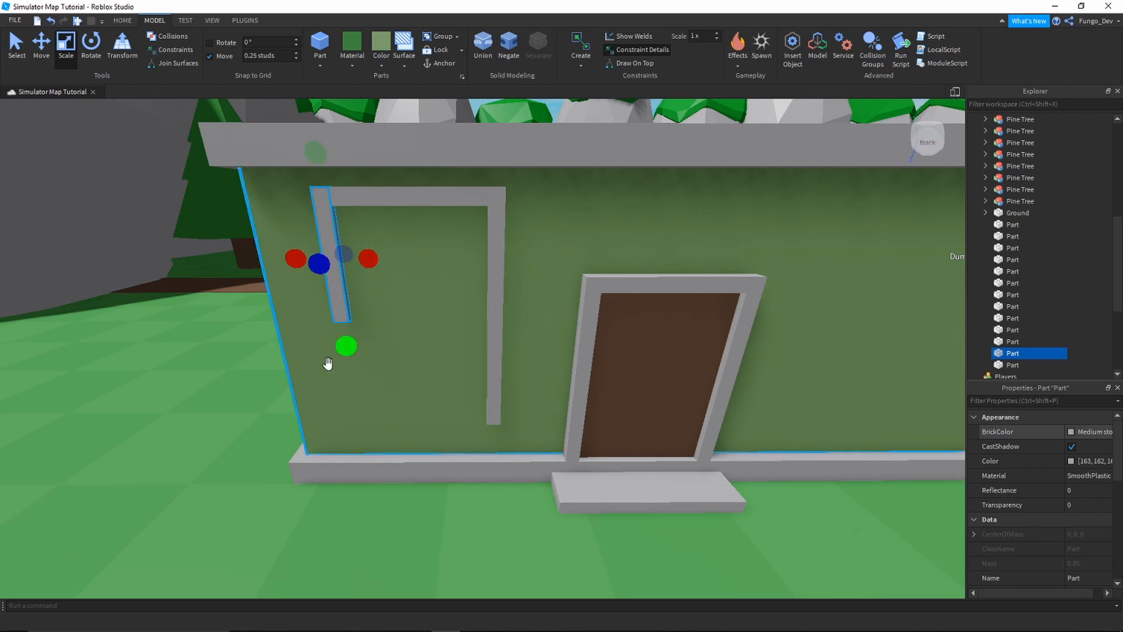
drag(342, 358, 341, 386)
click(398, 197)
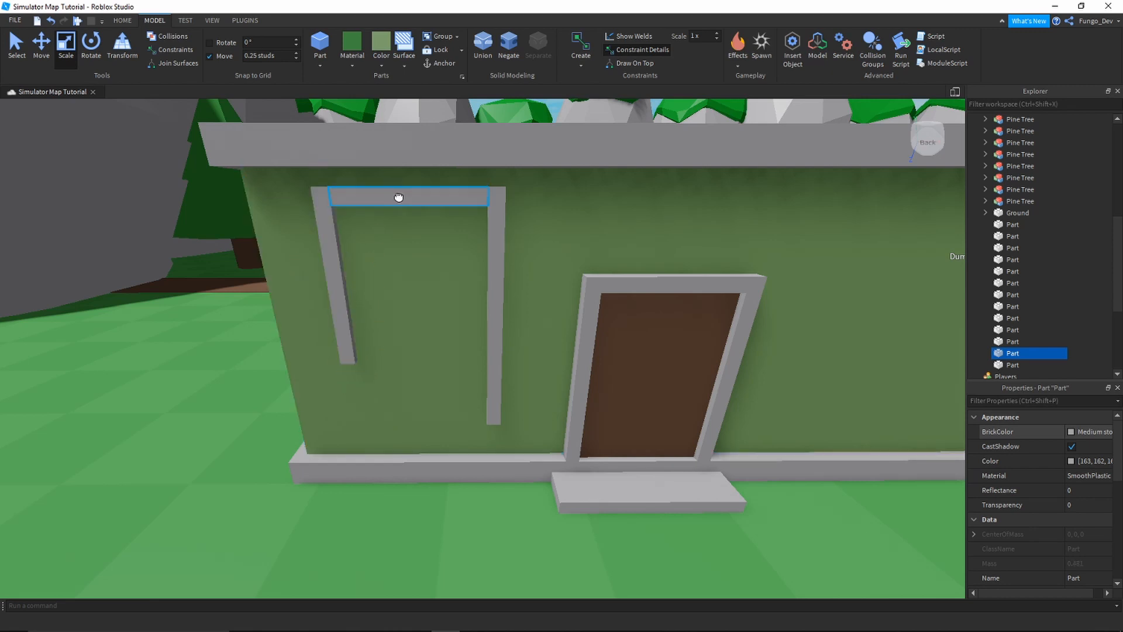
click(499, 201)
drag(518, 195, 479, 195)
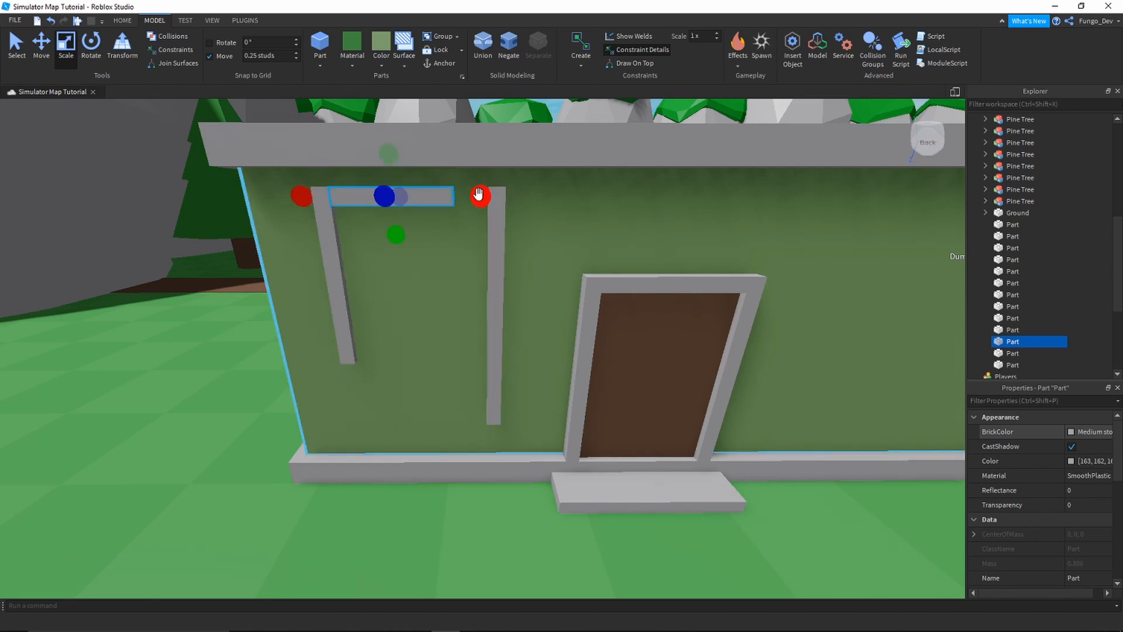
click(351, 401)
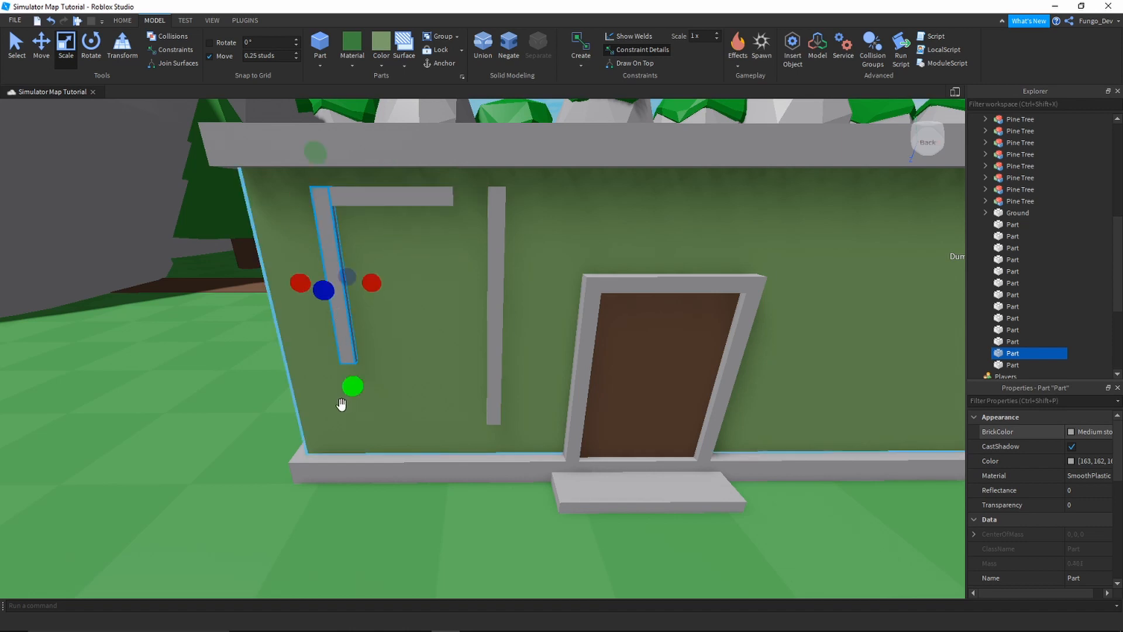
- Delete the wall frame's long right post and replace it with a duplicate of the shortened left post at the beam's other end
click(497, 315)
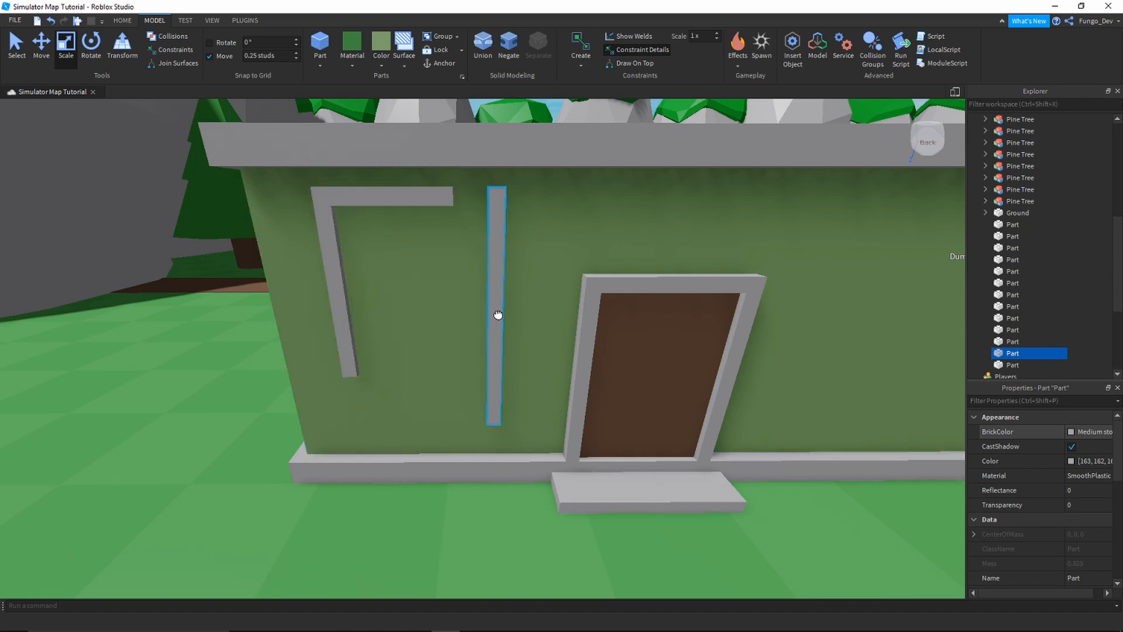
click(326, 226)
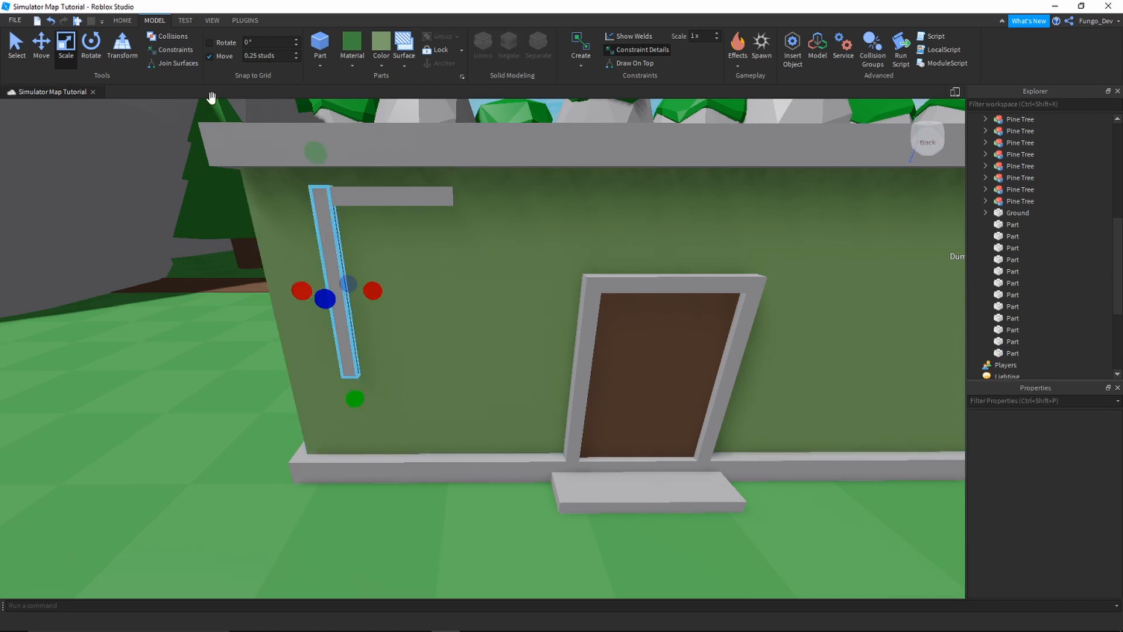
click(40, 55)
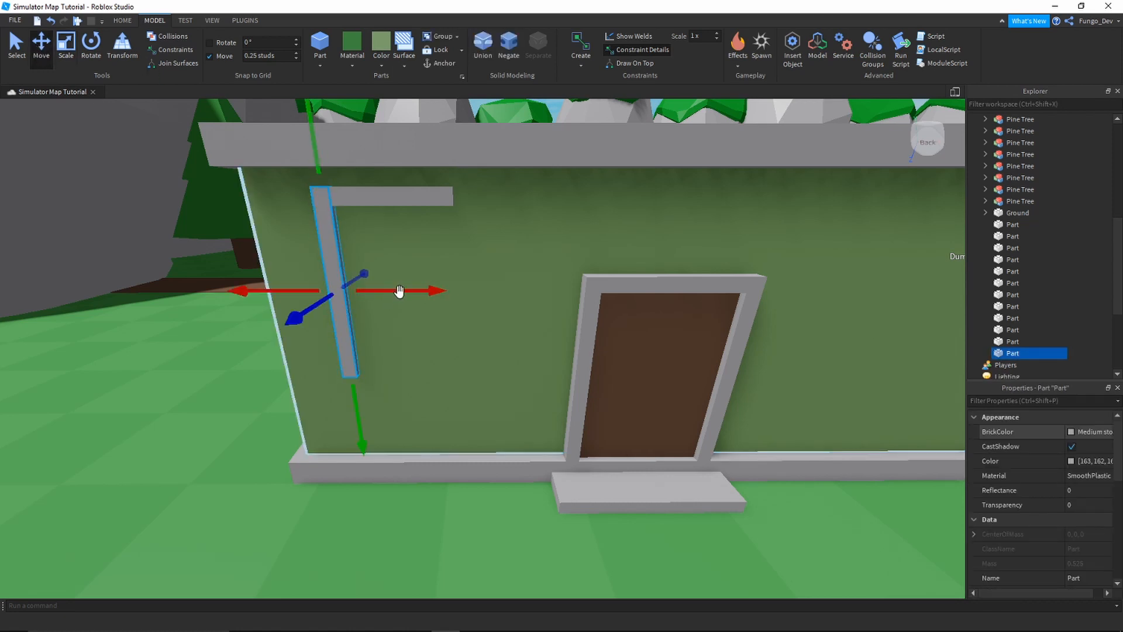
key(ctrl+d)
drag(400, 291, 519, 289)
- Duplicate the frame's top beam and move the copy down to close the bottom between the two posts
click(421, 200)
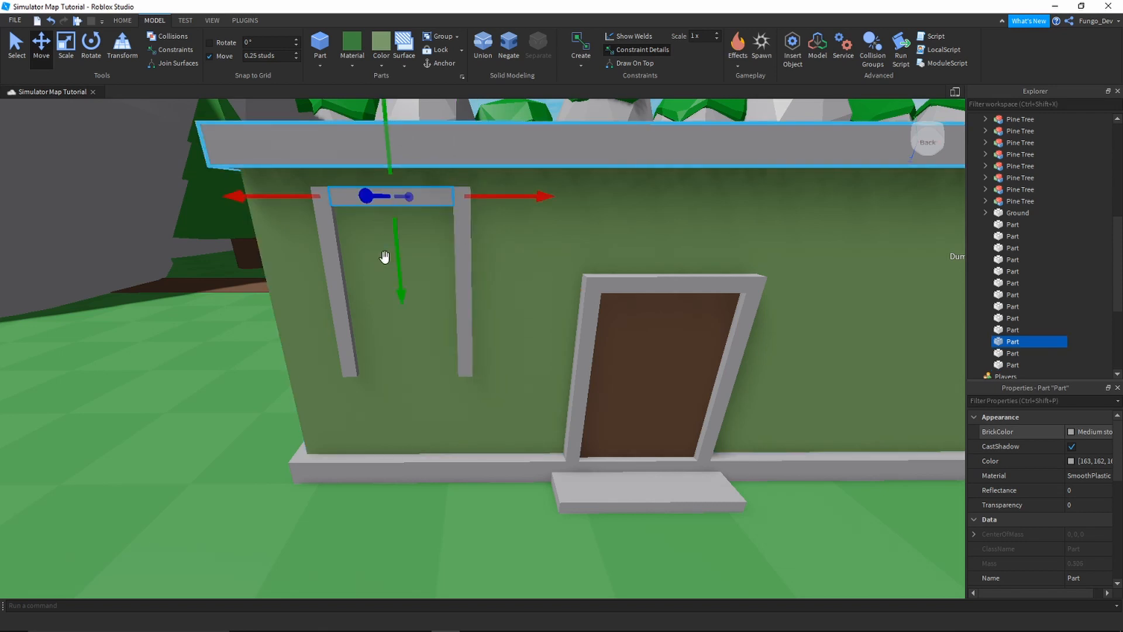
key(ctrl+d)
mouse_move(389, 309)
mouse_down()
mouse_move(394, 334)
mouse_move(386, 315)
mouse_up()
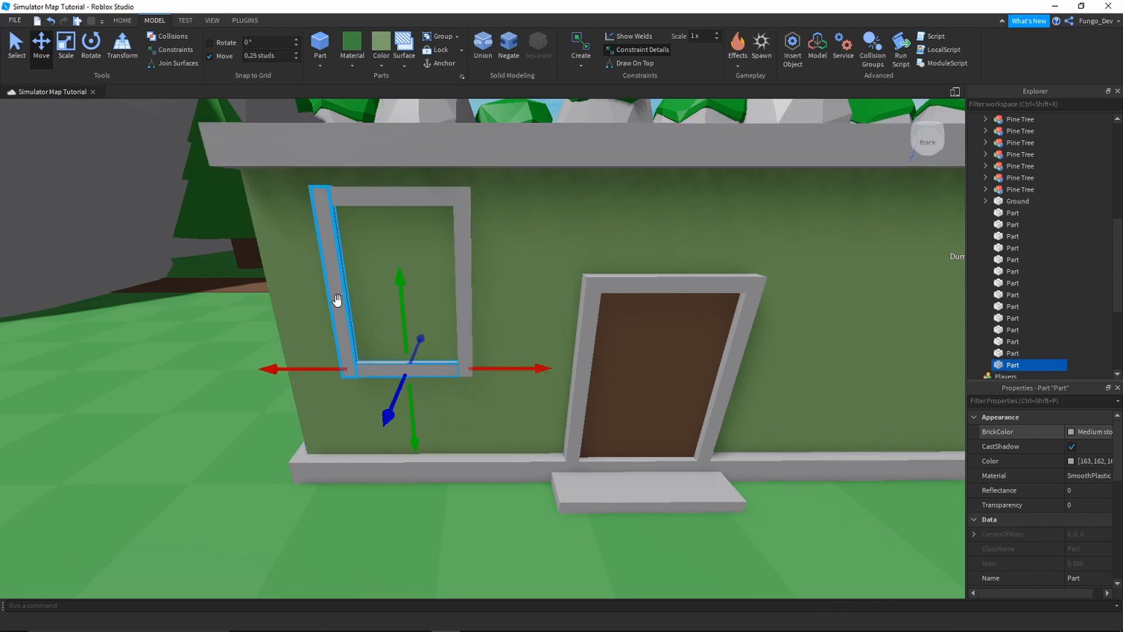
- Select the four window frame parts and move them together lower on the wall and slightly towards the door
ctrl+click(337, 300)
ctrl+click(407, 193)
ctrl+click(461, 221)
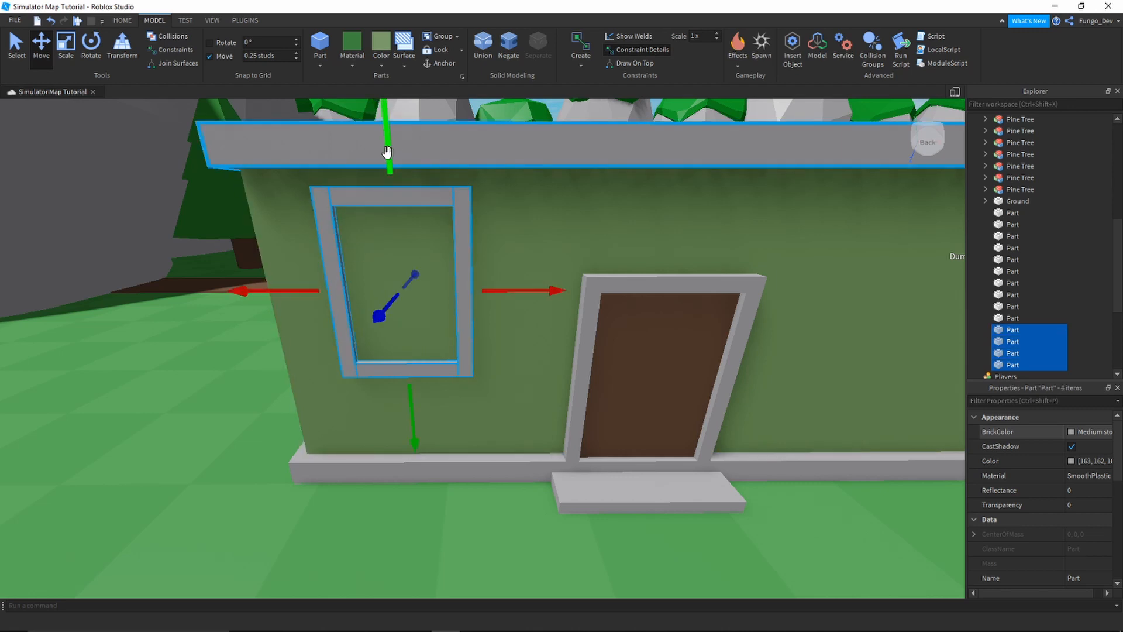
drag(387, 152, 395, 216)
drag(510, 332, 528, 334)
right_drag(505, 357, 497, 381)
scroll(500, 381, up, 5)
scroll(496, 386, down, 4)
scroll(372, 352, up, 3)
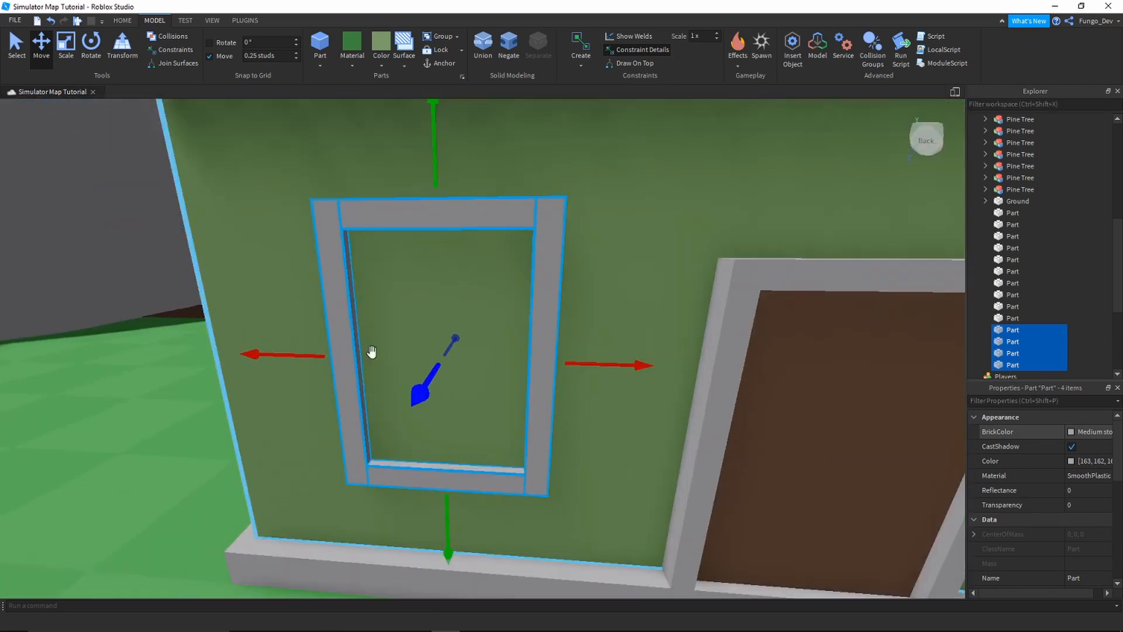
- Duplicate the window frame's left post and move the copy to the middle of the frame as a vertical divider
right_drag(133, 221, 190, 197)
click(352, 65)
click(295, 125)
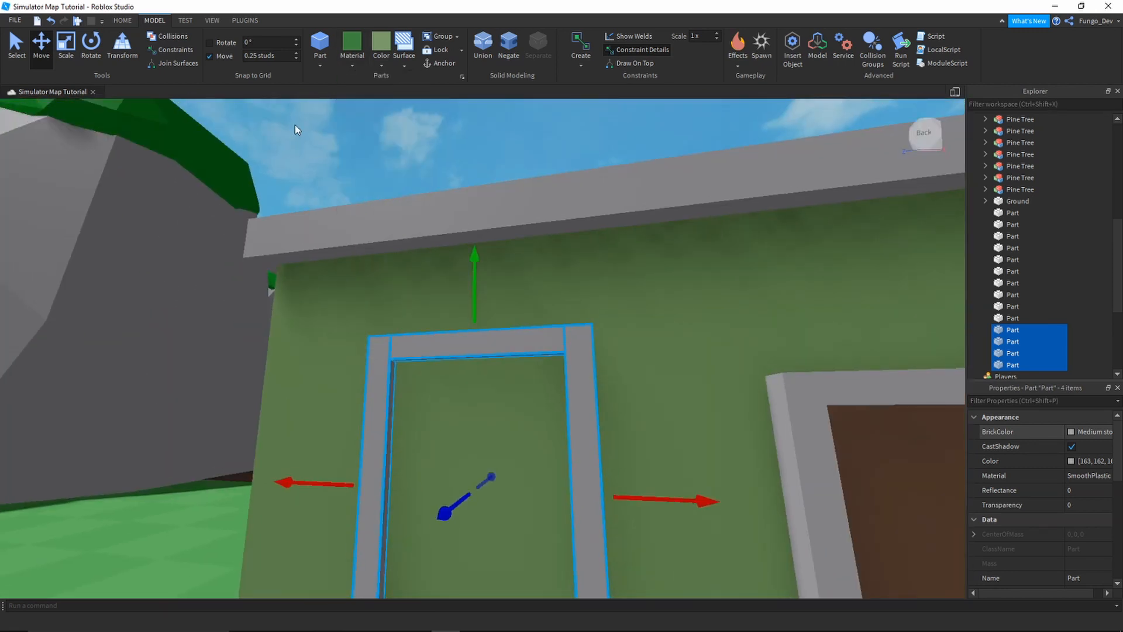
click(295, 125)
click(382, 402)
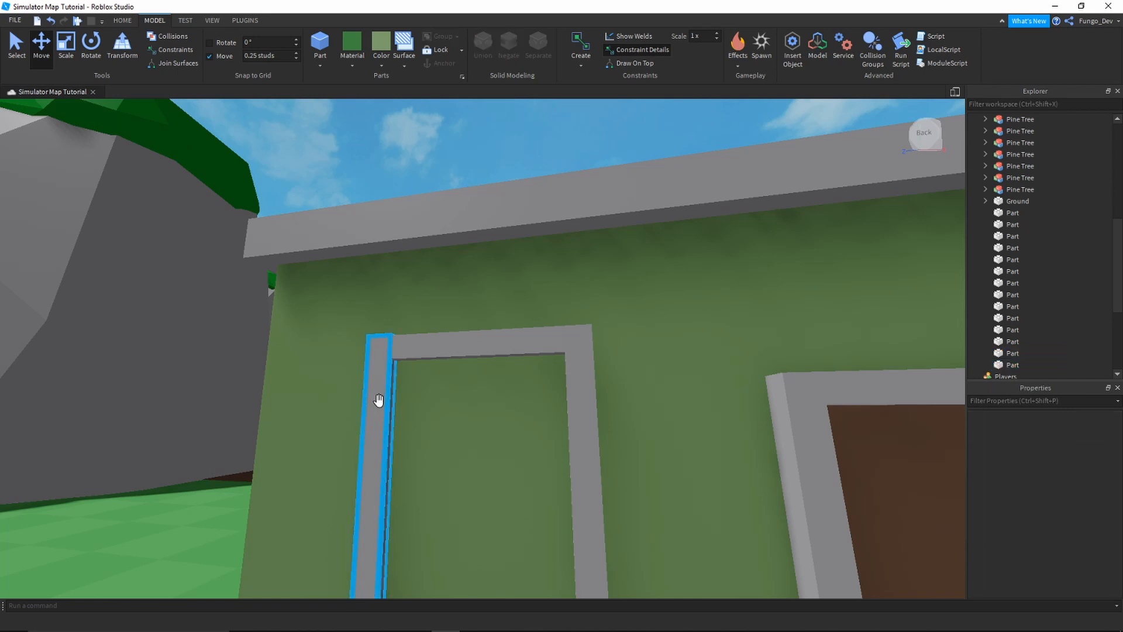
click(51, 53)
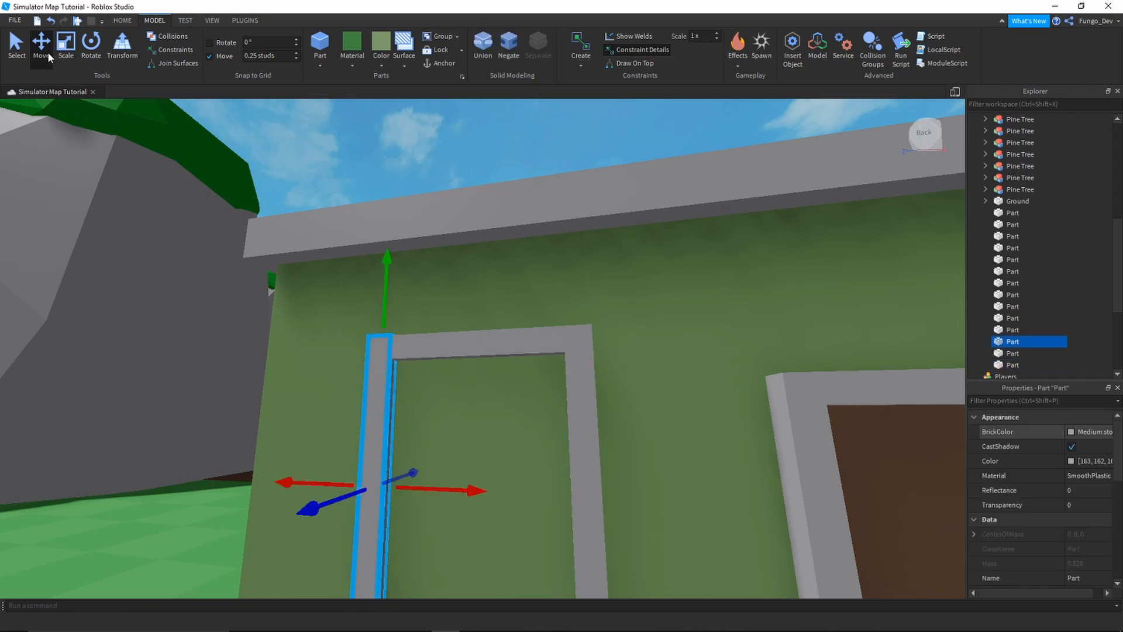
right_drag(444, 312, 439, 384)
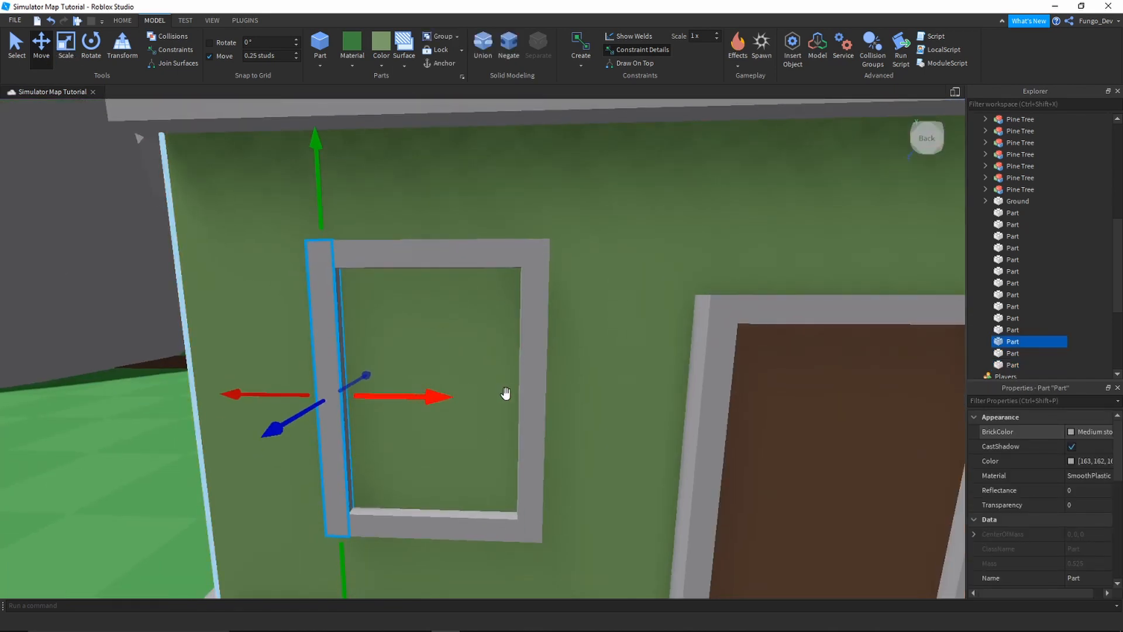
key(ctrl+d)
drag(526, 395, 518, 396)
right_drag(518, 395, 518, 393)
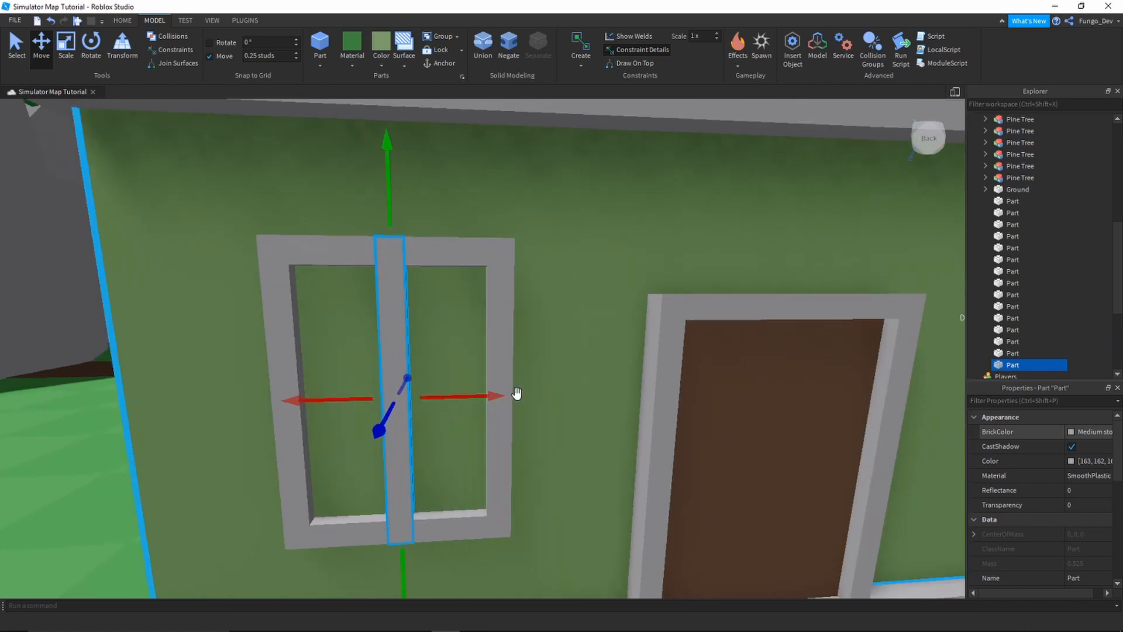
- Duplicate the window's top beam and move the copy down to mid-height as a horizontal crossbar
click(430, 265)
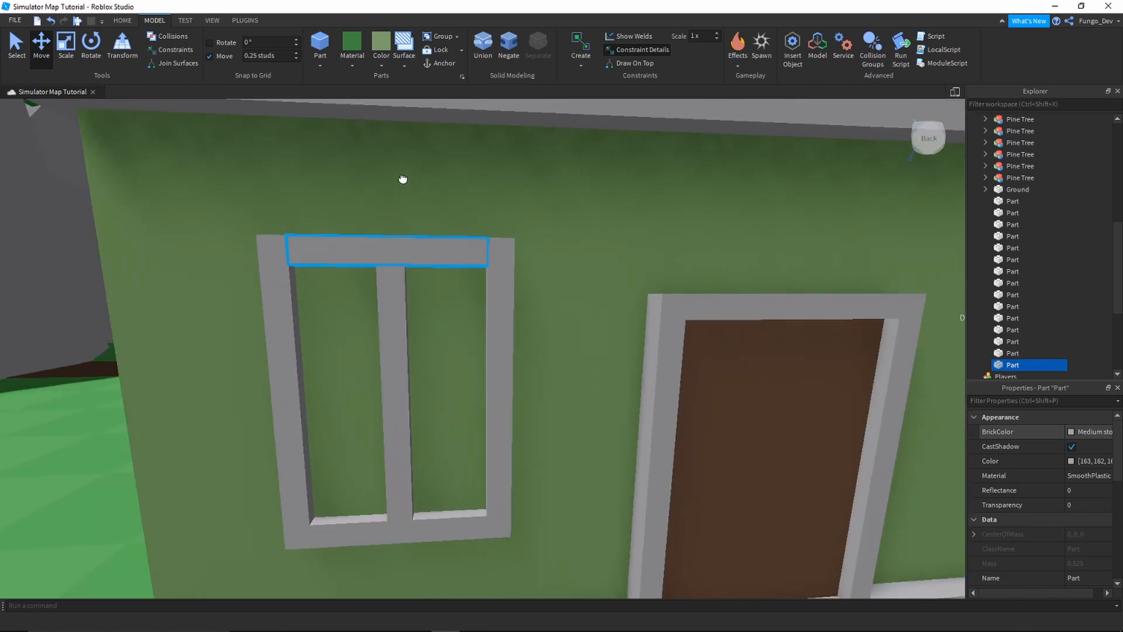
key(ctrl+d)
mouse_move(389, 334)
mouse_down()
mouse_move(388, 356)
mouse_move(383, 322)
mouse_up()
scroll(383, 322, down, 3)
right_drag(383, 322, 383, 326)
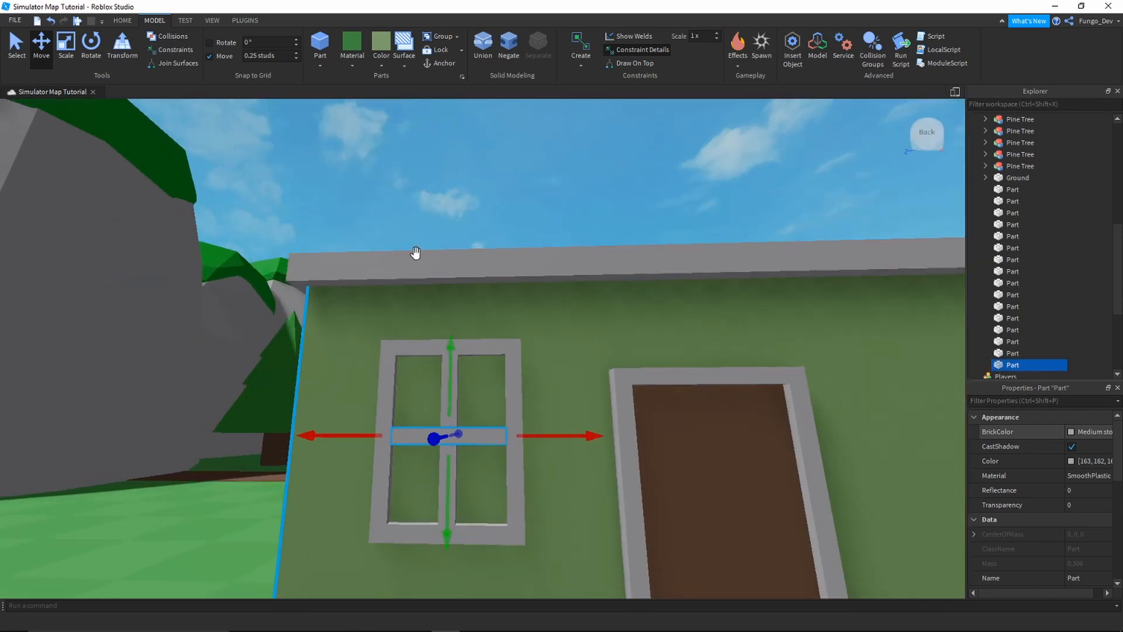
click(516, 144)
- Duplicate the window's left post and reduce the copy's depth with a 0.1-stud snap to start the glass pane
right_drag(470, 162, 452, 157)
scroll(453, 157, down, 3)
scroll(453, 157, up, 3)
scroll(453, 157, up, 2)
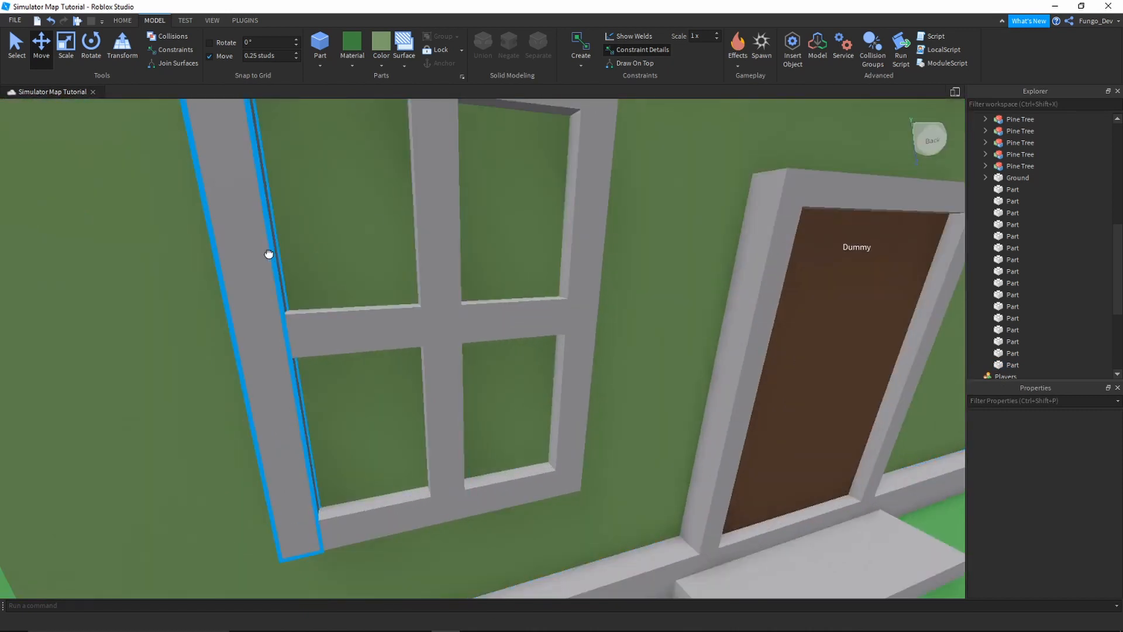
click(72, 55)
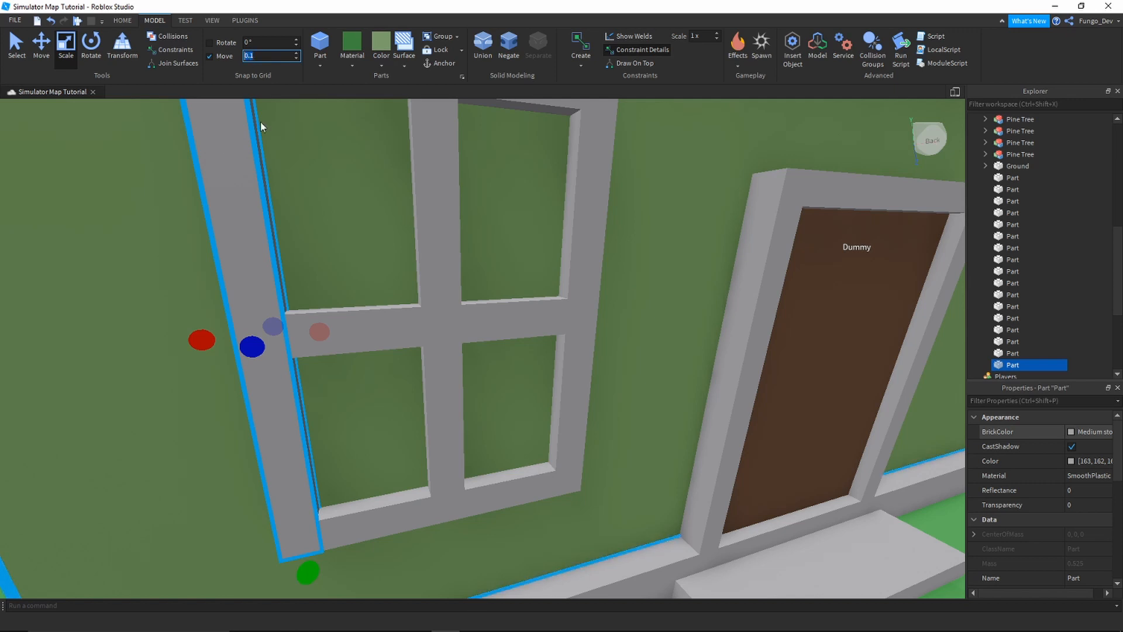
right_drag(262, 127, 296, 326)
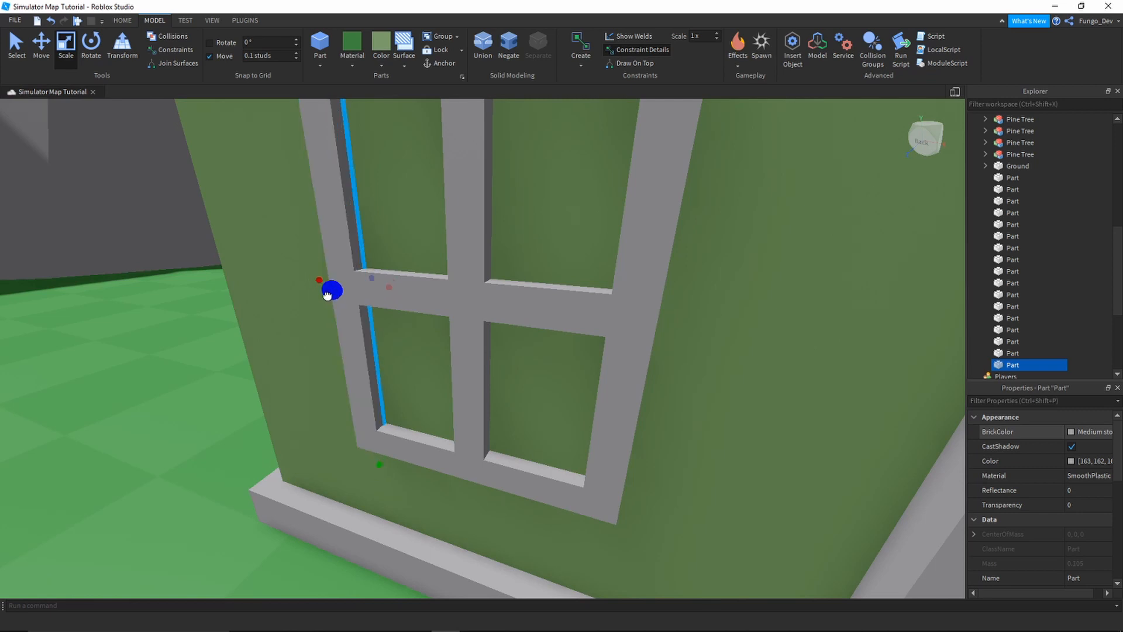
drag(327, 295, 321, 288)
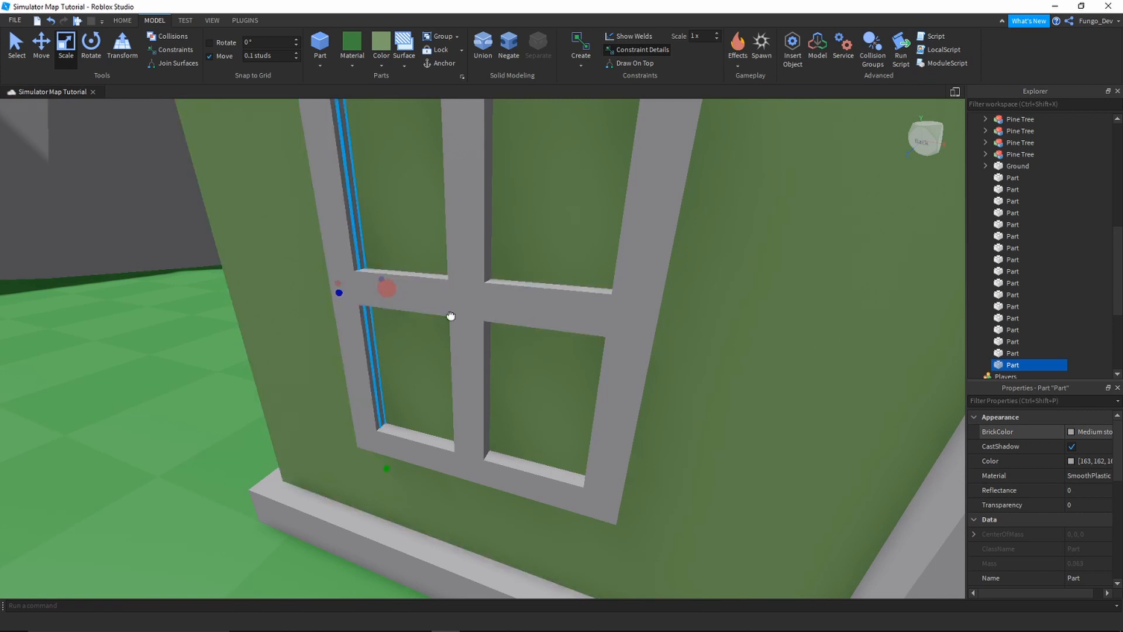
- Stretch the thin copied part across the window opening as a pane and colour it pastel light blue
drag(451, 316, 640, 334)
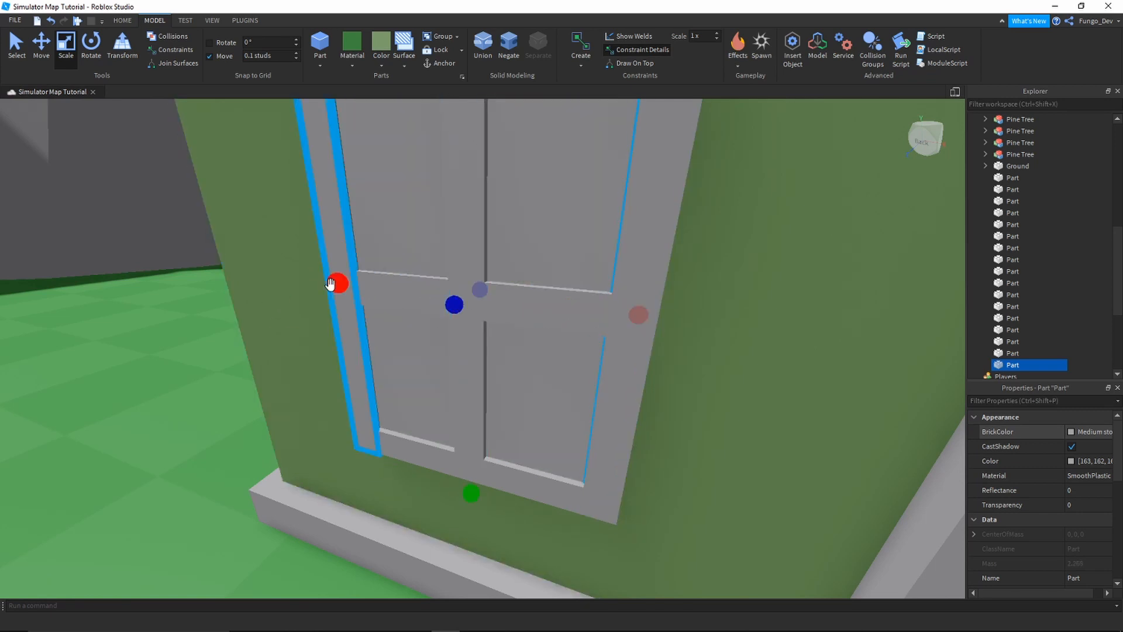
drag(332, 284, 344, 284)
right_drag(344, 285, 346, 284)
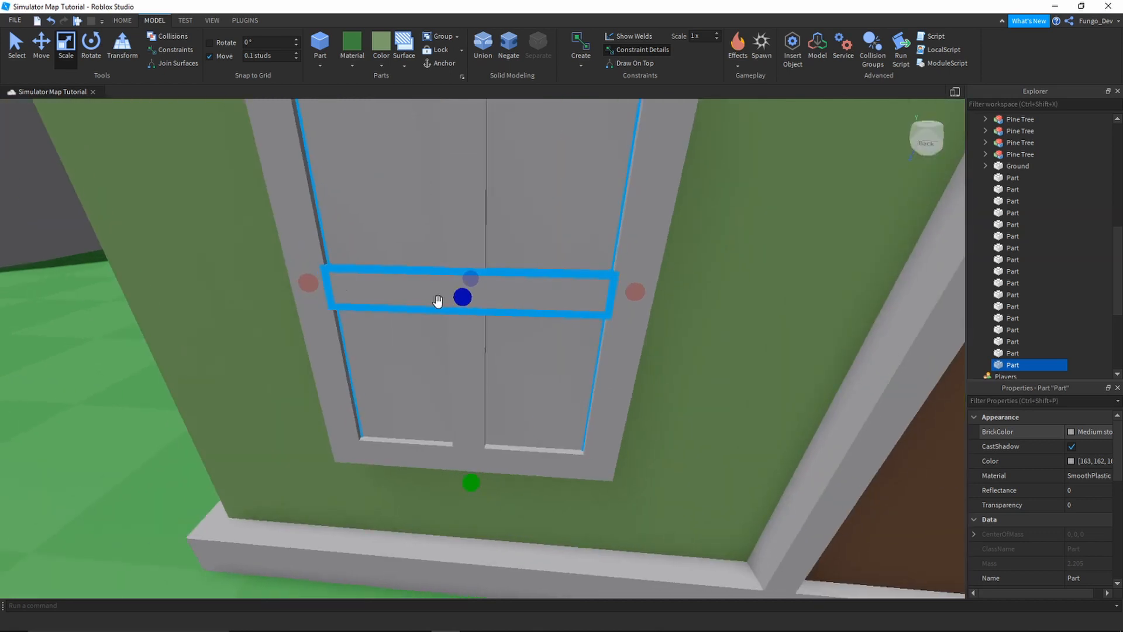
click(1071, 431)
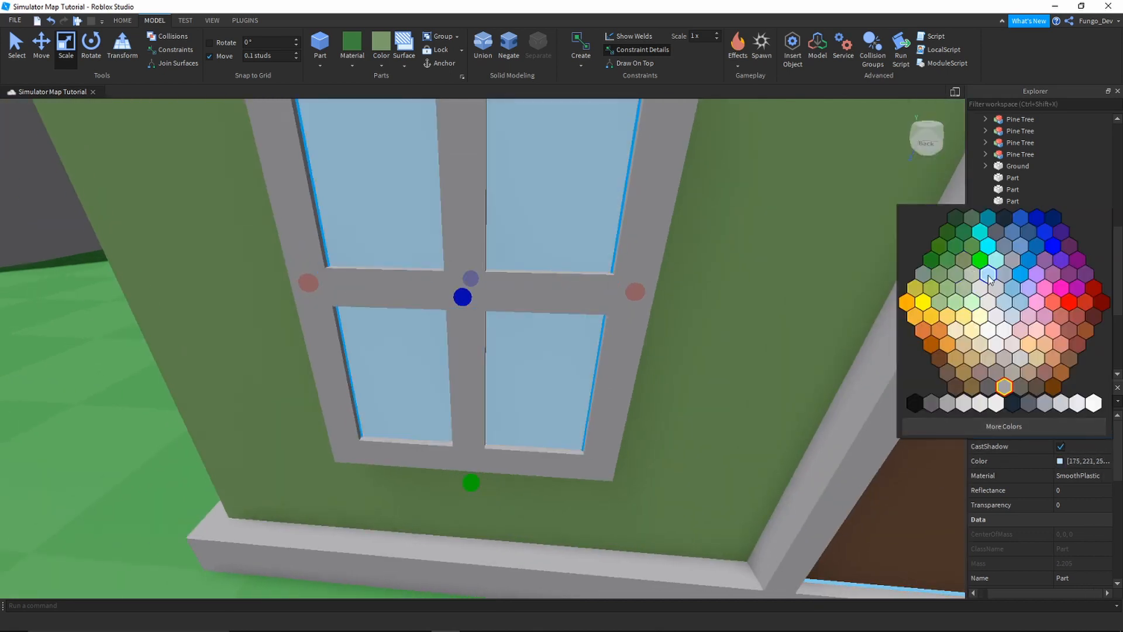
click(989, 276)
scroll(690, 346, down, 5)
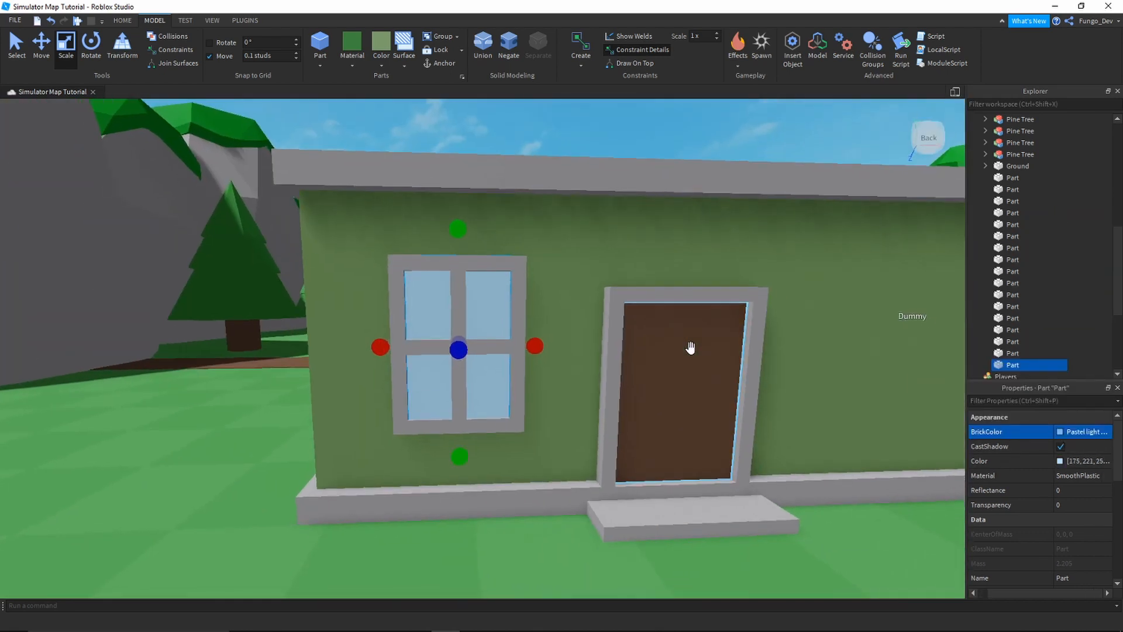
- Group the window's seven frame, divider and pane parts into one model, with the move snap set to 0.5 studs
key(f)
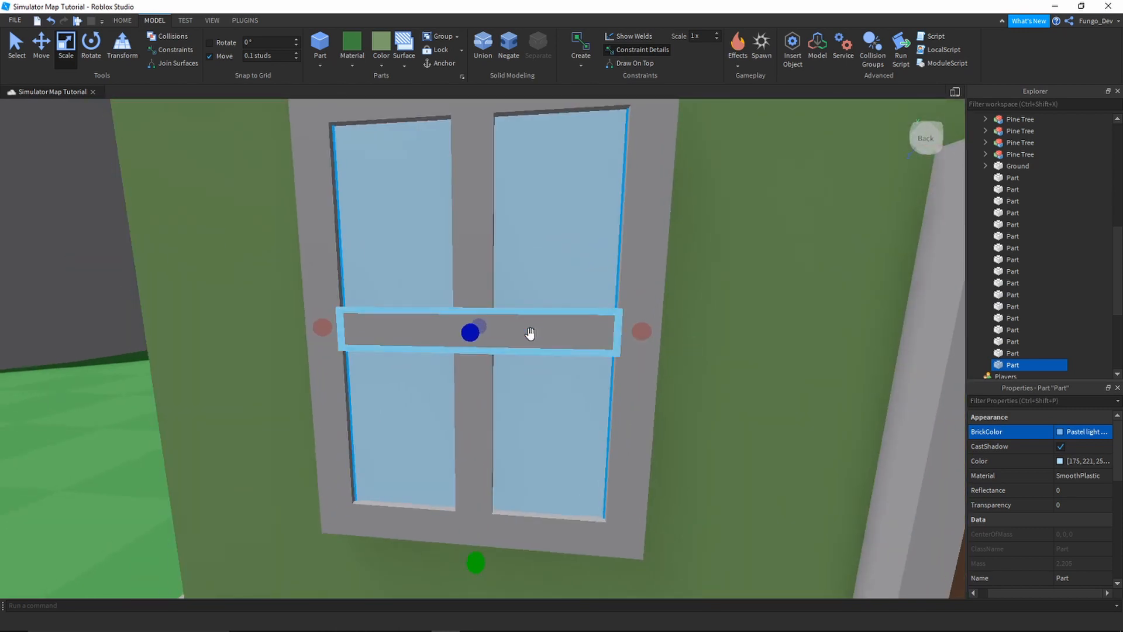
ctrl+click(462, 222)
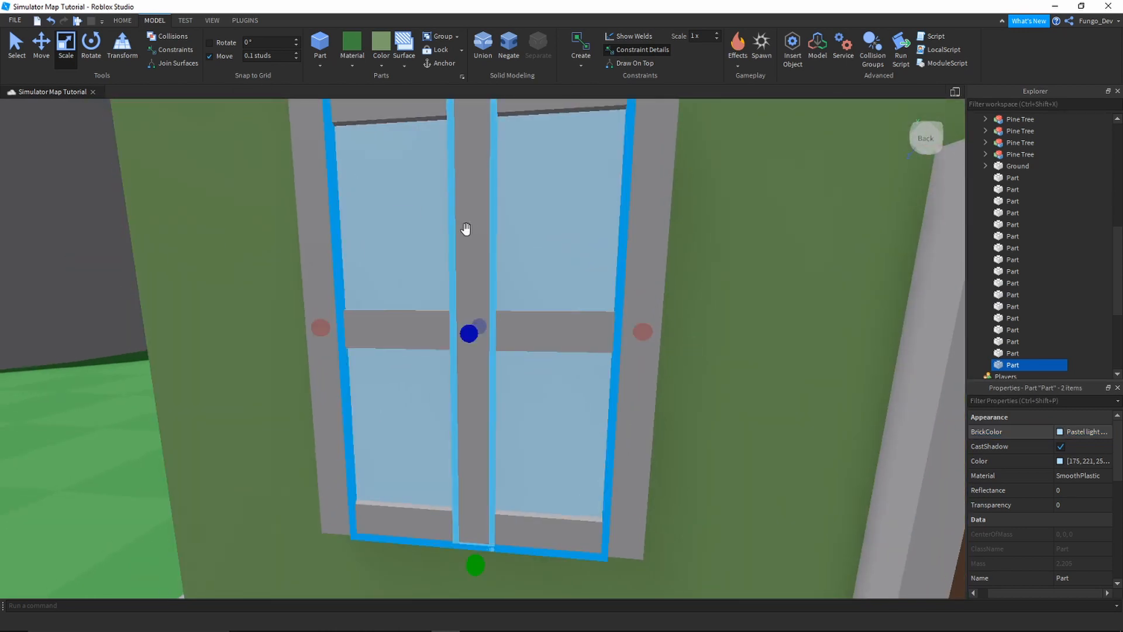
ctrl+click(322, 234)
ctrl+click(396, 114)
ctrl+click(656, 205)
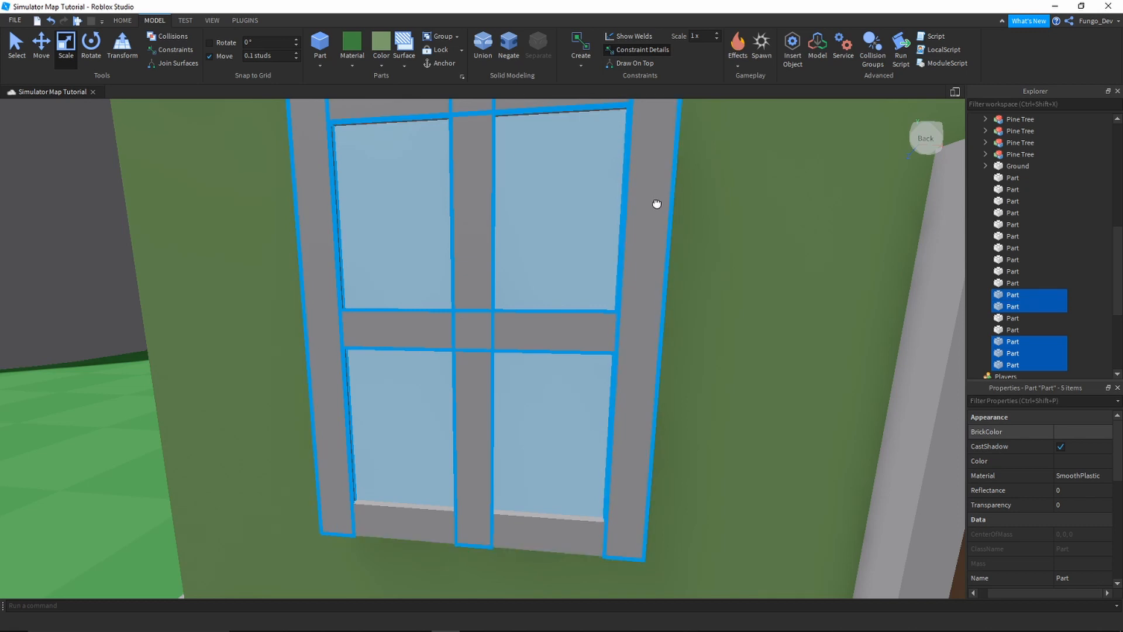
ctrl+click(545, 527)
ctrl+click(545, 527)
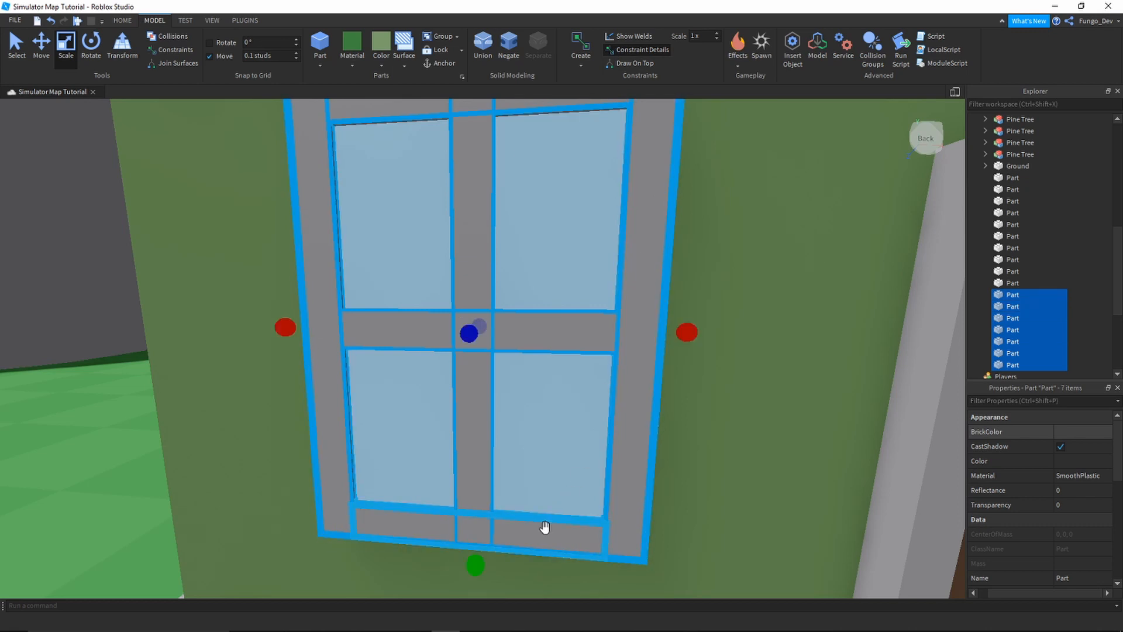
click(258, 55)
text(0.5)
key(Return)
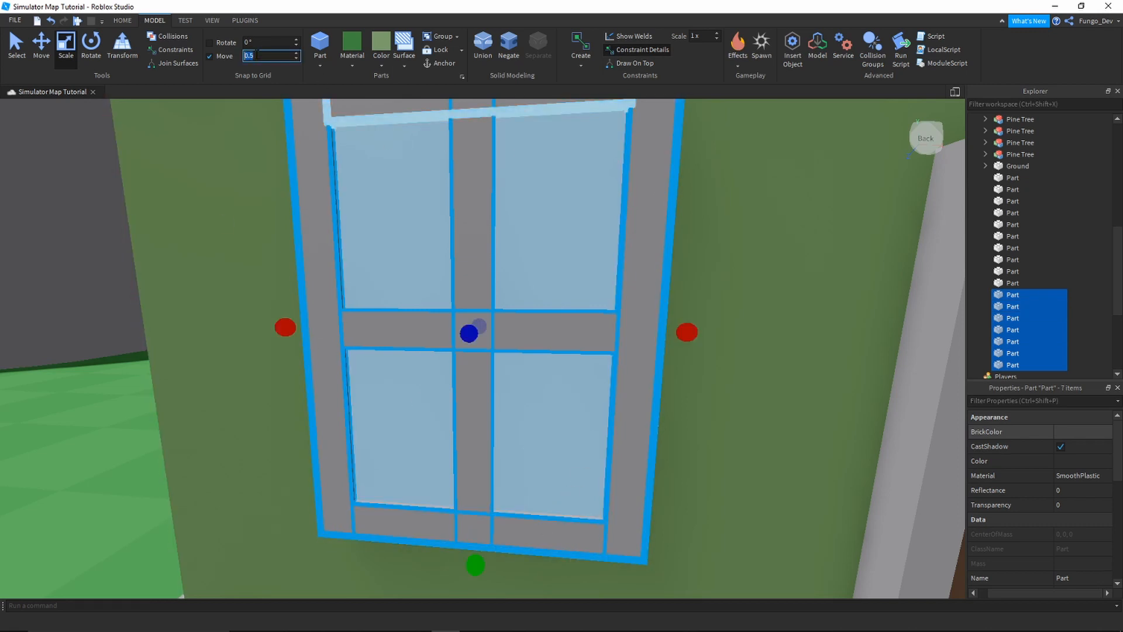
click(44, 55)
right_drag(479, 282, 485, 307)
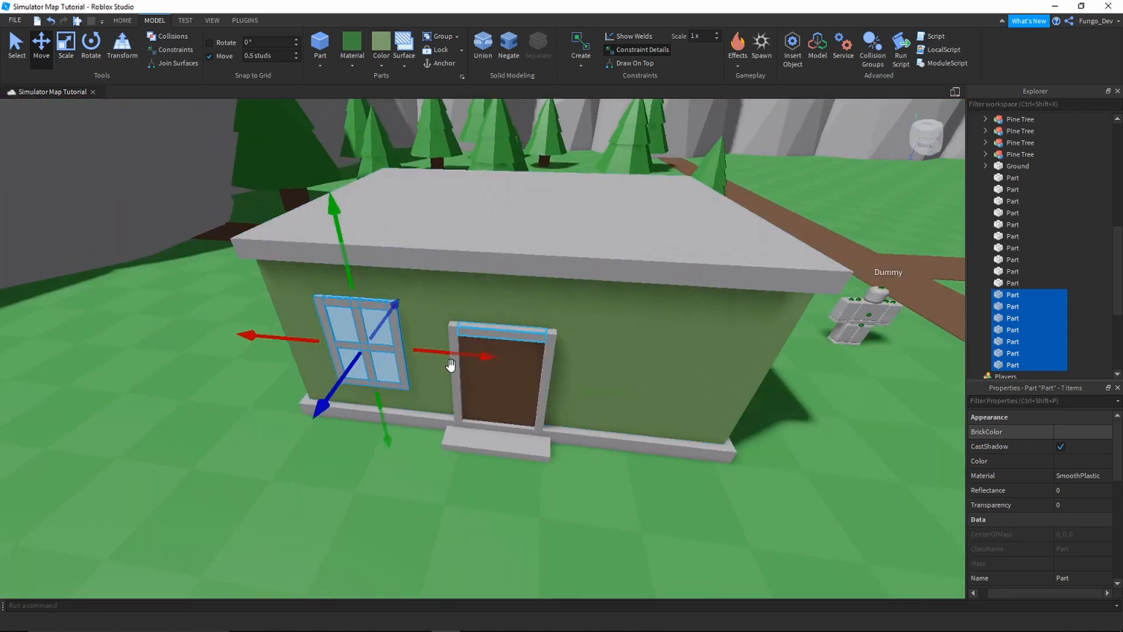
key(ctrl+g)
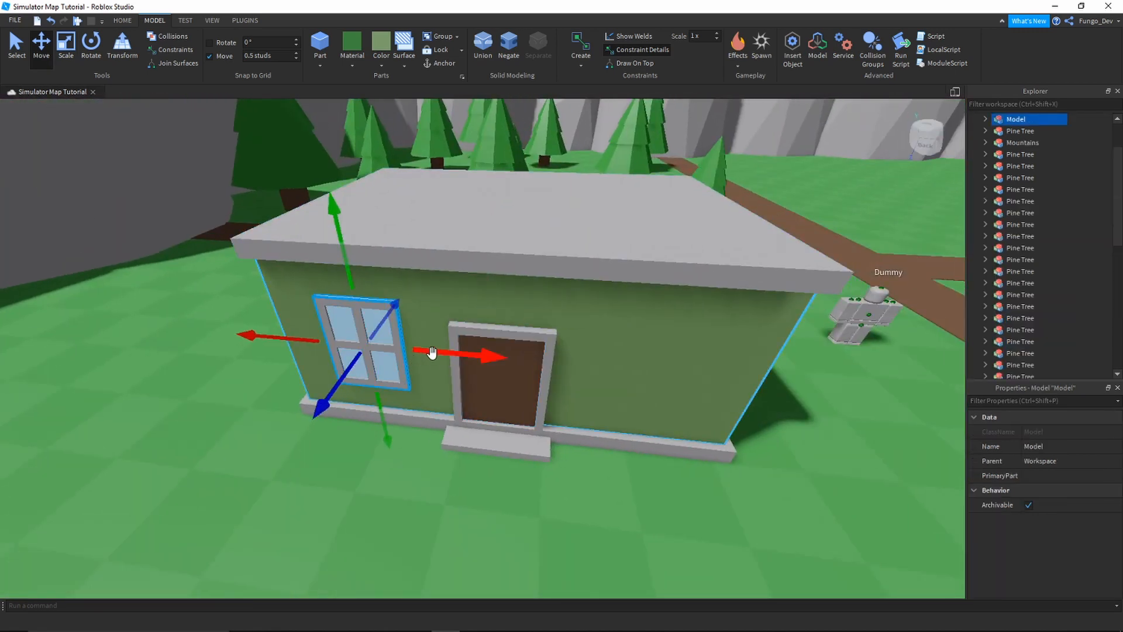
- Duplicate the window model and move the copy along the front wall to the other side of the door
key(ctrl+d)
drag(429, 351, 735, 388)
scroll(735, 388, down, 4)
right_drag(735, 388, 735, 384)
scroll(735, 388, up, 4)
scroll(735, 388, down, 2)
click(511, 140)
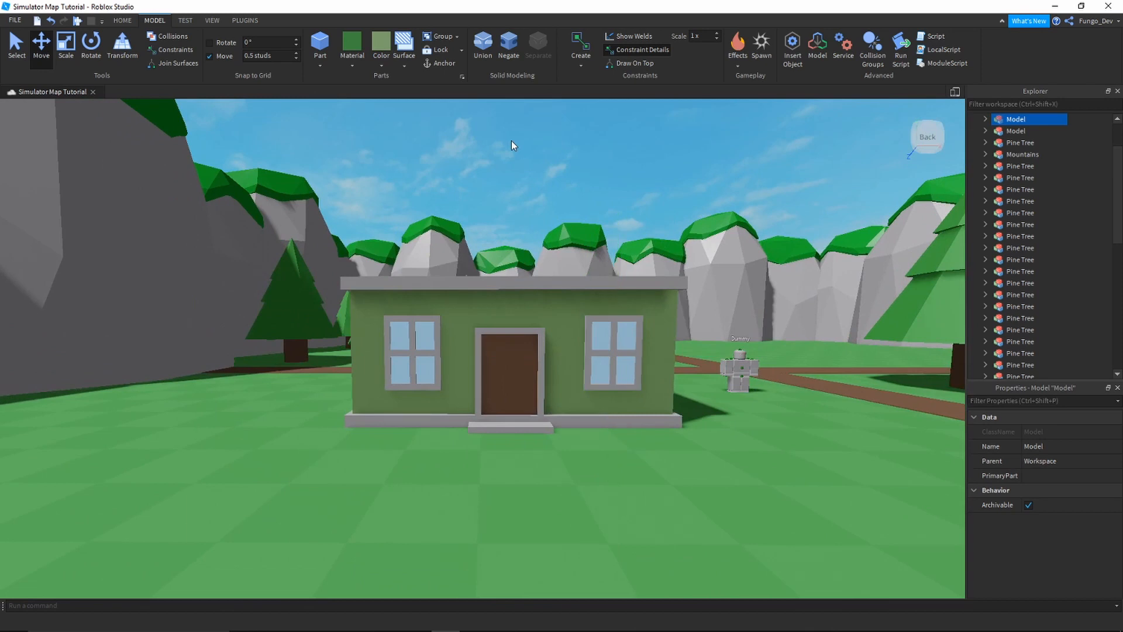
- Search the Toolbox models for "3d letters"
right_drag(464, 159, 451, 169)
key(s)
key(d)
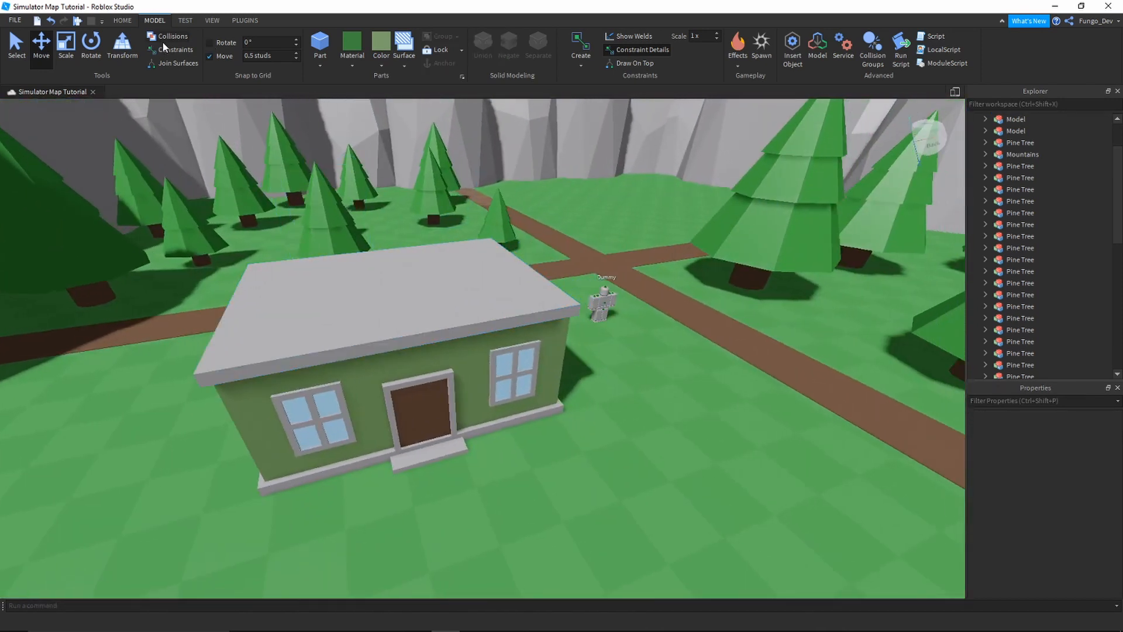
key(a)
key(w)
key(d)
click(122, 21)
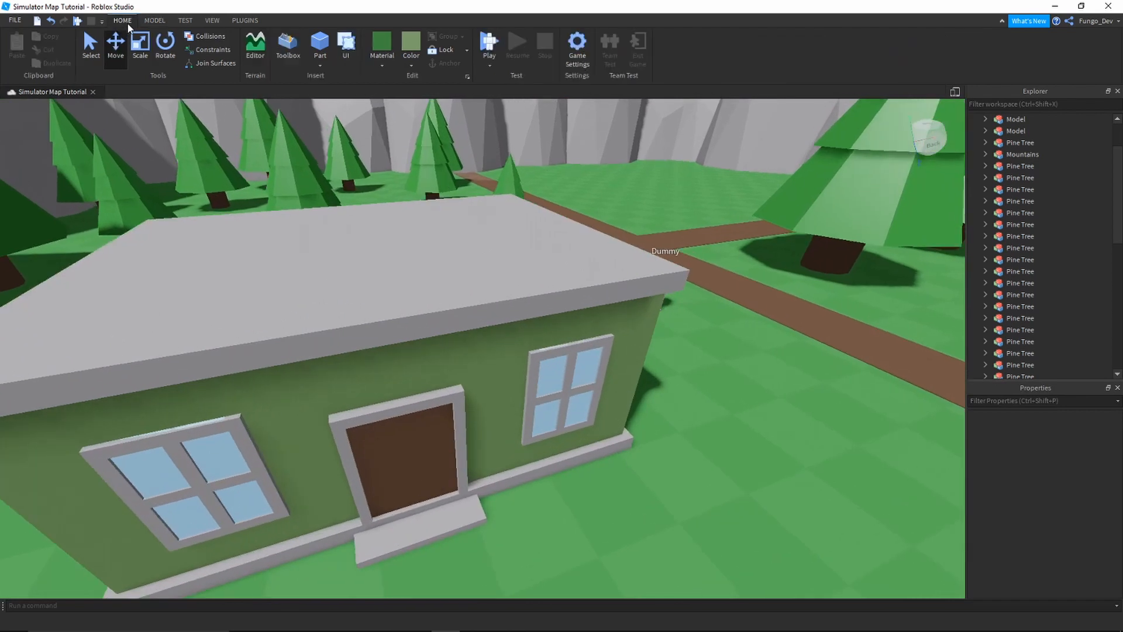
click(286, 48)
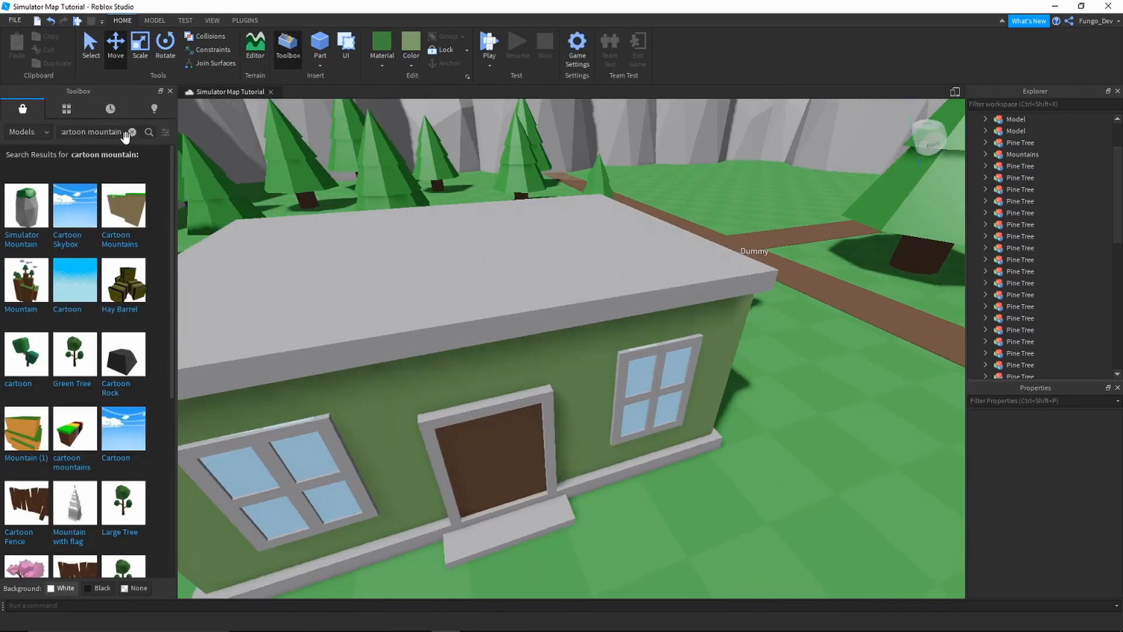
click(132, 132)
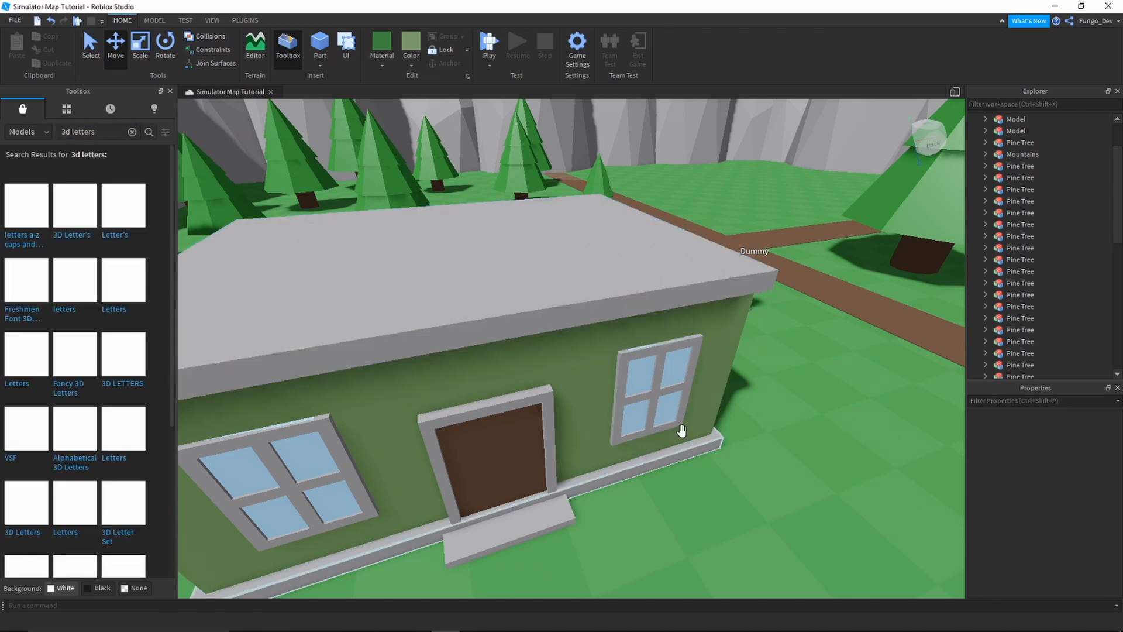
mouse_move(656, 467)
right_down()
mouse_move(677, 477)
mouse_move(656, 468)
right_up()
scroll(657, 474, up, 2)
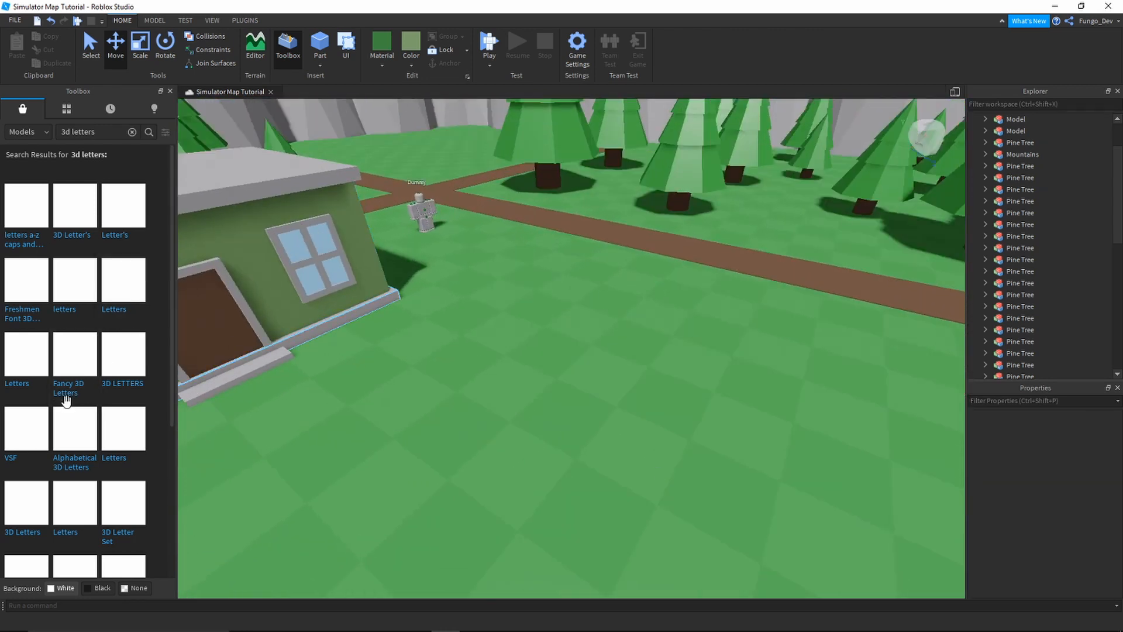
scroll(312, 465, up, 5)
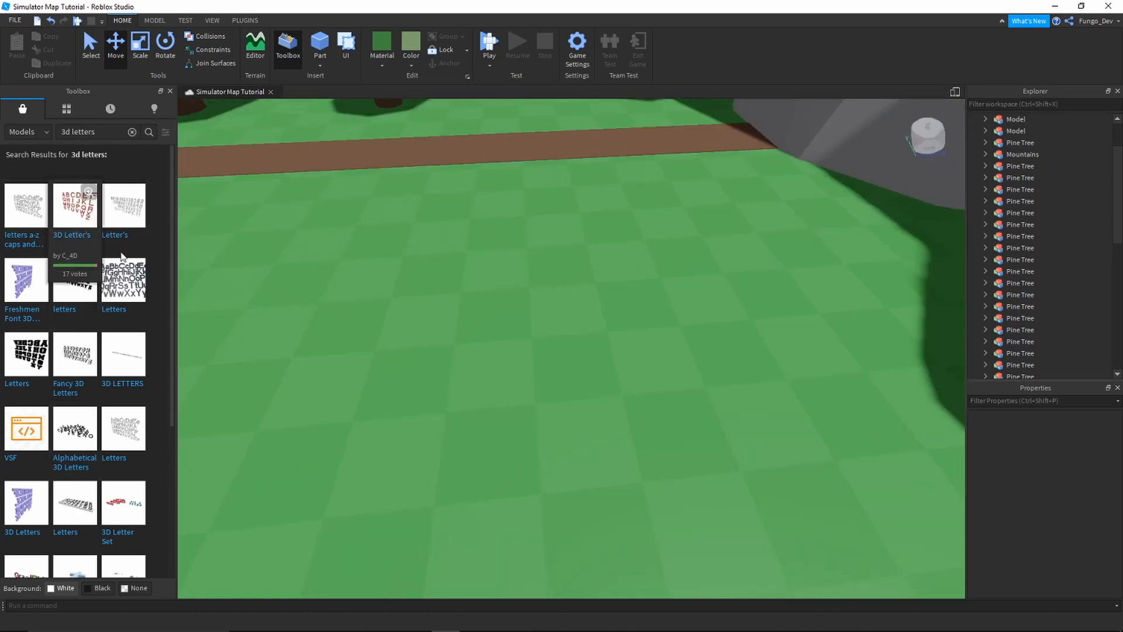
mouse_move(125, 369)
mouse_move(85, 376)
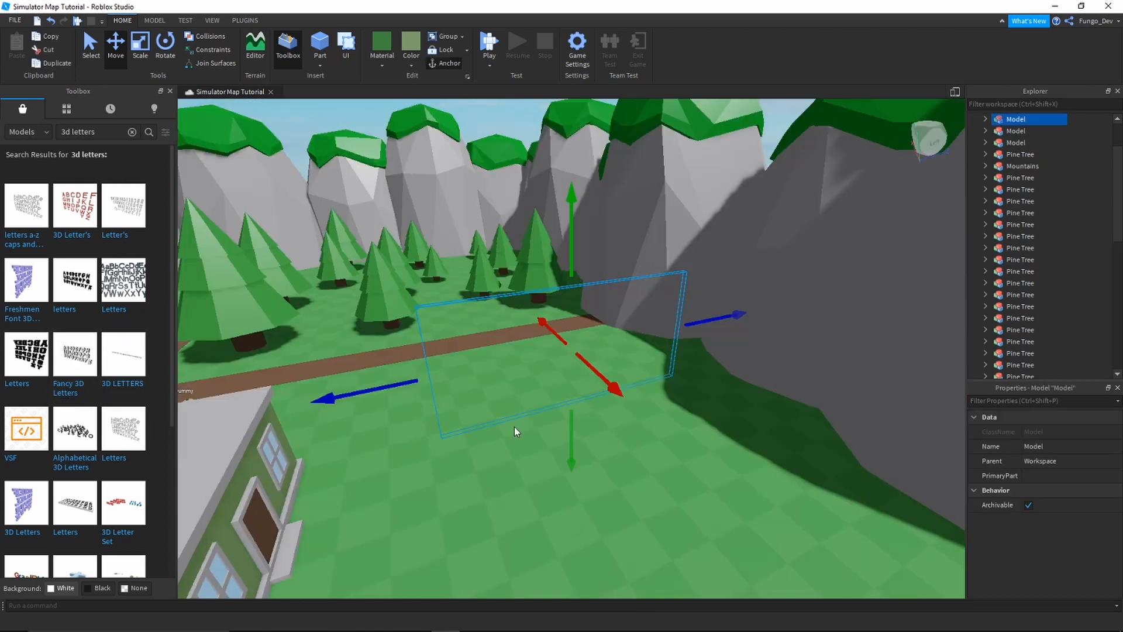
mouse_move(514, 426)
right_down()
mouse_move(495, 429)
mouse_move(518, 430)
mouse_move(506, 428)
right_up()
key(w)
scroll(507, 429, down, 3)
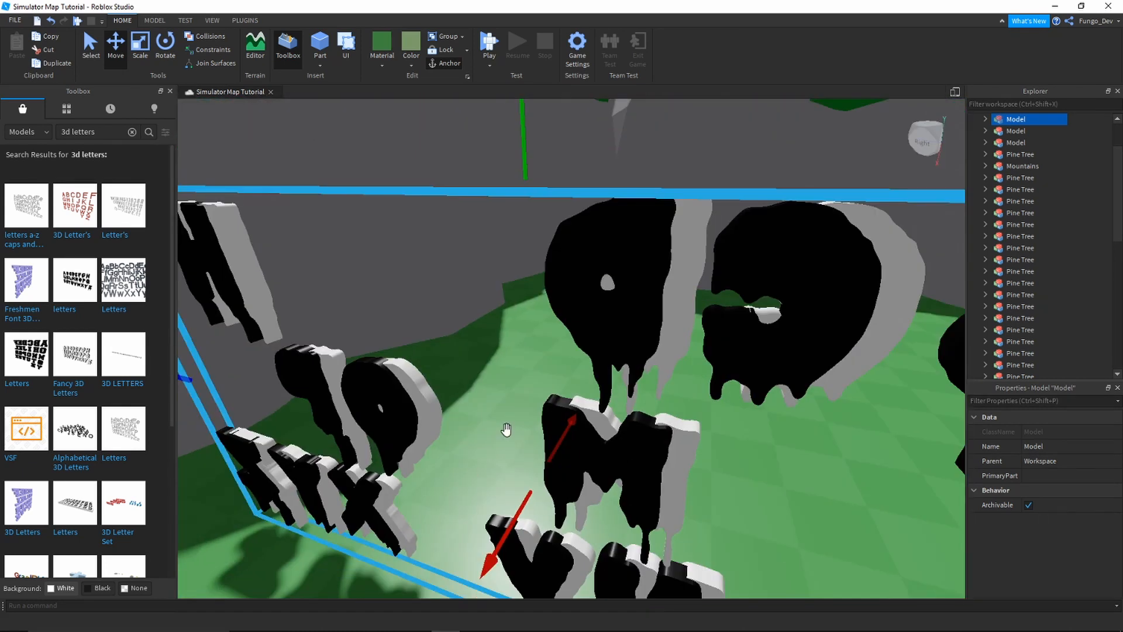
key(Delete)
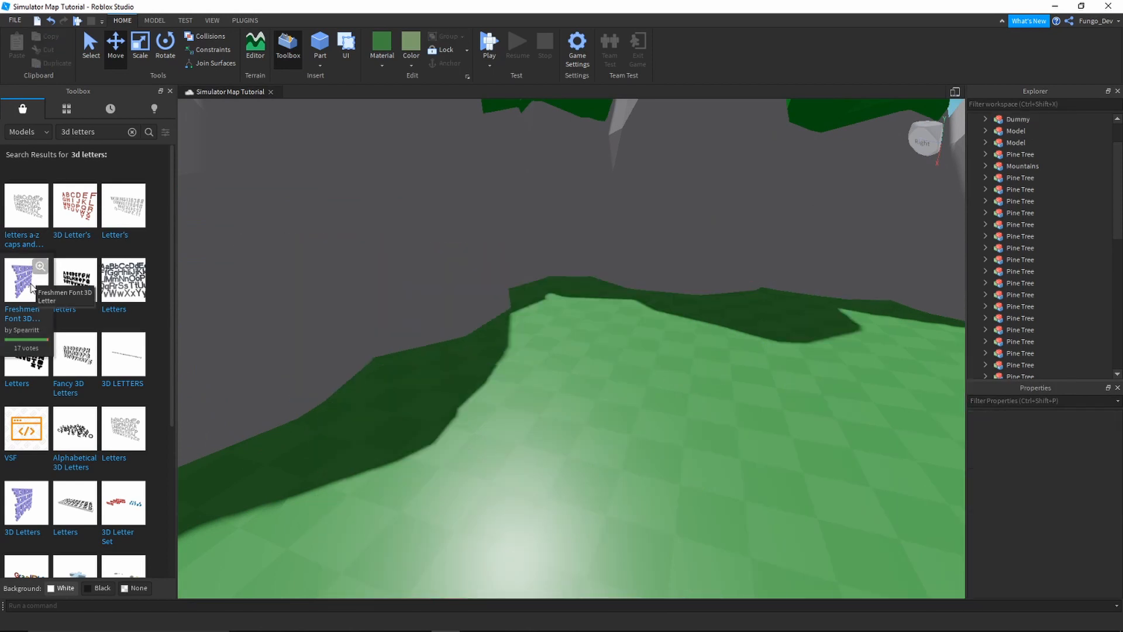
- Insert the Freshmen Font 3D Letters model on the open ground beside the building and ungroup it into separate letters
click(170, 91)
right_drag(409, 381, 424, 374)
drag(423, 367, 405, 411)
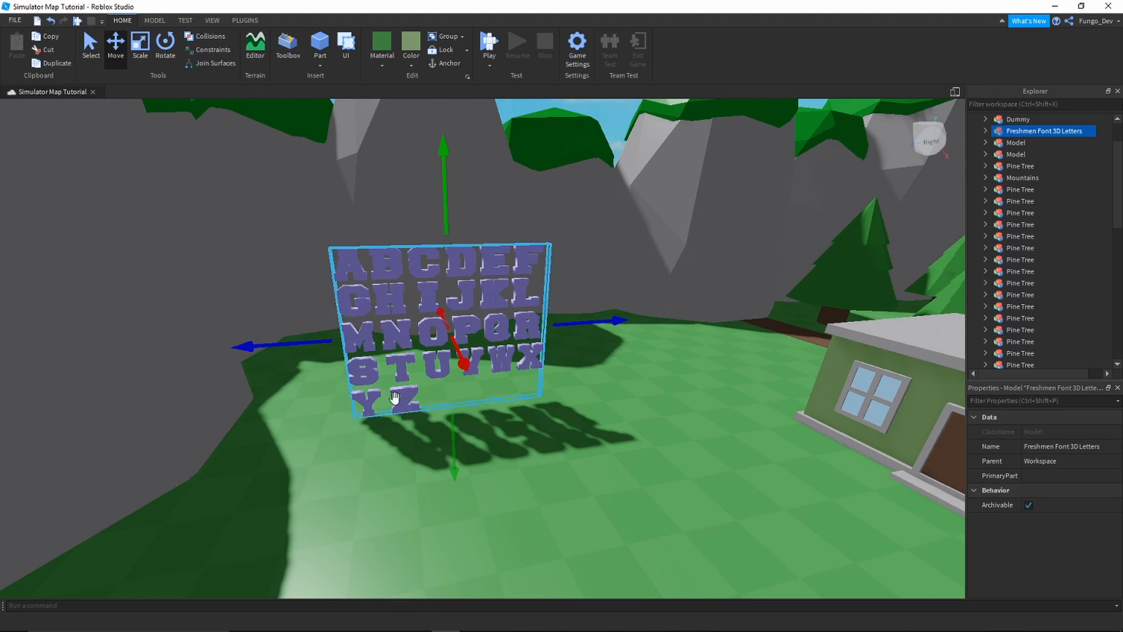
key(ctrl+u)
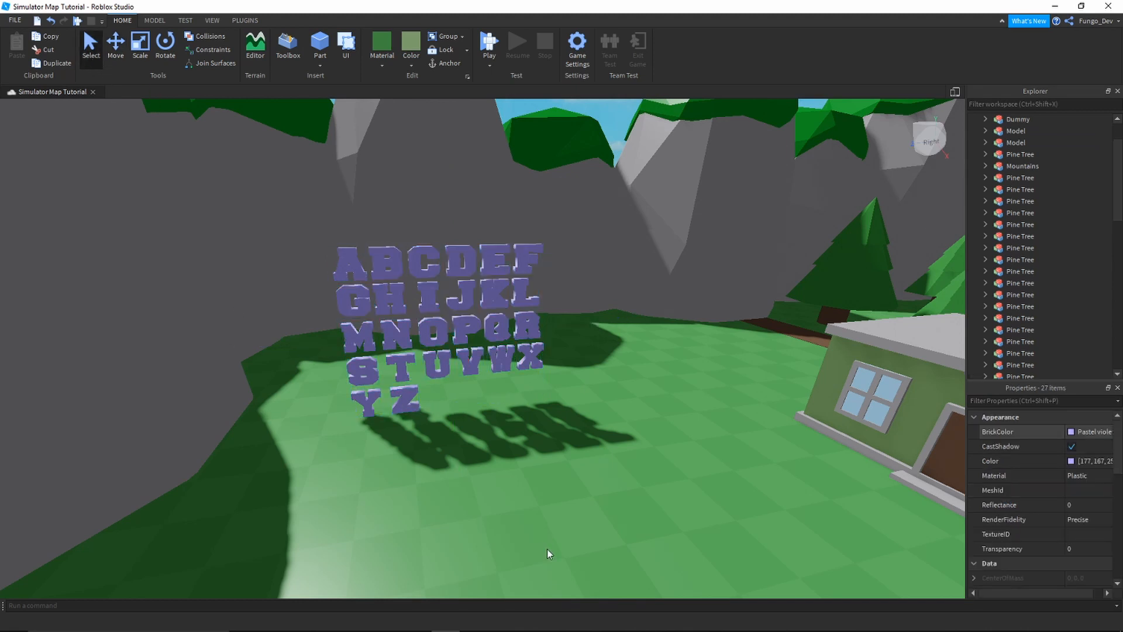
- Duplicate the letters S, E and L and line up the copies as "SEL" on the grass in front of the alphabet
click(372, 379)
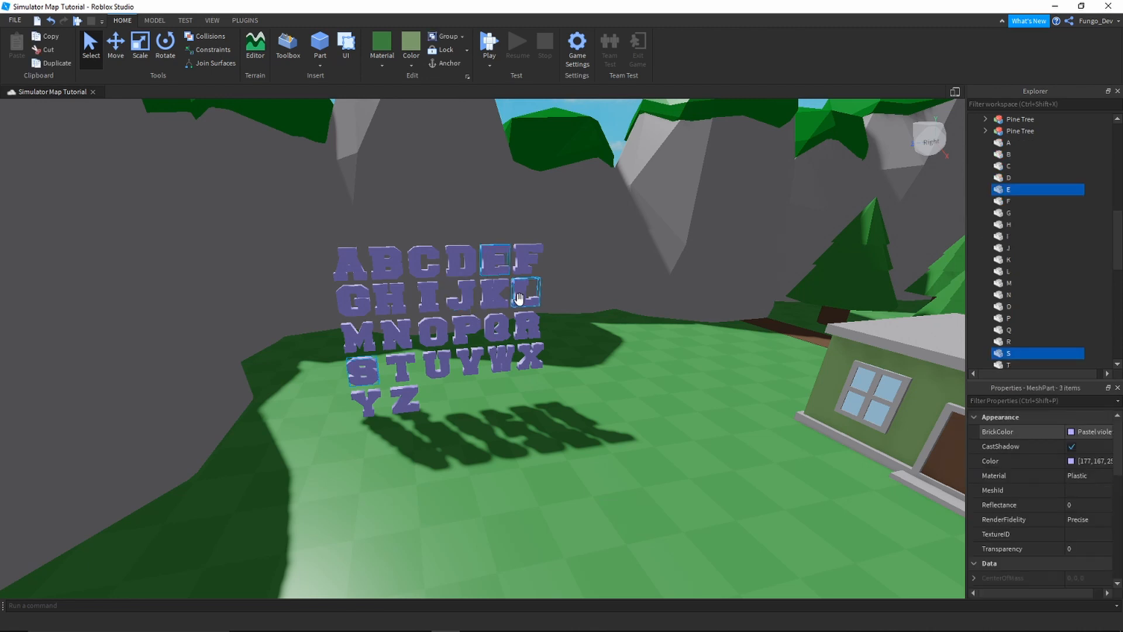
key(ctrl+d)
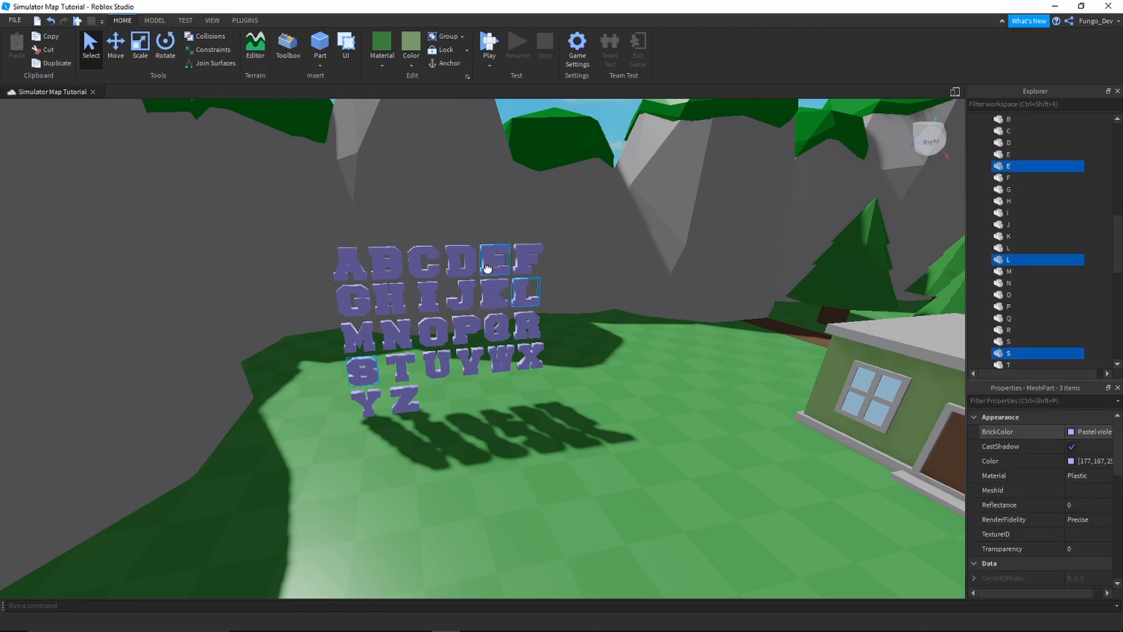
drag(486, 271, 546, 509)
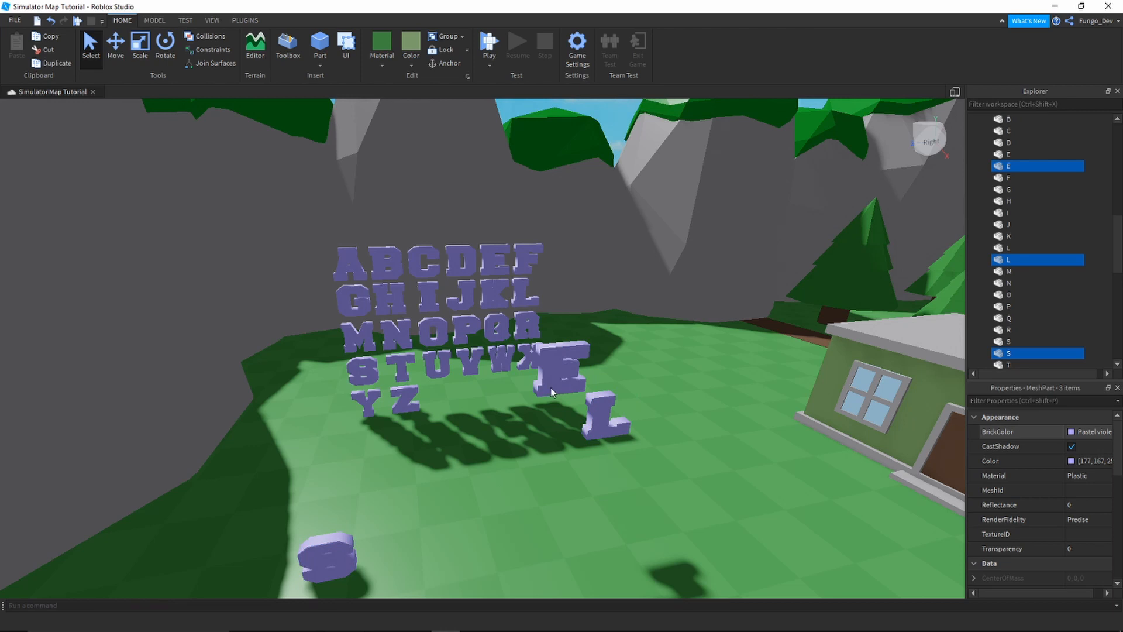
drag(551, 389, 480, 441)
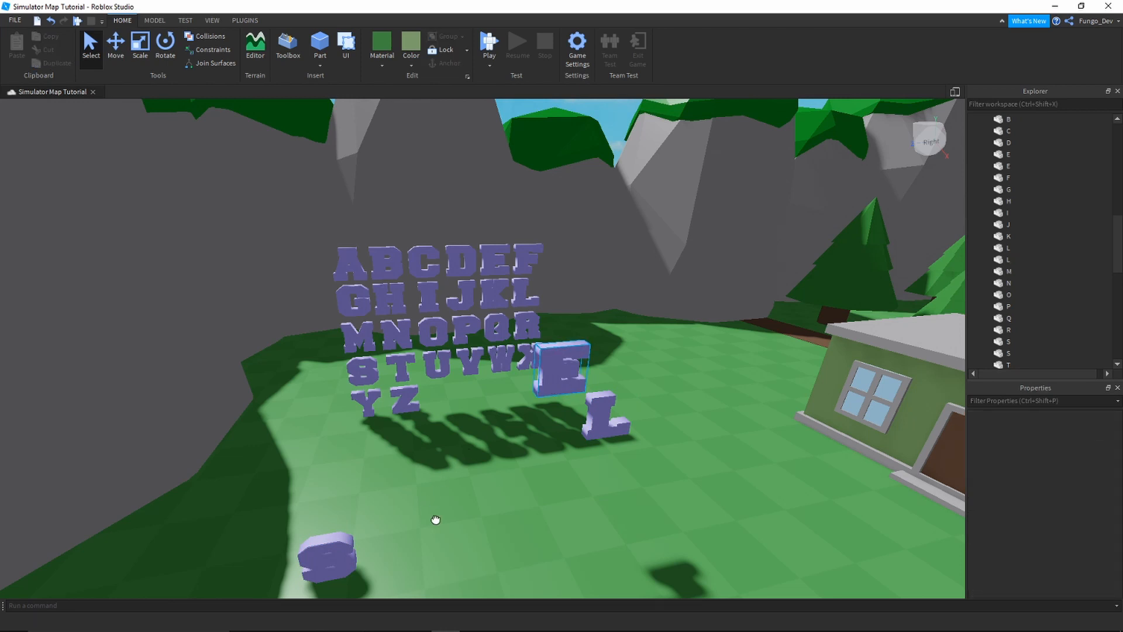
drag(436, 519, 388, 572)
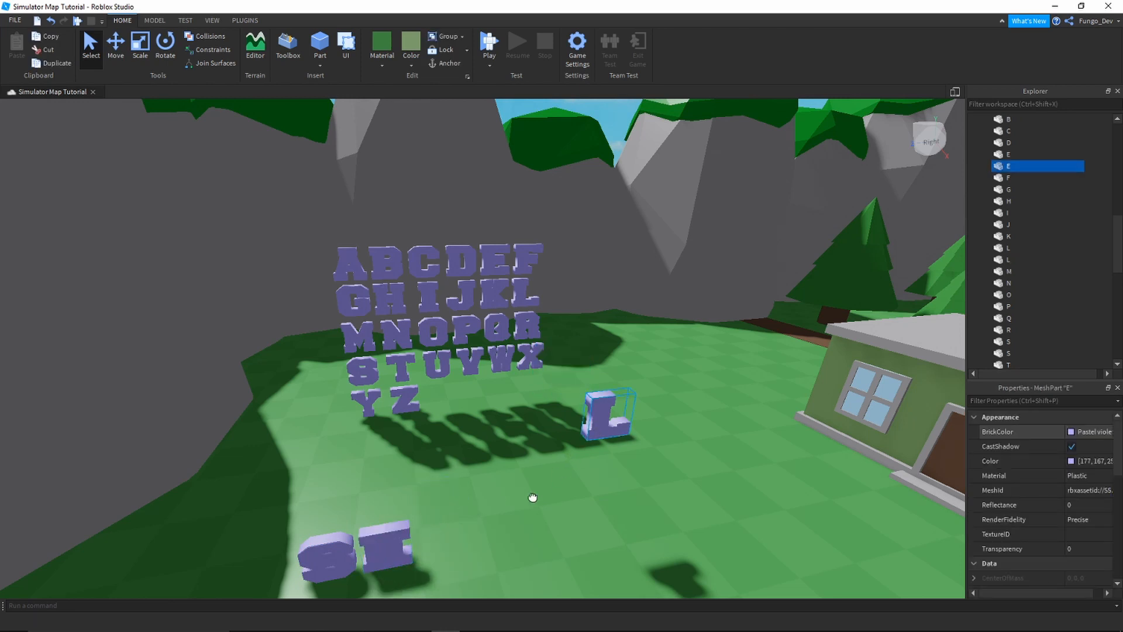
drag(594, 430, 434, 556)
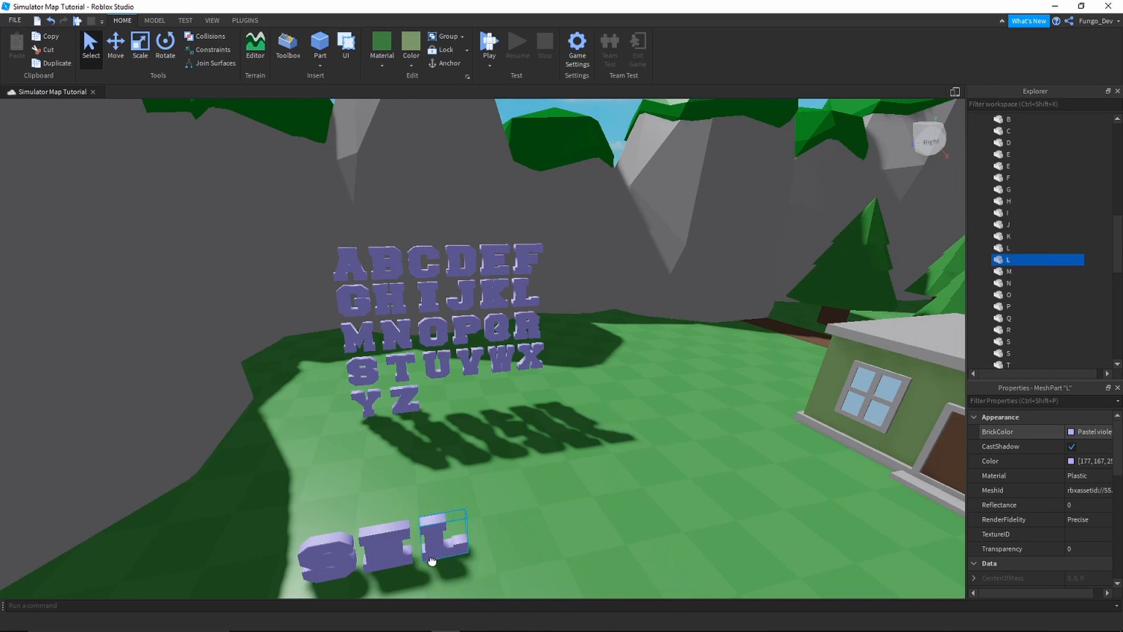
- Duplicate the L and place the copy beside it so the row spells "SELL"
key(w)
right_drag(456, 528, 456, 527)
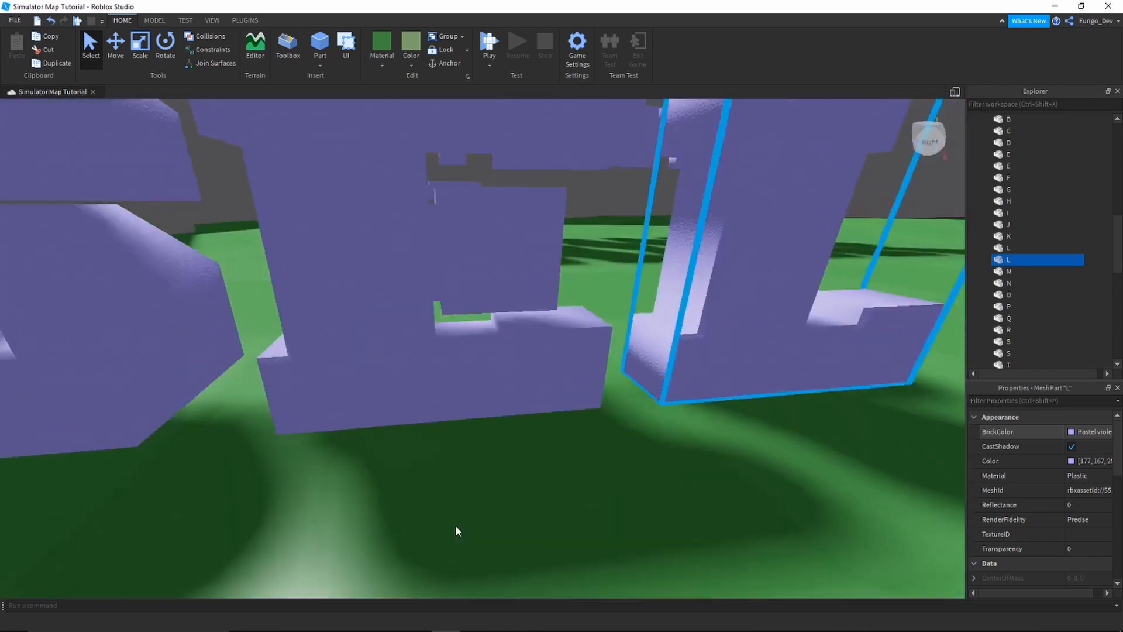
key(f)
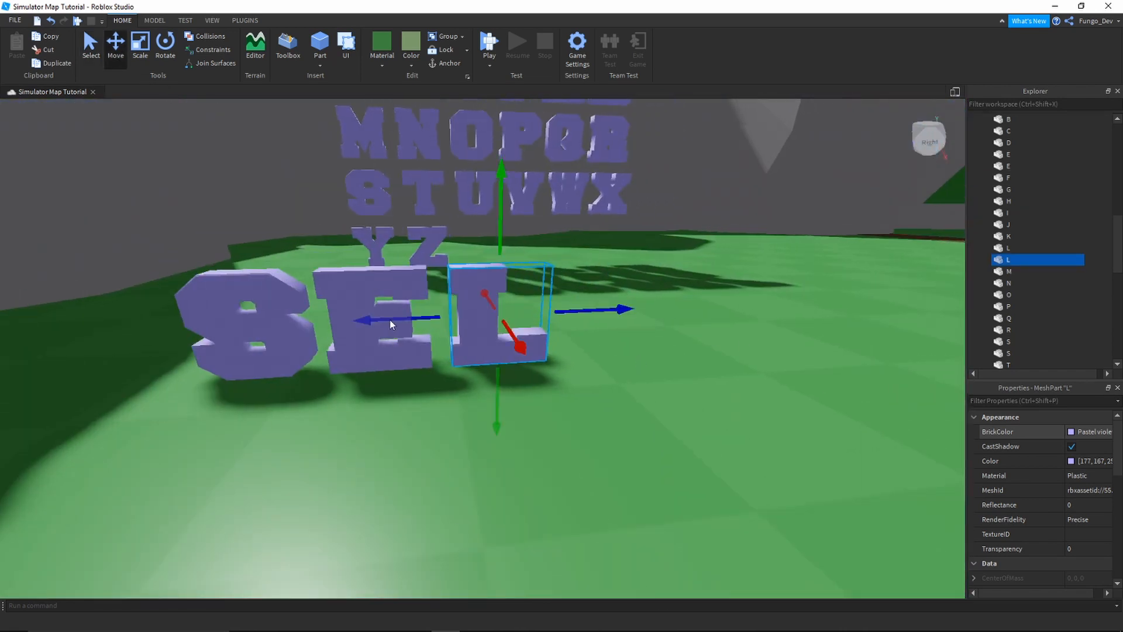
key(ctrl+d)
drag(358, 318, 412, 317)
click(464, 459)
scroll(464, 459, down, 1)
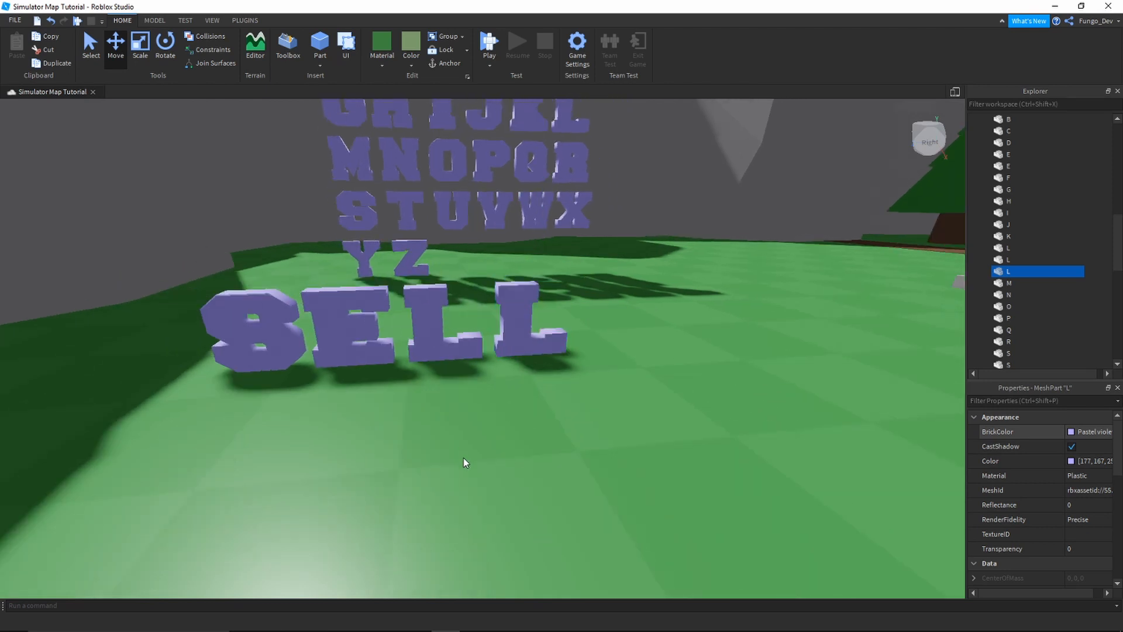
right_drag(463, 401, 466, 399)
scroll(467, 399, down, 3)
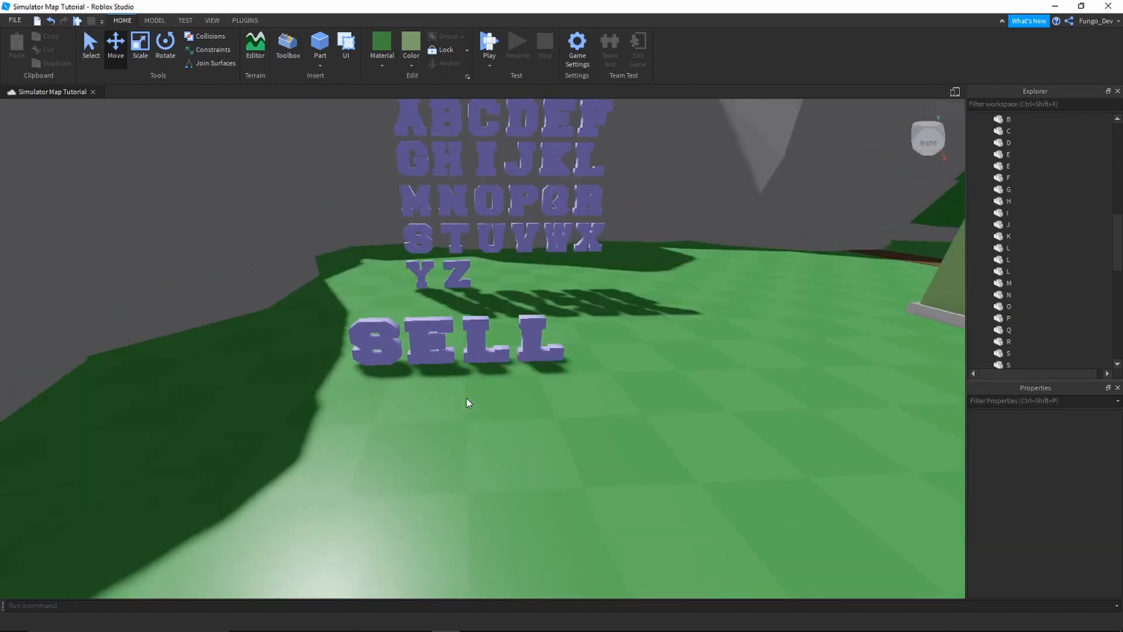
scroll(466, 399, up, 4)
scroll(465, 398, down, 2)
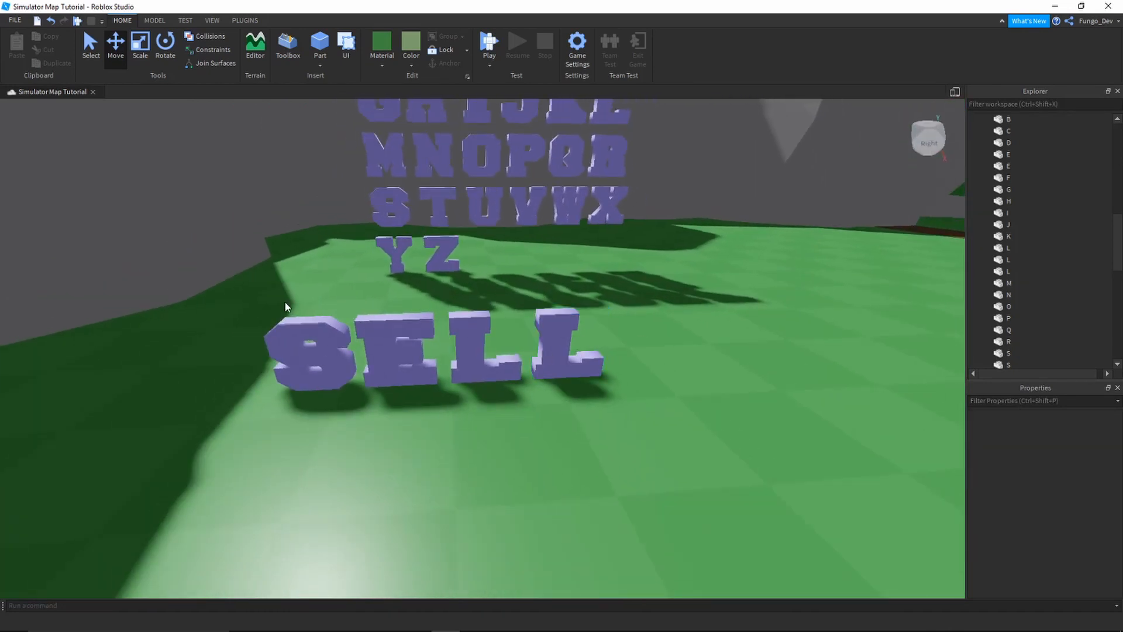
- Select the four SELL letters and colour each one moss green
drag(621, 416, 263, 316)
click(340, 334)
click(368, 329)
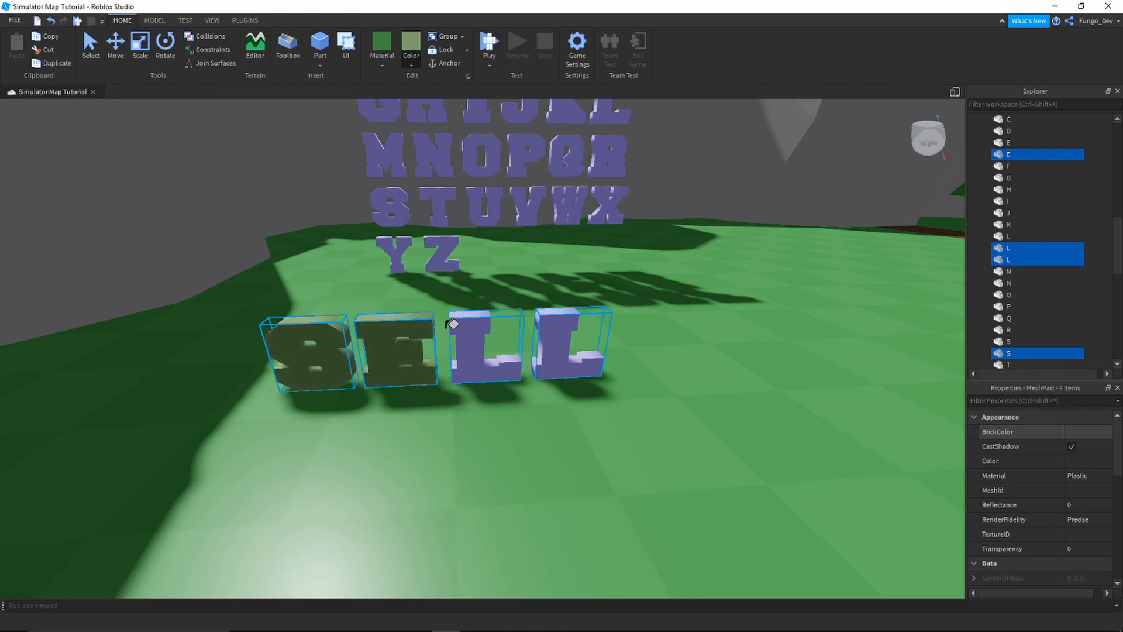
click(447, 321)
click(547, 329)
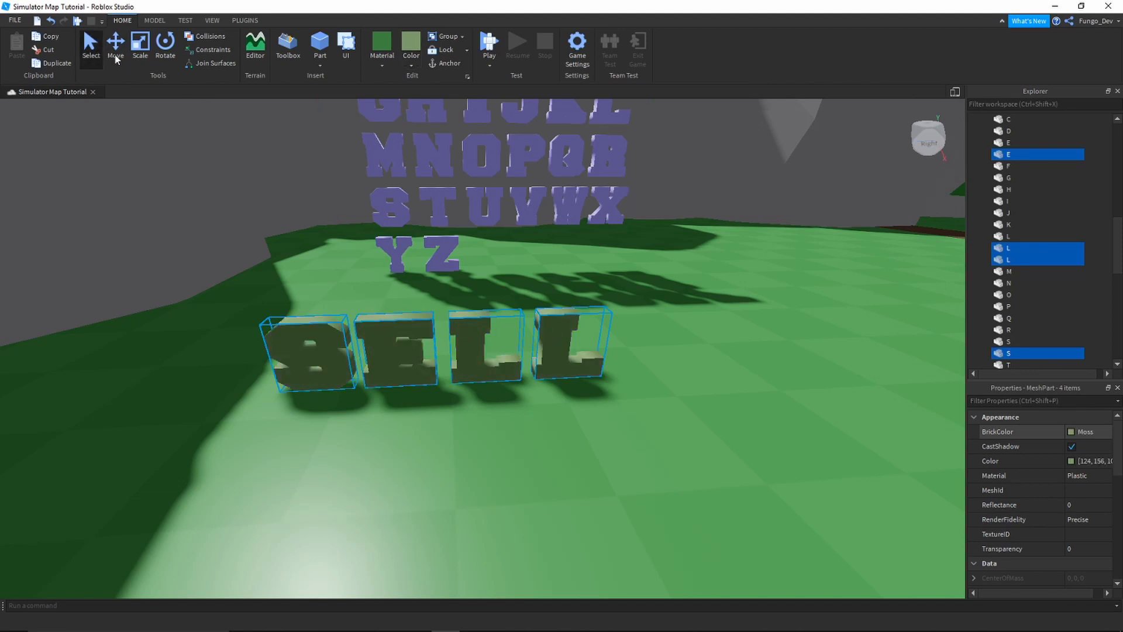
- Move the SELL letters away from the alphabet and rotate them to face the same way as the building's front
click(116, 58)
key(d)
drag(636, 338, 770, 336)
key(ctrl+r)
key(ctrl+r)
key(ctrl+r)
key(a)
right_drag(630, 341, 631, 343)
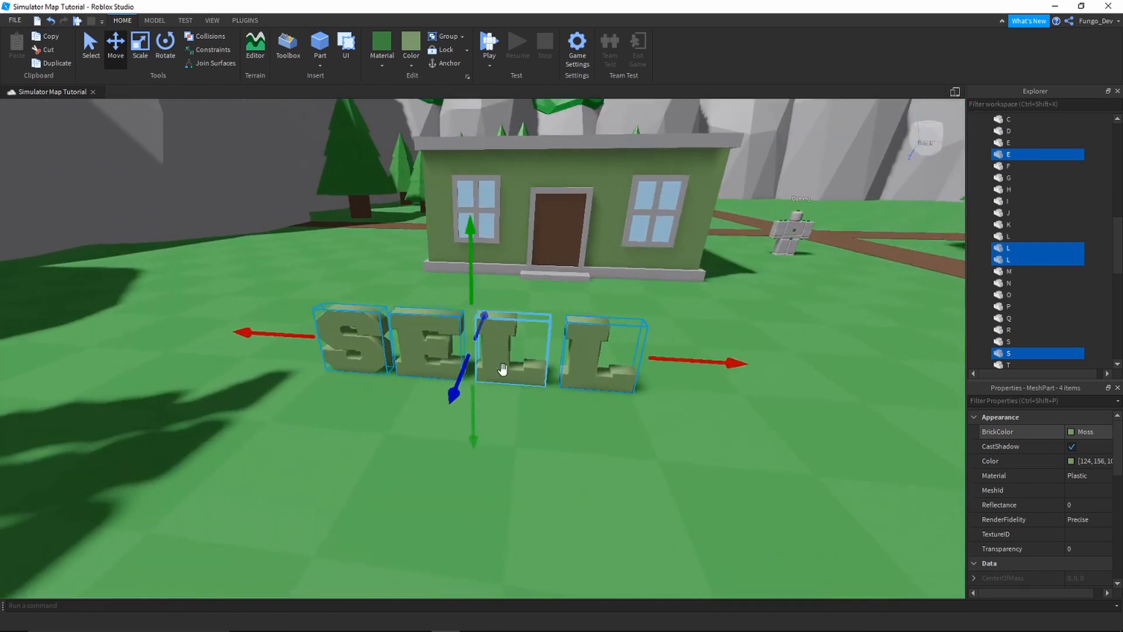
- Place the SELL letters upright on the building's roof above the door
drag(502, 371, 527, 446)
right_drag(528, 460, 527, 446)
drag(527, 446, 527, 455)
right_drag(527, 446, 527, 454)
drag(527, 454, 527, 454)
right_drag(527, 454, 527, 454)
key(w)
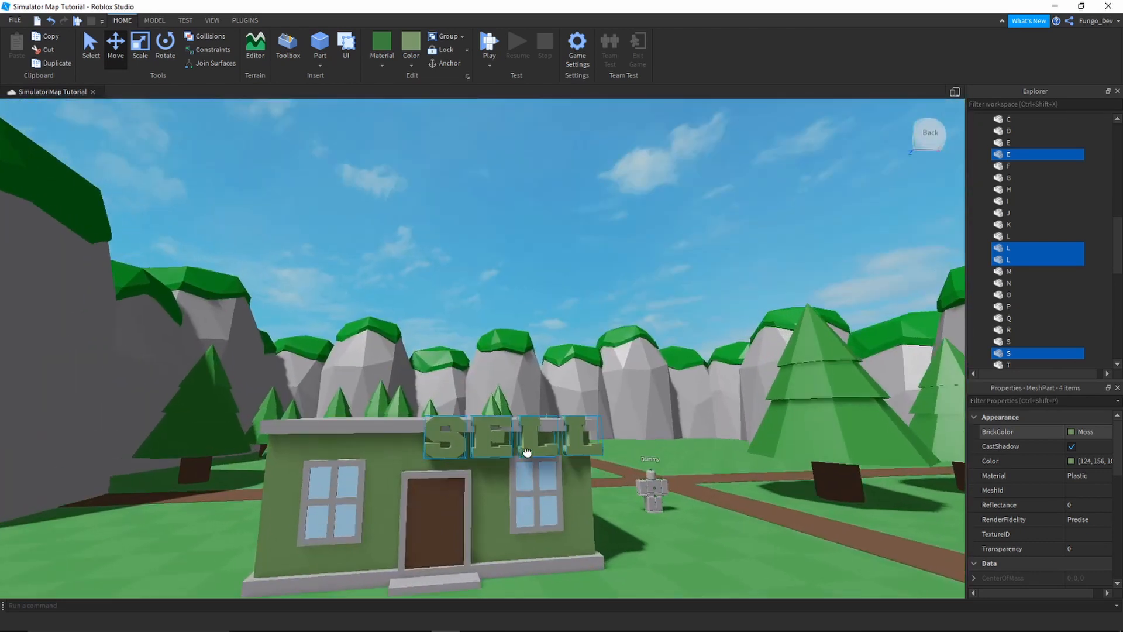
drag(527, 454, 524, 463)
right_drag(527, 454, 524, 463)
drag(524, 462, 522, 461)
right_drag(522, 463, 521, 461)
key(s)
drag(521, 462, 487, 431)
right_drag(521, 462, 520, 461)
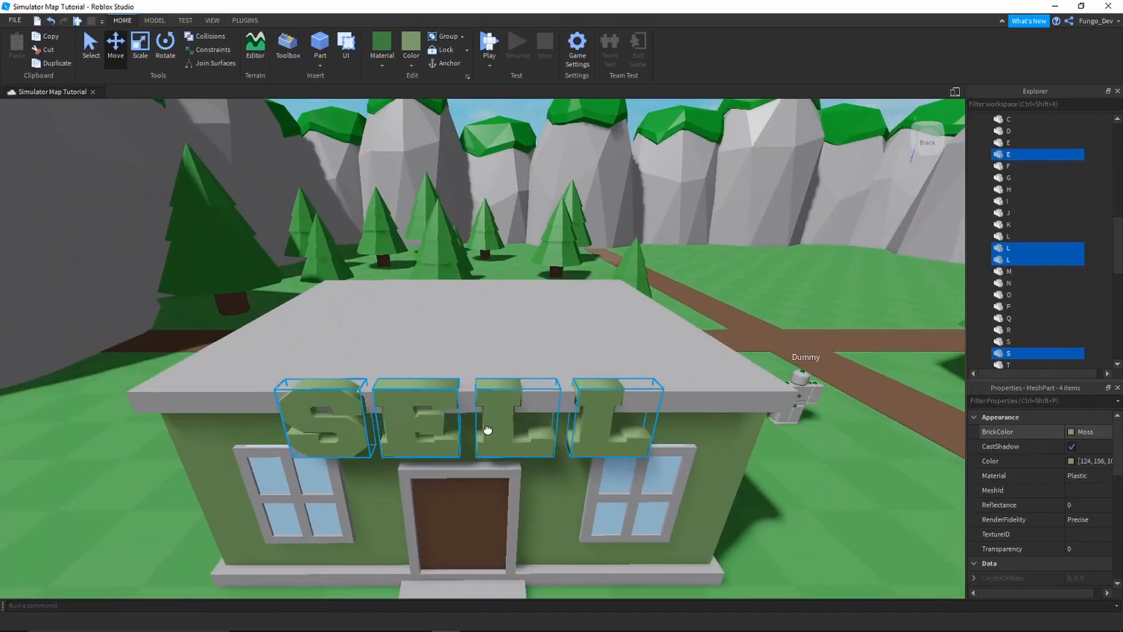
drag(487, 431, 489, 373)
key(w)
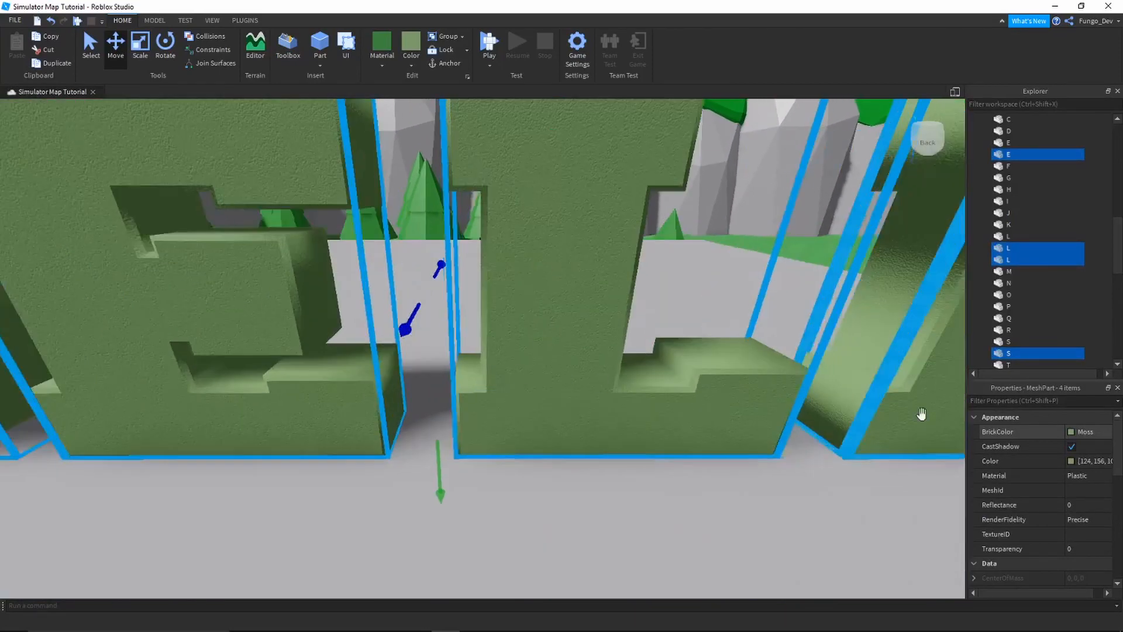
- Set the SELL letters' material to SmoothPlastic and shift them to the middle of the roof's front edge
click(1076, 476)
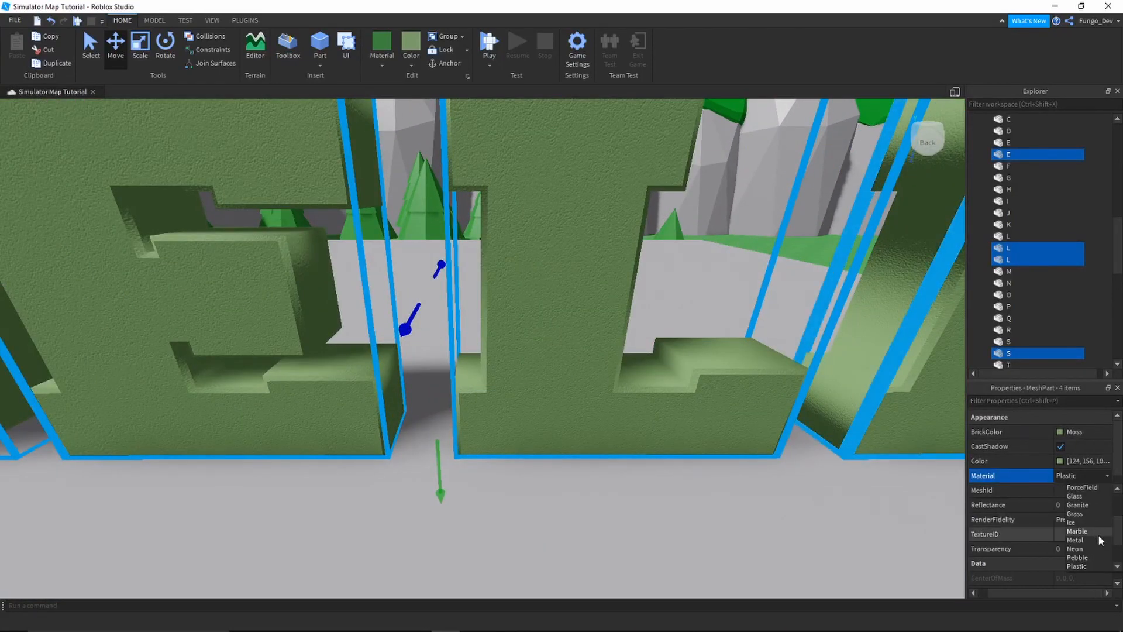
click(1103, 569)
key(s)
right_drag(520, 416, 519, 416)
key(d)
scroll(591, 293, up, 2)
drag(719, 262, 706, 262)
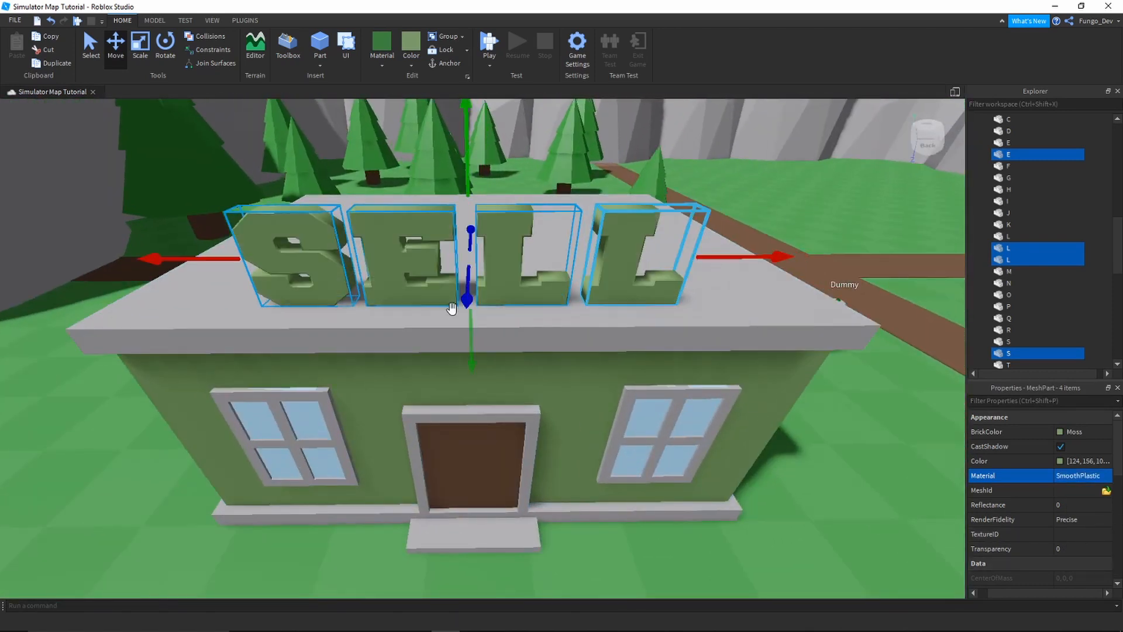
drag(465, 294, 455, 304)
- Examine the SELL sign and building from close up and from a distance
right_drag(501, 355, 508, 357)
key(w)
key(s)
key(w)
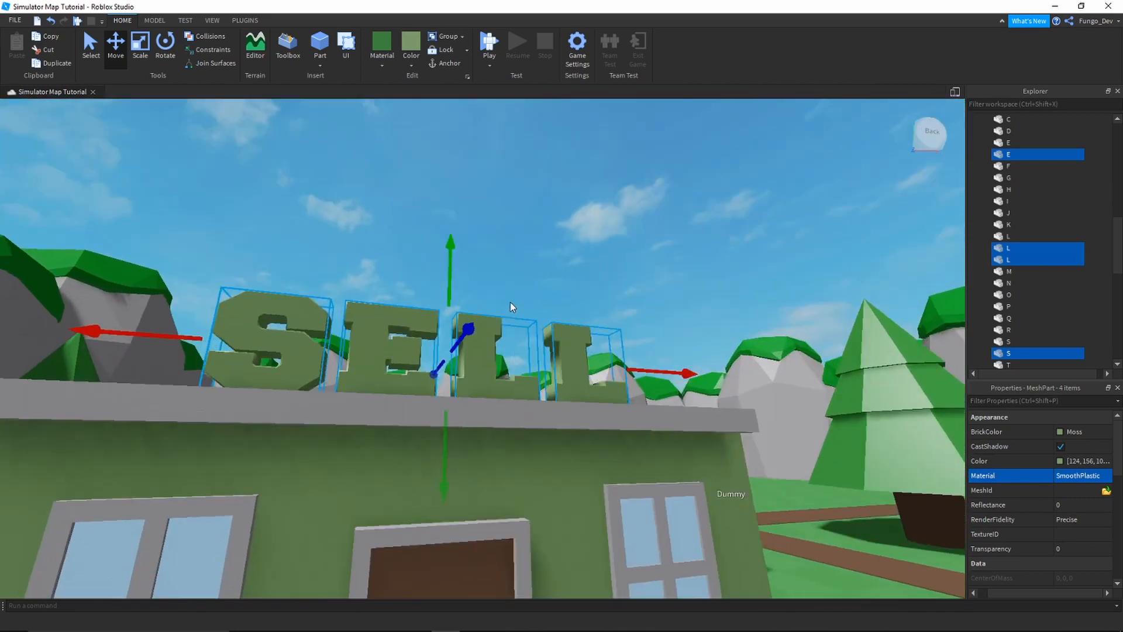
right_drag(510, 302, 509, 303)
key(s)
key(s)
right_drag(569, 205, 569, 205)
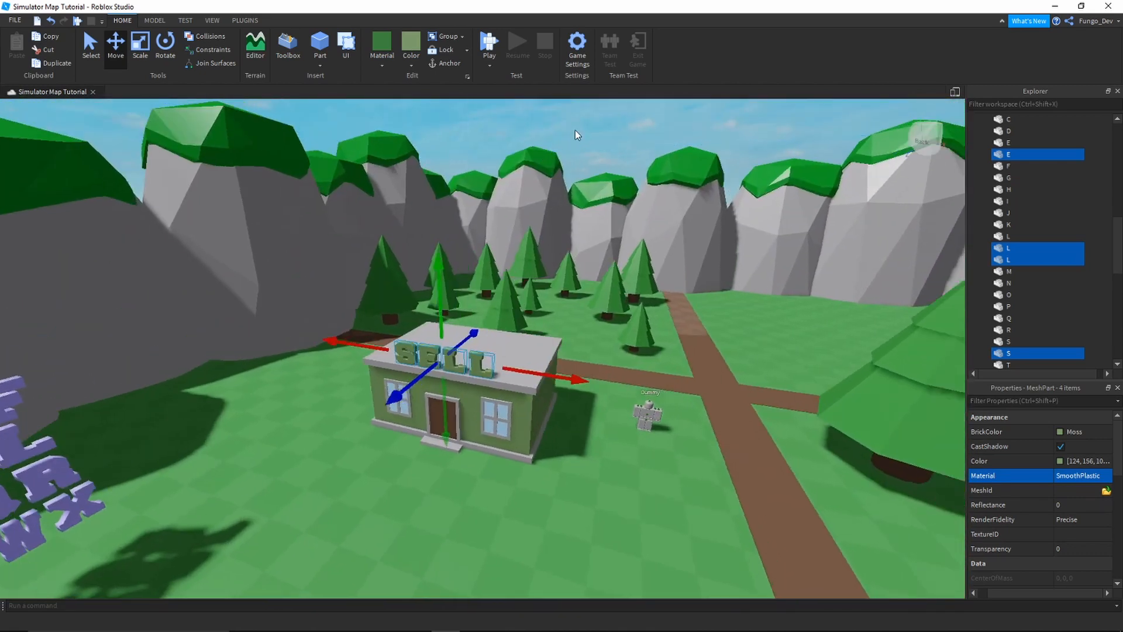
- Select all the building's parts with the sign, rotate them so the door faces the path, and group them into one model
click(505, 422)
right_drag(505, 422, 505, 423)
scroll(506, 422, up, 5)
scroll(506, 423, down, 8)
drag(390, 288, 542, 396)
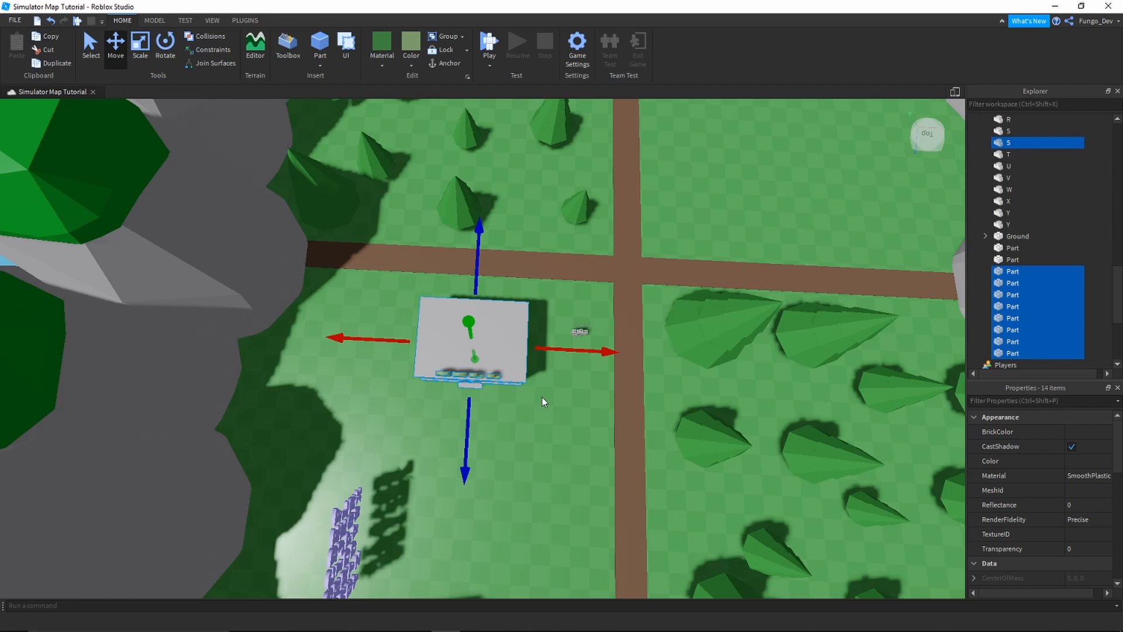
key(ctrl+r)
key(ctrl+g)
right_drag(514, 333, 515, 338)
scroll(515, 338, down, 4)
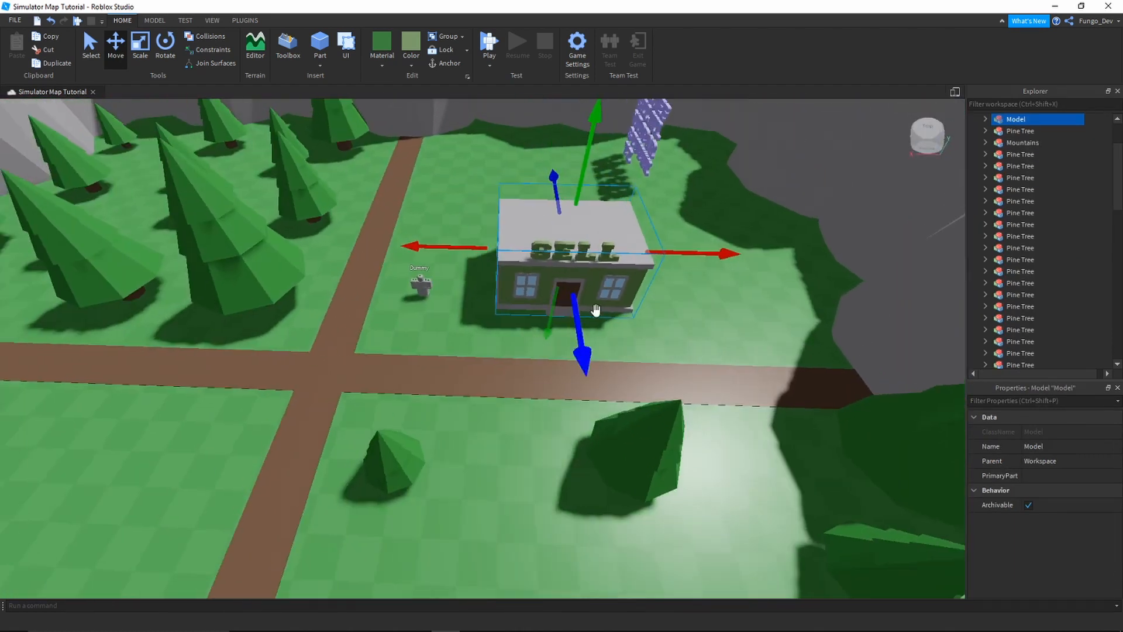
- Move the sell shop model close to the path crossing, with its door facing the path that runs past its front
drag(682, 254, 405, 246)
key(a)
drag(227, 347, 220, 508)
scroll(175, 422, down, 4)
scroll(427, 413, up, 5)
right_drag(427, 413, 427, 413)
key(d)
scroll(428, 413, down, 5)
drag(587, 354, 331, 237)
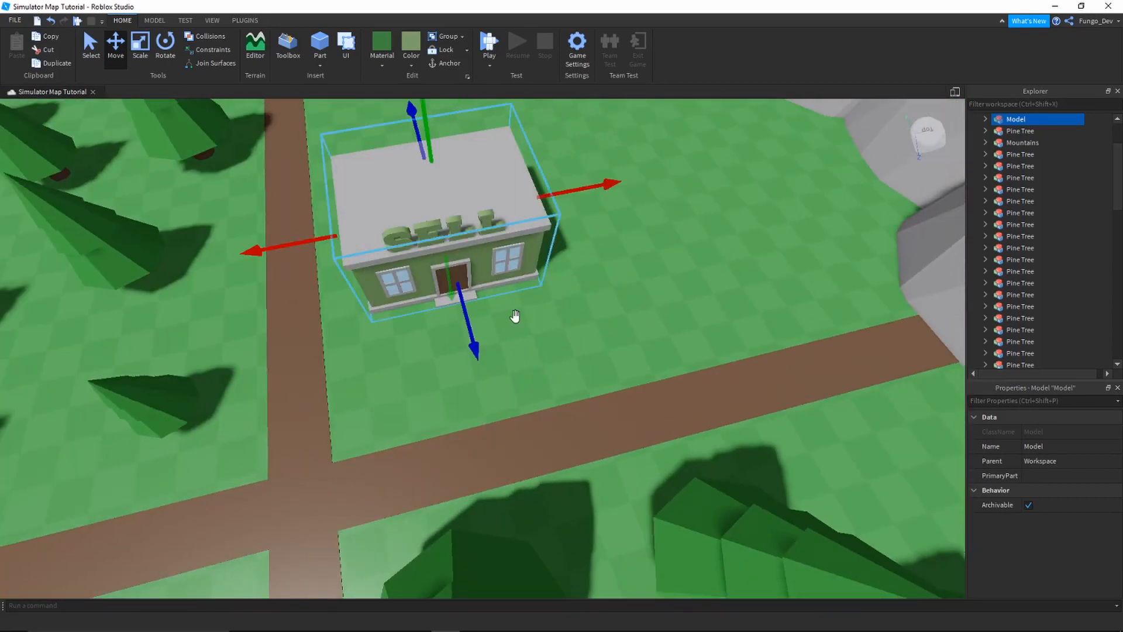
drag(470, 311, 473, 321)
drag(569, 206, 586, 202)
scroll(584, 246, up, 1)
right_drag(584, 246, 584, 246)
scroll(307, 335, down, 1)
- Duplicate the path running beside the shop and move the copy in line with the shop's door
click(304, 320)
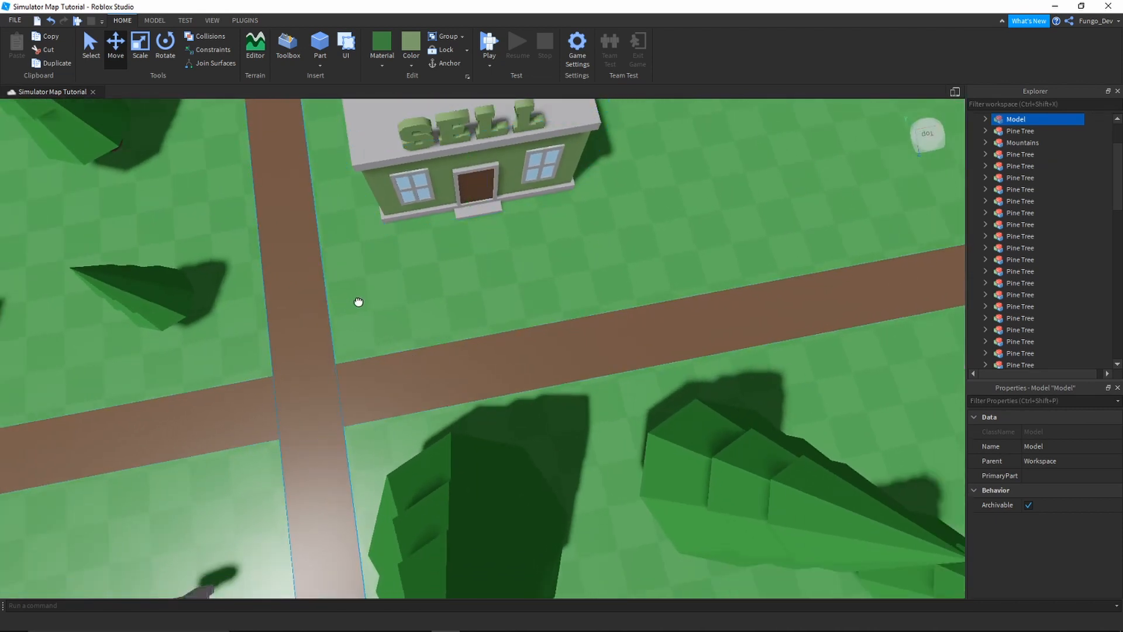
right_drag(412, 293, 412, 293)
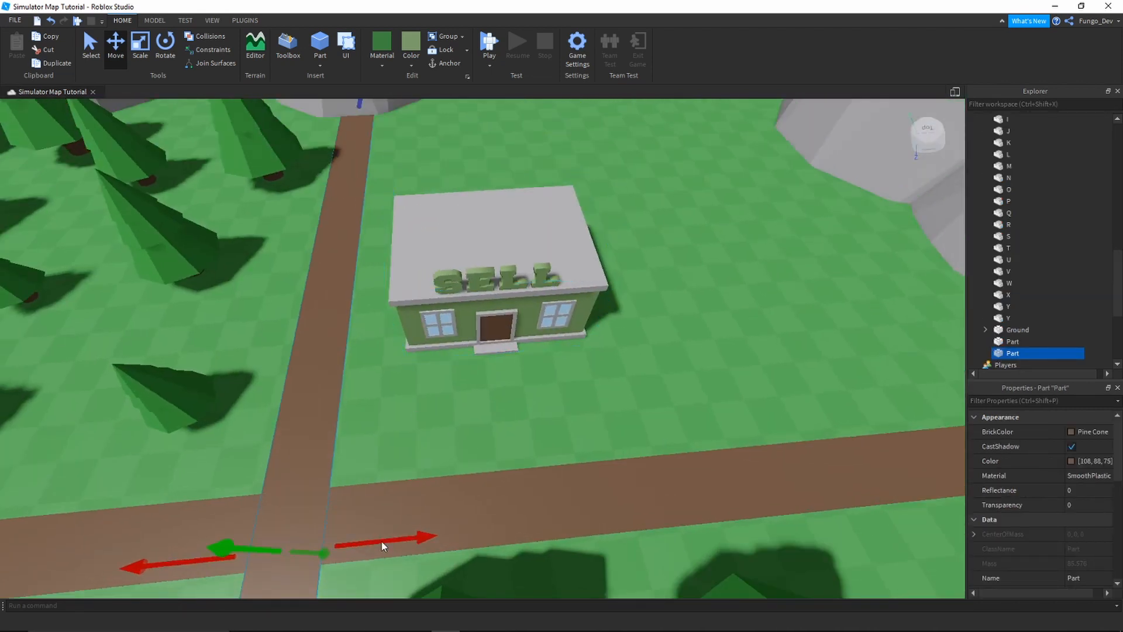
key(ctrl+d)
drag(391, 540, 608, 515)
right_drag(607, 515, 597, 512)
scroll(601, 514, up, 3)
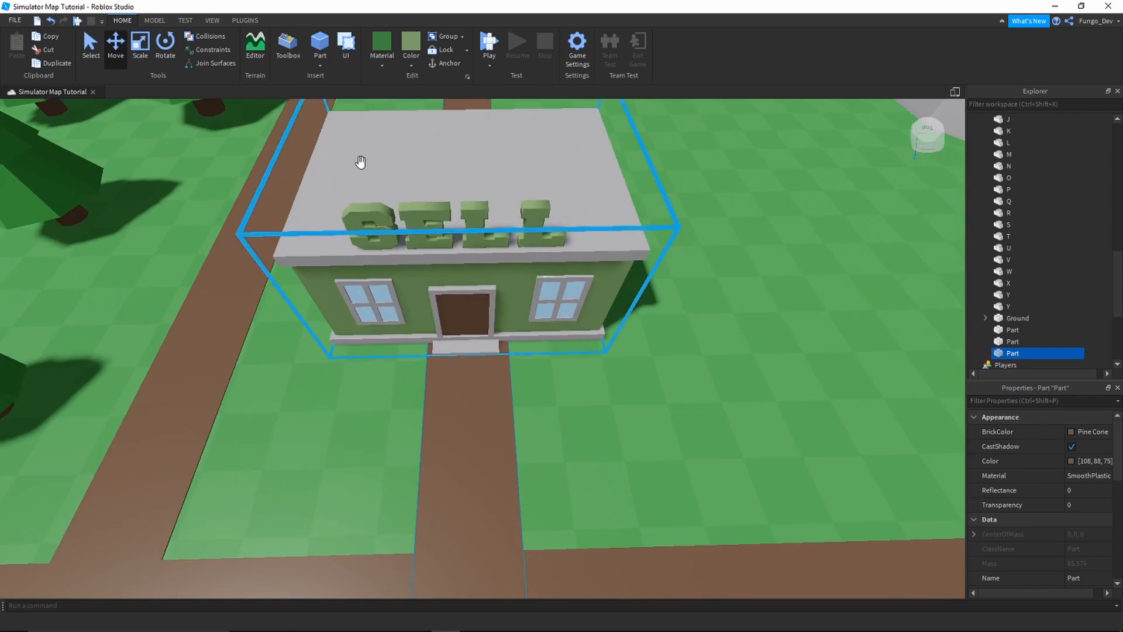
scroll(351, 154, down, 1)
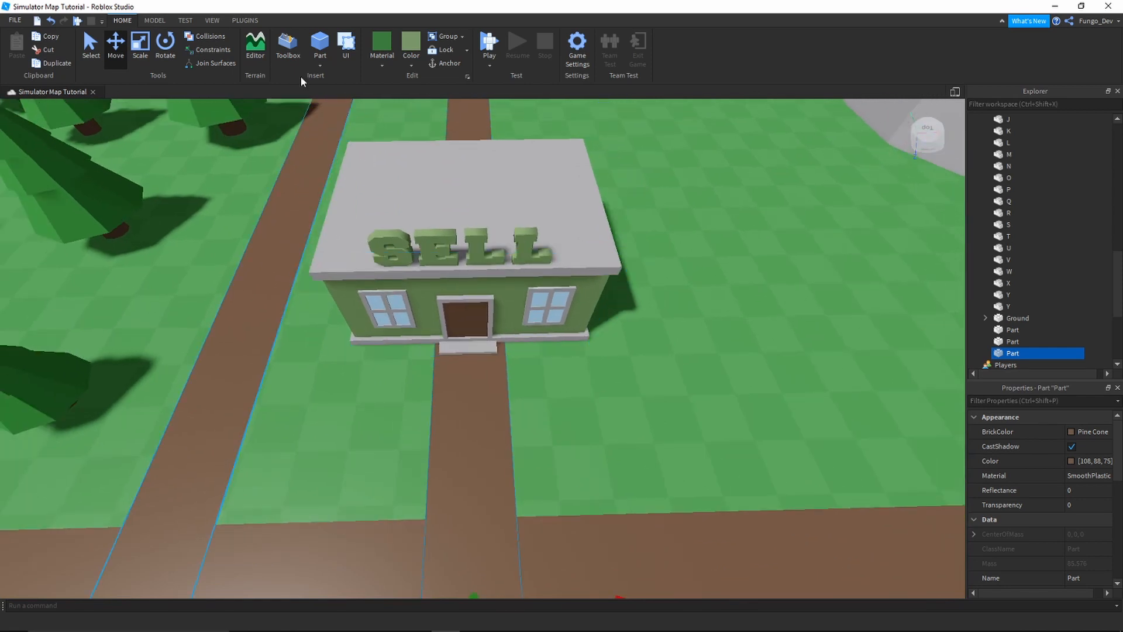
- Nudge the duplicated path so it is centred on the shop's door
click(154, 21)
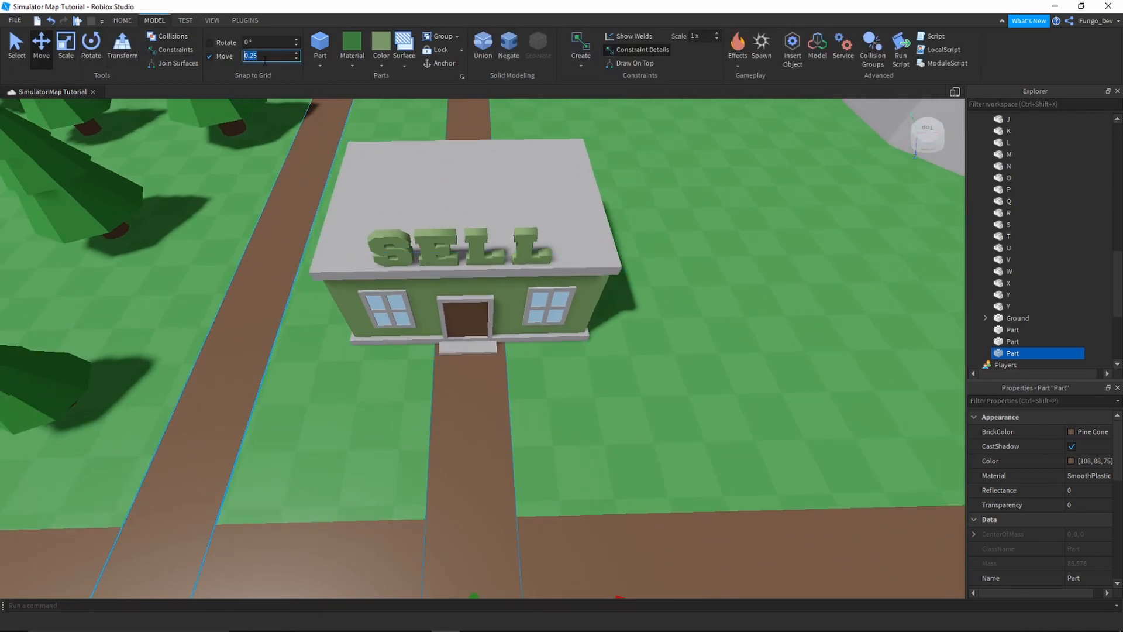
right_drag(490, 398, 492, 403)
scroll(492, 403, down, 1)
drag(554, 494, 551, 492)
right_drag(494, 369, 497, 369)
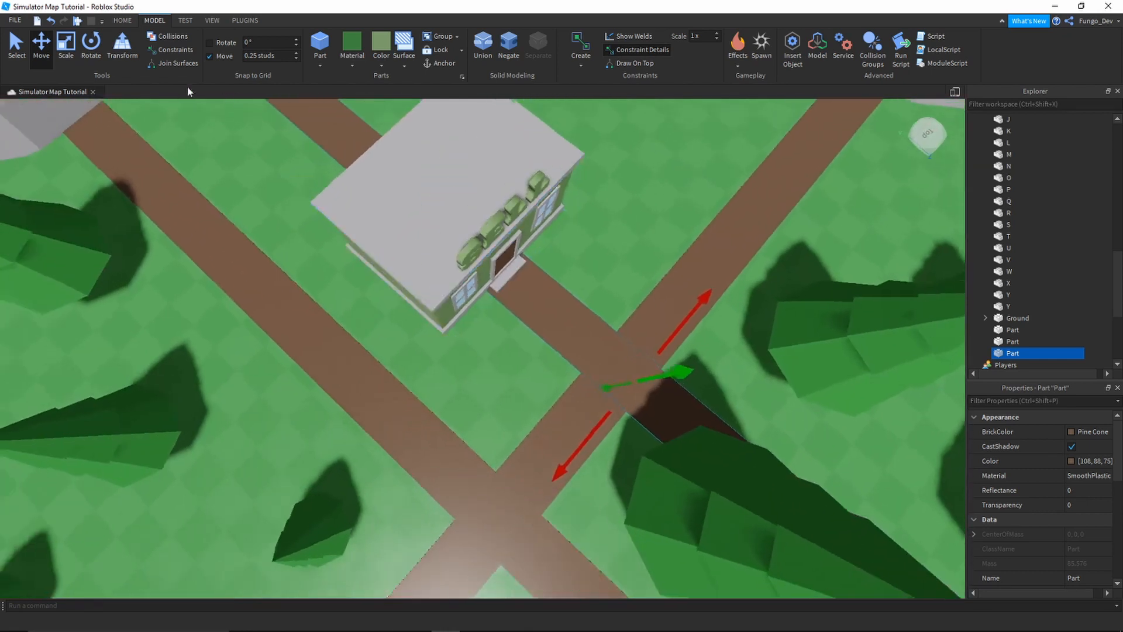
- Scale the duplicated path from behind the shop so that end stops at the building
click(66, 49)
right_drag(518, 325, 516, 322)
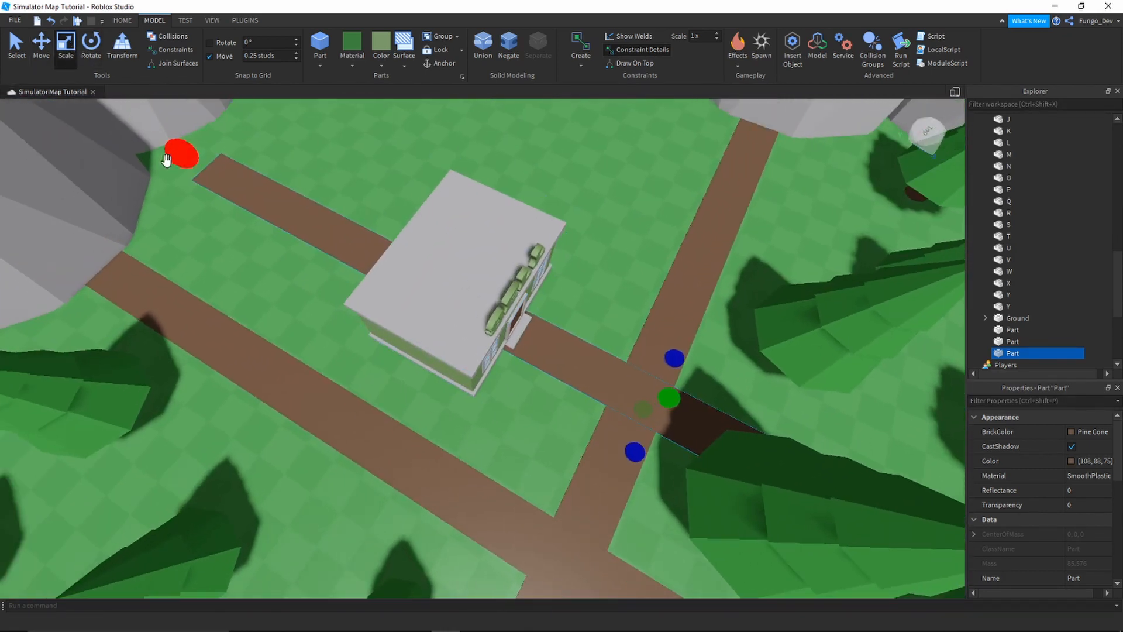
drag(167, 159, 442, 324)
right_drag(442, 324, 447, 321)
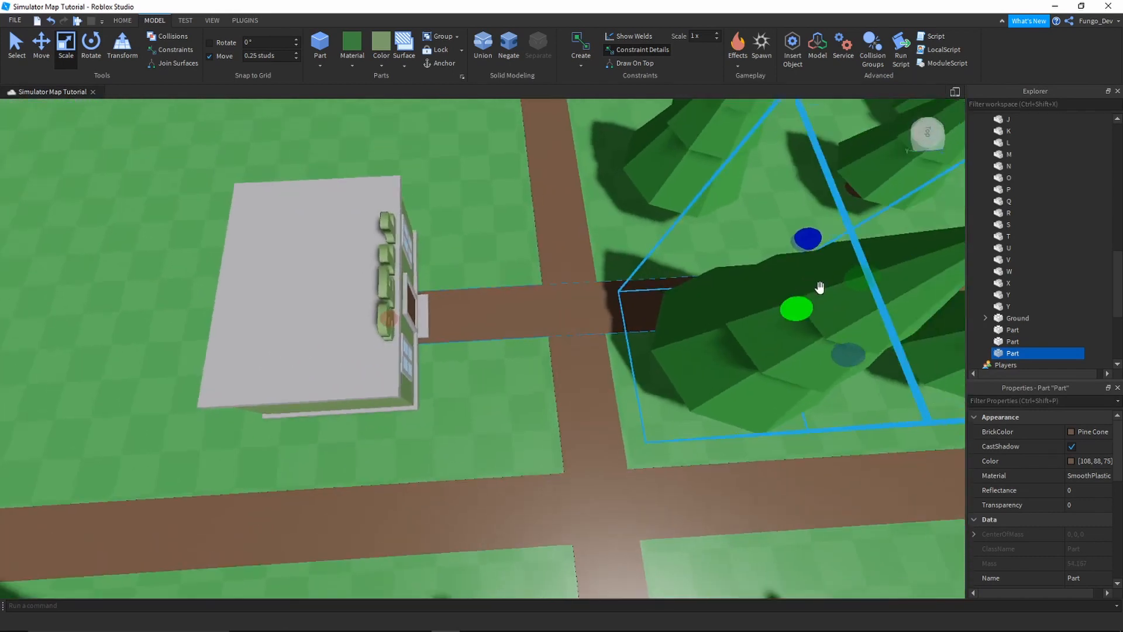
- Shorten the duplicated path's other end so it stops at the near edge of the main path in front of the shop
right_drag(819, 288, 821, 286)
right_drag(912, 287, 914, 284)
drag(917, 256, 530, 399)
right_drag(530, 399, 520, 393)
scroll(515, 390, up, 6)
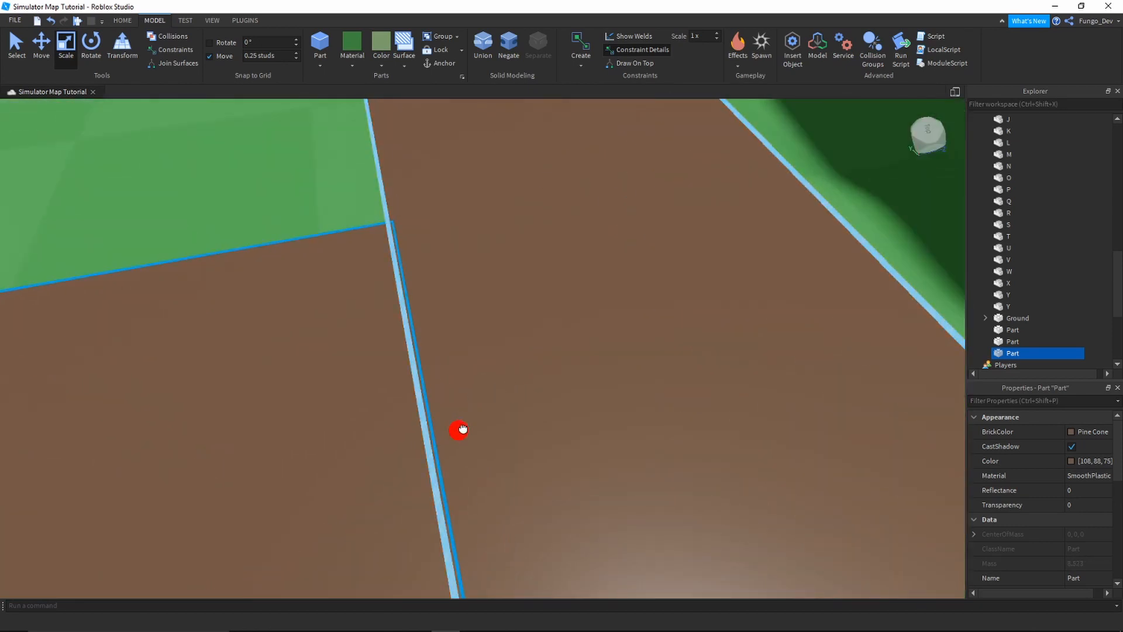
drag(461, 429, 437, 423)
scroll(437, 422, down, 10)
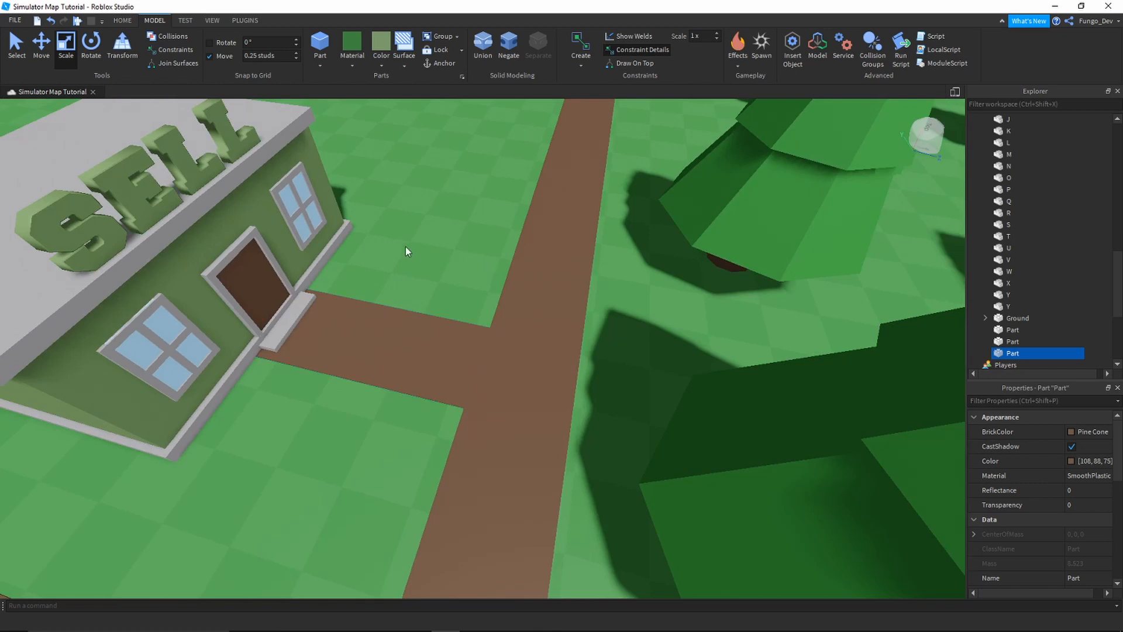
click(405, 250)
- Duplicate the shop together with its door path and place the copy further along the main path, near the mountains
right_drag(405, 251, 468, 381)
scroll(467, 384, up, 5)
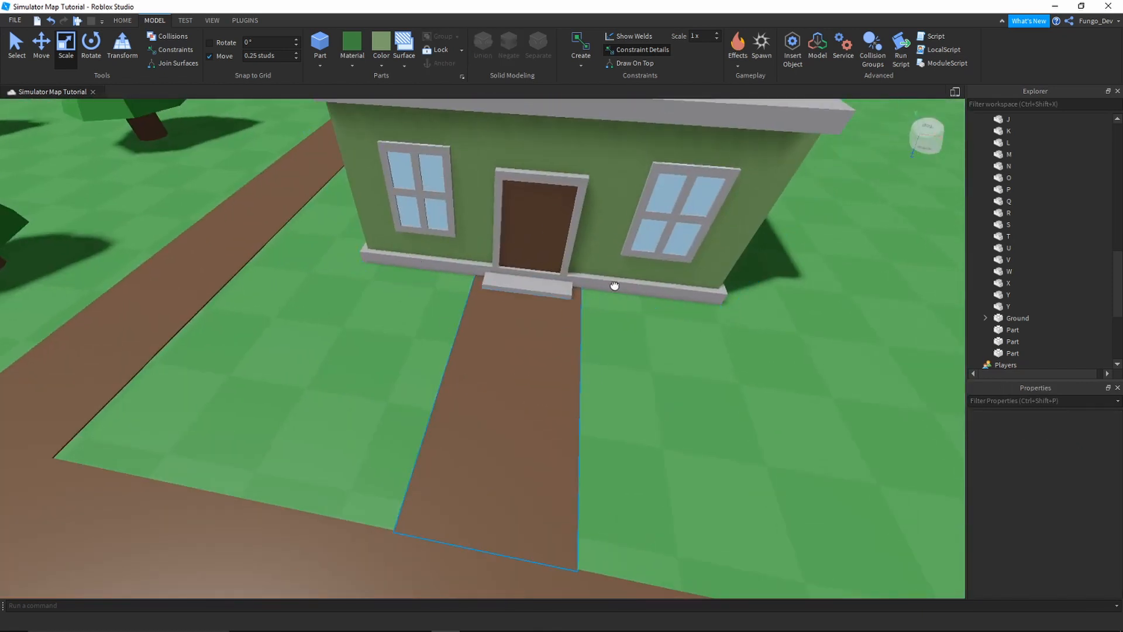
click(590, 241)
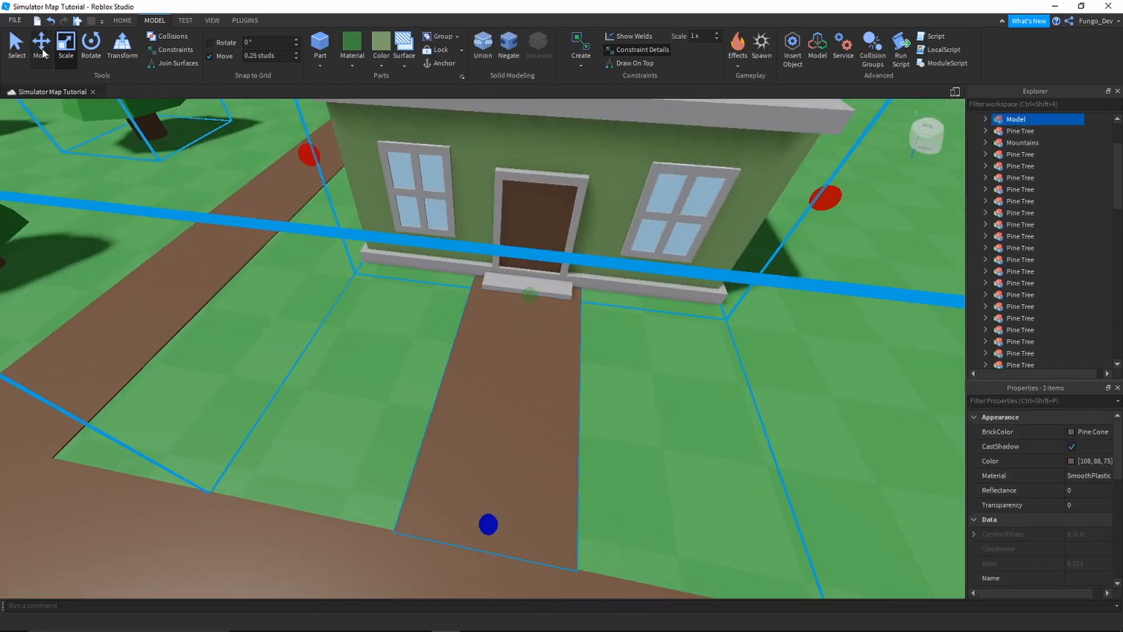
click(42, 53)
right_drag(406, 319, 408, 320)
scroll(407, 320, down, 10)
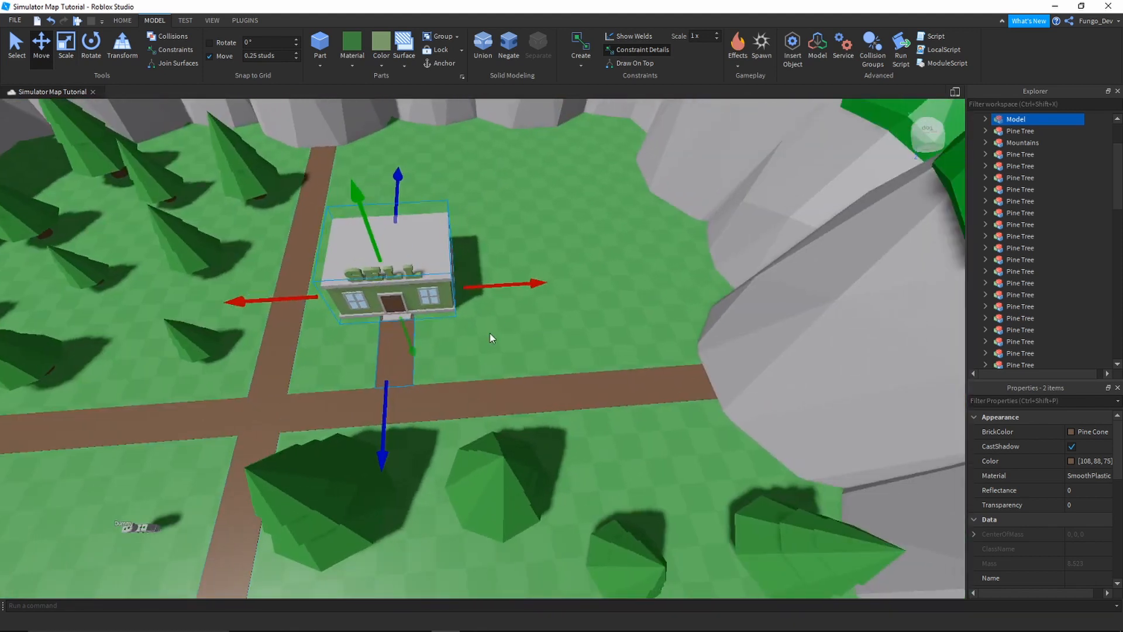
key(ctrl+d)
drag(494, 285, 682, 285)
scroll(491, 344, up, 3)
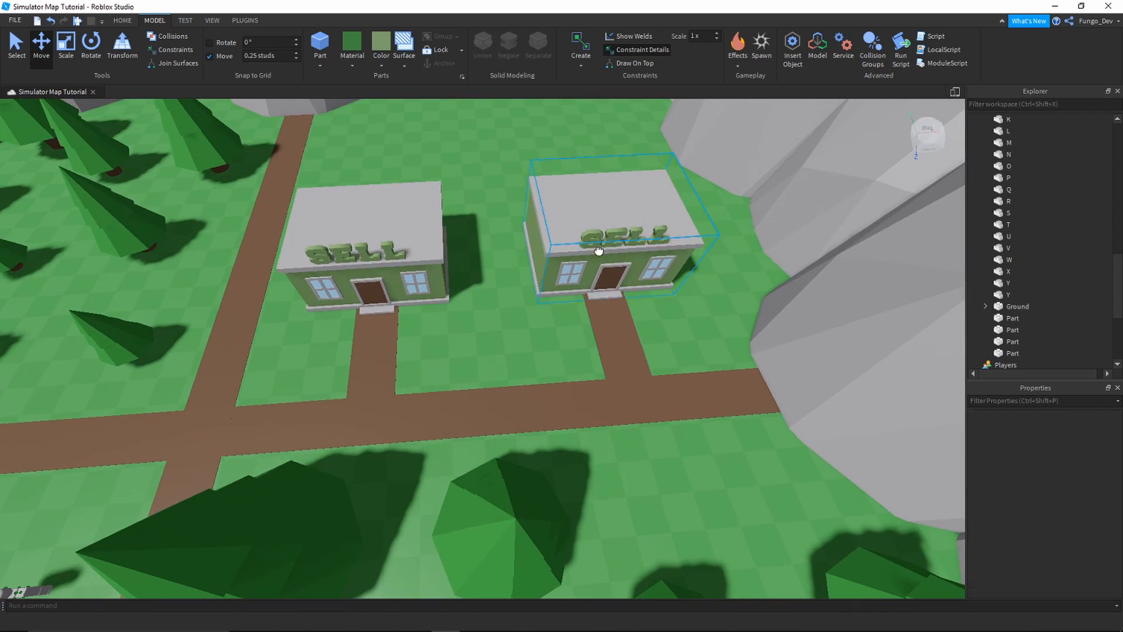
click(588, 263)
click(469, 334)
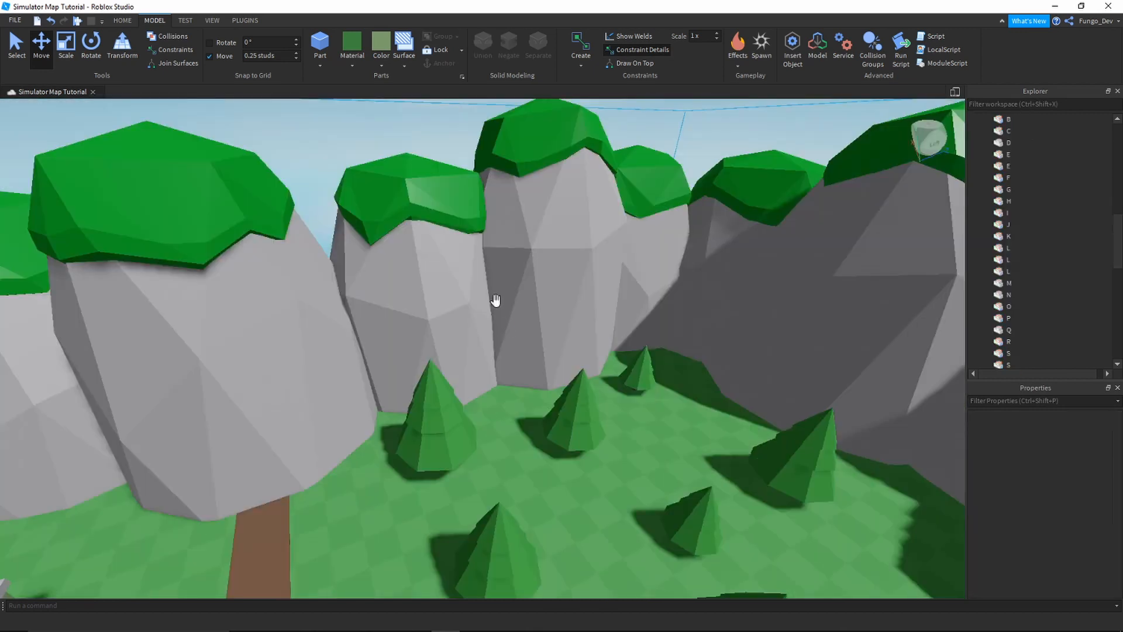
- Paint the walls of the second shop cyan
right_drag(494, 299, 381, 82)
key(w)
click(385, 61)
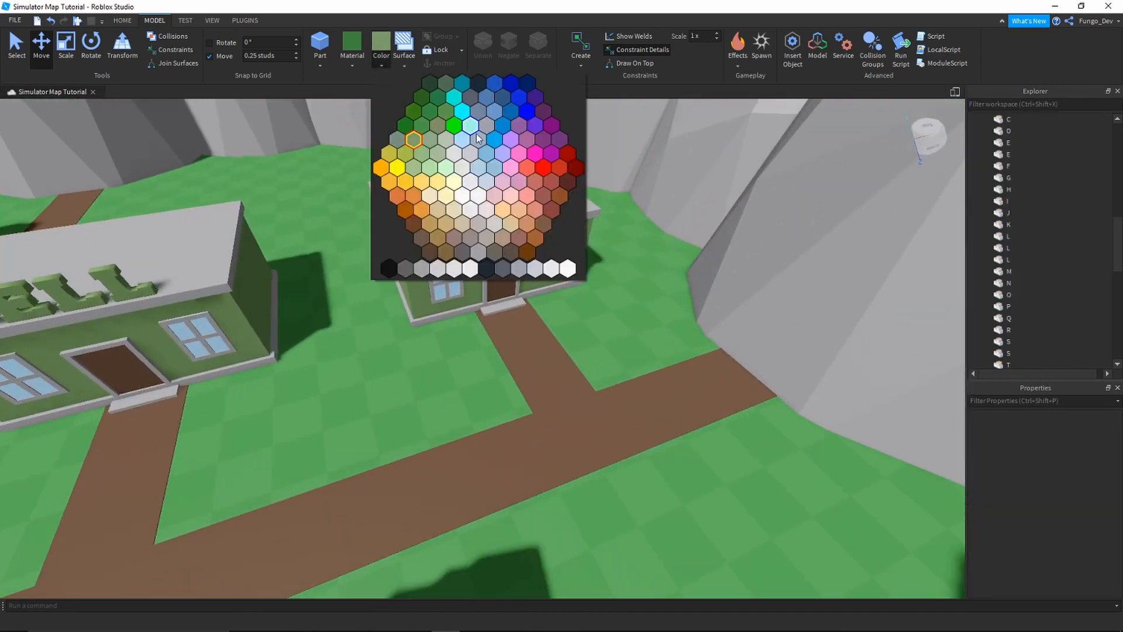
click(494, 141)
right_drag(548, 300, 550, 301)
key(w)
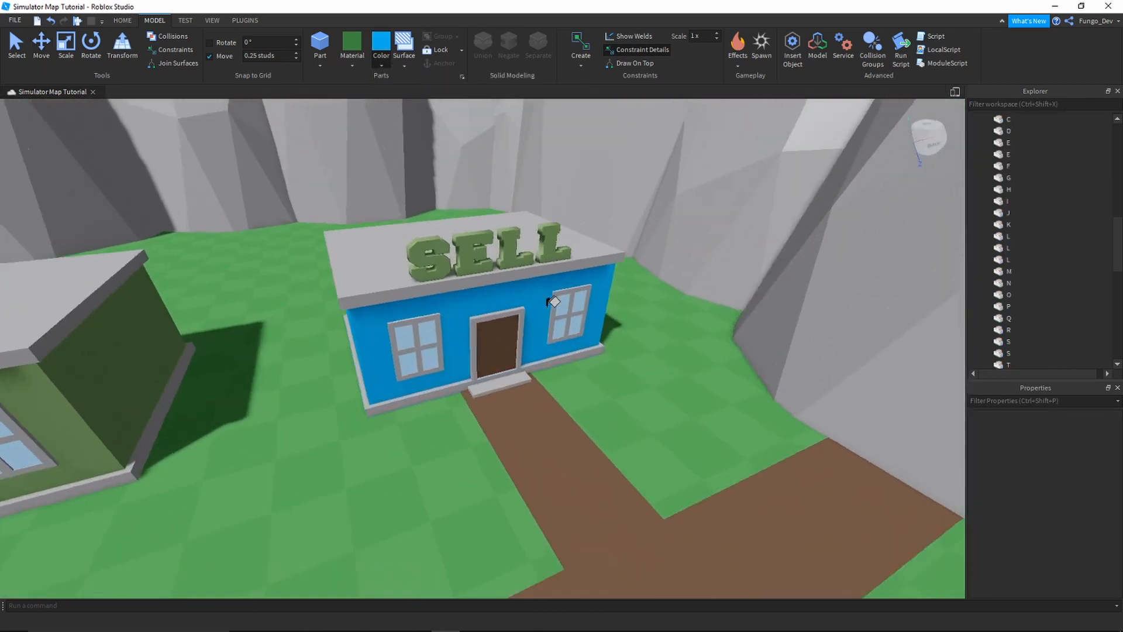
- Delete the four SELL letters from the roof of the blue shop
key(a)
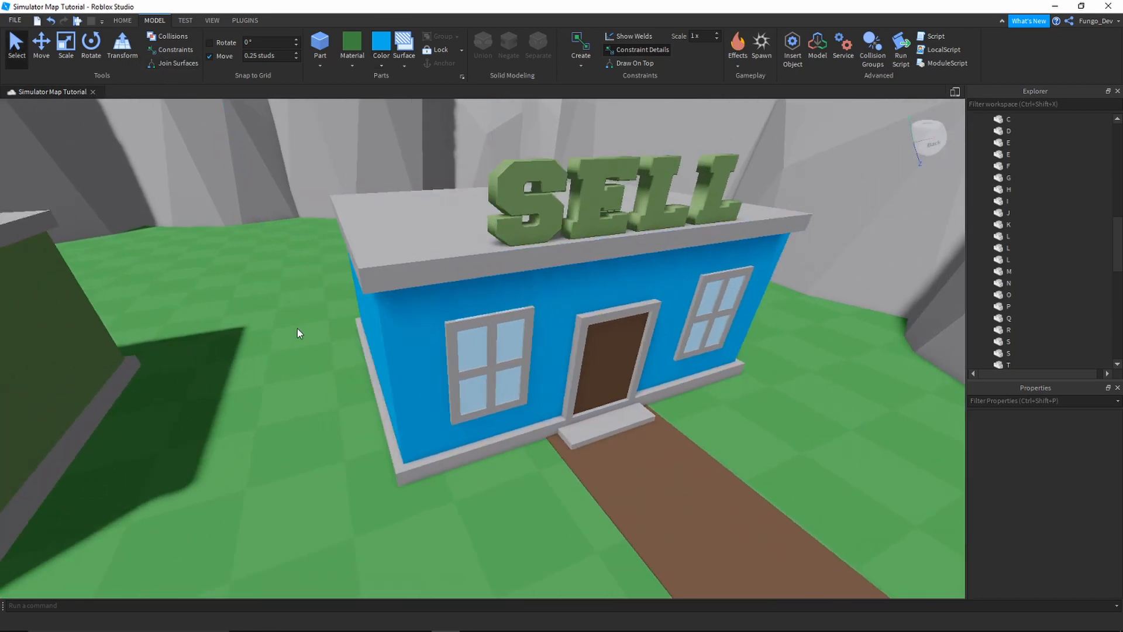
key(d)
right_drag(297, 328, 514, 193)
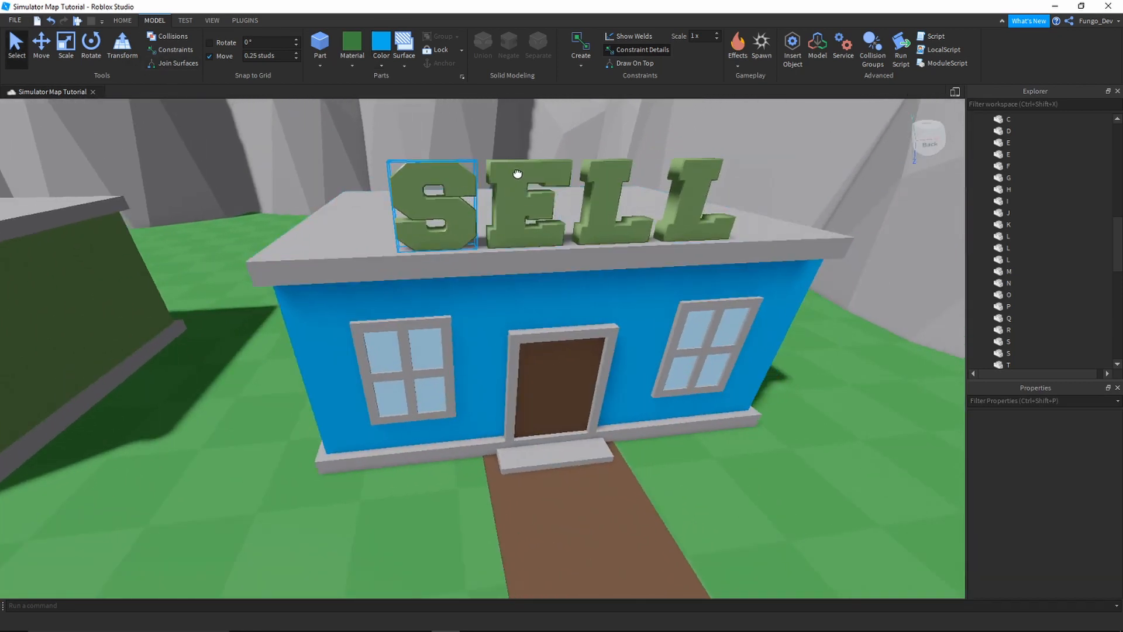
ctrl+click(515, 178)
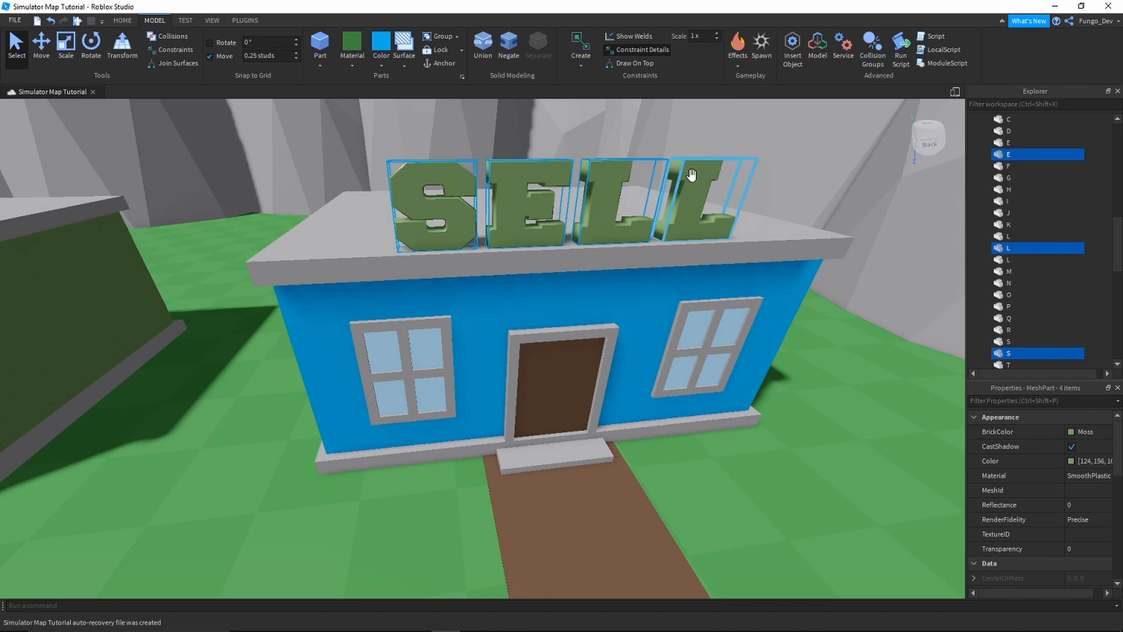
key(Delete)
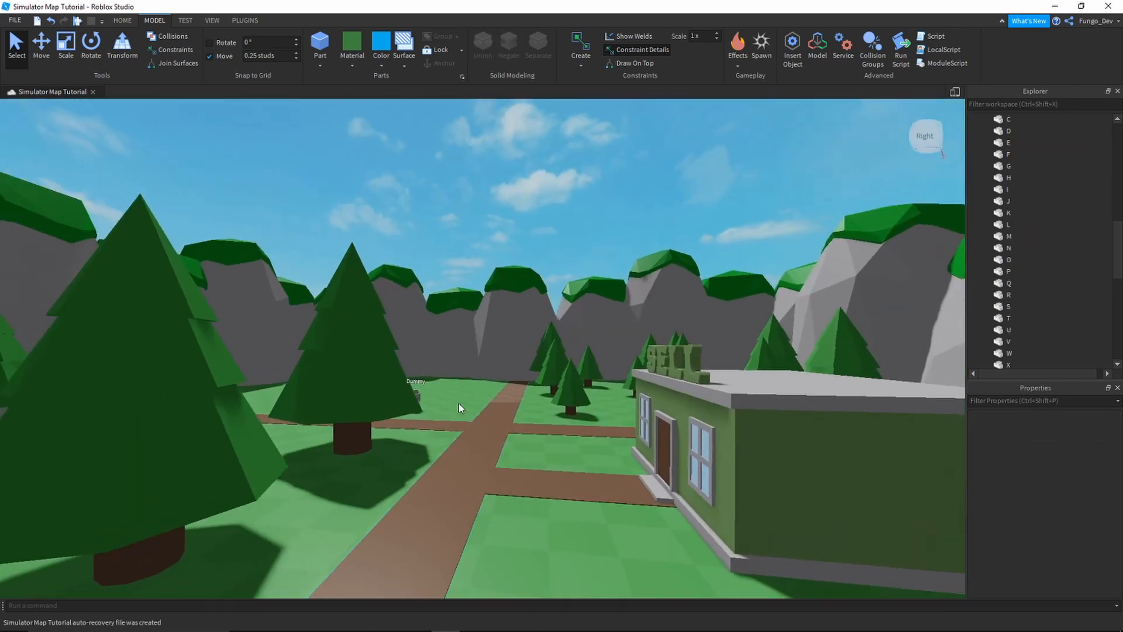
- Duplicate the letters S, H, O and P from the alphabet set and place the copies in front of it
key(w)
right_drag(458, 402, 459, 403)
key(a)
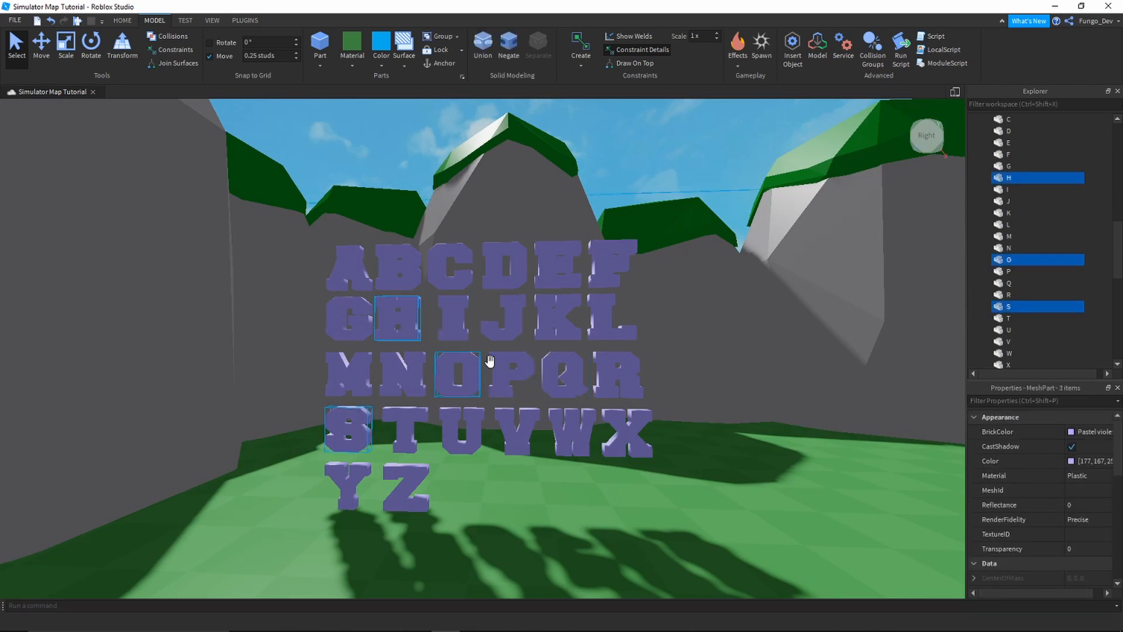
key(ctrl+d)
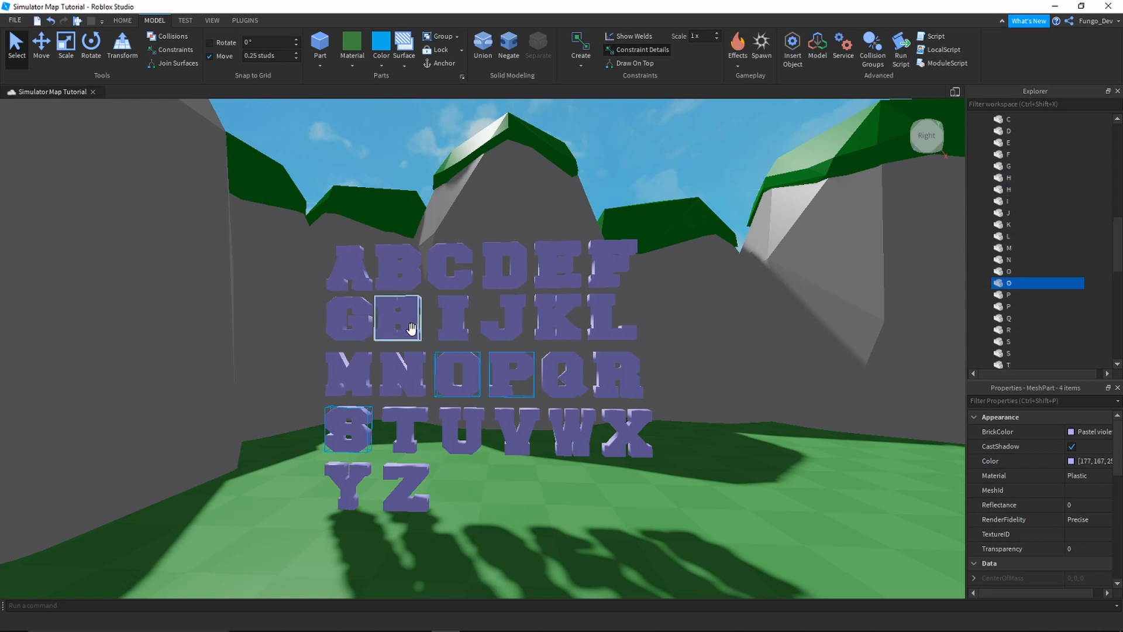
drag(409, 329, 444, 483)
right_drag(444, 462, 443, 482)
key(s)
drag(443, 482, 442, 503)
key(w)
key(a)
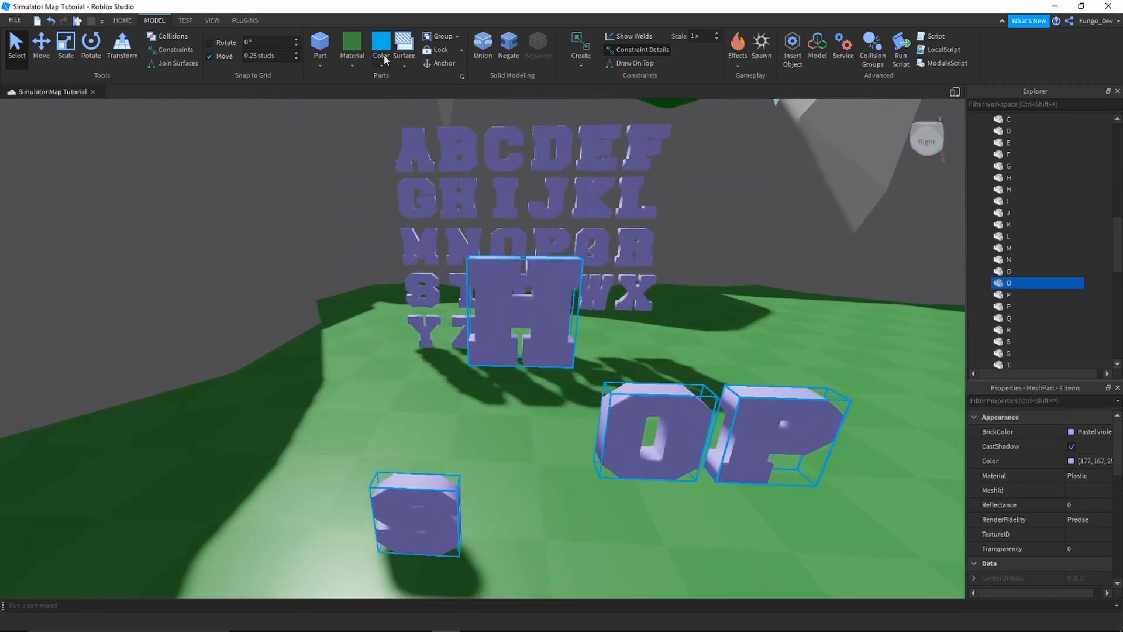
- Paint the copied H, S, O and P letters cyan
click(487, 279)
click(451, 486)
click(619, 418)
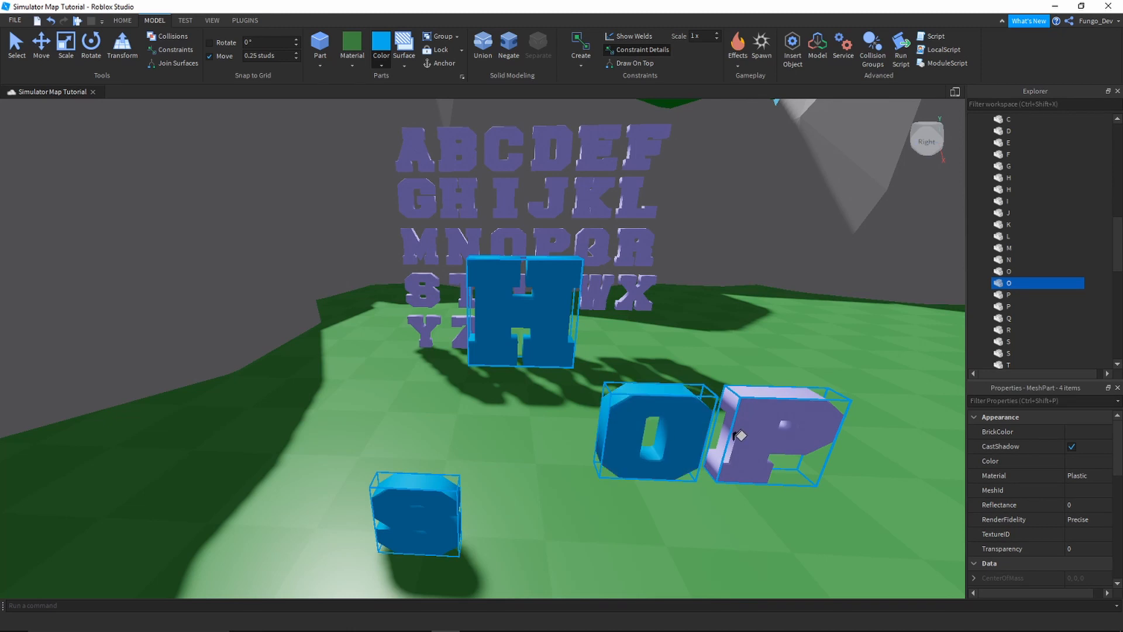
click(739, 434)
click(38, 57)
click(19, 52)
click(522, 476)
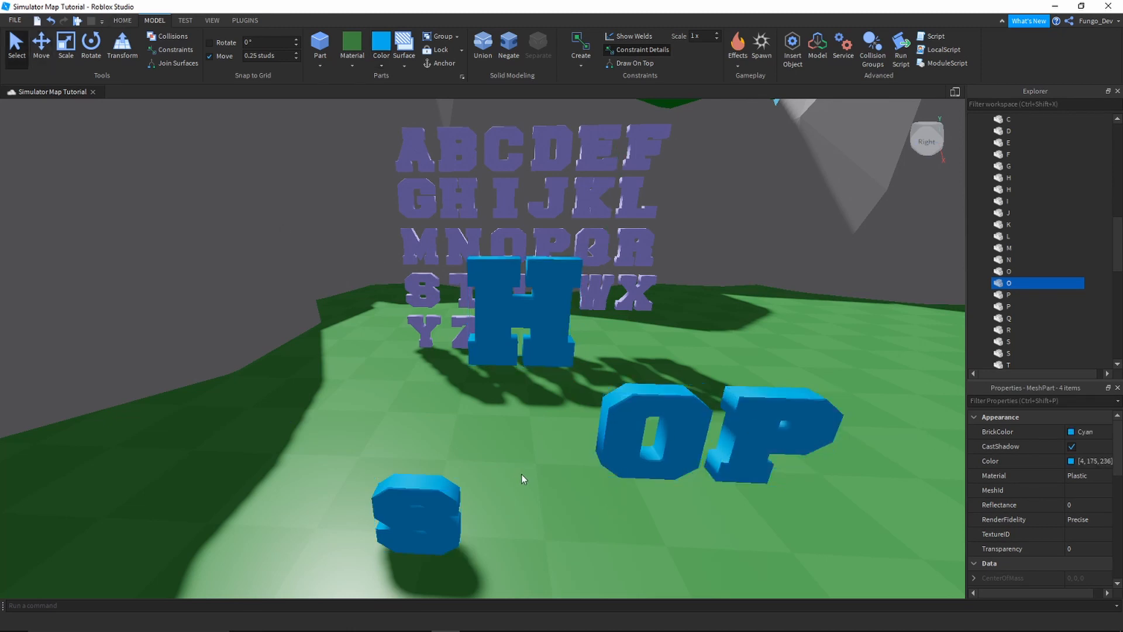
- Arrange the cyan letters in a row on the grass to spell SHOP
right_drag(522, 474, 508, 468)
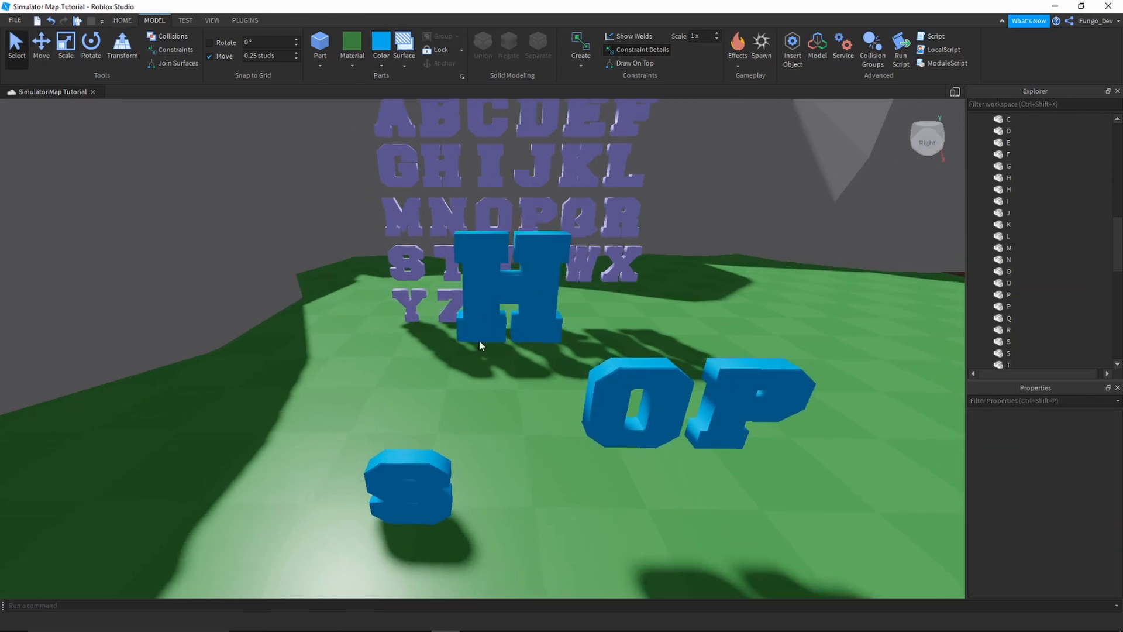
drag(494, 512, 486, 527)
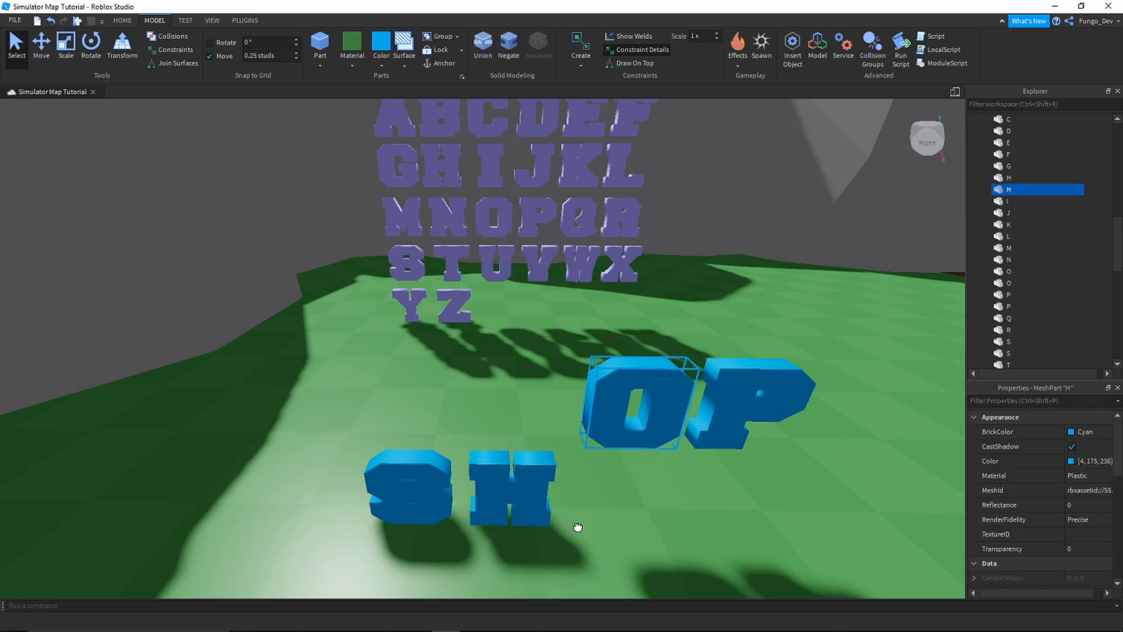
drag(580, 518, 584, 529)
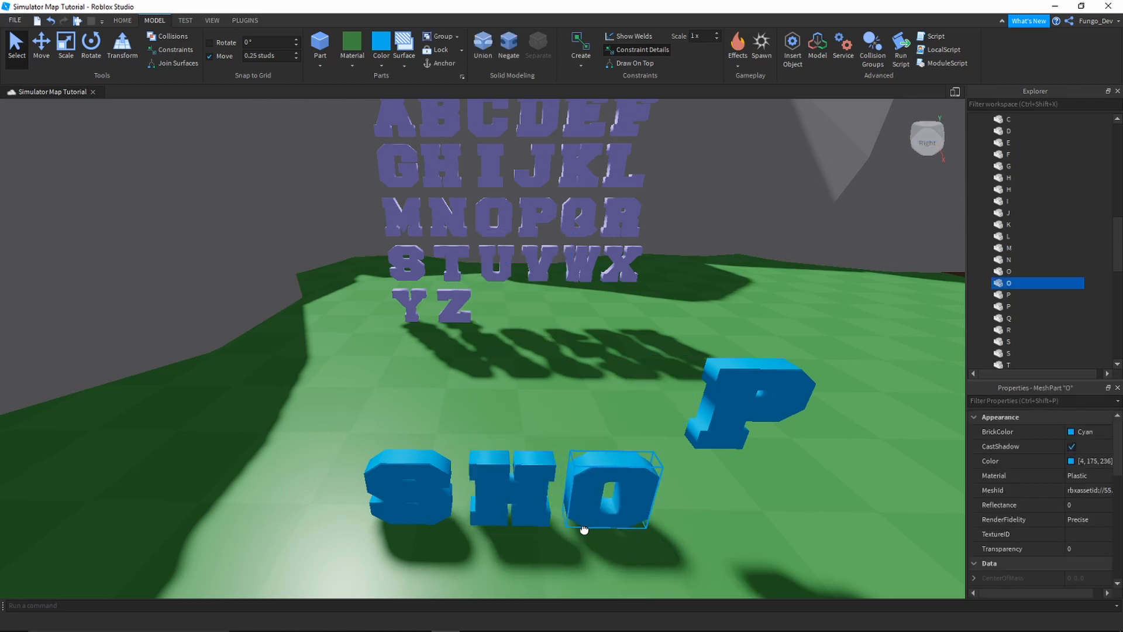
drag(704, 440, 682, 527)
right_drag(682, 526, 683, 532)
- Shift the cyan H, O and P letters along the row to even out the spacing of the word SHOP
click(42, 46)
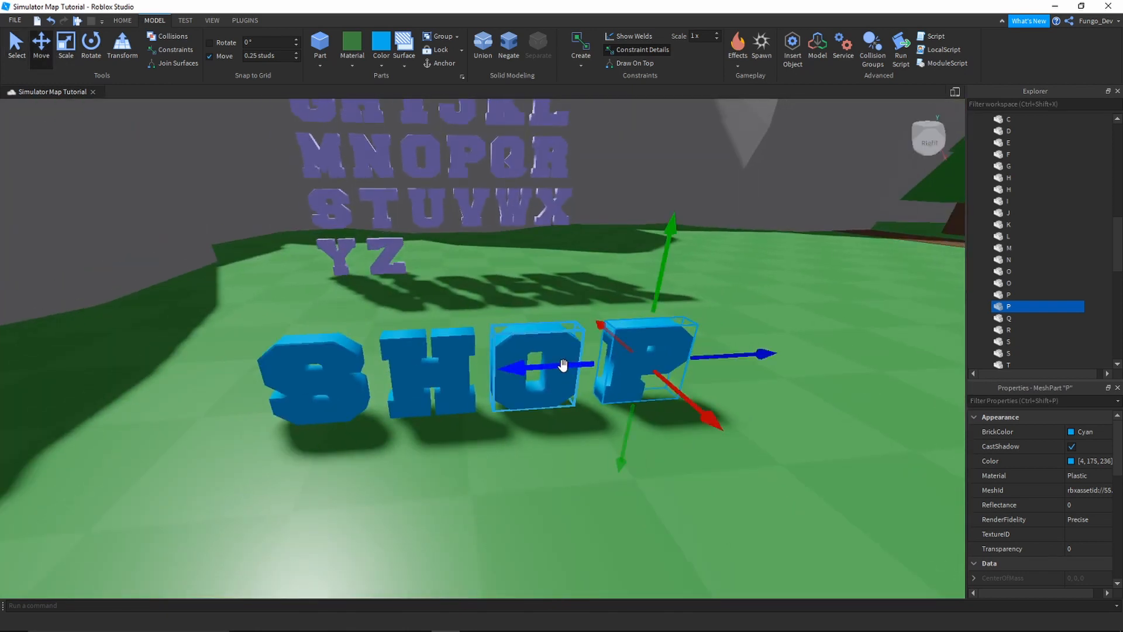
ctrl+click(430, 368)
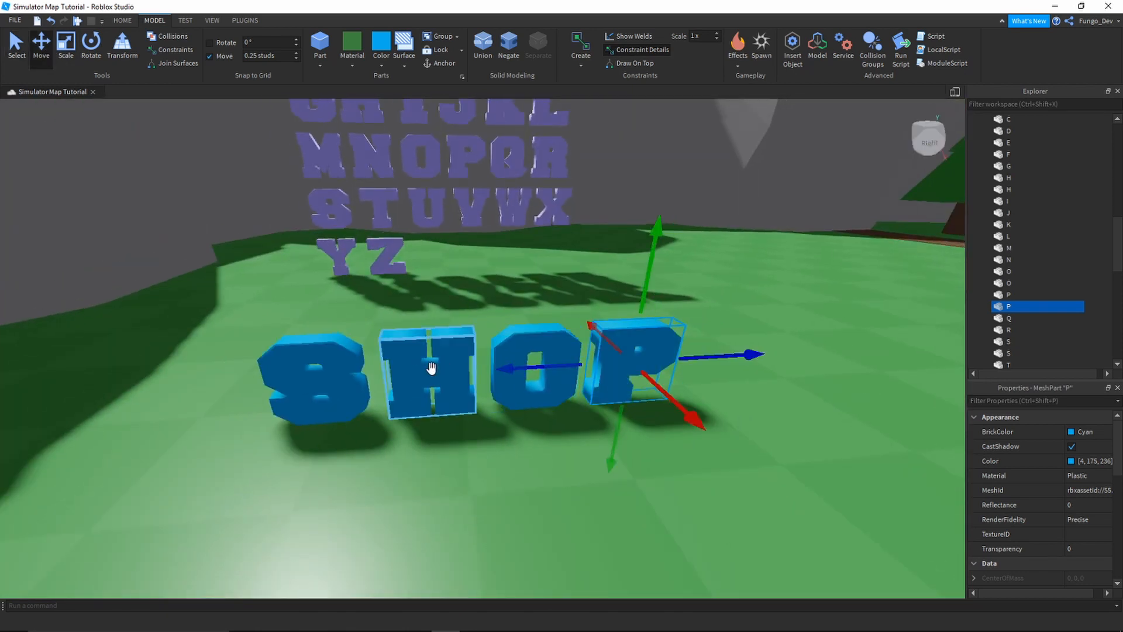
ctrl+click(503, 371)
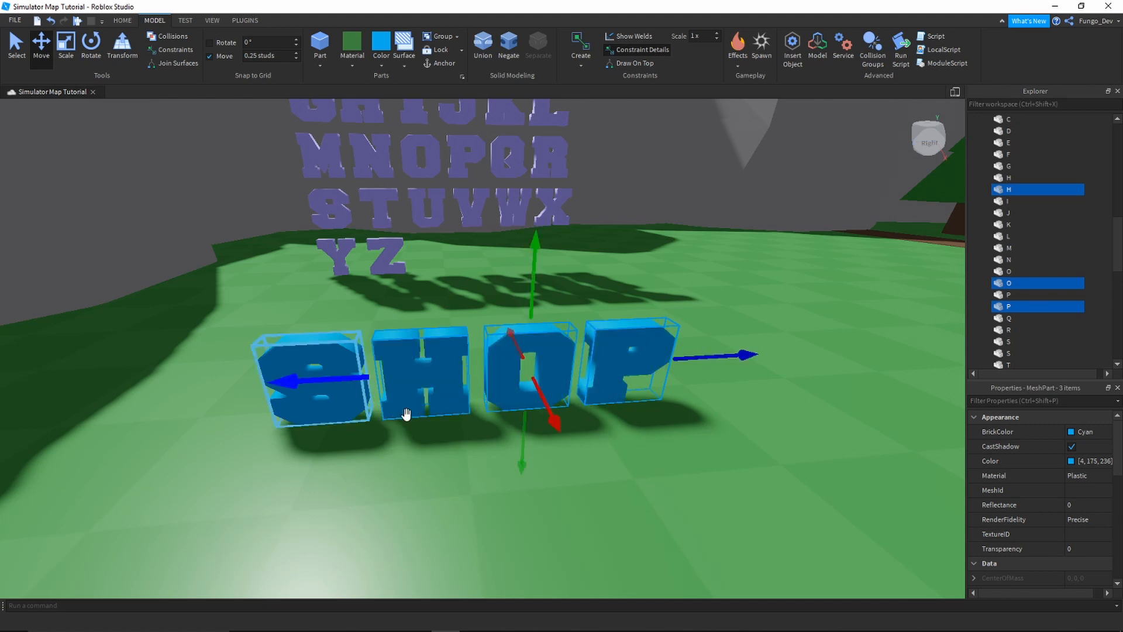
click(477, 413)
click(498, 378)
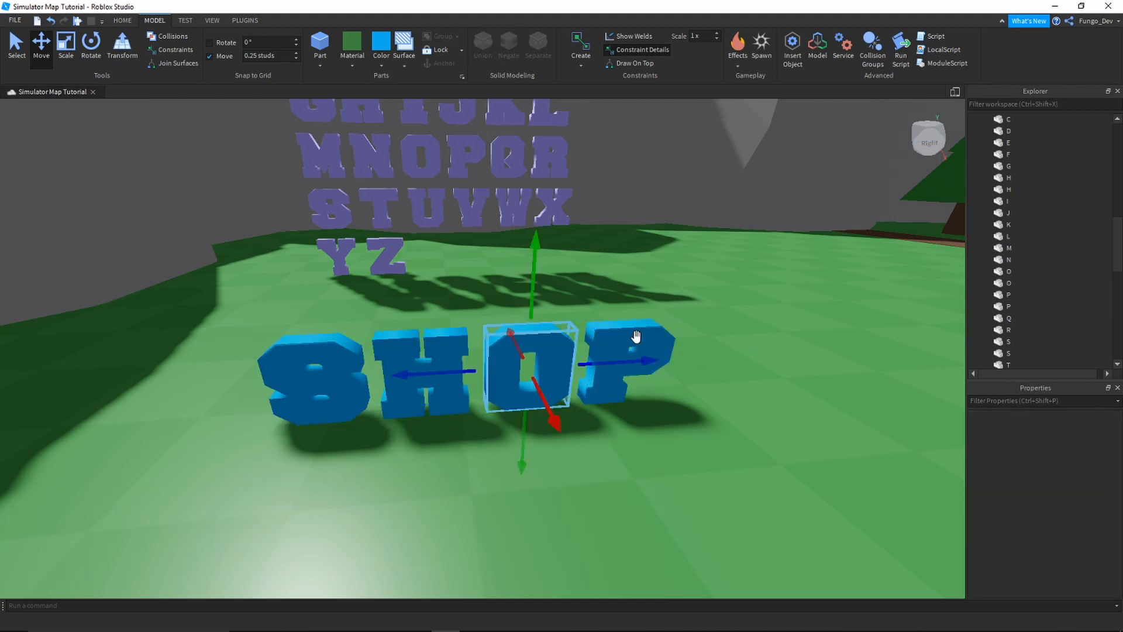
ctrl+click(612, 335)
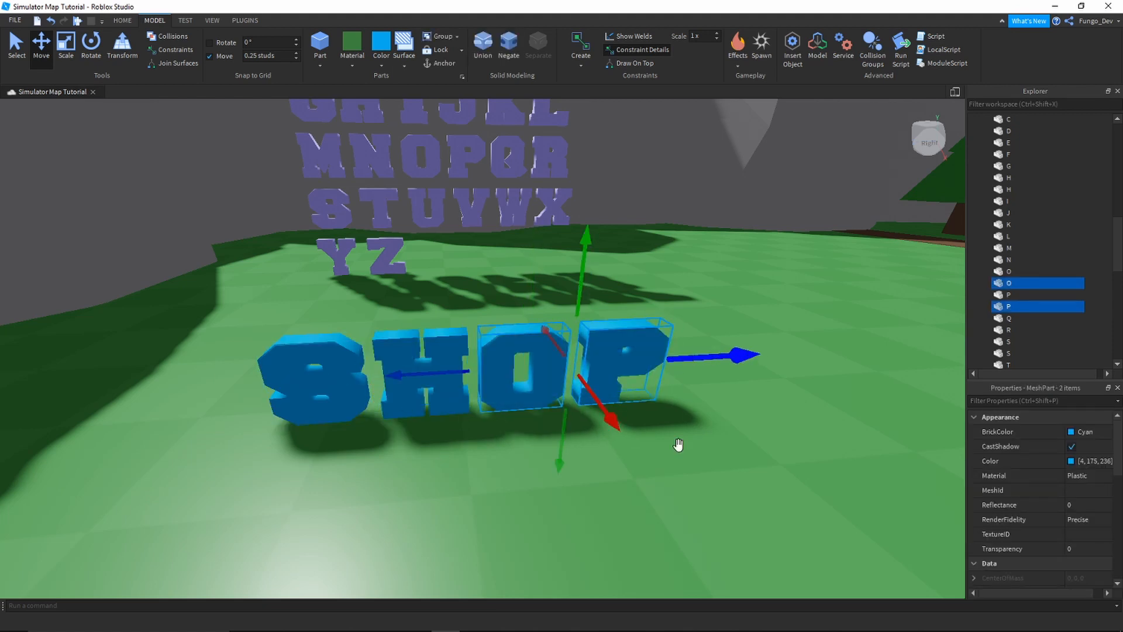
- Delete the complete purple alphabet set standing behind the cyan SHOP letters
click(520, 299)
right_drag(519, 300, 527, 293)
key(s)
drag(601, 290, 602, 290)
key(Delete)
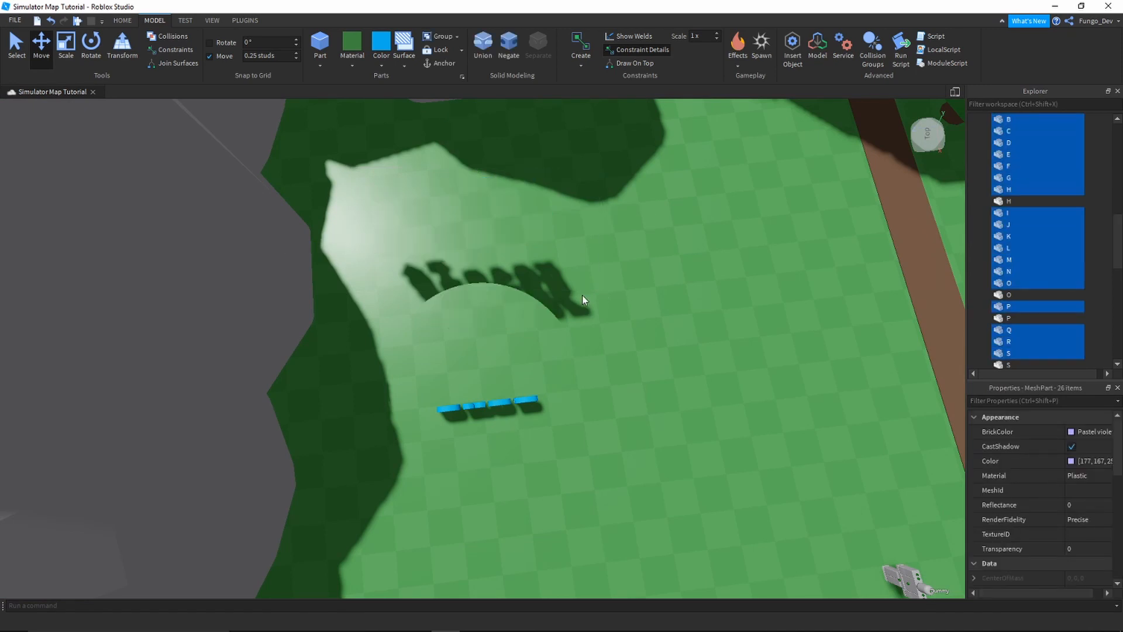
- Select the four cyan SHOP letters together and move them from the grass onto the roof of the blue shop
drag(572, 436, 573, 436)
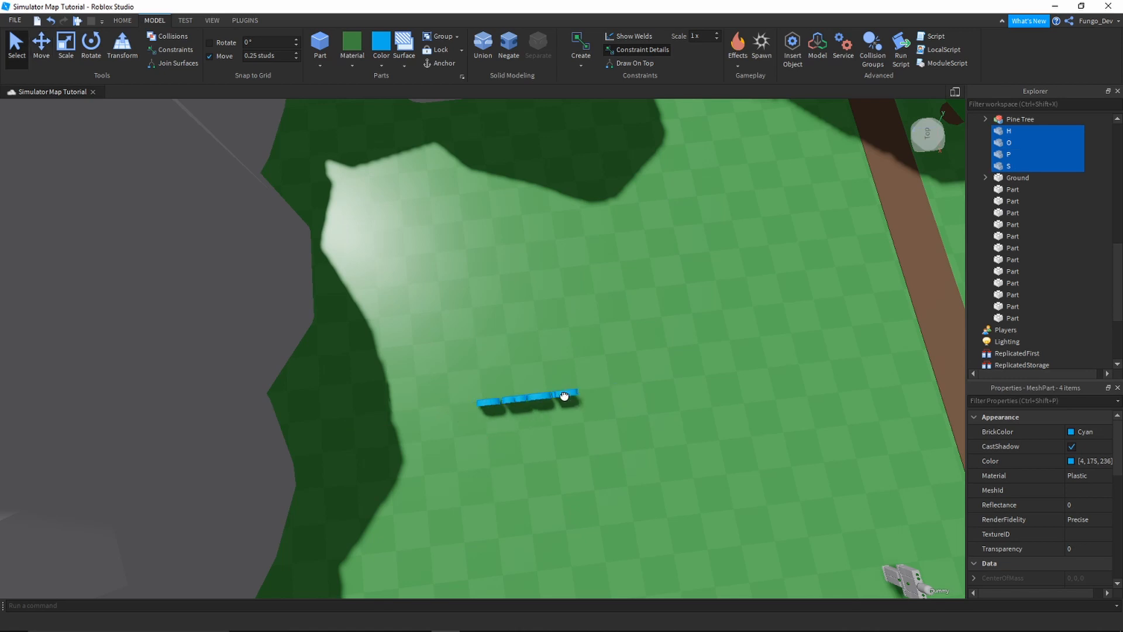
drag(564, 396, 582, 393)
right_drag(564, 396, 581, 392)
drag(582, 392, 574, 402)
right_drag(582, 393, 574, 402)
key(w)
drag(574, 401, 556, 398)
right_drag(574, 401, 556, 398)
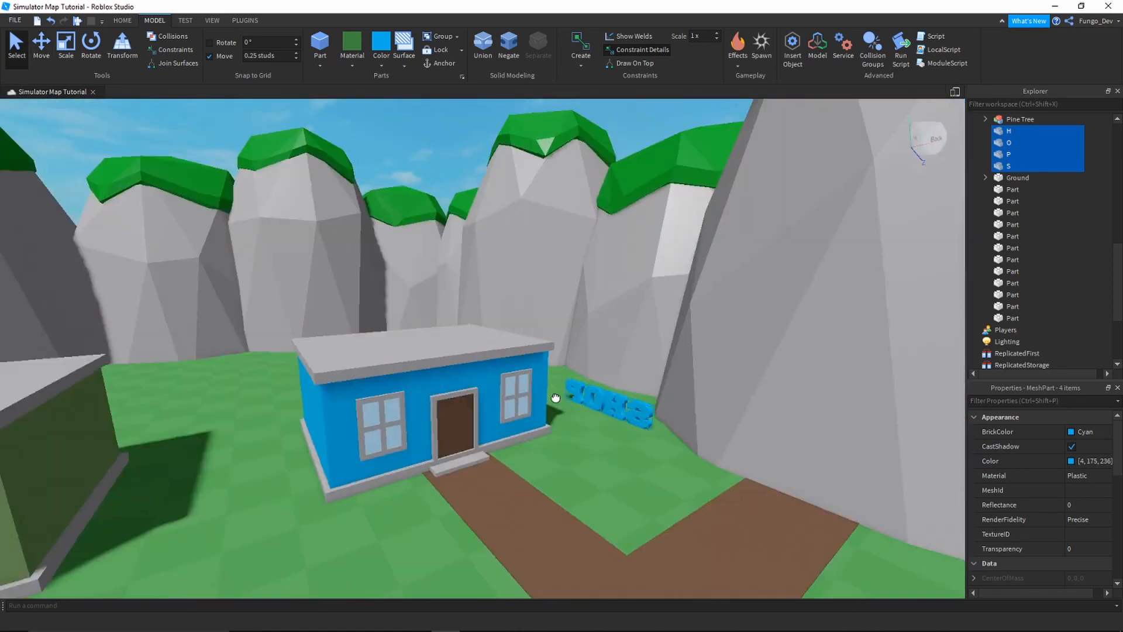
drag(556, 398, 544, 396)
right_drag(556, 397, 544, 396)
drag(544, 396, 460, 391)
- Rotate the SHOP letters so they stand upright and face the front of the blue shop
key(r)
key(r)
key(ctrl+r)
key(ctrl+r)
key(ctrl+r)
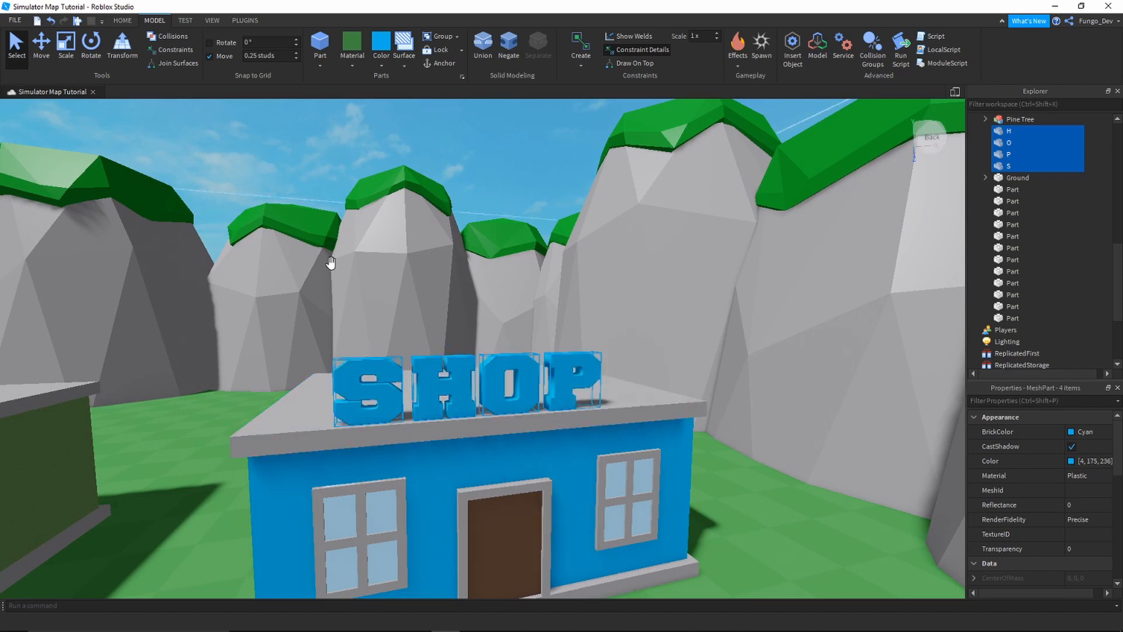
- Center the SHOP letters above the door and adjust their distance from the roof's front edge
click(56, 52)
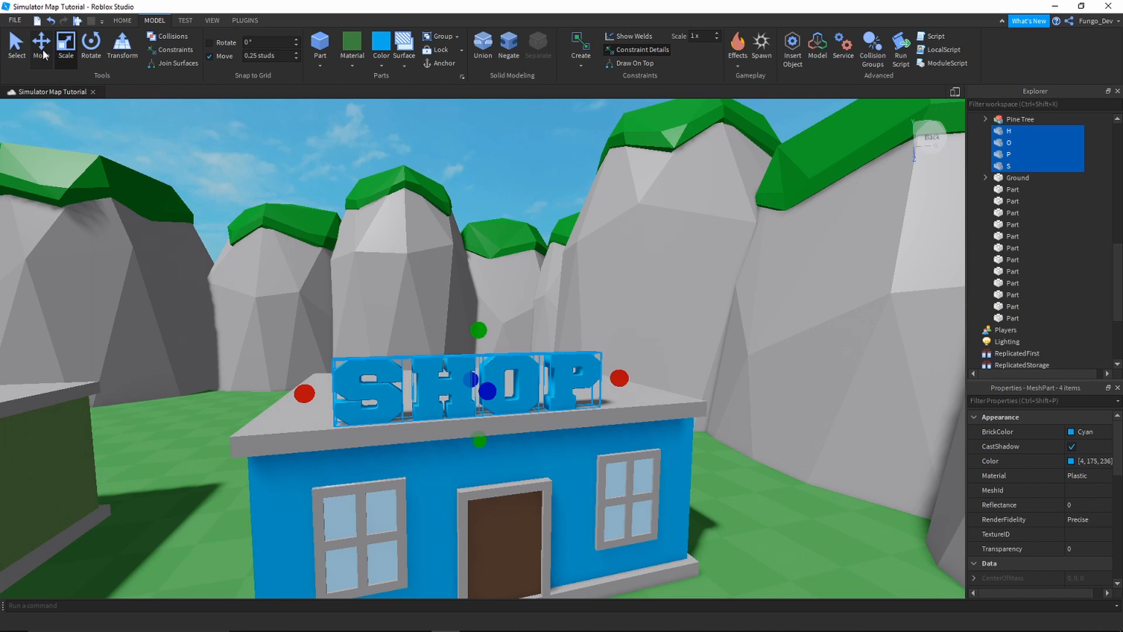
click(44, 54)
scroll(637, 394, up, 4)
right_drag(637, 396, 666, 422)
scroll(666, 422, down, 3)
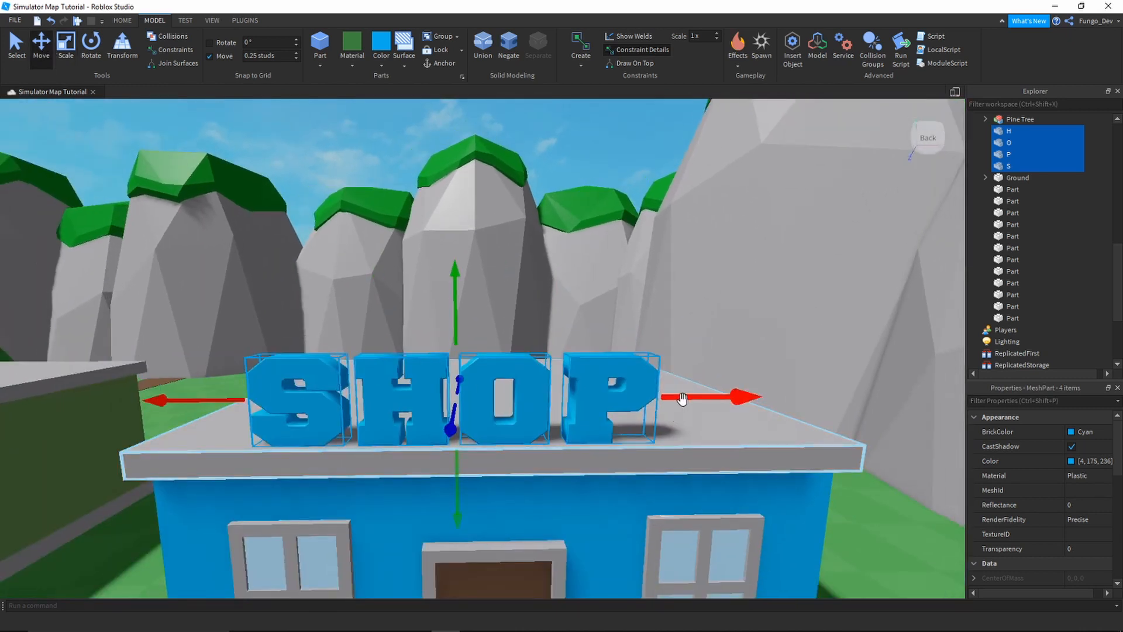
drag(683, 399, 723, 393)
right_drag(723, 393, 726, 394)
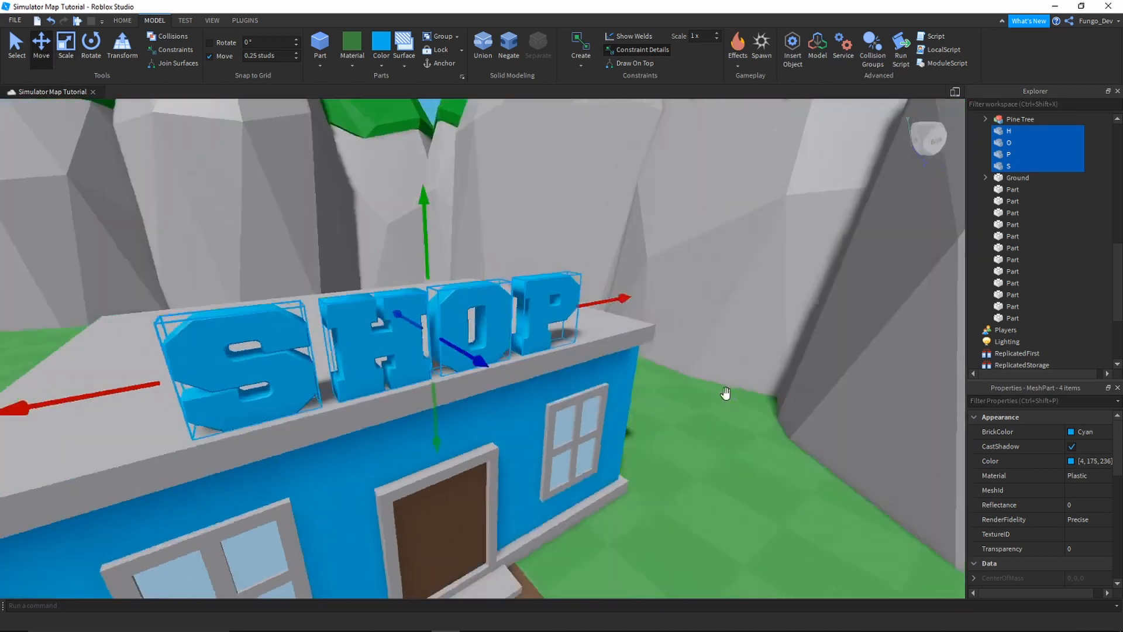
scroll(726, 394, down, 4)
right_drag(578, 353, 585, 353)
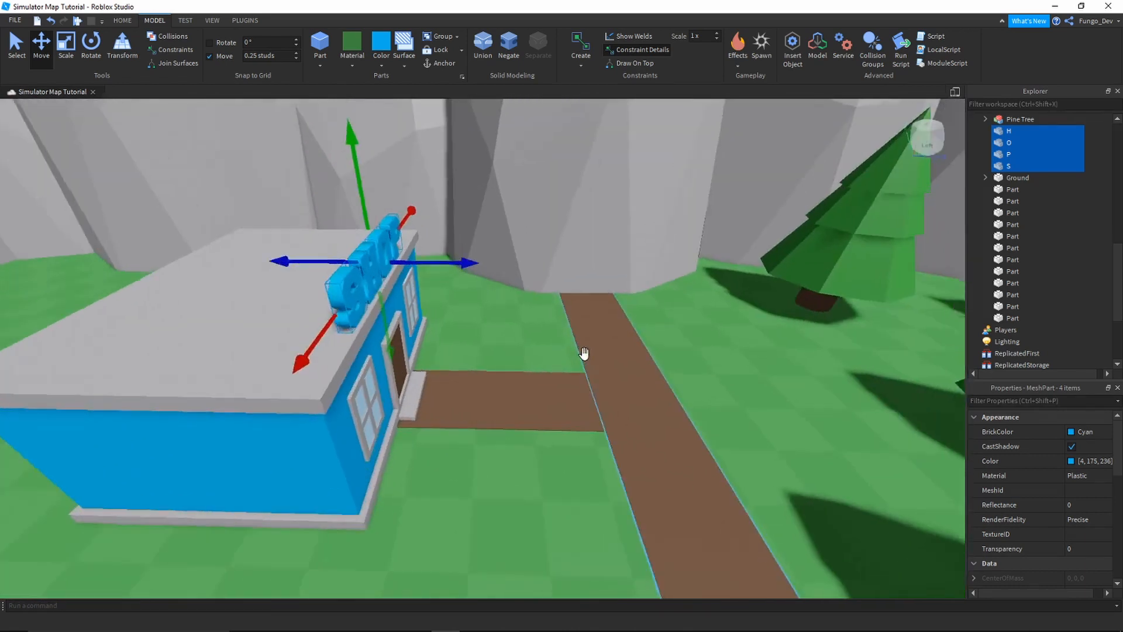
scroll(481, 220, up, 3)
drag(480, 196, 474, 196)
- Group all parts of the blue shop together with its SHOP letters into one model
key(d)
right_drag(483, 227, 506, 266)
key(s)
key(w)
key(s)
drag(394, 254, 550, 381)
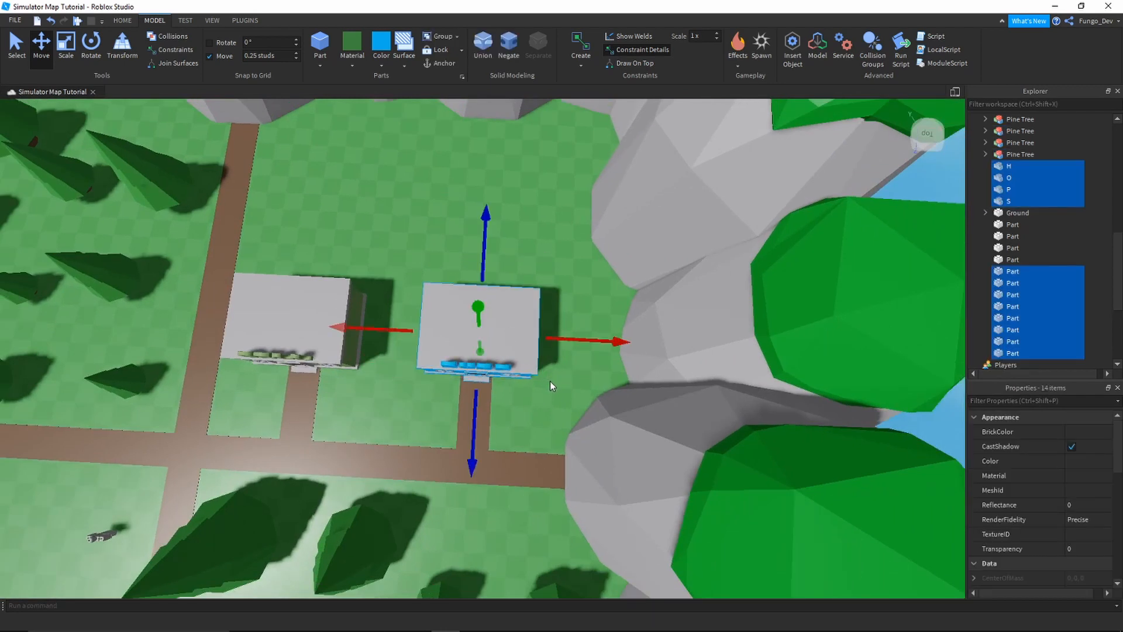
key(ctrl+g)
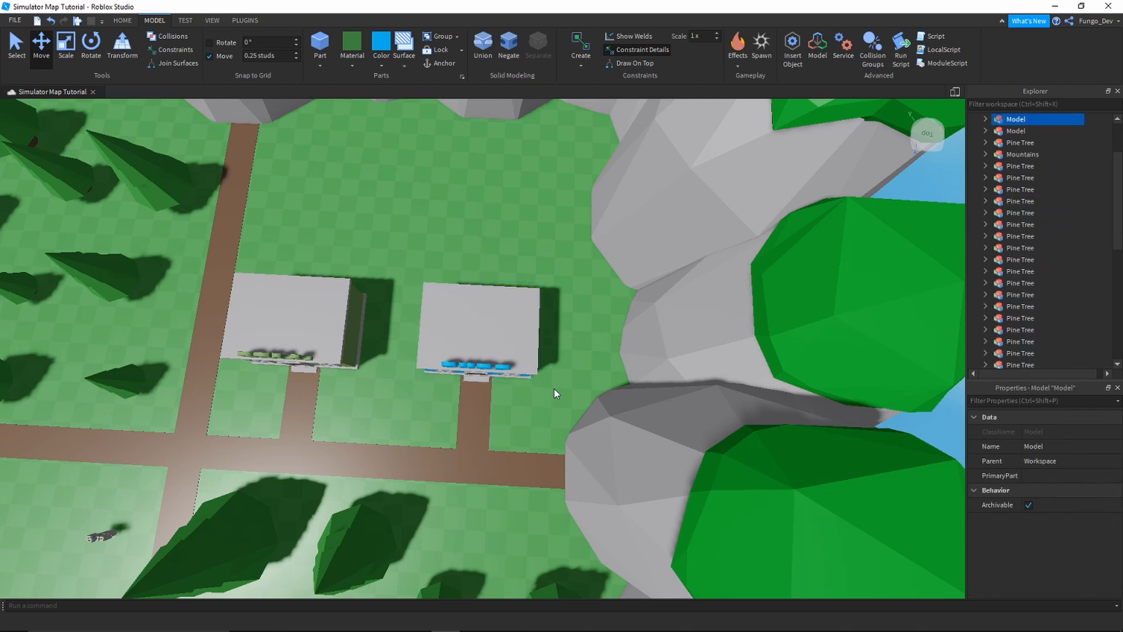
click(553, 388)
- Move the Dummy close to the corner where the two main paths cross
right_drag(554, 388, 554, 389)
key(w)
click(475, 472)
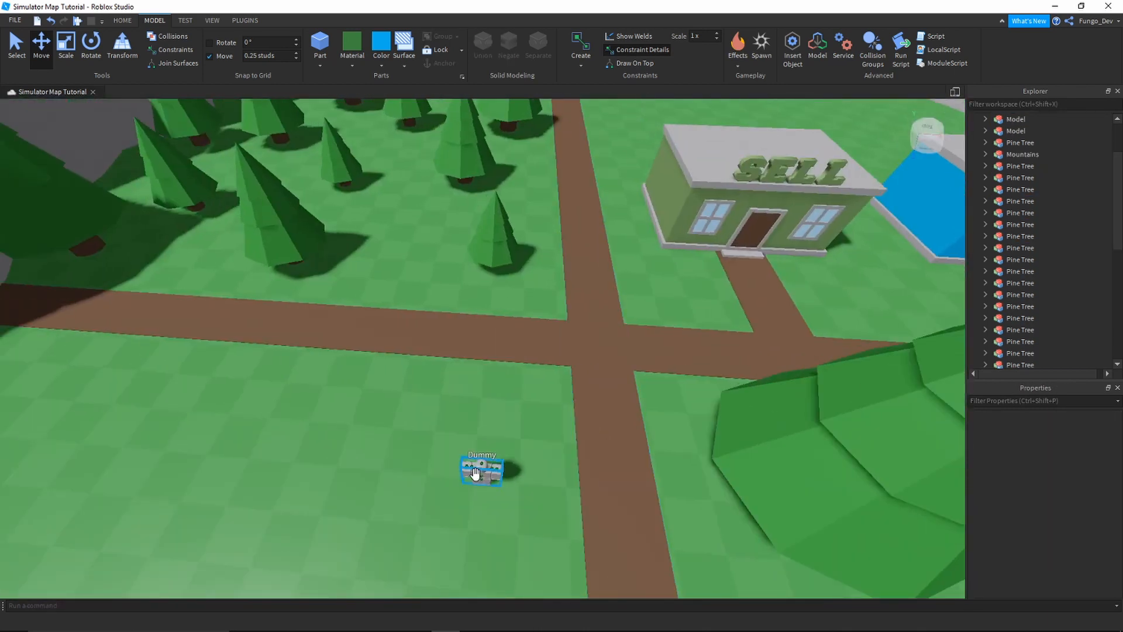
mouse_move(672, 394)
mouse_down()
mouse_move(679, 404)
mouse_move(686, 395)
mouse_up()
right_drag(470, 401, 474, 402)
key(s)
key(s)
- Duplicate the 11 pine trees in the quadrant beside the SELL shop into the empty quadrant diagonally opposite the shops
click(477, 373)
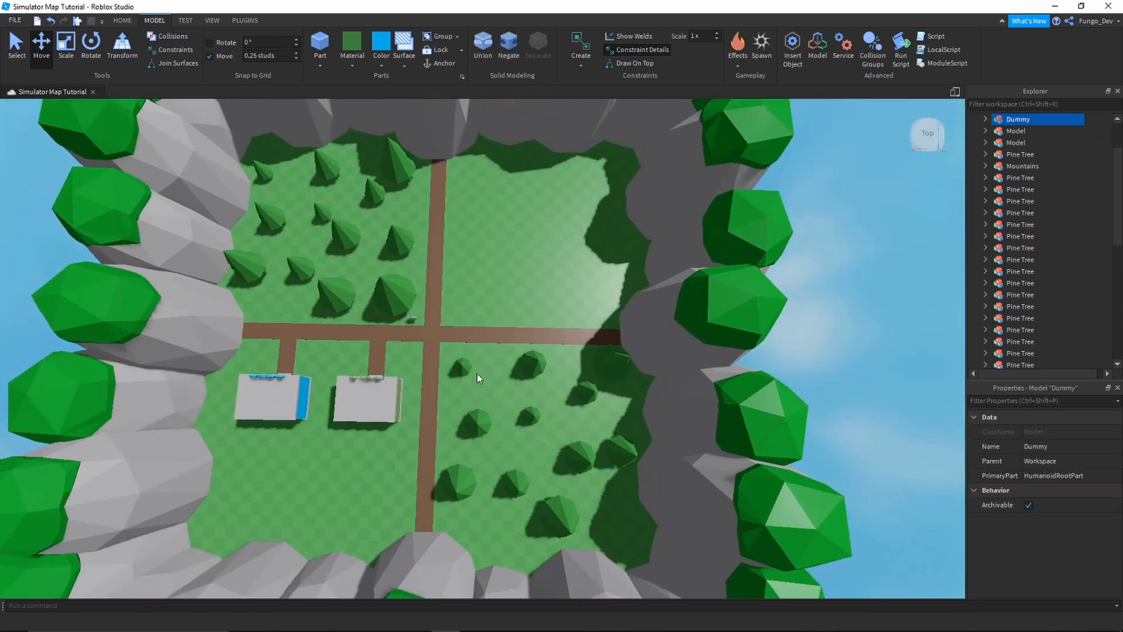
drag(608, 517, 639, 539)
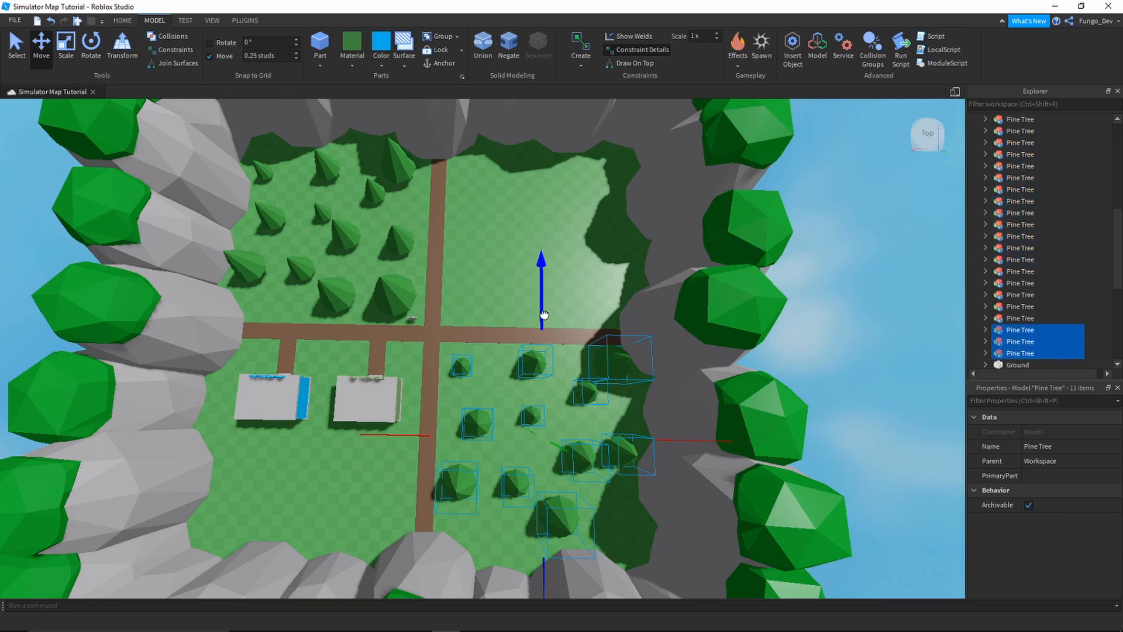
drag(541, 319, 527, 123)
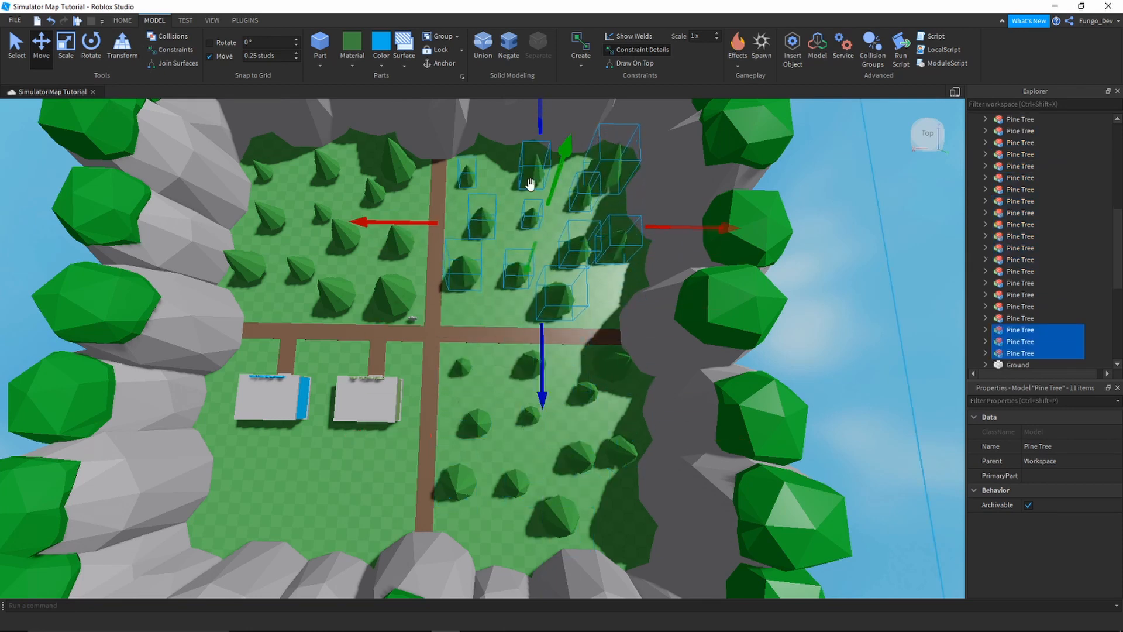
right_drag(530, 206, 531, 207)
key(w)
key(w)
key(a)
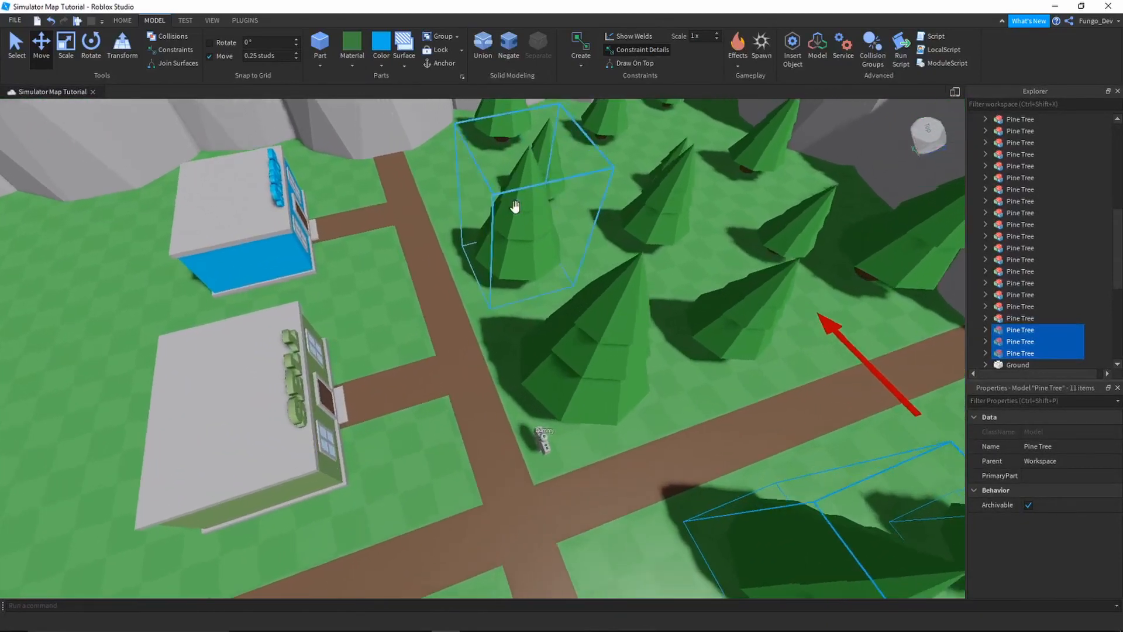
- Repaint the walls and letters of the SELL shop a darker green
right_drag(480, 292, 479, 293)
key(w)
key(s)
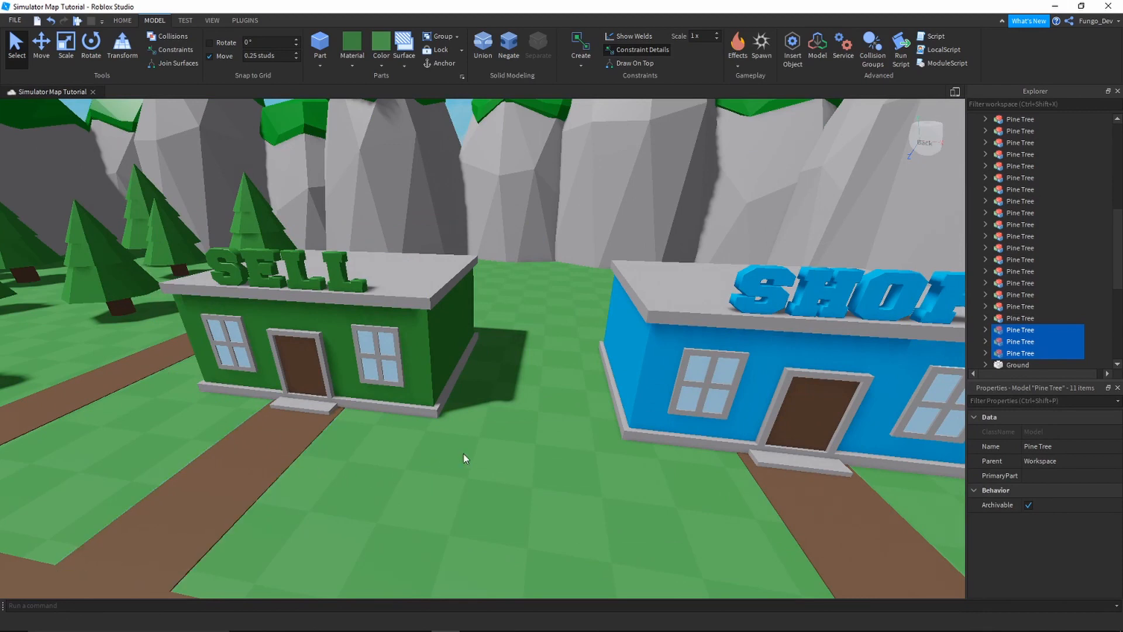
right_drag(422, 416, 420, 411)
key(s)
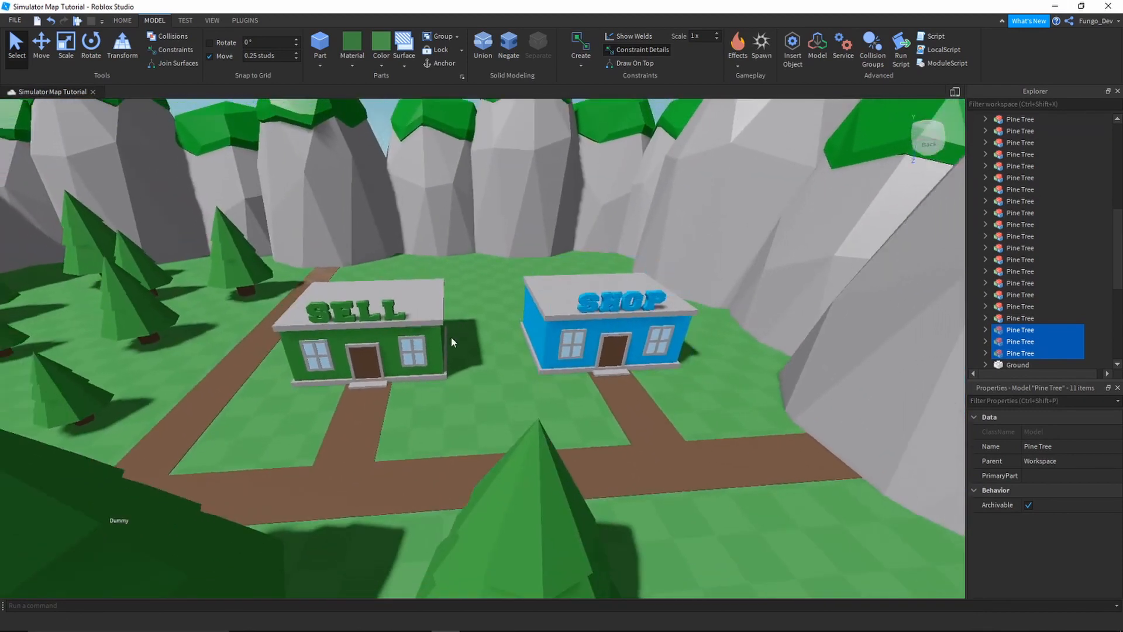
- Delete the Dummy standing beside the path crossing
right_drag(451, 337, 451, 337)
key(w)
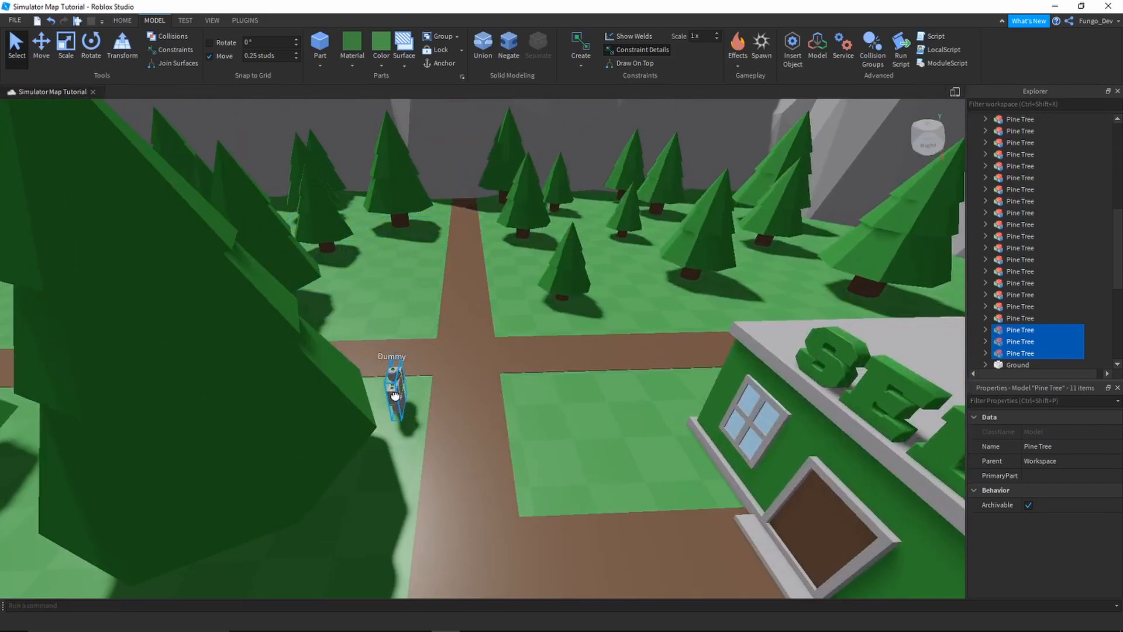
key(Delete)
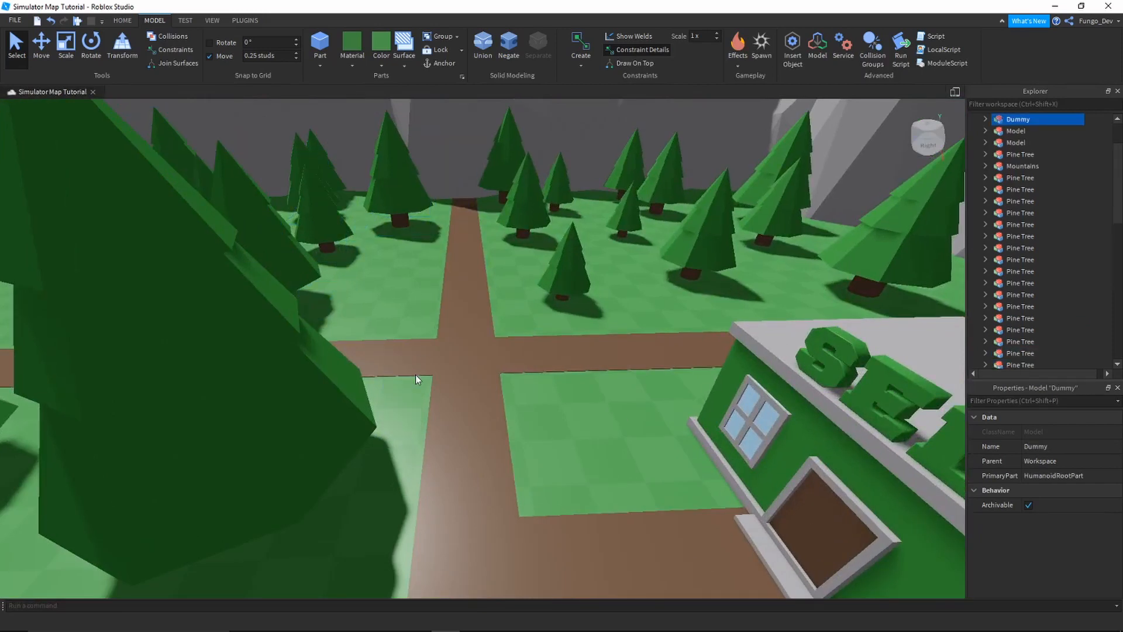
- Select the whole map, including mountains, trees, shops and paths, and anchor it
right_drag(416, 323, 416, 324)
key(s)
drag(304, 143, 655, 422)
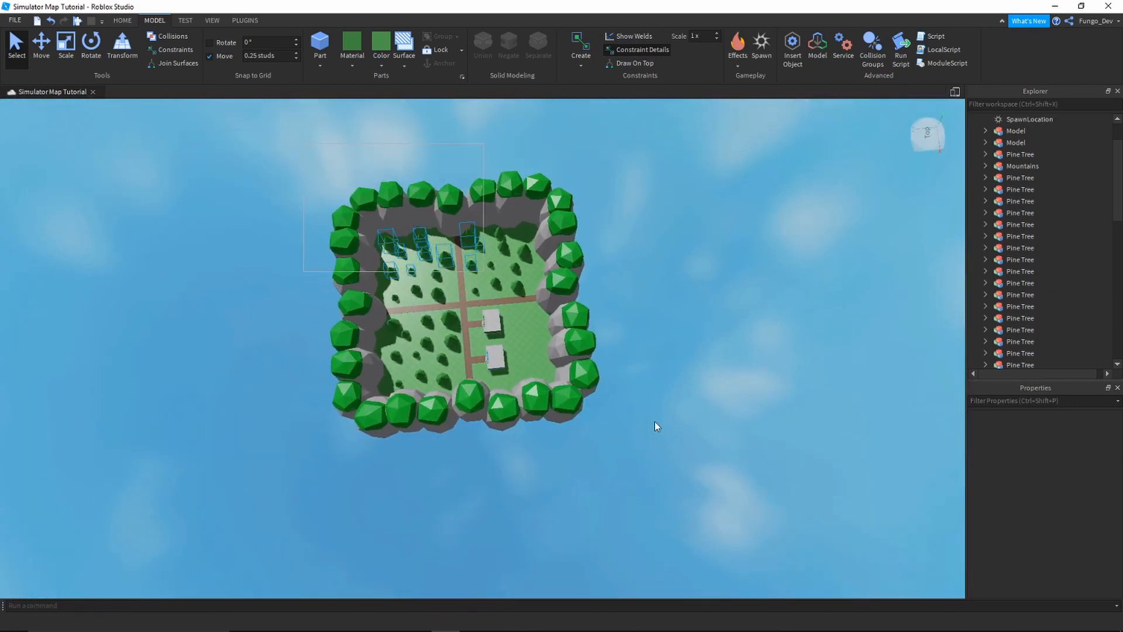
drag(660, 468, 660, 468)
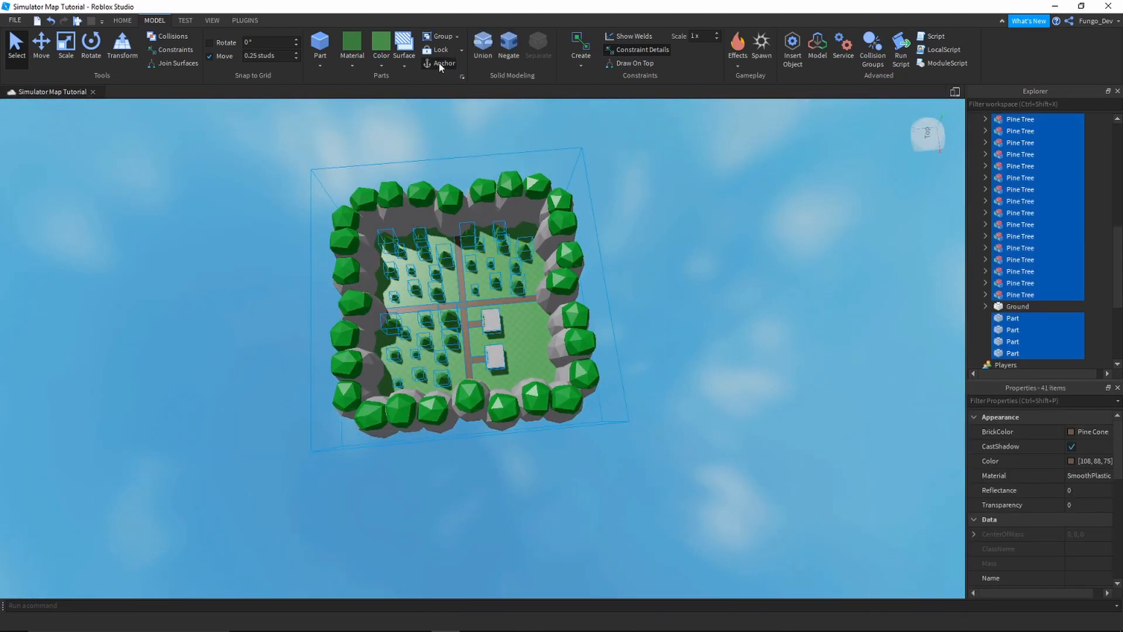
click(654, 304)
- Group the 11 pine trees in the quadrant beside the SELL shop into one model
right_drag(653, 304, 602, 366)
scroll(652, 304, up, 6)
scroll(652, 304, up, 3)
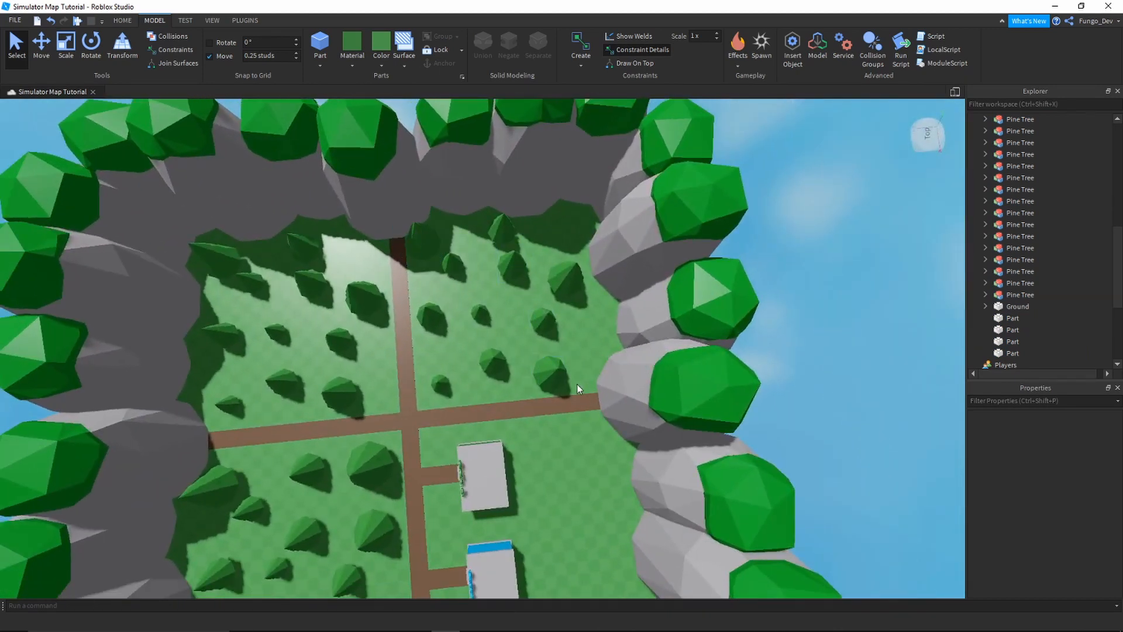
click(577, 384)
drag(402, 222, 402, 222)
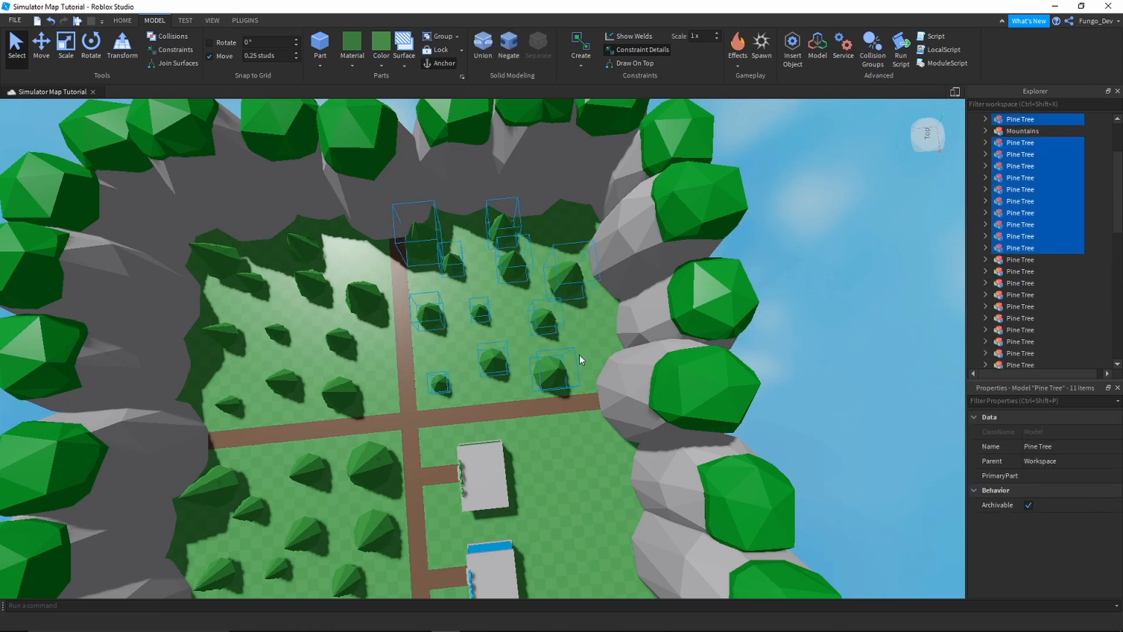
key(ctrl+g)
- Group the 11 pine trees in the quadrant diagonally opposite the shops into one model
key(a)
key(w)
scroll(581, 355, down, 4)
right_drag(582, 355, 521, 398)
drag(521, 398, 391, 257)
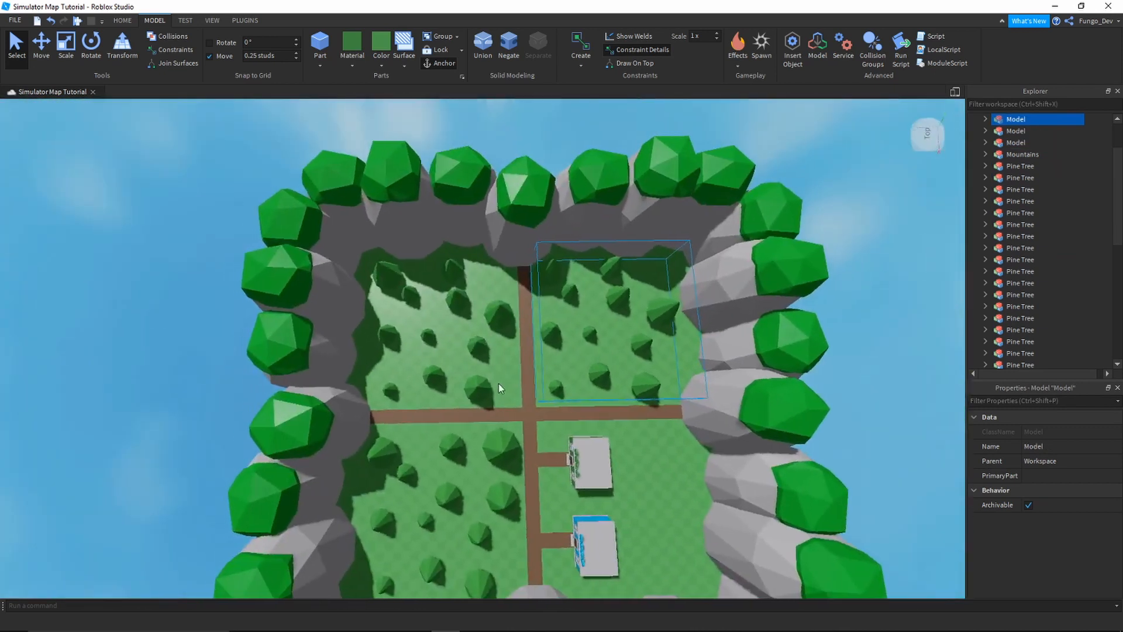
key(ctrl+u)
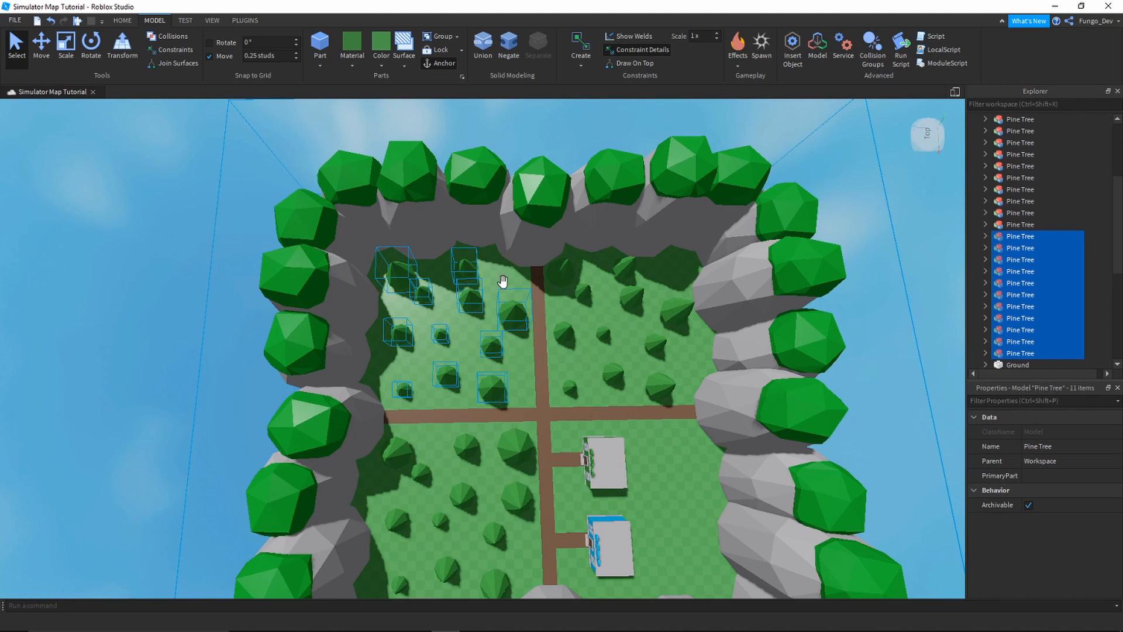
key(ctrl+g)
- Group the pine trees in the quadrant facing the shop fronts into one model
right_drag(519, 306, 543, 384)
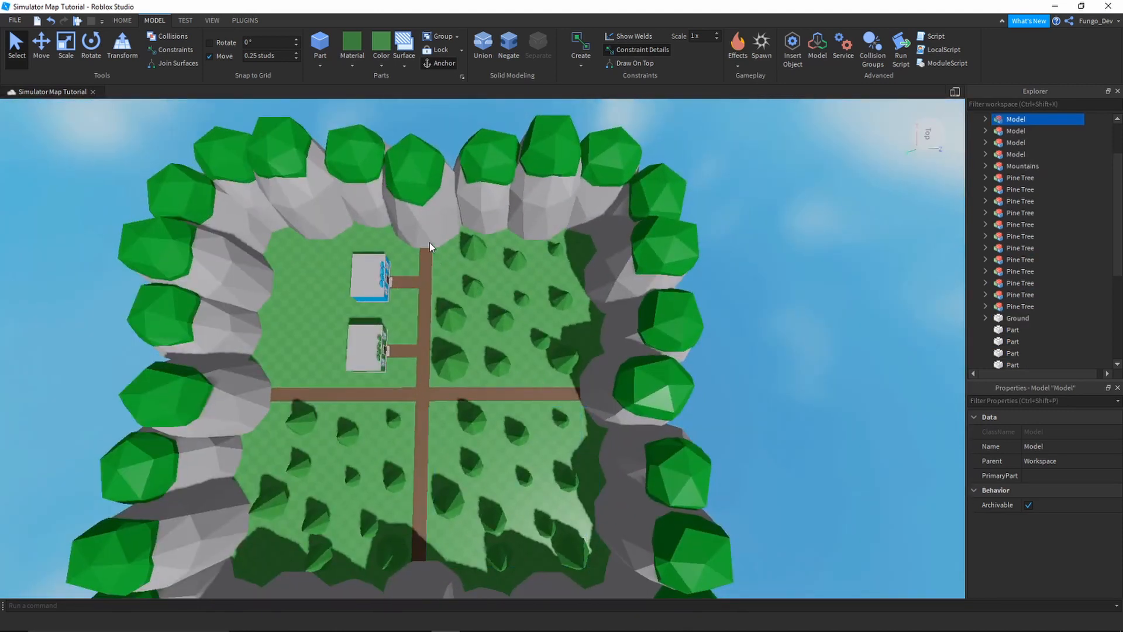
drag(594, 379, 429, 241)
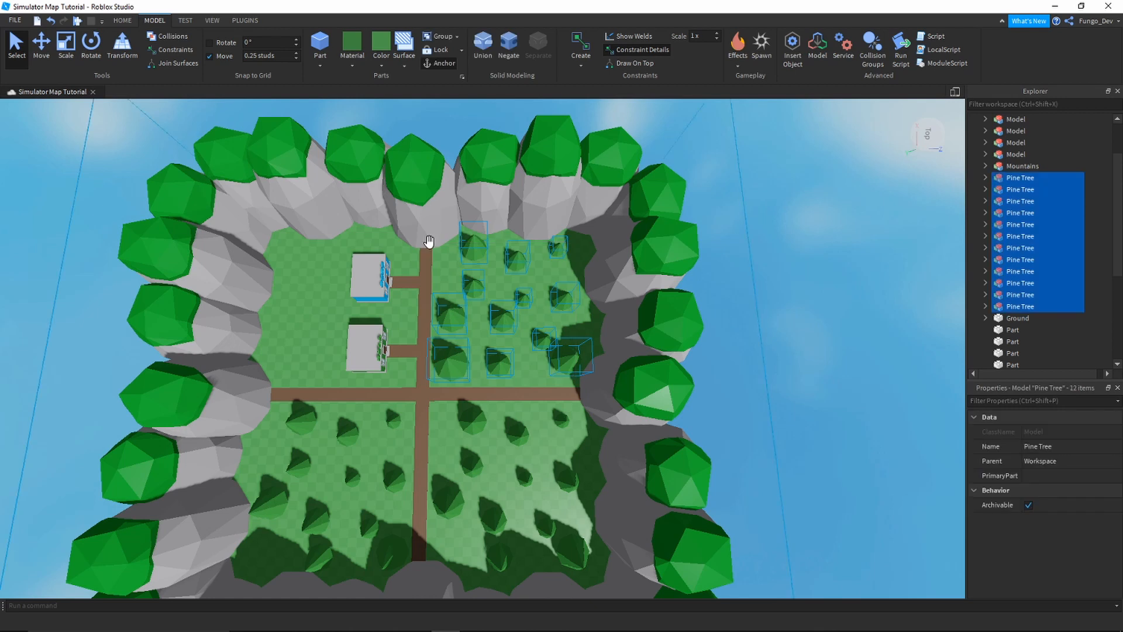
key(ctrl+g)
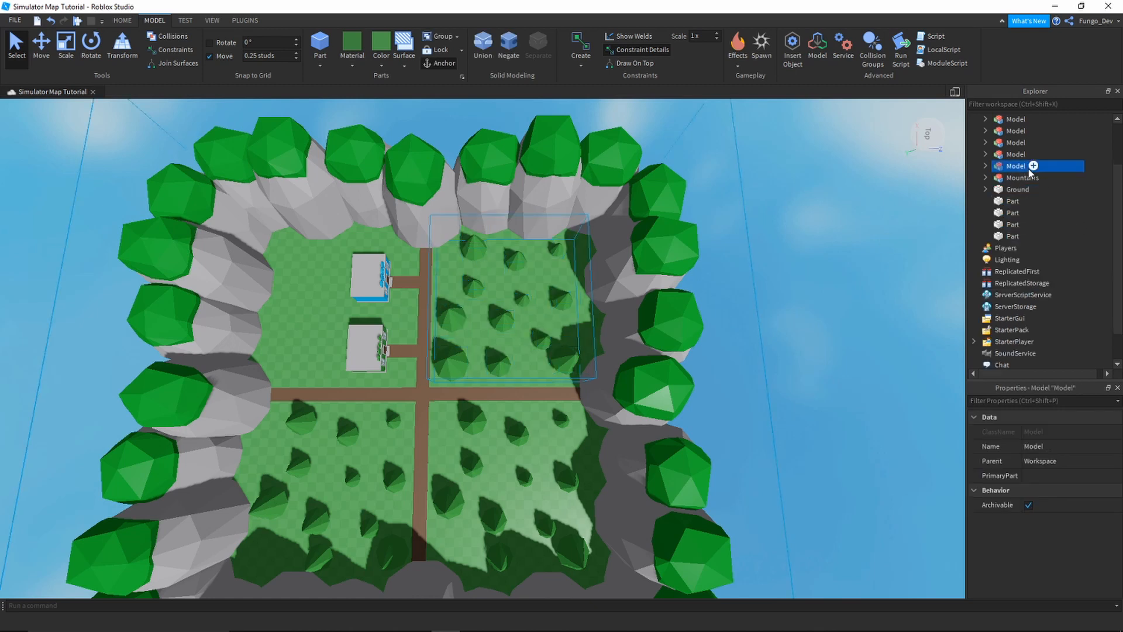
- Rename the newly grouped tree model as Pine Trees and select the model listed above it
right_click(1018, 166)
click(1012, 238)
text(Pi)
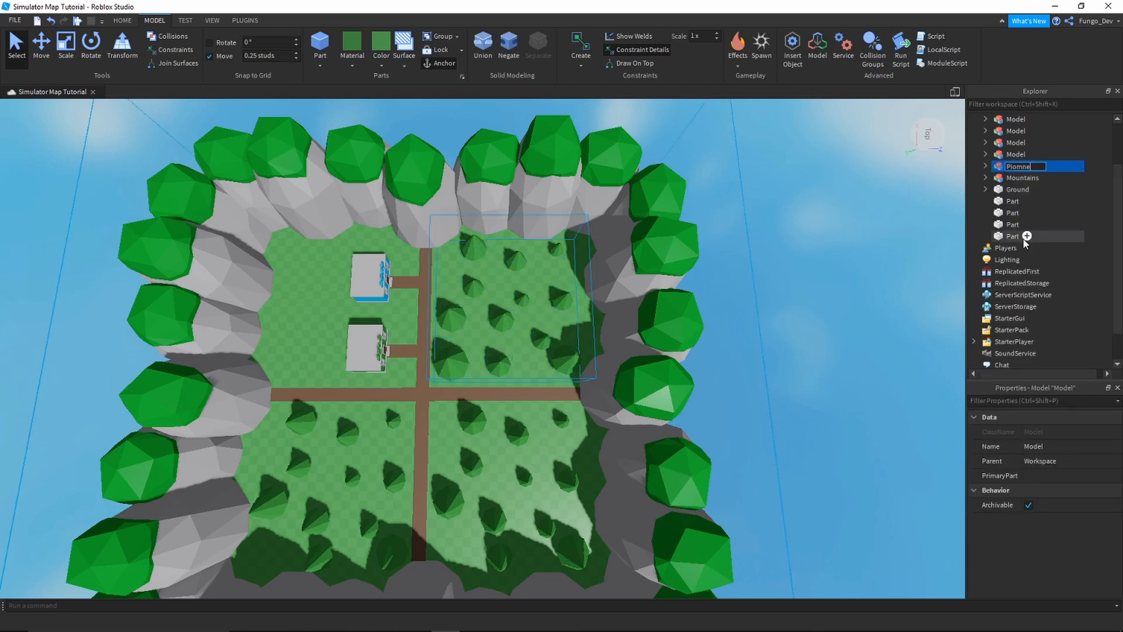
text(ne Trees)
click(1011, 156)
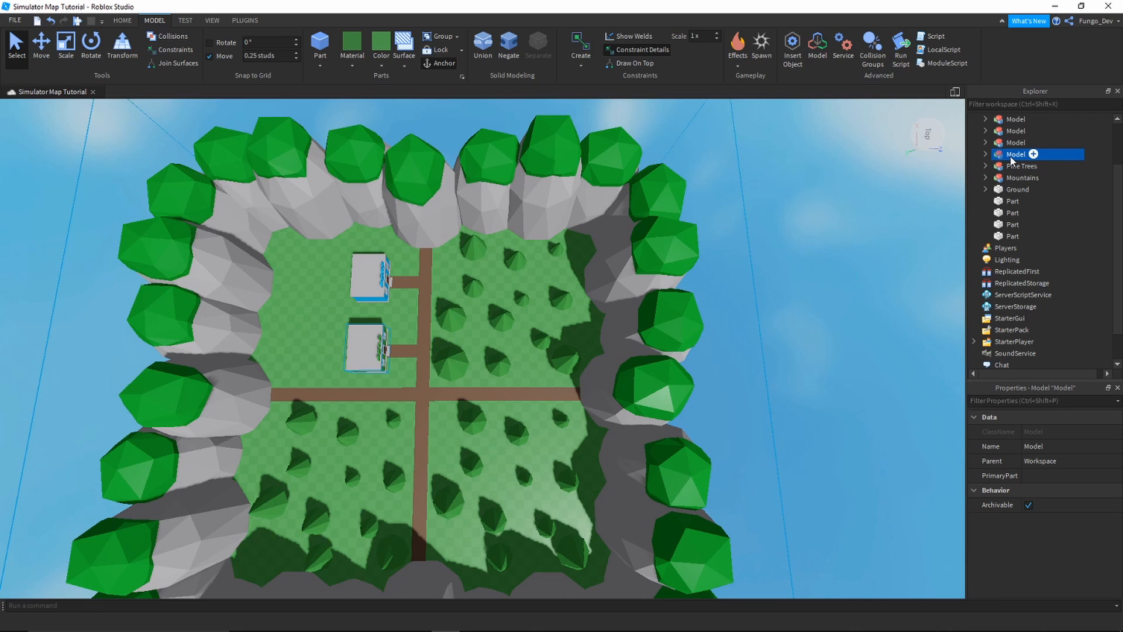
right_click(1011, 157)
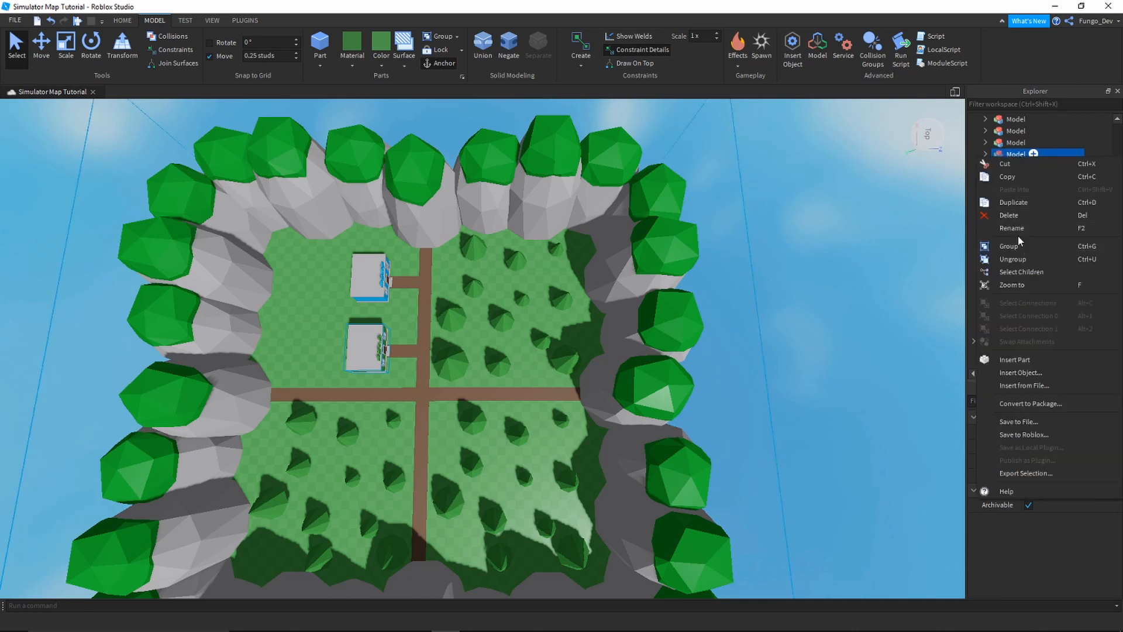
click(1021, 233)
right_drag(744, 292, 739, 293)
key(s)
click(1010, 144)
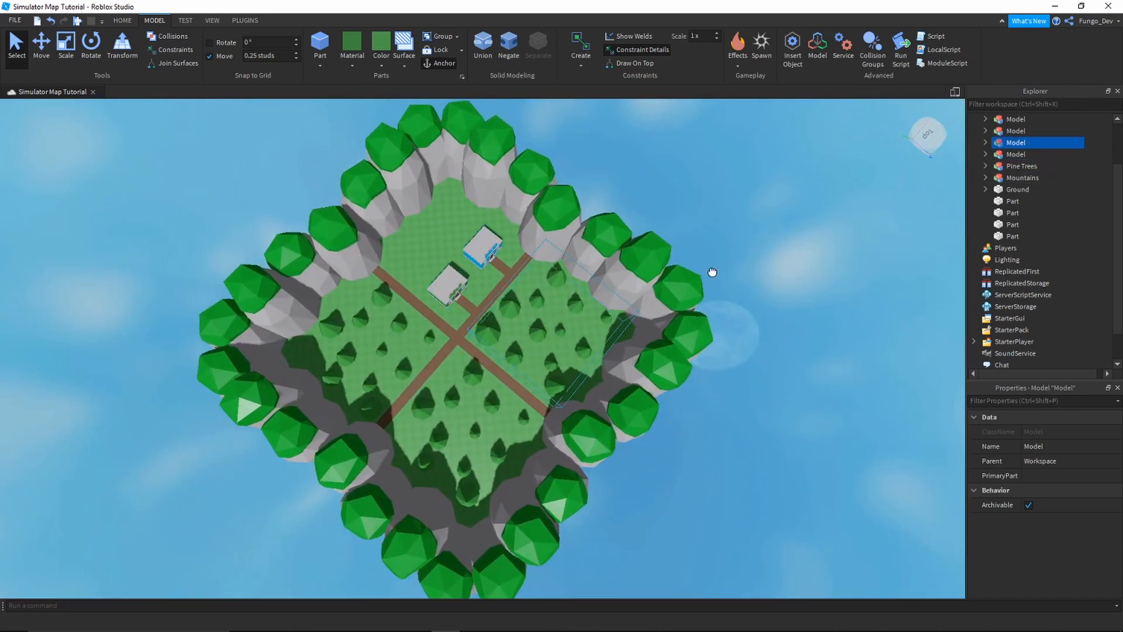
mouse_move(1033, 167)
mouse_down()
mouse_move(1045, 165)
mouse_move(1018, 156)
mouse_up()
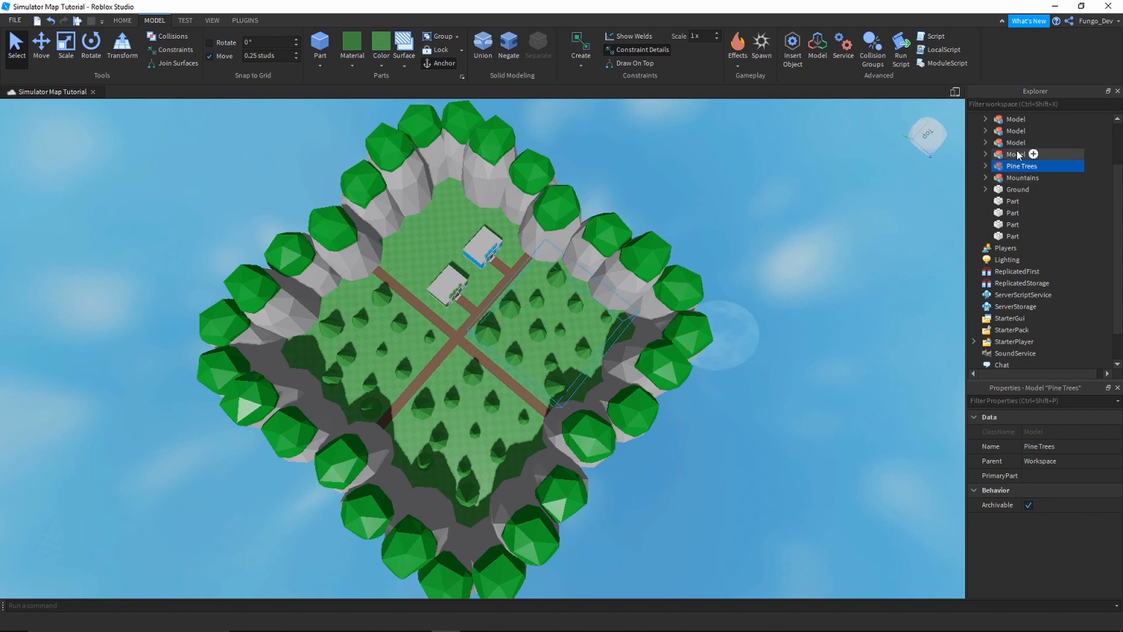
click(1018, 155)
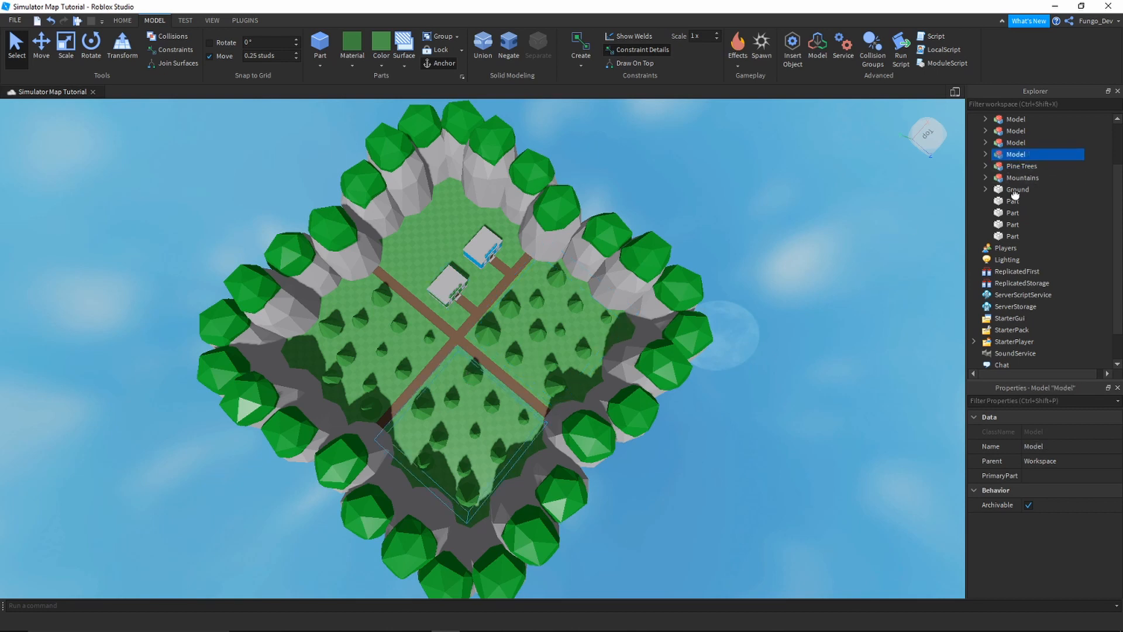
- Rename the two remaining unnamed pine tree models as Pine Trees
click(1033, 119)
right_click(1032, 119)
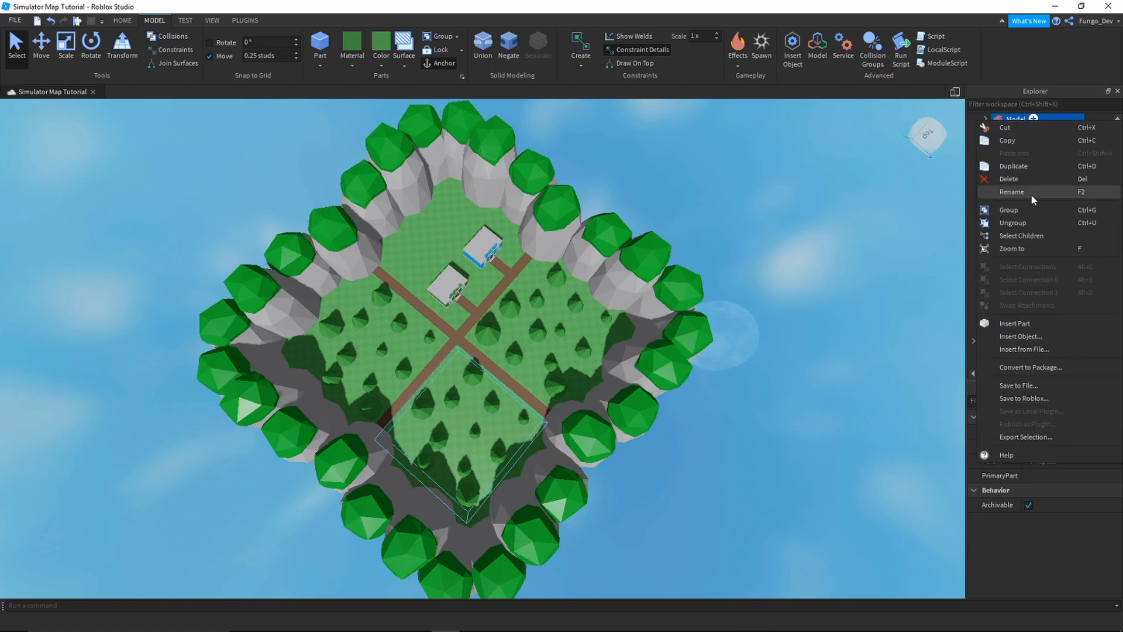
click(1032, 193)
key(ctrl+v)
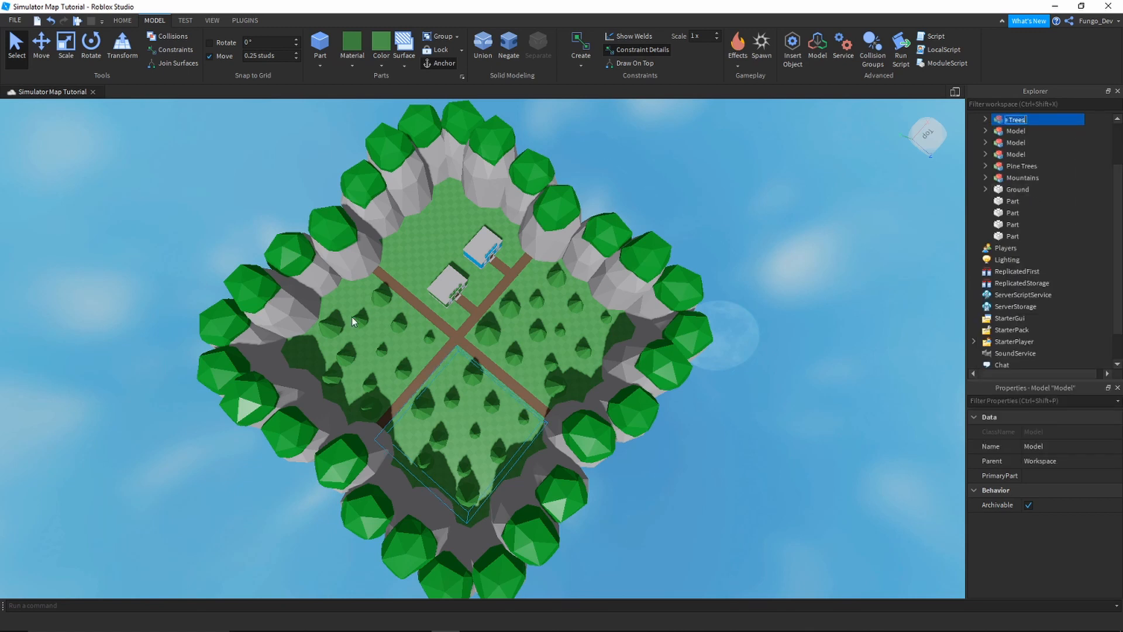
key(Return)
click(1032, 132)
right_click(1033, 131)
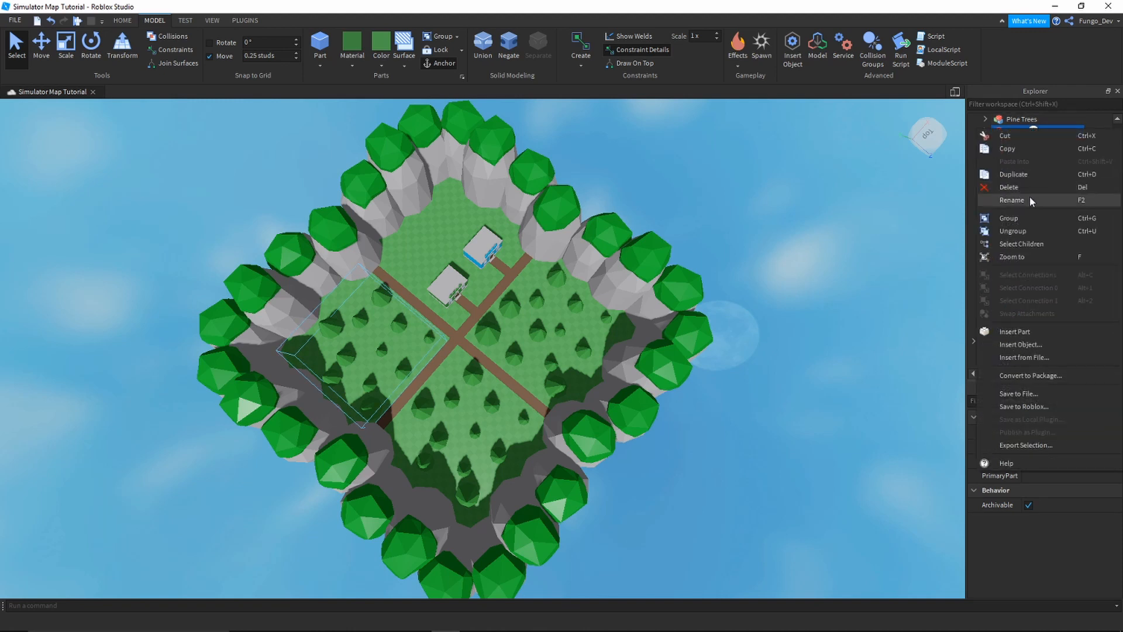
click(1031, 199)
text(Pine Trees)
key(Return)
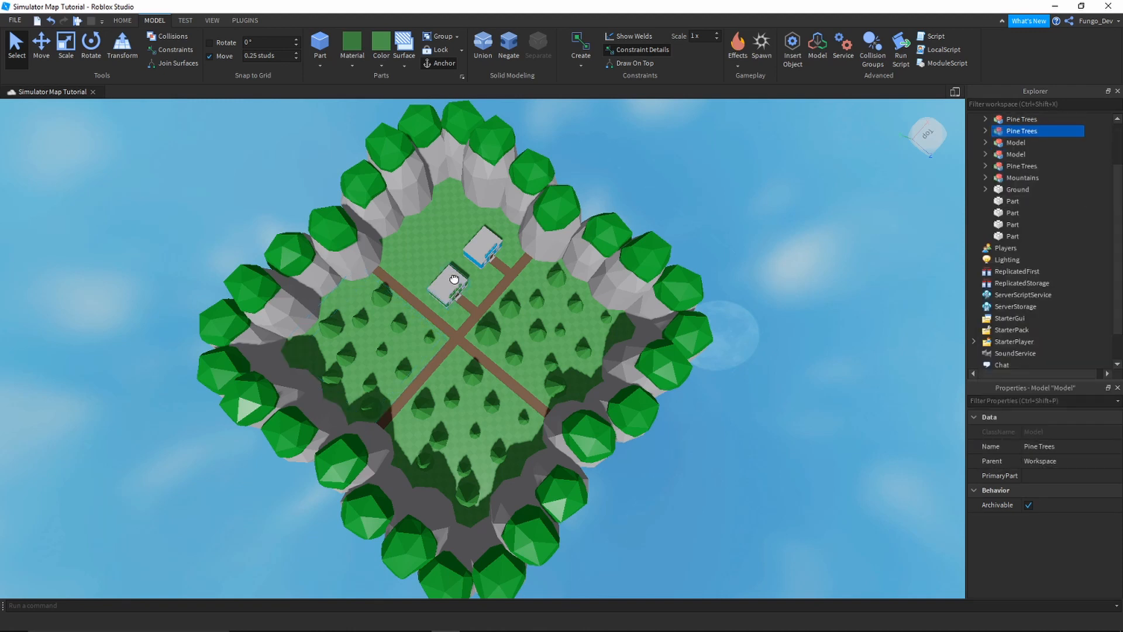
- Rename the green SELL building's model as Sell
click(1016, 153)
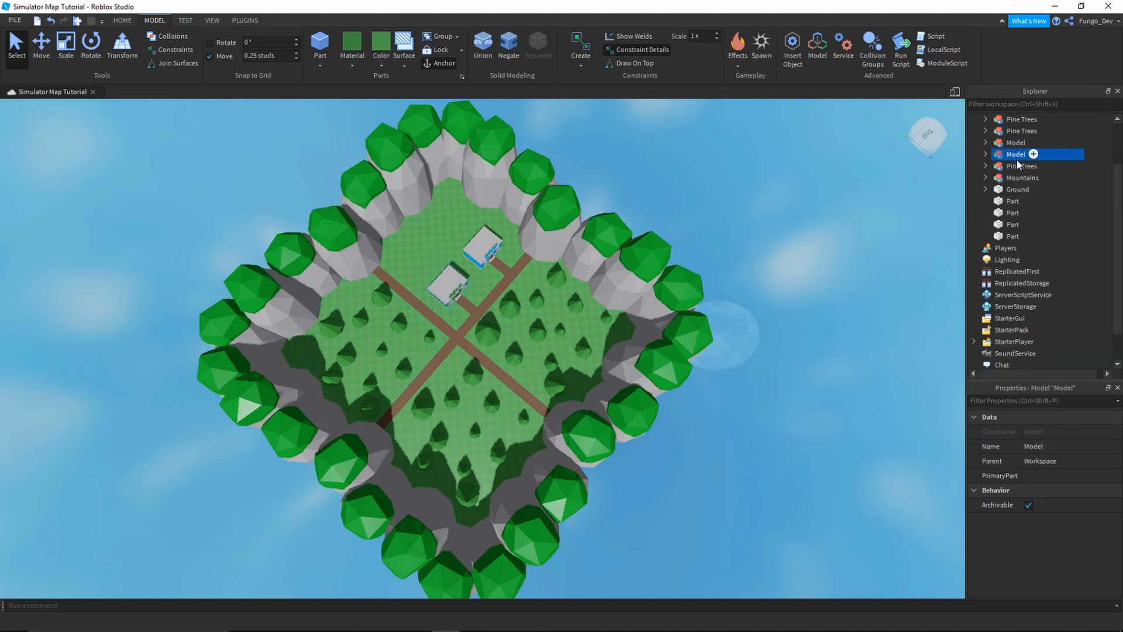
right_click(1016, 153)
click(1025, 221)
text(Sell)
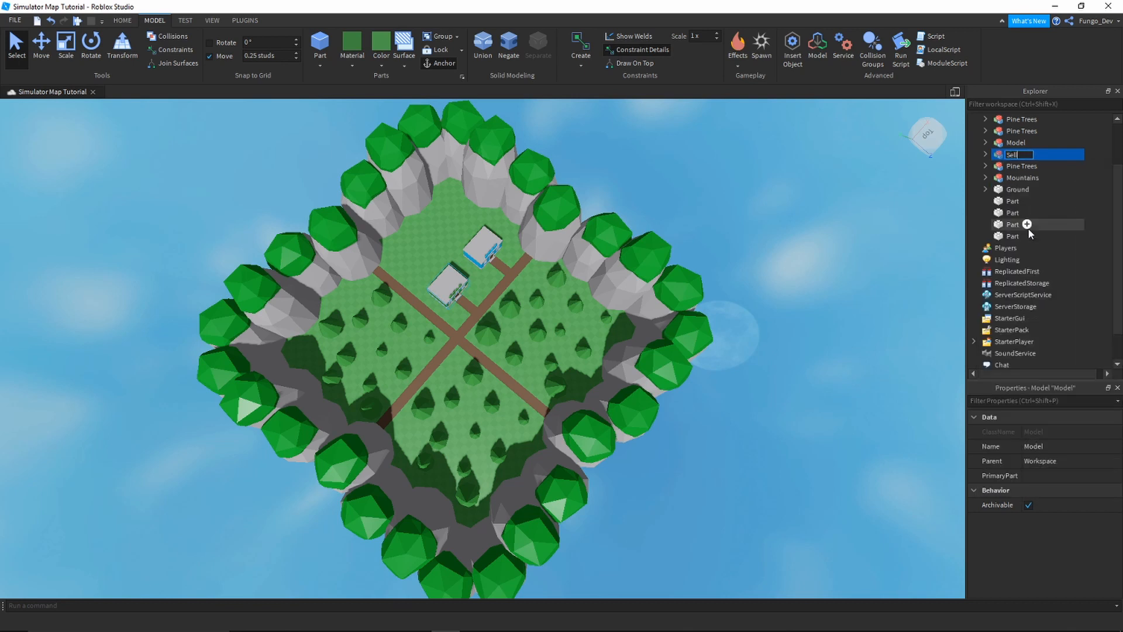
key(Return)
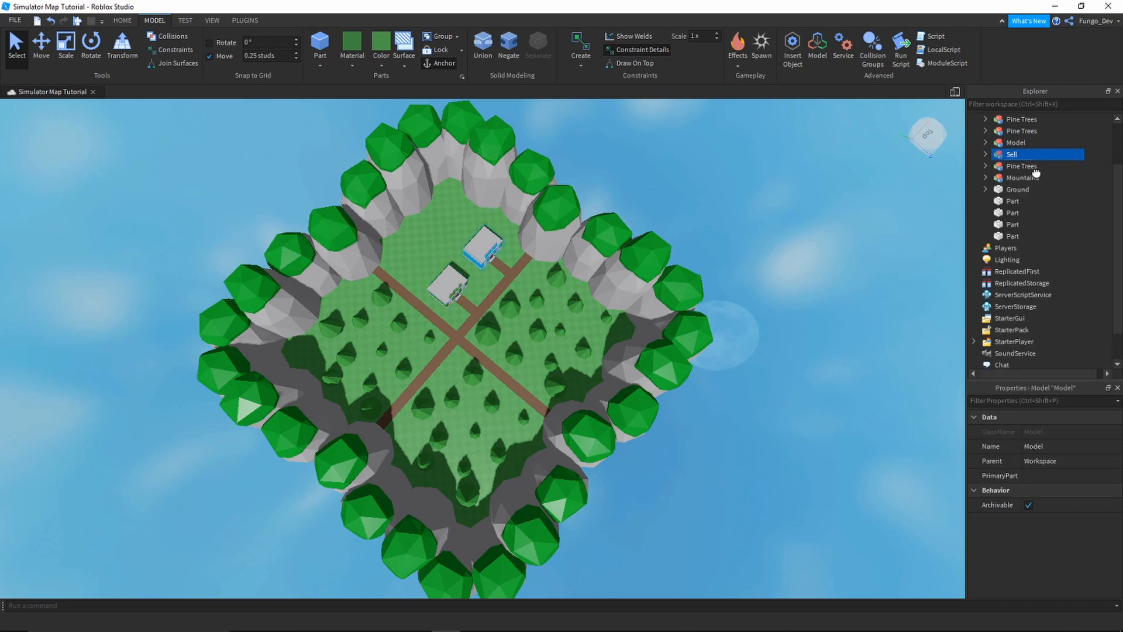
- Rename the blue SHOP building's model as Shop
click(1018, 143)
right_click(1021, 143)
click(1011, 219)
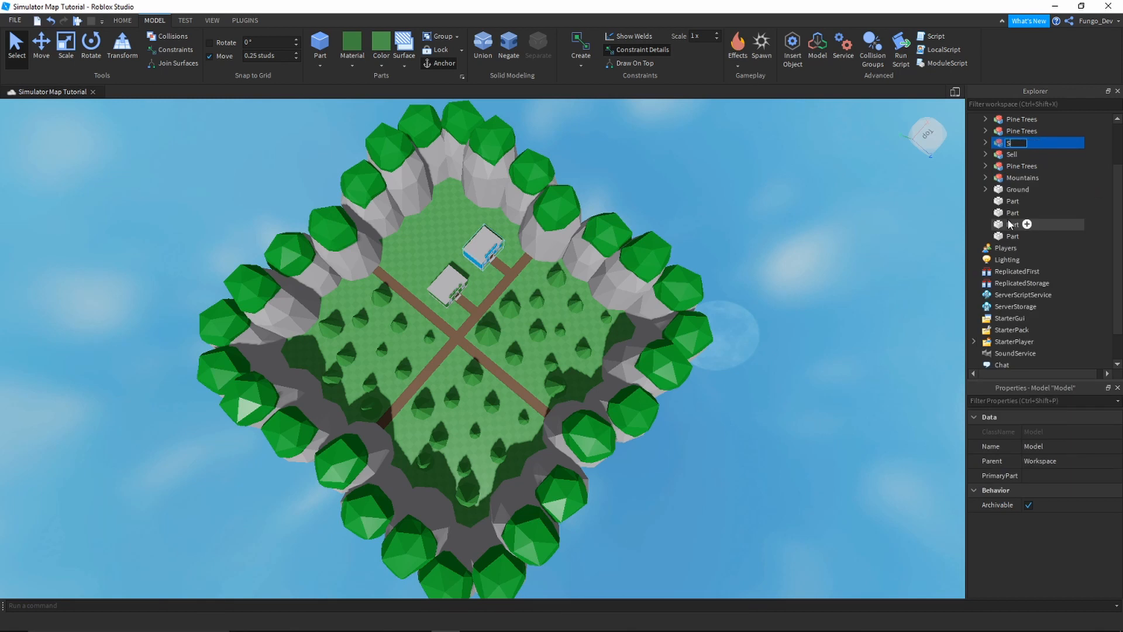
text(Shop)
key(Return)
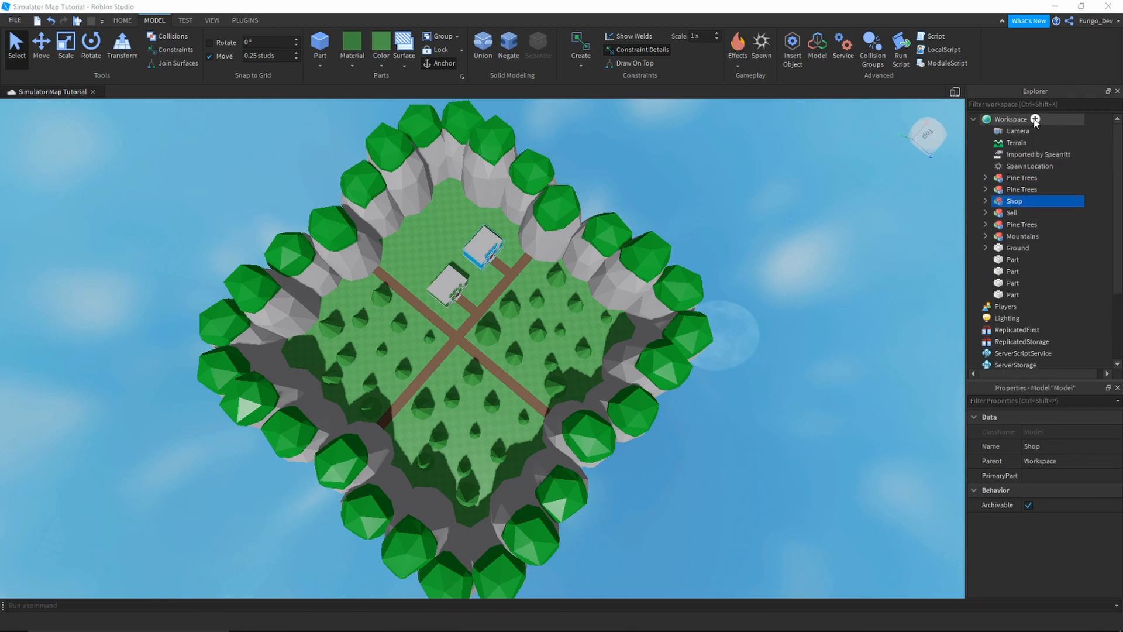
- Add a new folder to the Workspace
click(1035, 120)
text(f)
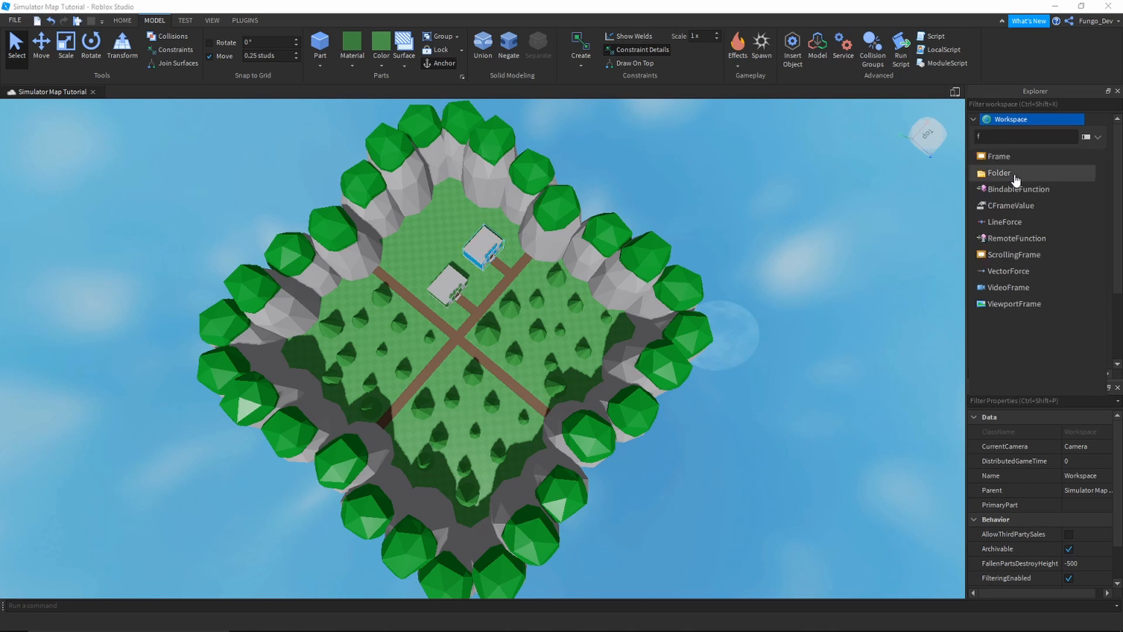
click(1016, 176)
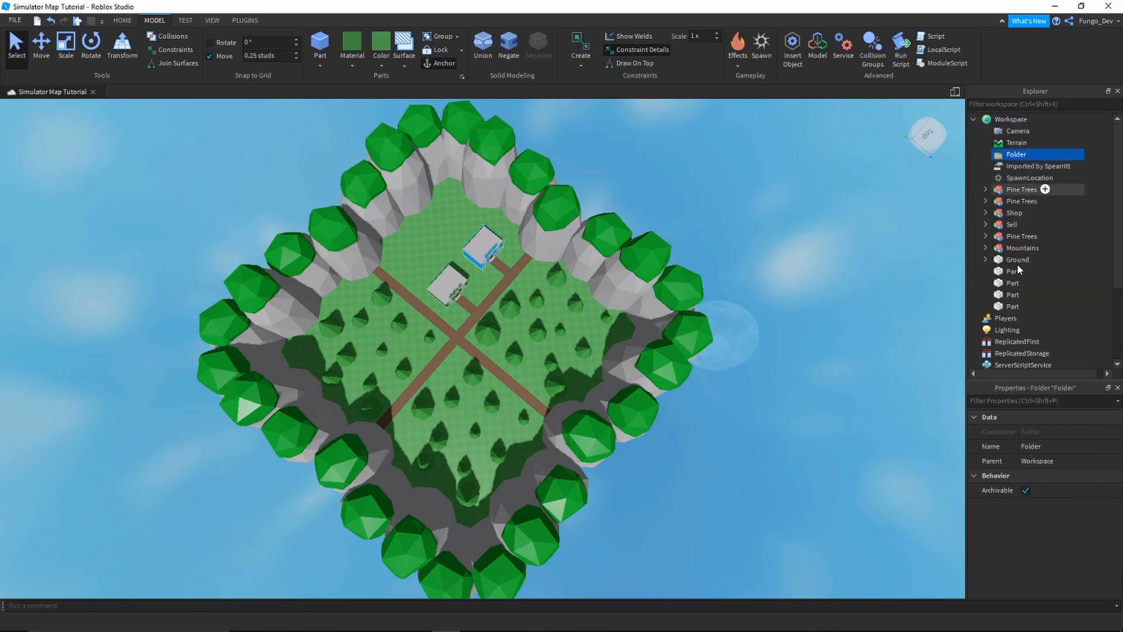
- Move the Pine Trees, Shop, Sell and Mountains models, the Ground and the four path parts into the new folder
click(1018, 189)
shift+click(1008, 261)
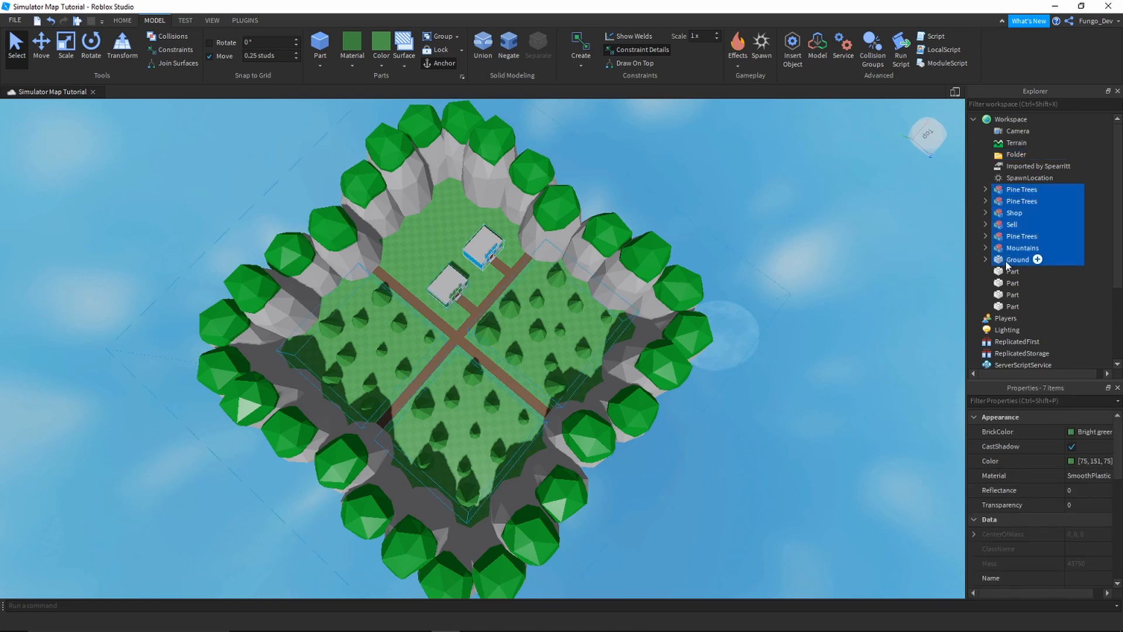
drag(1003, 193, 1020, 158)
click(985, 154)
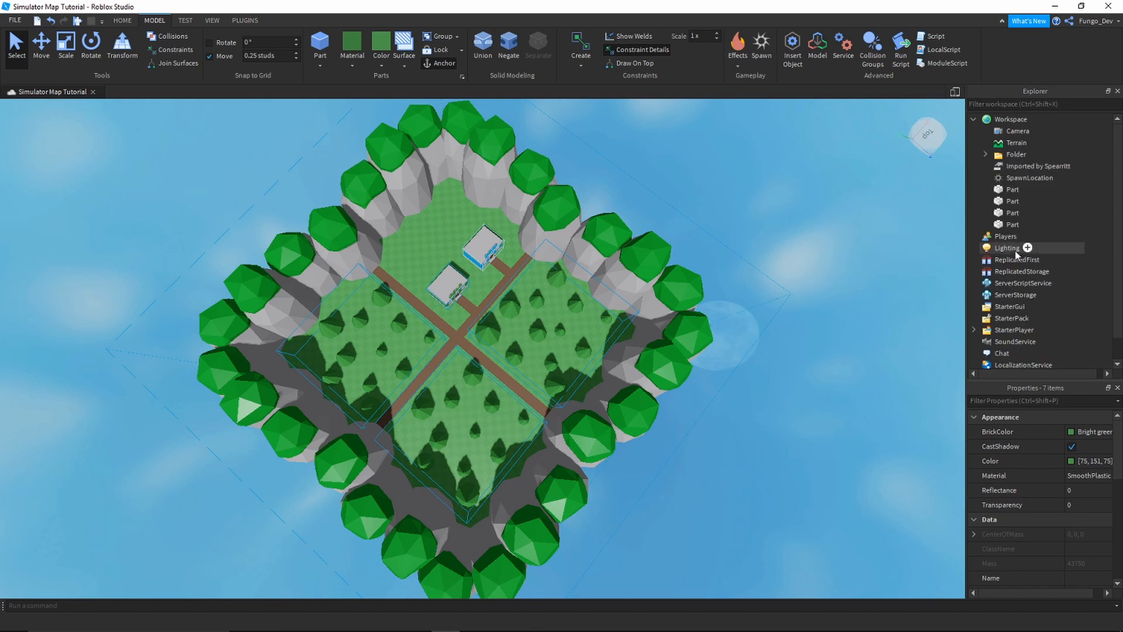
shift+click(1002, 192)
drag(1000, 194, 1021, 157)
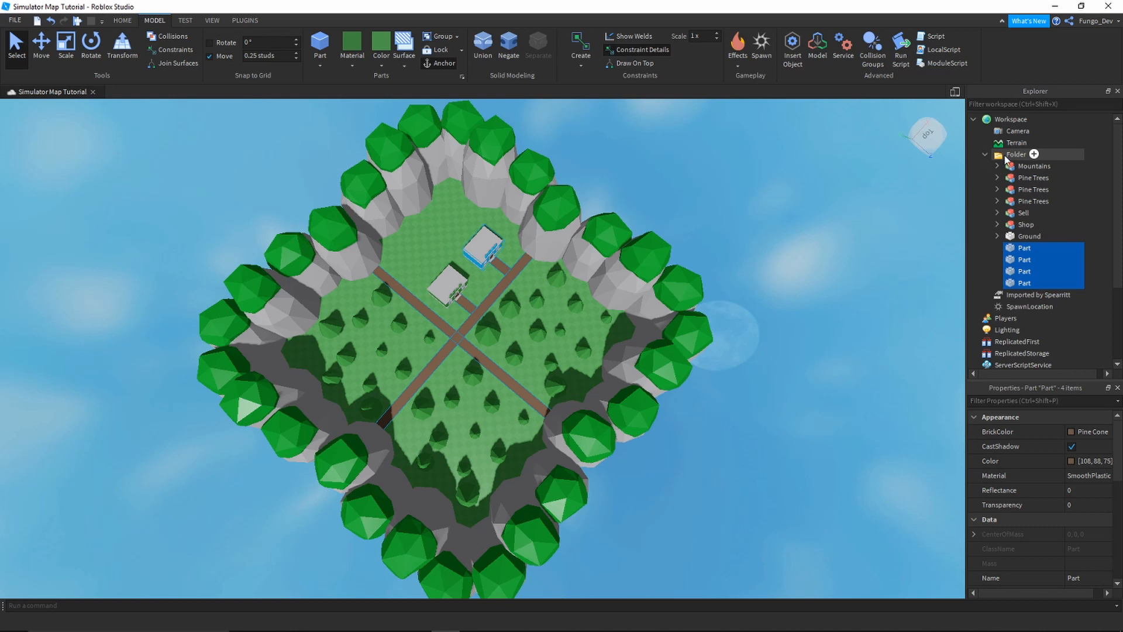
- Rename the folder holding the map objects as Map and collapse it
right_click(1007, 156)
click(1020, 232)
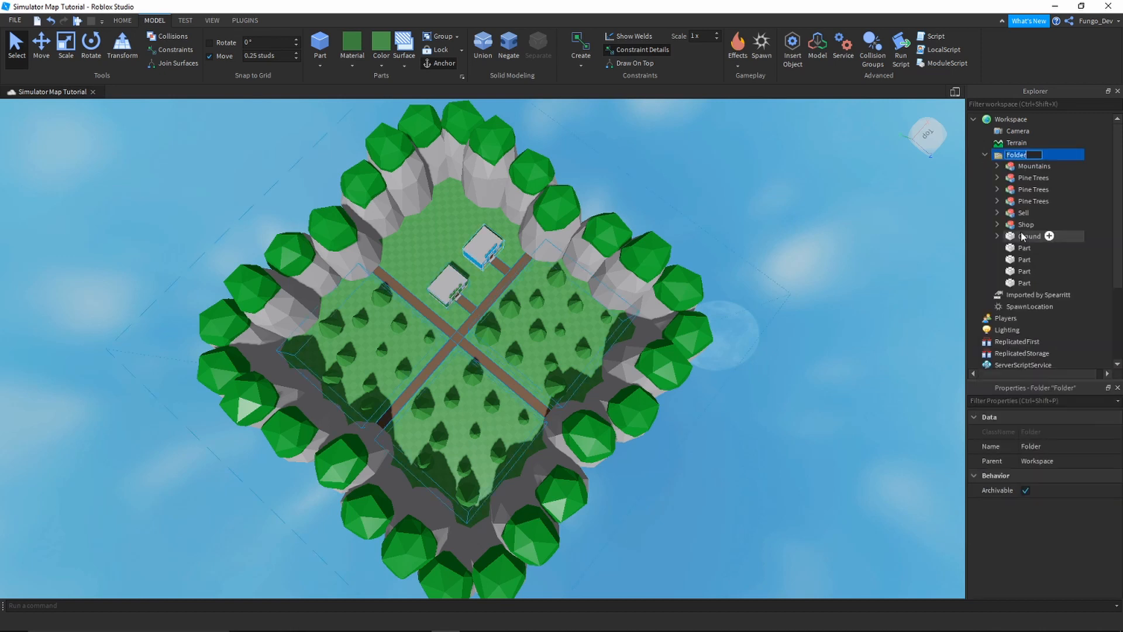
text(Map)
key(Return)
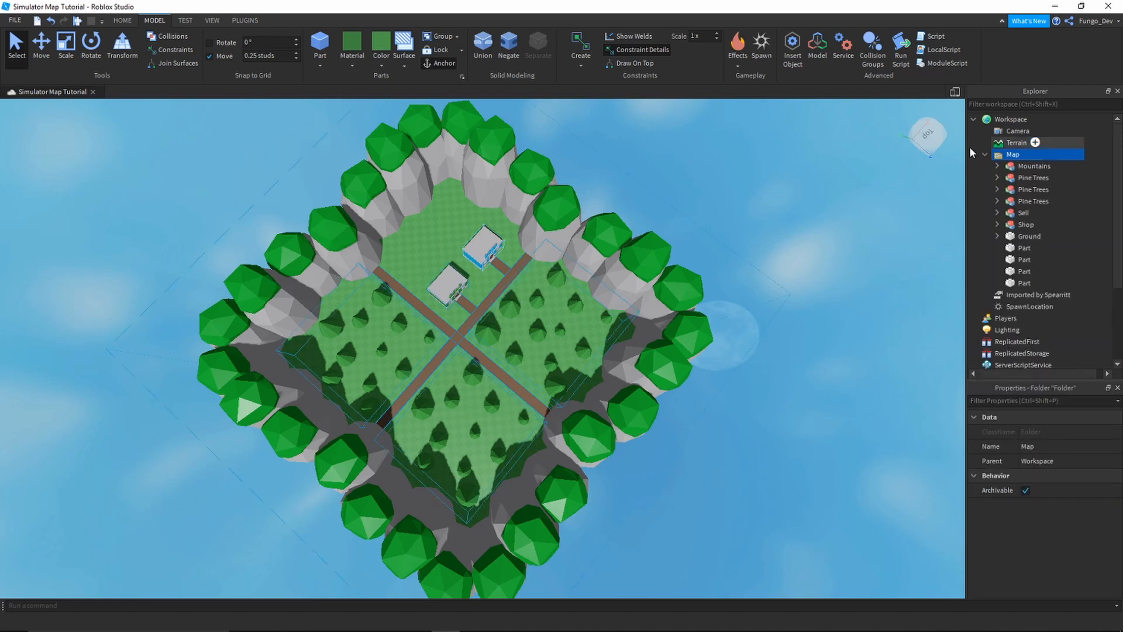
click(985, 155)
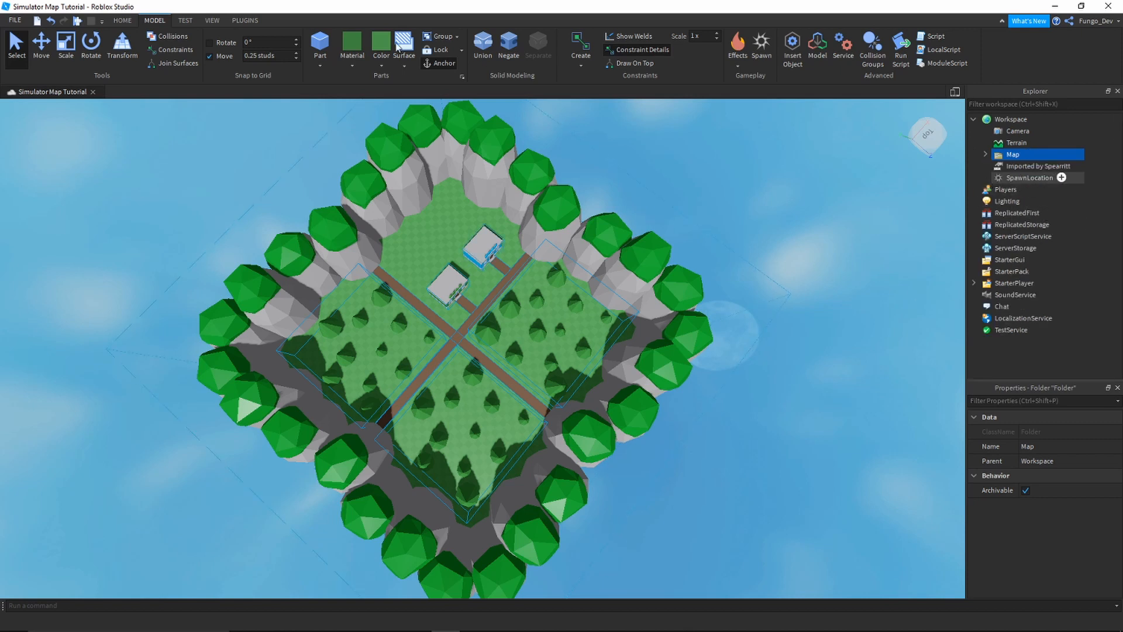
- Start a play test and walk the character past the SELL shop to the SHOP building's entrance
click(77, 23)
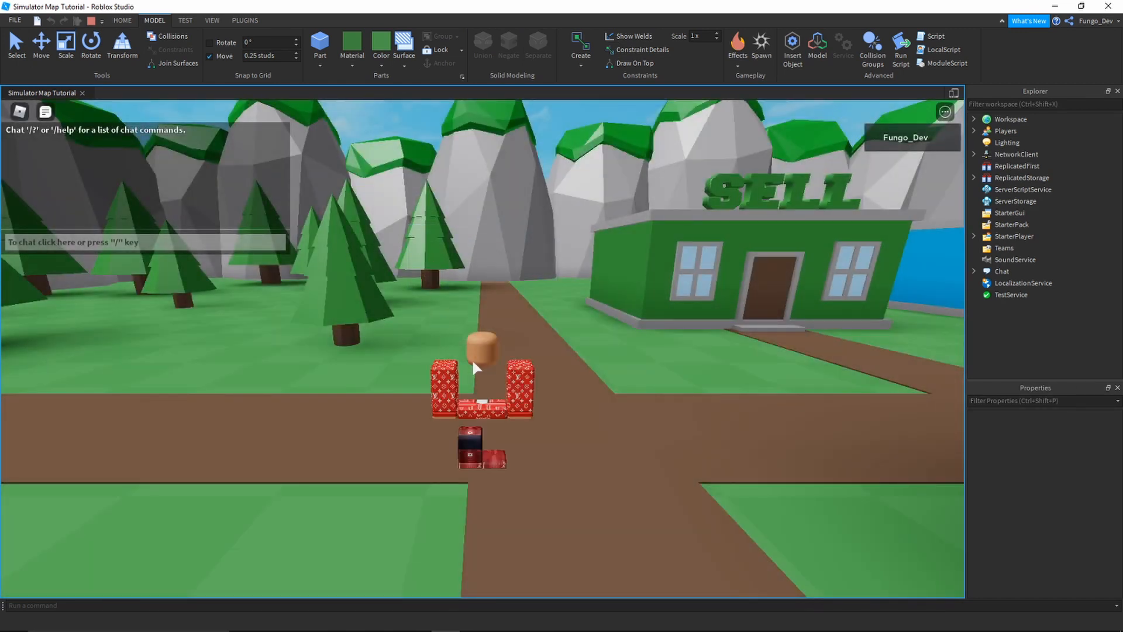
right_drag(502, 379, 502, 380)
key(w)
key(w)
scroll(502, 380, down, 5)
key(a)
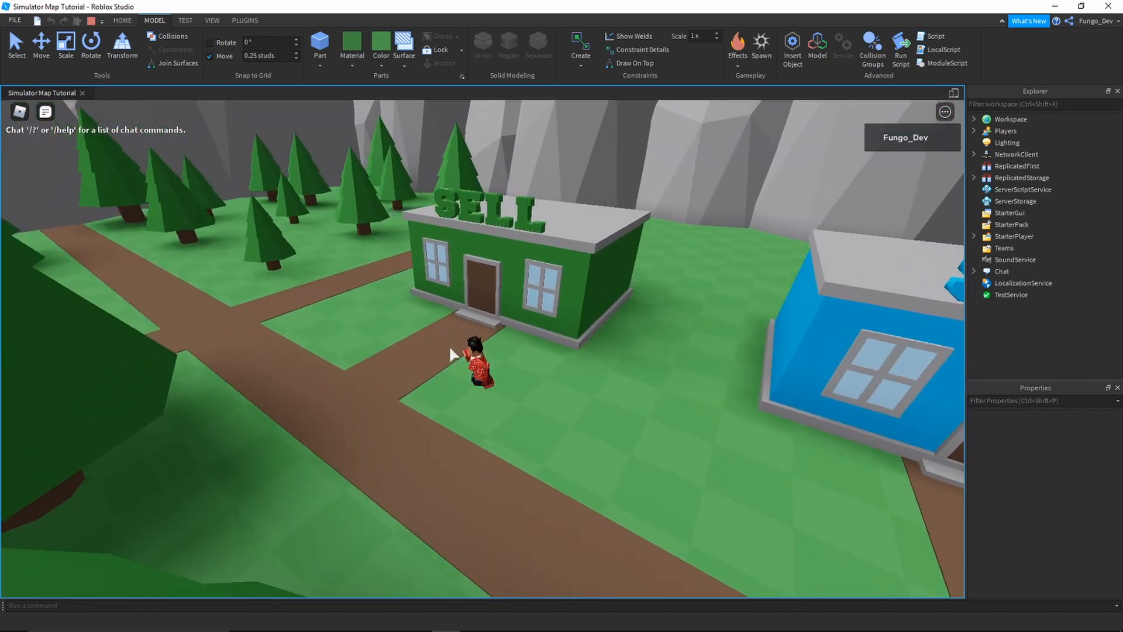
key(w)
key(d)
key(s)
key(d)
key(s)
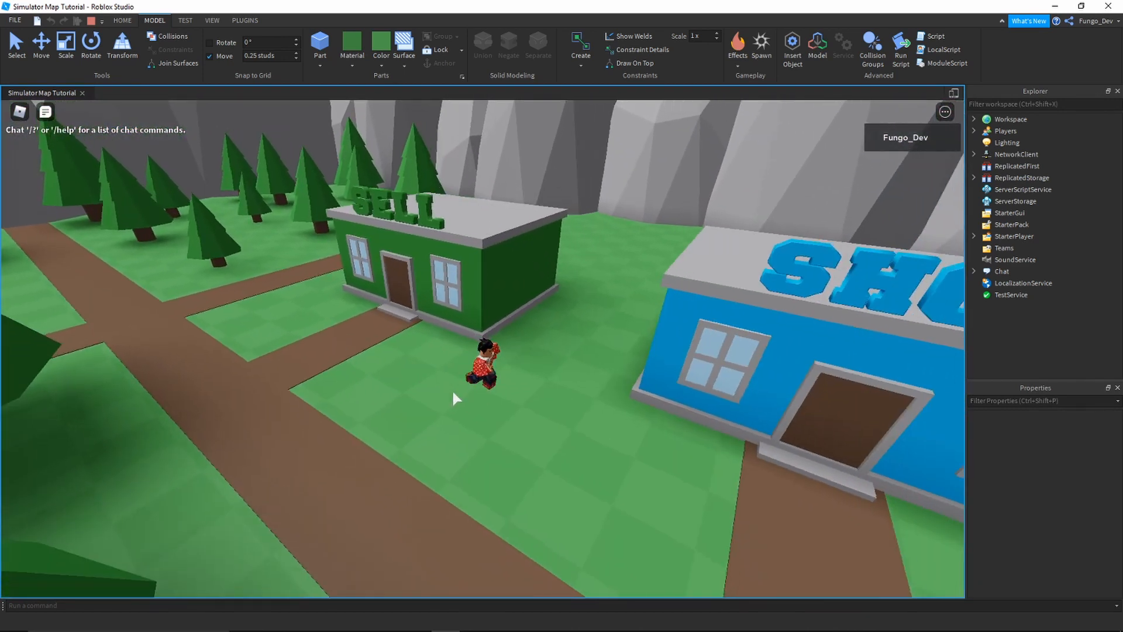
key(s)
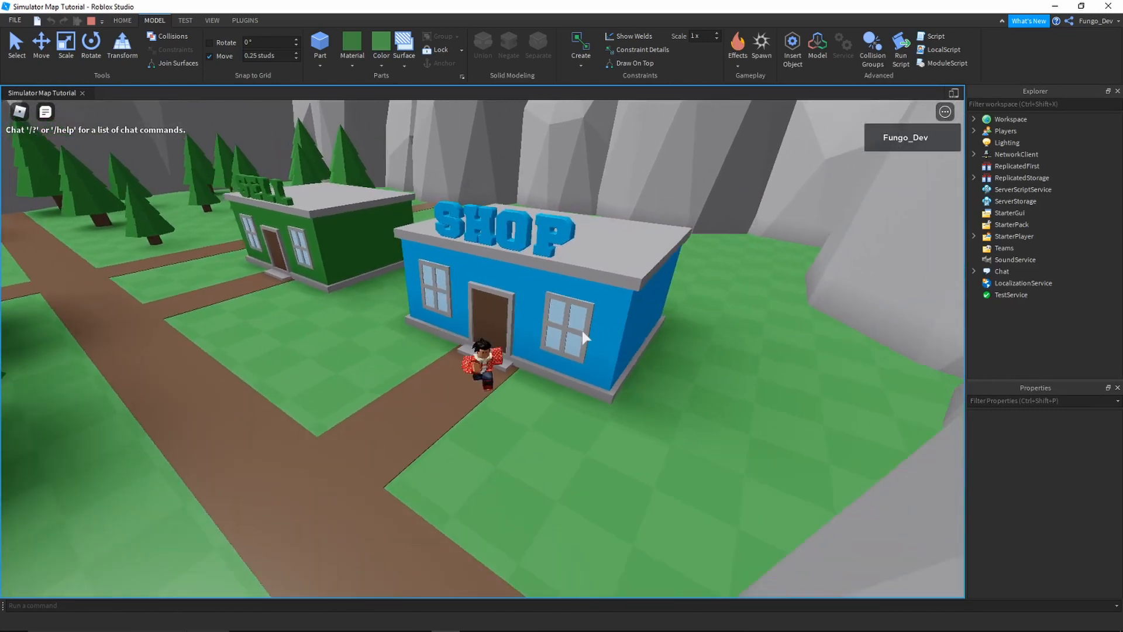
- Walk the character back along the path past the SELL shop to the crossroads and end the play test
key(w)
right_drag(449, 318, 450, 318)
scroll(449, 318, down, 4)
scroll(449, 317, up, 5)
key(w)
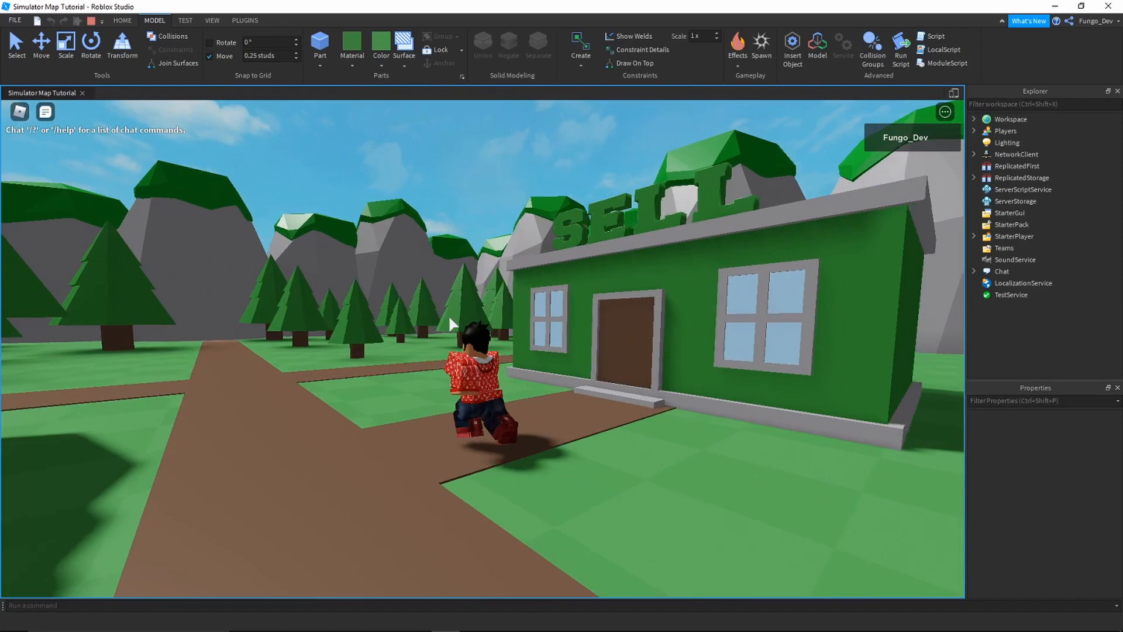
key(w)
right_drag(682, 352, 681, 349)
key(d)
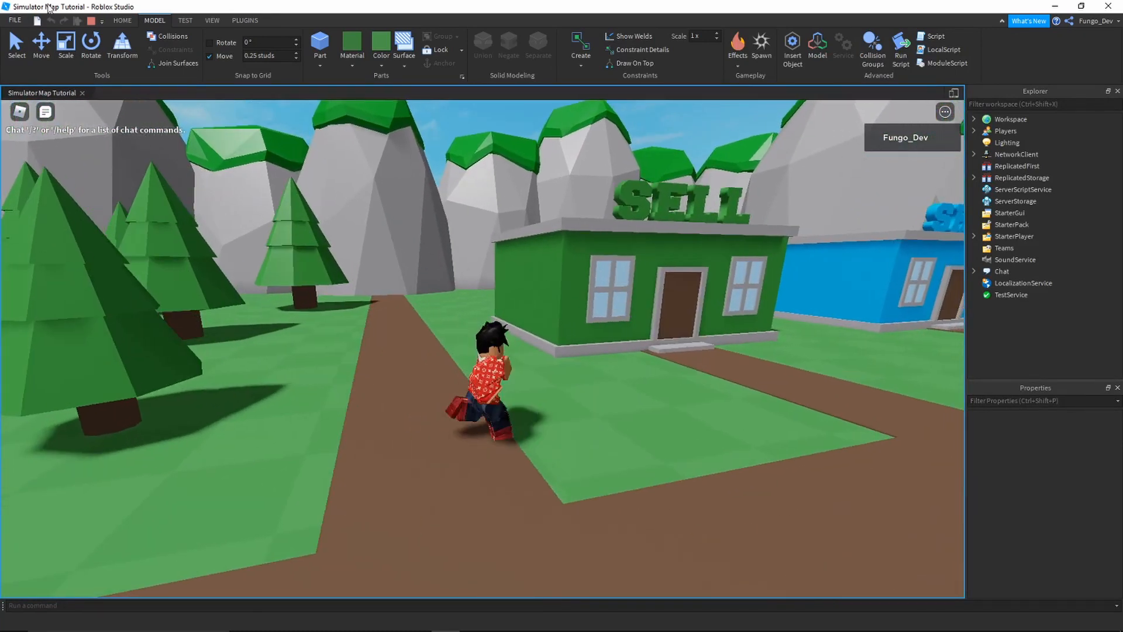
key(s)
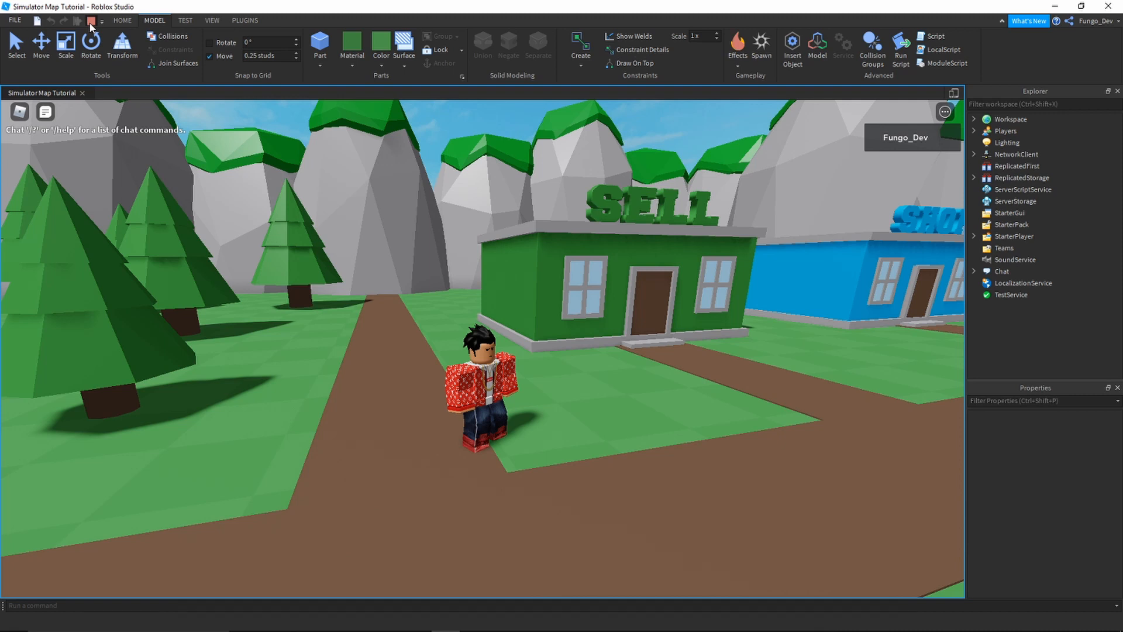
click(91, 23)
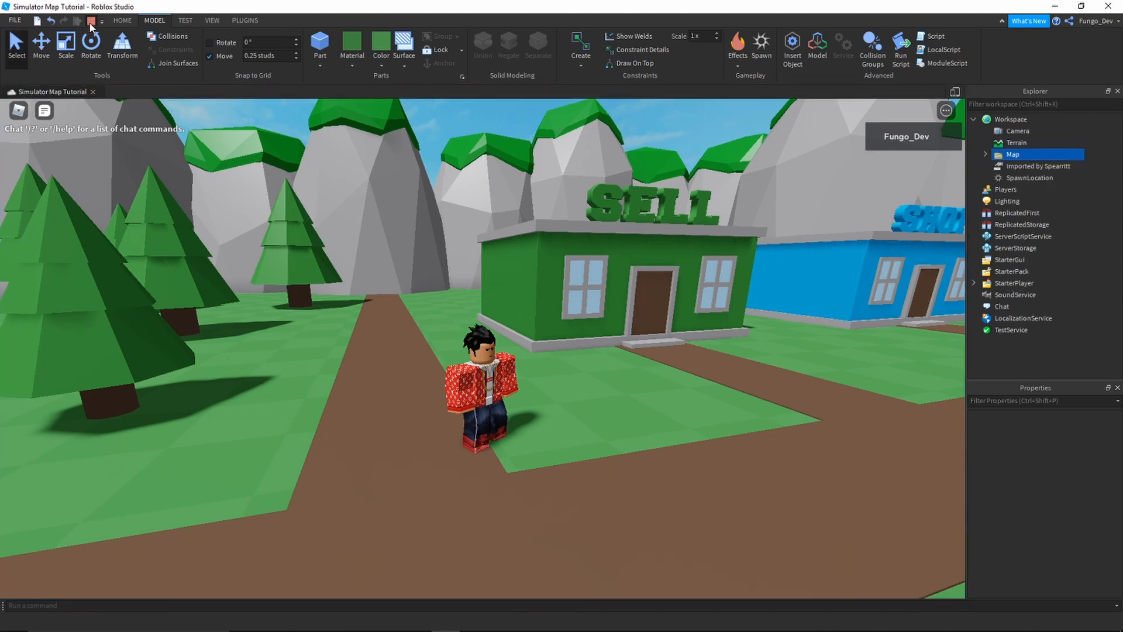